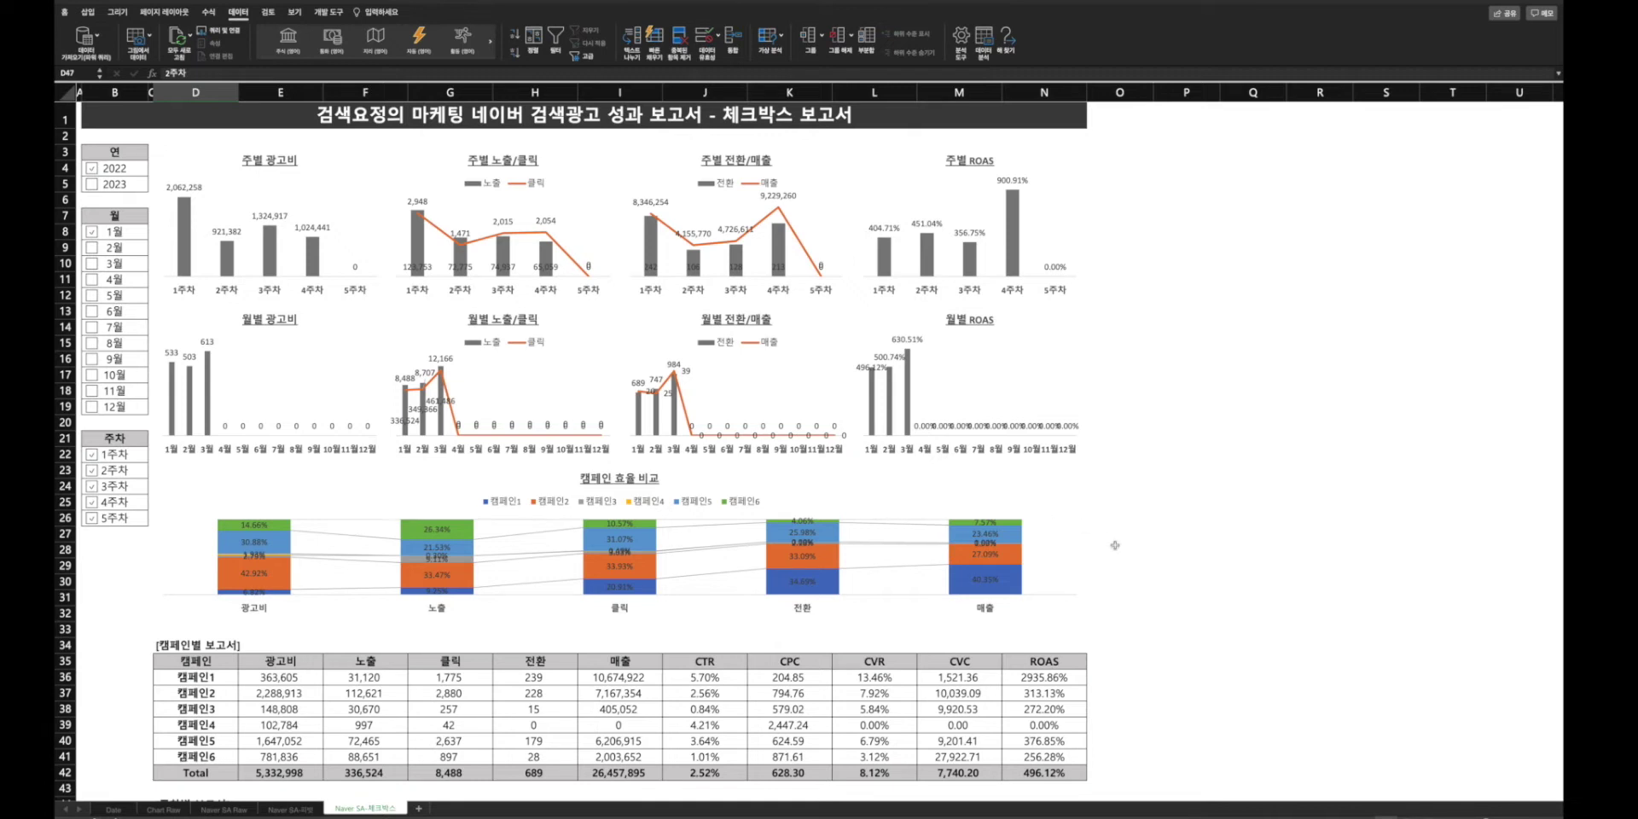
# - Review the charts and tables of the checkbox report sheet and the pivot report sheet
pyautogui.scroll(-4, 222, 660)
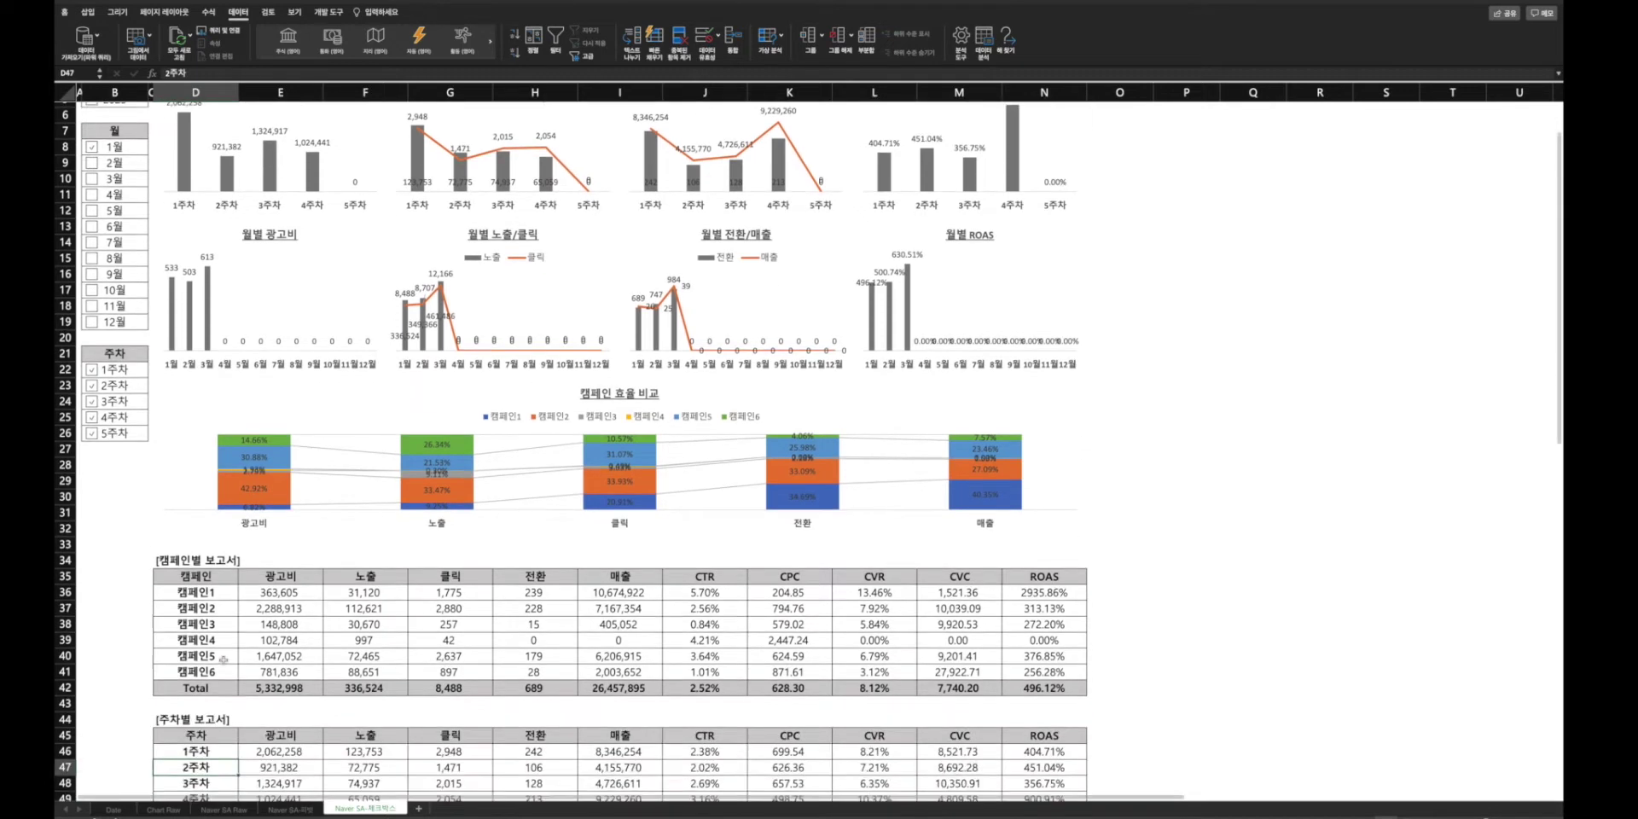
pyautogui.scroll(-3, 256, 646)
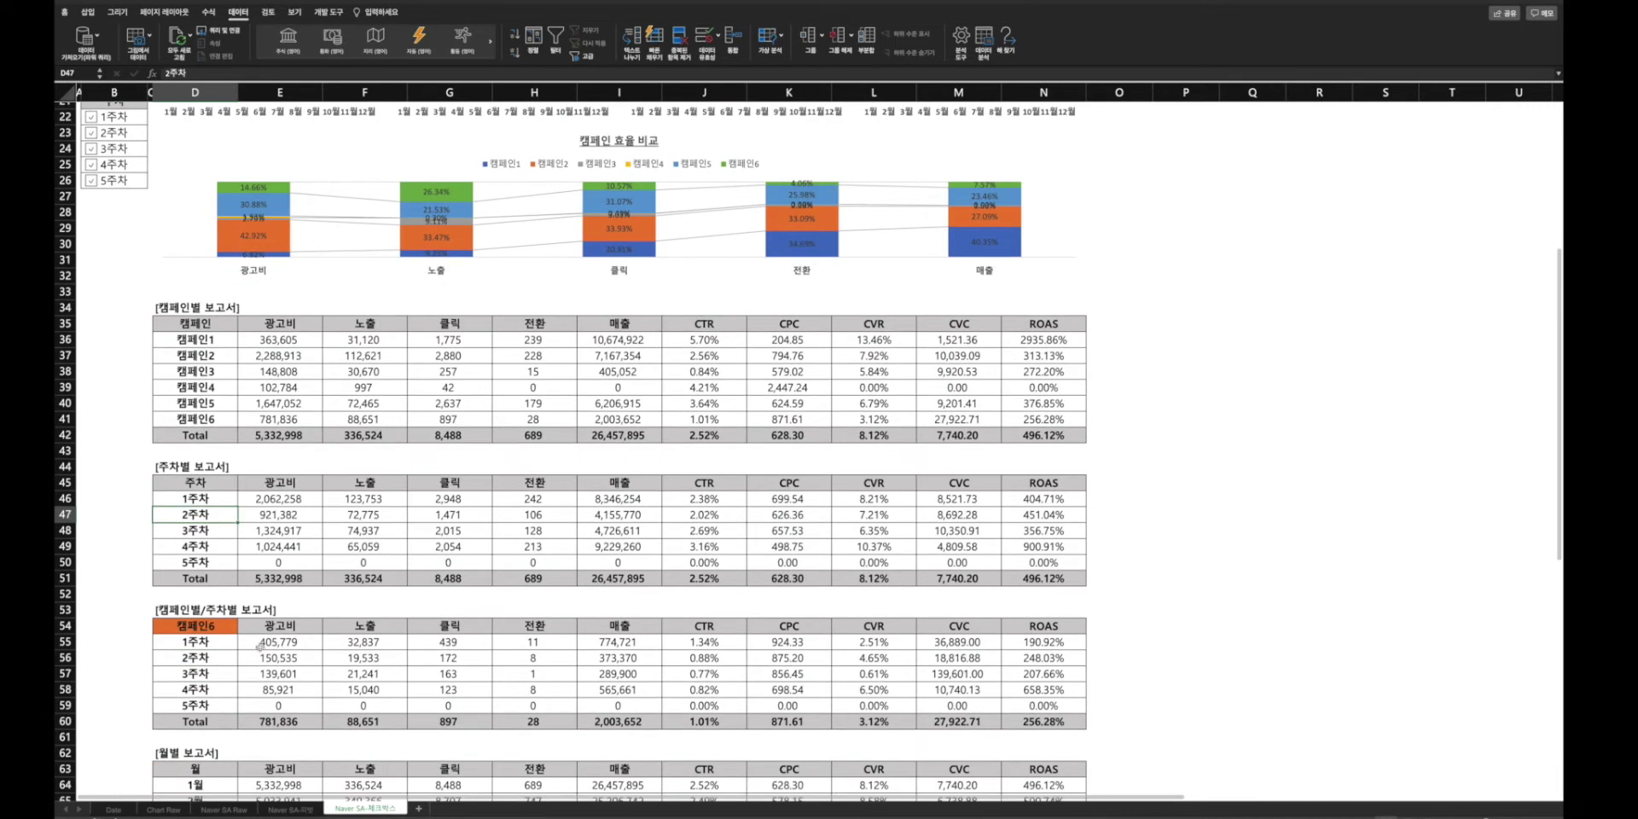
pyautogui.scroll(-3, 228, 673)
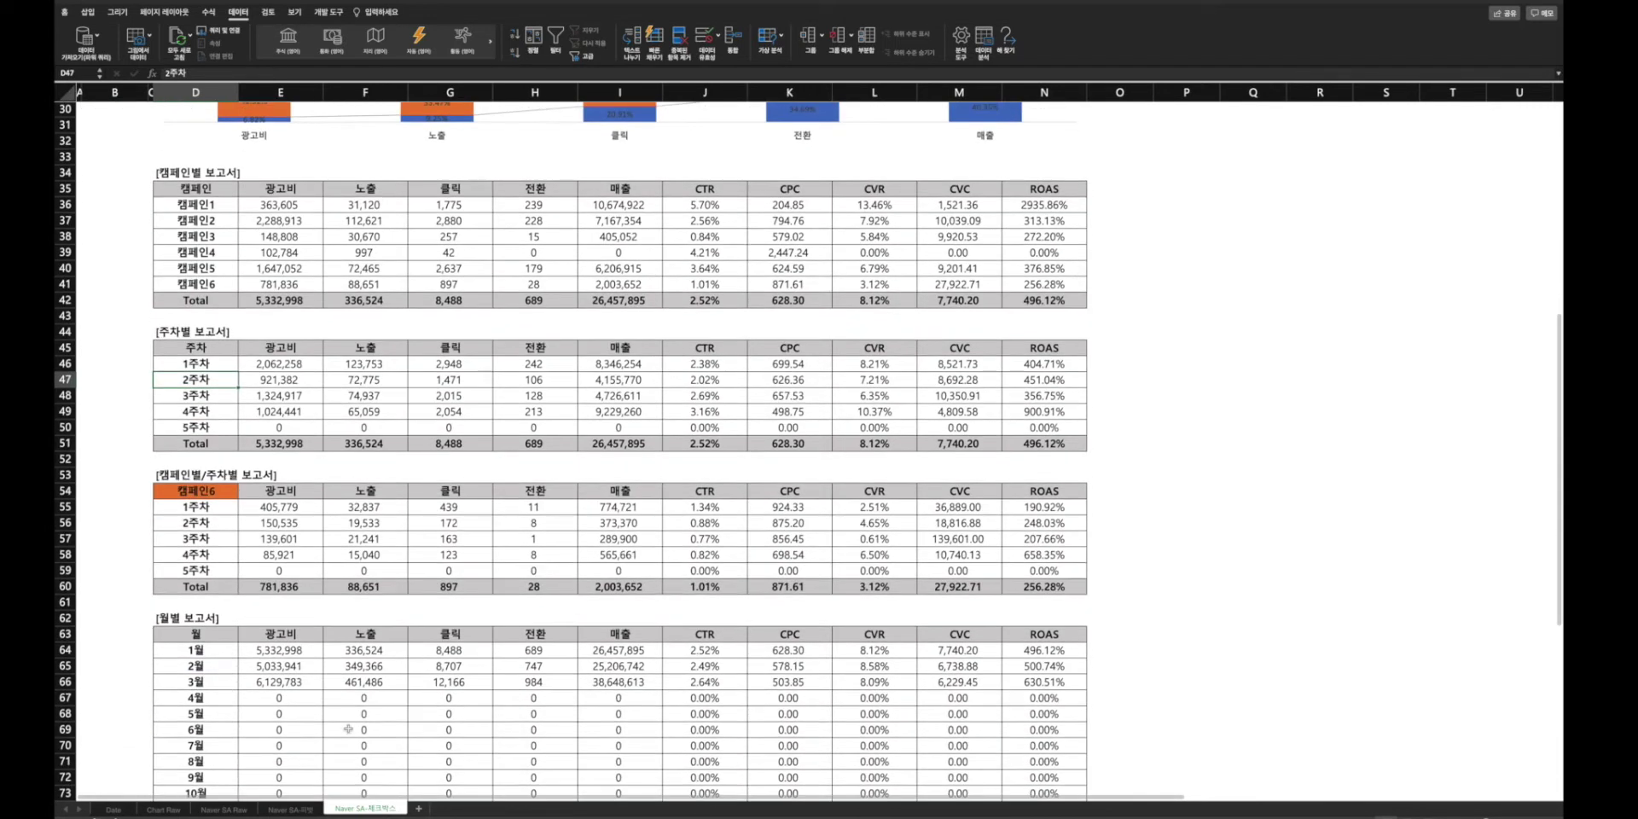
pyautogui.click(290, 809)
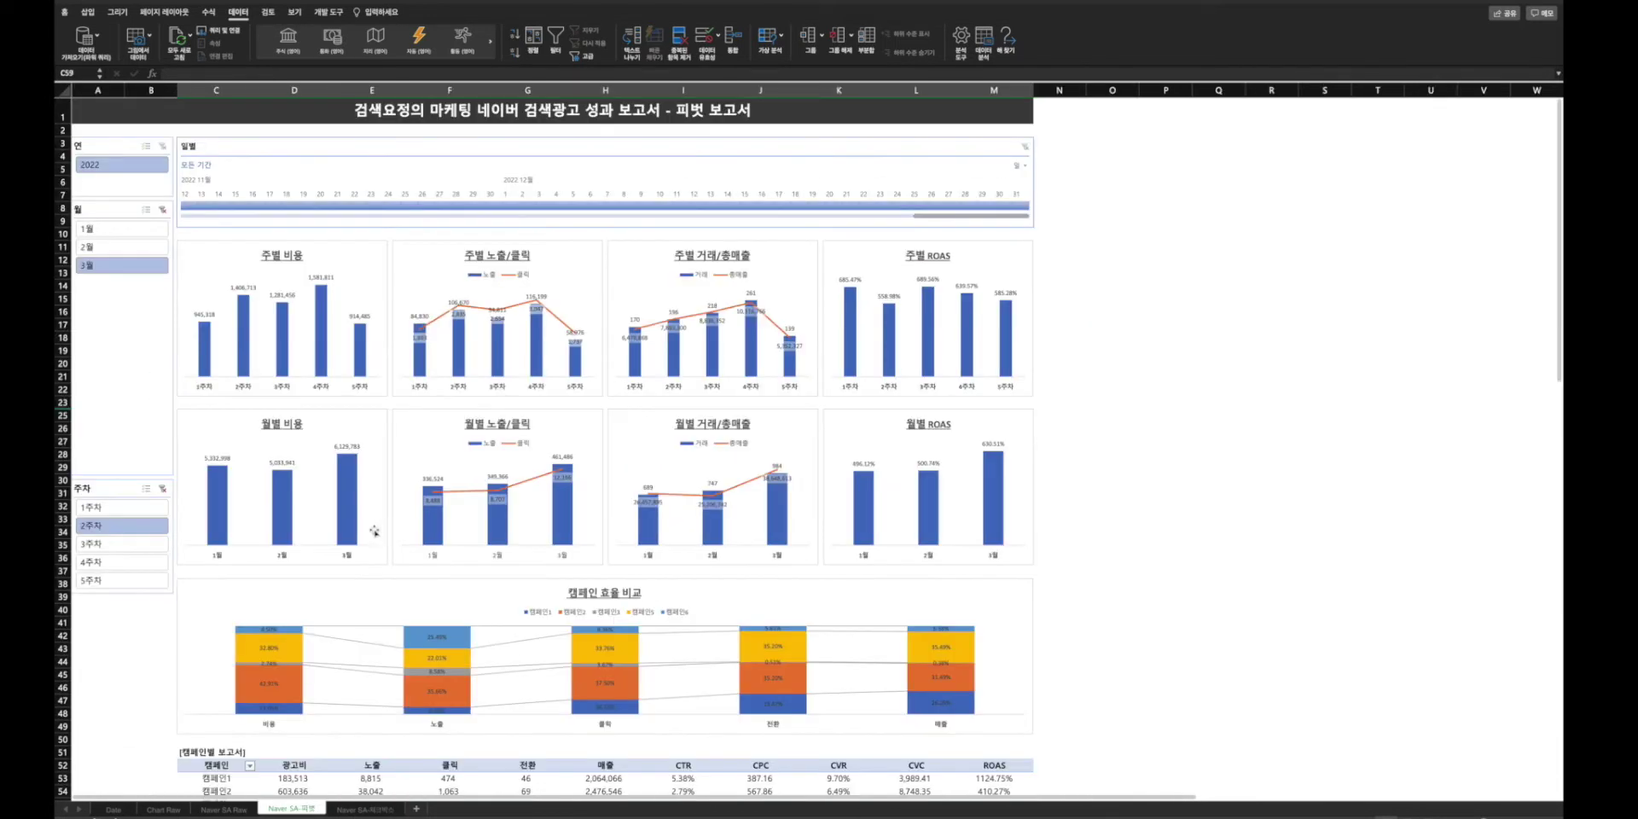
pyautogui.scroll(-5, 276, 608)
pyautogui.scroll(-5, 276, 608)
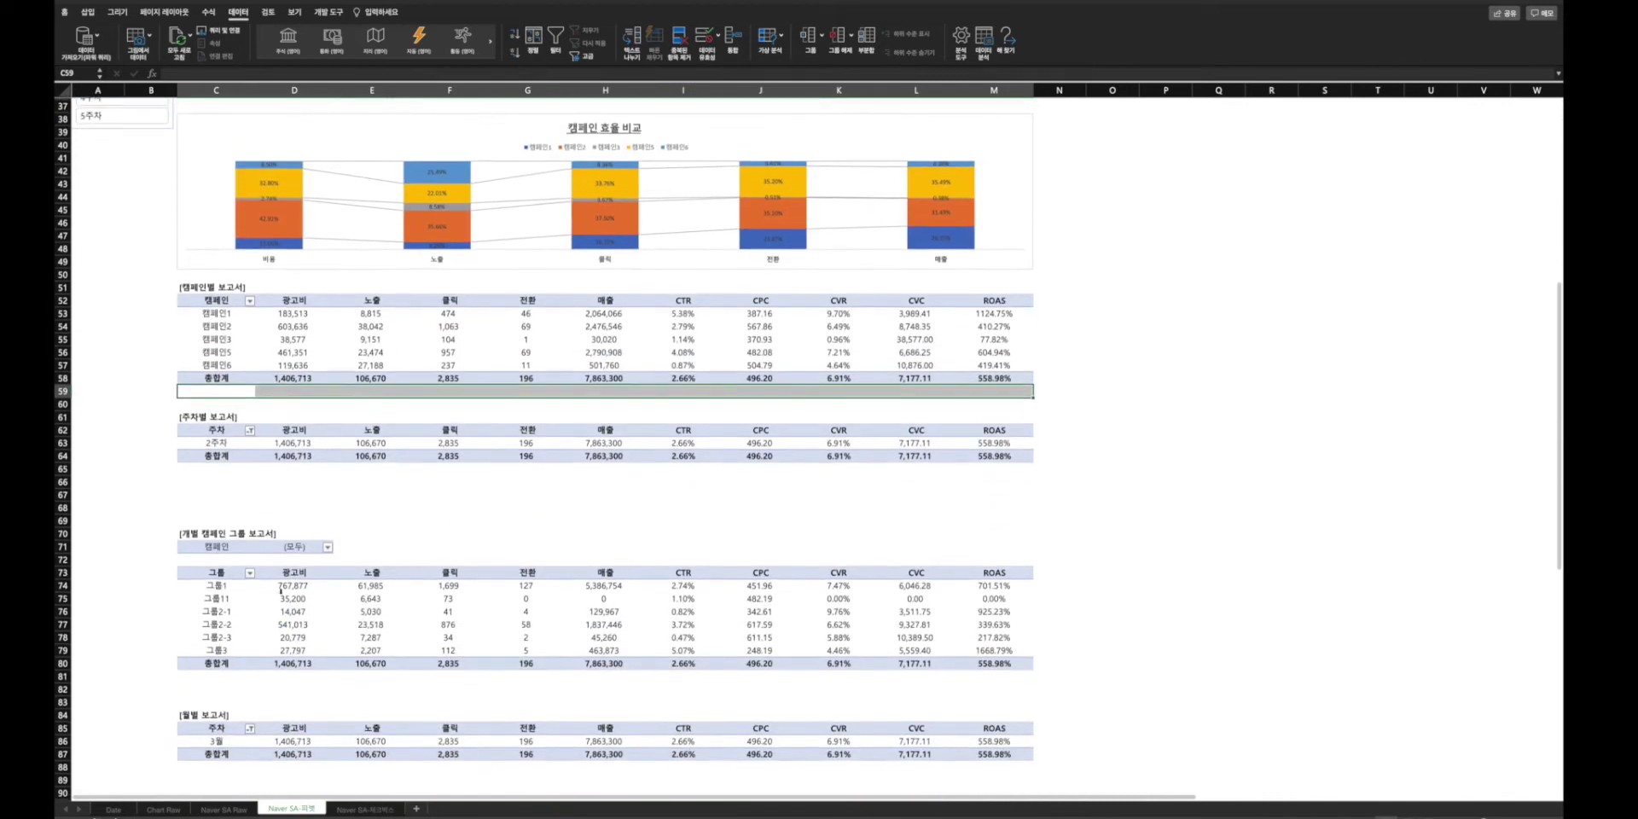
pyautogui.click(365, 808)
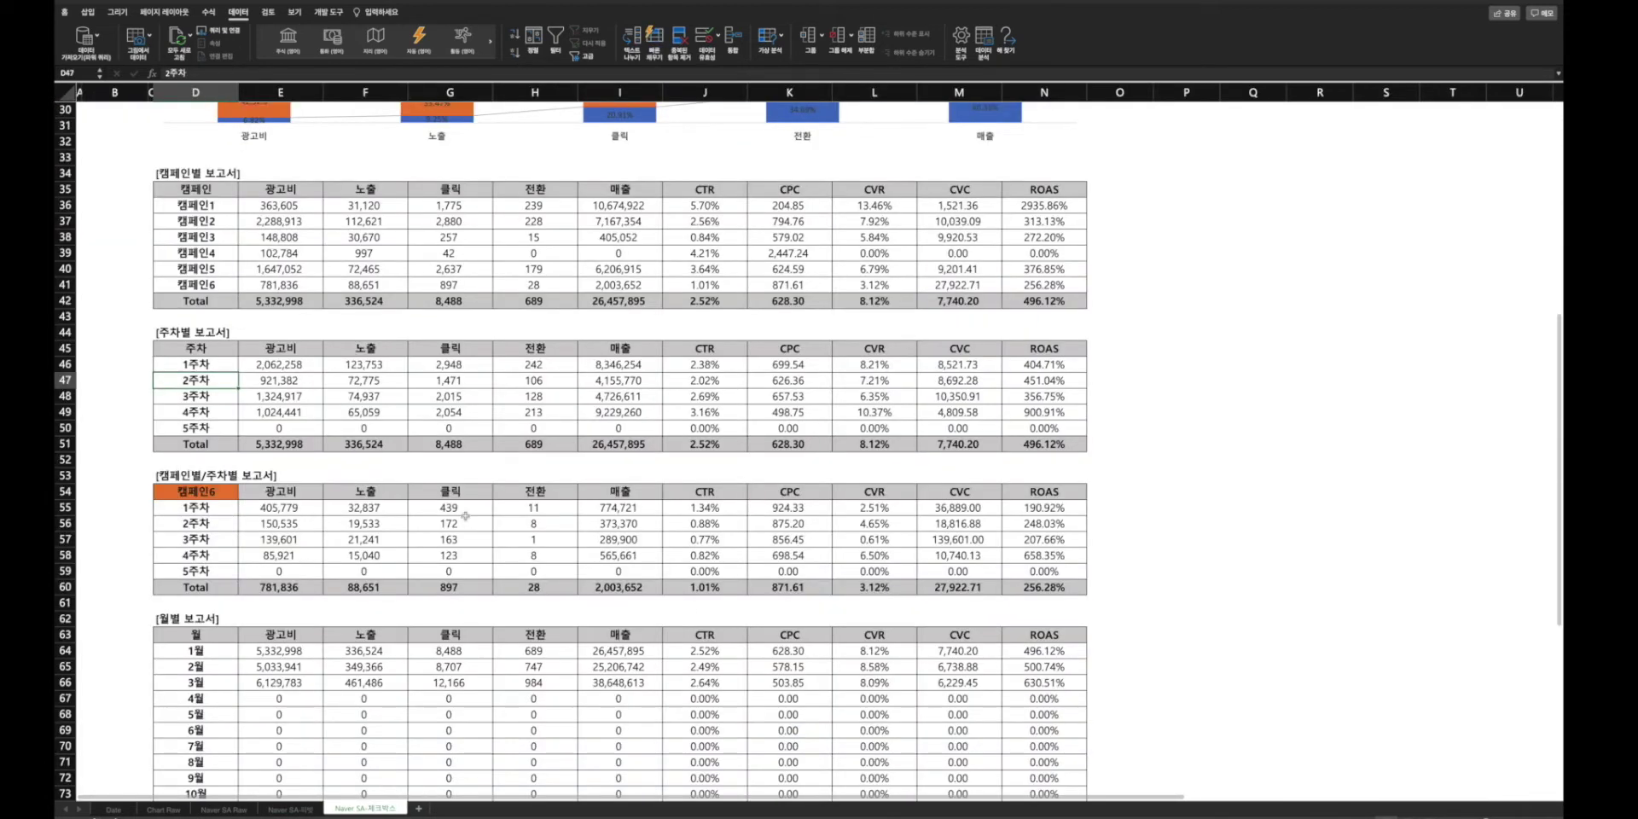
pyautogui.scroll(10, 465, 515)
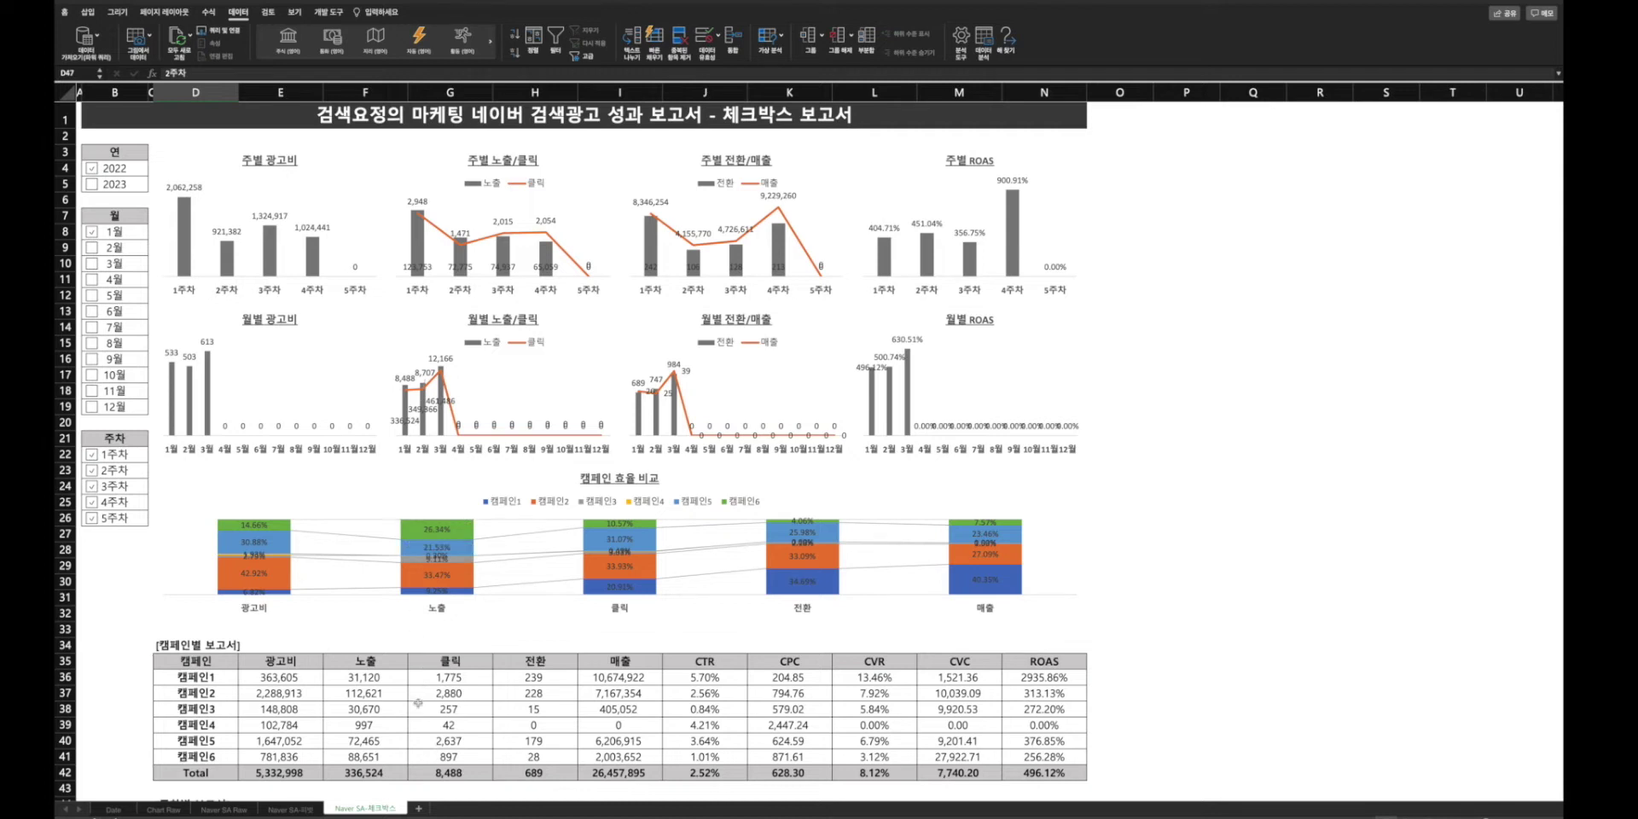
# - Add a new blank worksheet and set its zoom to 150%
pyautogui.click(419, 809)
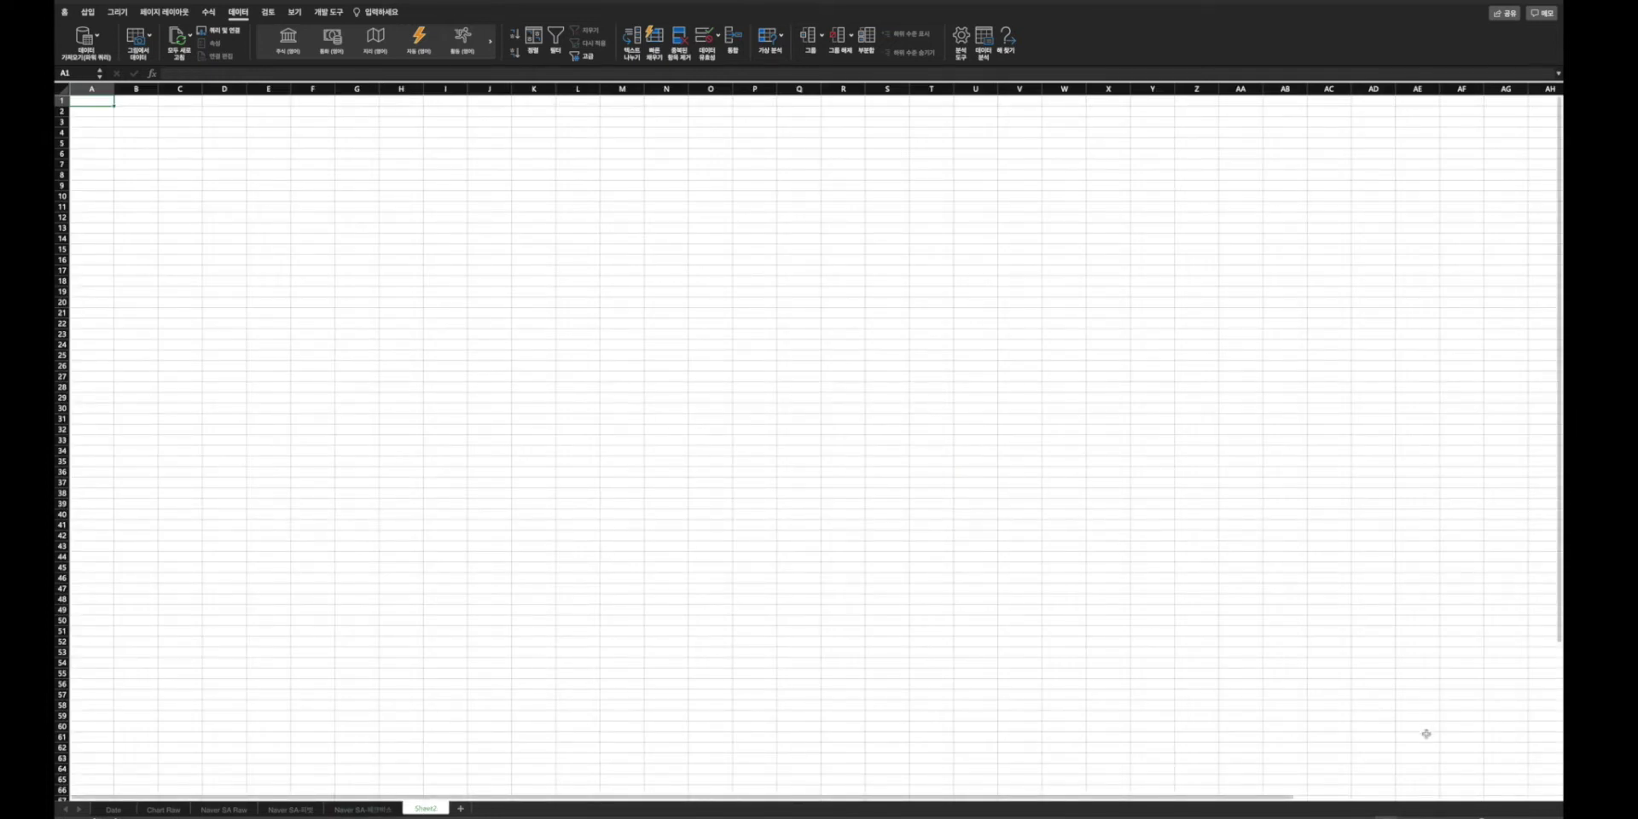
pyautogui.click(1547, 817)
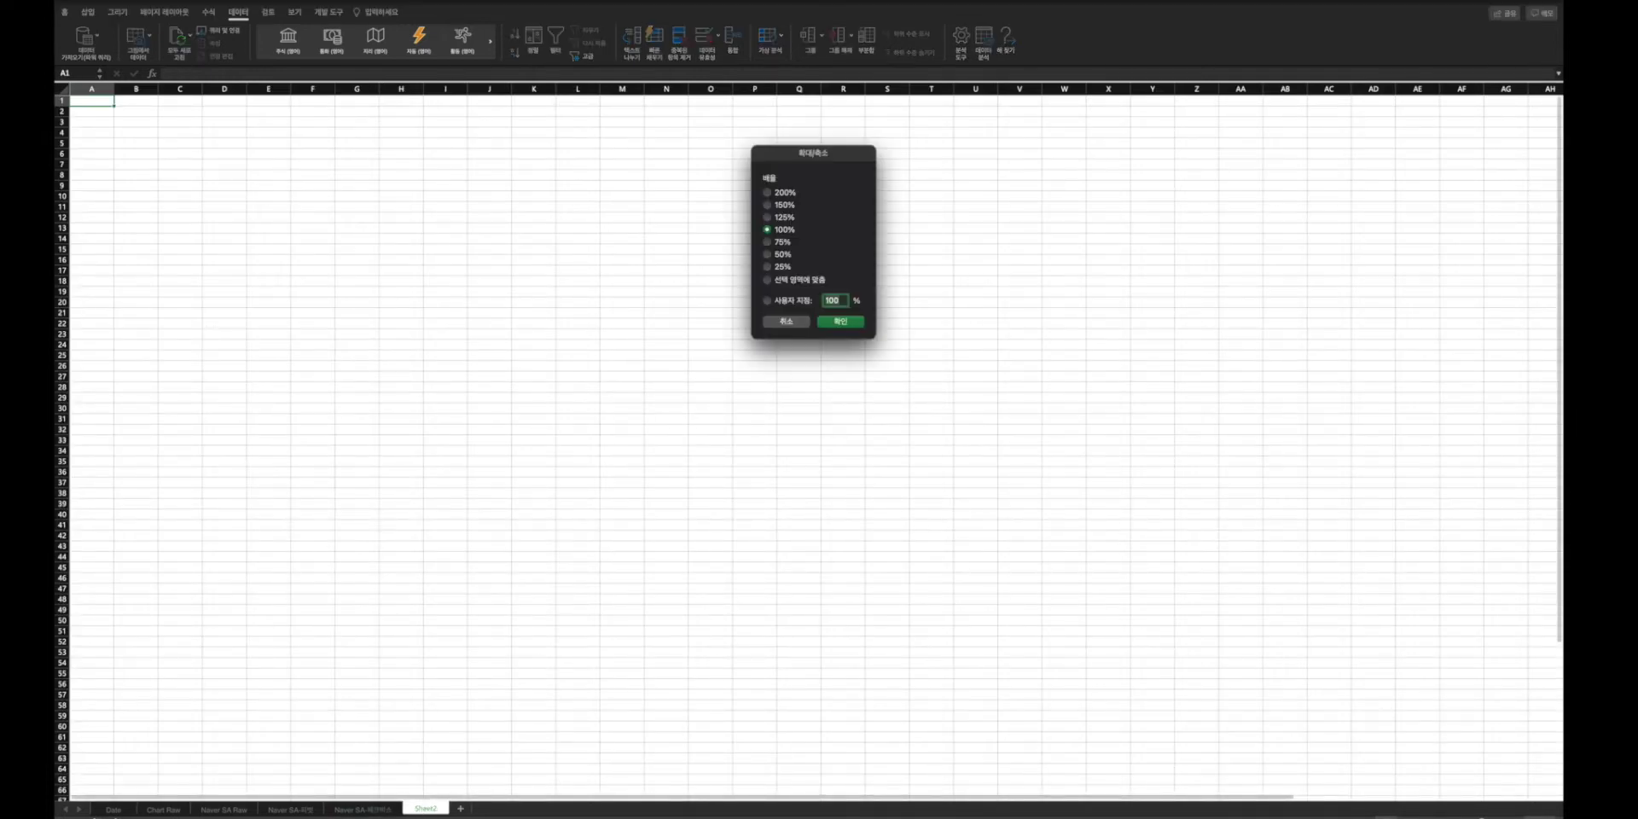
pyautogui.write('150')
pyautogui.press('Return')
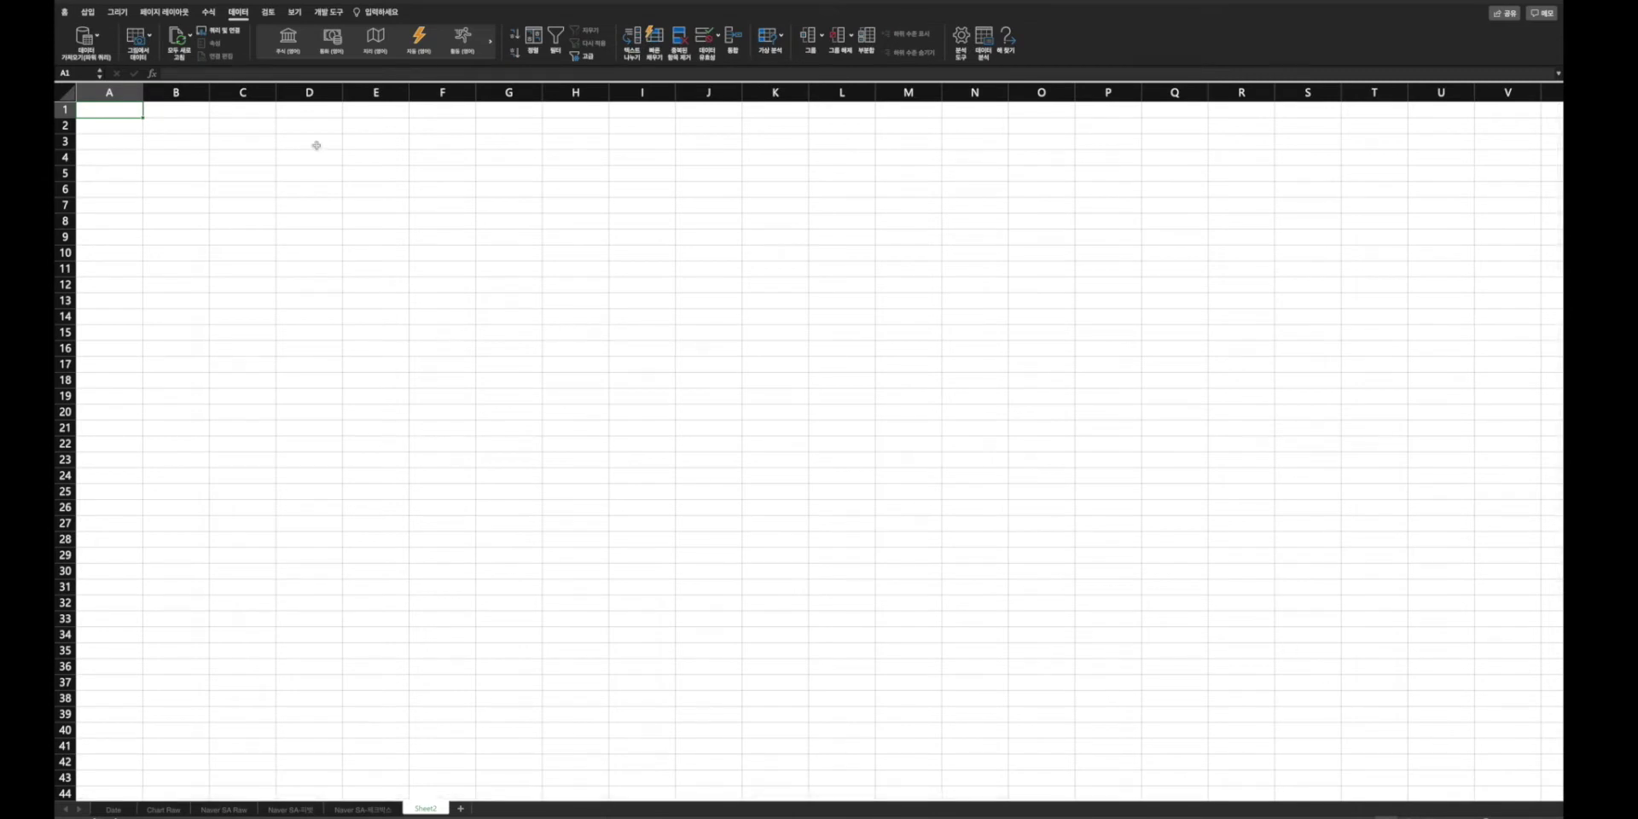
# - Copy the campaign report table D35:N42 from the checkbox report sheet and paste it at B4 of the new sheet
pyautogui.click(362, 808)
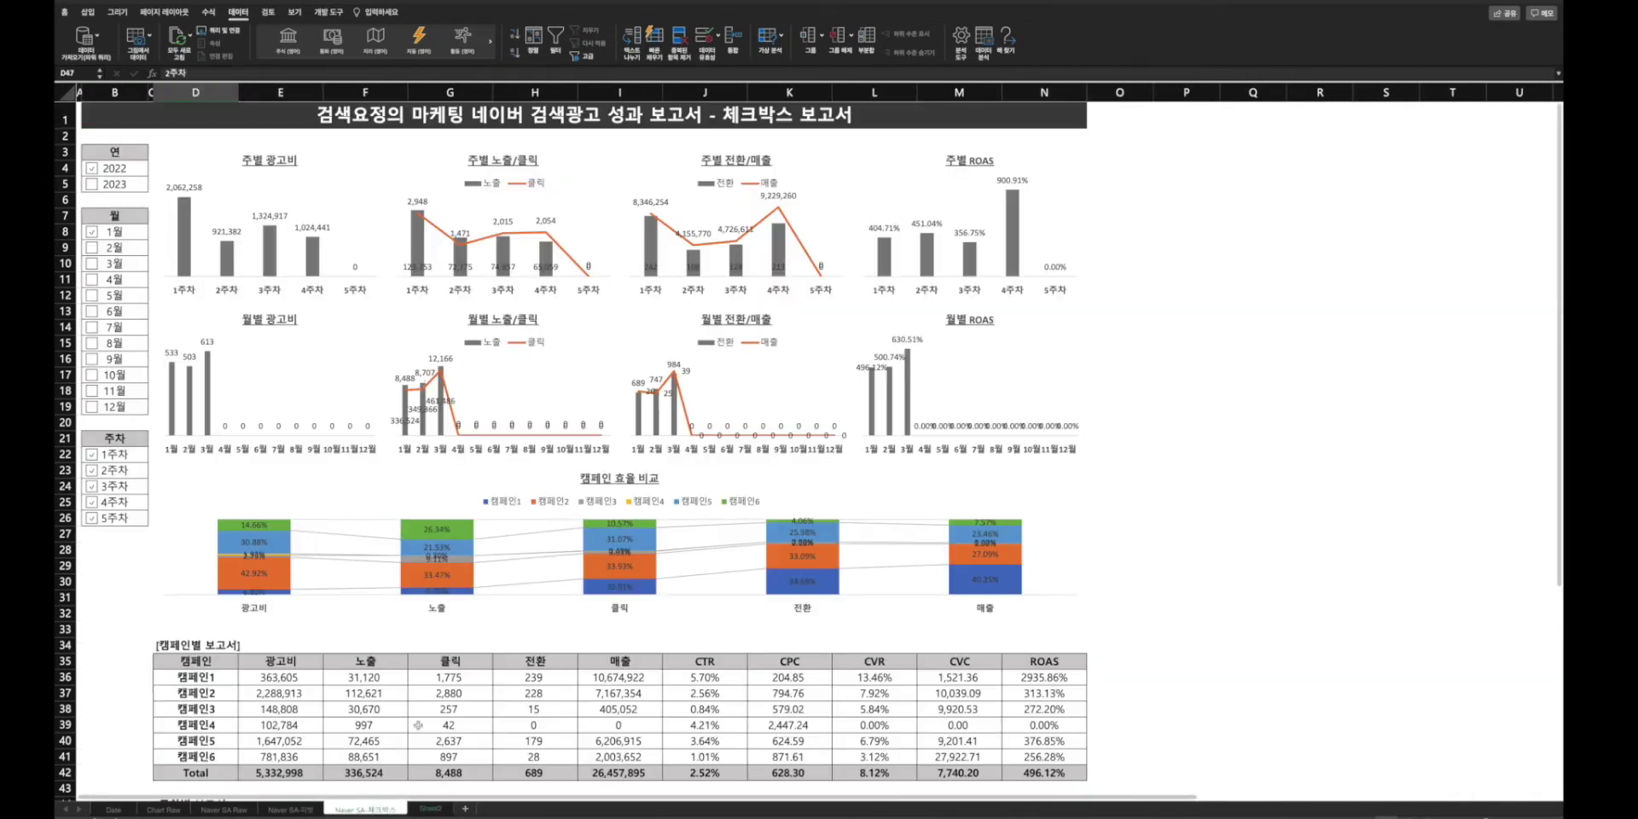
pyautogui.scroll(-3, 256, 512)
pyautogui.moveTo(185, 524); pyautogui.dragTo(1042, 637)
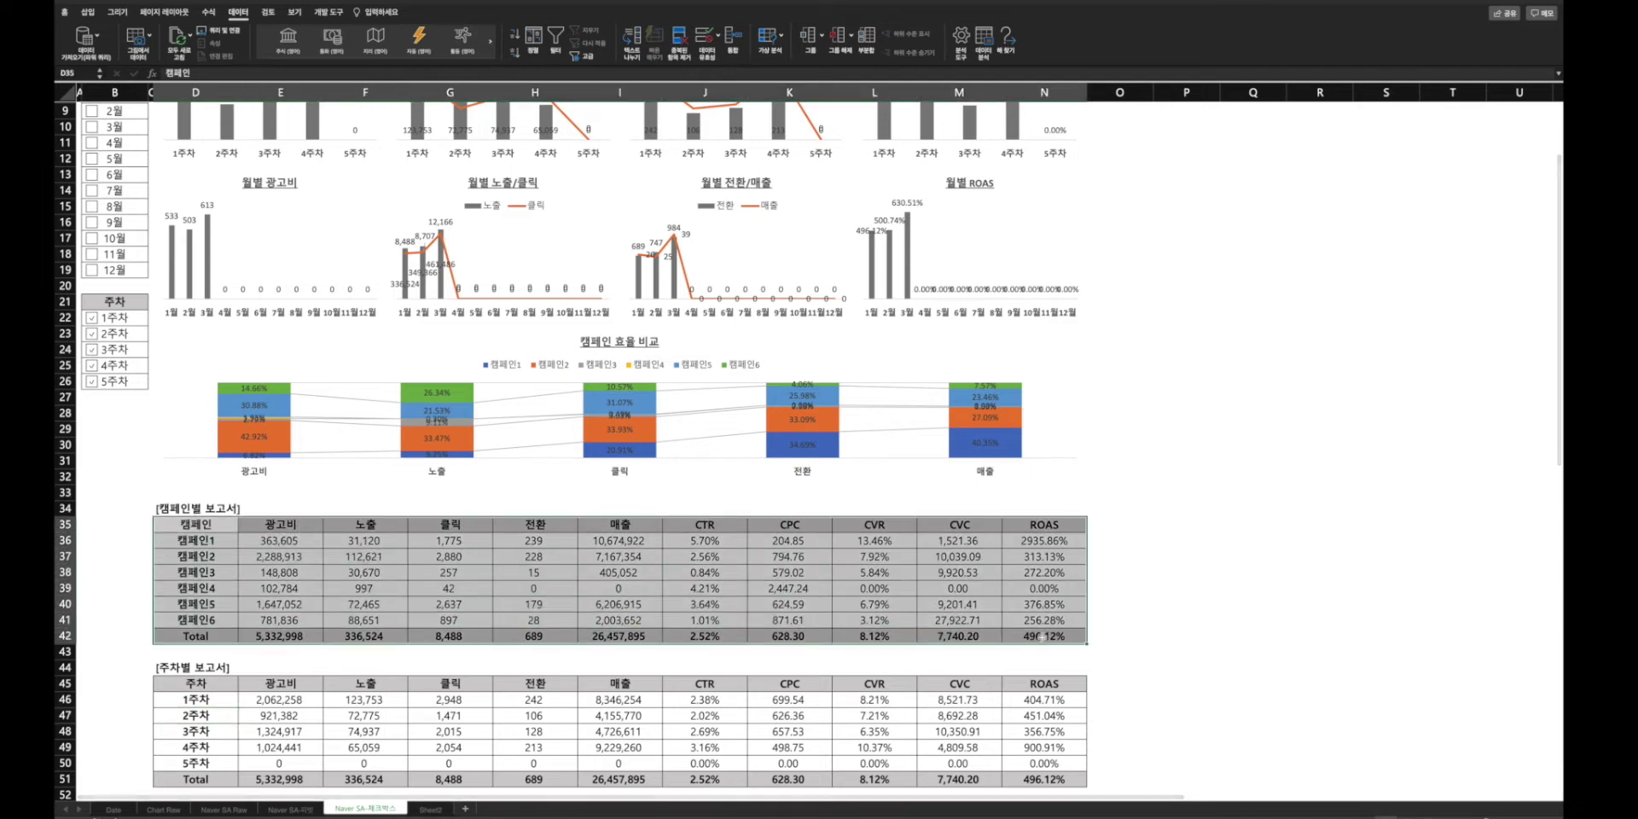
pyautogui.hotkey('ctrl', 'c')
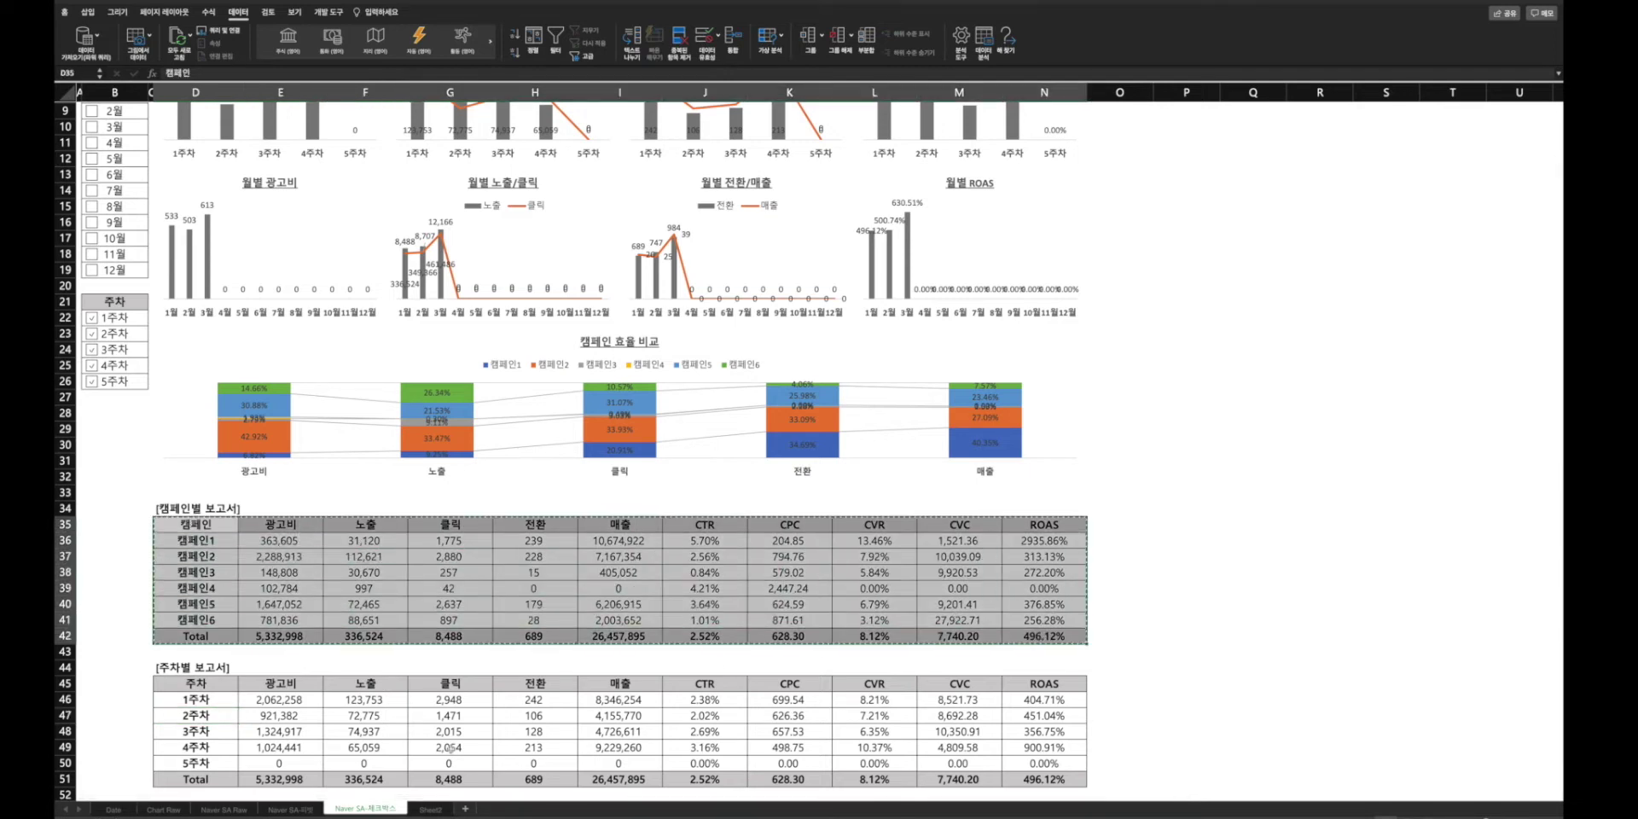
pyautogui.click(431, 809)
pyautogui.click(170, 144)
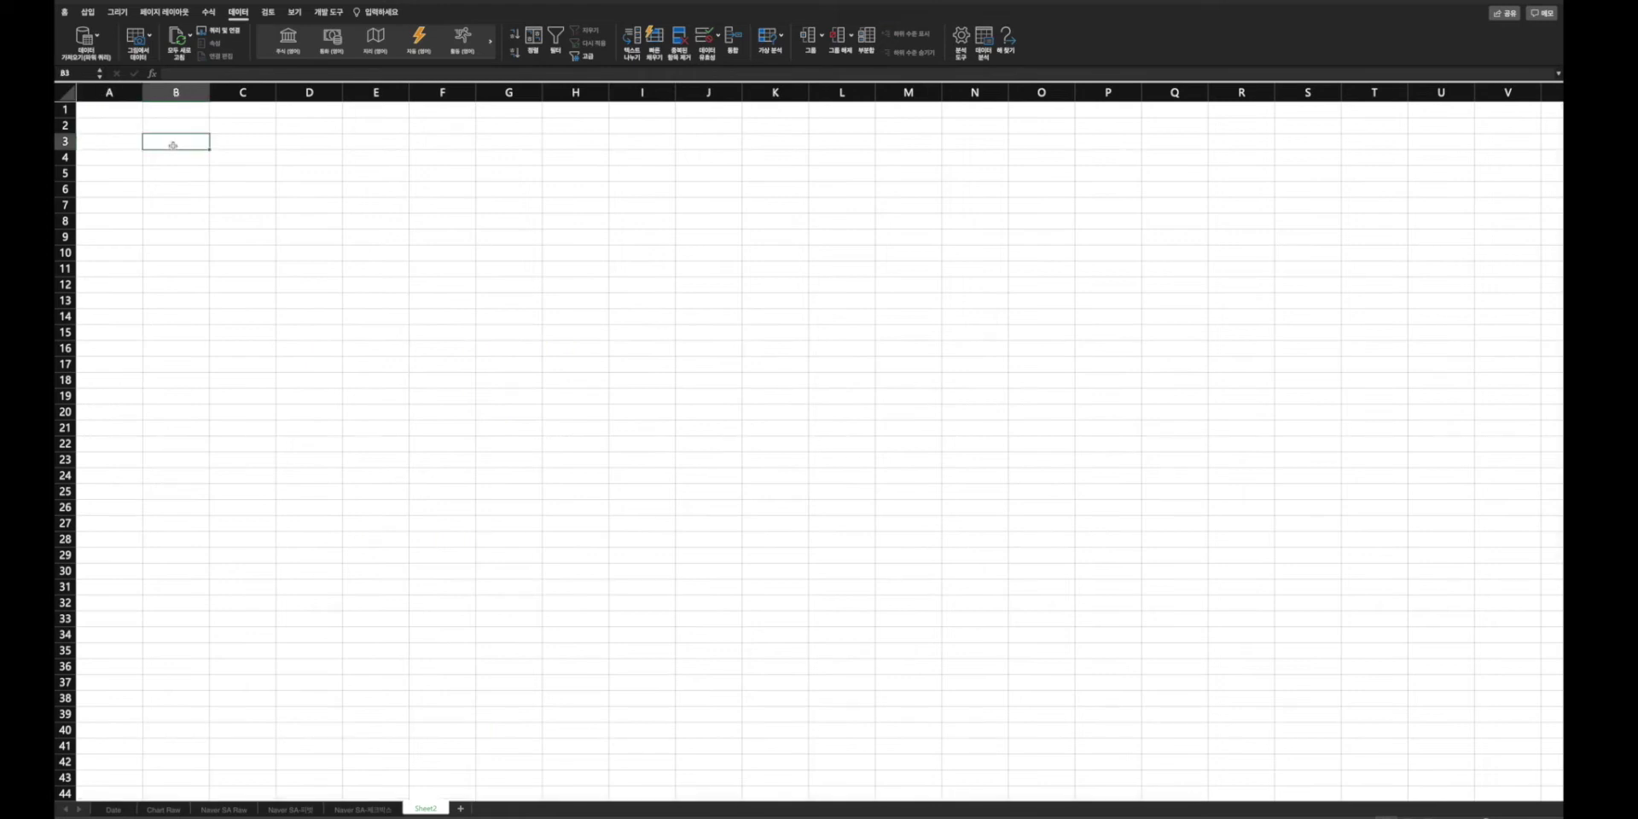
pyautogui.click(182, 160)
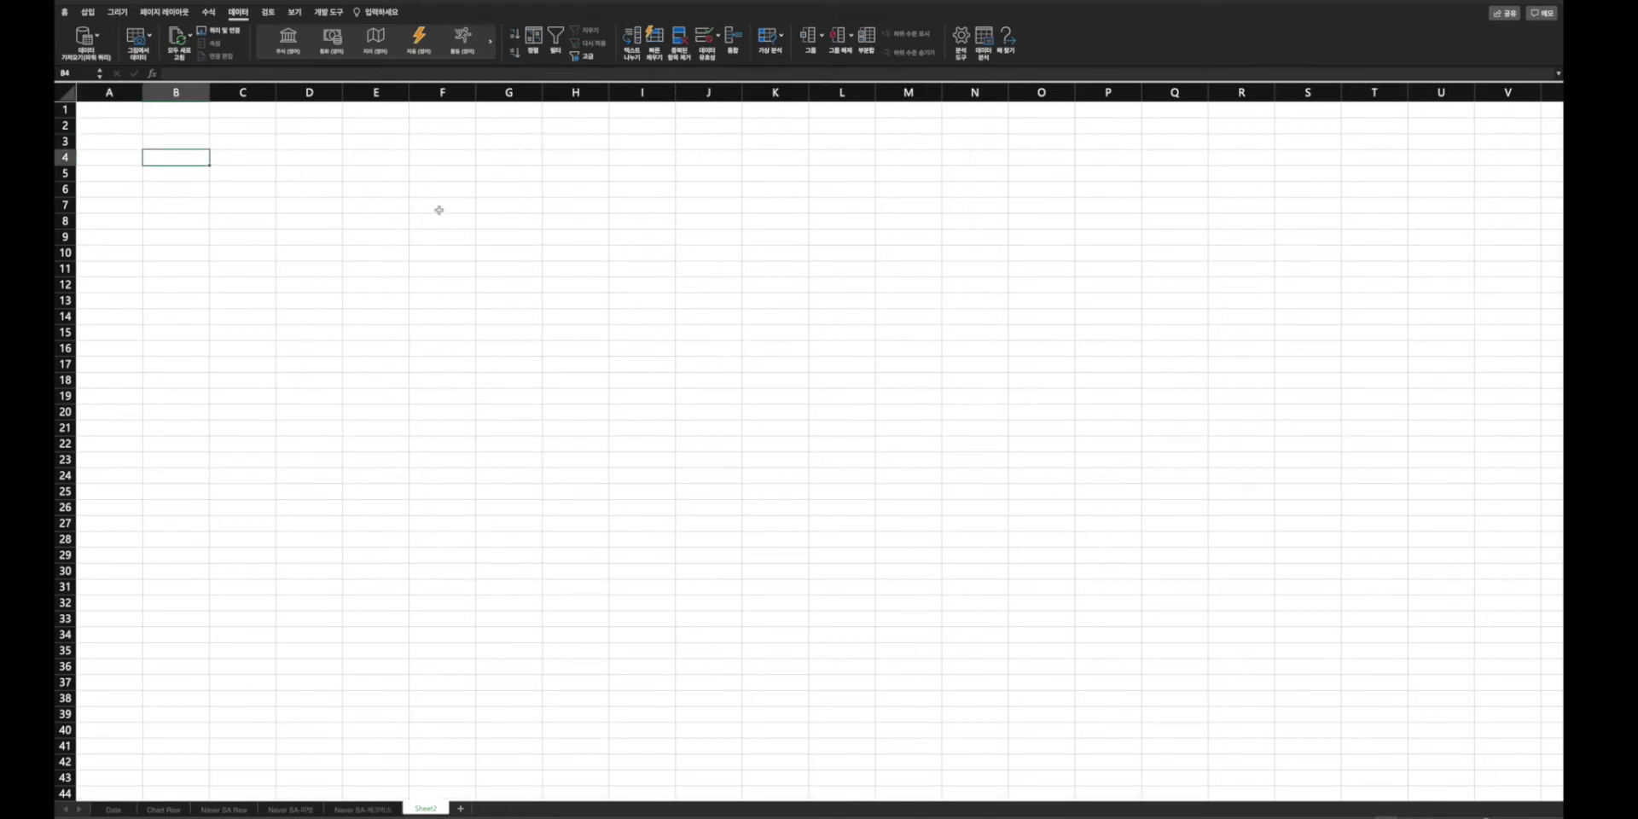
pyautogui.hotkey('ctrl', 'v')
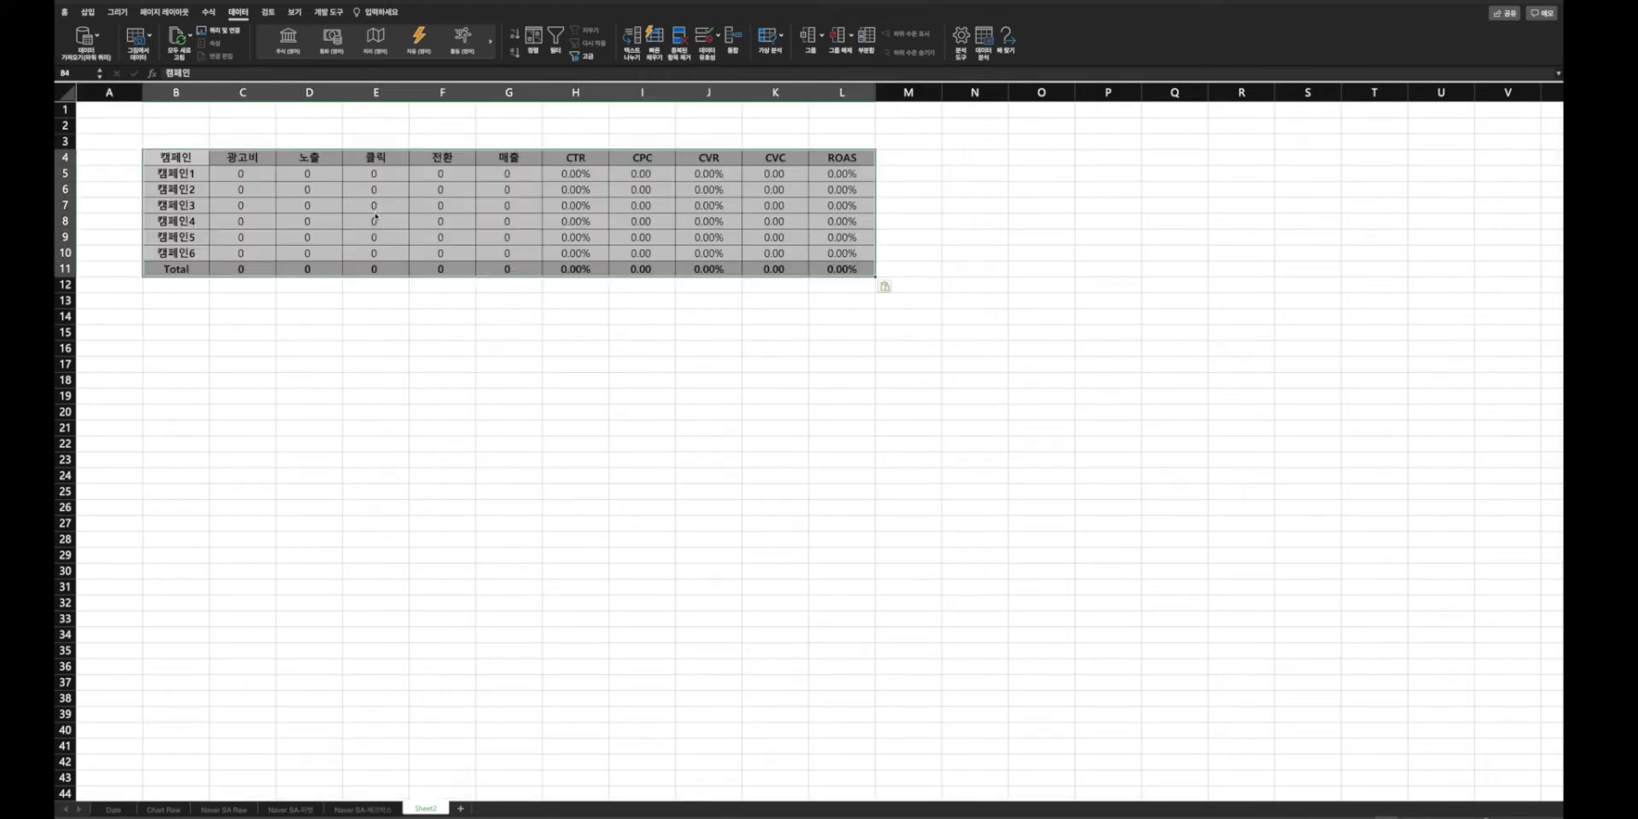
# - Clear the 광고비 through 매출 cells of the six campaigns in C5:G10, keeping the Total row
pyautogui.click(242, 189)
pyautogui.moveTo(241, 174); pyautogui.dragTo(510, 248)
pyautogui.press('Delete')
pyautogui.click(503, 329)
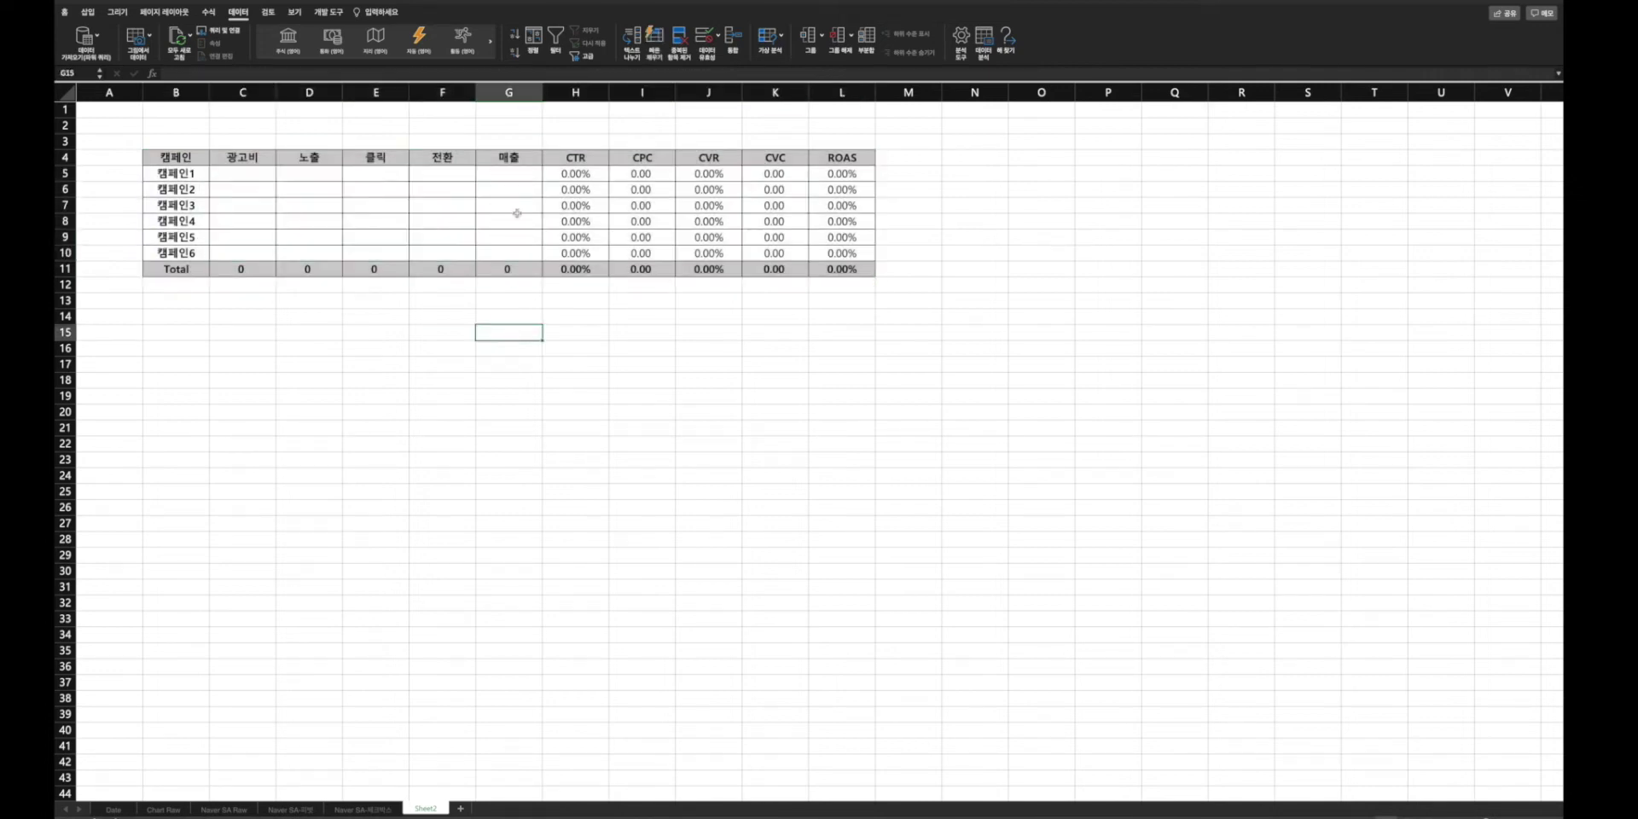
# - Enter the title "[드롭박스 보고서]" in cell B1
pyautogui.click(176, 113)
pyautogui.write('[드롭박스 보고')
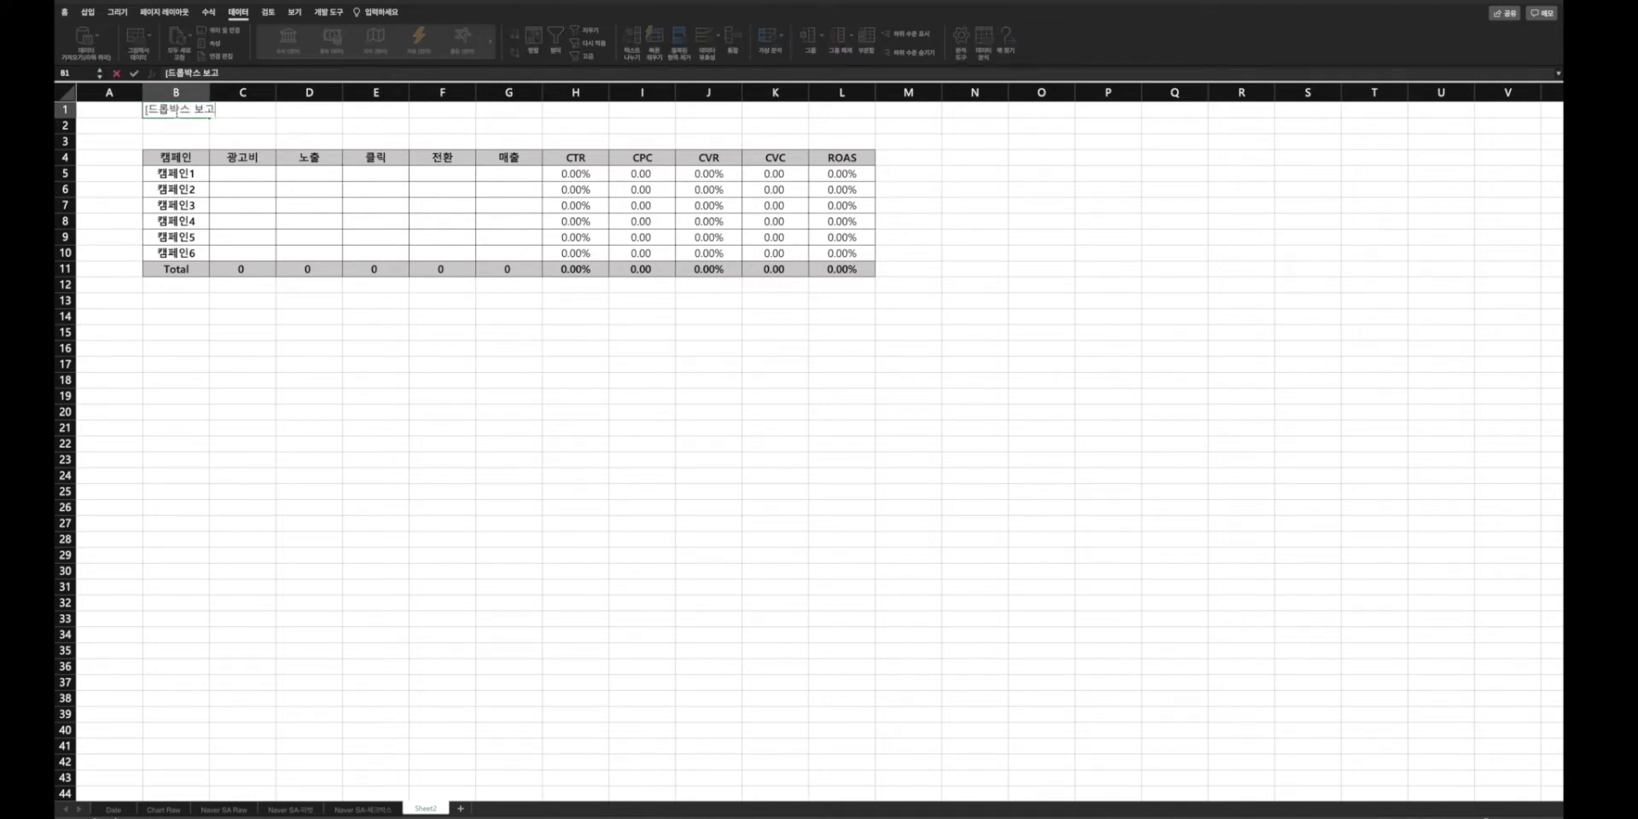
pyautogui.write('서₩')
pyautogui.press('Return')
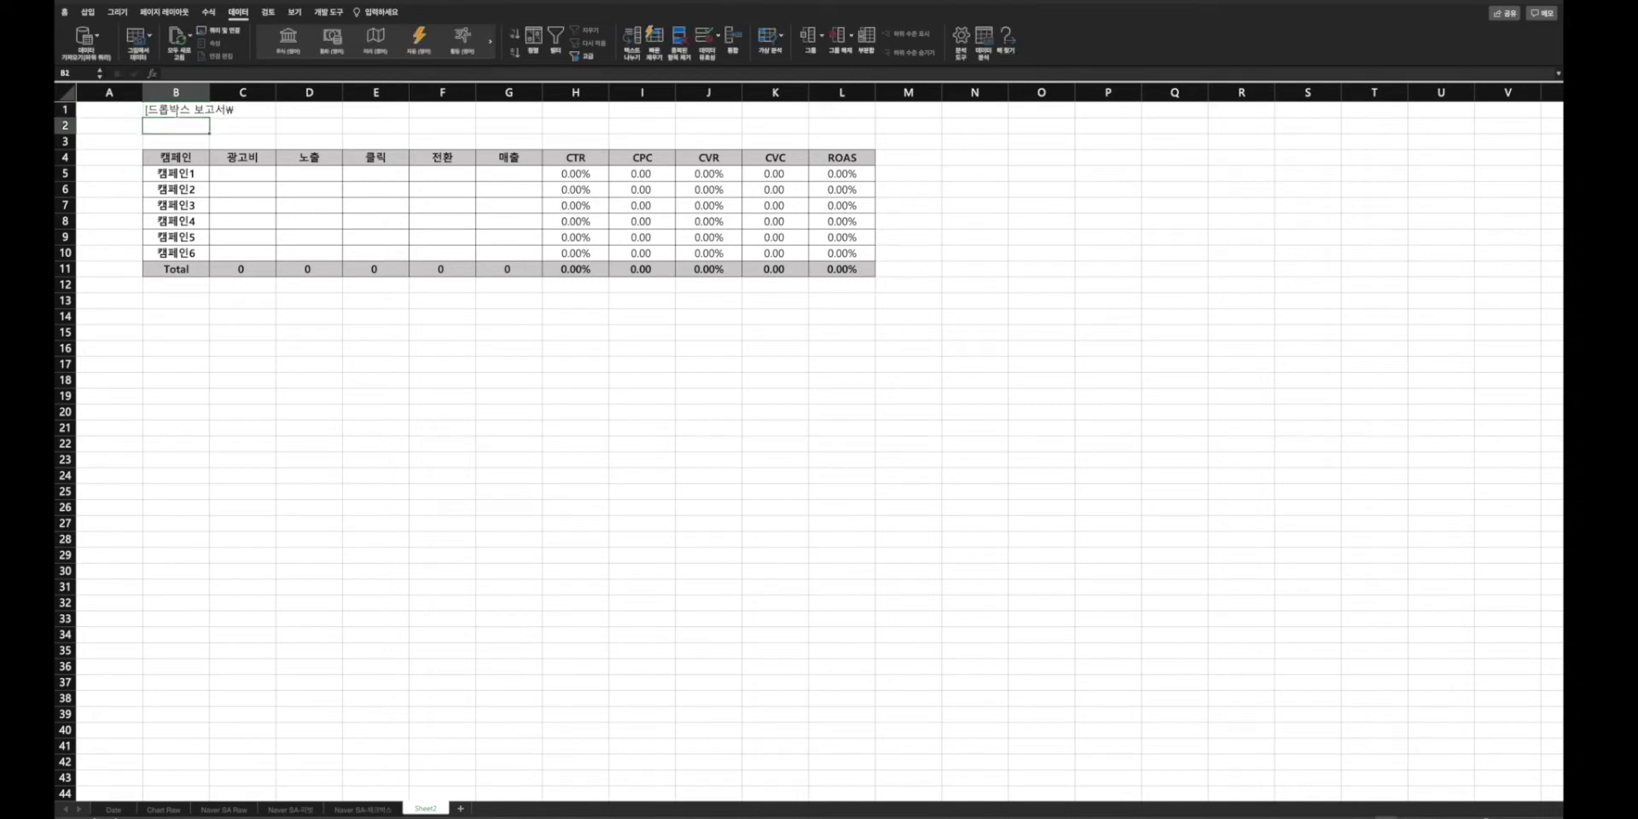
pyautogui.click(177, 111)
pyautogui.click(293, 74)
pyautogui.press('BackSpace')
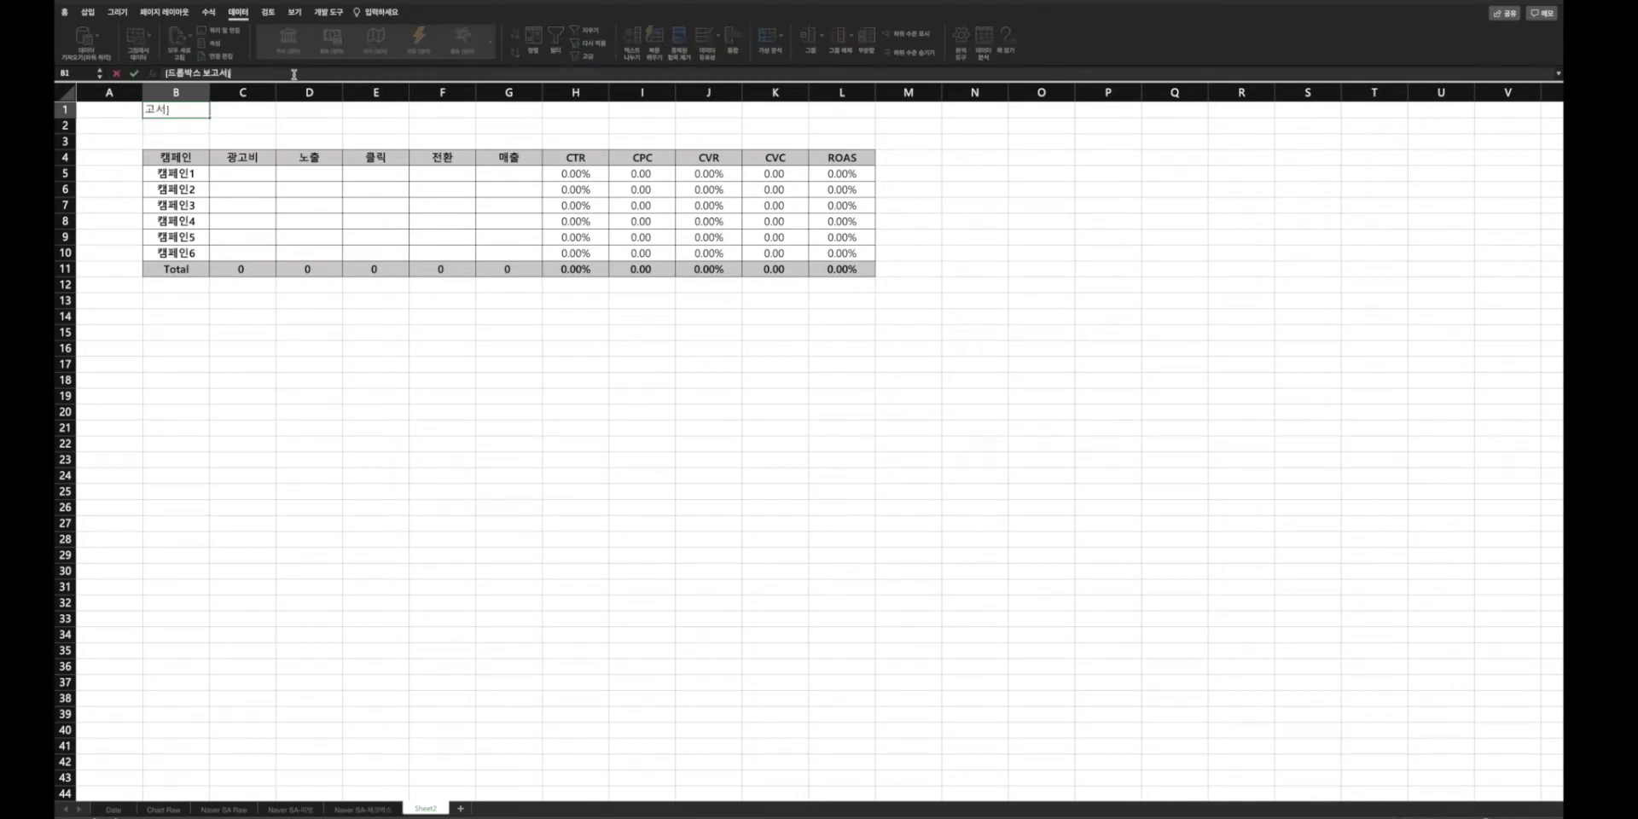
pyautogui.click(283, 121)
# - Make the title in B1 bold
pyautogui.click(191, 111)
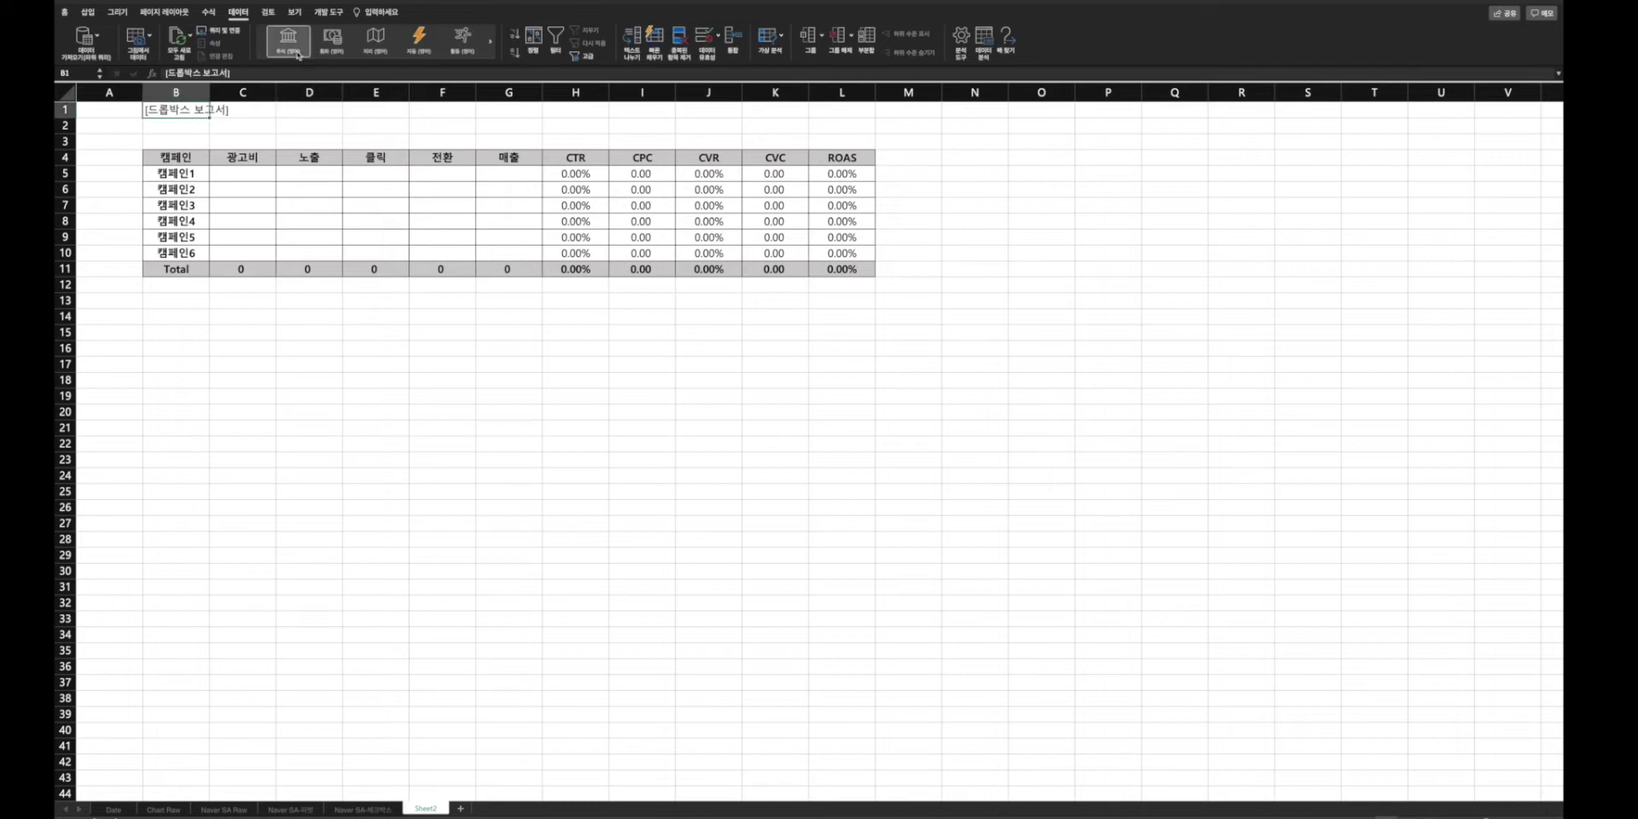
pyautogui.click(64, 12)
pyautogui.click(150, 55)
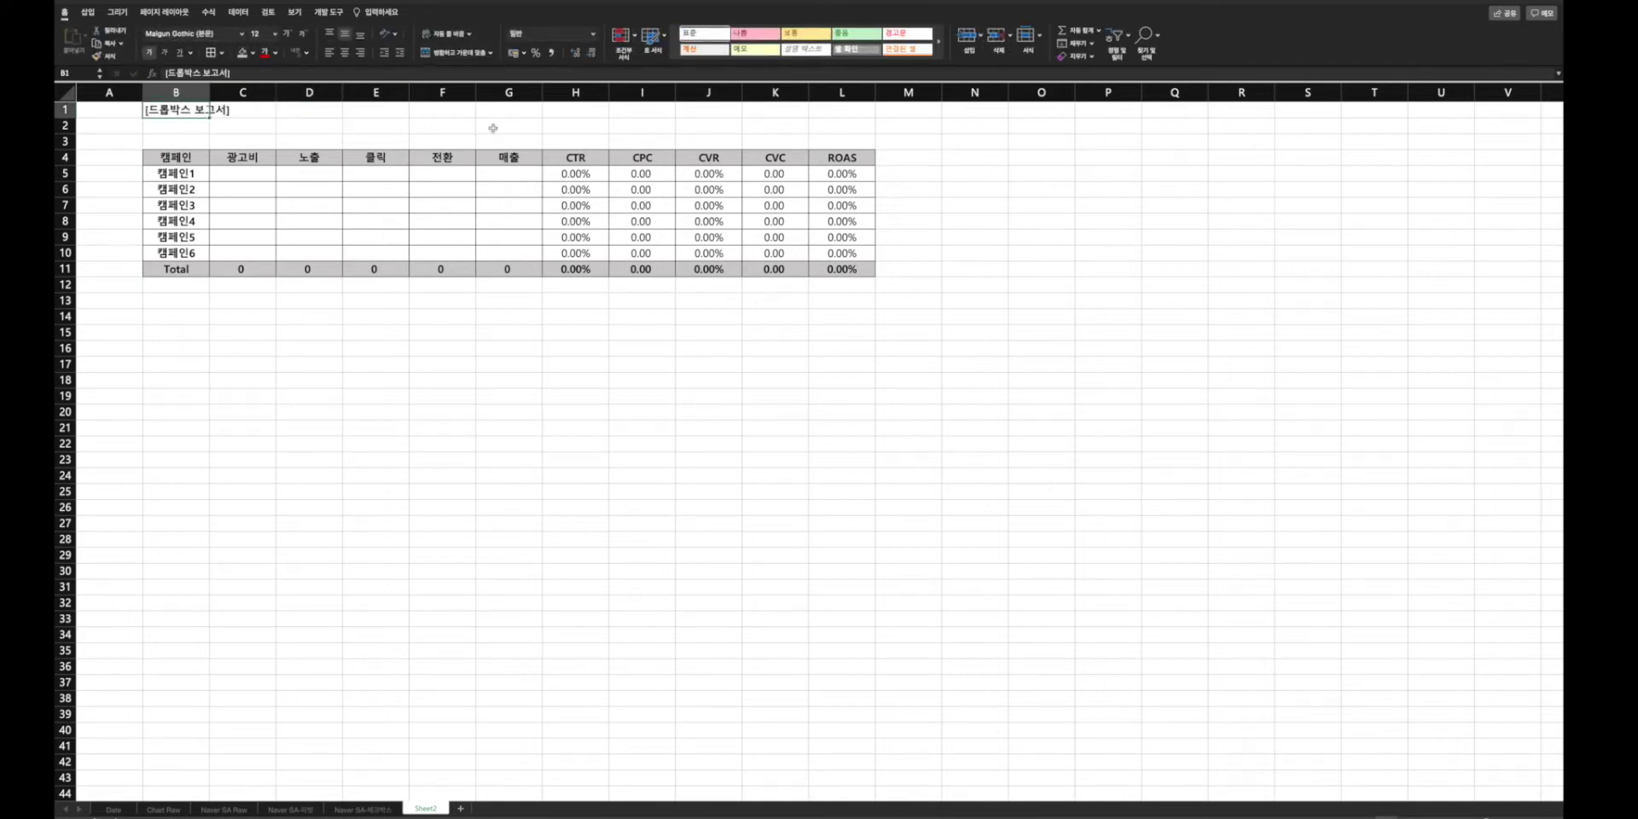
# - Enter the labels 연 in G2, 월 in I2 and 주 in K2 above the table
pyautogui.click(665, 129)
pyautogui.click(571, 124)
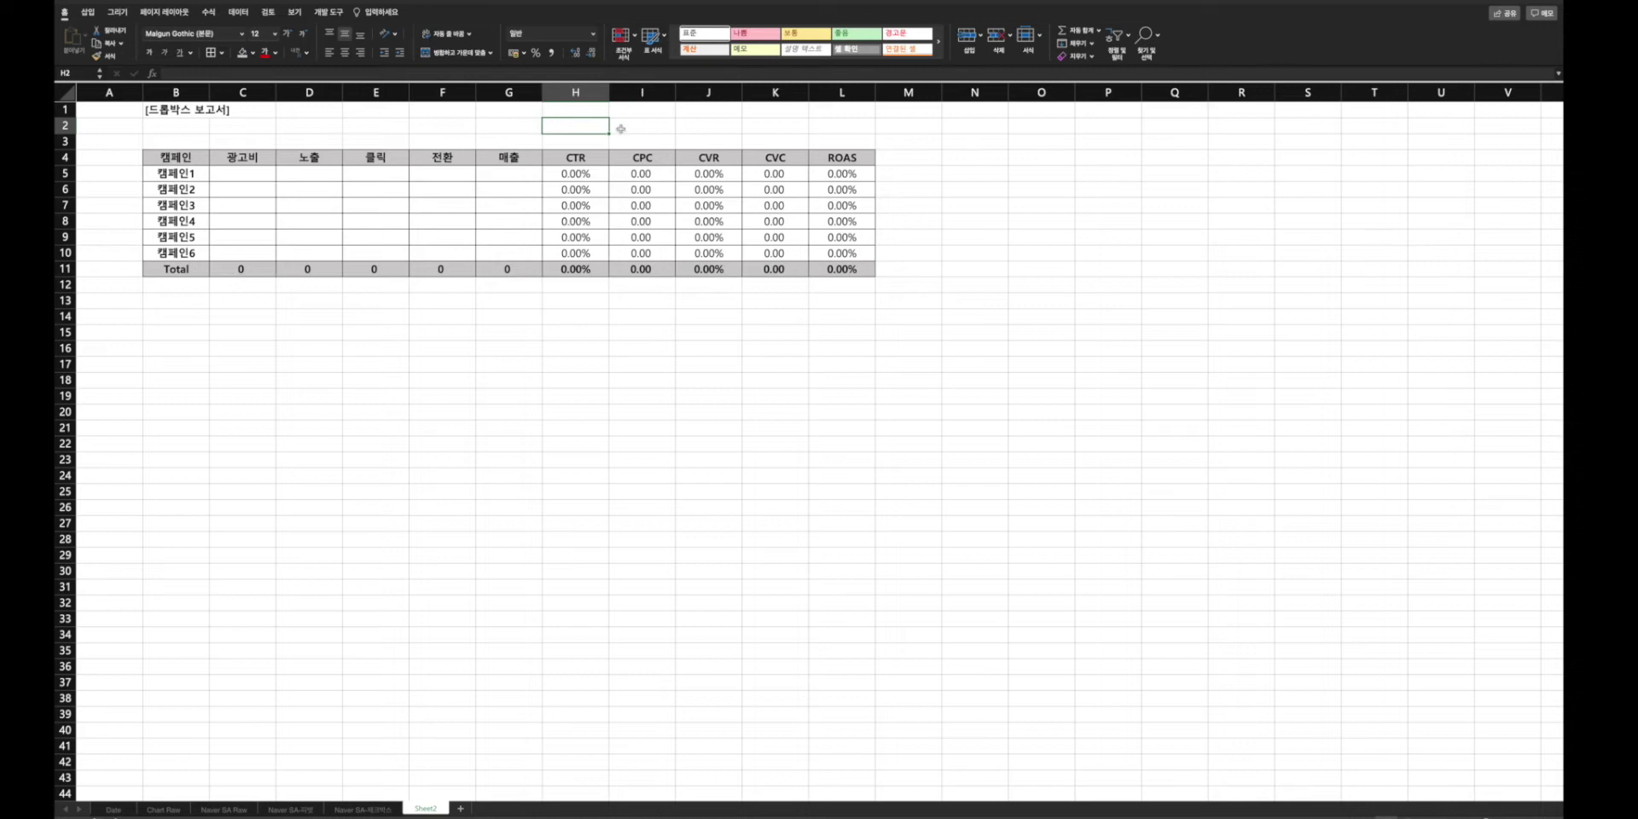
pyautogui.click(710, 128)
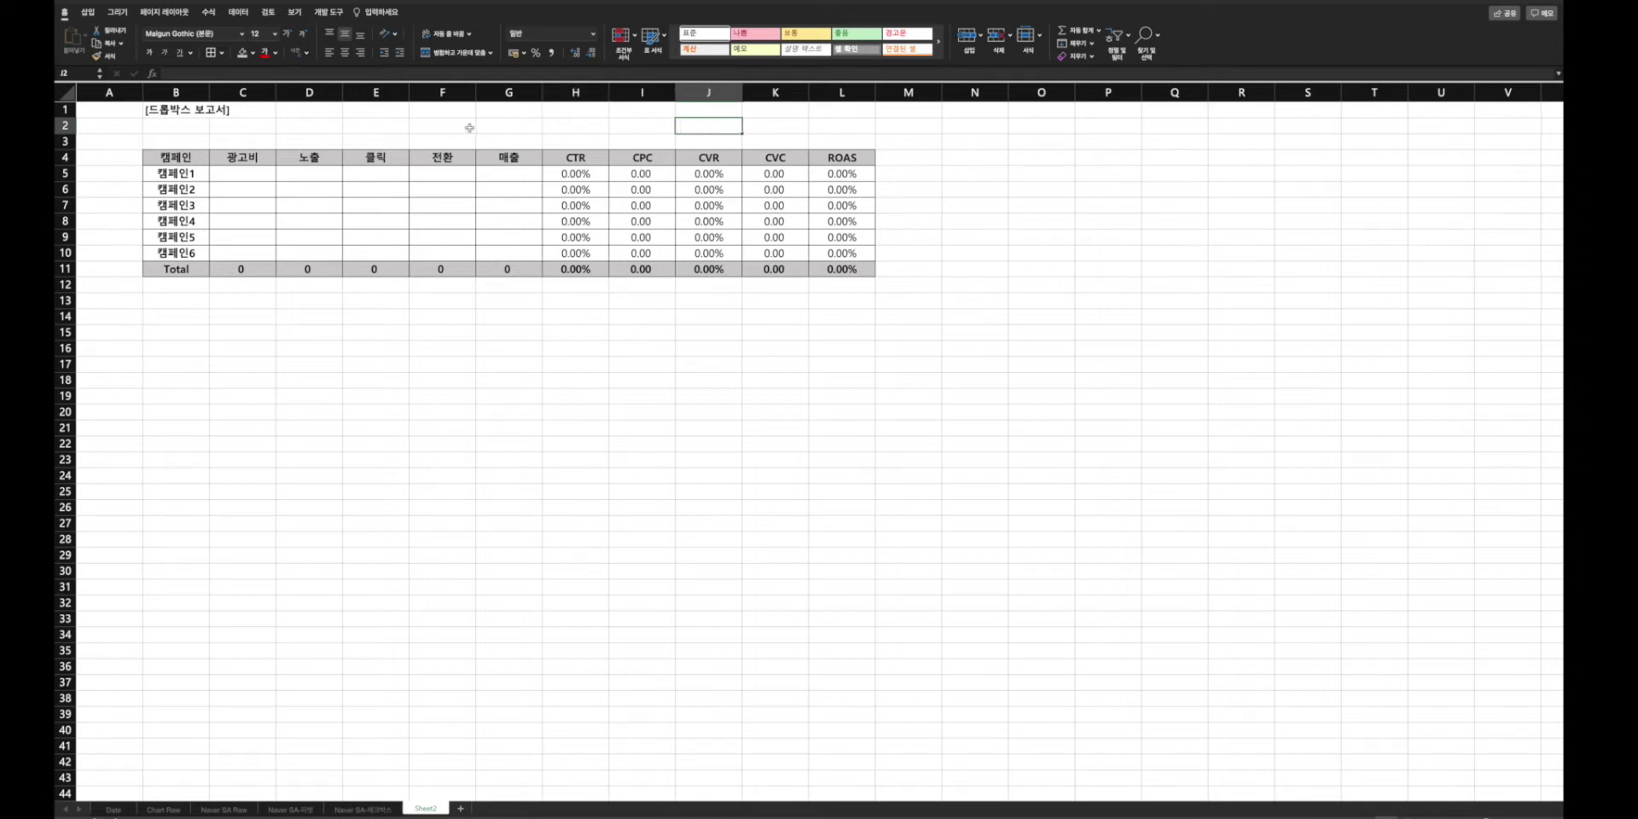
pyautogui.click(493, 126)
pyautogui.write('연')
pyautogui.press('Tab')
pyautogui.press('Tab')
pyautogui.write('워ㄹ')
pyautogui.press('Tab')
pyautogui.press('Tab')
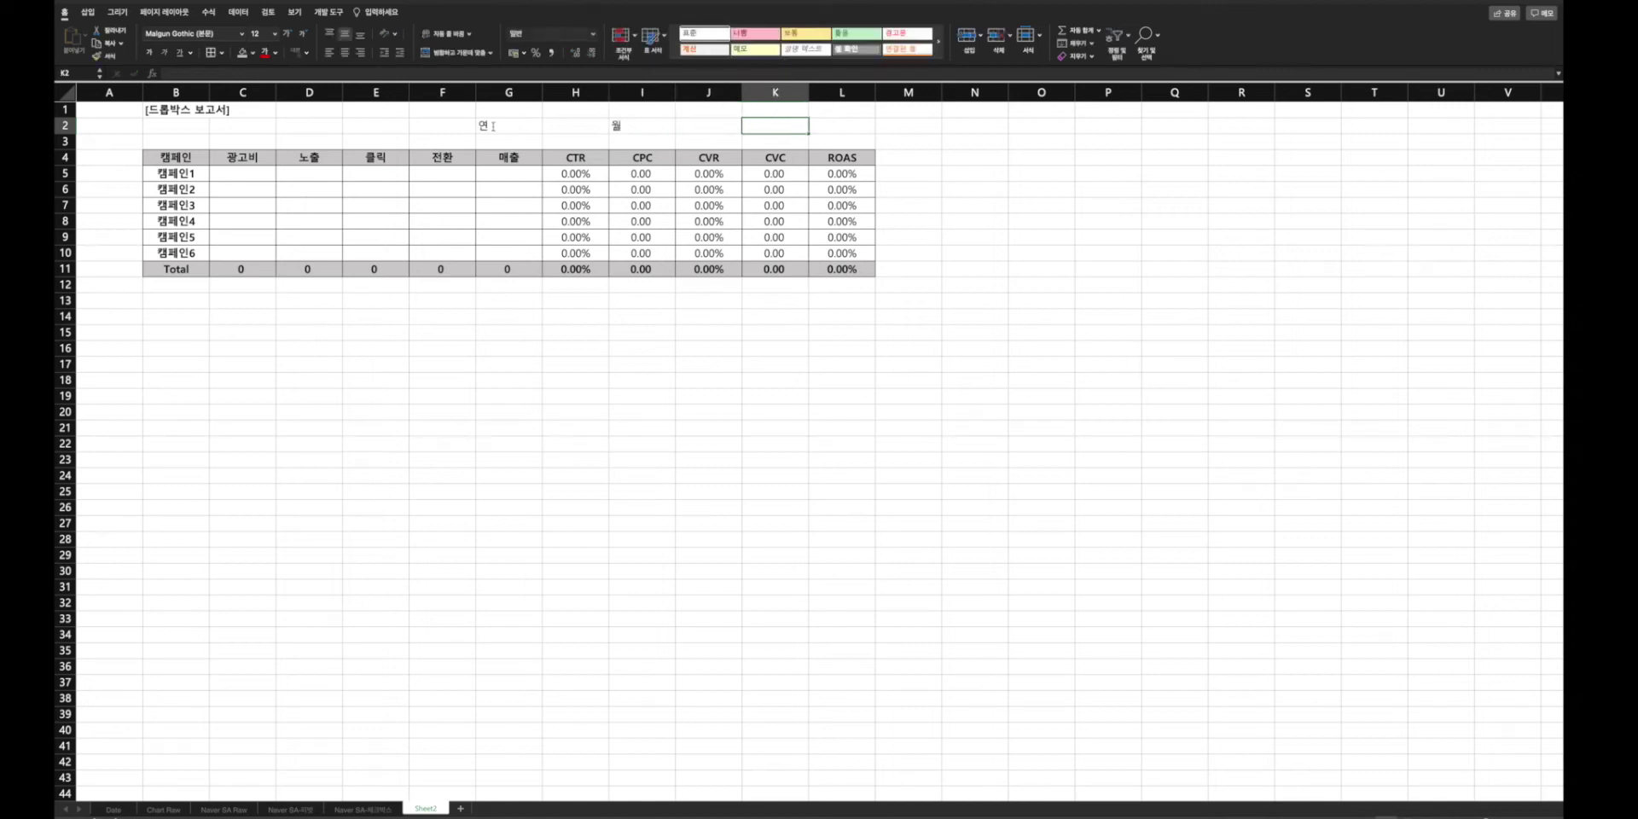
pyautogui.write('주')
pyautogui.press('Return')
# - Center the contents of G2:L2 and add borders around all its cells
pyautogui.moveTo(493, 126); pyautogui.dragTo(840, 126)
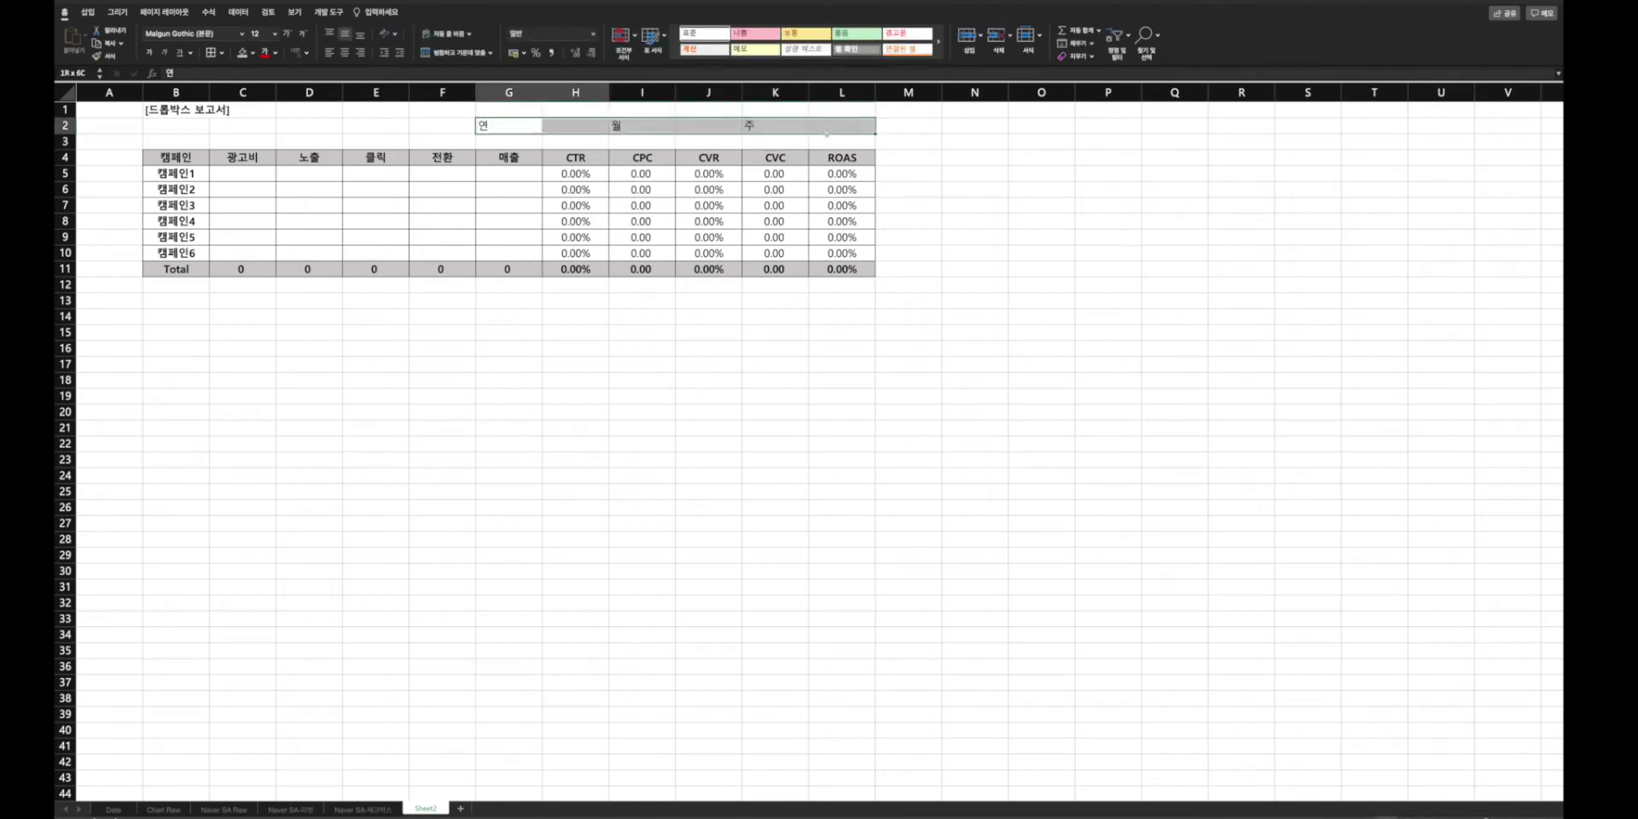
pyautogui.click(345, 52)
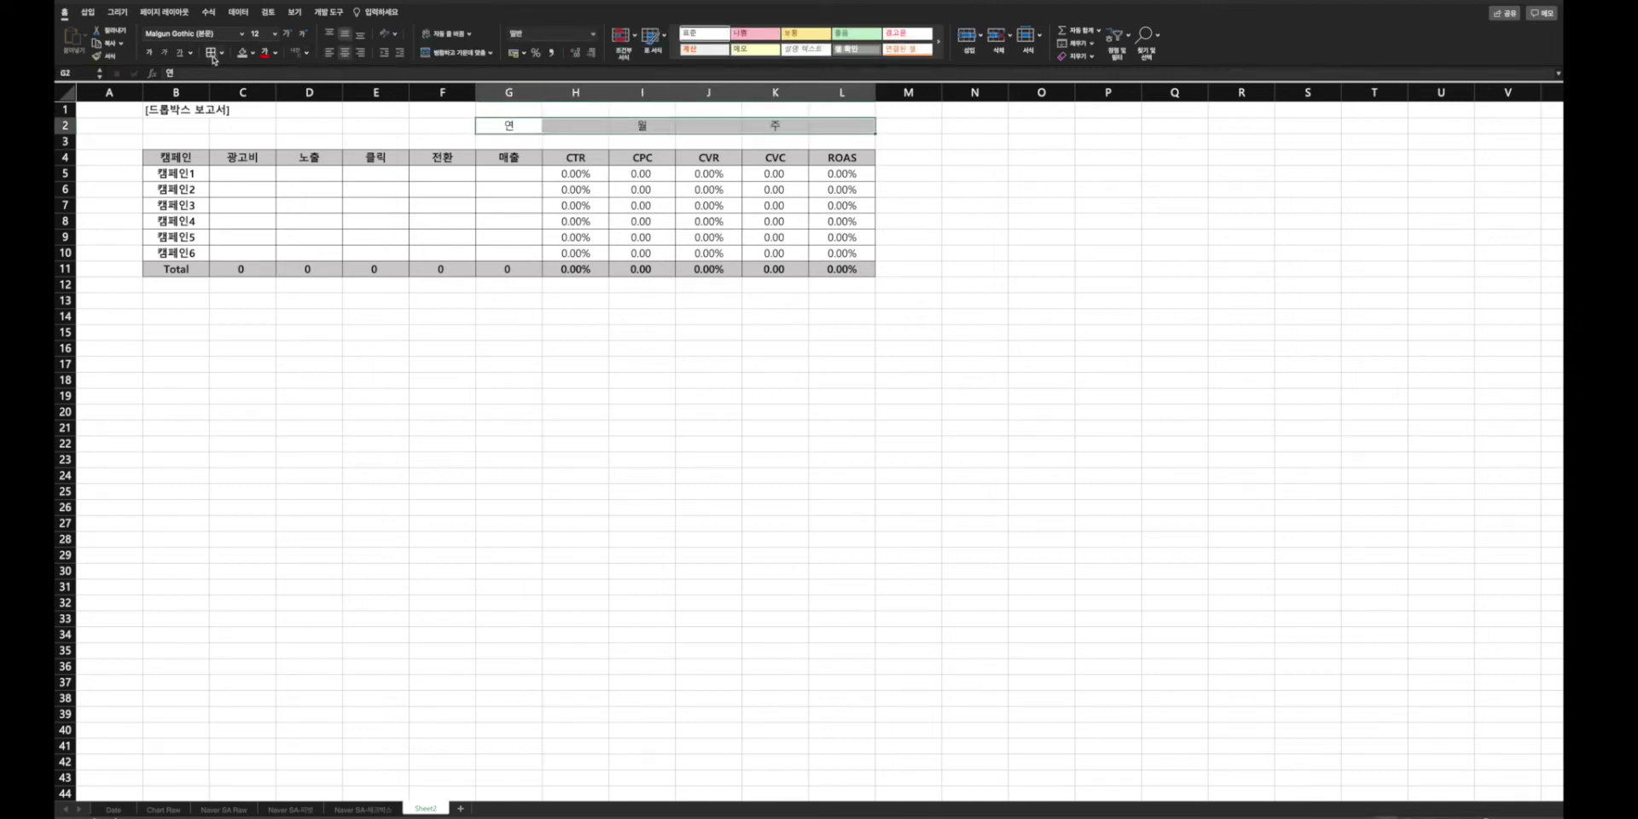
pyautogui.click(523, 137)
pyautogui.scroll(-1, 508, 123)
pyautogui.scroll(1, 507, 123)
# - Format the label cells G2, I2 and K2 with bold text and a gray fill
pyautogui.click(508, 125)
pyautogui.keyDown('ctrl'); pyautogui.click(641, 124); pyautogui.keyUp('ctrl')
pyautogui.keyDown('ctrl'); pyautogui.click(775, 124); pyautogui.keyUp('ctrl')
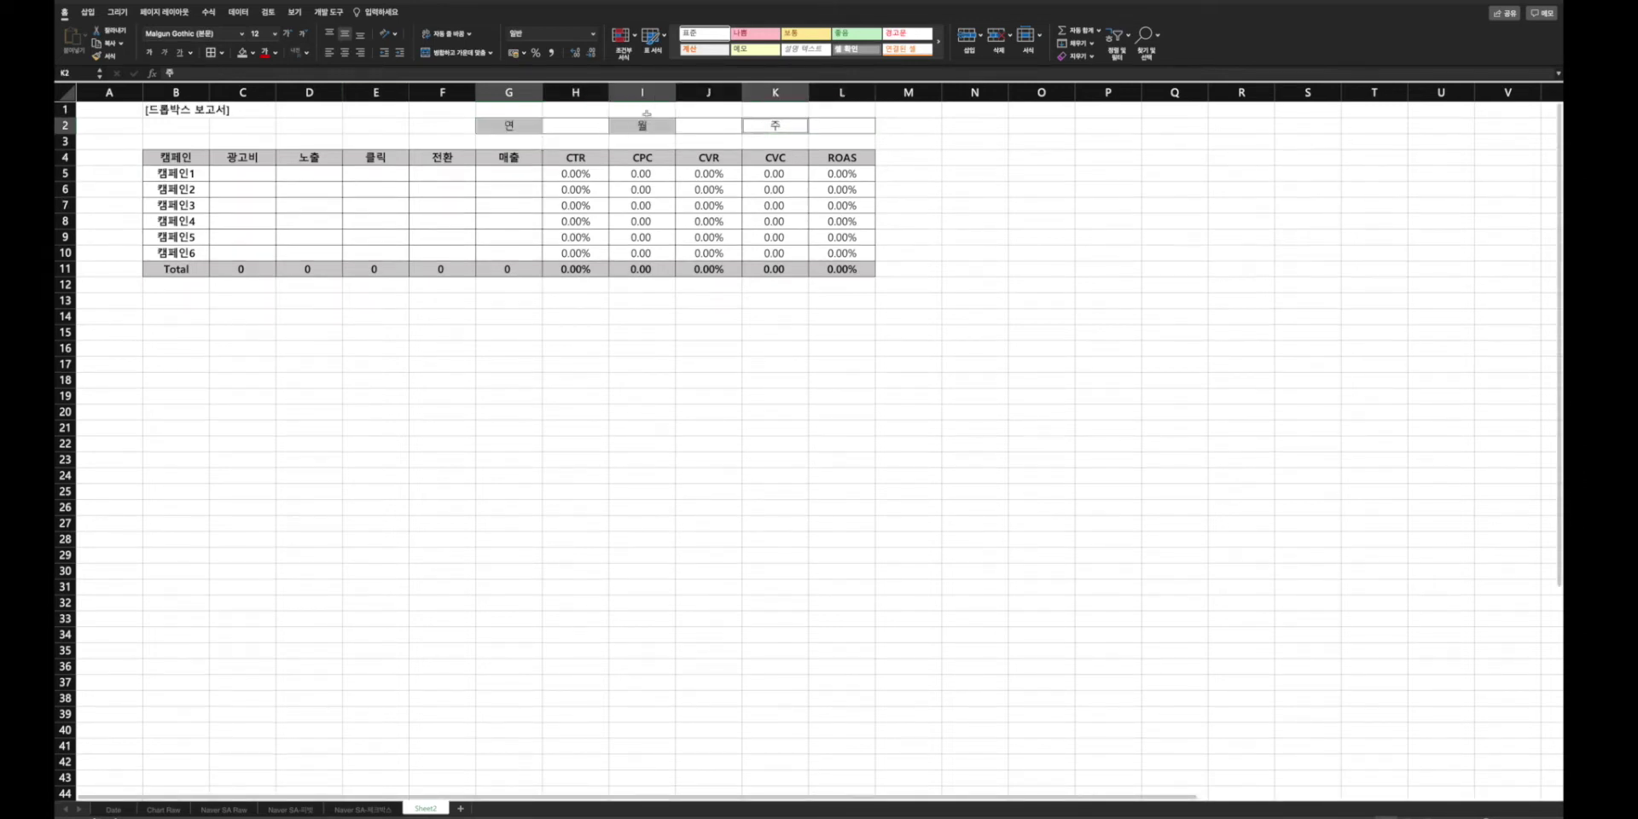
pyautogui.click(150, 52)
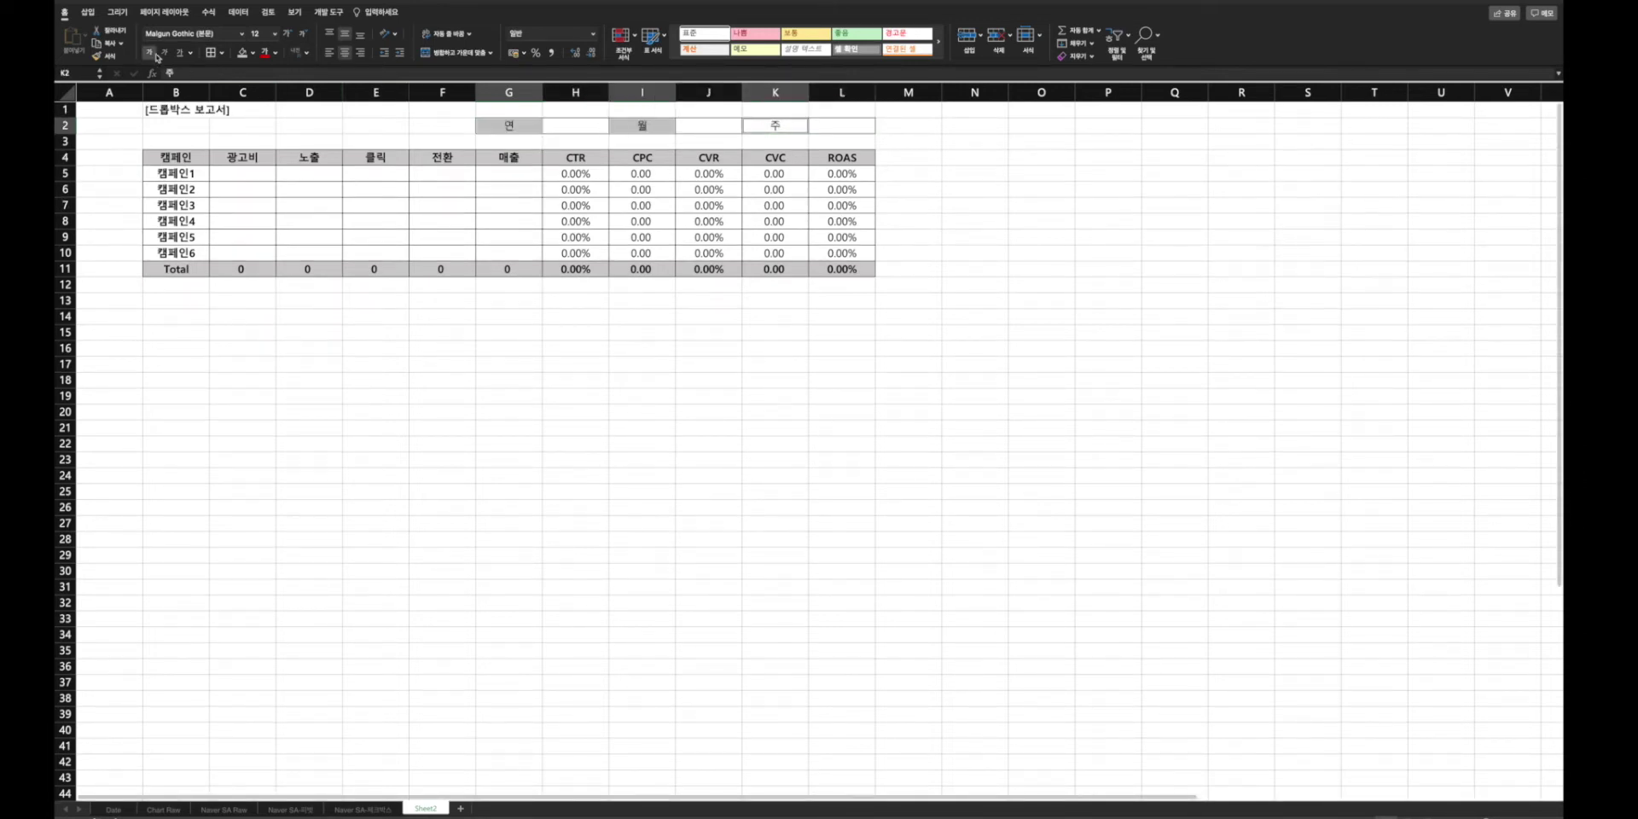
pyautogui.click(242, 53)
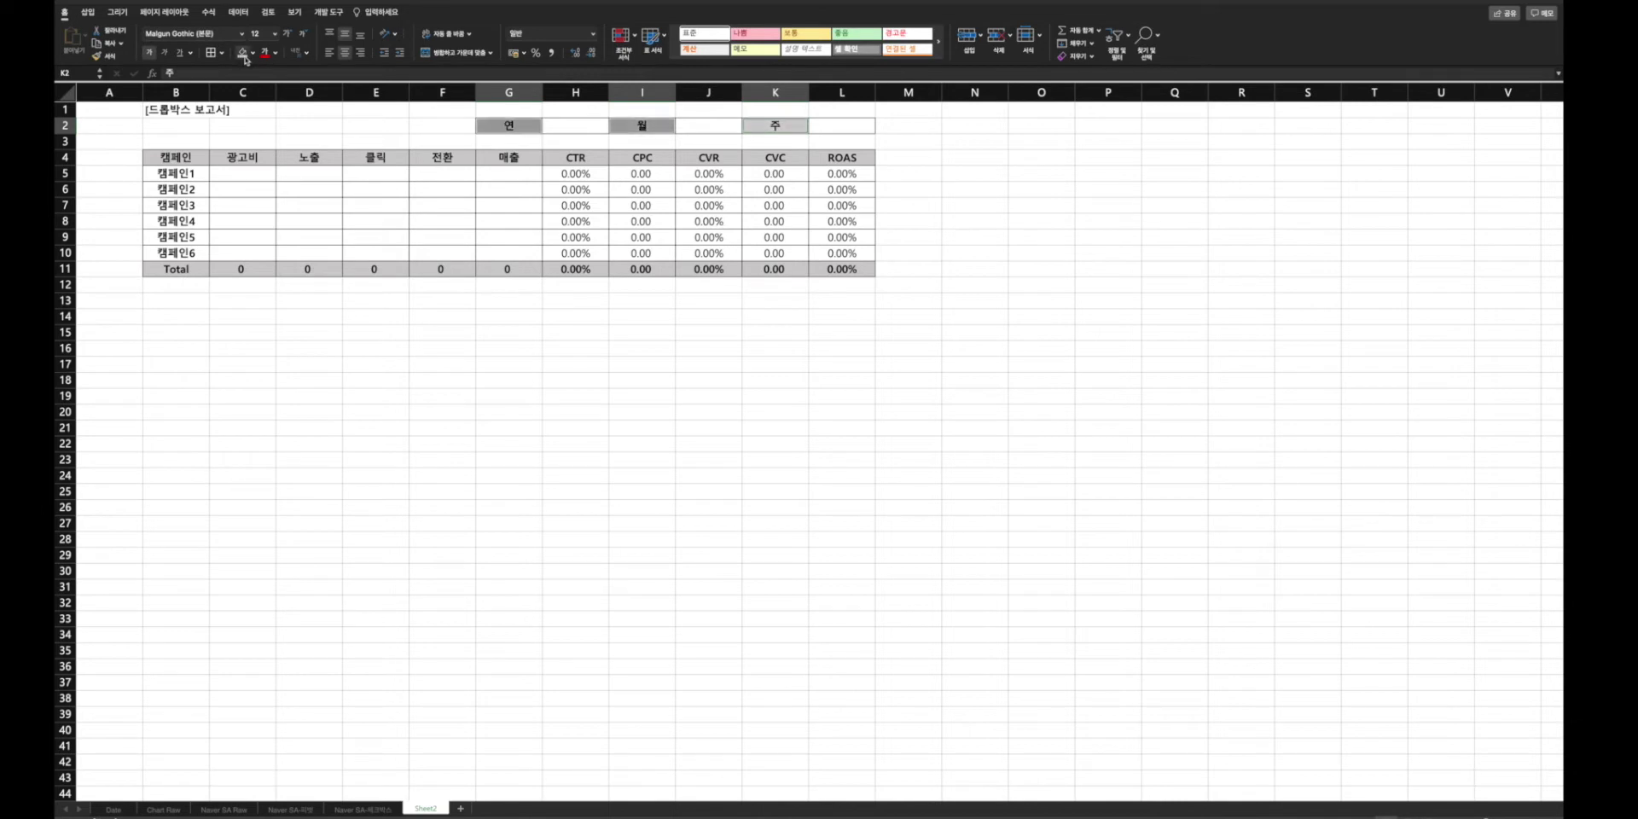
pyautogui.click(597, 334)
pyautogui.click(580, 128)
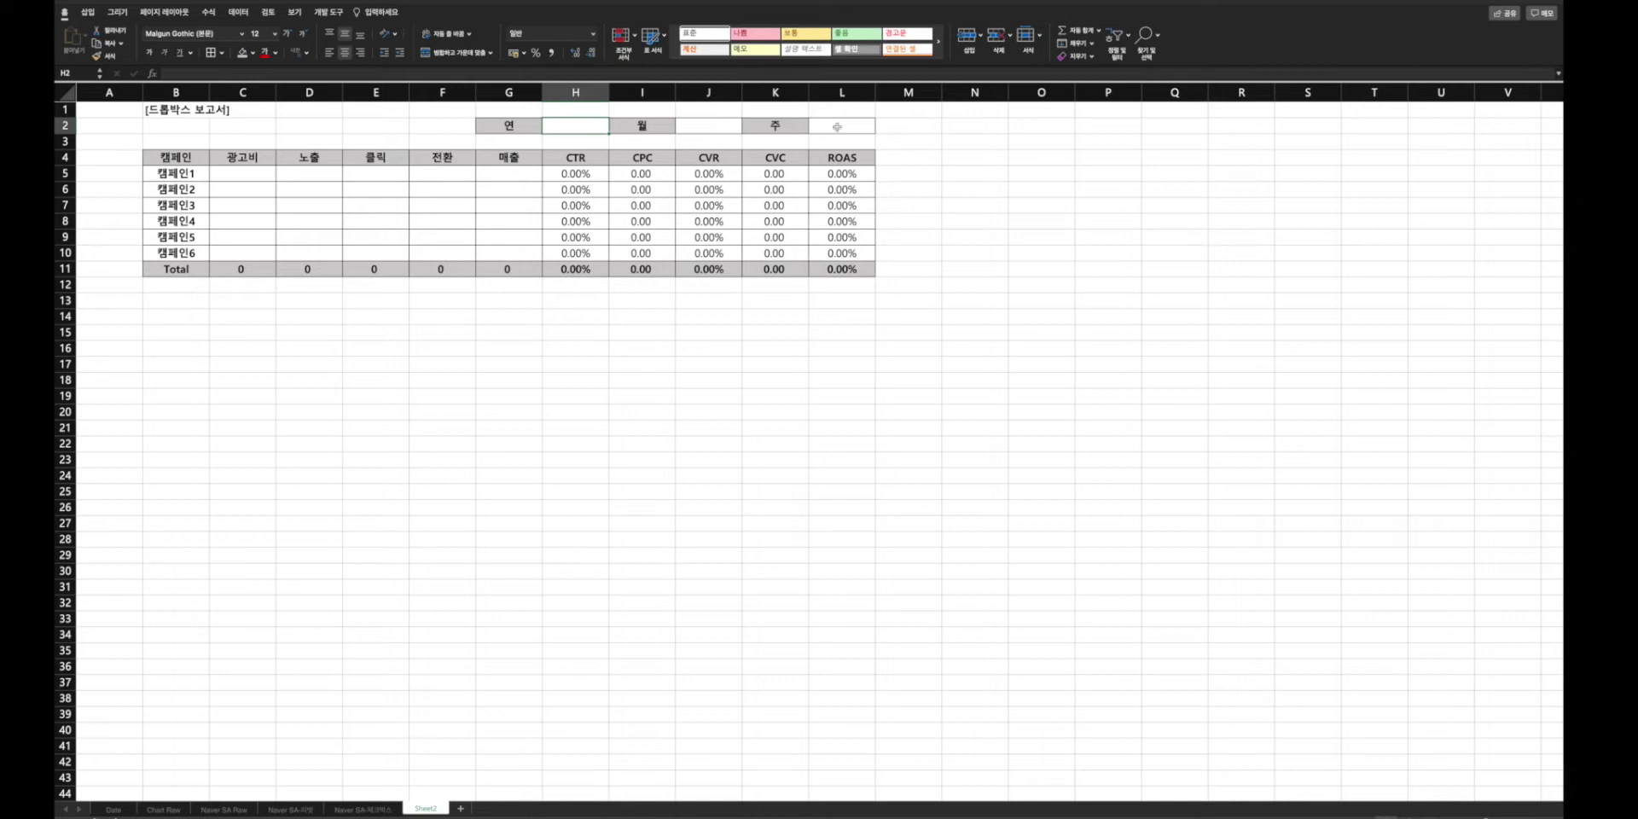
pyautogui.moveTo(243, 173); pyautogui.dragTo(506, 254)
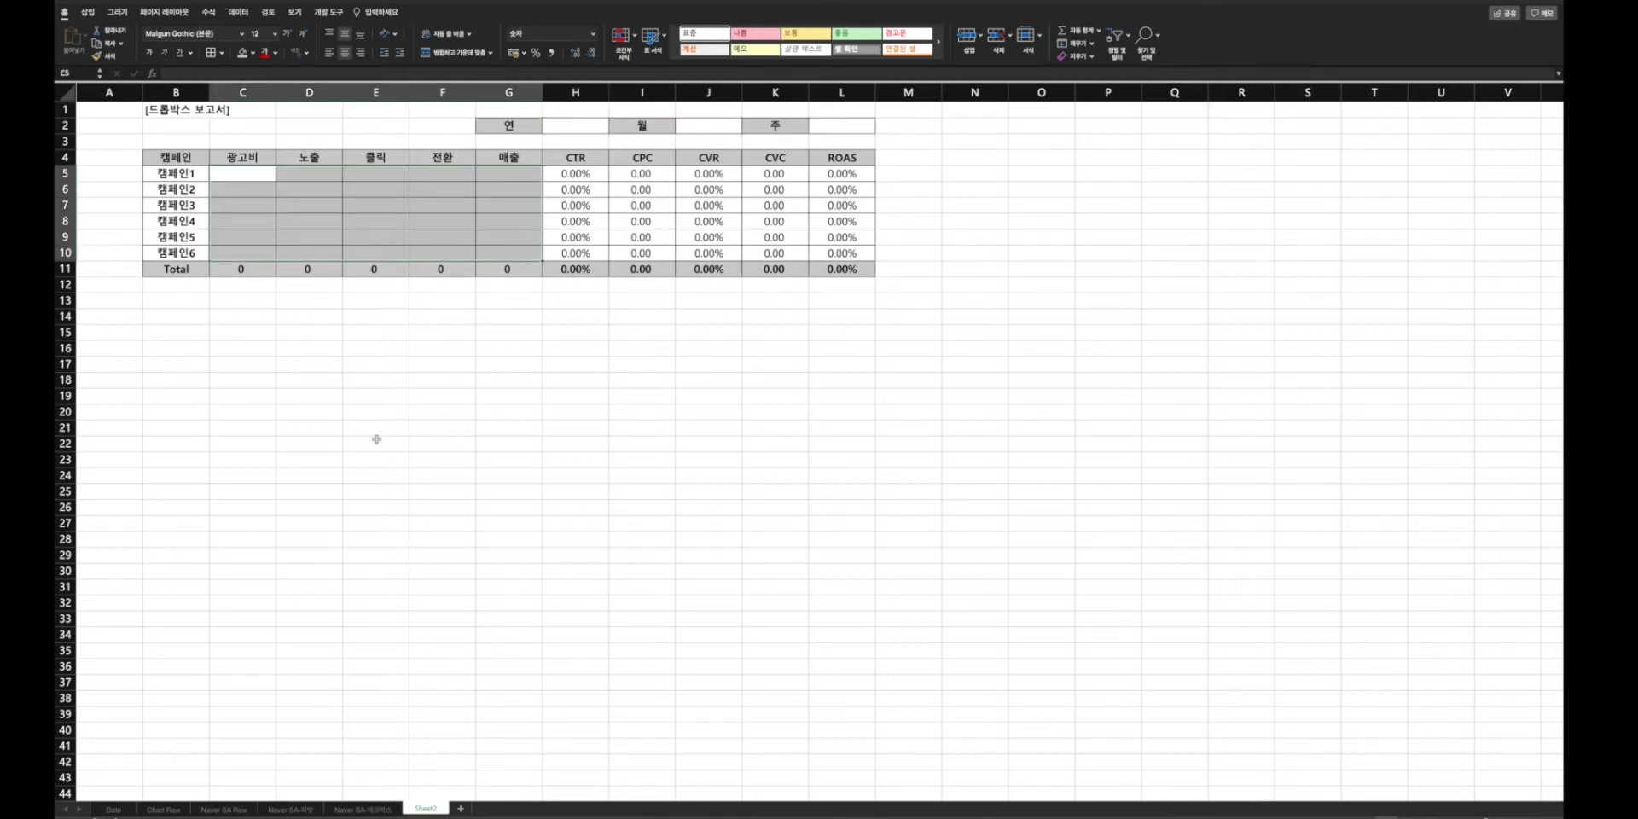
pyautogui.click(522, 381)
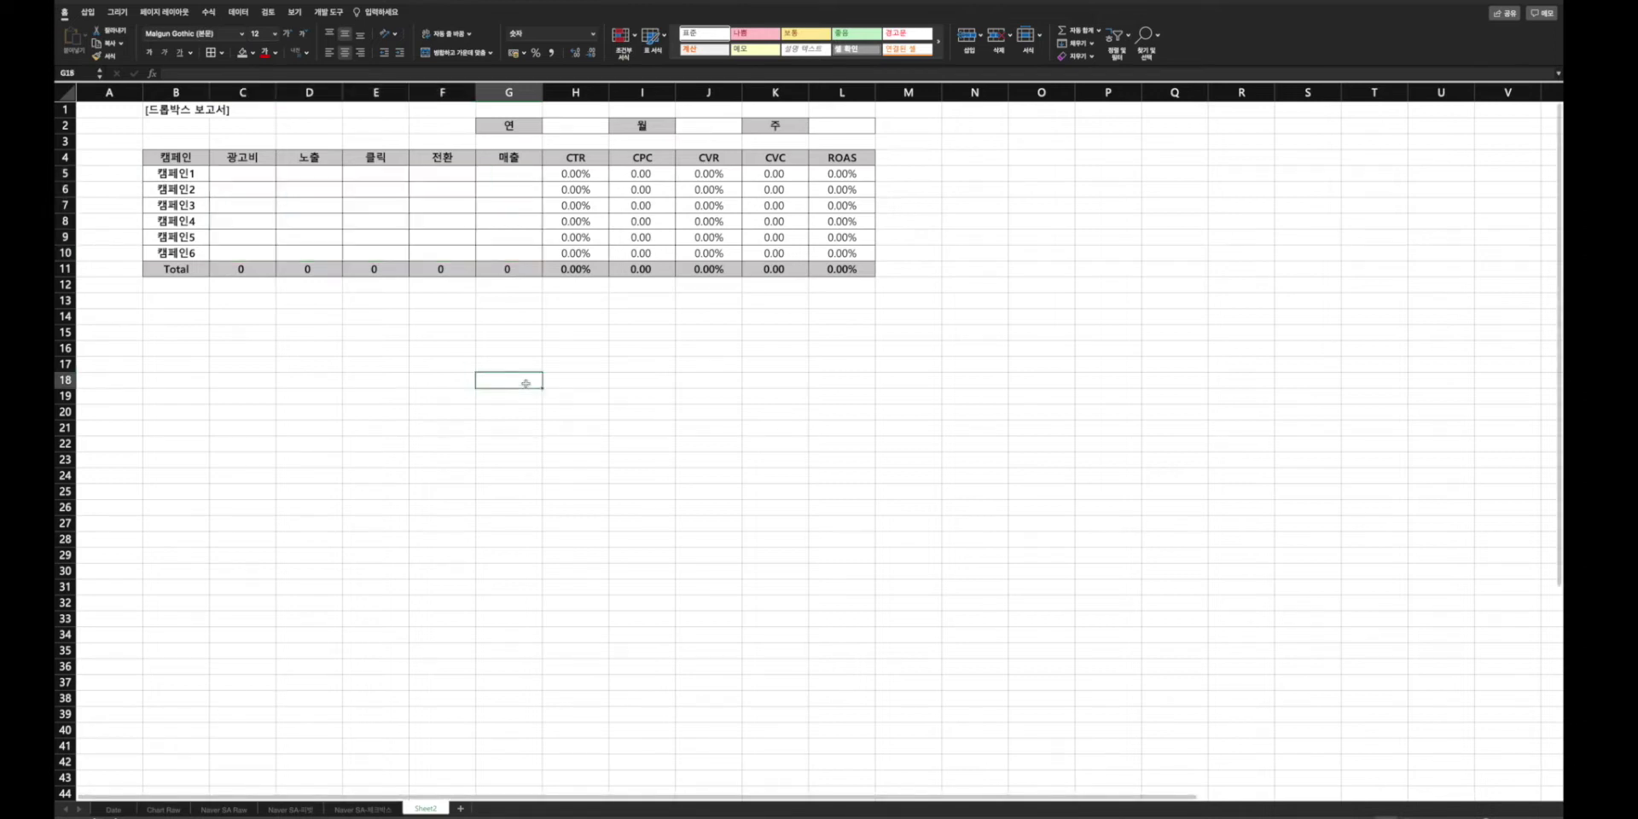
# - Check the year, month and week lists in columns G to I of the Date sheet
pyautogui.click(114, 809)
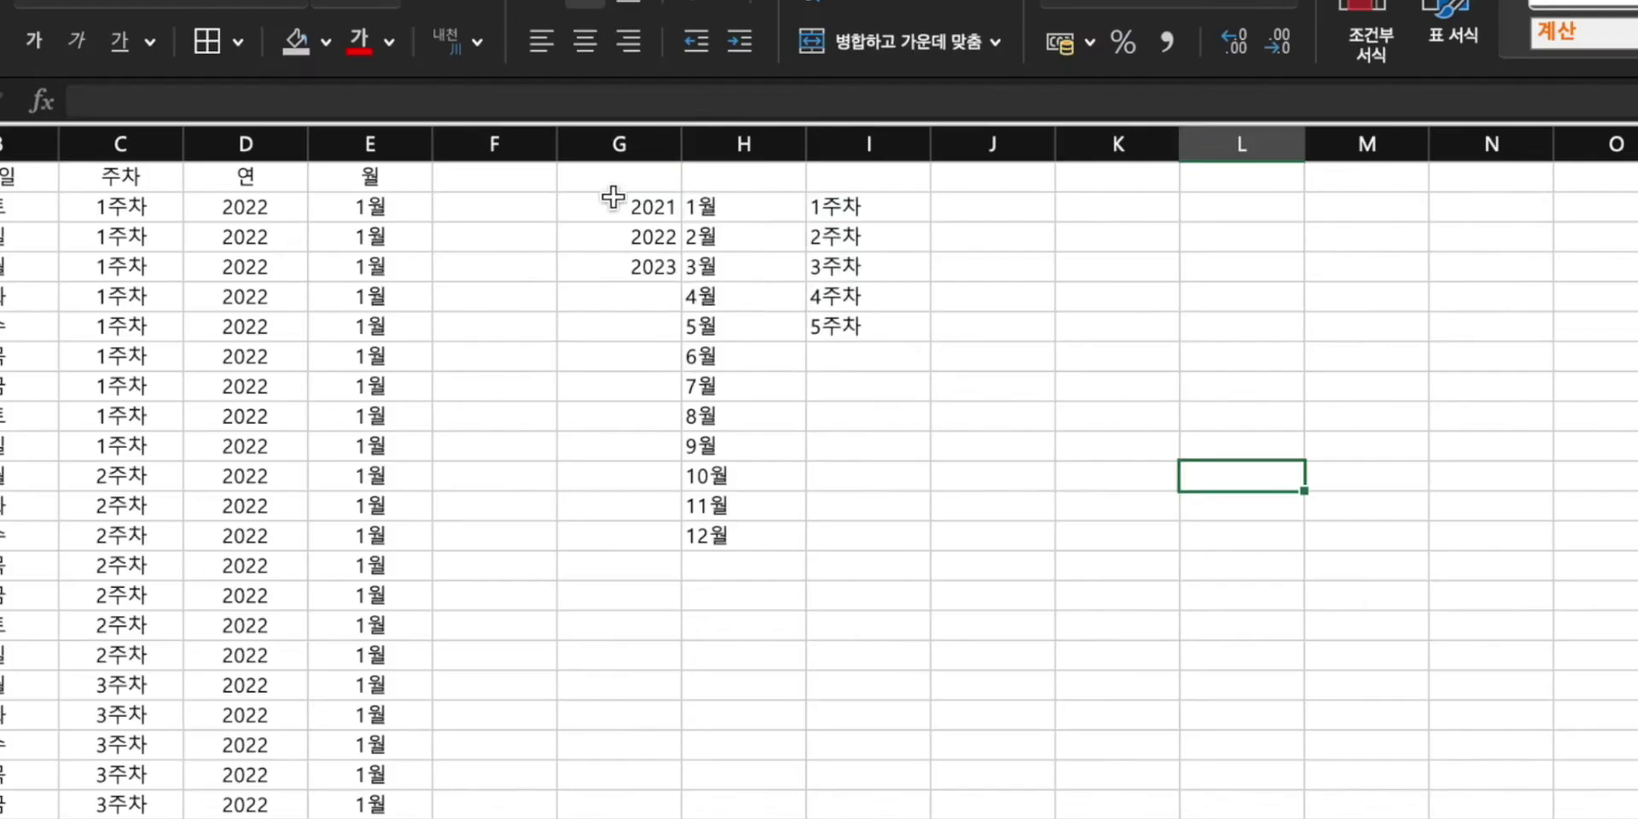
pyautogui.moveTo(354, 110); pyautogui.dragTo(442, 235)
pyautogui.moveTo(861, 556); pyautogui.dragTo(862, 534)
pyautogui.click(793, 509)
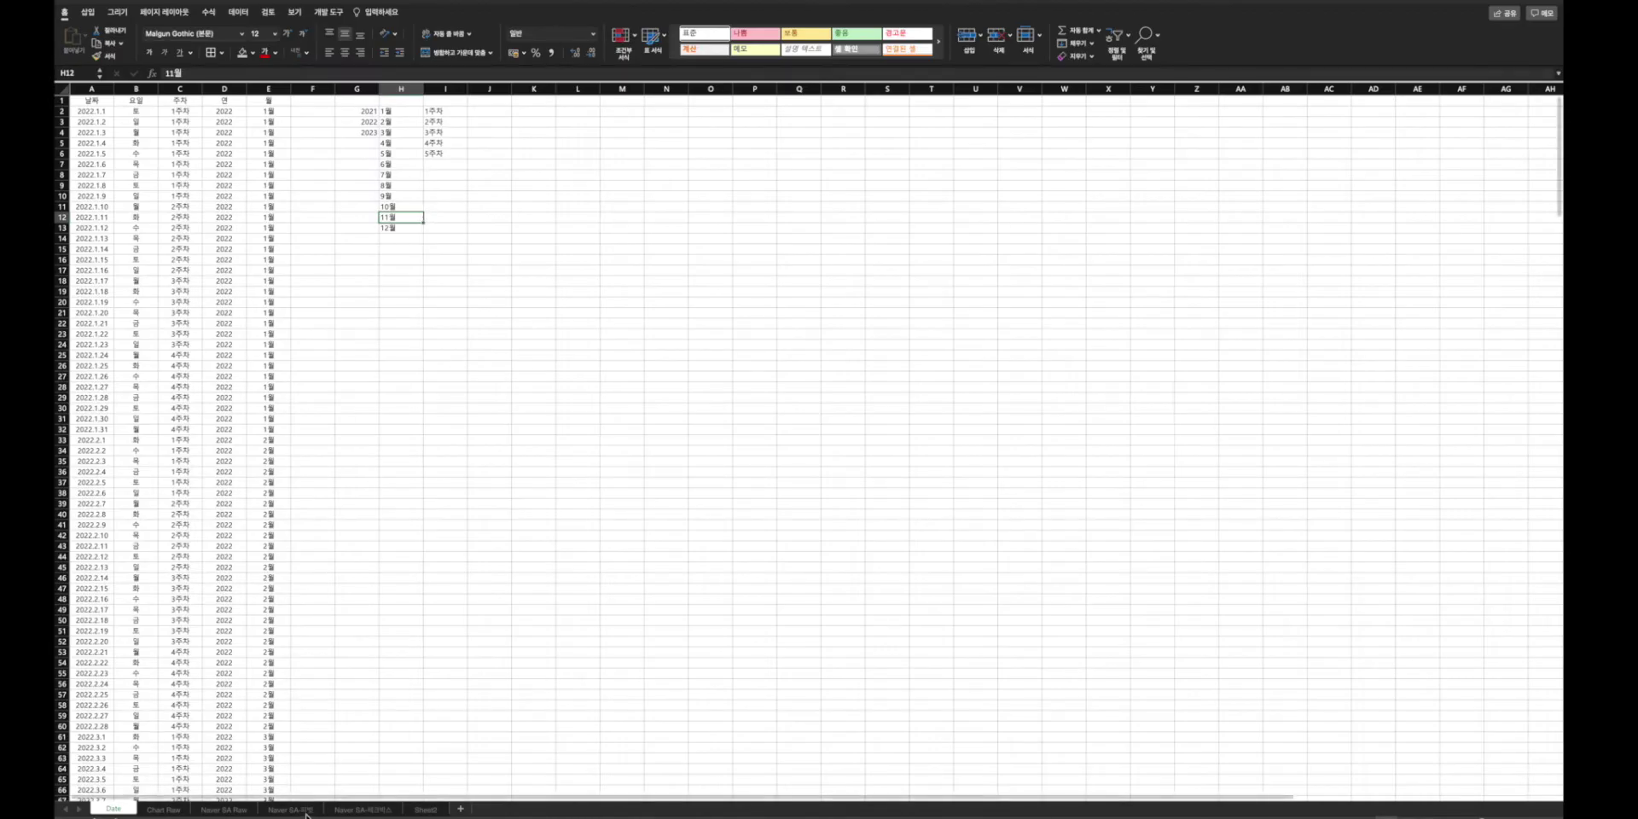
# - Restrict the year cell H2 on Sheet2 with data validation that allows a list (목록)
pyautogui.click(426, 809)
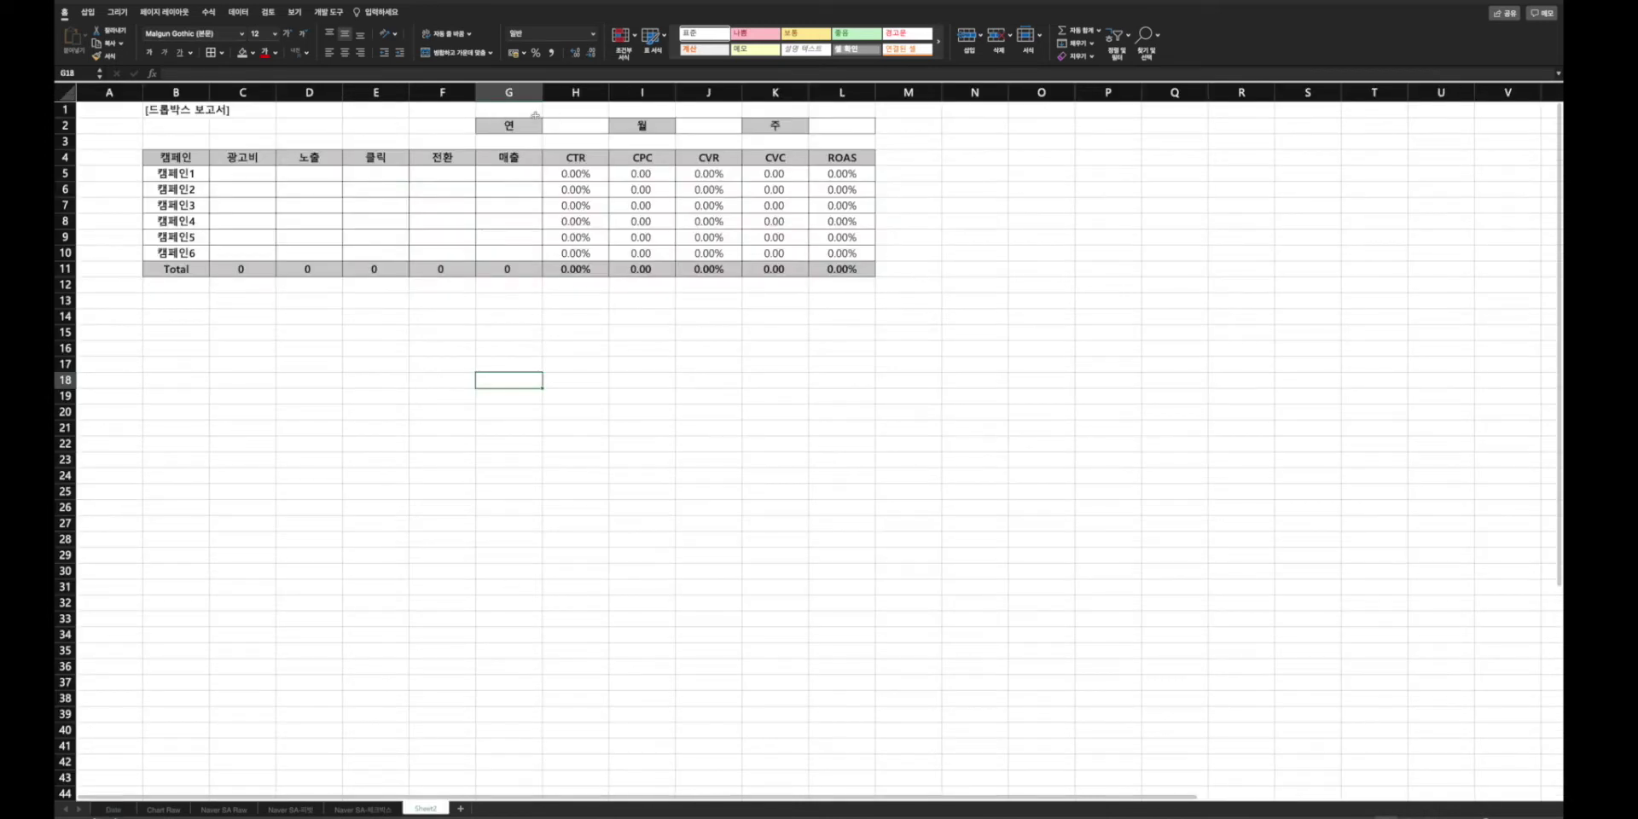
pyautogui.click(571, 124)
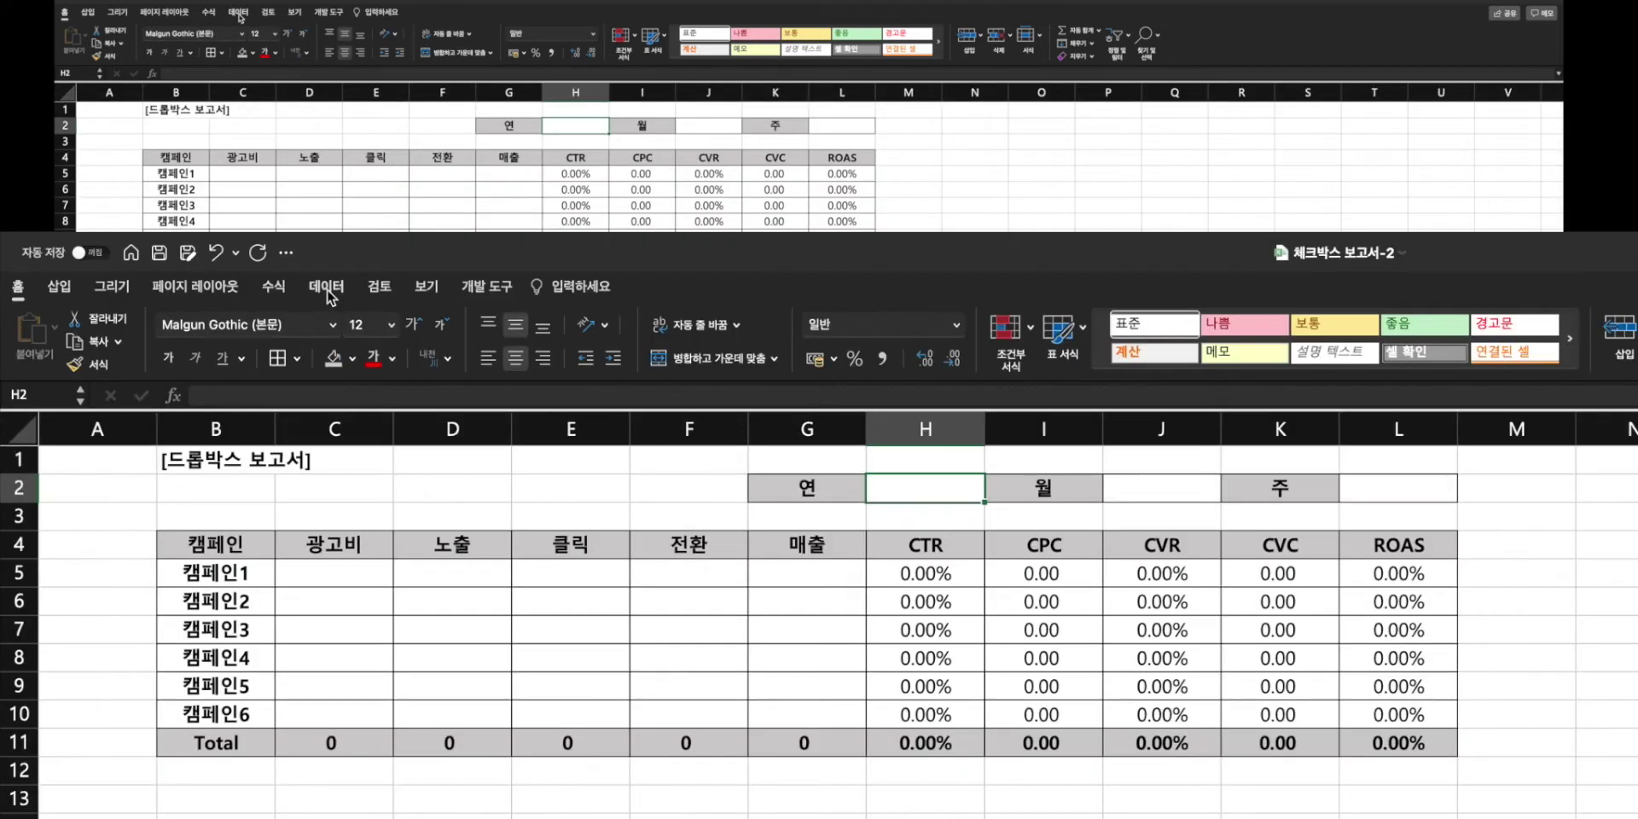
pyautogui.click(238, 13)
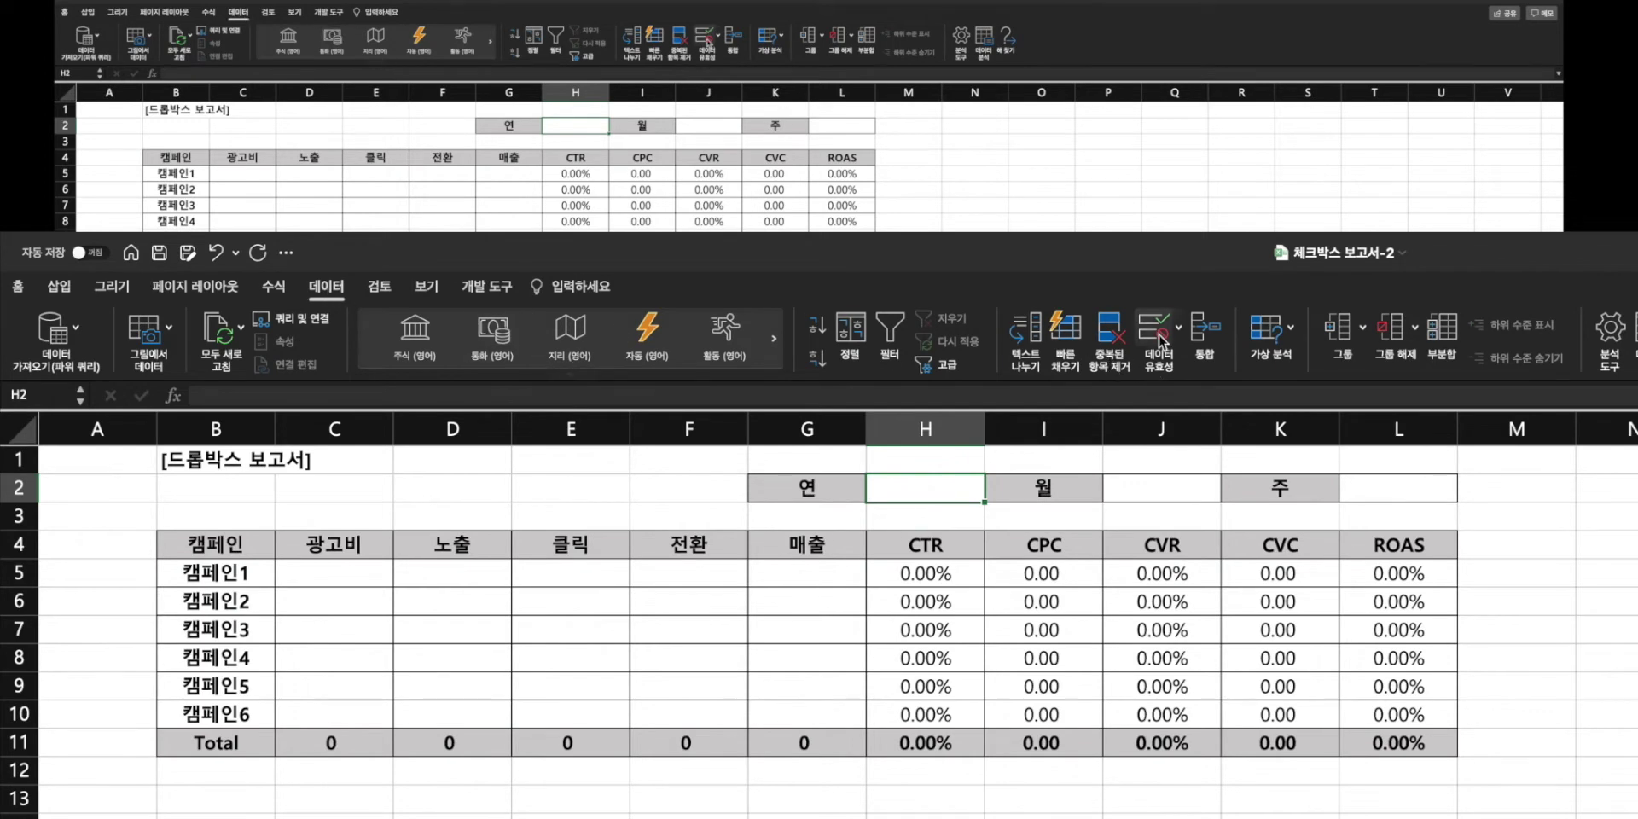
pyautogui.click(707, 40)
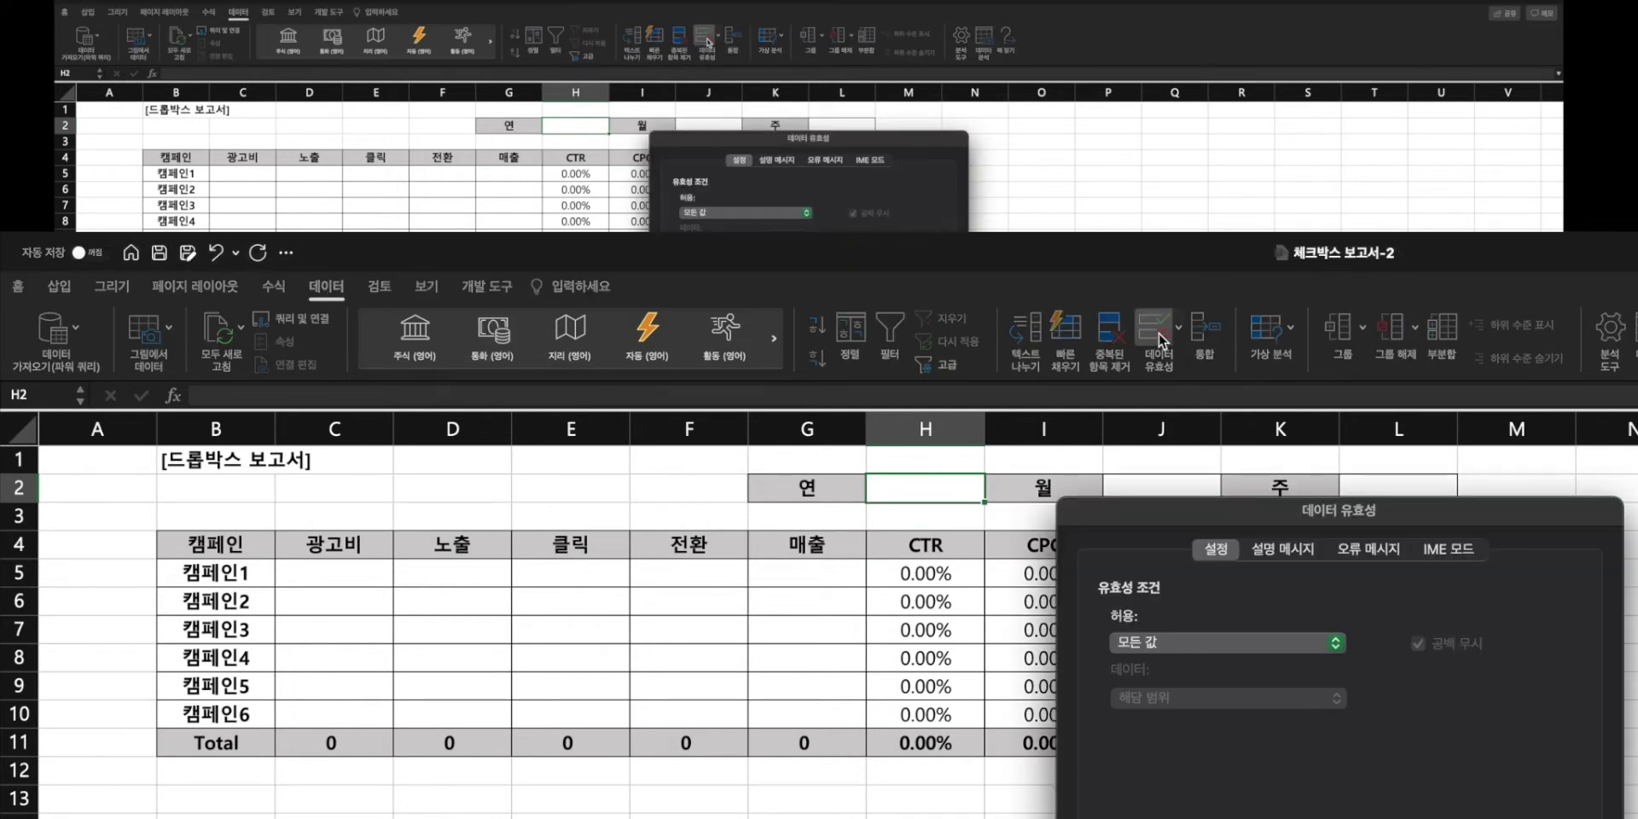
pyautogui.click(764, 213)
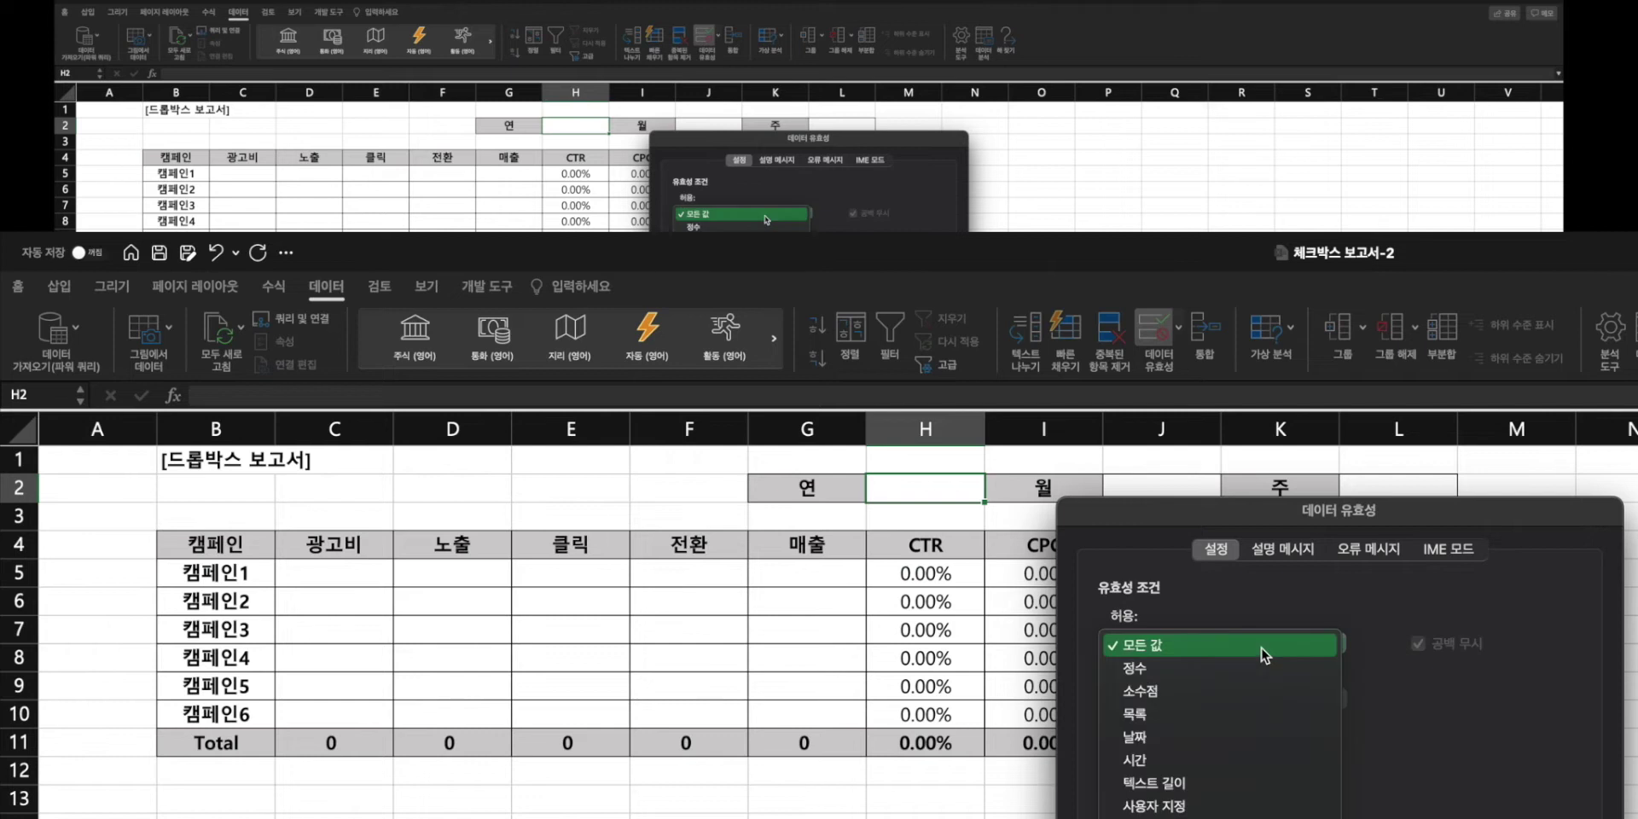
pyautogui.click(1241, 713)
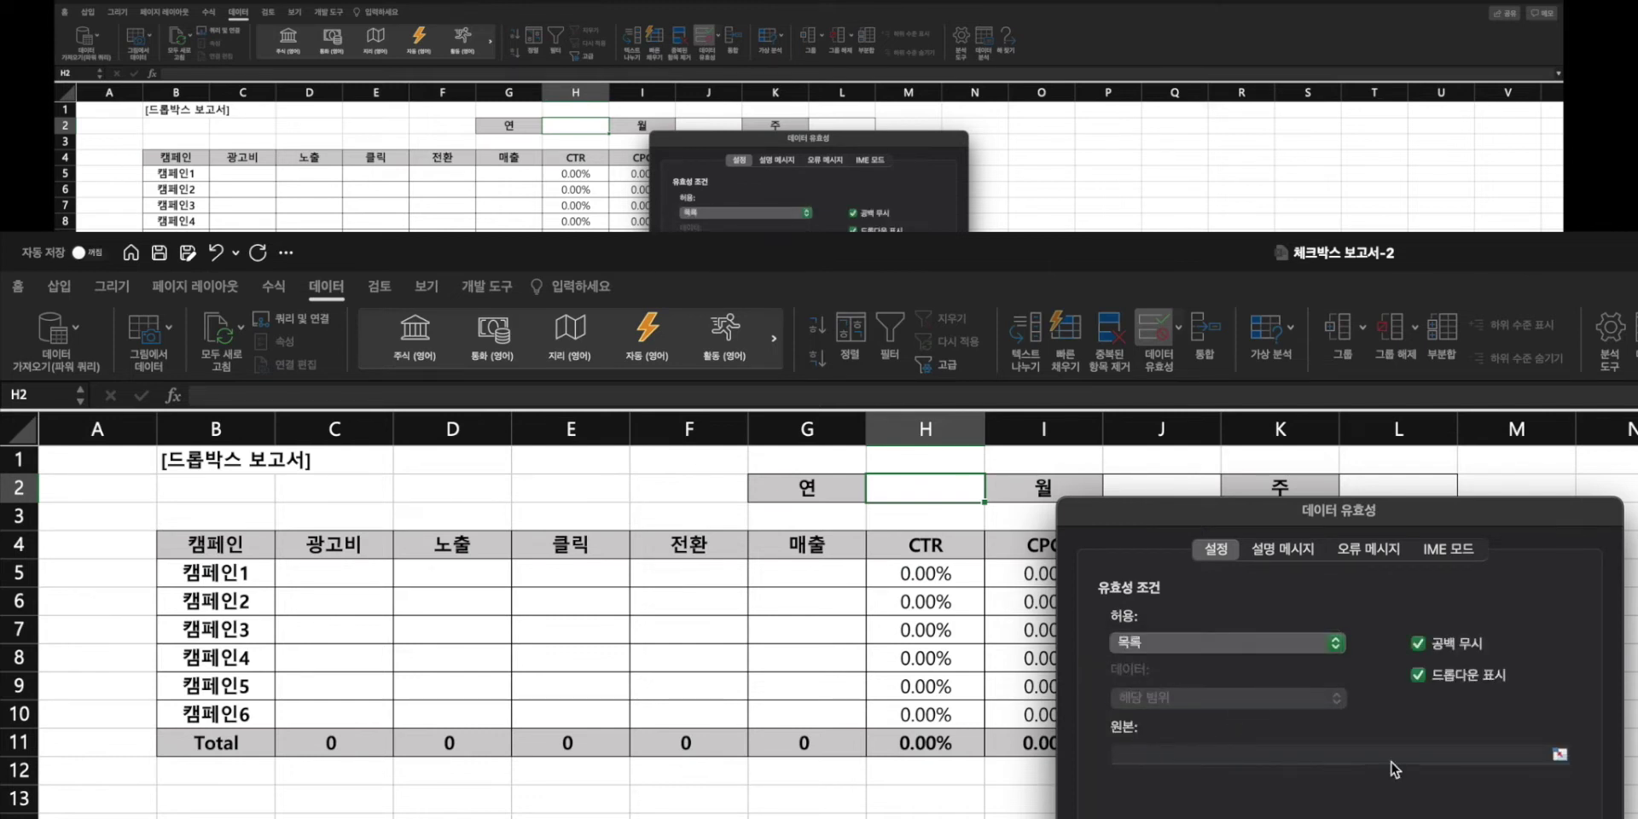
# - Use =Date!$G$2:$G$4 as the source of H2's validation list and choose 2022 from its dropdown
pyautogui.click(1559, 754)
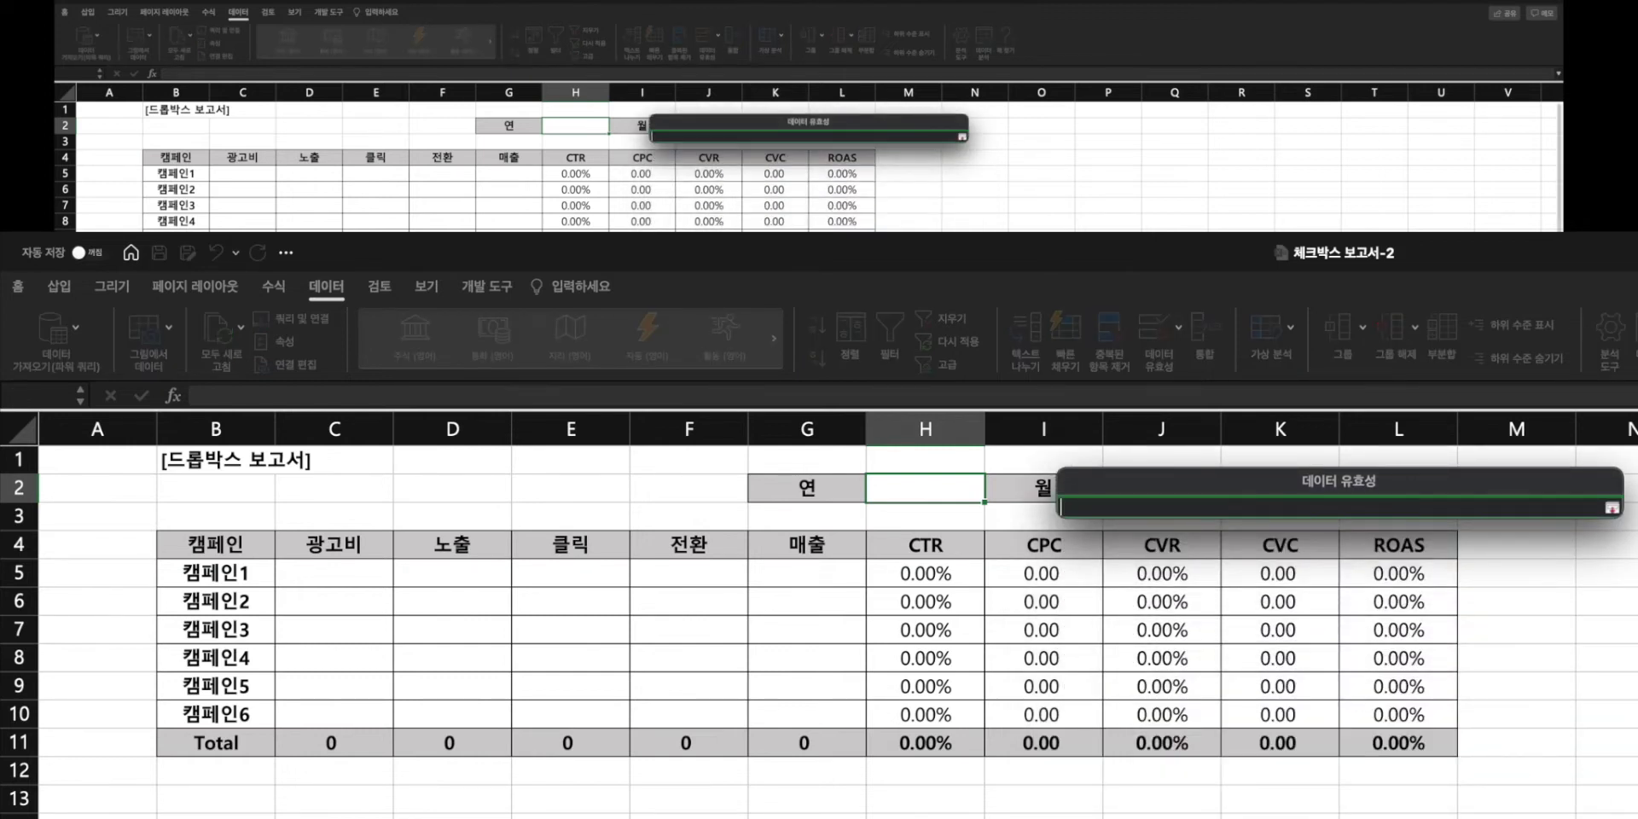
pyautogui.click(814, 816)
pyautogui.moveTo(557, 467); pyautogui.dragTo(558, 504)
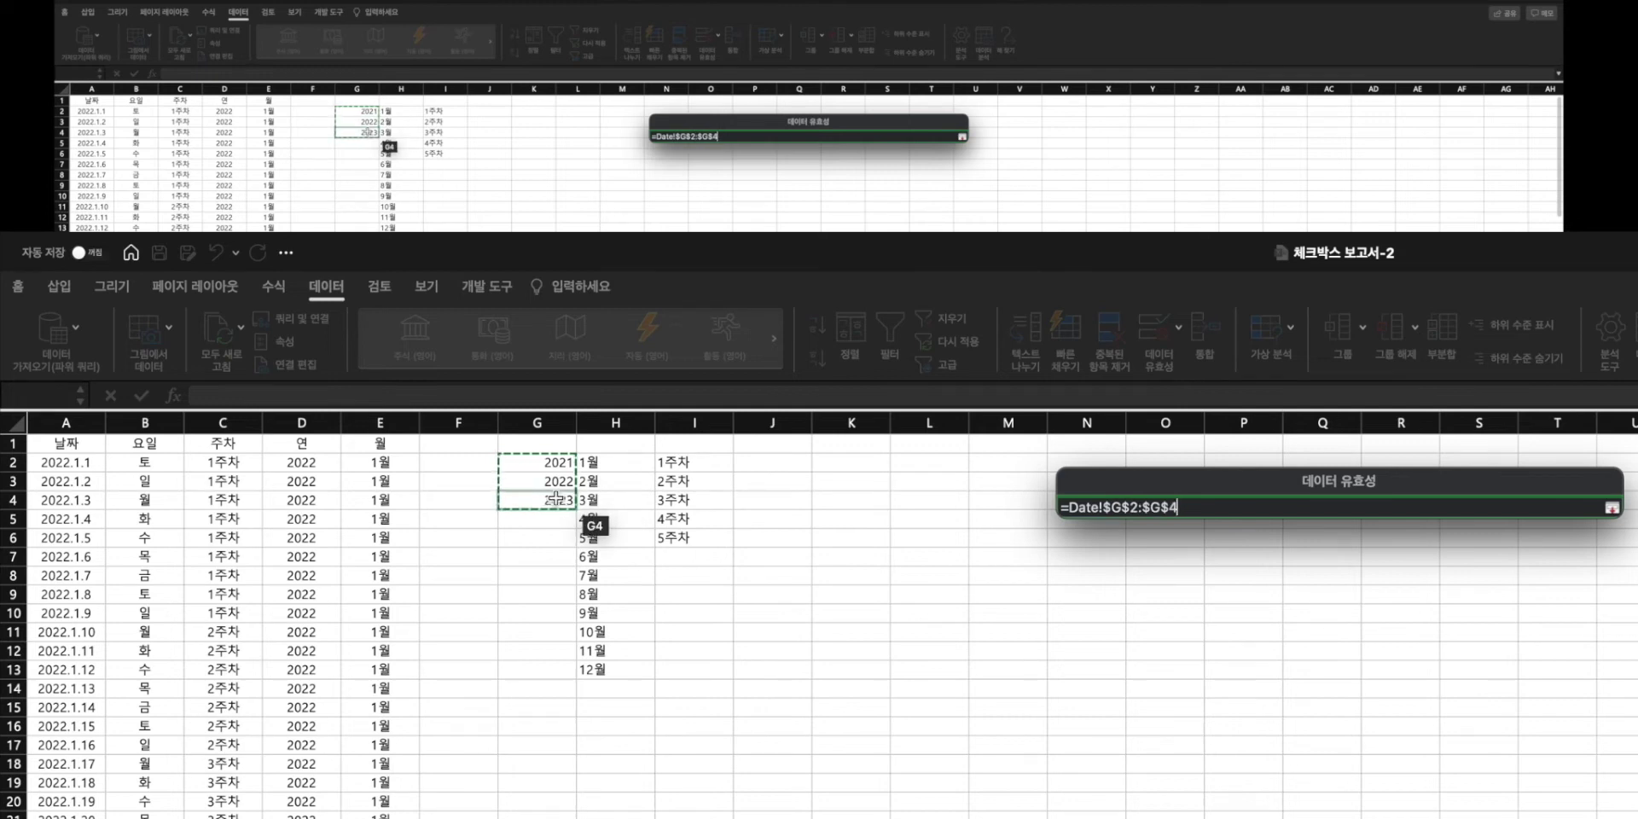
pyautogui.press('Return')
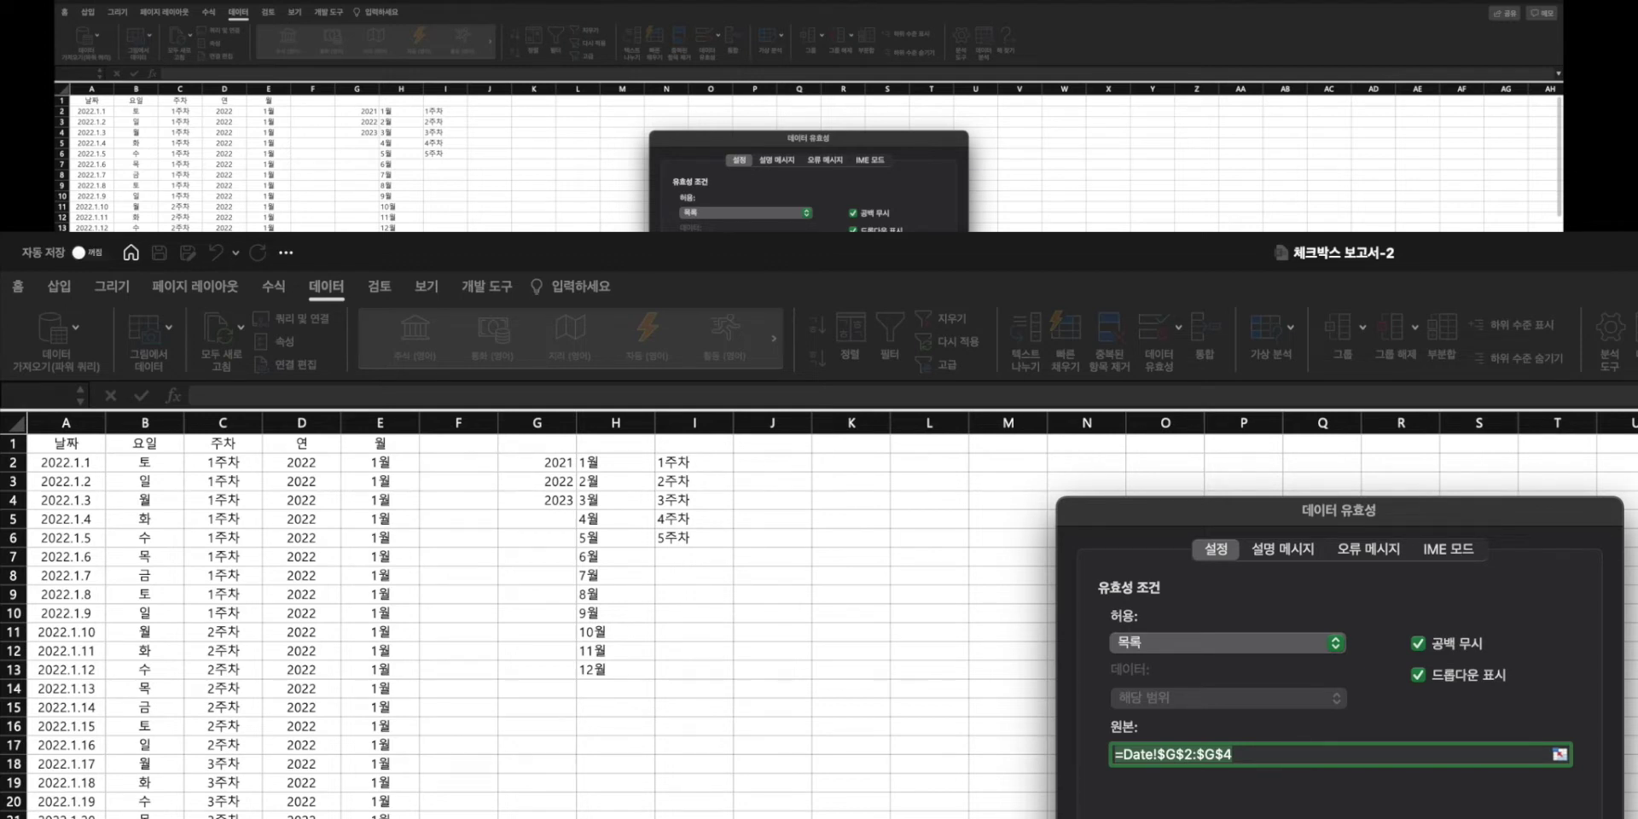
pyautogui.press('Return')
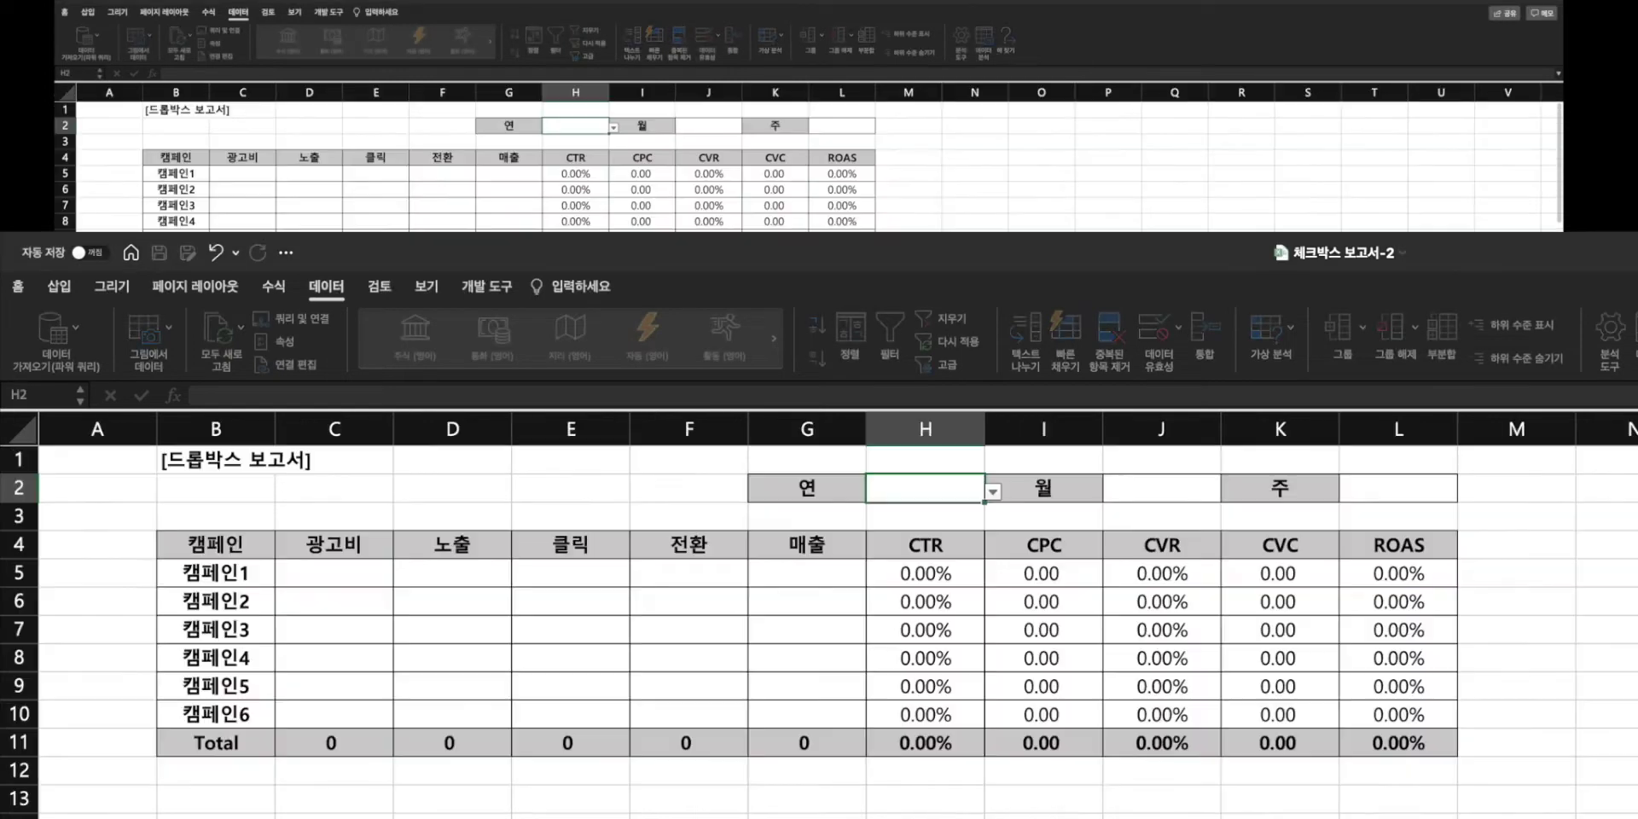
pyautogui.click(992, 492)
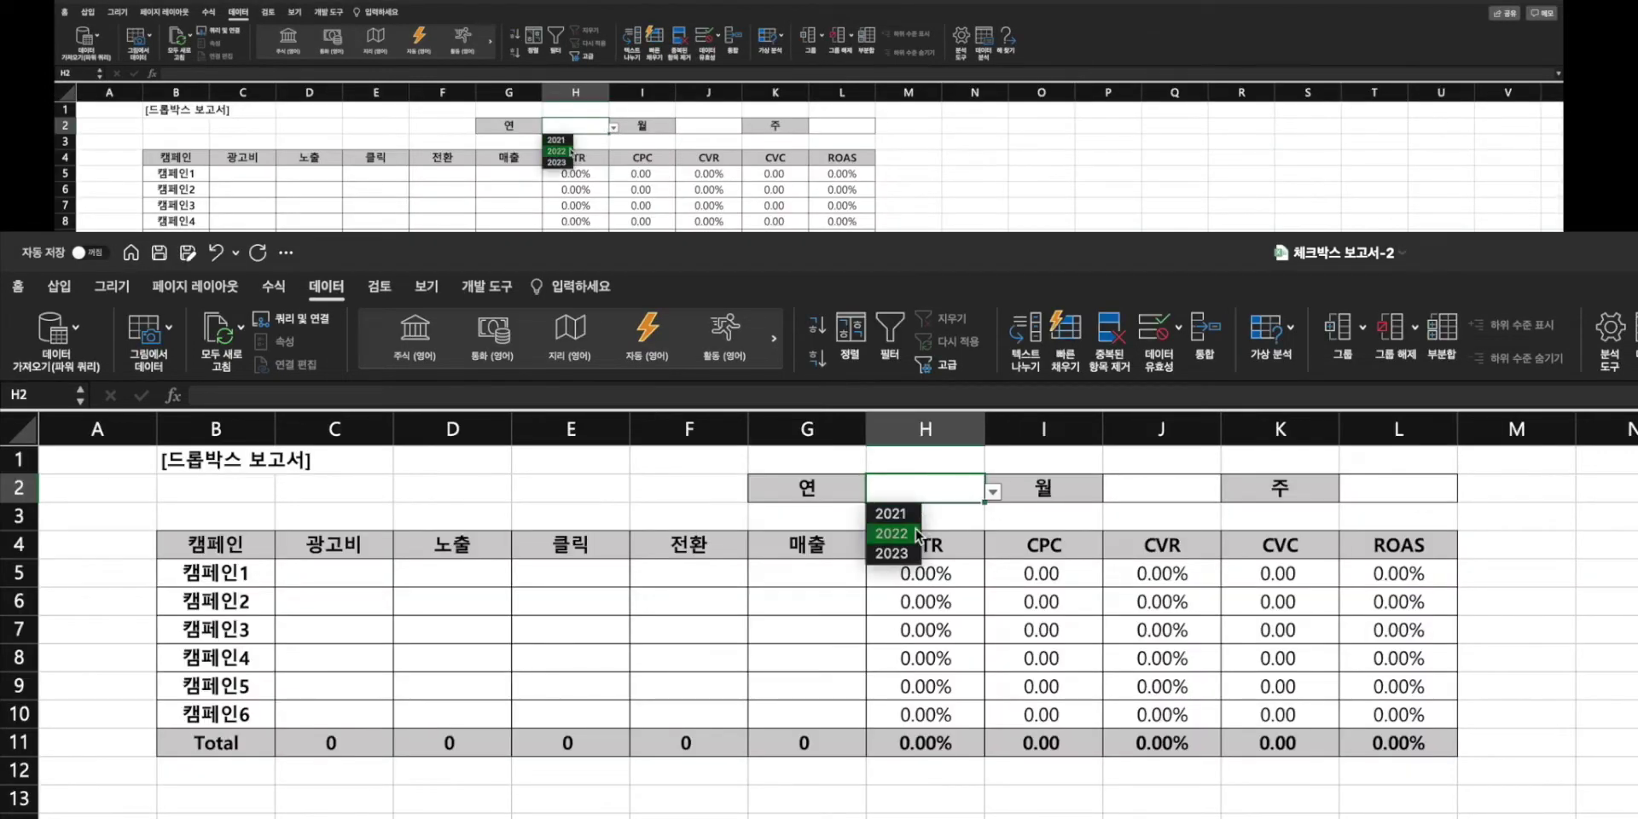
pyautogui.click(891, 533)
# - Add a list validation to the month cell J2 sourced from =Date!$H$2:$H$13 and choose 1월 from its dropdown
pyautogui.click(696, 125)
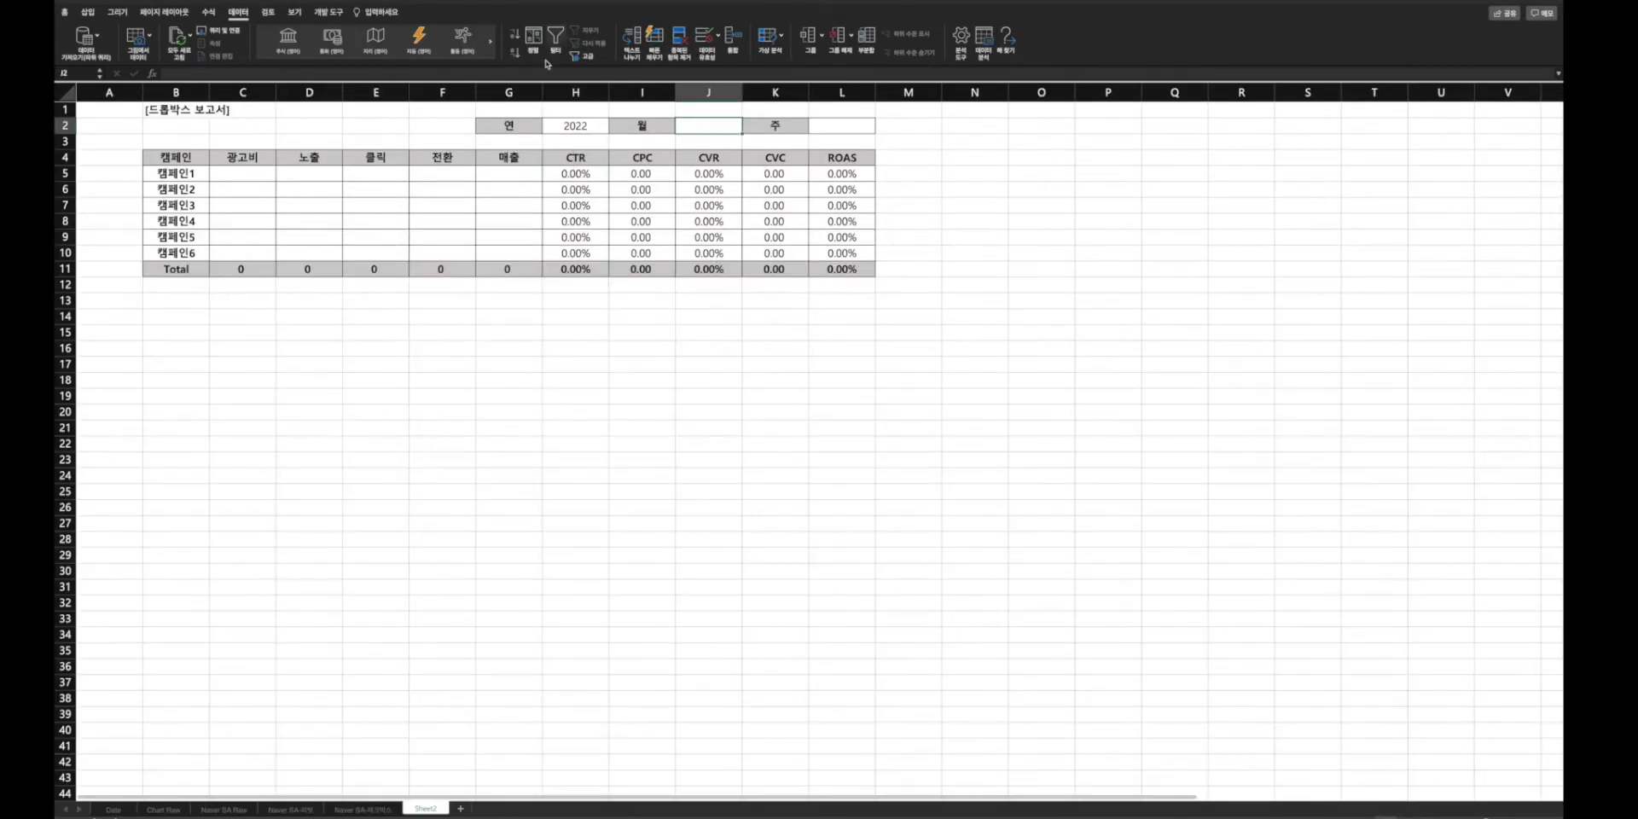
pyautogui.click(707, 45)
pyautogui.click(767, 216)
pyautogui.click(744, 255)
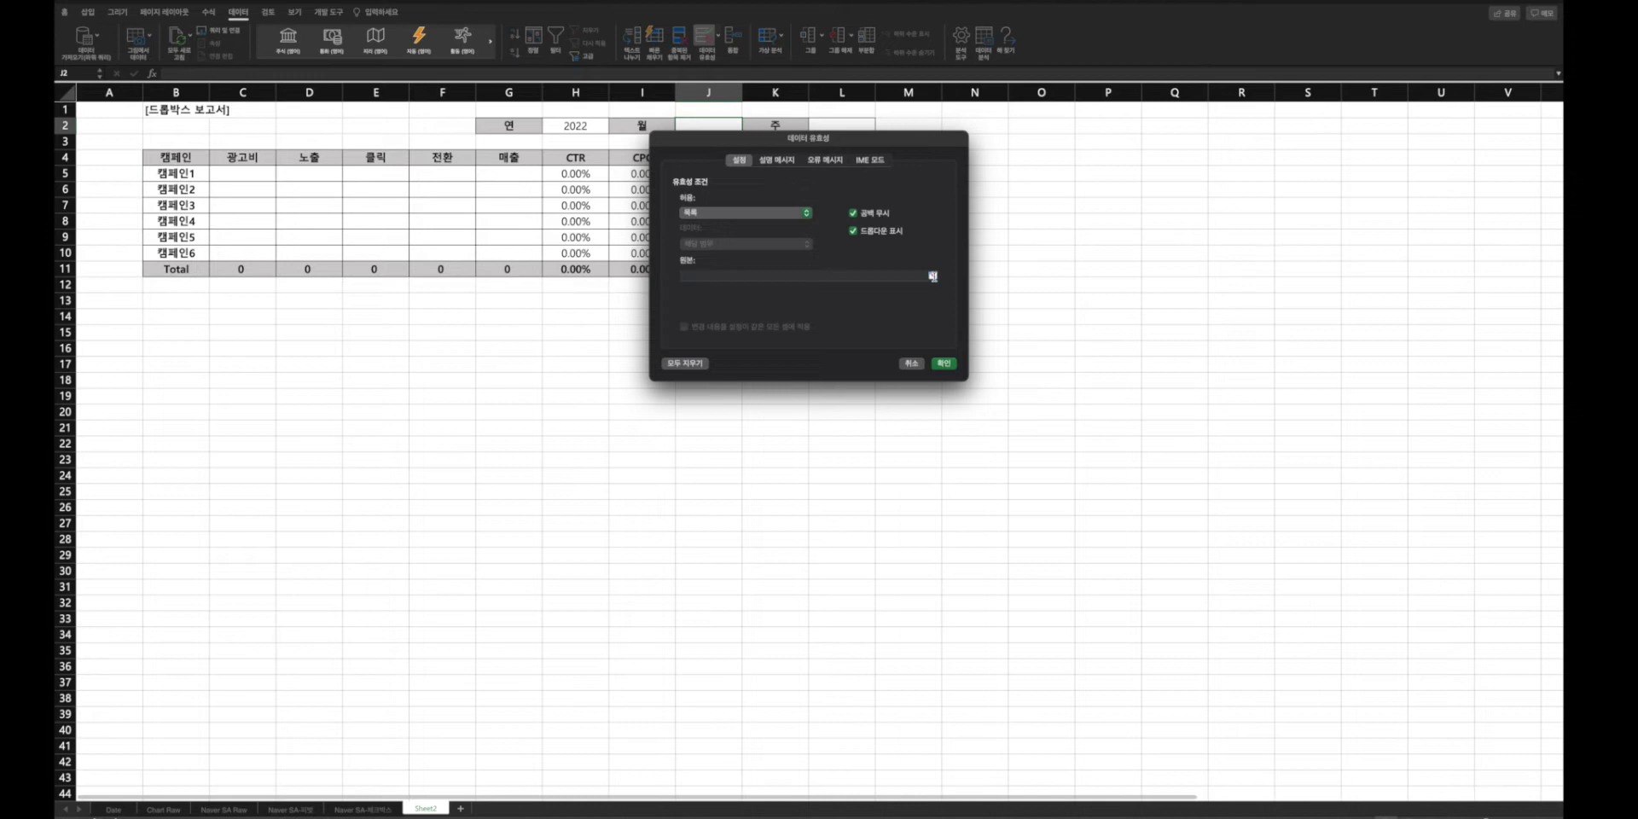
pyautogui.click(933, 275)
pyautogui.click(120, 811)
pyautogui.moveTo(393, 112); pyautogui.dragTo(402, 228)
pyautogui.press('Return')
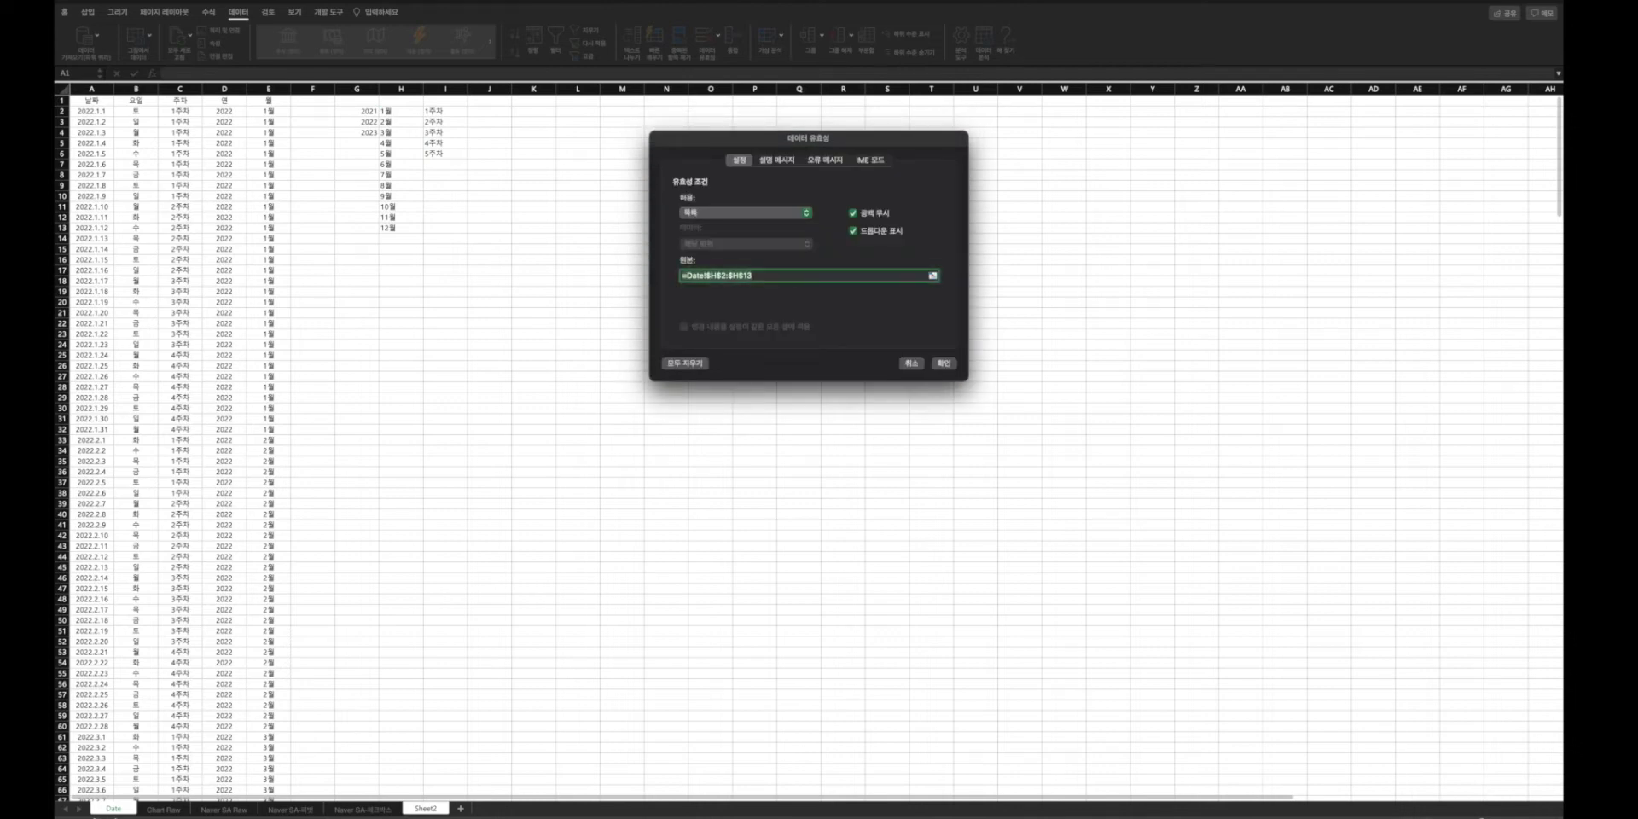
pyautogui.press('Return')
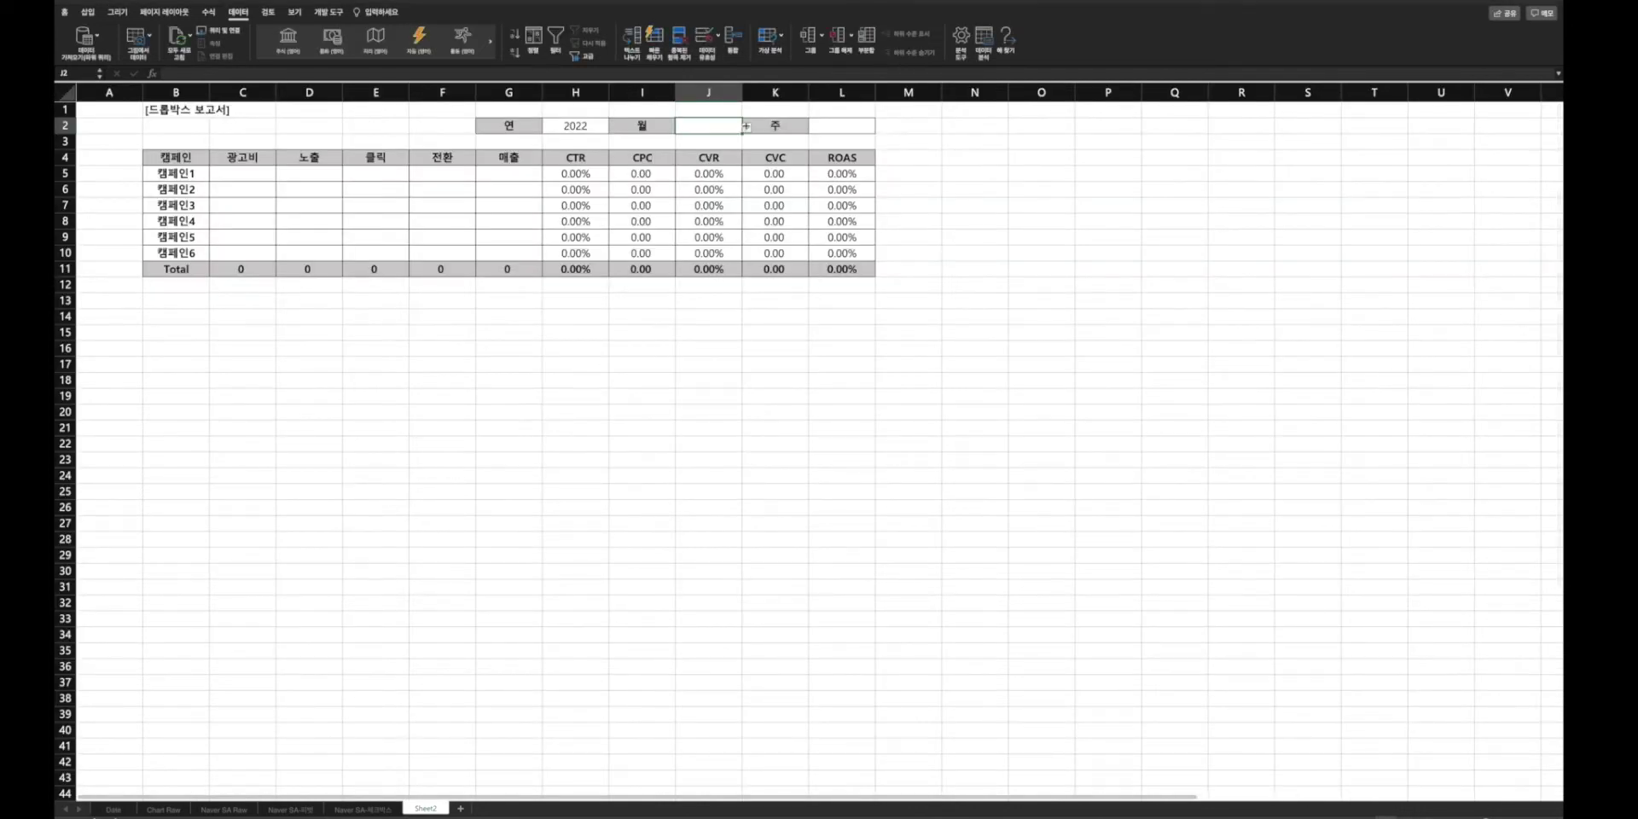
pyautogui.click(746, 128)
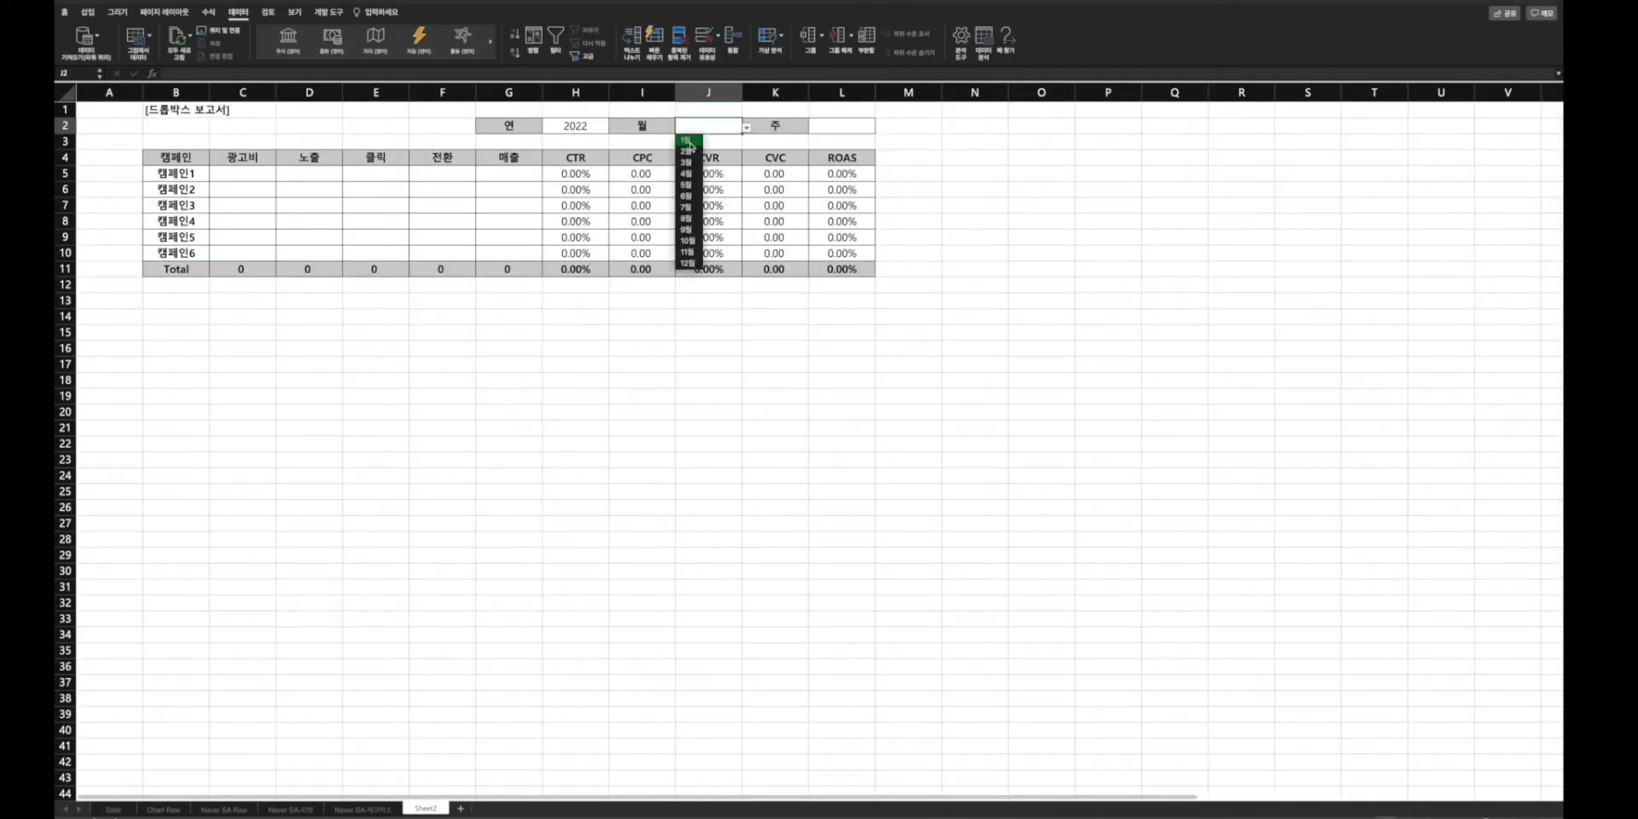
pyautogui.click(684, 139)
# - Add a list validation to the week cell L2 sourced from =Date!$I$2:$I$6 and choose 1주차 from its dropdown
pyautogui.click(838, 125)
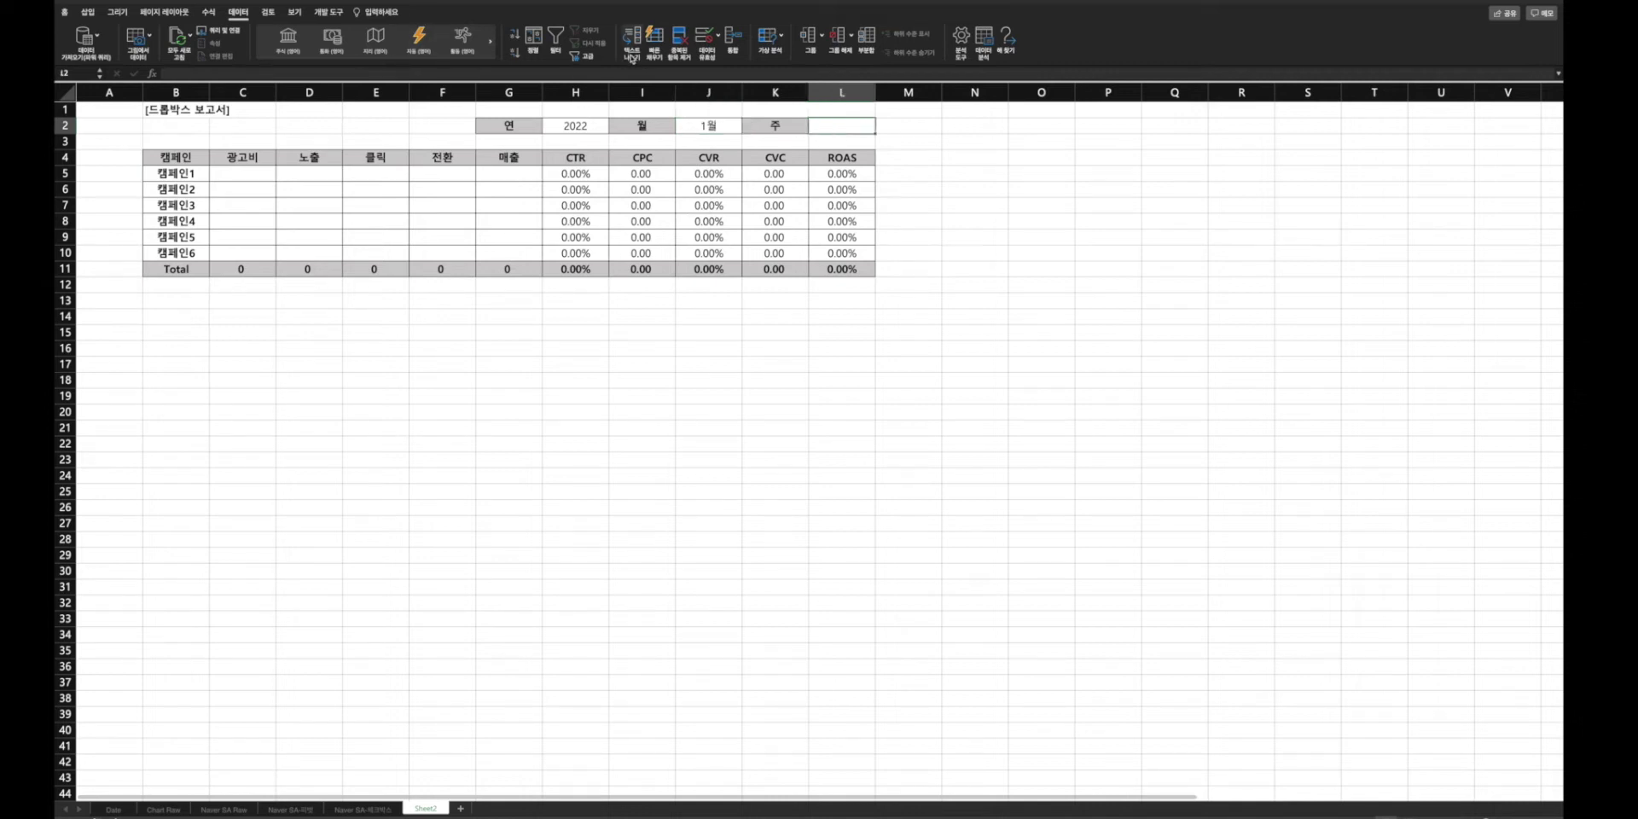
pyautogui.click(702, 42)
pyautogui.click(797, 216)
pyautogui.click(741, 253)
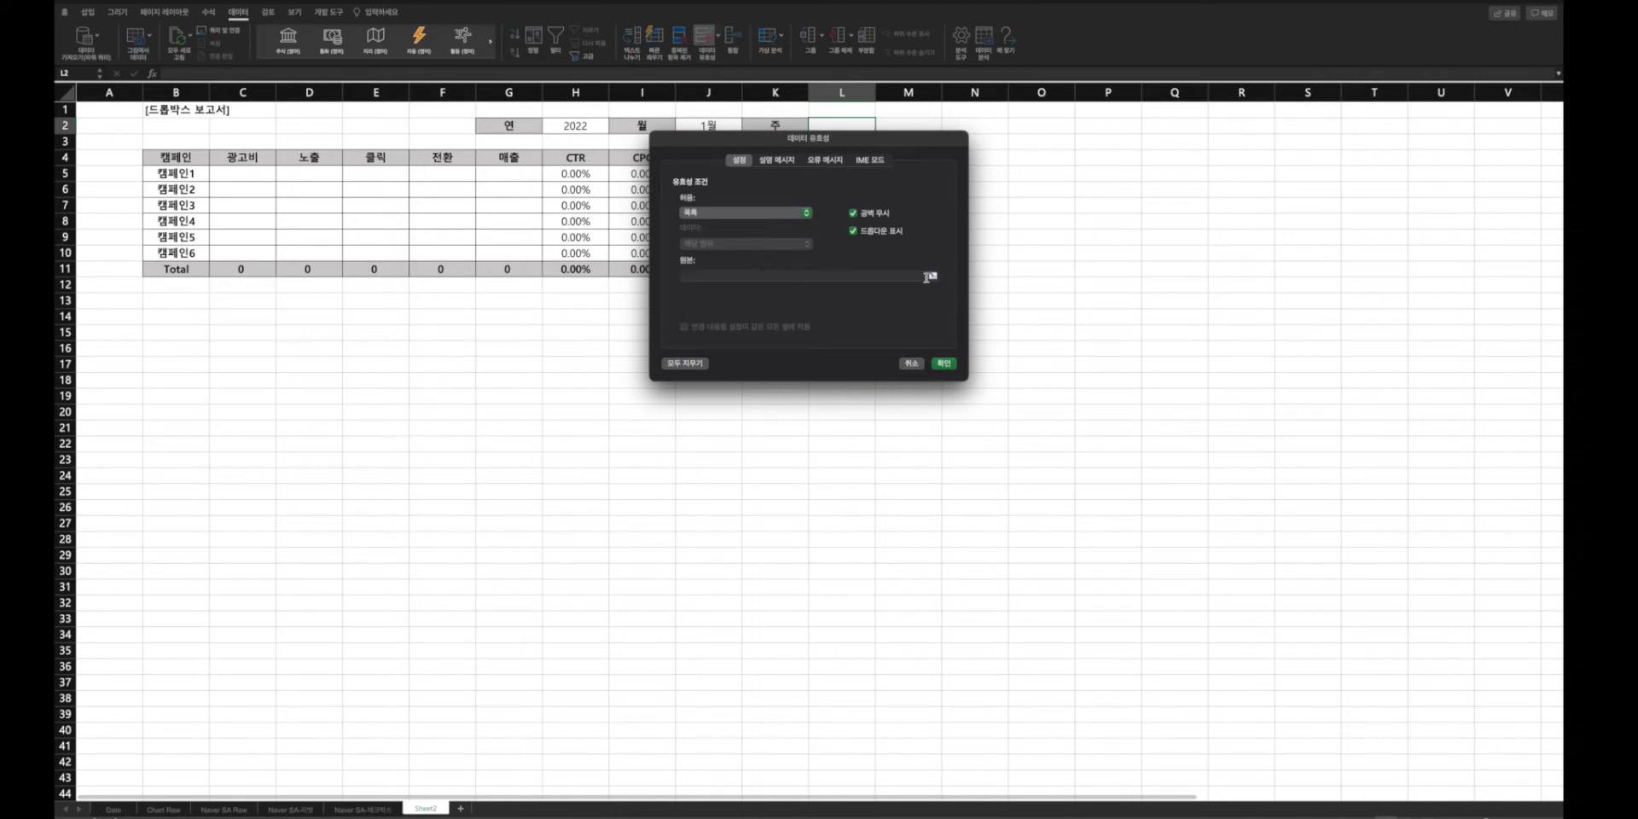
pyautogui.click(932, 278)
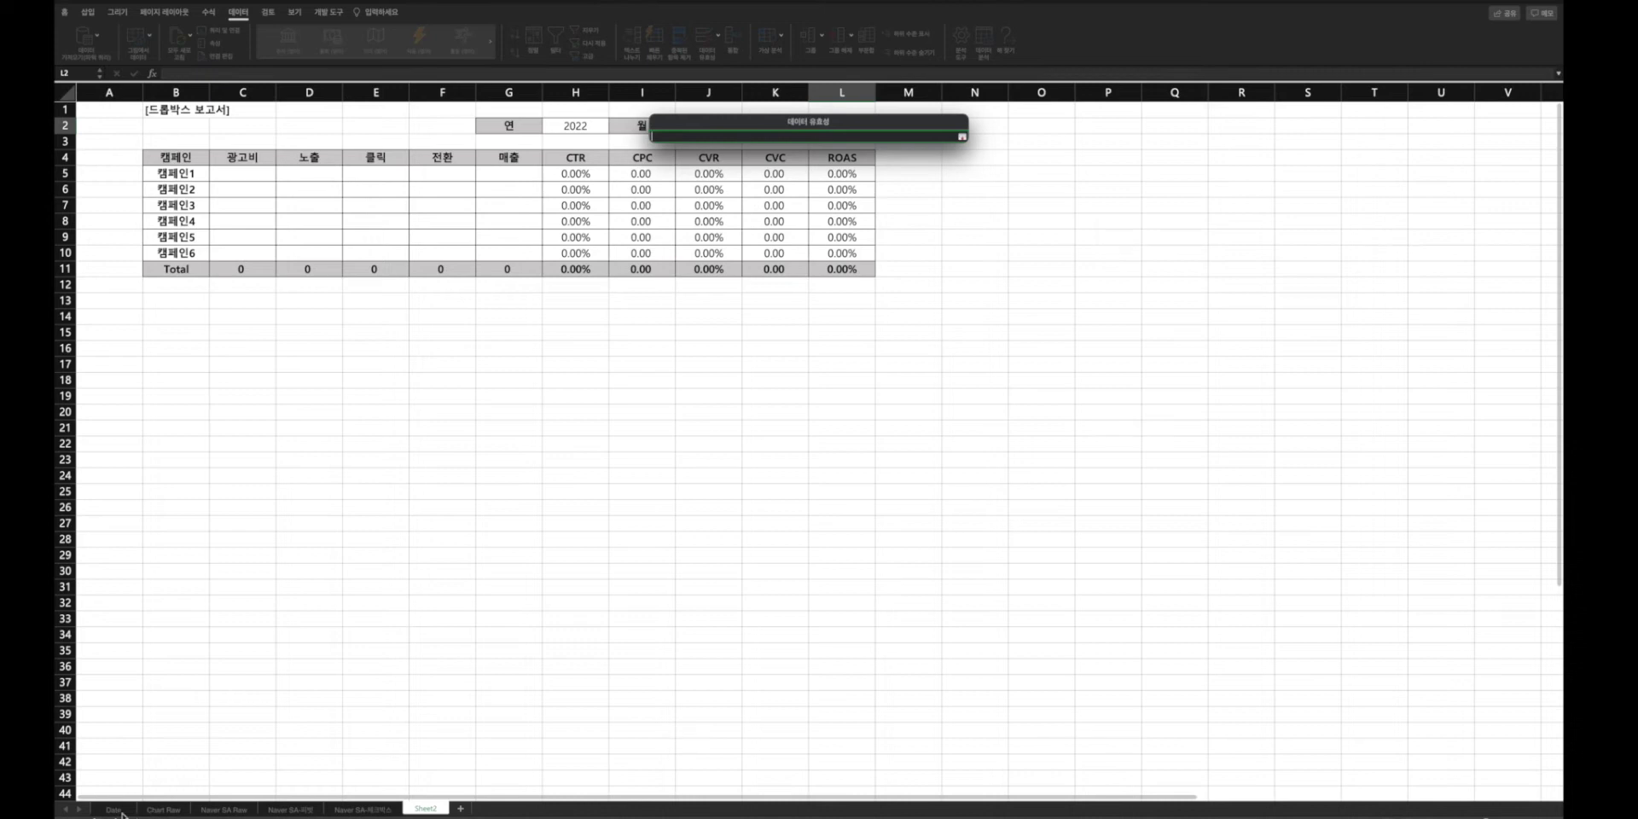
pyautogui.click(116, 809)
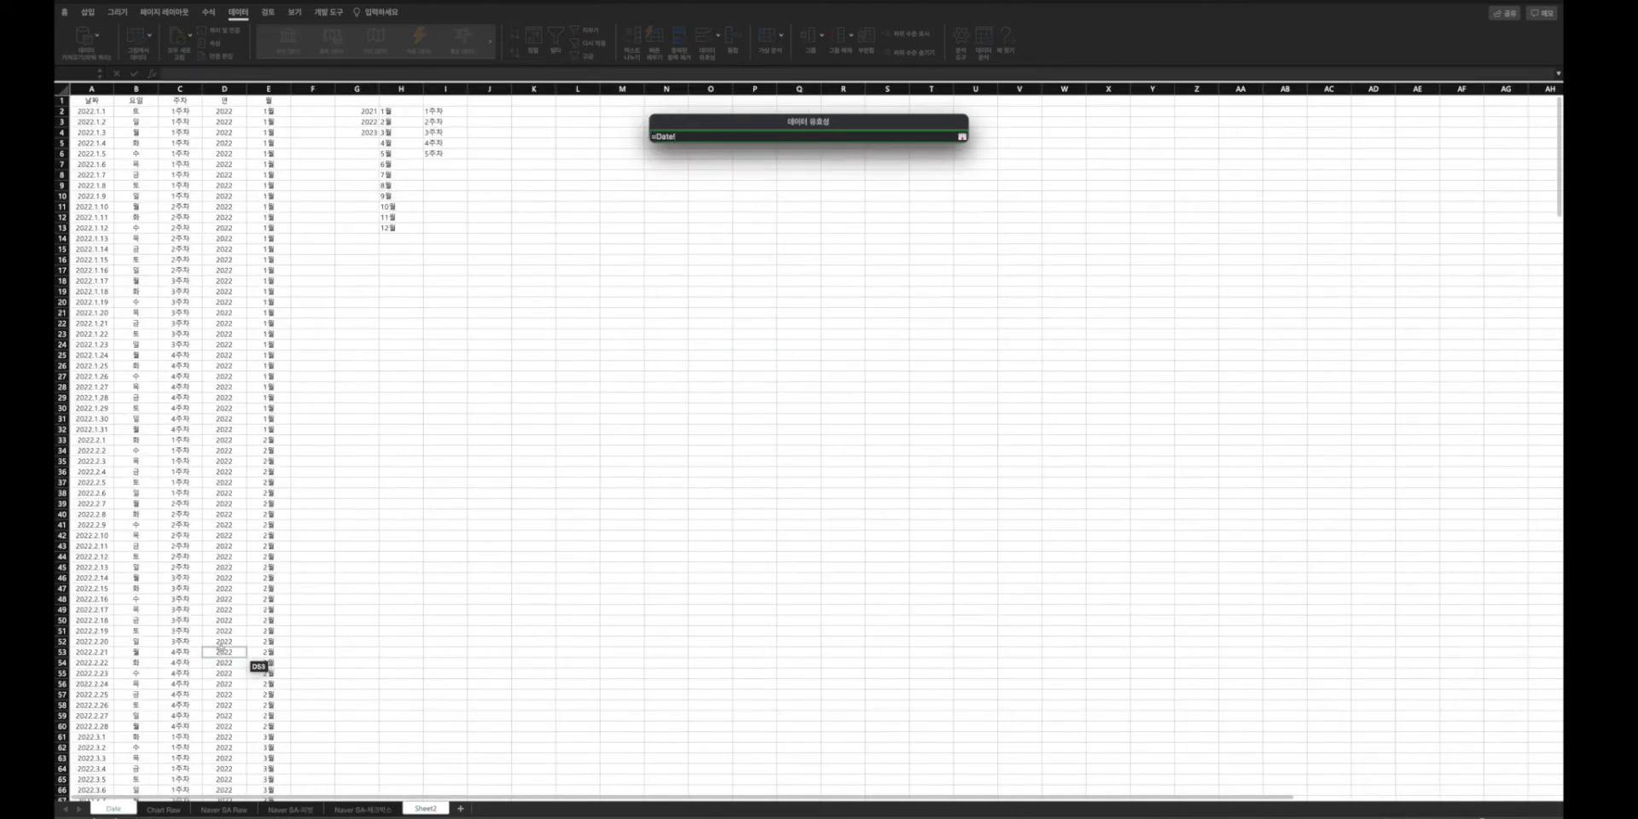
pyautogui.moveTo(437, 111); pyautogui.dragTo(448, 153)
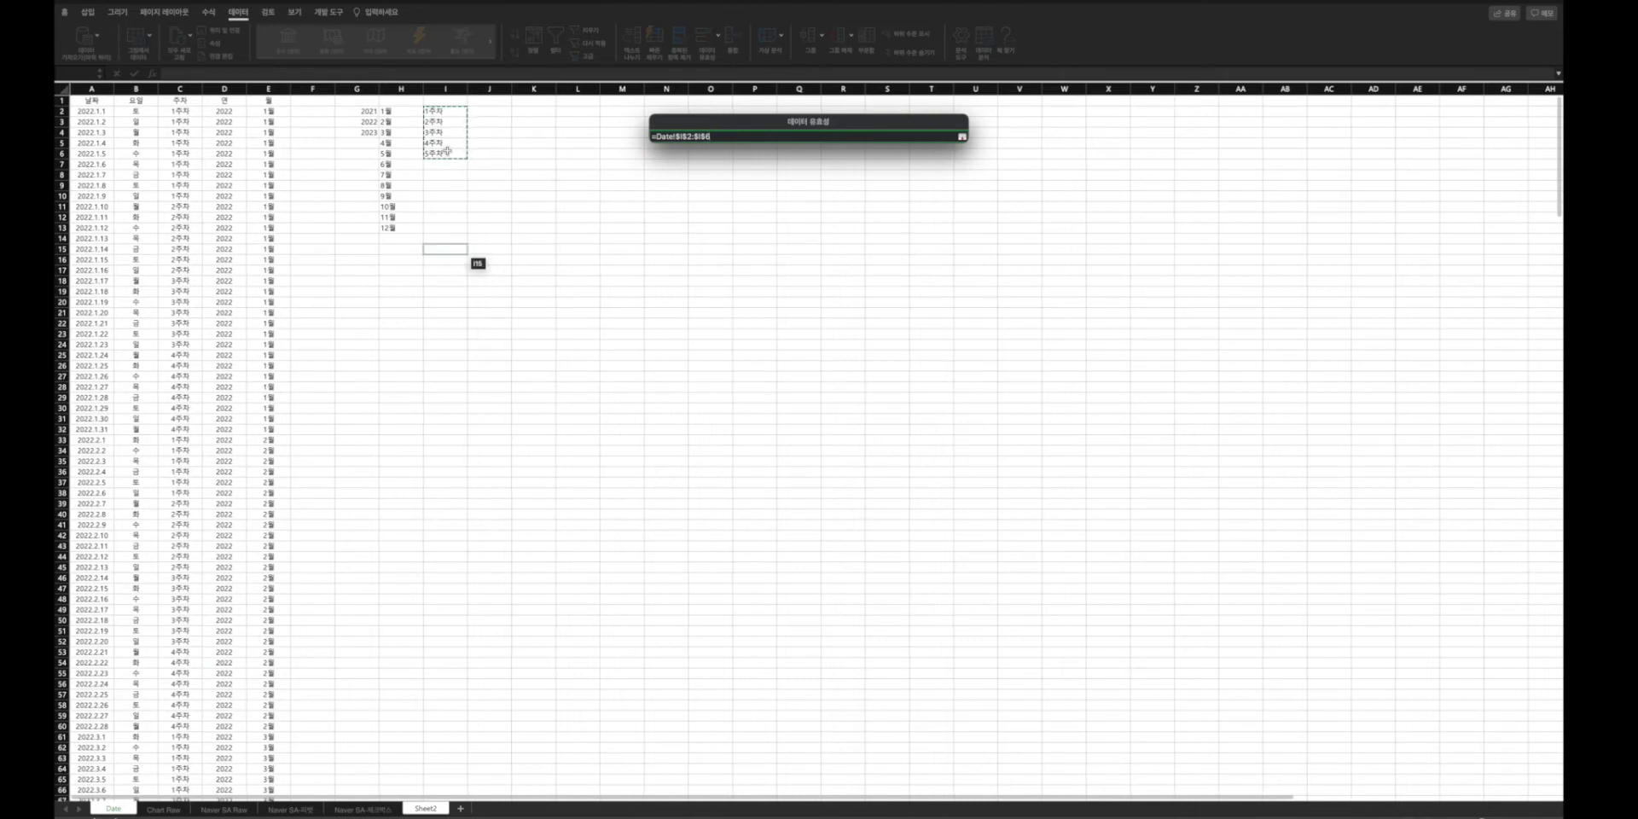
pyautogui.press('Return')
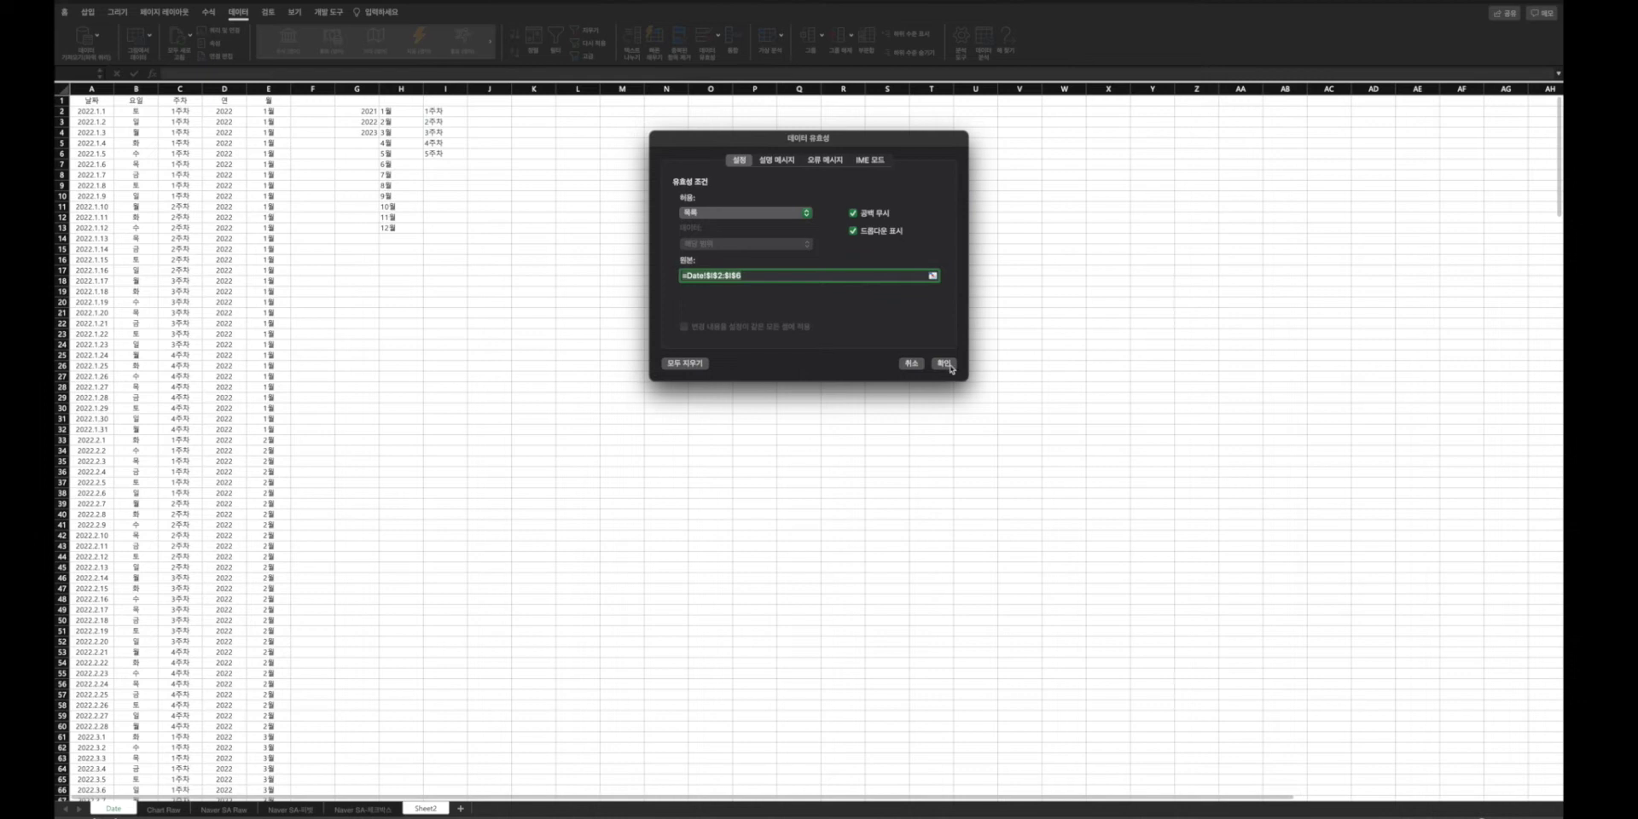
pyautogui.click(944, 363)
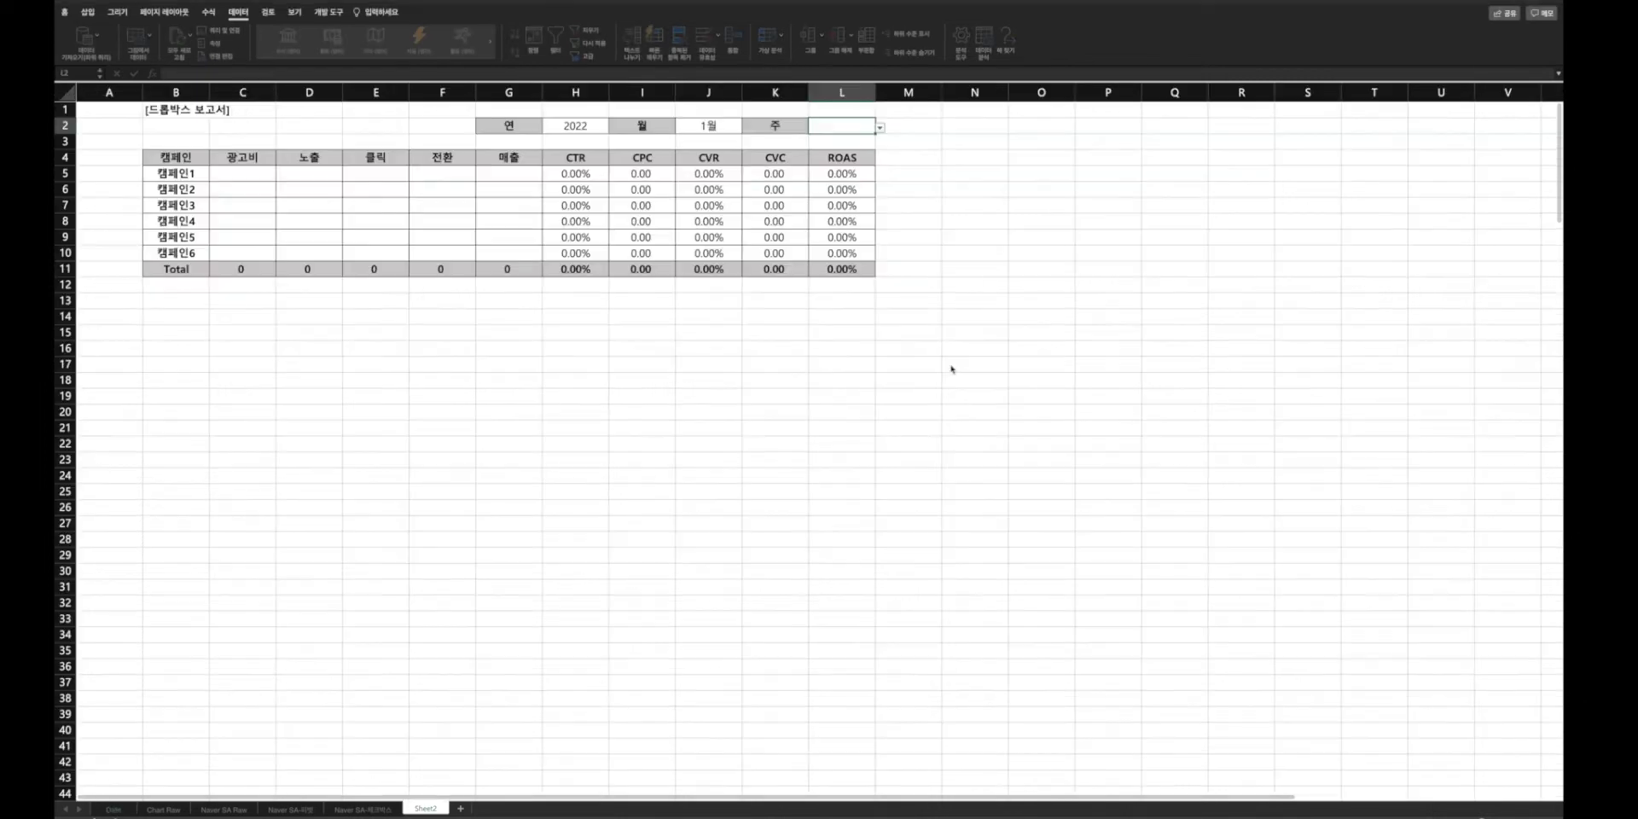
pyautogui.click(880, 129)
pyautogui.click(832, 143)
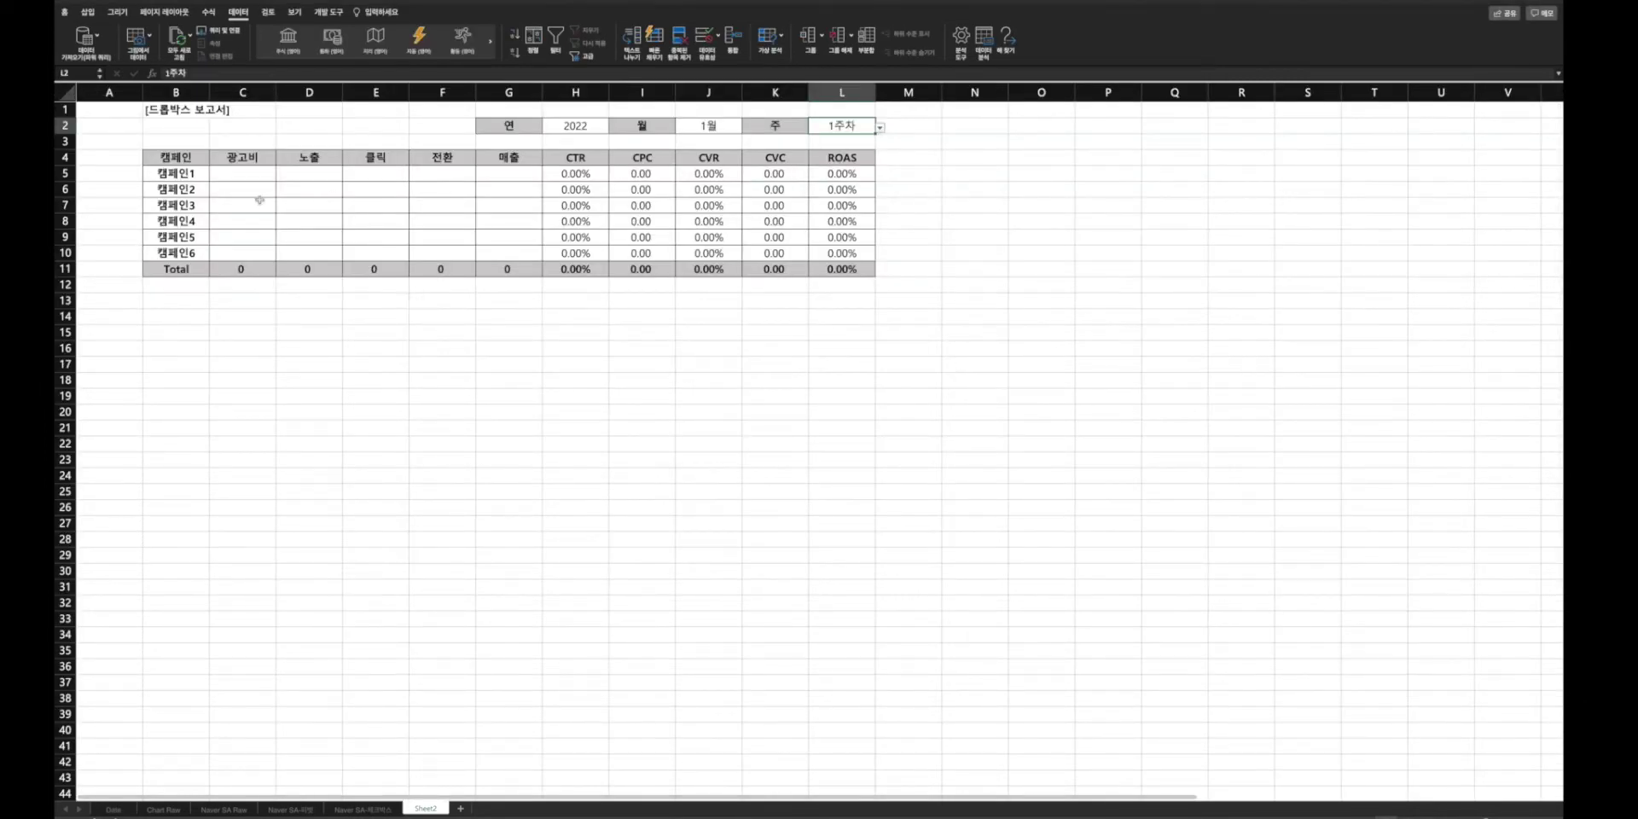
# - Begin a SUMIFS formula in C5 for 캠페인1's 광고비, with 'Naver SA Raw'!F:F as the sum range
pyautogui.click(235, 173)
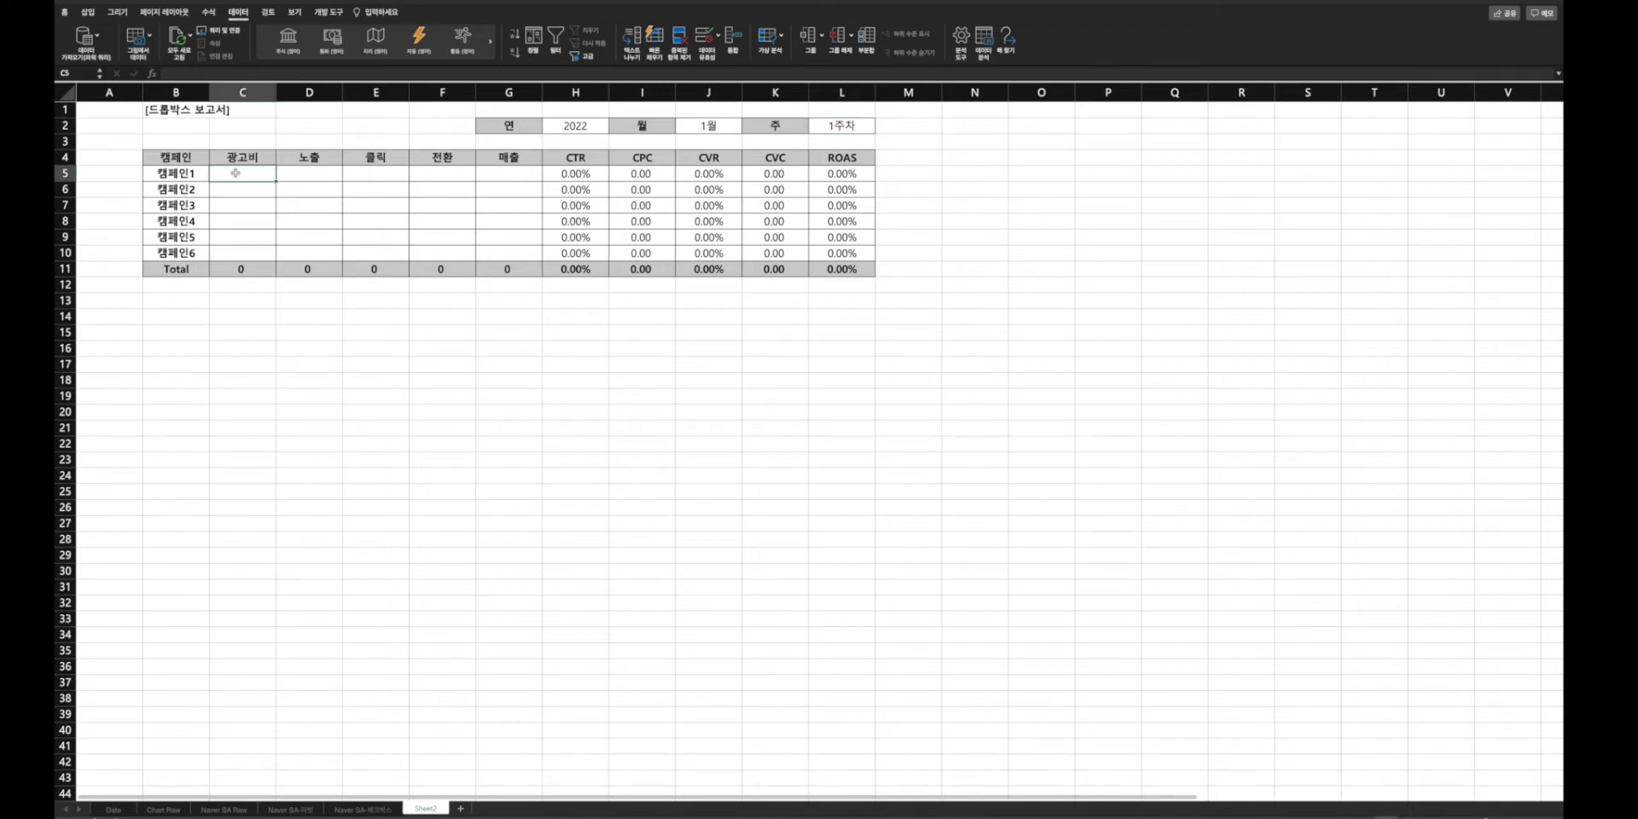
pyautogui.write('=')
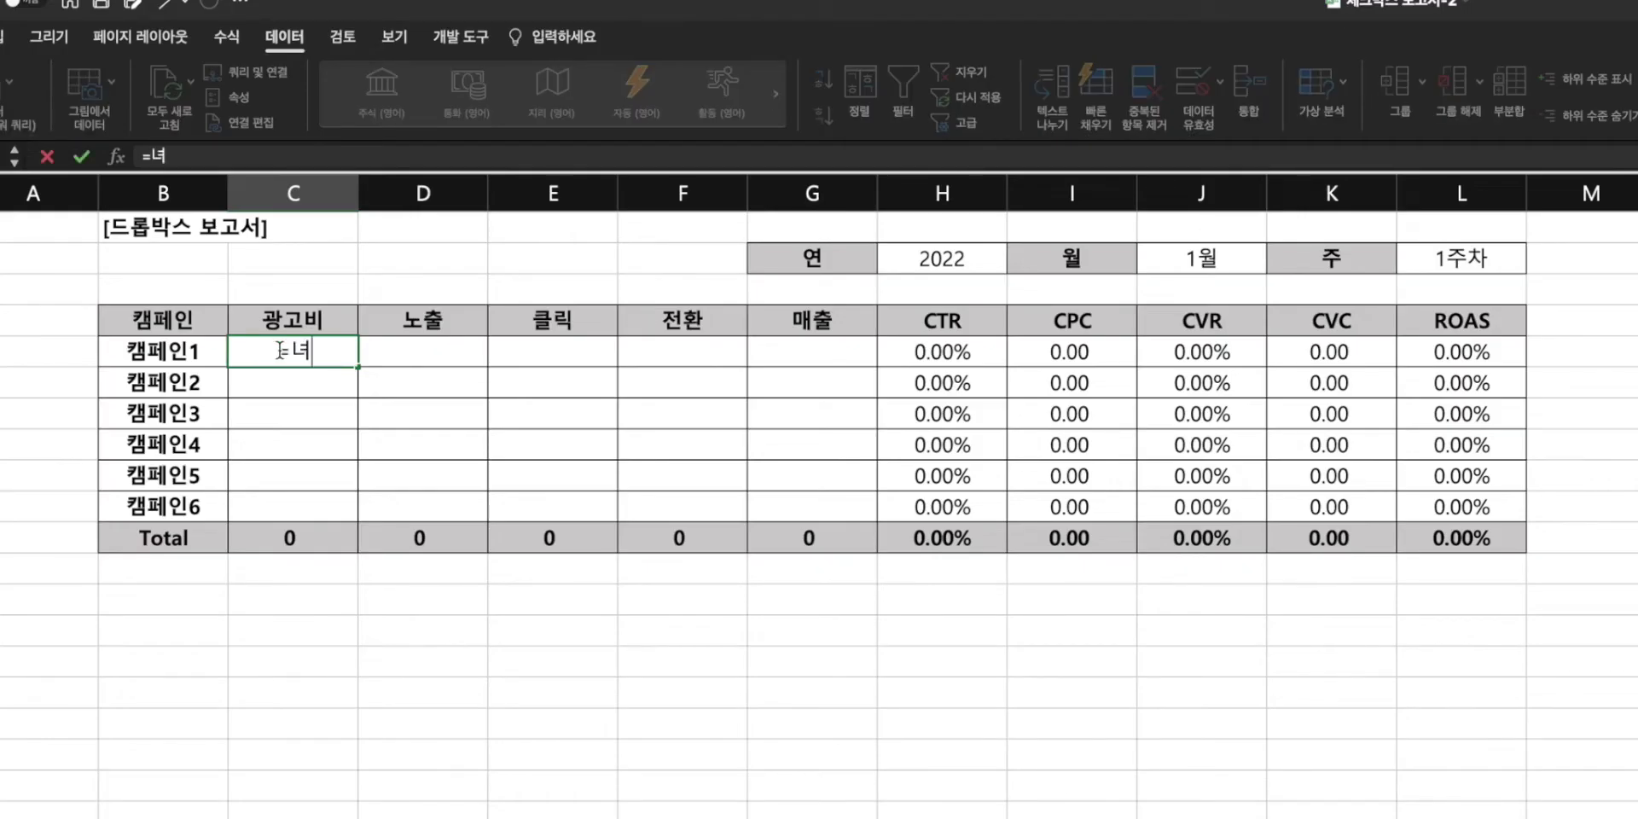
pyautogui.press('BackSpace')
pyautogui.write('sumifs(')
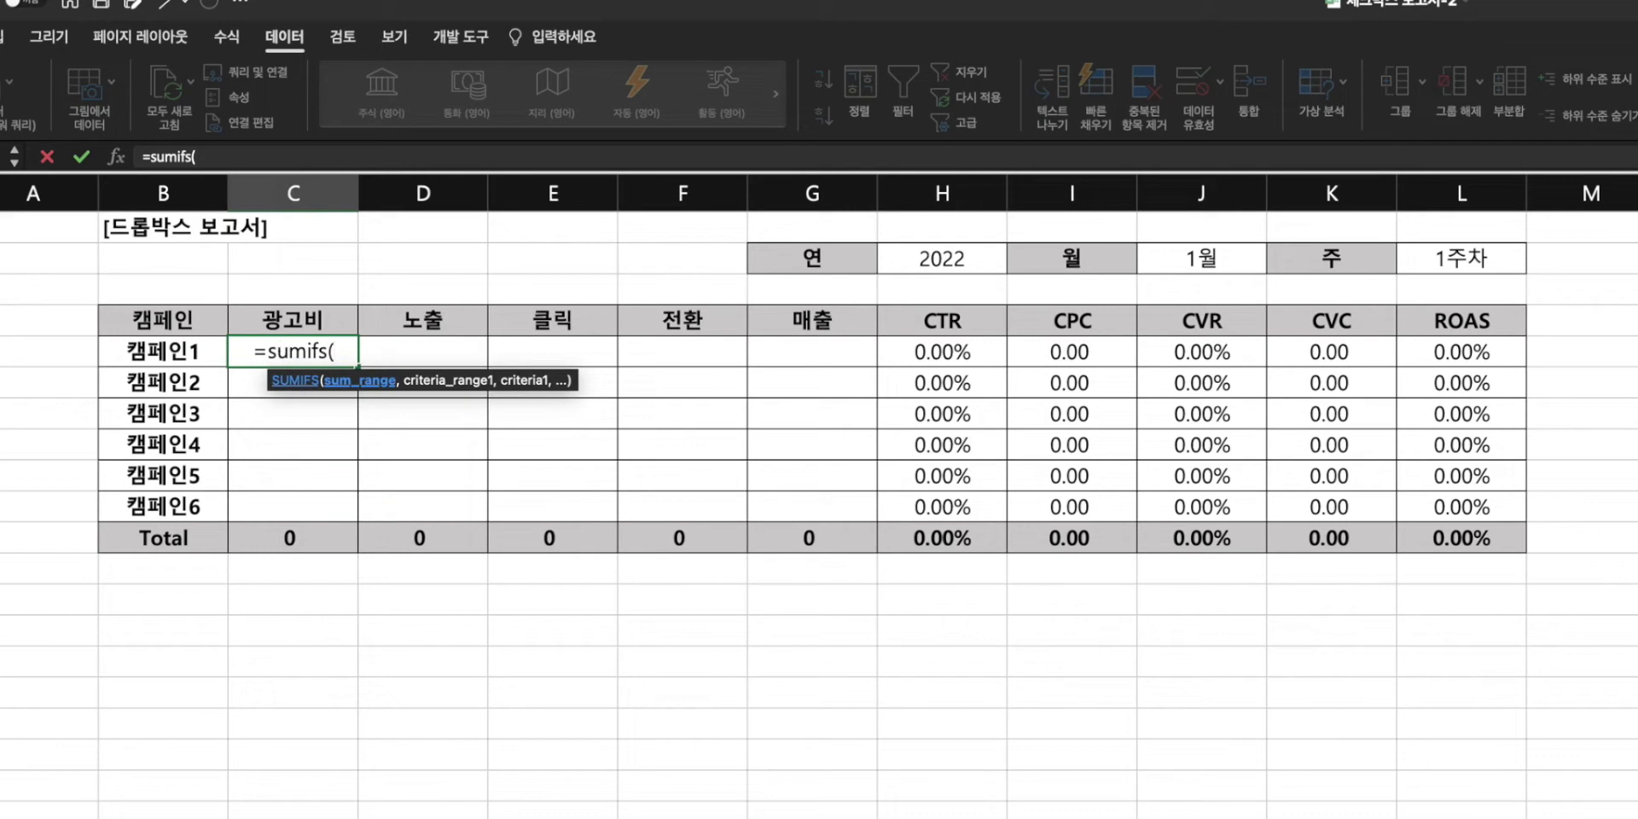
pyautogui.click(344, 816)
pyautogui.scroll(2, 333, 483)
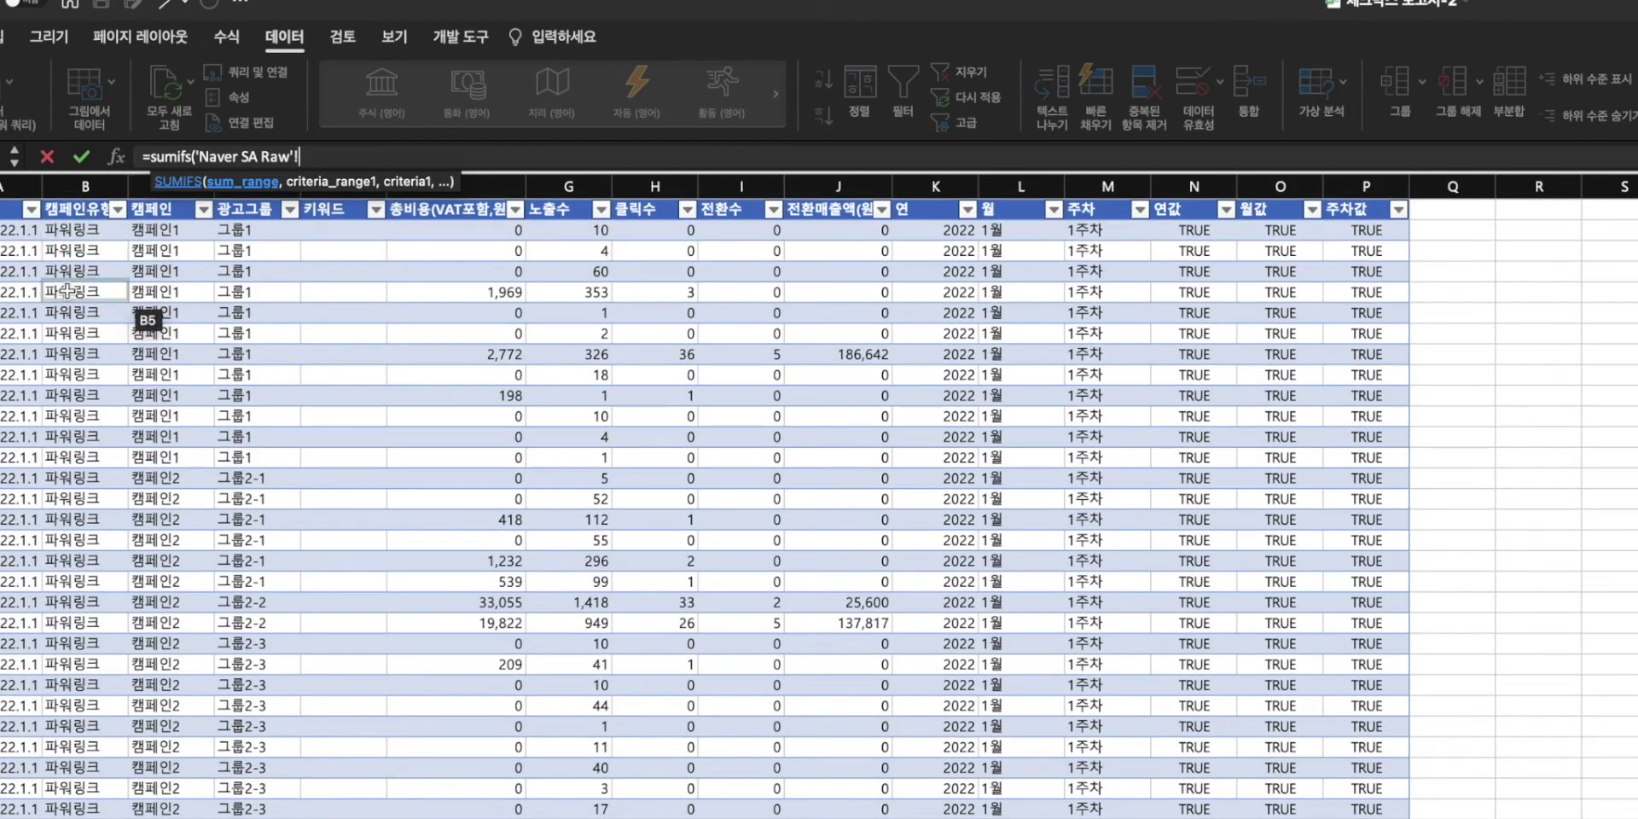
pyautogui.click(487, 181)
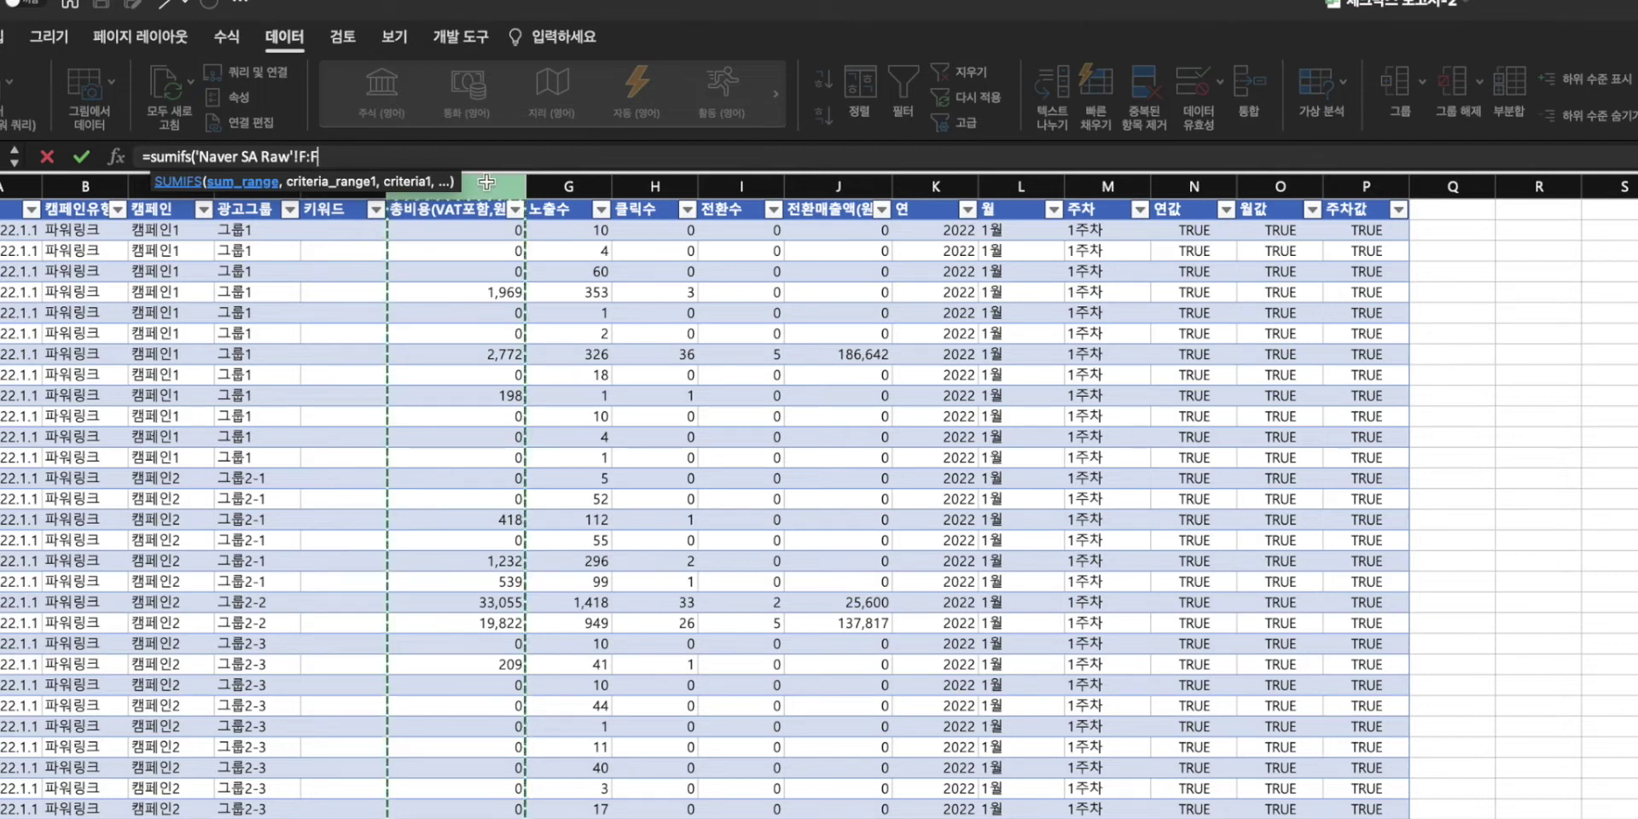
pyautogui.write(',')
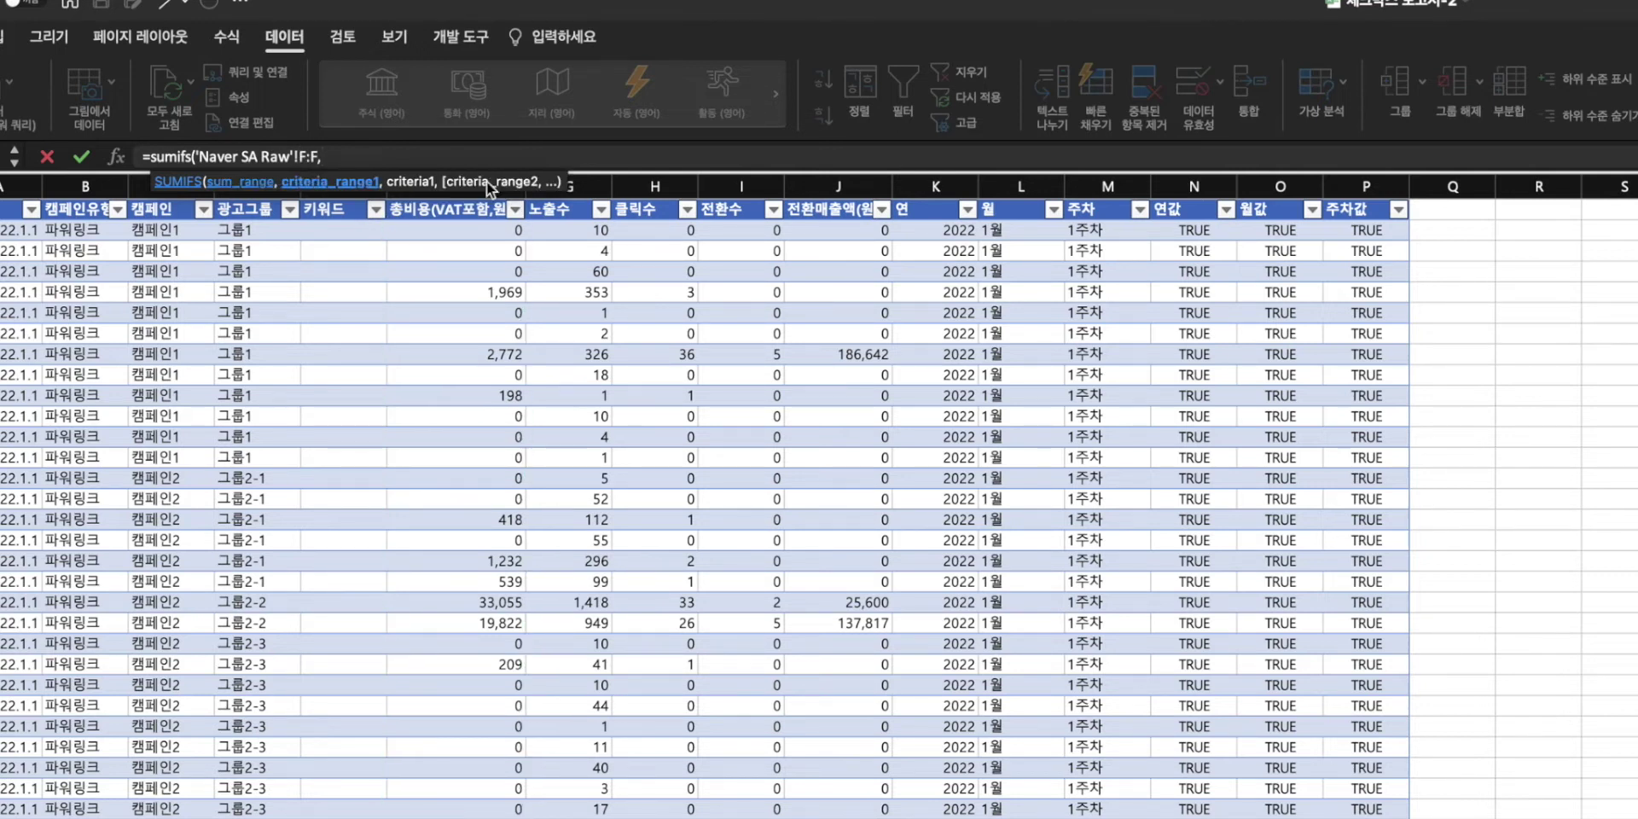
# - Add the first SUMIFS criterion to C5's formula, matching 'Naver SA Raw'!C:C against campaign cell Sheet2!B5
pyautogui.click(136, 182)
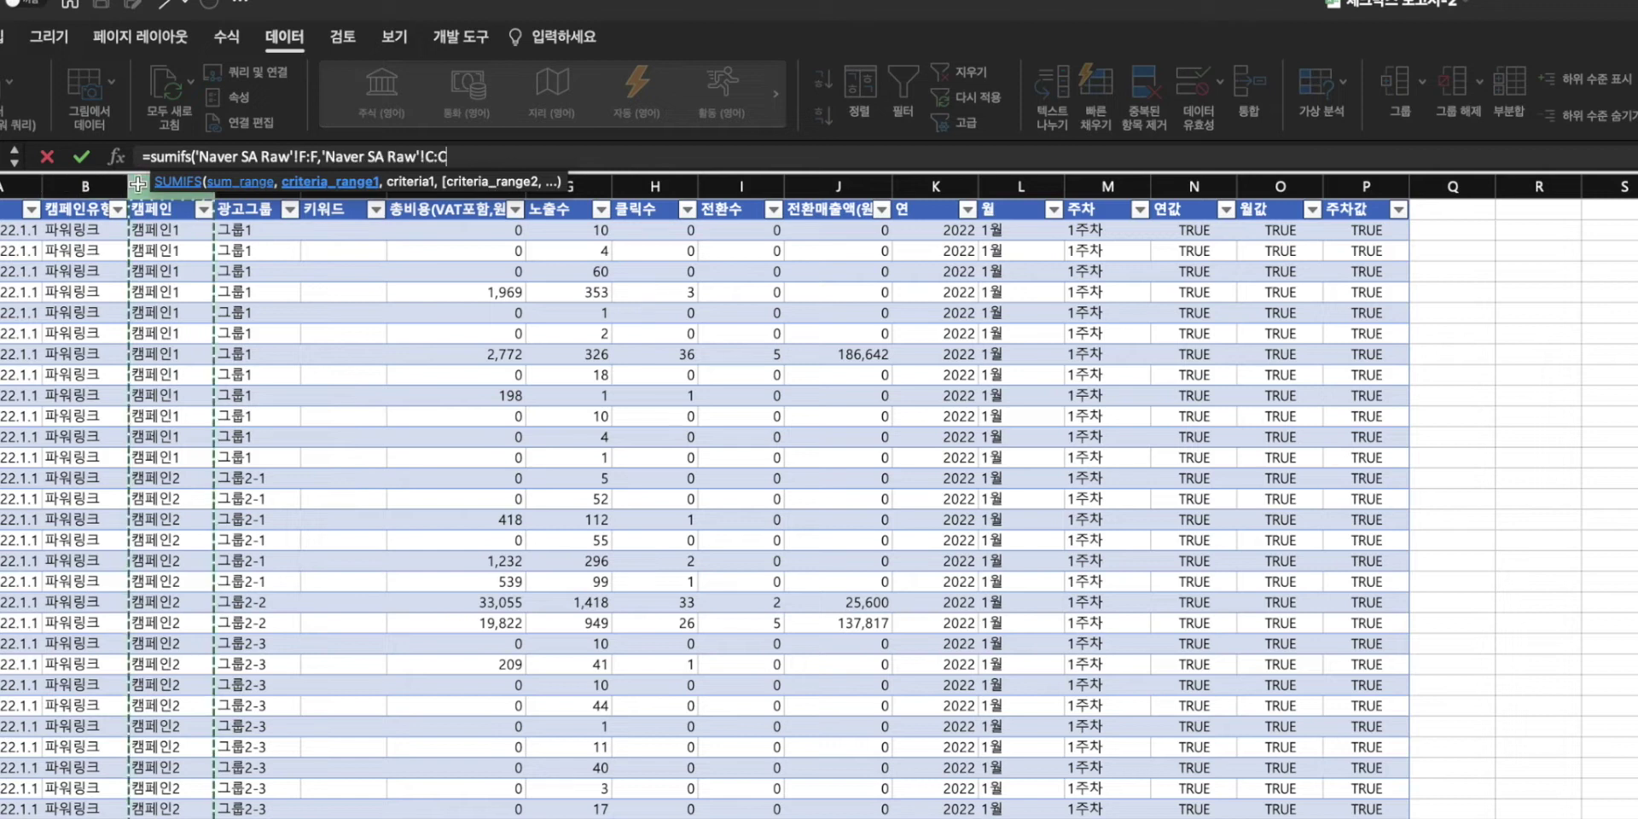
pyautogui.write(',')
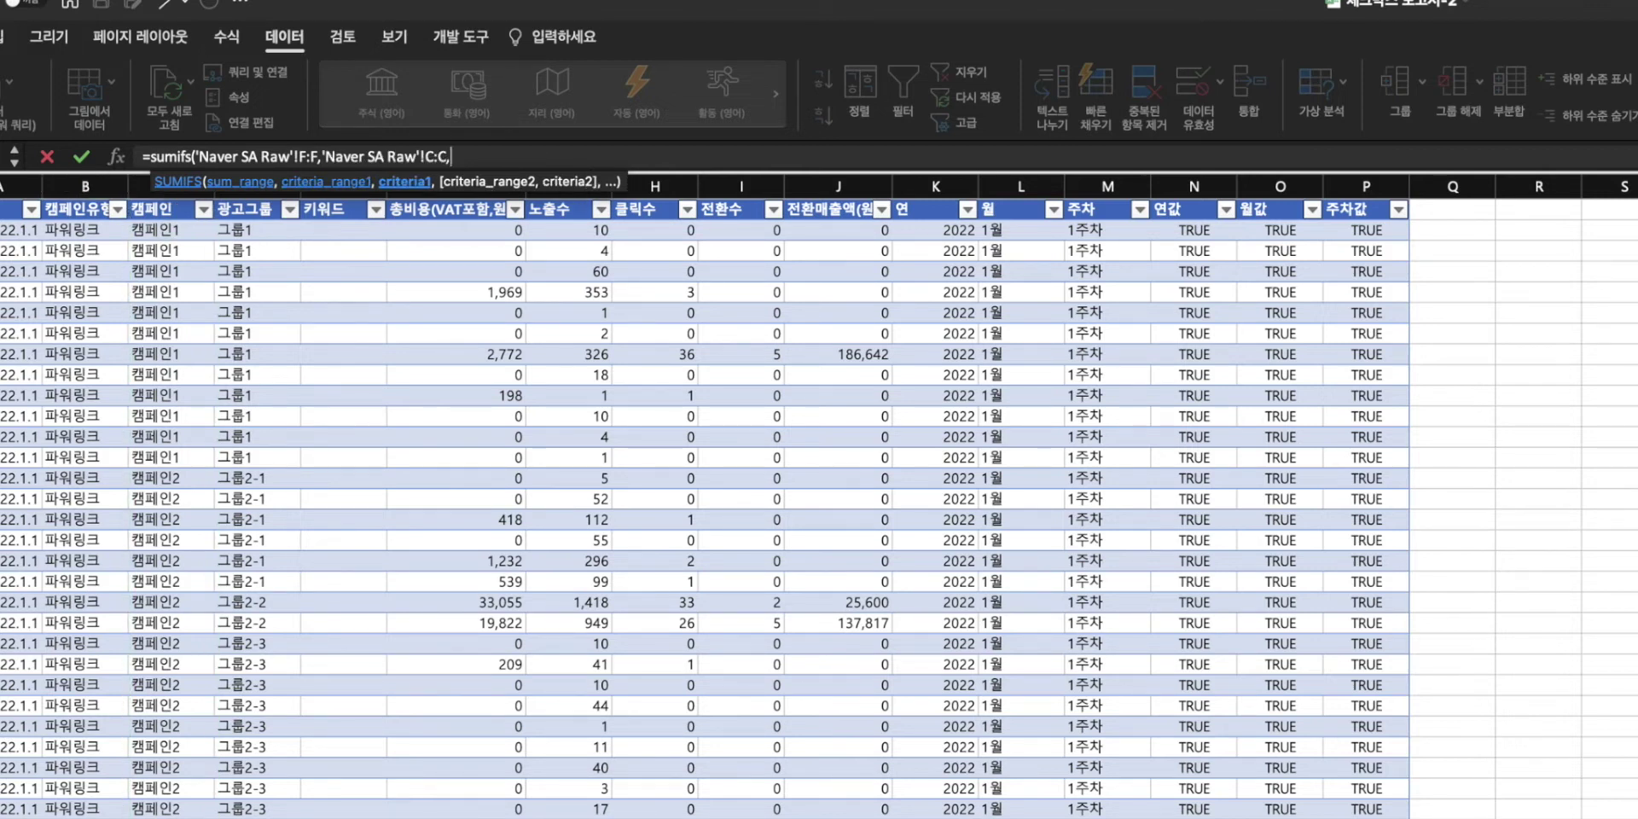
pyautogui.hotkey('ctrl', 'pagedown')
pyautogui.click(150, 380)
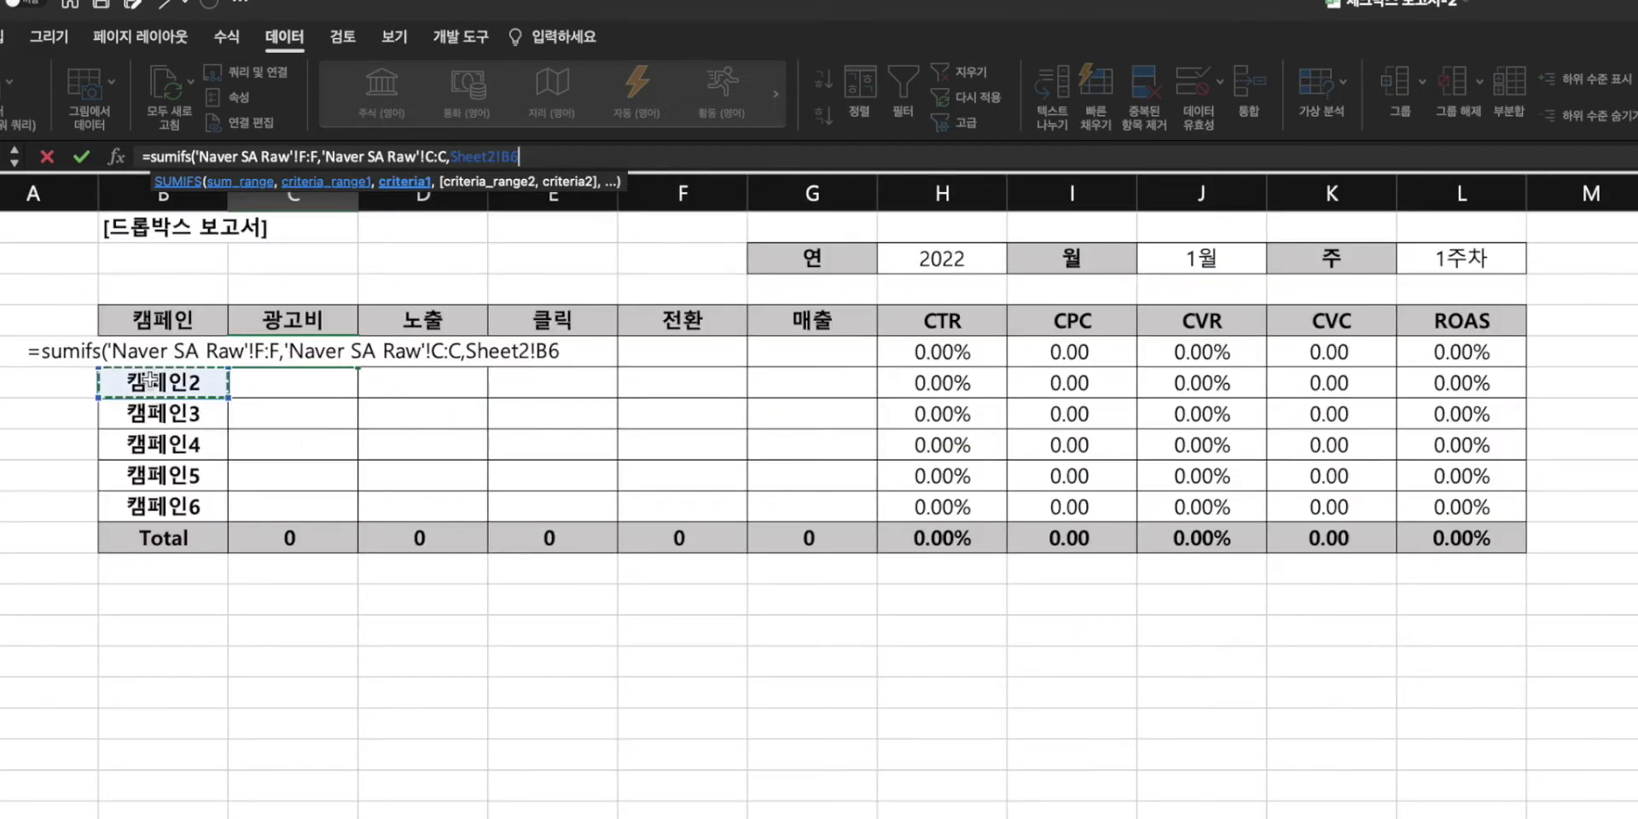
pyautogui.press('Up')
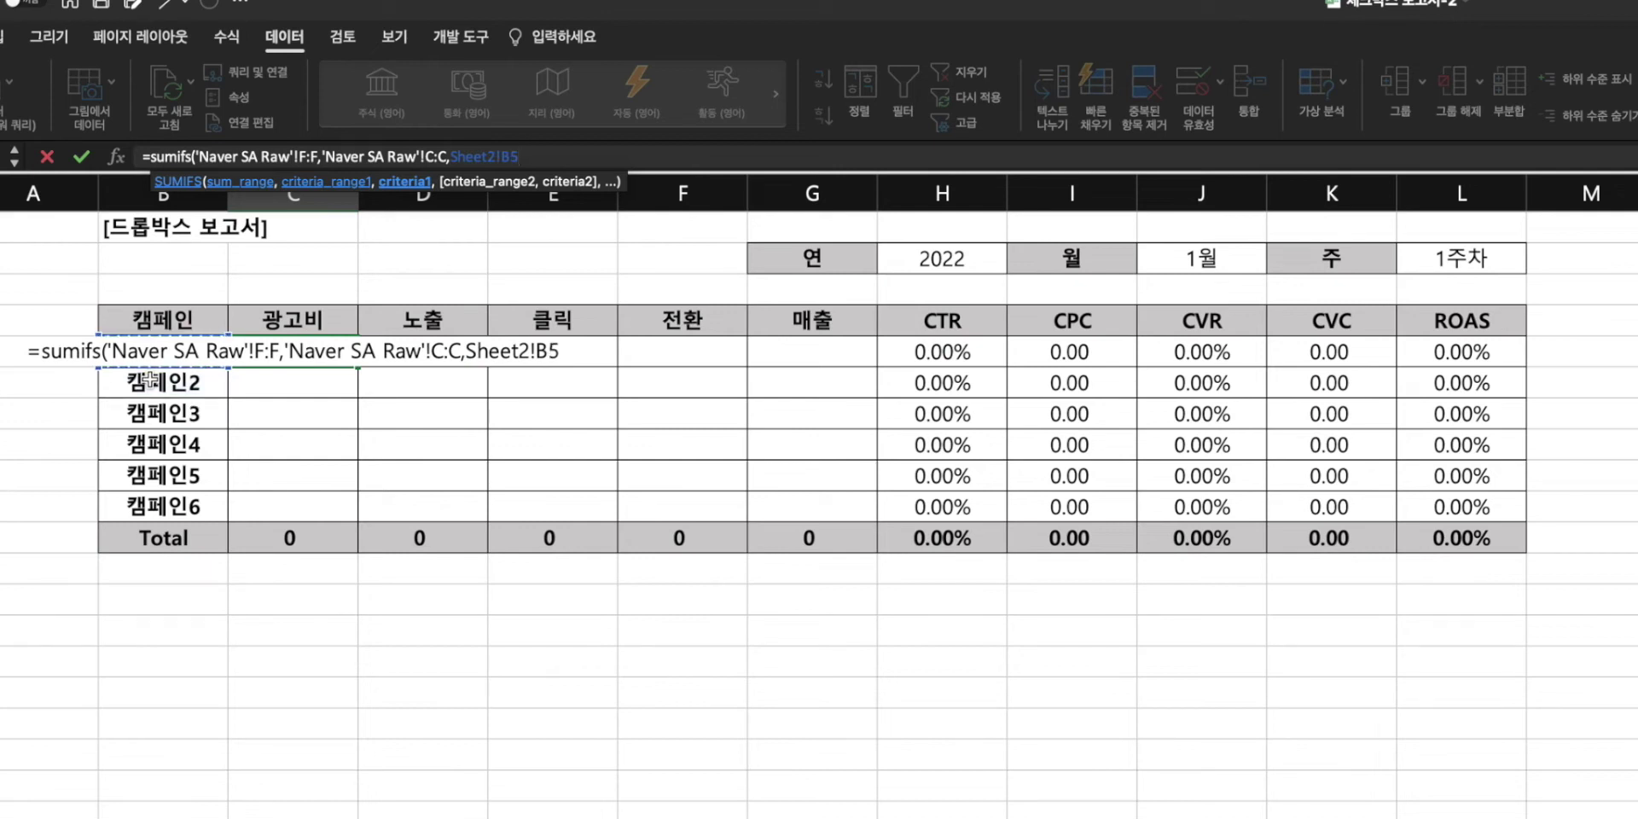
pyautogui.write(',')
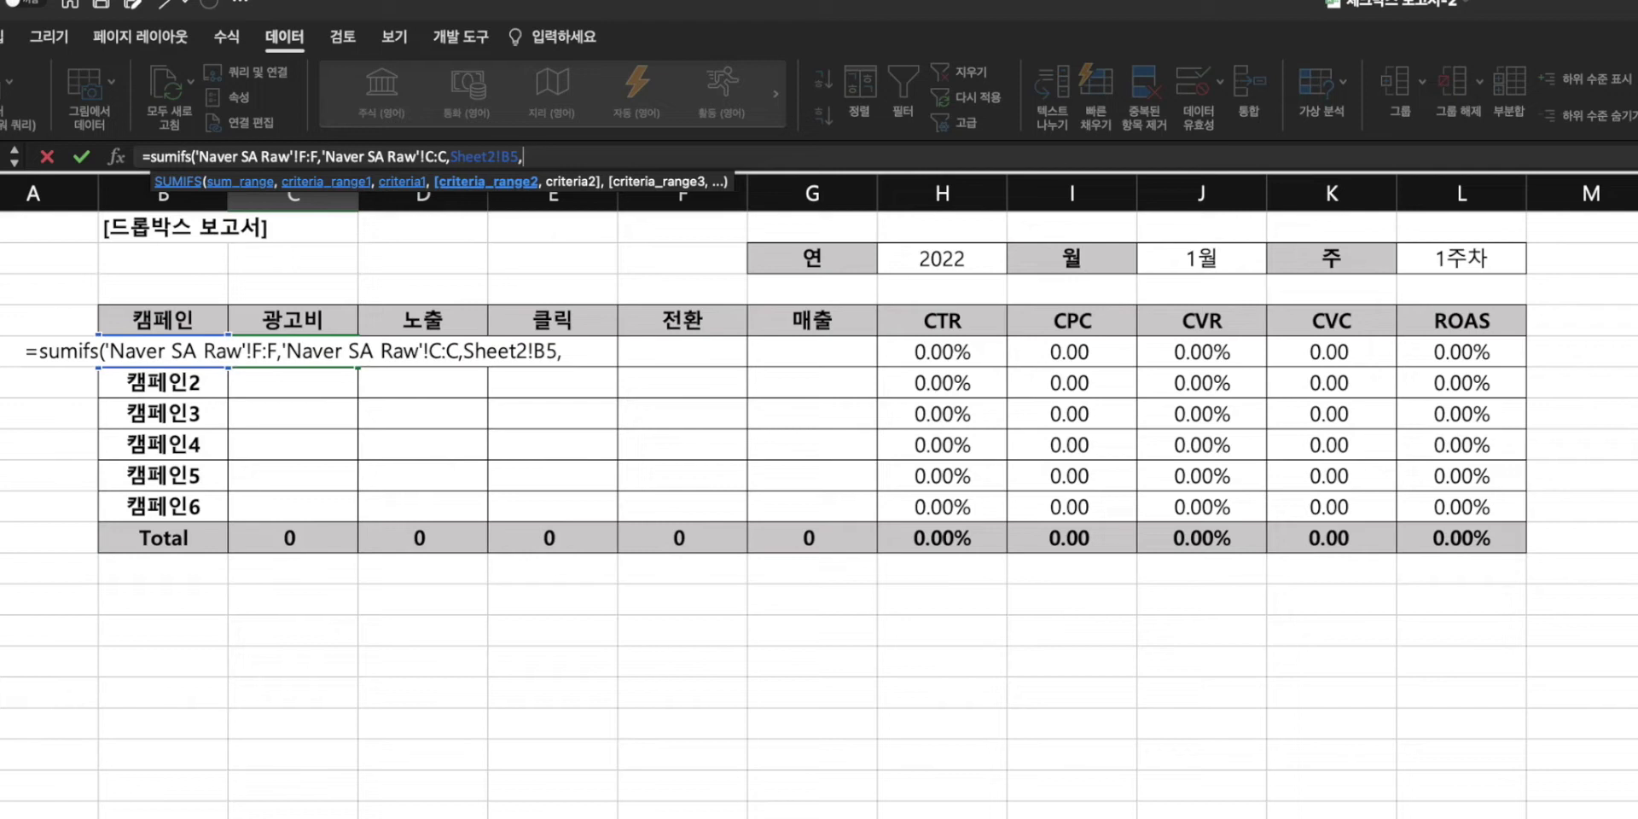
# - Add the year criterion to C5's SUMIFS formula, matching 'Naver SA Raw'!K:K against the year cell Sheet2!H2
pyautogui.hotkey('ctrl', 'pagedown')
pyautogui.click(937, 185)
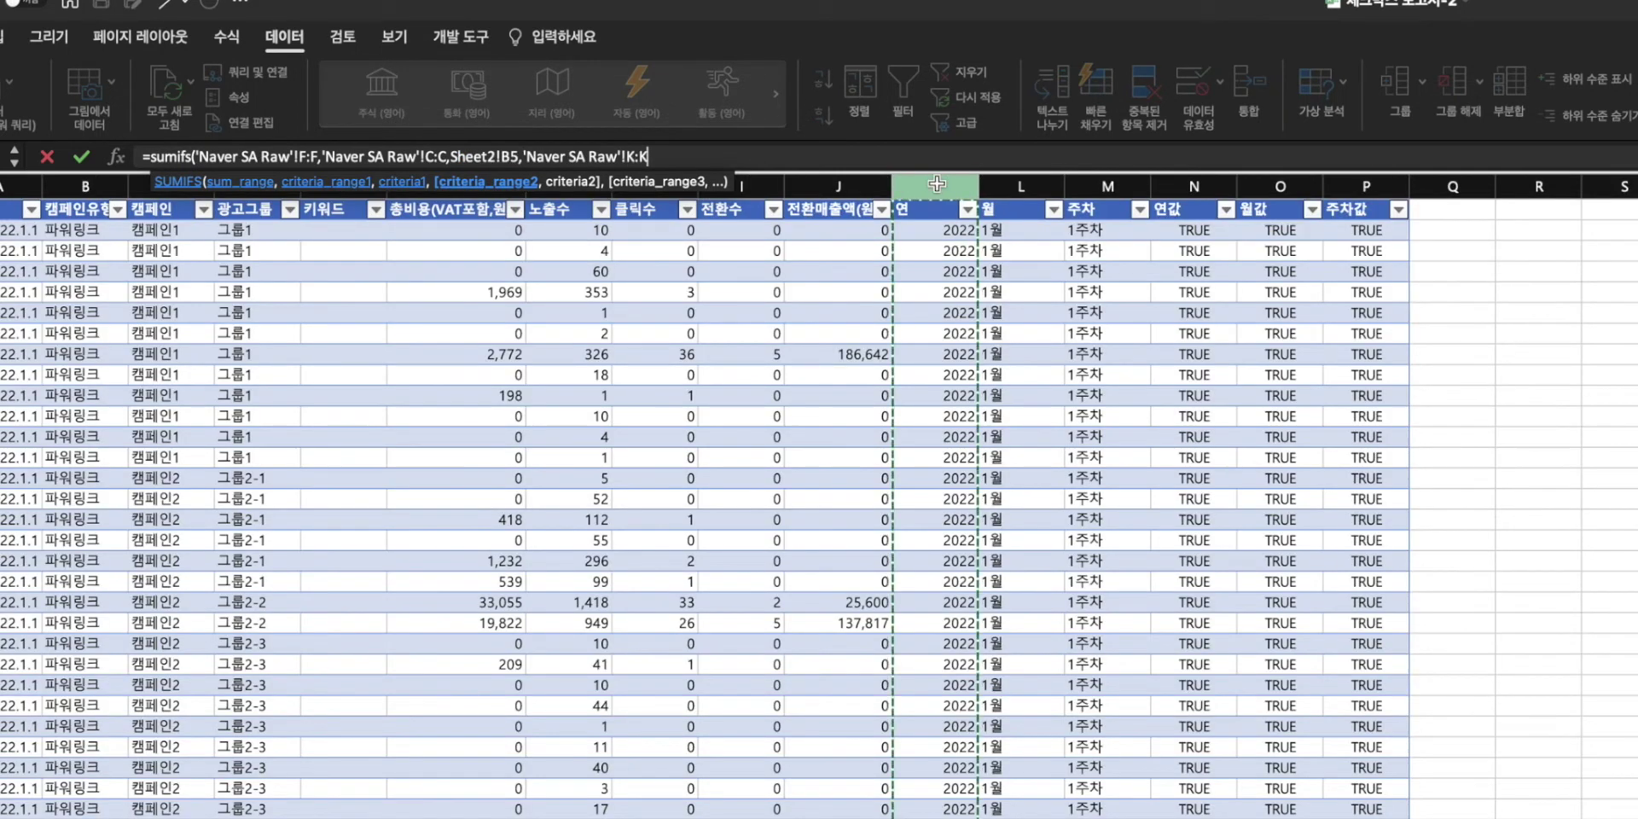
pyautogui.write(',')
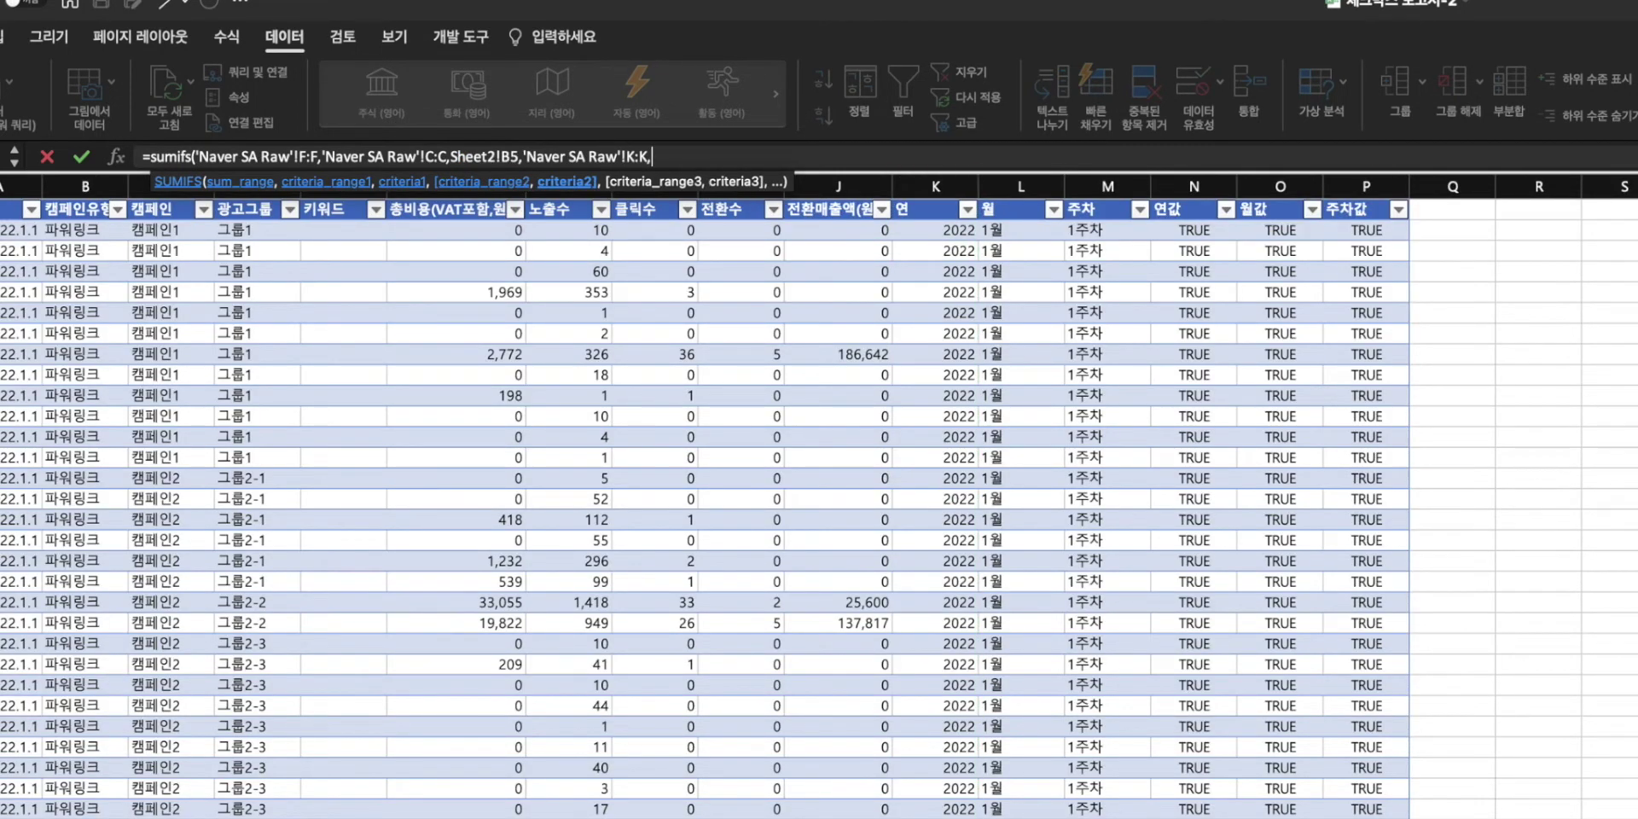
pyautogui.hotkey('ctrl', 'pageup')
pyautogui.click(966, 259)
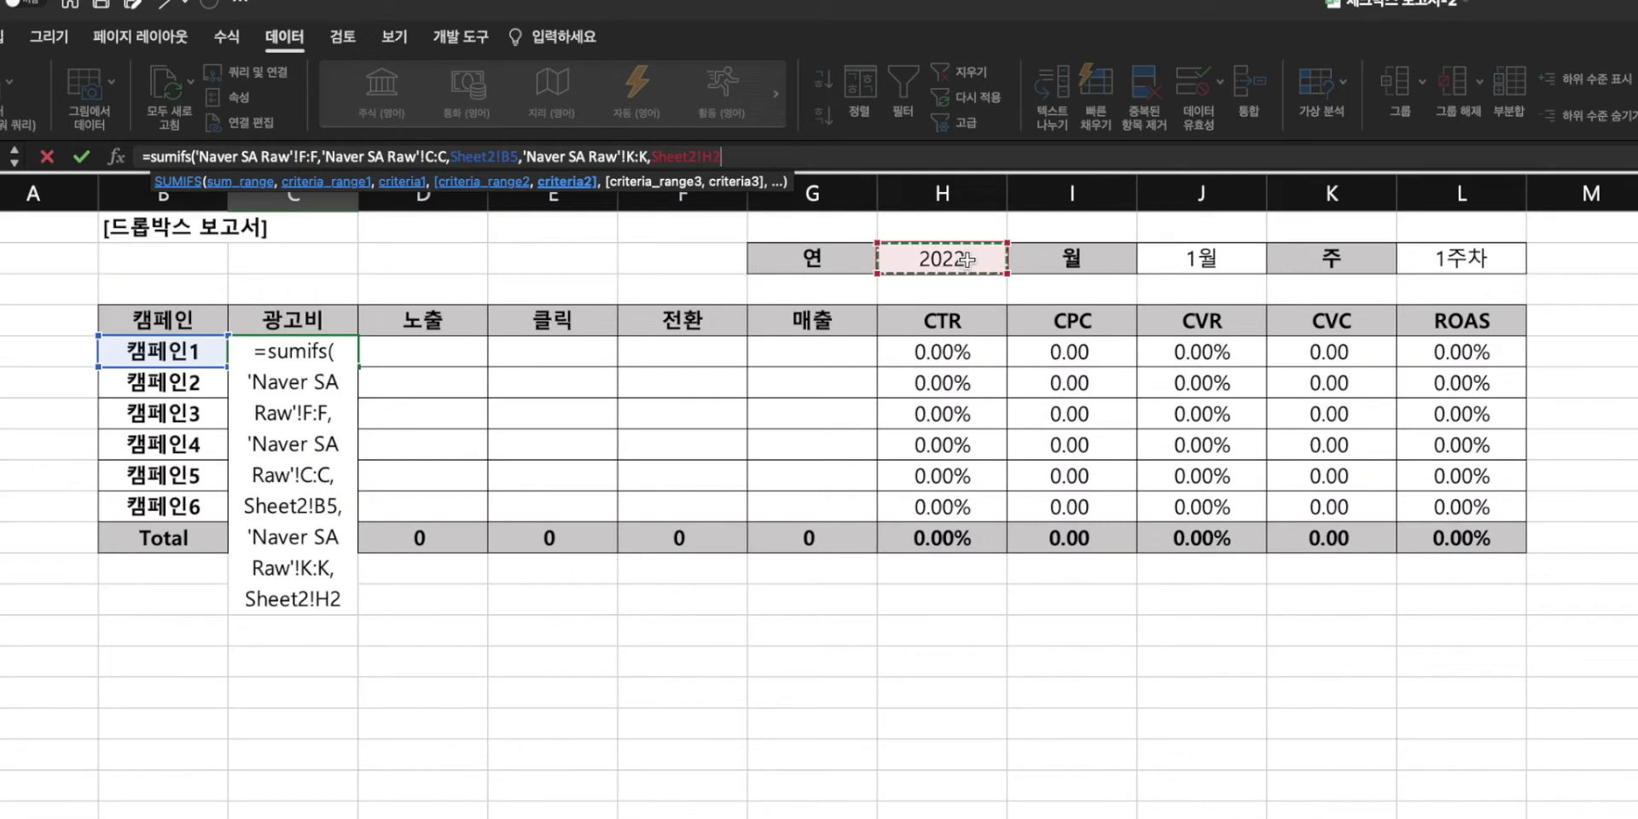
pyautogui.write(',')
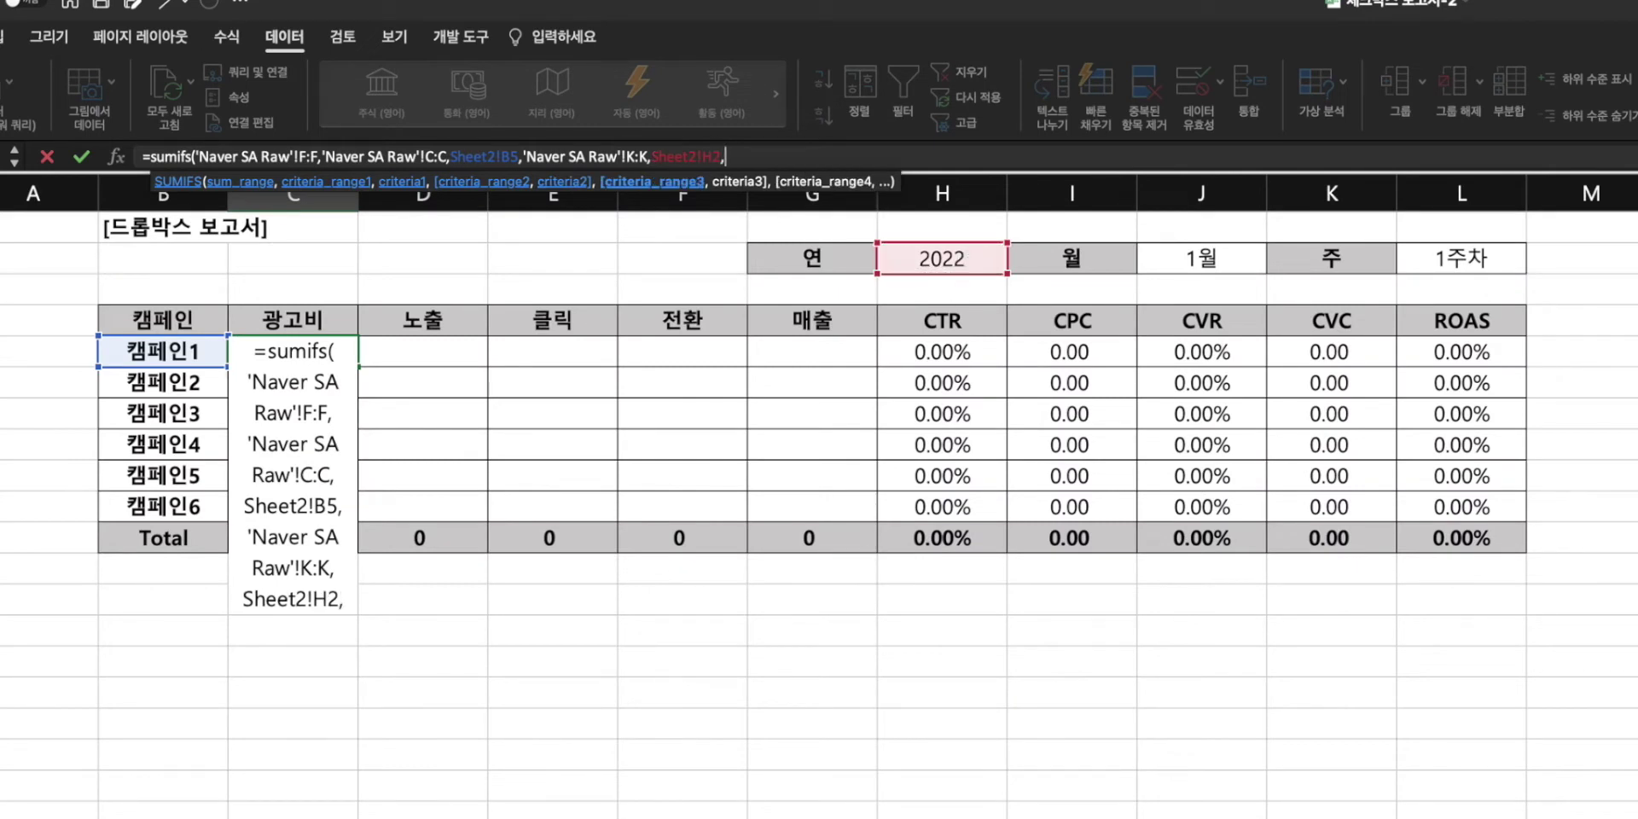
# - Add the month criterion to C5's SUMIFS formula, matching 'Naver SA Raw'!L:L against the month cell Sheet2!J2
pyautogui.hotkey('ctrl', 'pagedown')
pyautogui.click(1021, 181)
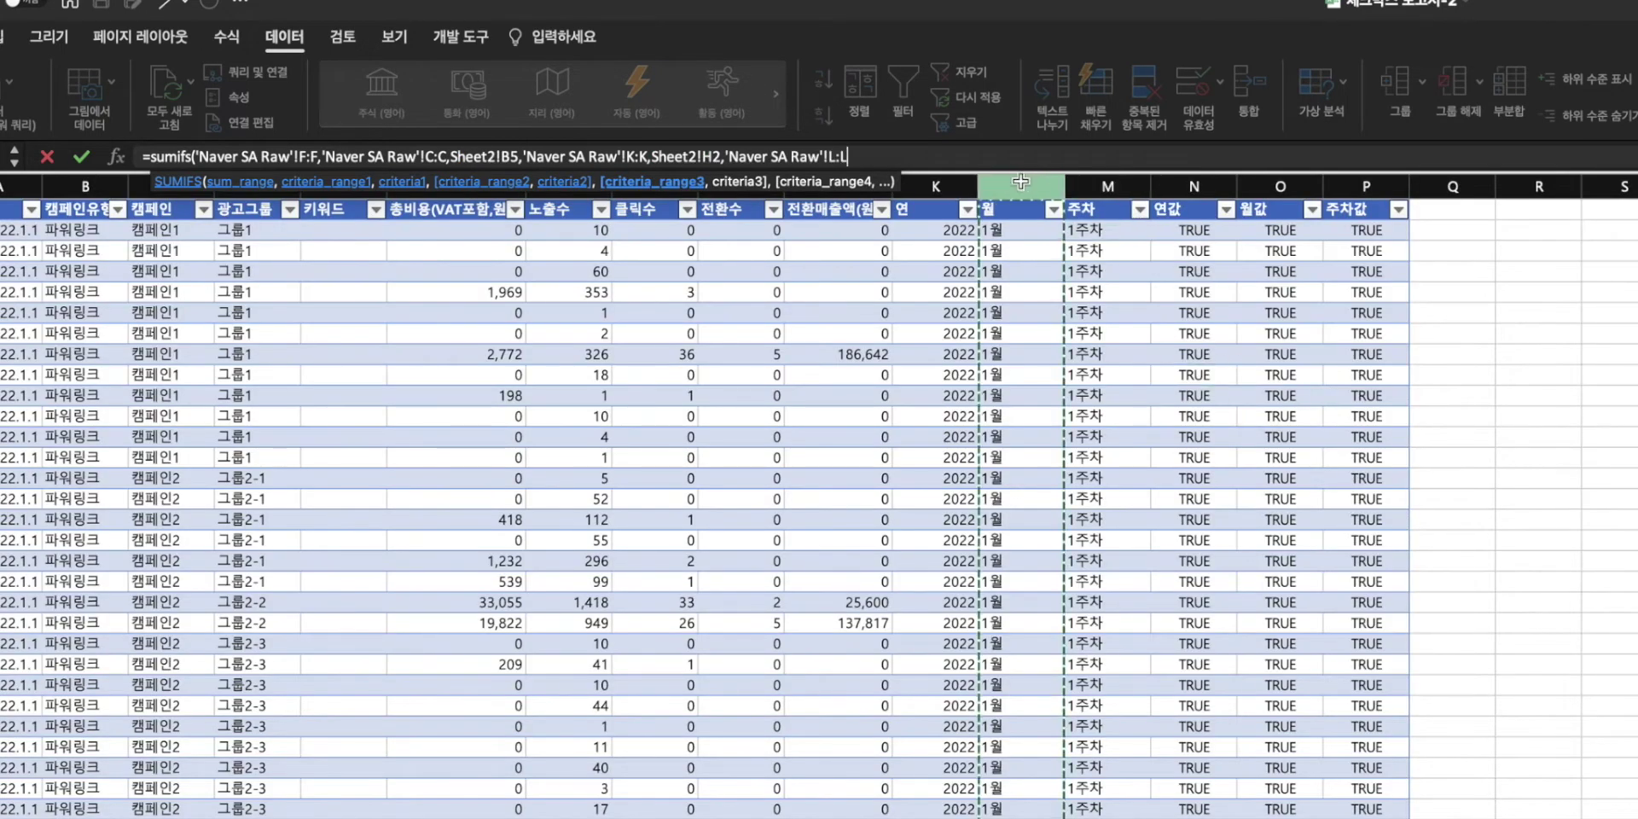
pyautogui.write(',')
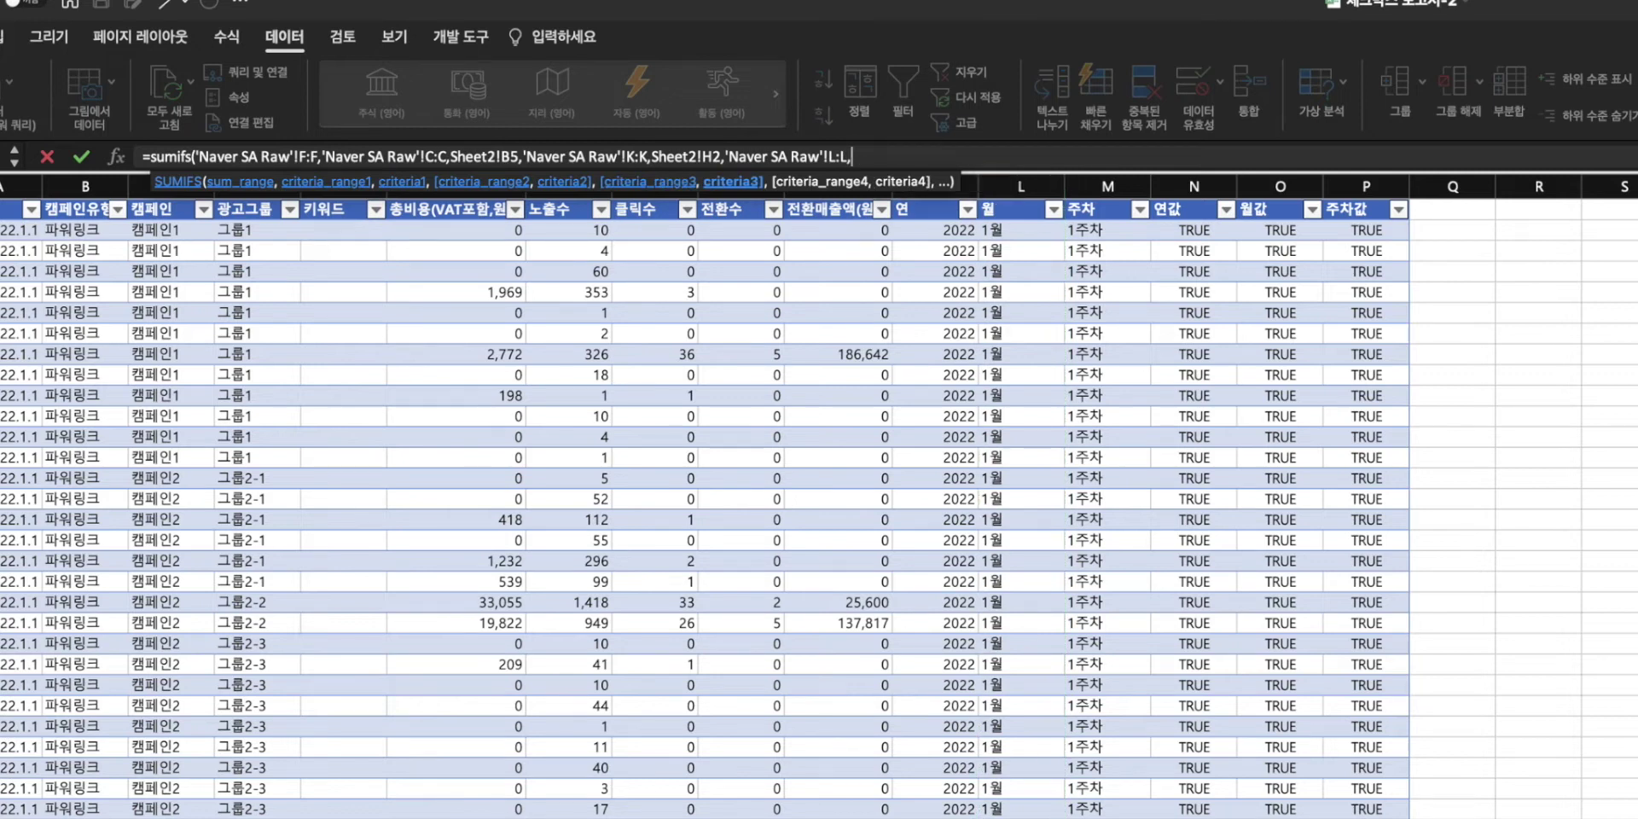
pyautogui.hotkey('ctrl', 'pageup')
pyautogui.click(1195, 257)
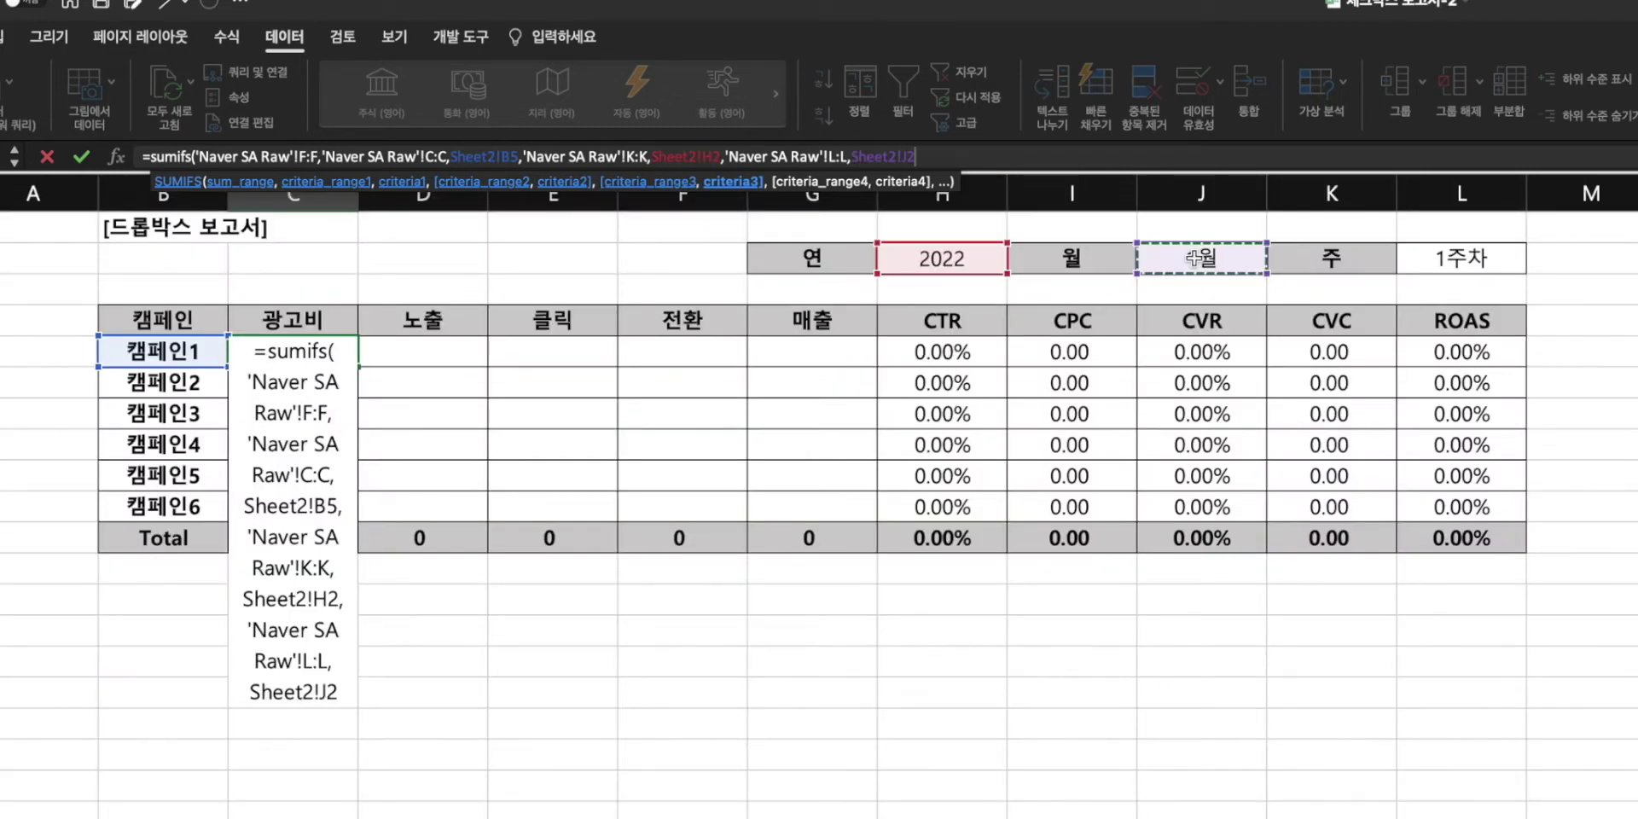
pyautogui.write(',')
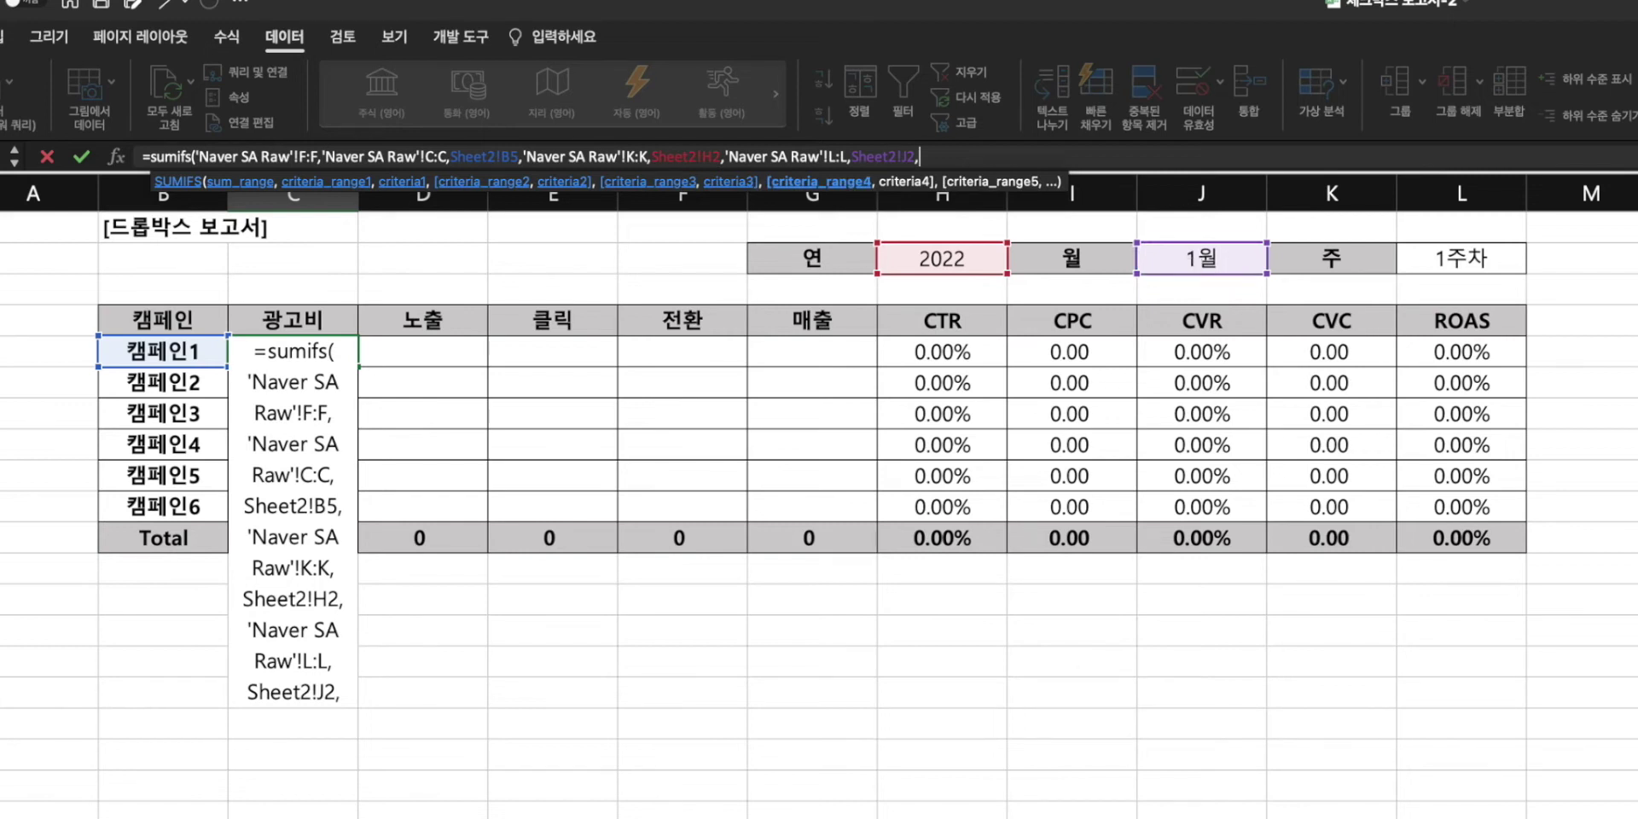
# - Add the week criterion matching 'Naver SA Raw'!M:M against Sheet2!L2, and complete C5's SUMIFS formula
pyautogui.hotkey('ctrl', 'pagedown')
pyautogui.click(1088, 181)
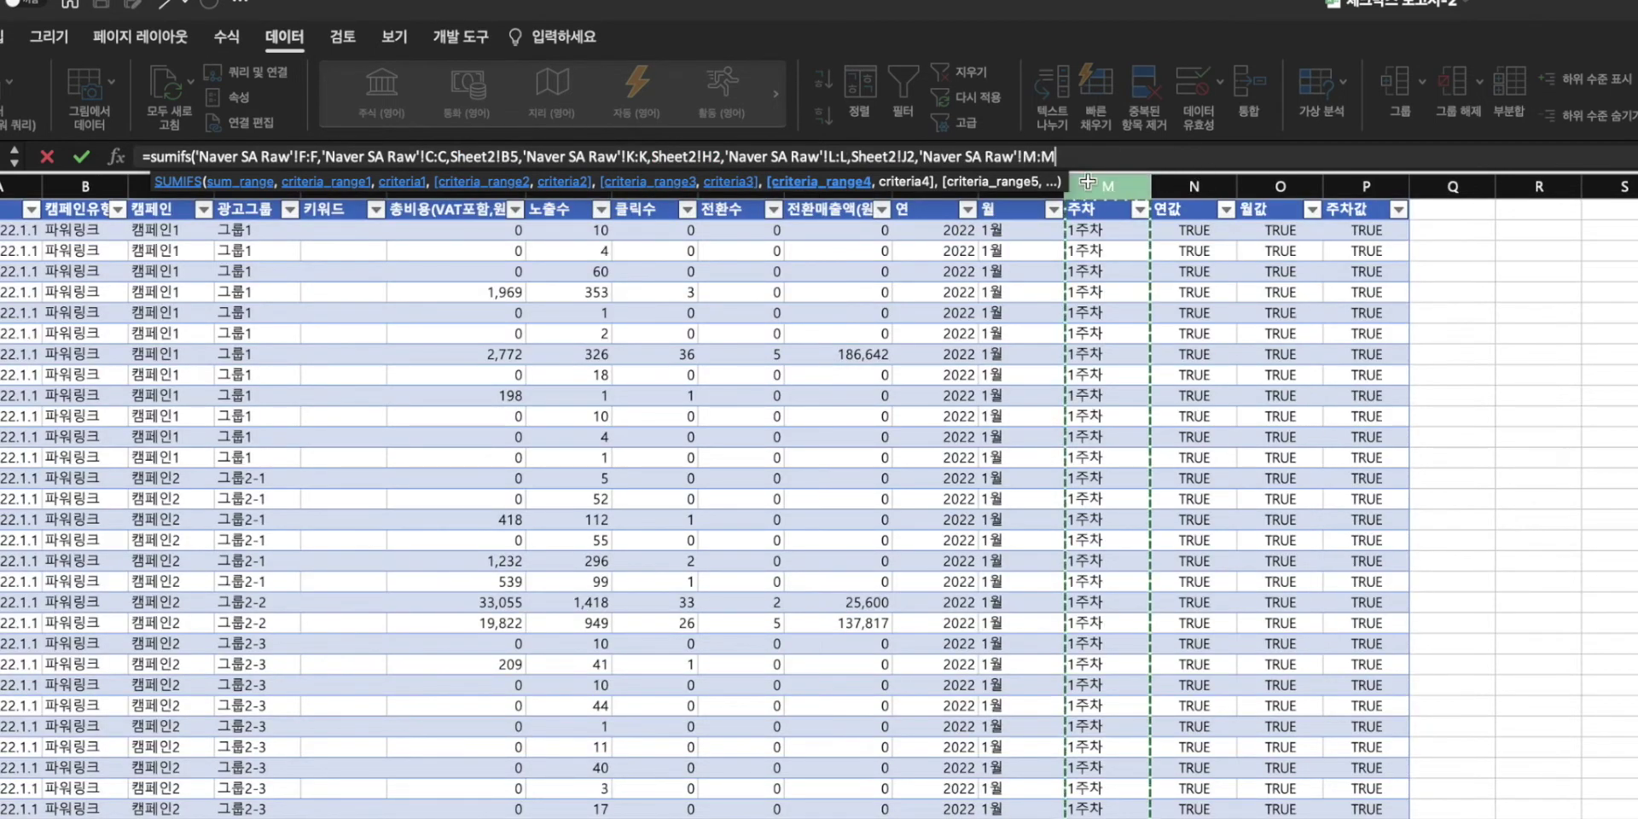
pyautogui.write(',')
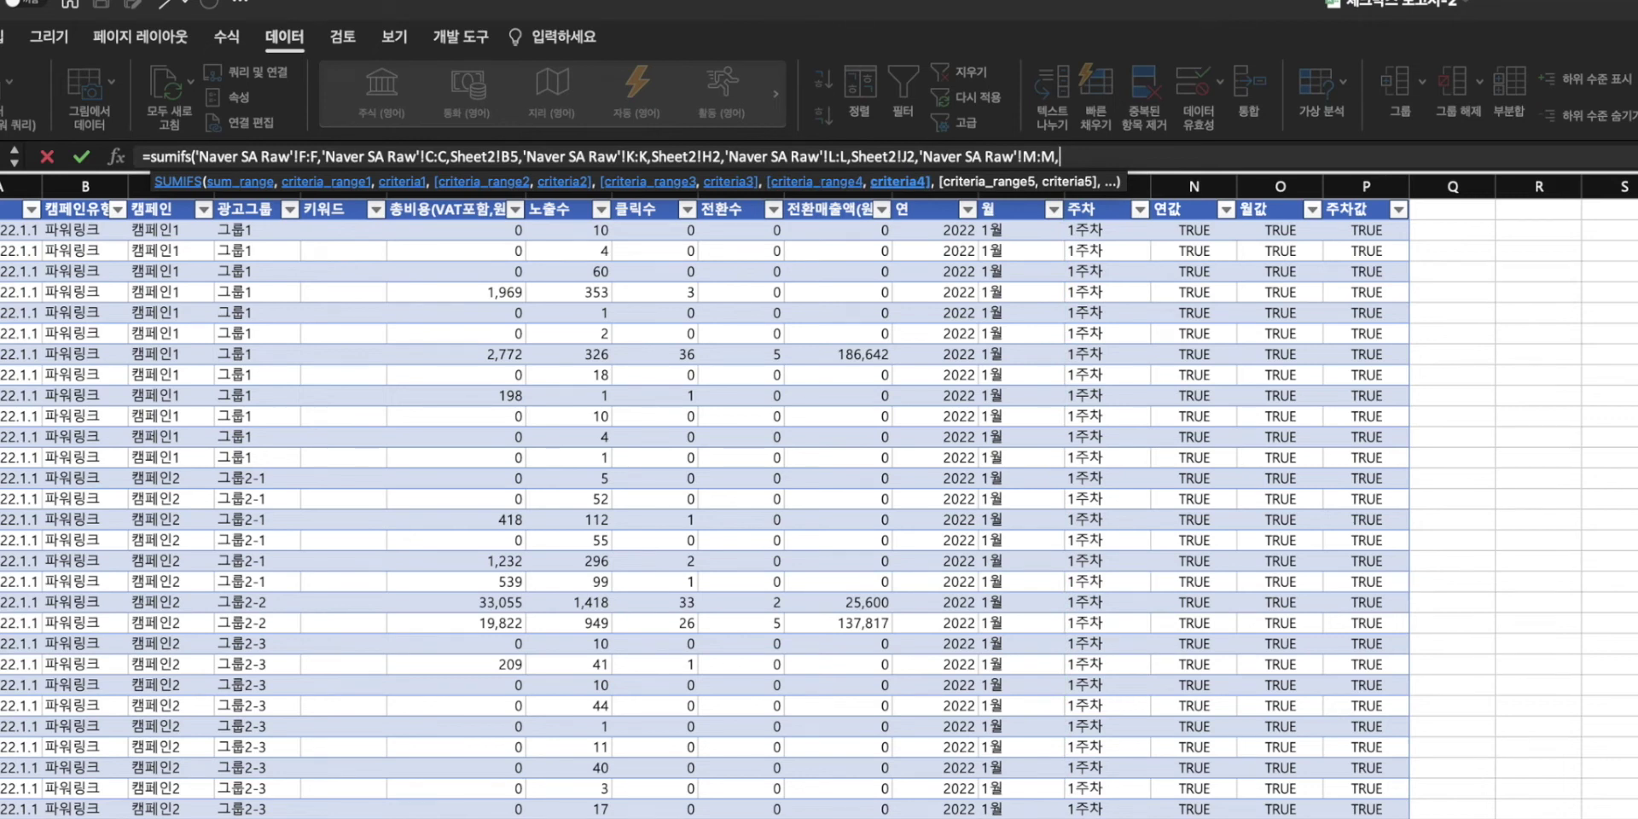
pyautogui.hotkey('ctrl', 'pageup')
pyautogui.click(1471, 258)
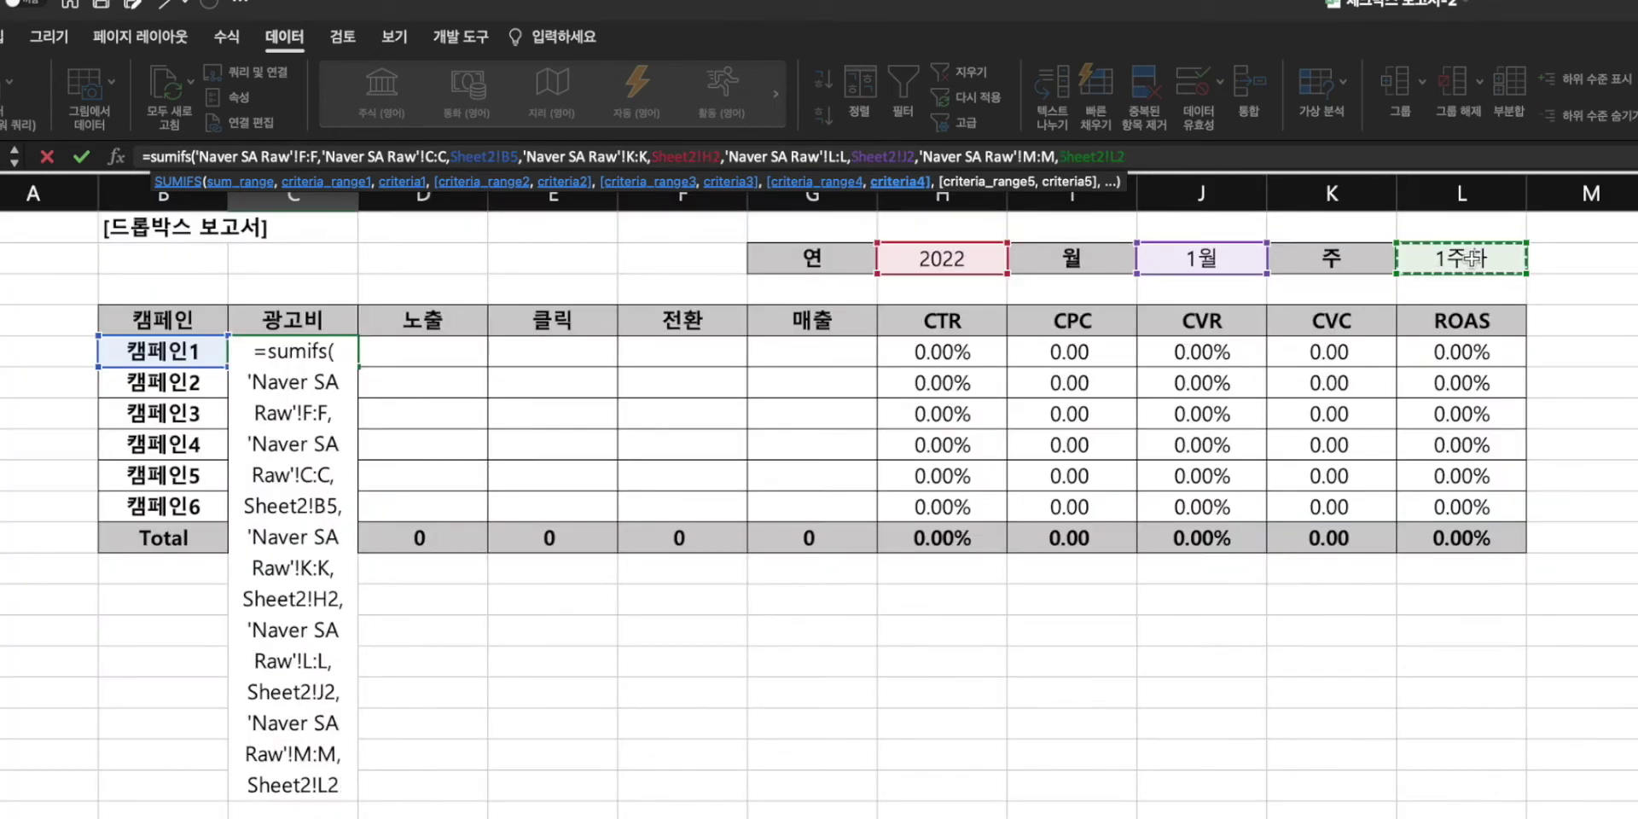
pyautogui.write(')')
pyautogui.press('Return')
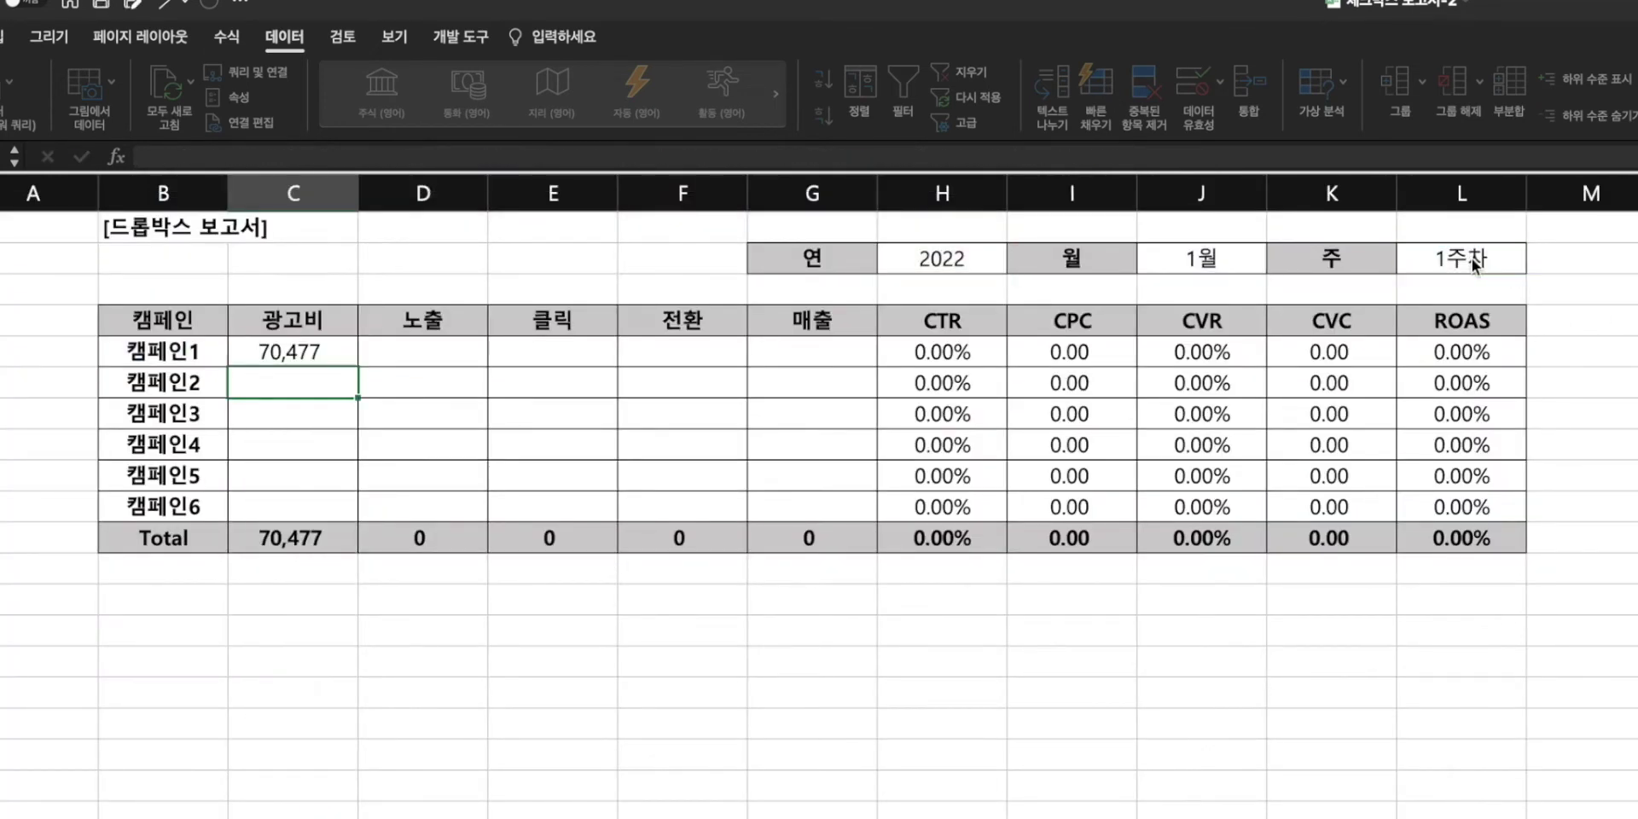
# - In C5's formula, lock the campaign range as $C:$C and the column of the campaign cell as $B5
pyautogui.click(281, 348)
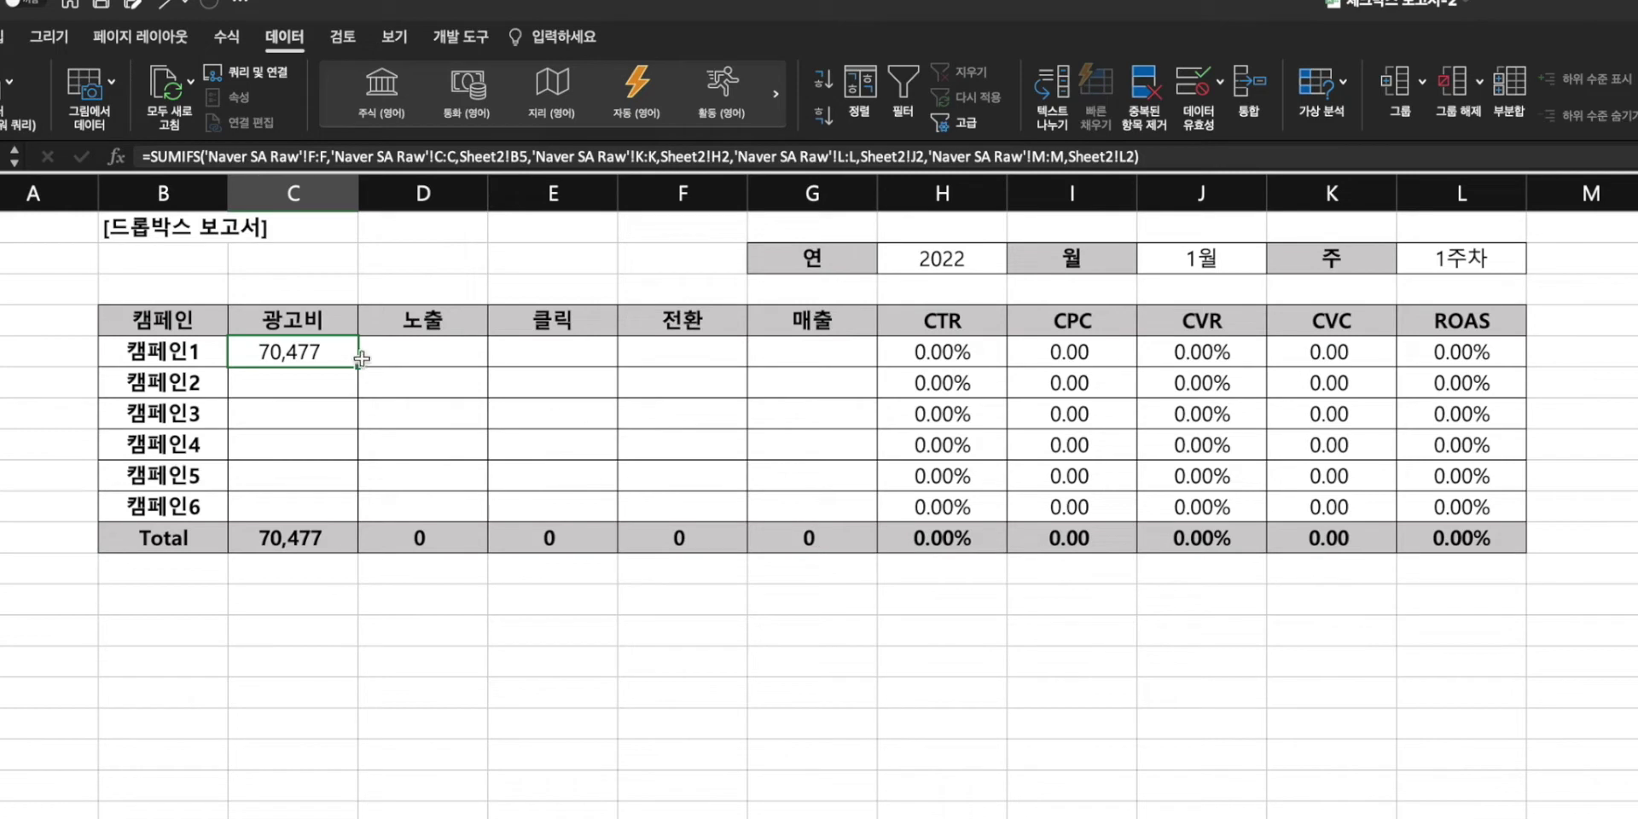
pyautogui.click(431, 160)
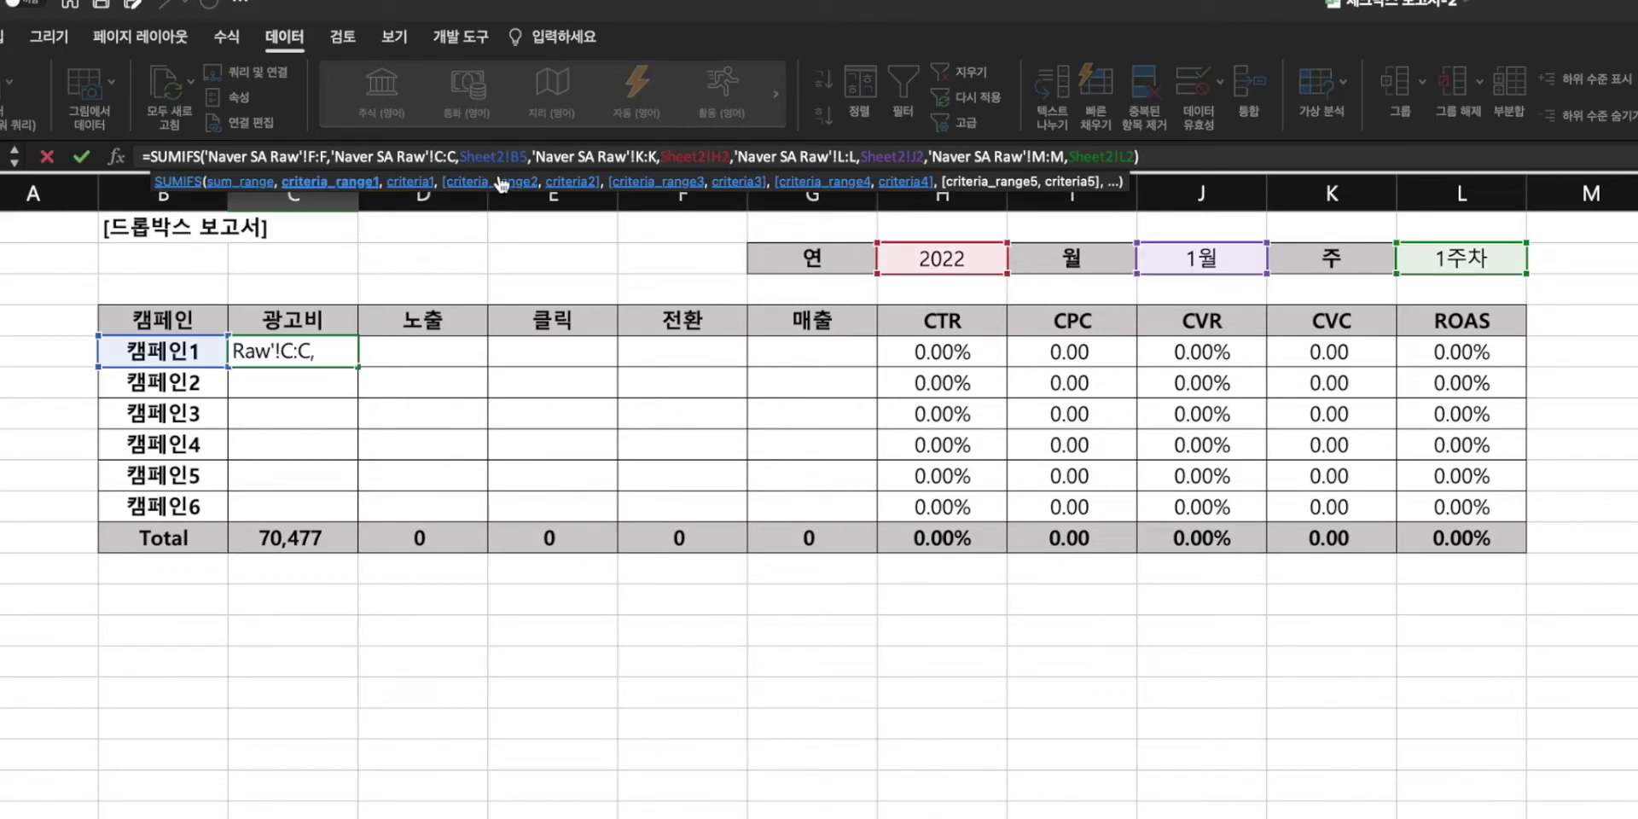
pyautogui.write('$')
pyautogui.click(465, 159)
pyautogui.write('$')
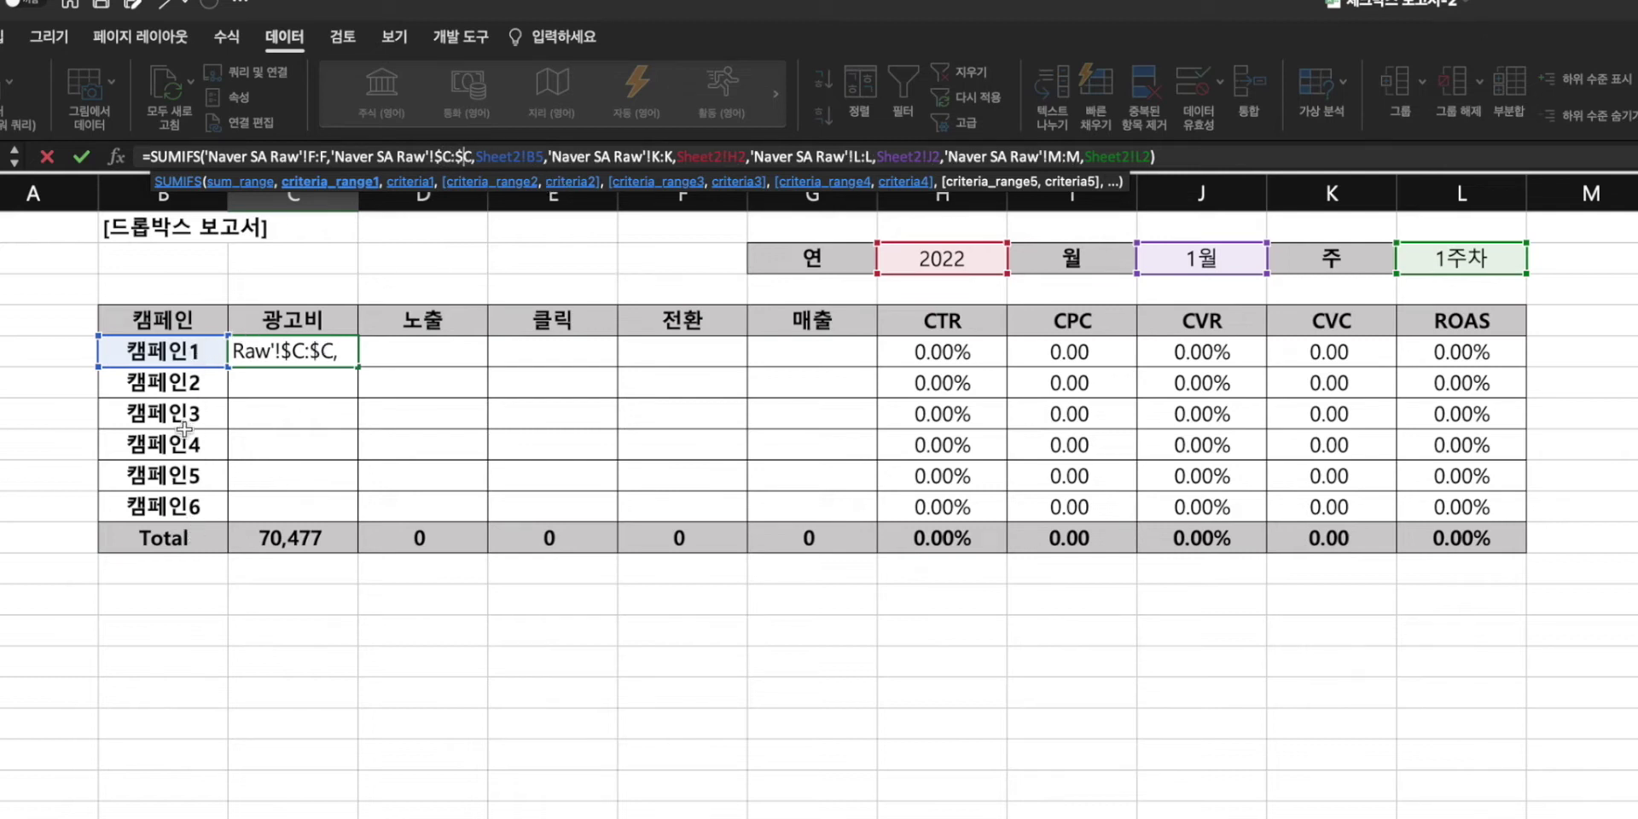
pyautogui.click(529, 157)
pyautogui.write('$')
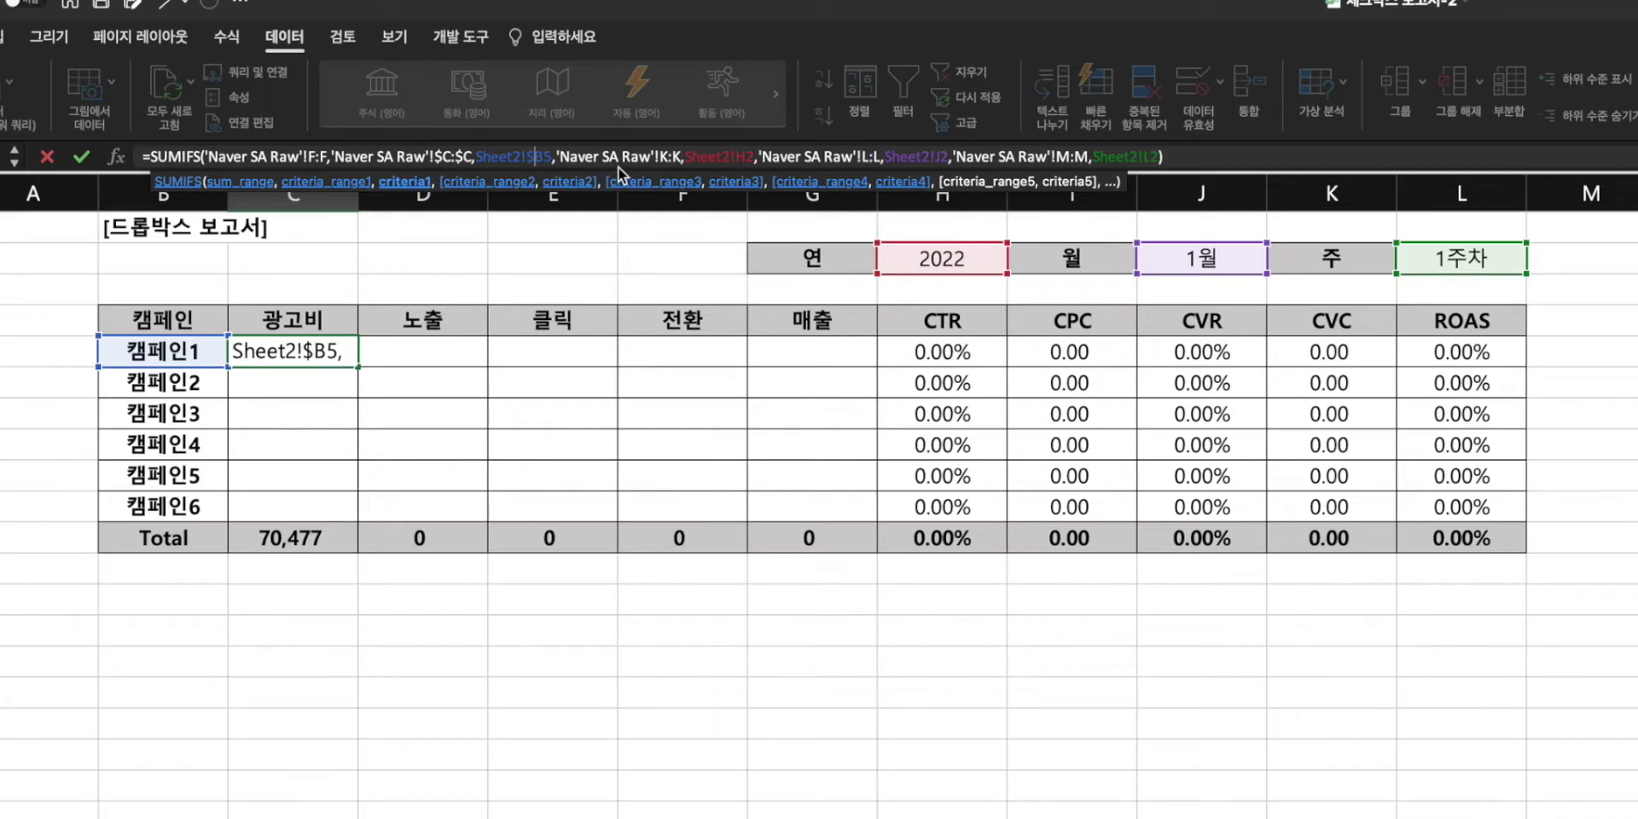
# - Make the year criterion in C5's formula absolute, with range $K:$K and cell $H$2
pyautogui.click(680, 157)
pyautogui.write('$')
pyautogui.click(681, 158)
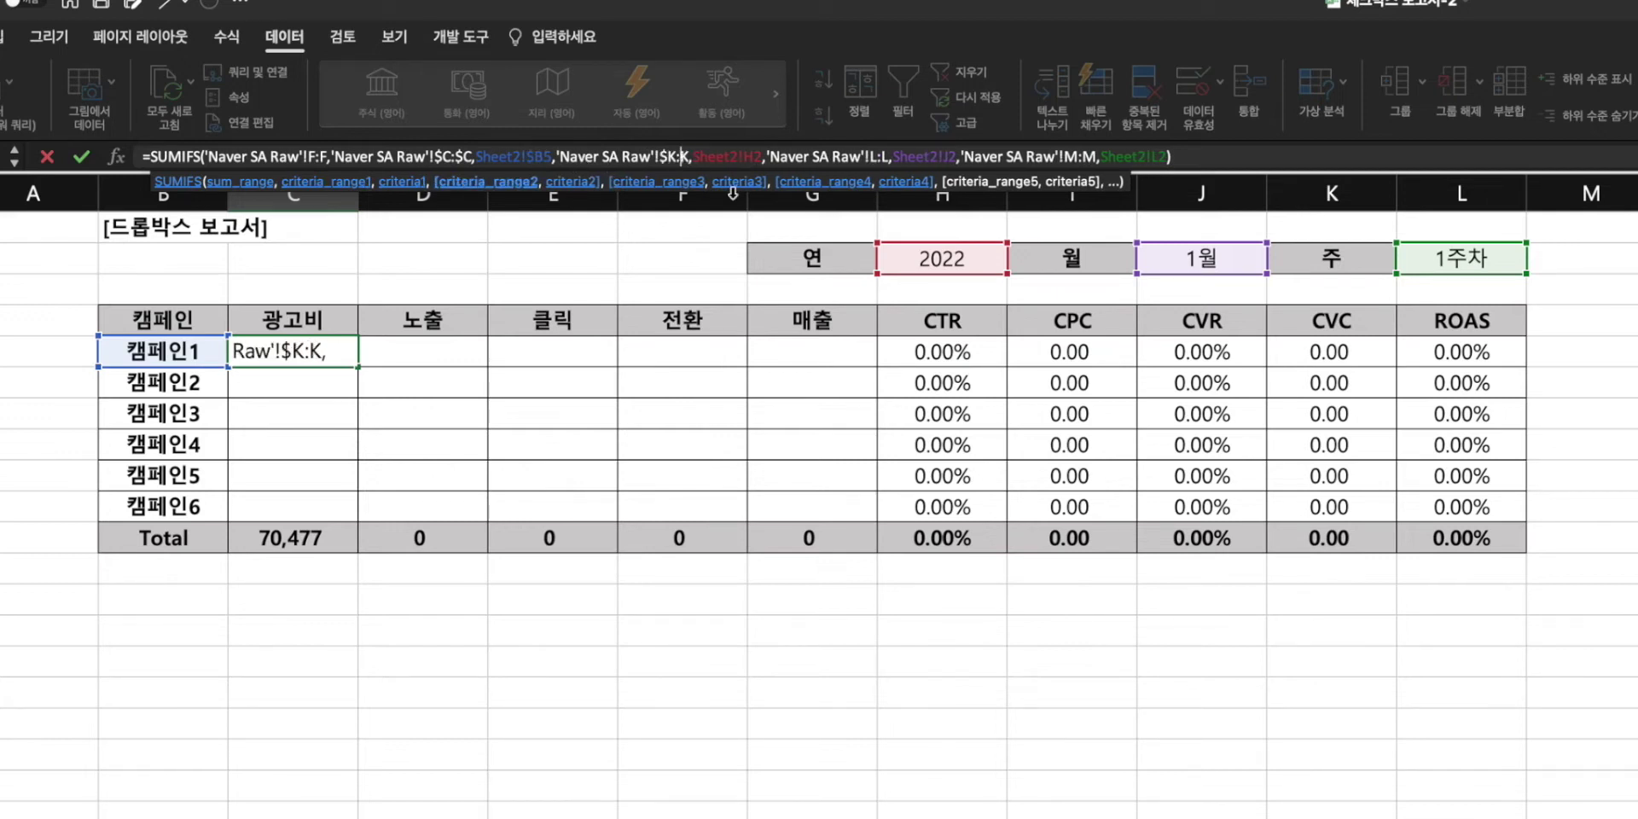
pyautogui.write('$')
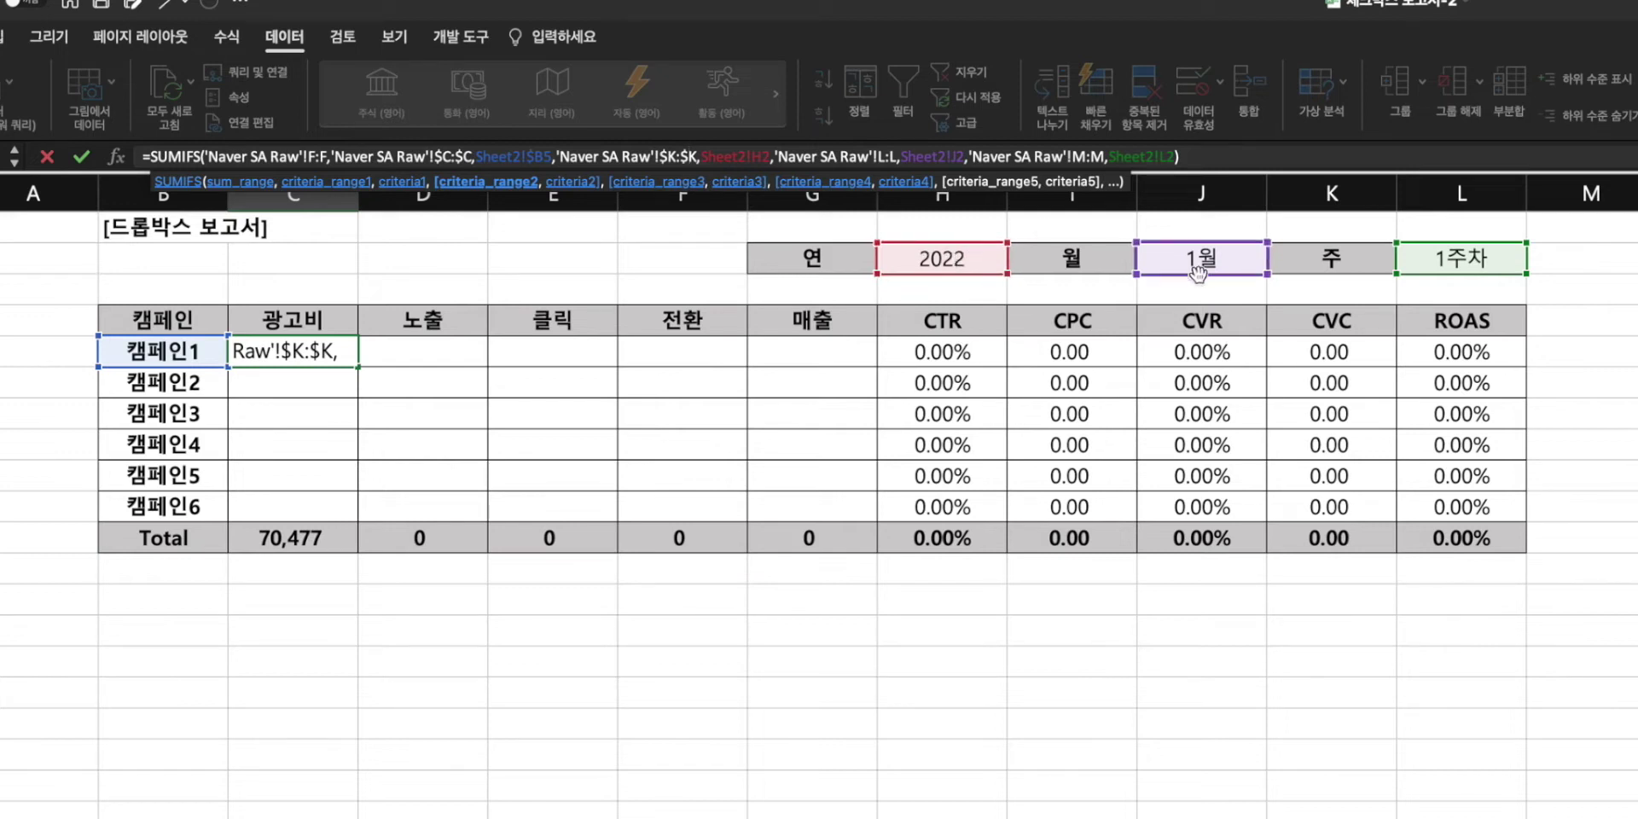
pyautogui.click(757, 157)
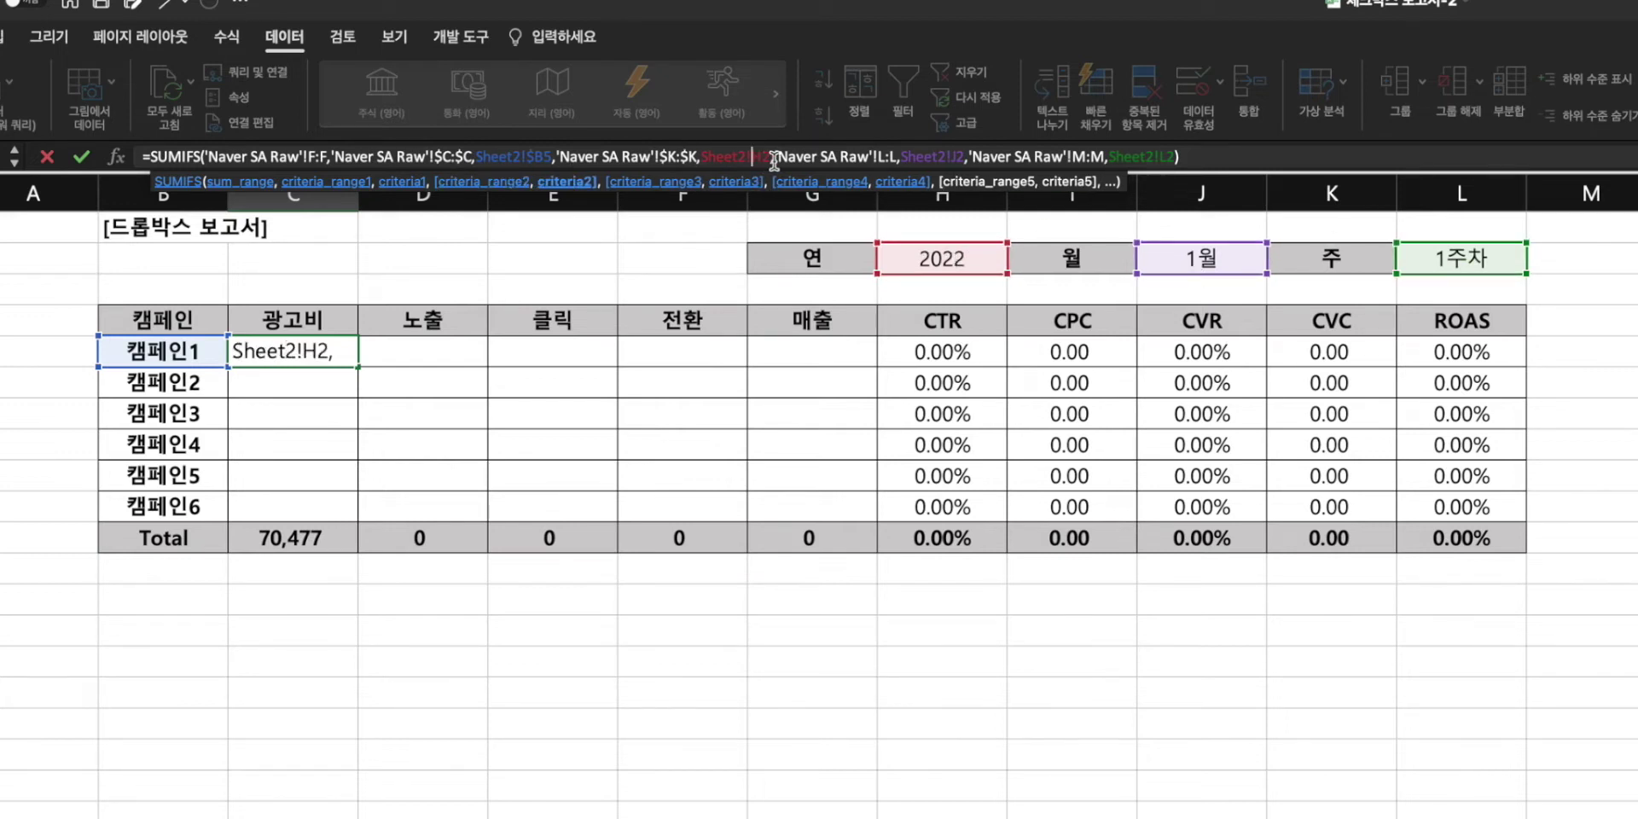
pyautogui.write('$H$')
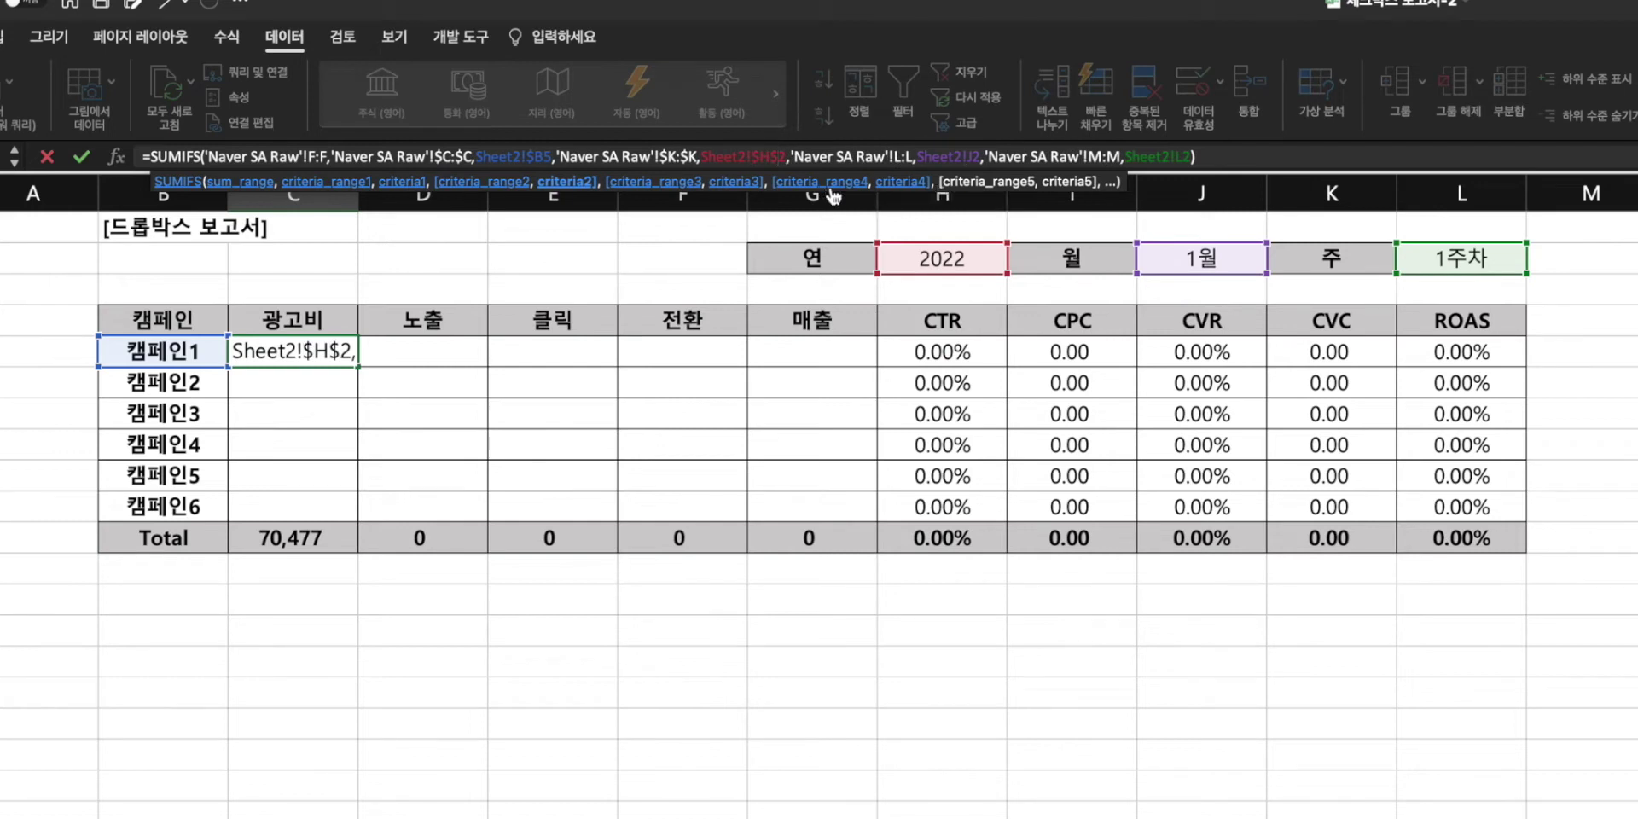
# - Make the month criterion in C5's formula absolute, with range $L:$L and cell $J$2
pyautogui.click(904, 157)
pyautogui.write('$')
pyautogui.press('Right')
pyautogui.press('Right')
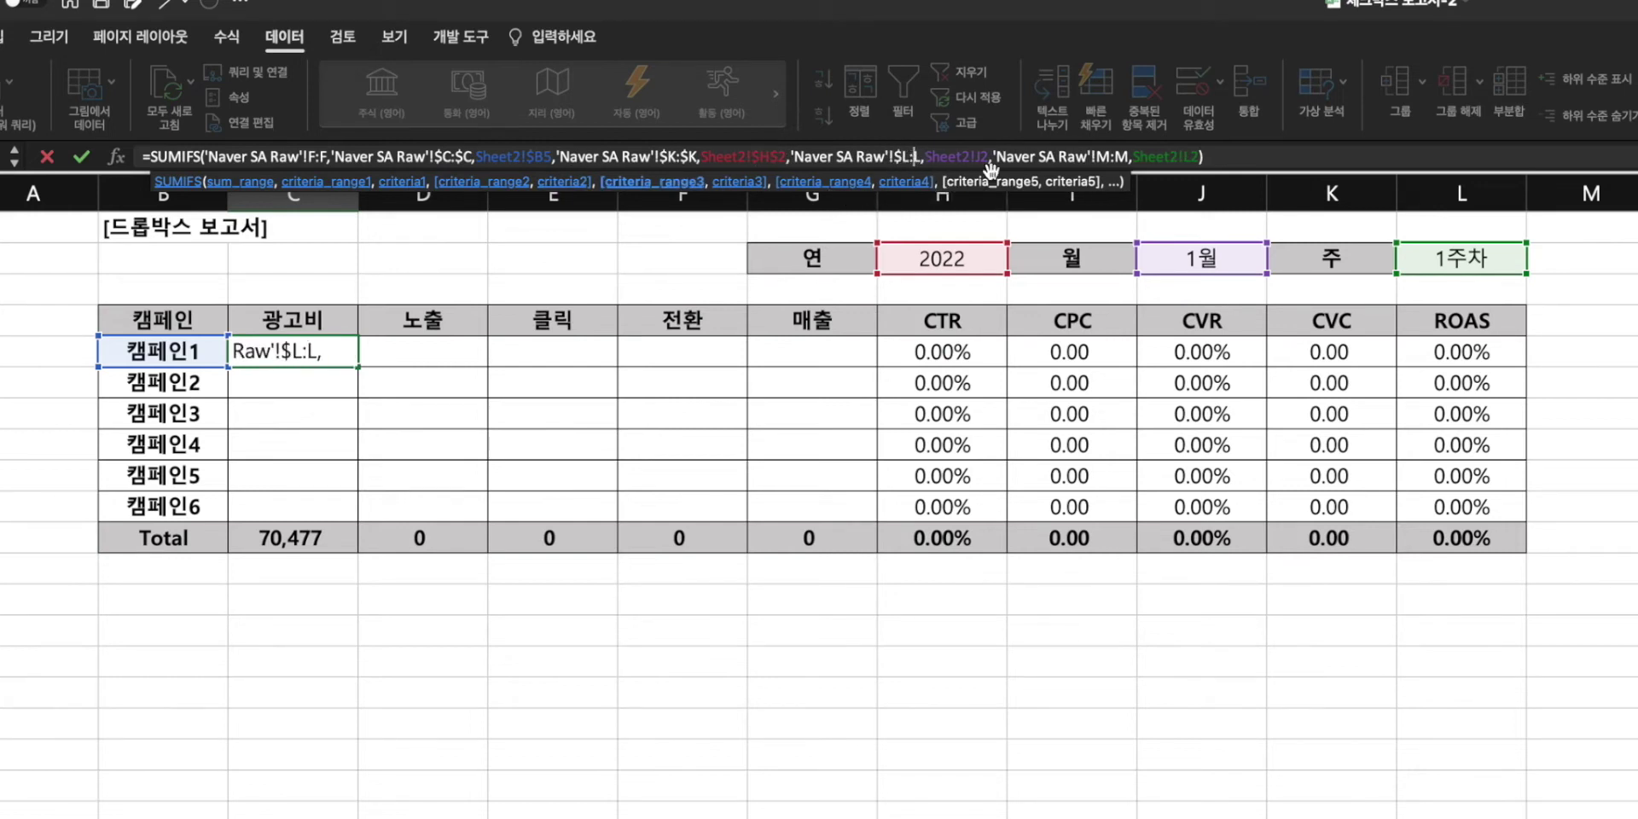
pyautogui.write('$')
pyautogui.click(983, 158)
pyautogui.write('$')
pyautogui.press('Right')
pyautogui.write('$')
# - Make the week criterion in C5's formula absolute, with range $M:$M and cell $L$2, and commit the formula
pyautogui.click(1123, 158)
pyautogui.write('$')
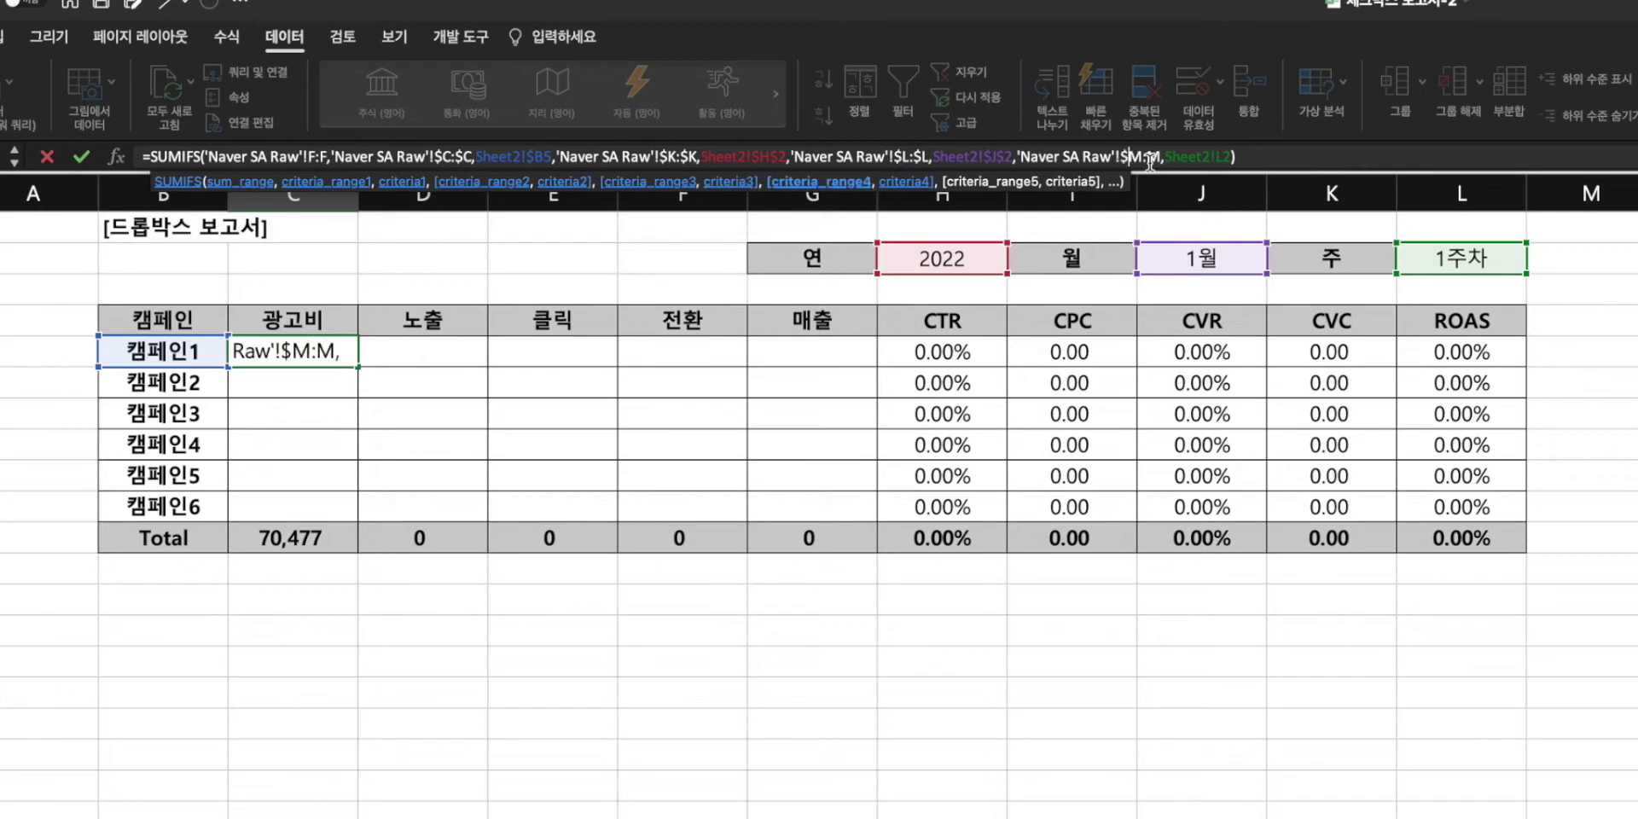
pyautogui.press('Right')
pyautogui.press('Right')
pyautogui.write('$')
pyautogui.click(1221, 158)
pyautogui.write('$')
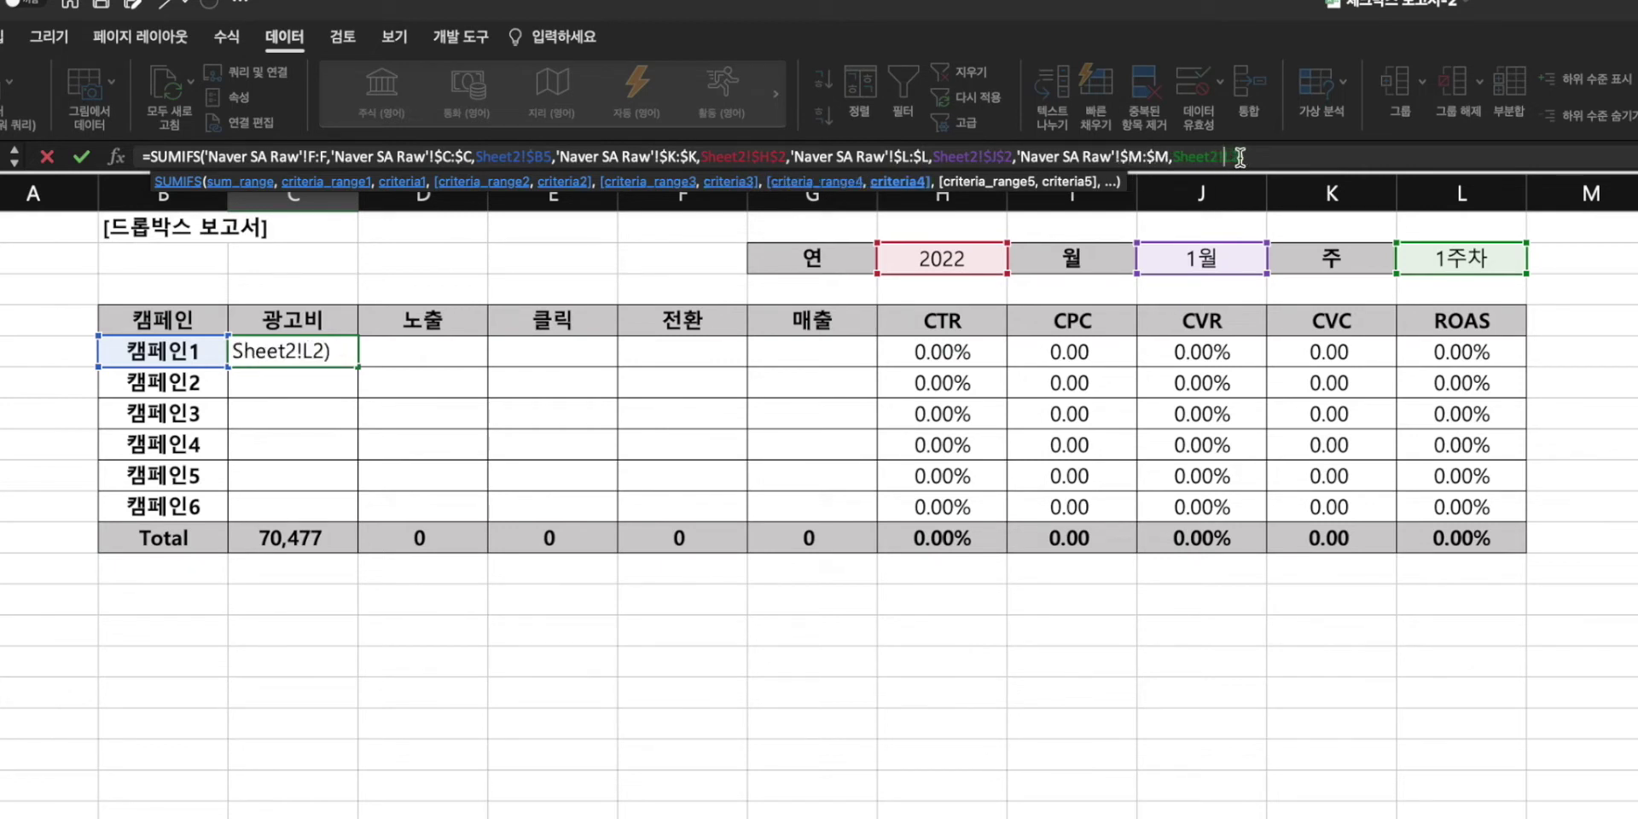
pyautogui.press('Right')
pyautogui.write('$')
pyautogui.press('Return')
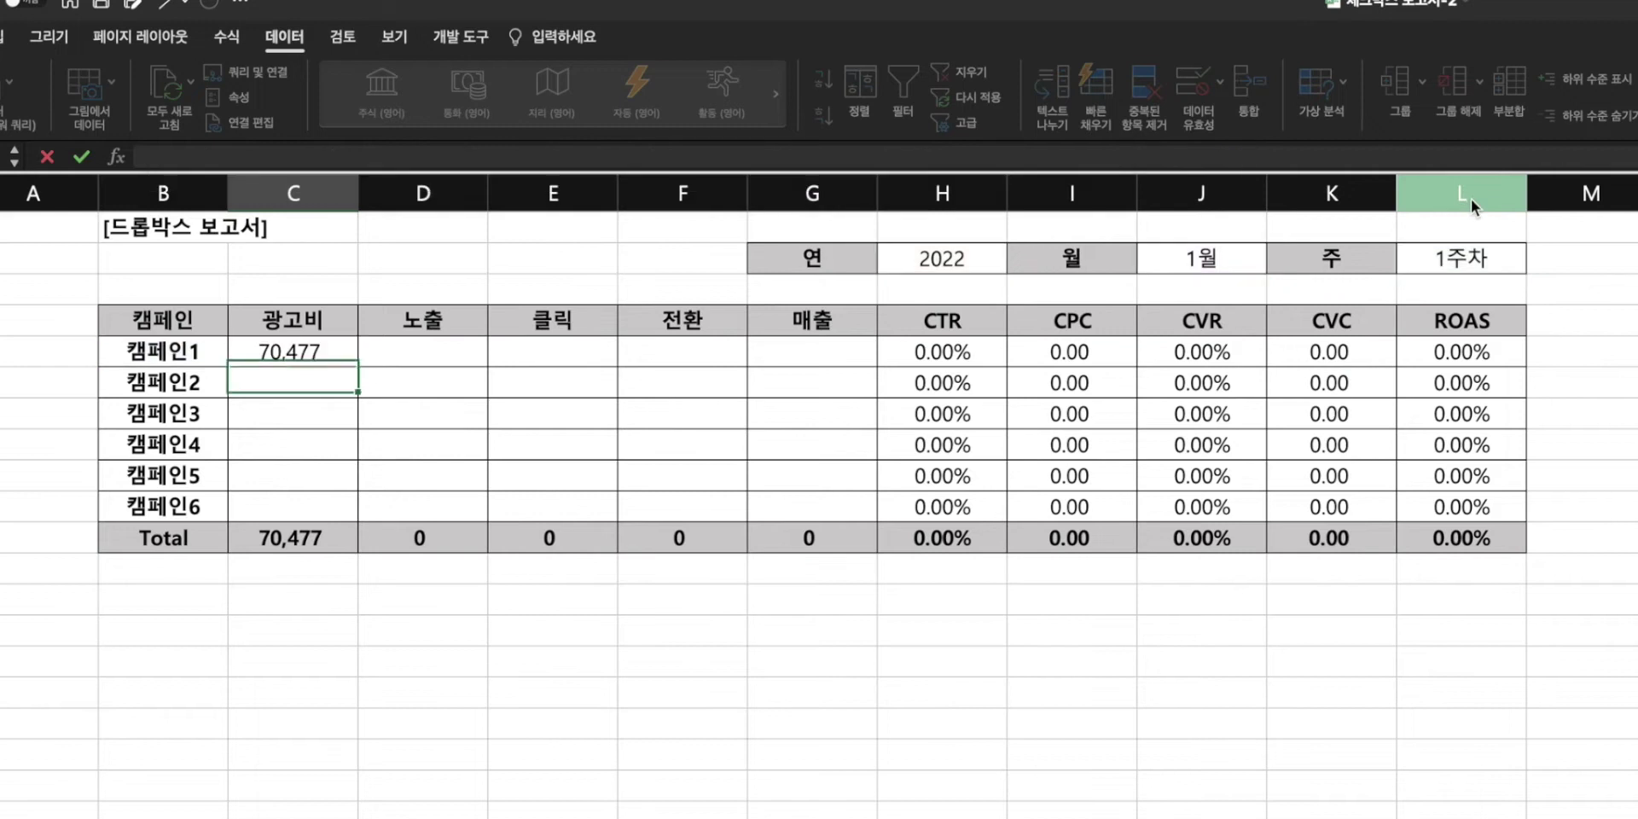
# - Fill C5's SUMIFS formula across C5:G10, covering 광고비 to 매출 for 캠페인1 to 캠페인6
pyautogui.click(275, 358)
pyautogui.moveTo(357, 366); pyautogui.dragTo(841, 512)
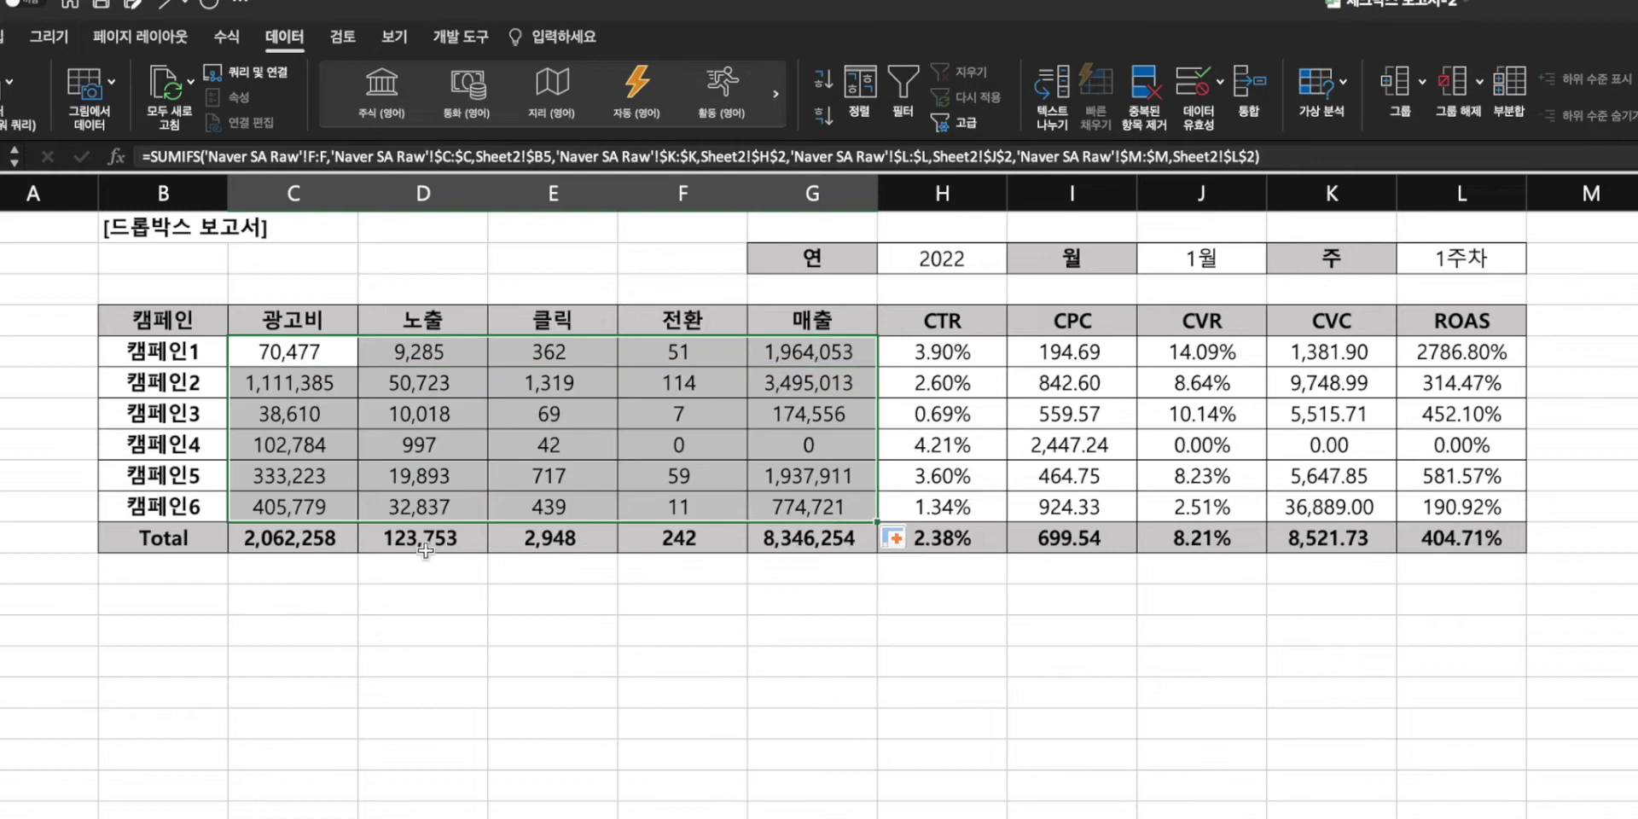
# - Compare the dropdown report's Total row with the 1주차 row of the 주차별 보고서 on the Naver SA 체크박스 sheet
pyautogui.moveTo(300, 539); pyautogui.dragTo(665, 542)
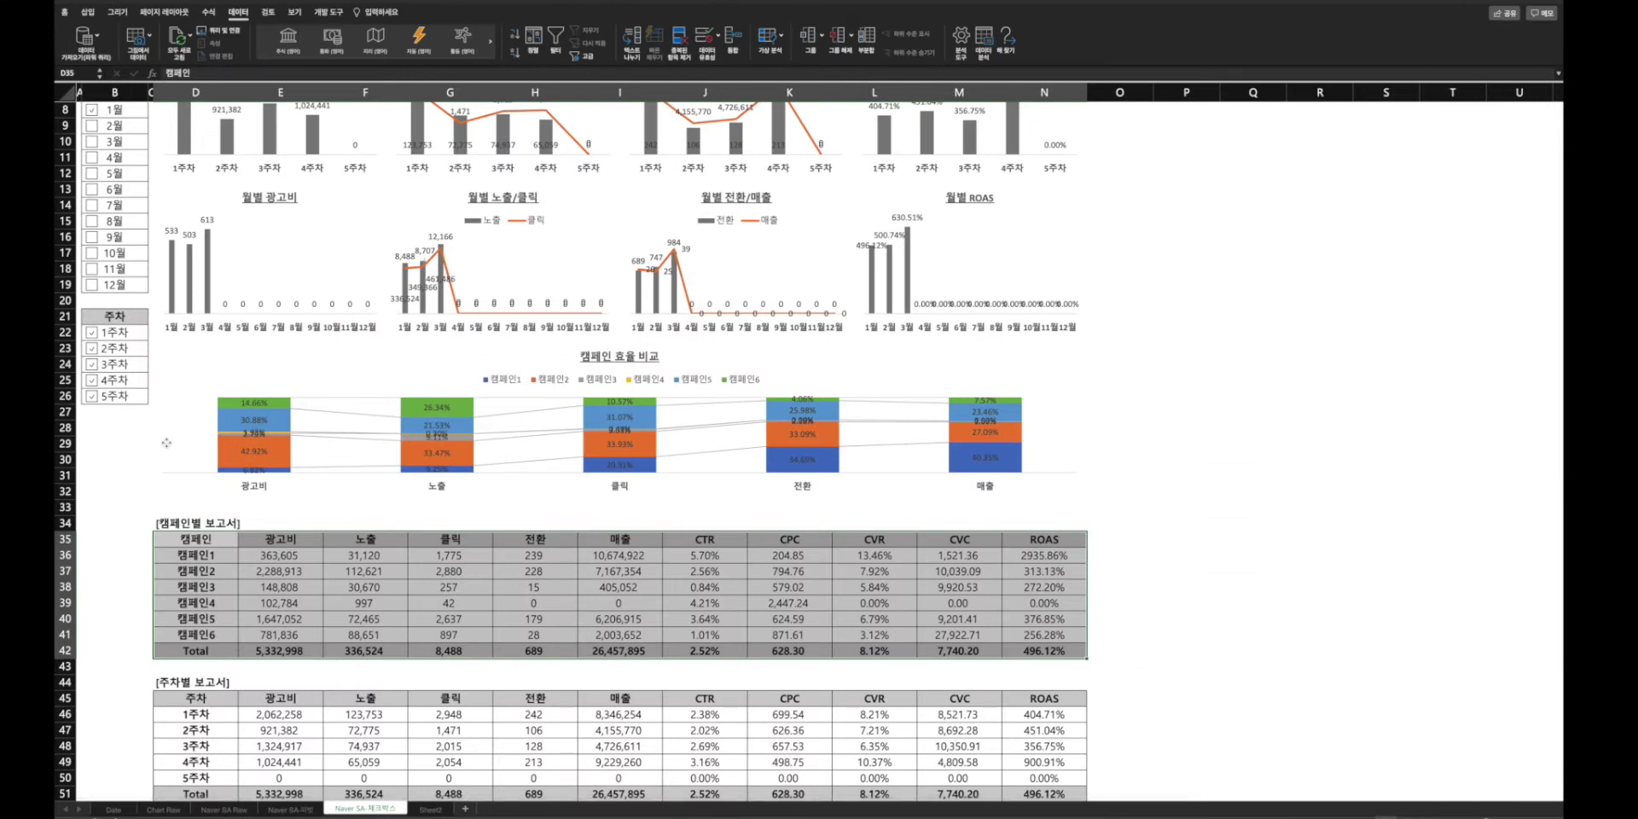
pyautogui.click(243, 447)
pyautogui.scroll(-4, 256, 529)
pyautogui.moveTo(260, 547); pyautogui.dragTo(631, 547)
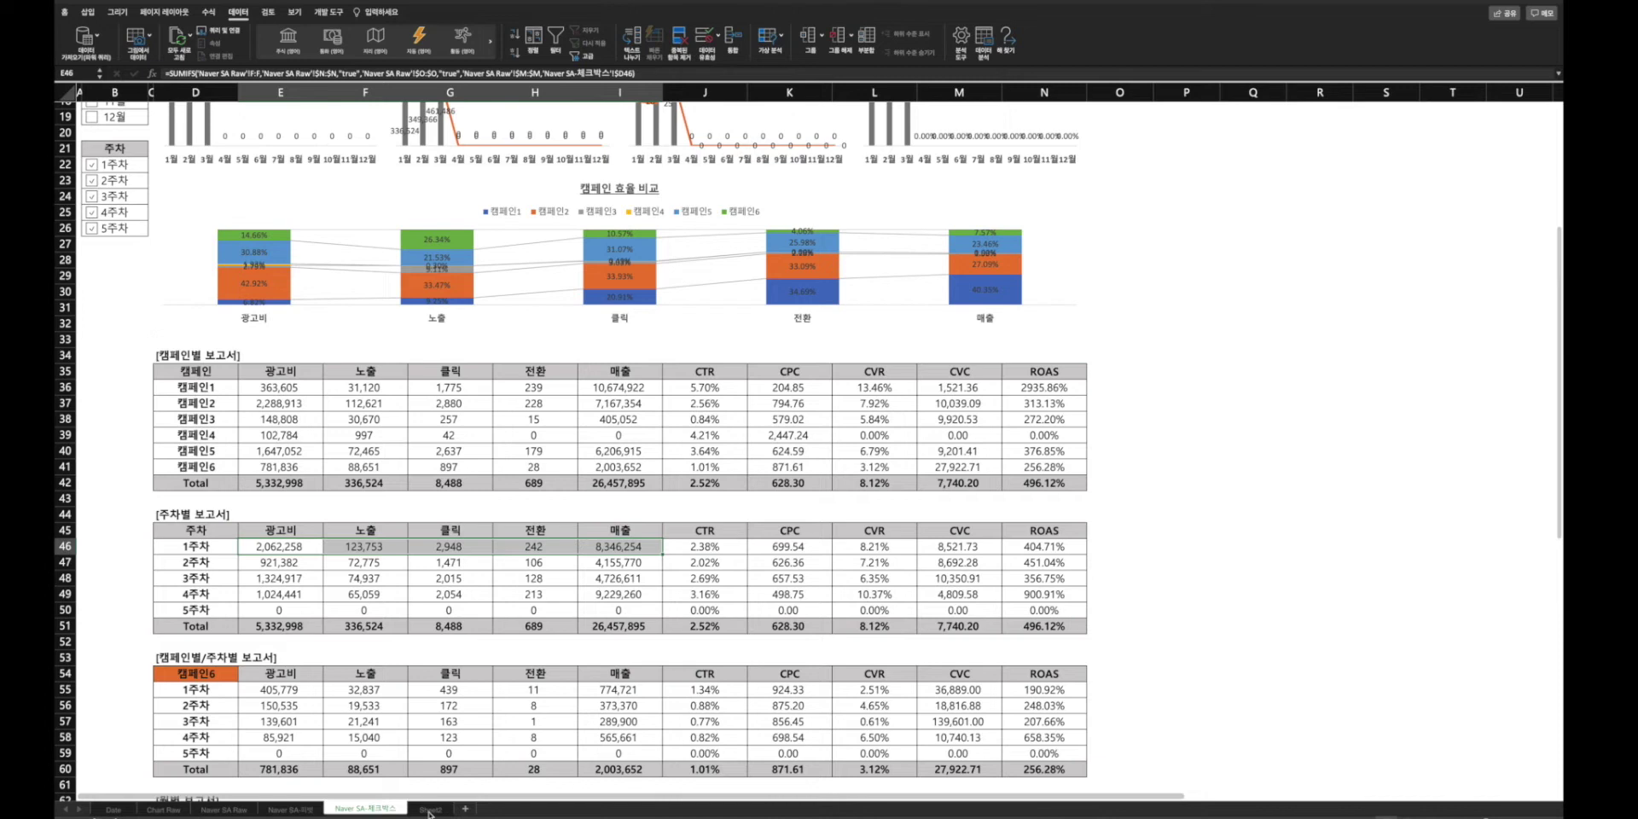
pyautogui.hotkey('ctrl', 'pagedown')
pyautogui.click(456, 337)
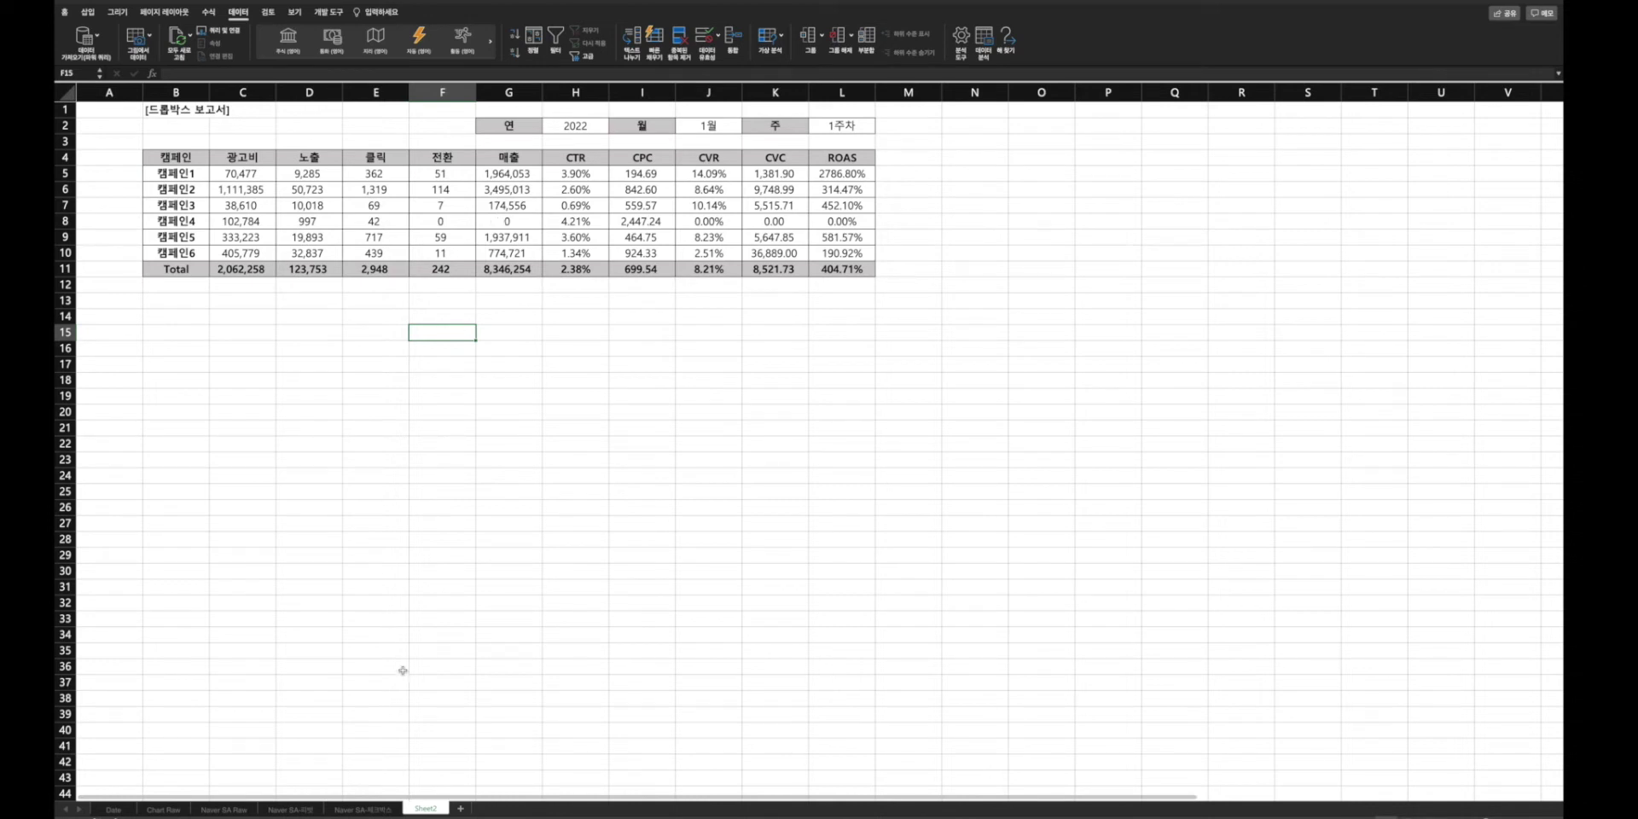
pyautogui.hotkey('ctrl', 'pageup')
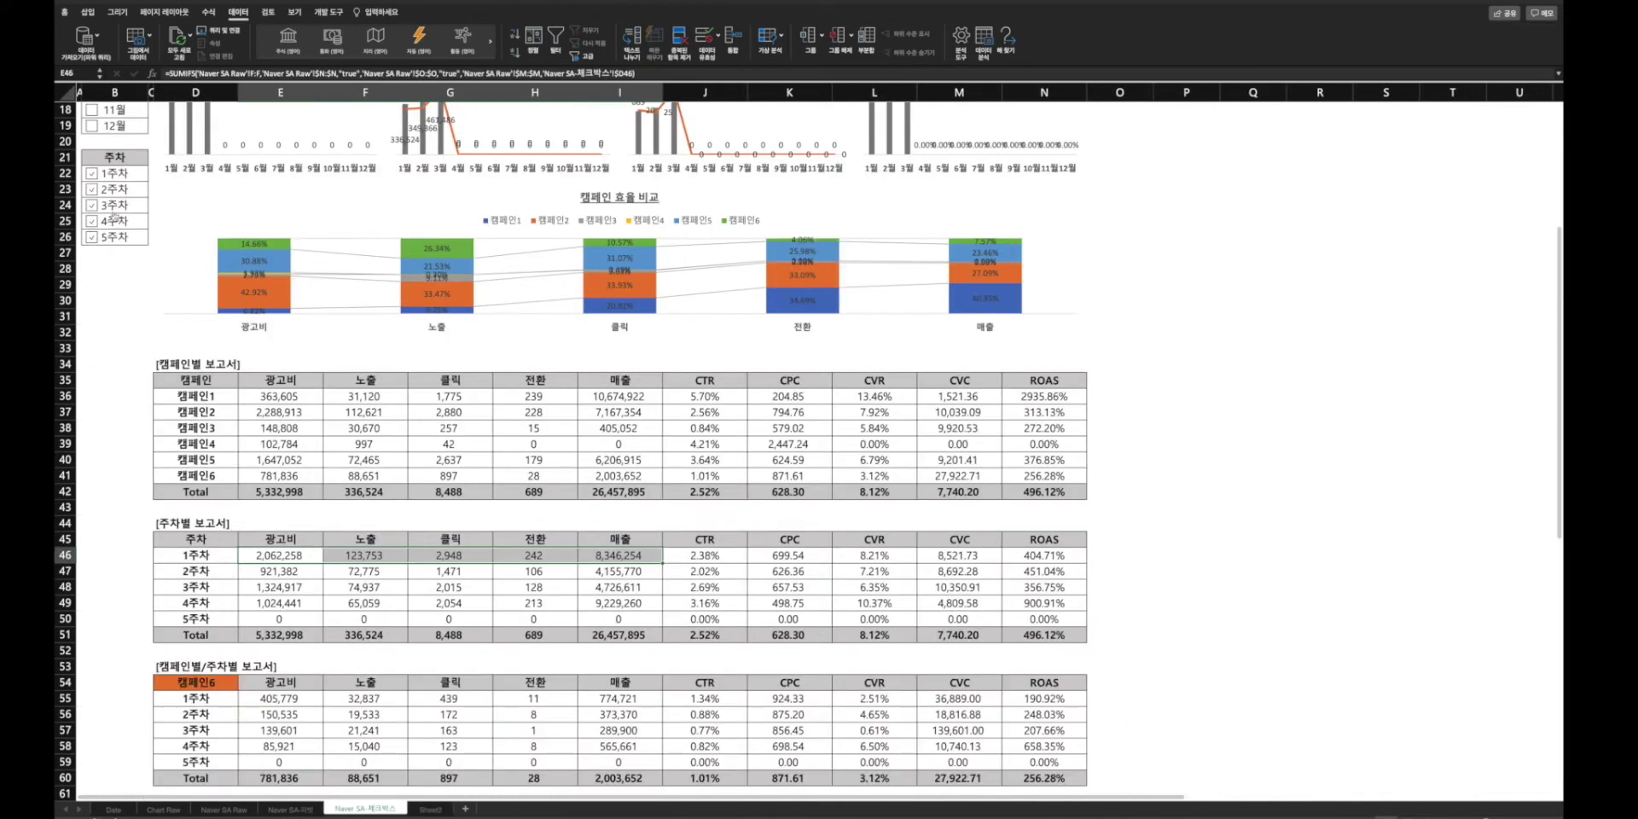
pyautogui.click(429, 810)
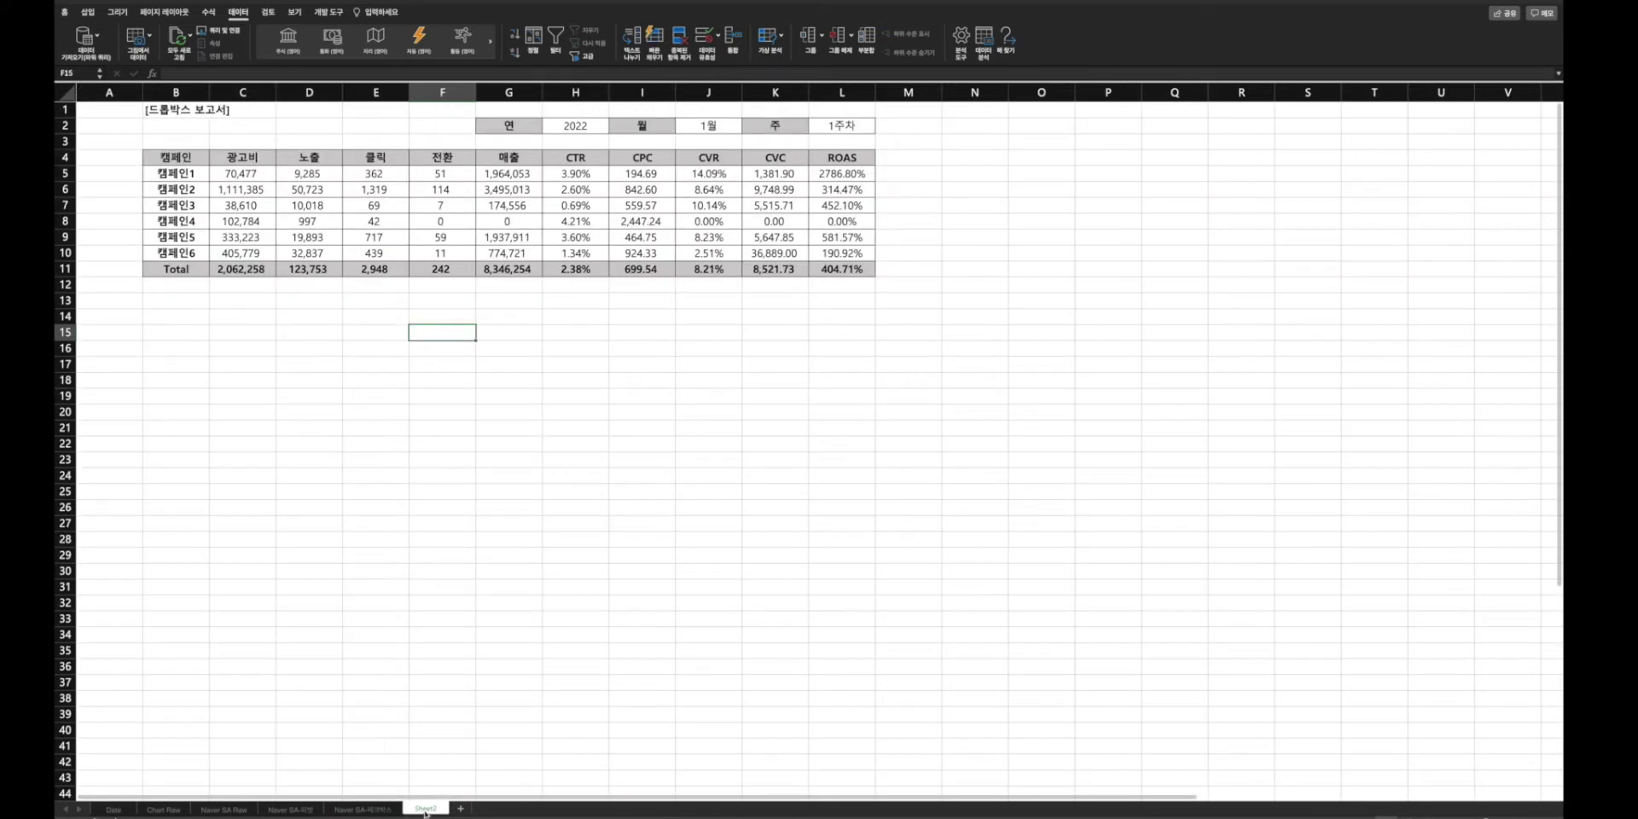
pyautogui.moveTo(828, 127); pyautogui.dragTo(776, 126)
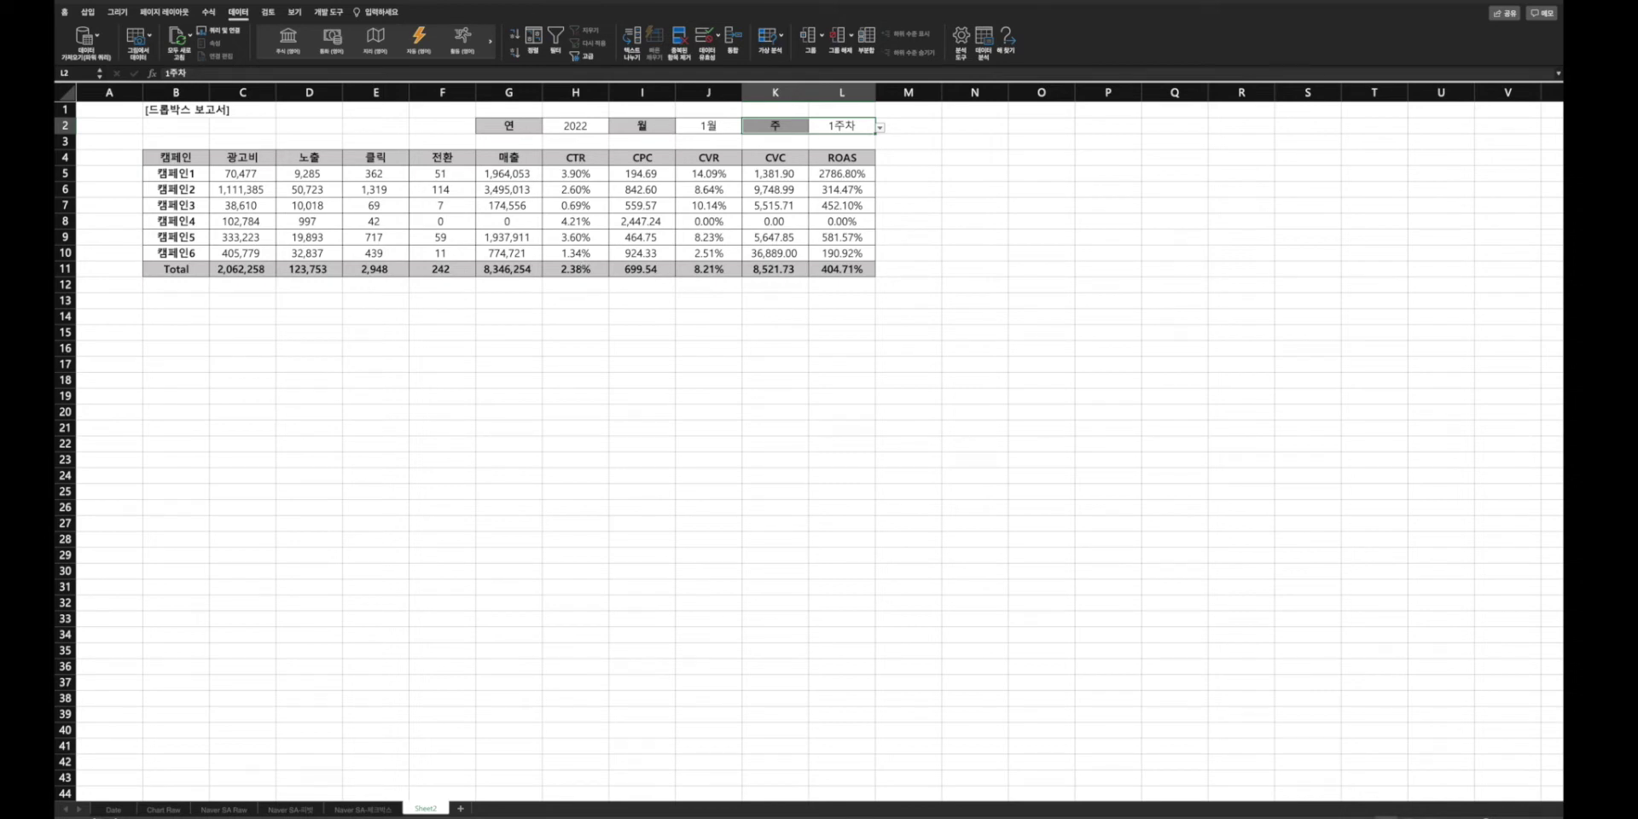
pyautogui.click(641, 253)
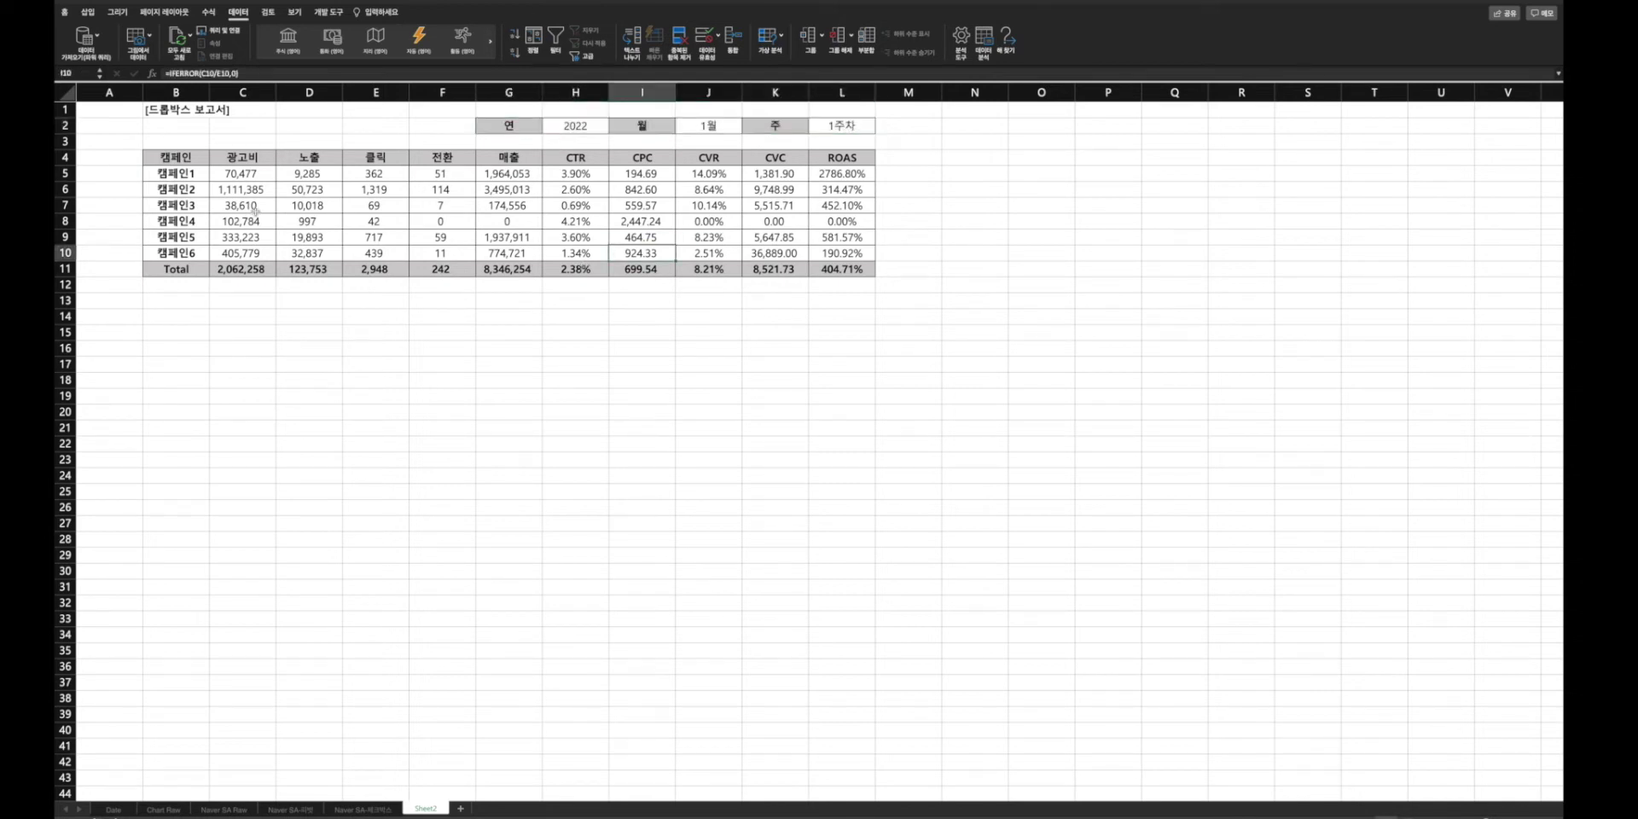
# - Copy the report title from B1 to B13 and change the copy to [임의 기간 보고서]
pyautogui.click(174, 109)
pyautogui.hotkey('ctrl', 'c')
pyautogui.click(186, 302)
pyautogui.hotkey('ctrl', 'v')
pyautogui.doubleClick(154, 300)
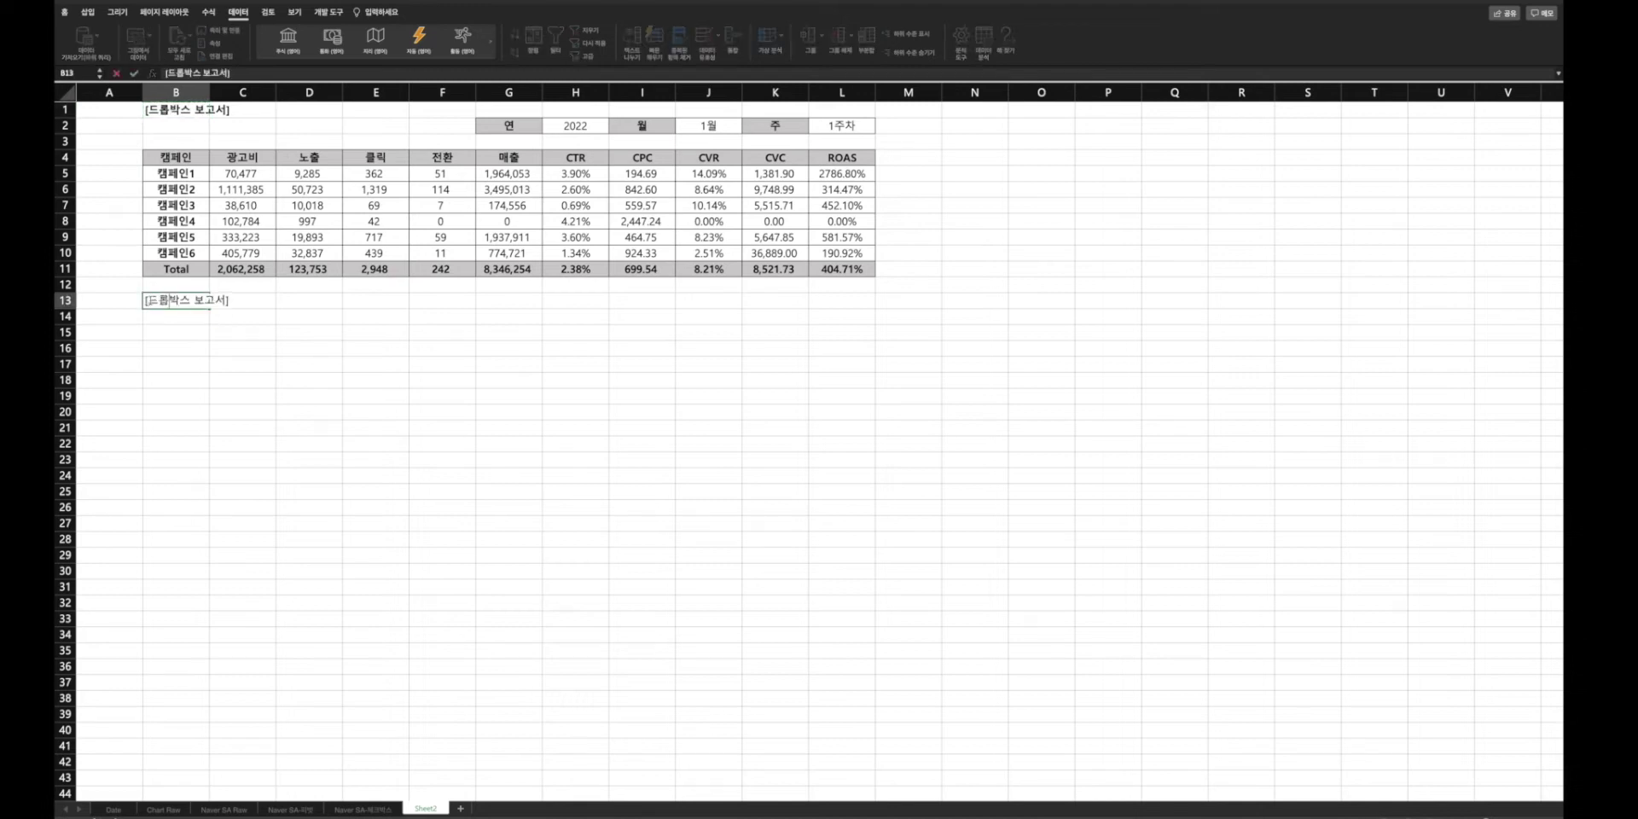
pyautogui.moveTo(150, 300); pyautogui.dragTo(206, 300)
pyautogui.press('BackSpace')
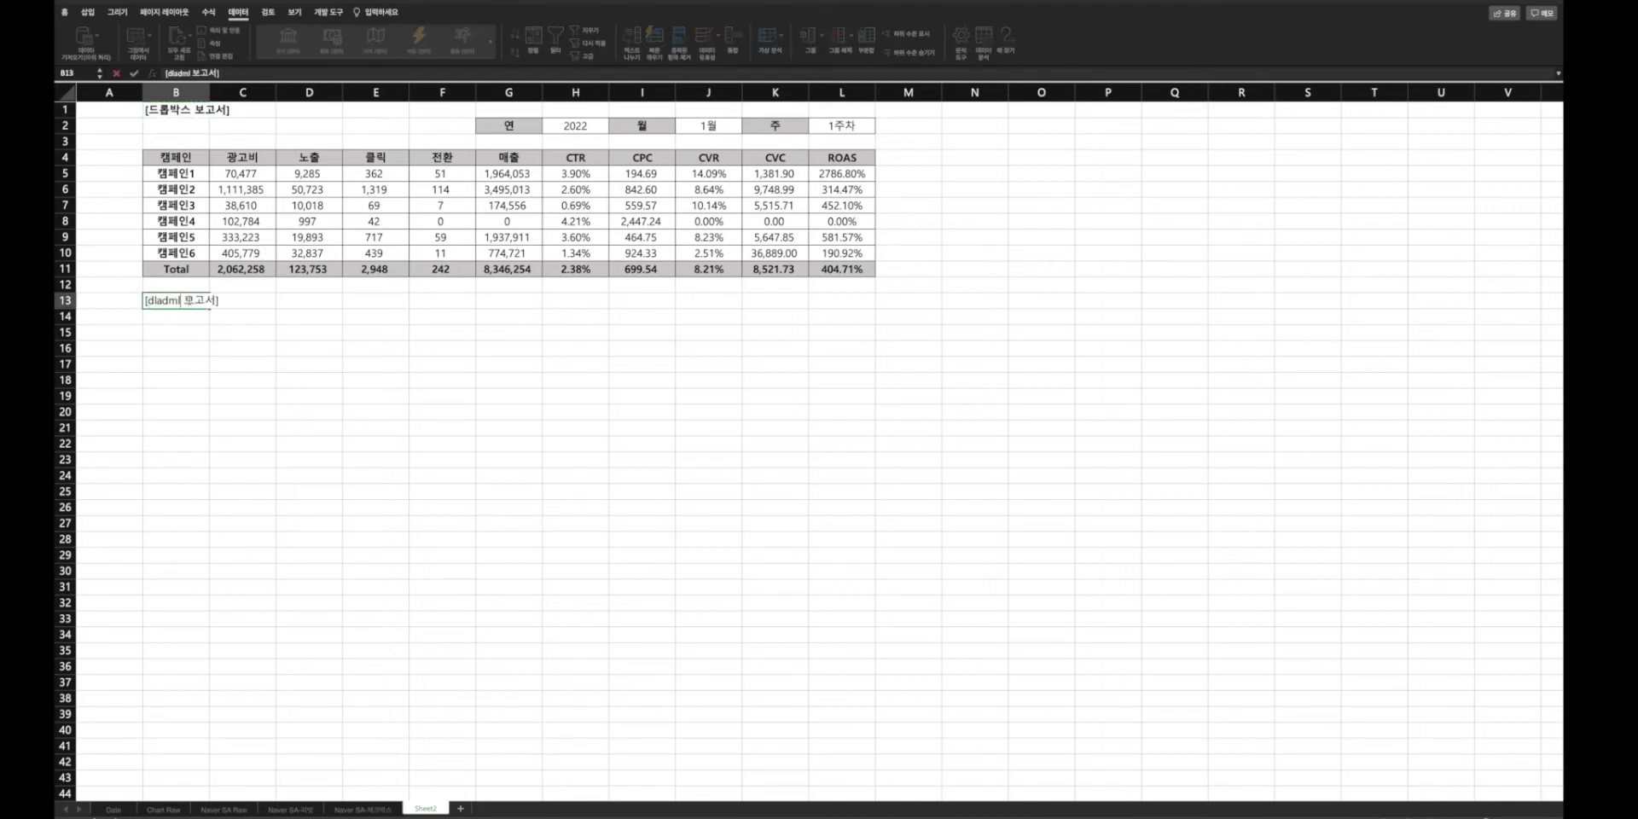
pyautogui.write('임의 기간')
pyautogui.press('Return')
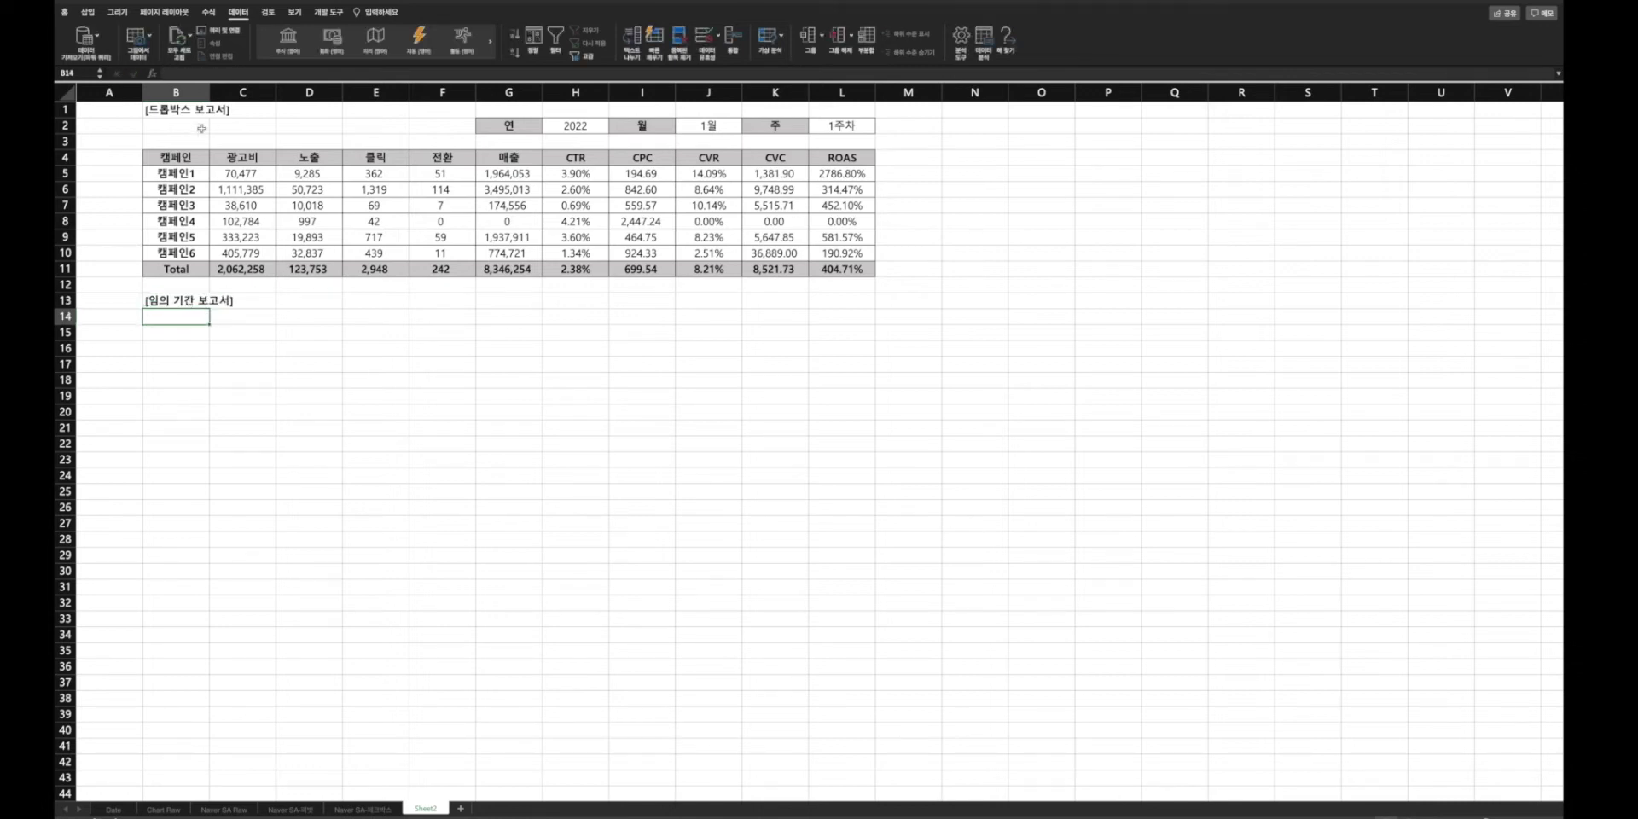
# - Copy the dropdown report table B4:L11 to B17, below the [임의 기간 보고서] title
pyautogui.moveTo(164, 156); pyautogui.dragTo(836, 268)
pyautogui.hotkey('ctrl', 'c')
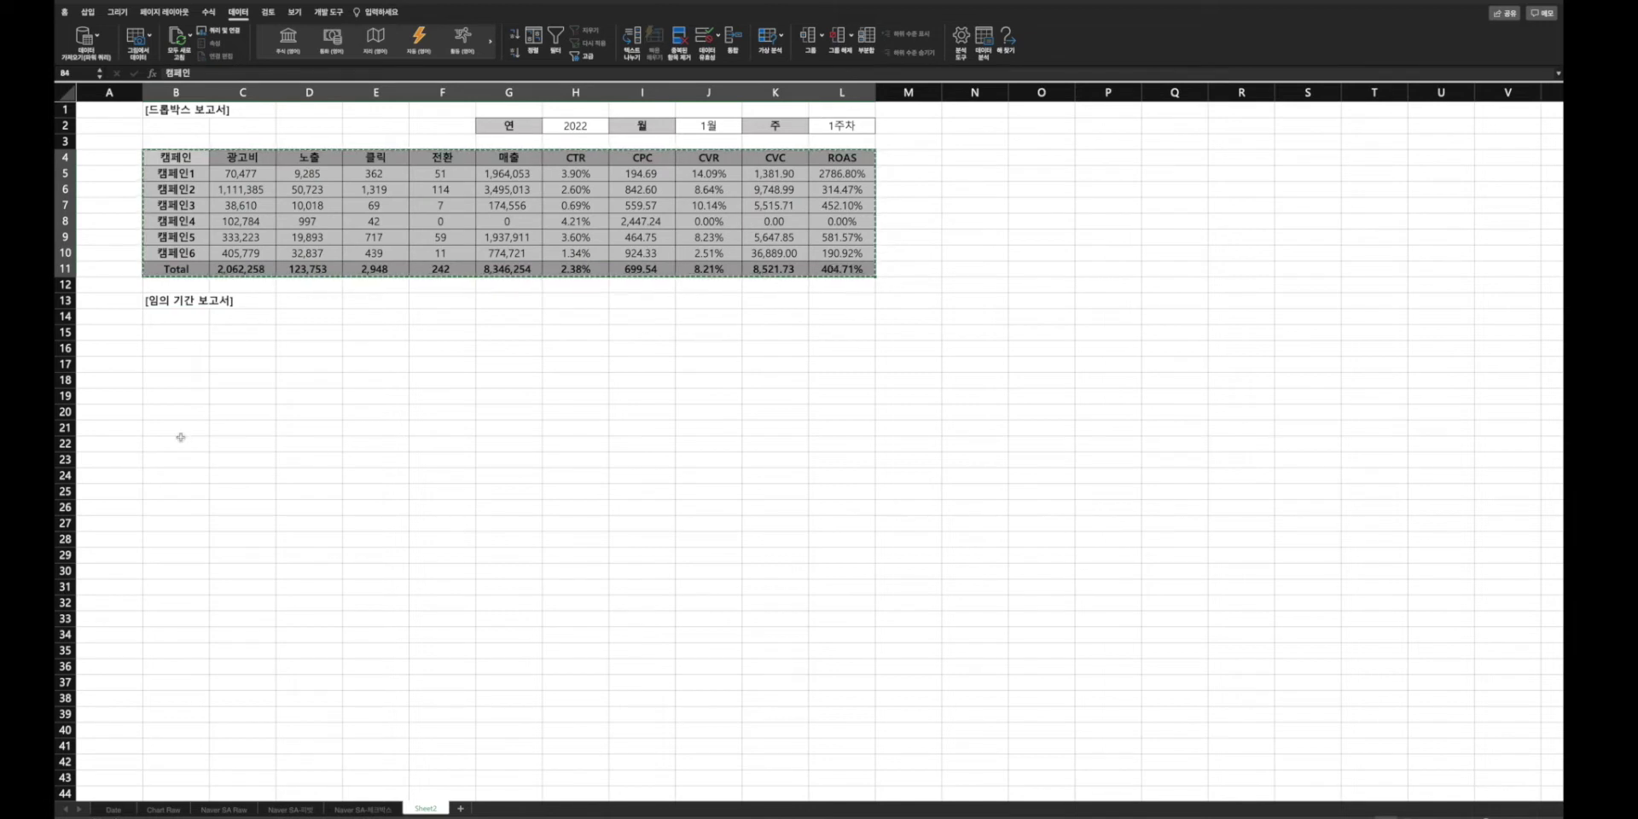
pyautogui.click(171, 349)
pyautogui.click(170, 362)
pyautogui.hotkey('ctrl', 'v')
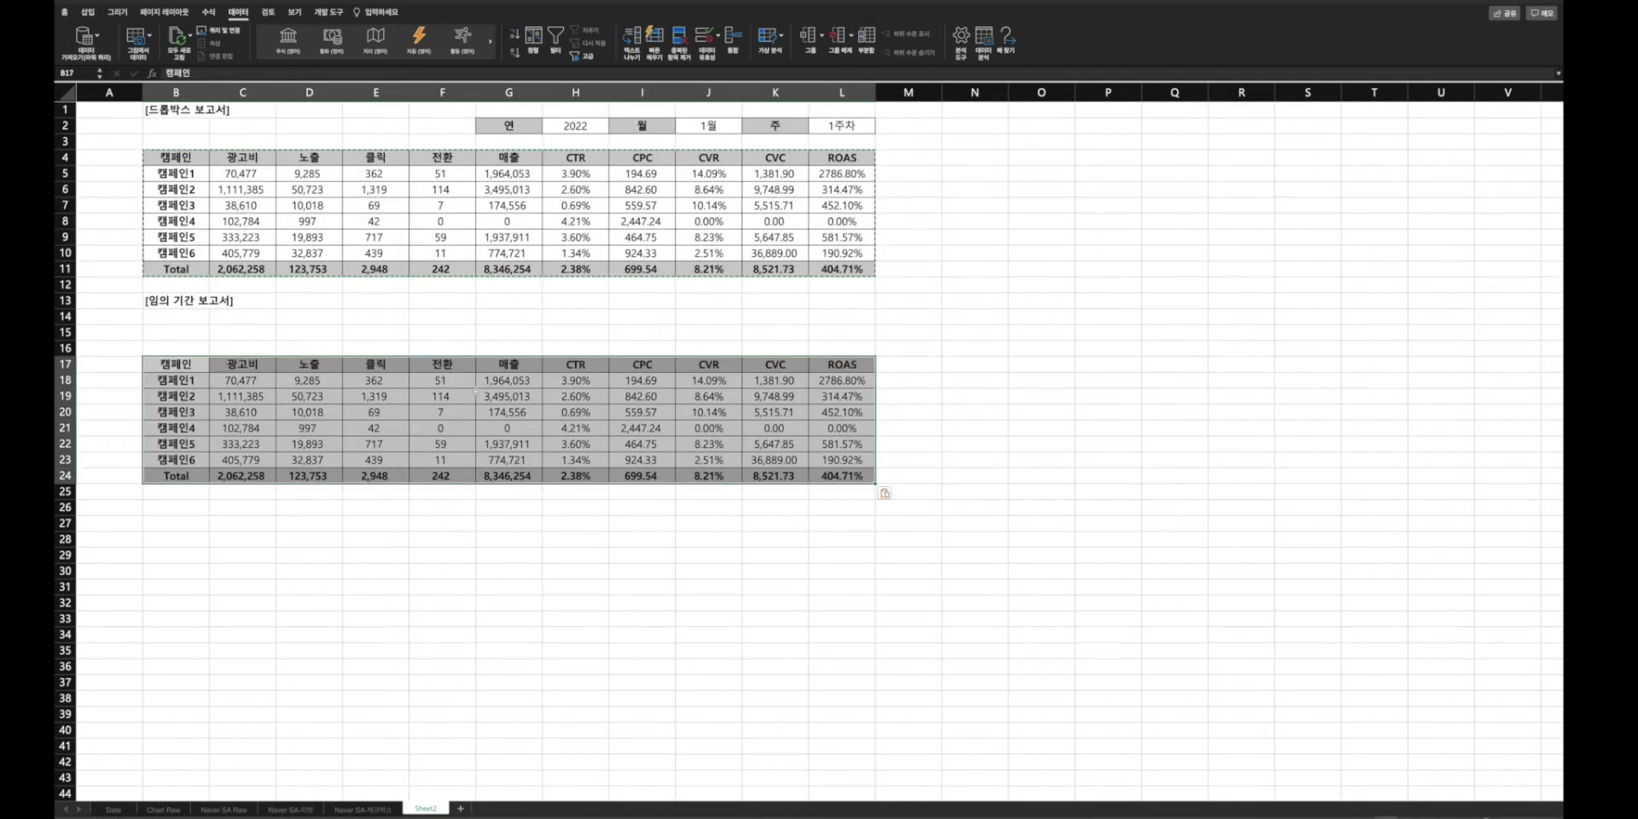
pyautogui.moveTo(654, 125); pyautogui.dragTo(842, 126)
pyautogui.hotkey('ctrl', 'c')
pyautogui.click(651, 329)
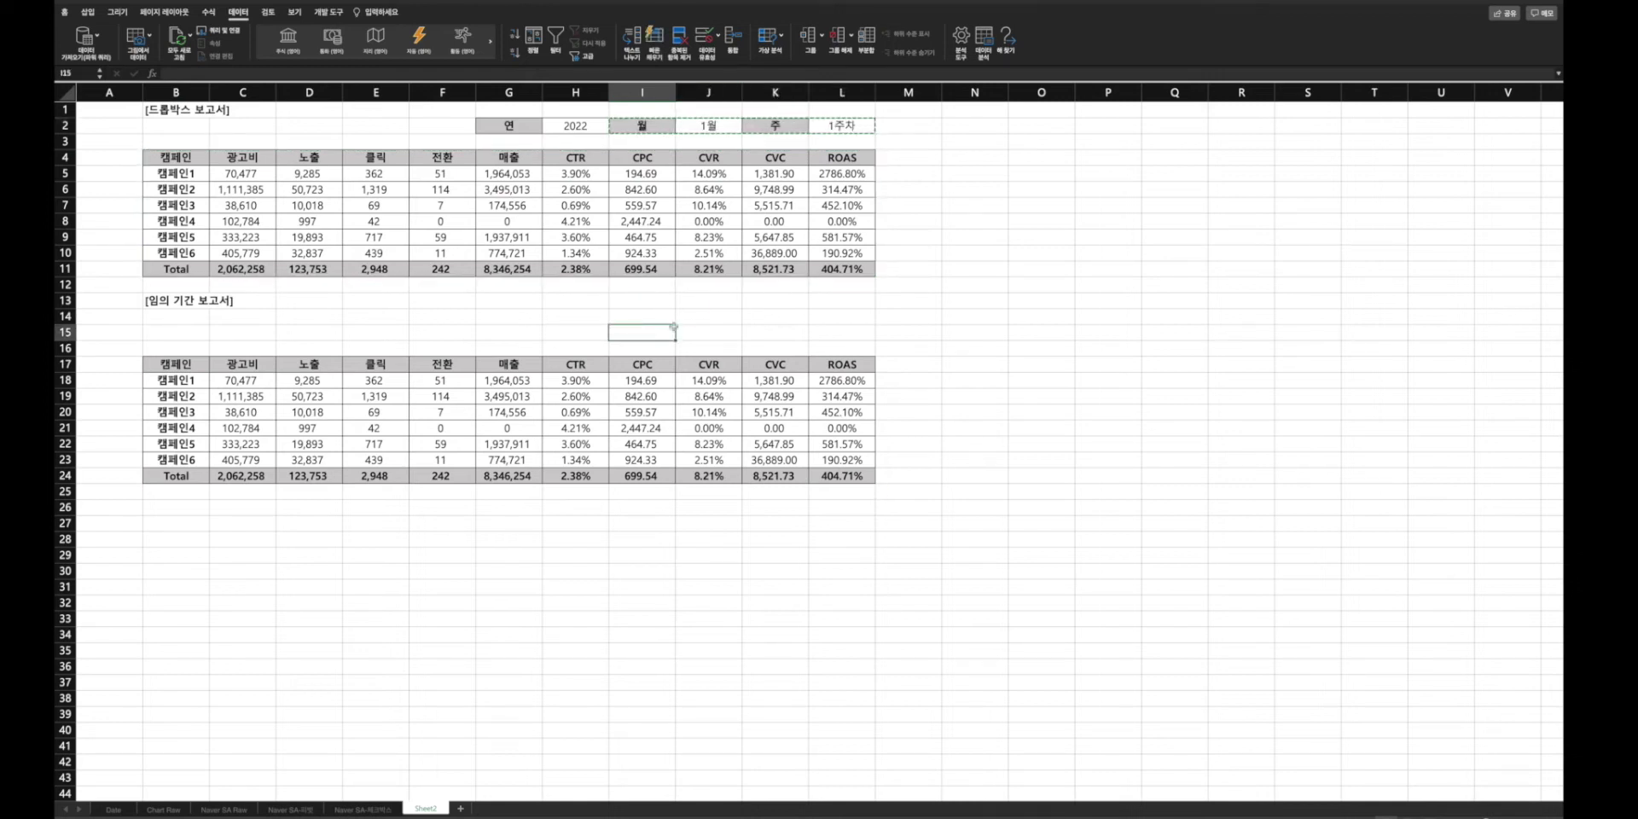
# - Add cell borders to I15:L15 above the custom-period table
pyautogui.moveTo(652, 330); pyautogui.dragTo(857, 335)
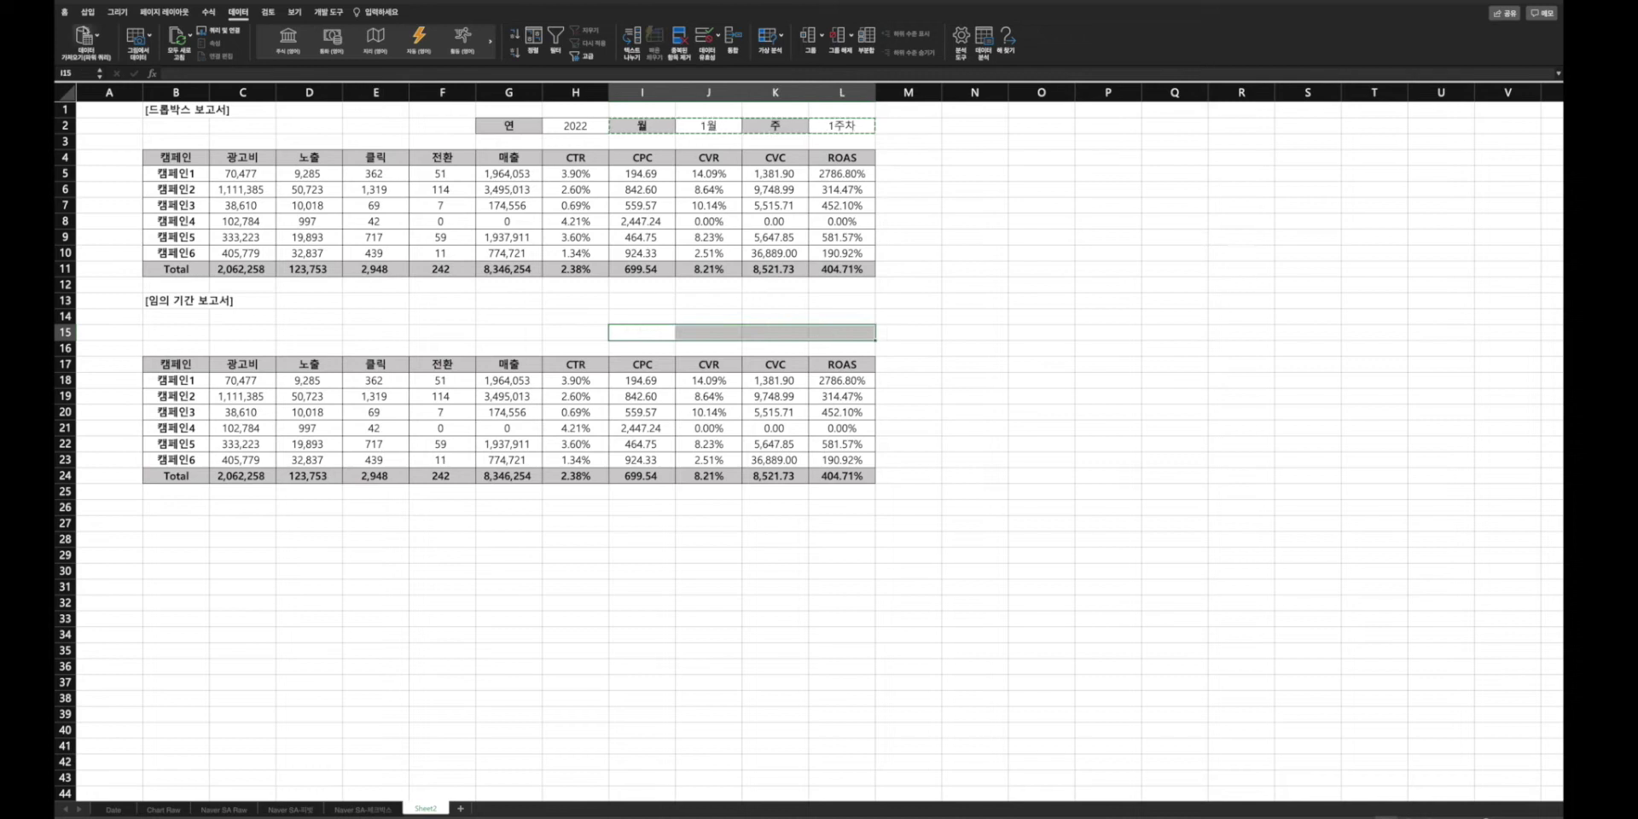
pyautogui.click(64, 12)
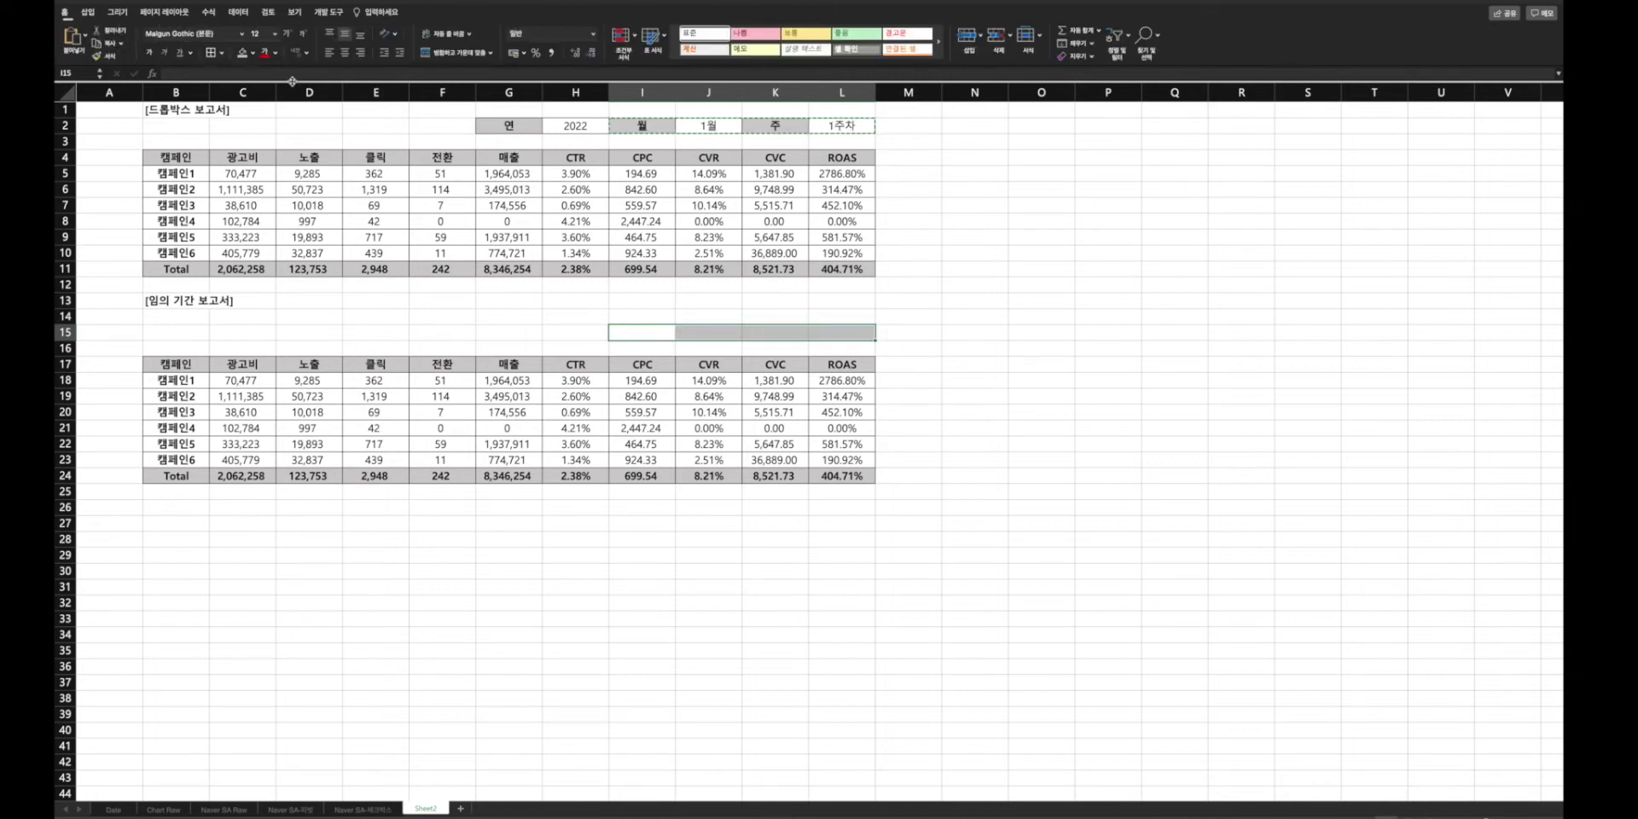
pyautogui.click(210, 52)
# - Enter the labels 시작일 in I15 and 종료일 in K15
pyautogui.click(656, 332)
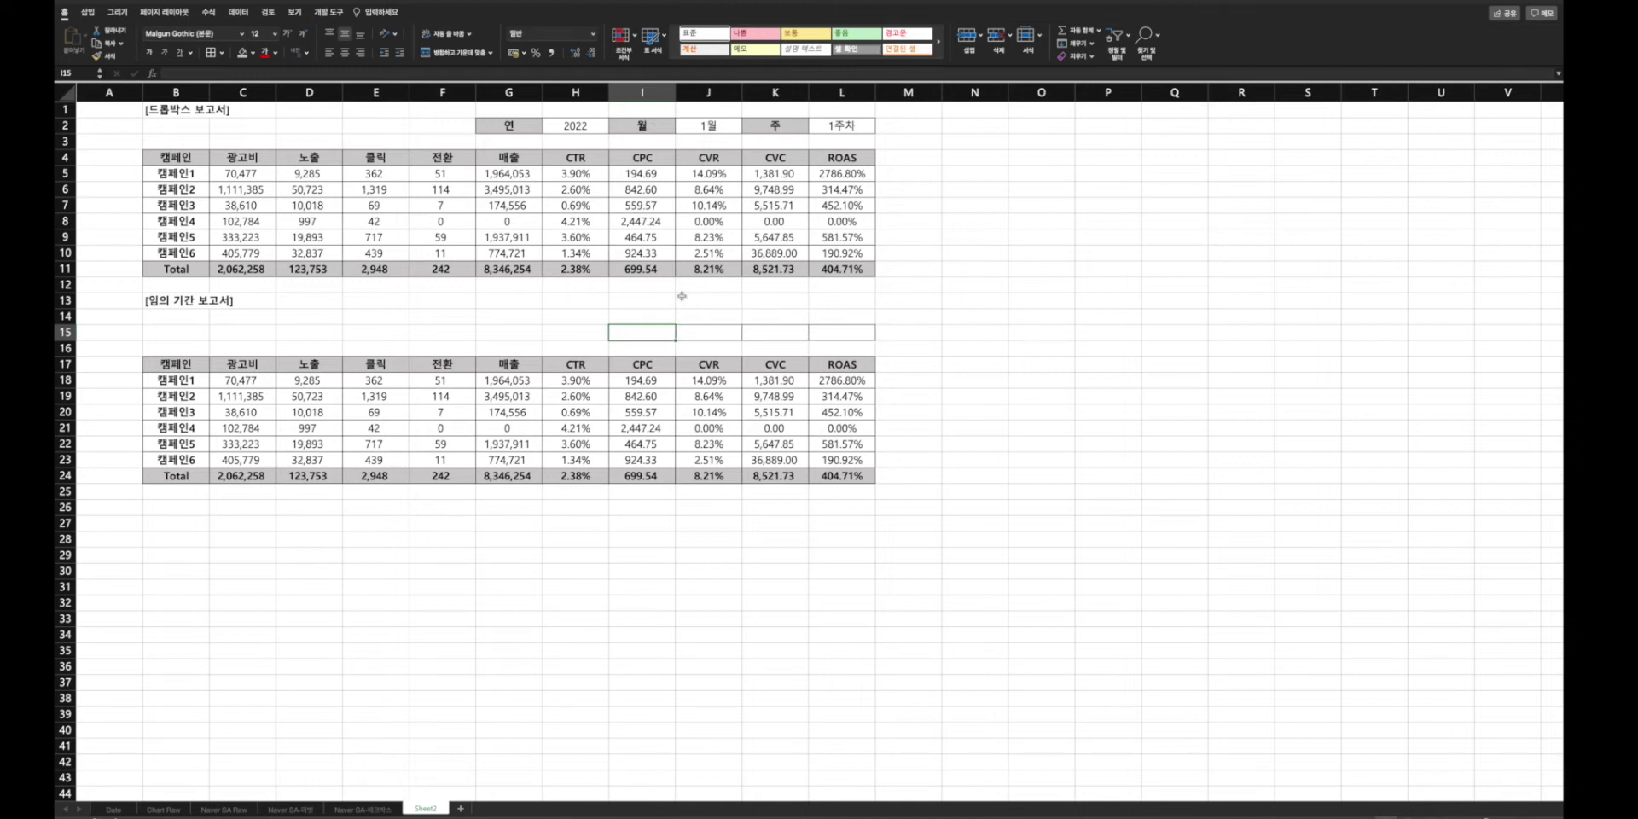
pyautogui.write('시작일')
pyautogui.press('Tab')
pyautogui.press('Tab')
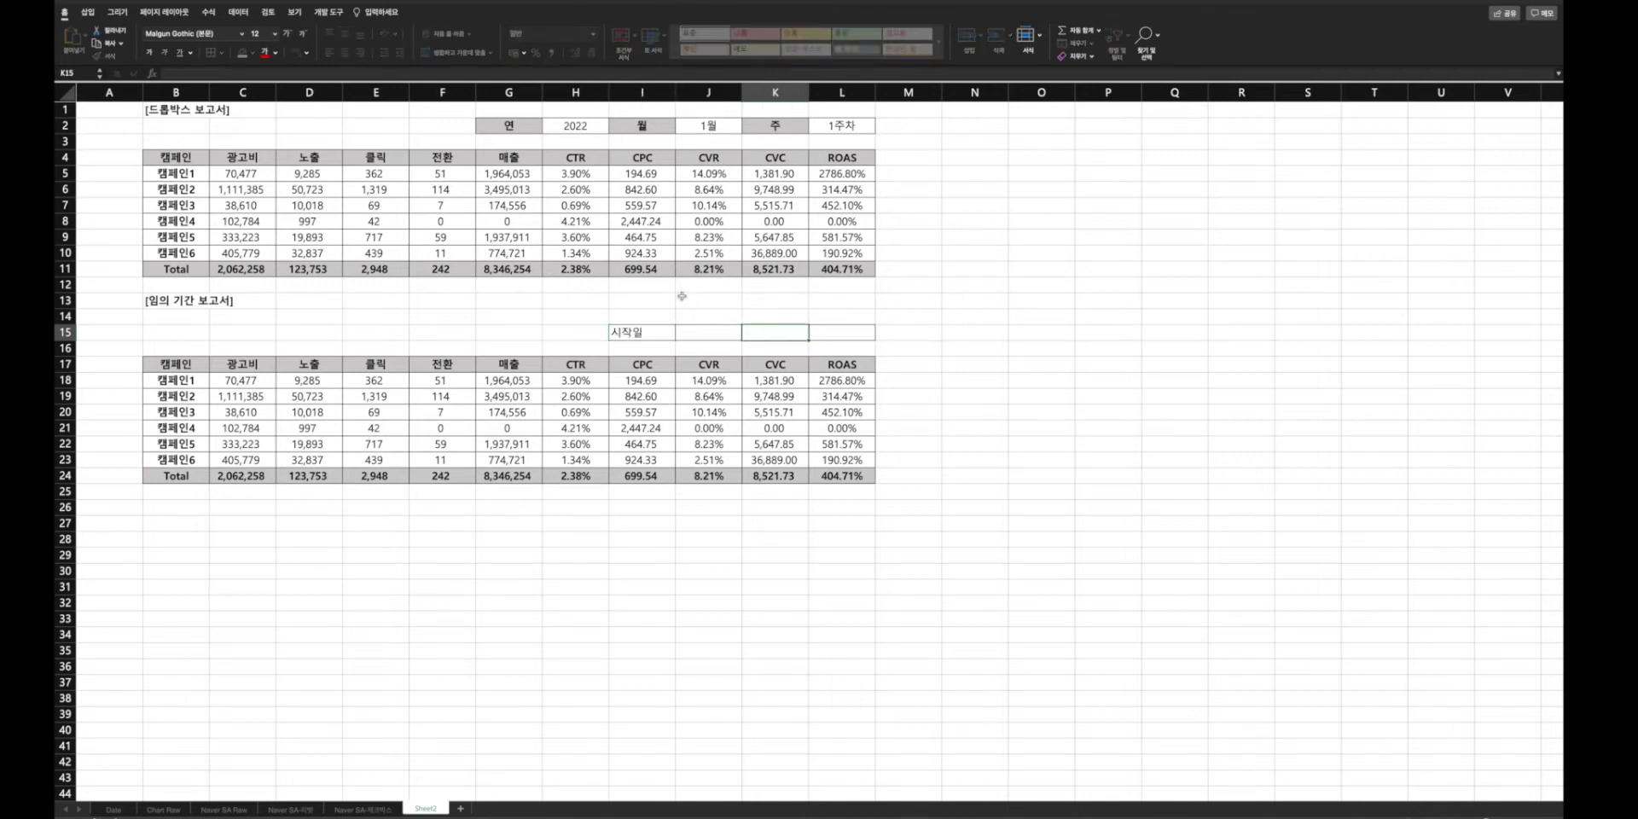
pyautogui.write('종료일')
pyautogui.press('Return')
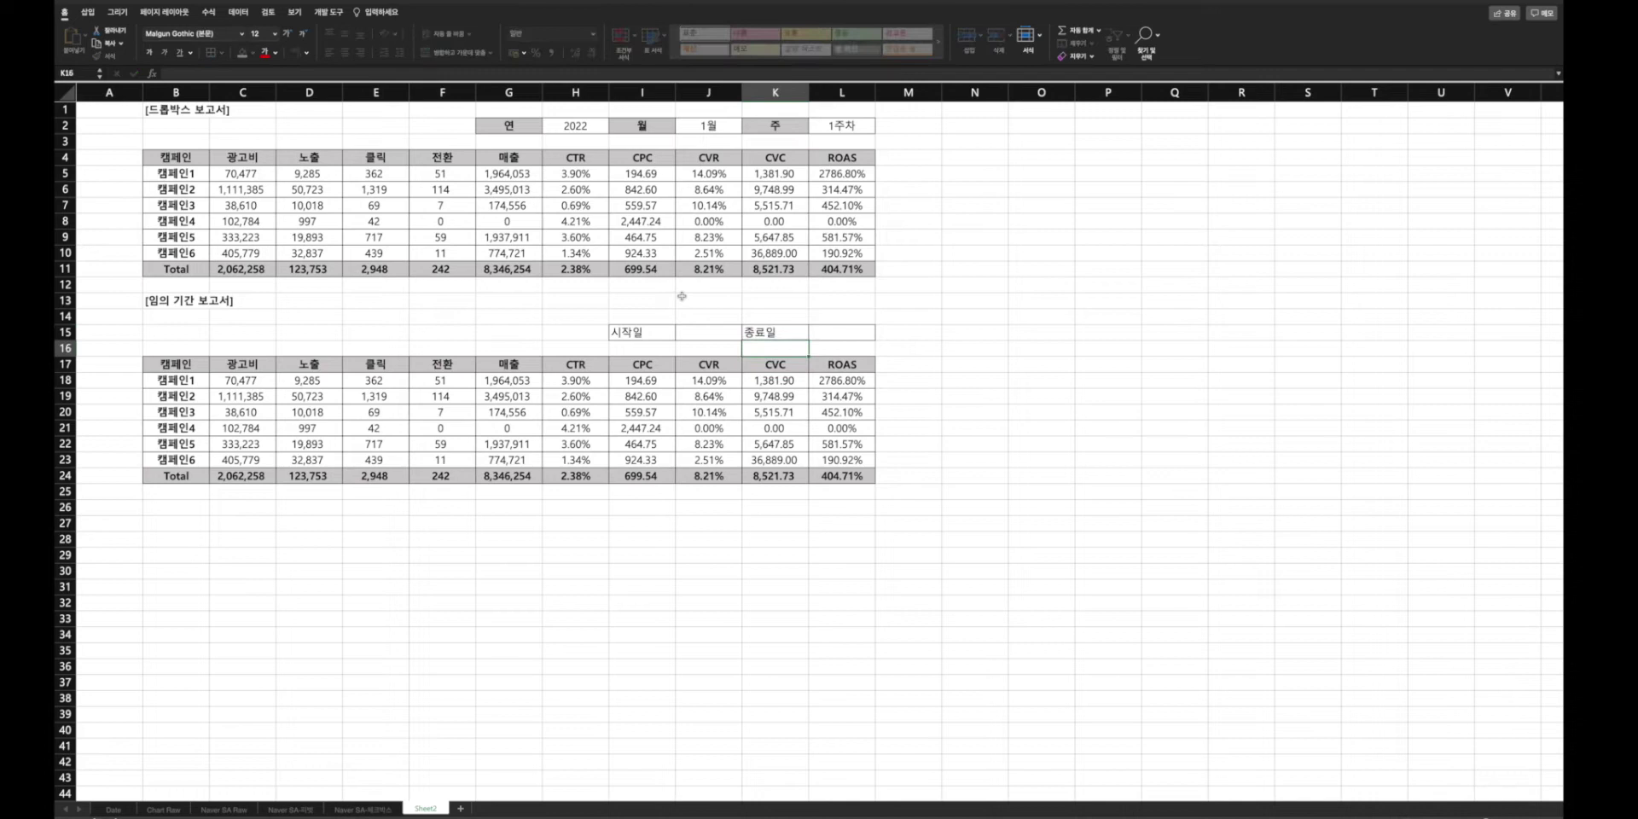
# - Center the contents of the date row I15:L15 horizontally
pyautogui.click(650, 333)
pyautogui.keyDown('ctrl'); pyautogui.click(764, 333); pyautogui.keyUp('ctrl')
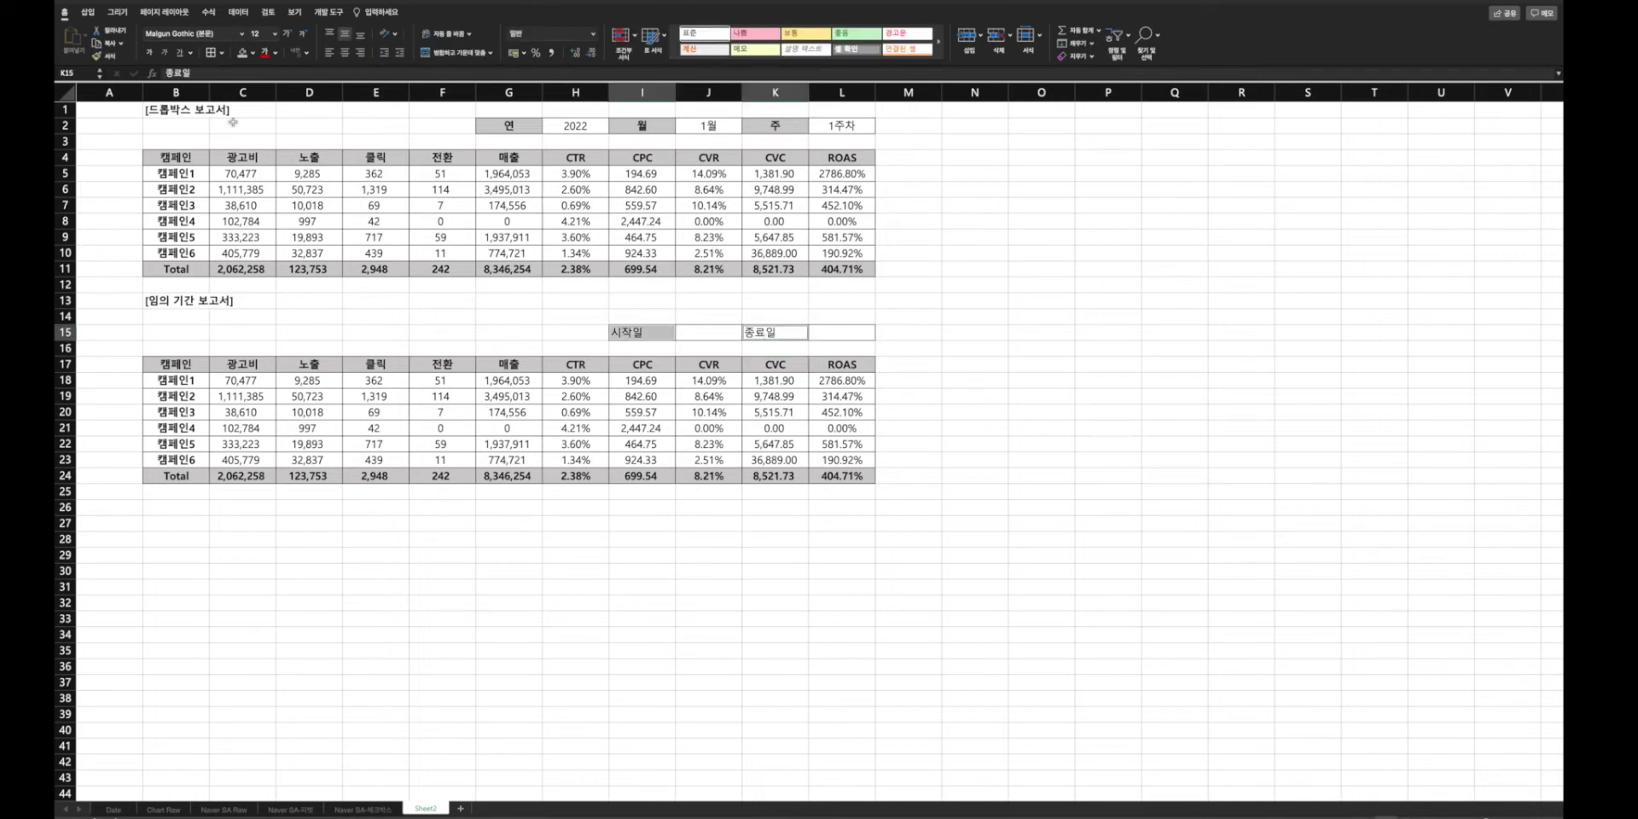
pyautogui.moveTo(641, 332); pyautogui.dragTo(842, 332)
pyautogui.click(345, 52)
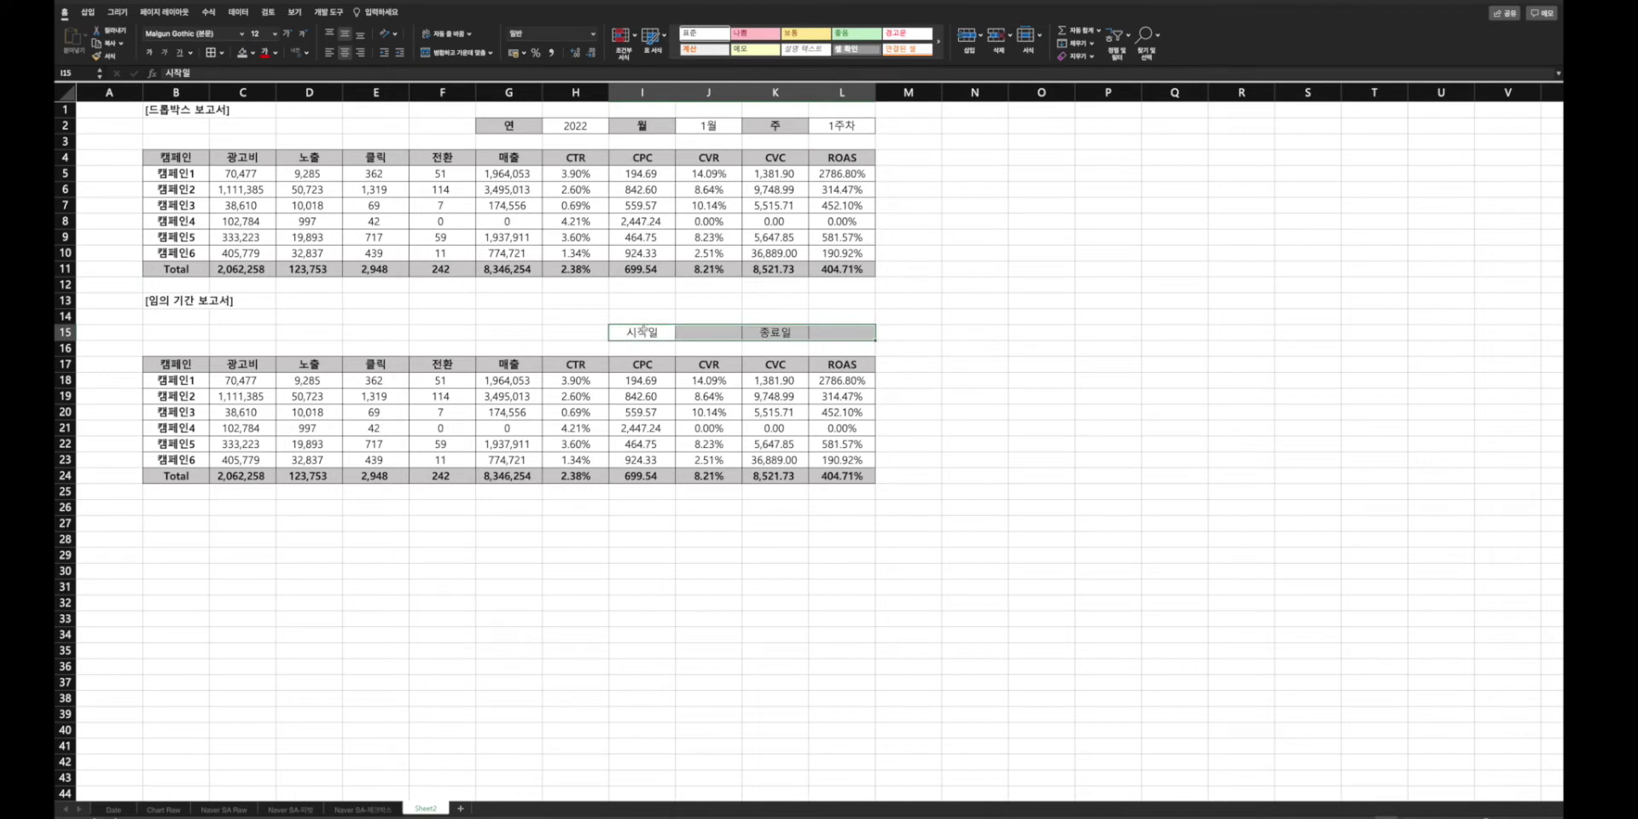
# - Make the 시작일 and 종료일 labels in I15 and K15 bold with the grey header fill
pyautogui.click(643, 332)
pyautogui.keyDown('ctrl'); pyautogui.click(763, 333); pyautogui.keyUp('ctrl')
pyautogui.click(150, 52)
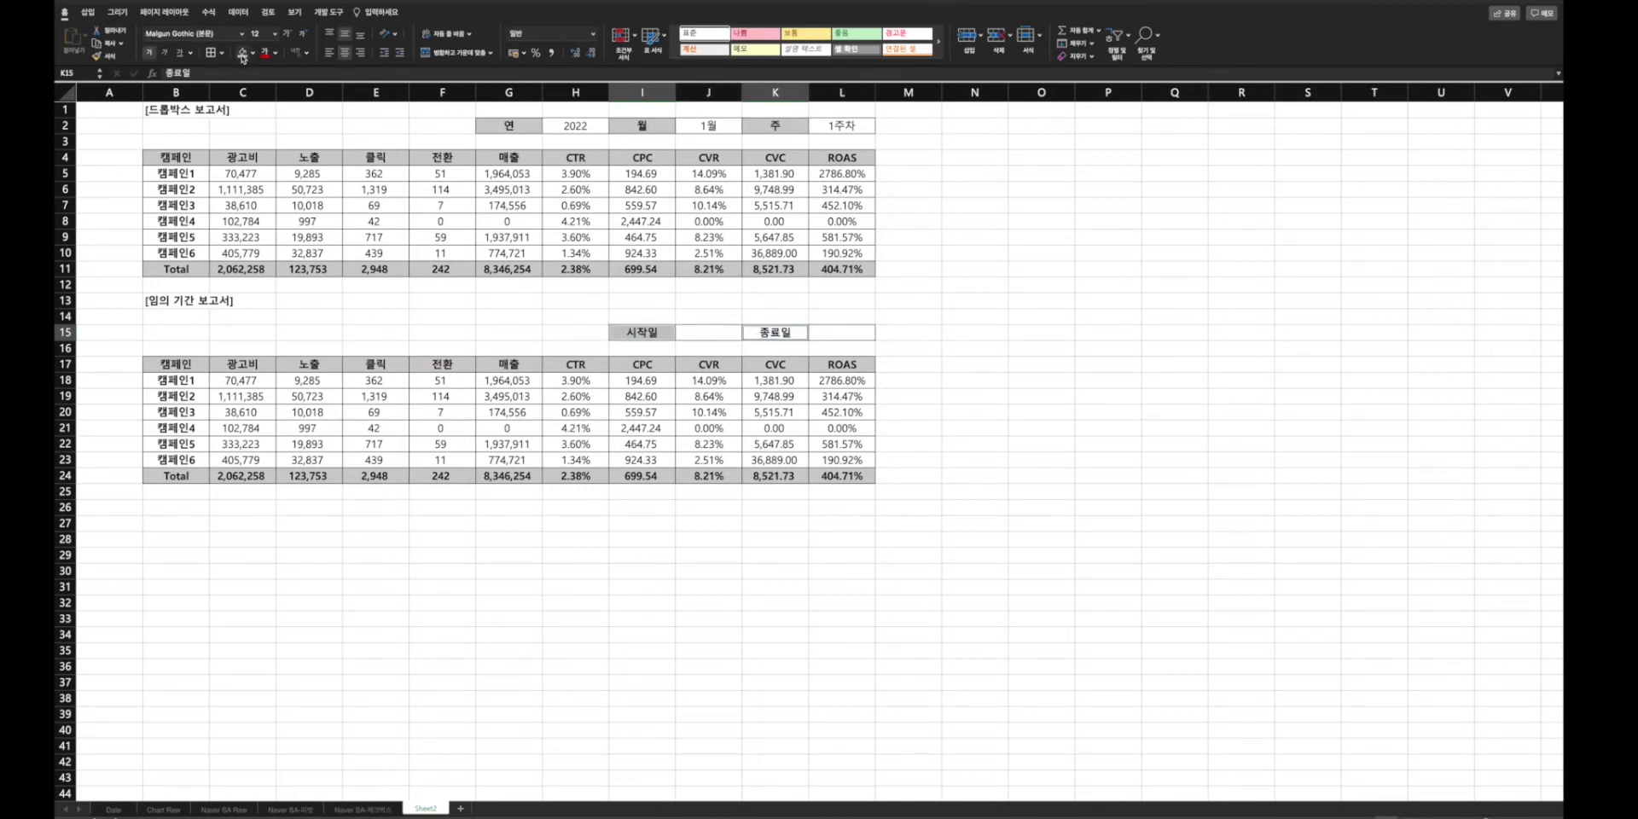
pyautogui.click(242, 52)
pyautogui.click(962, 366)
# - Format the input cells J15 and L15 as dates of type *2012.3.14, keeping the Korean locale
pyautogui.click(717, 337)
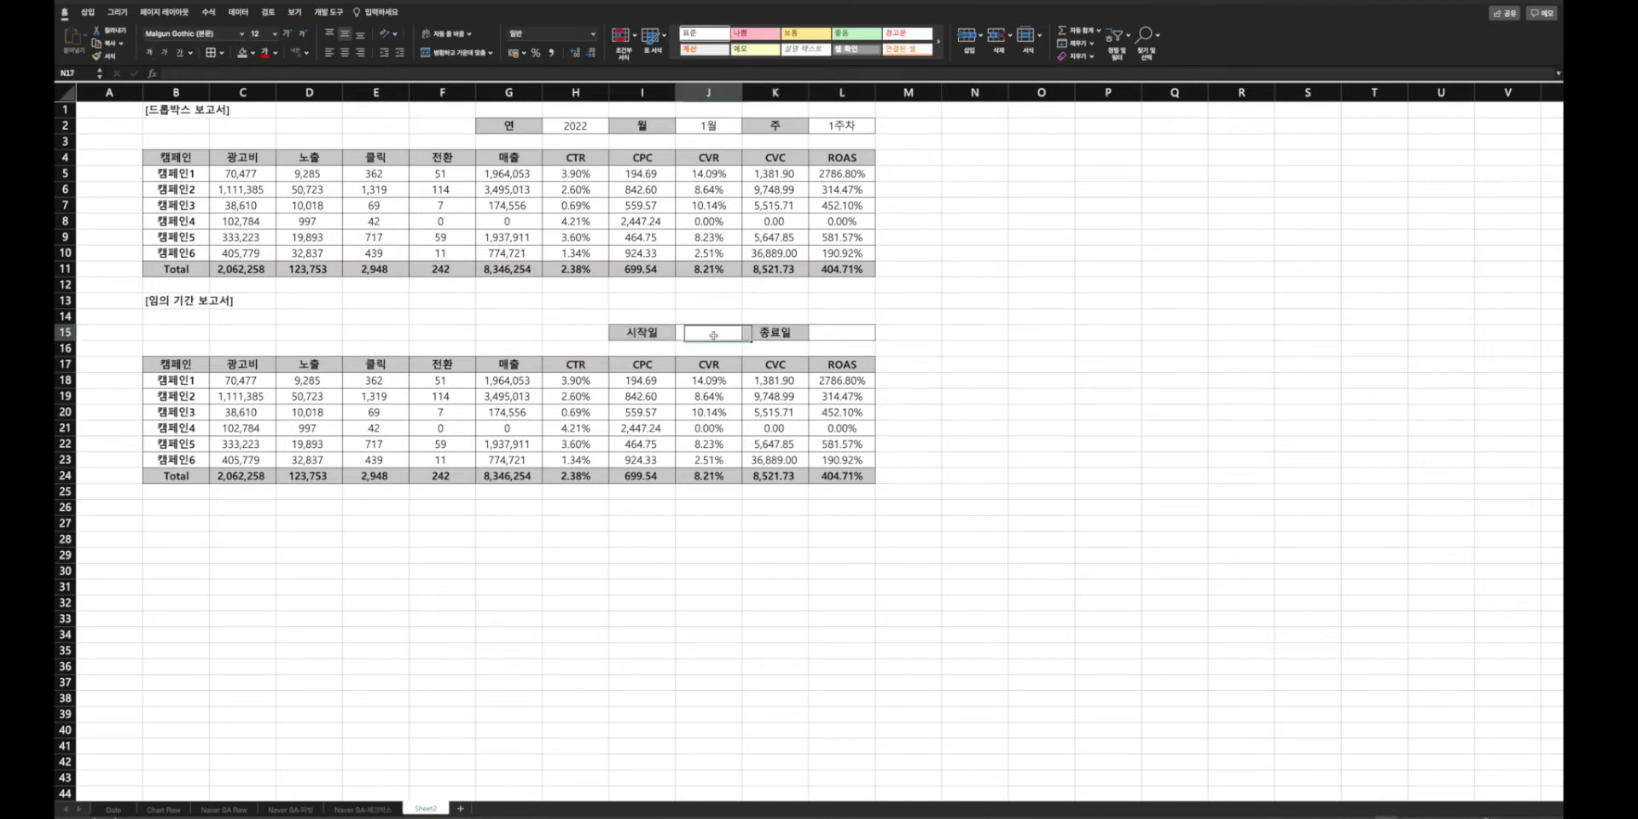
pyautogui.keyDown('ctrl'); pyautogui.click(841, 334); pyautogui.keyUp('ctrl')
pyautogui.rightClick(841, 333)
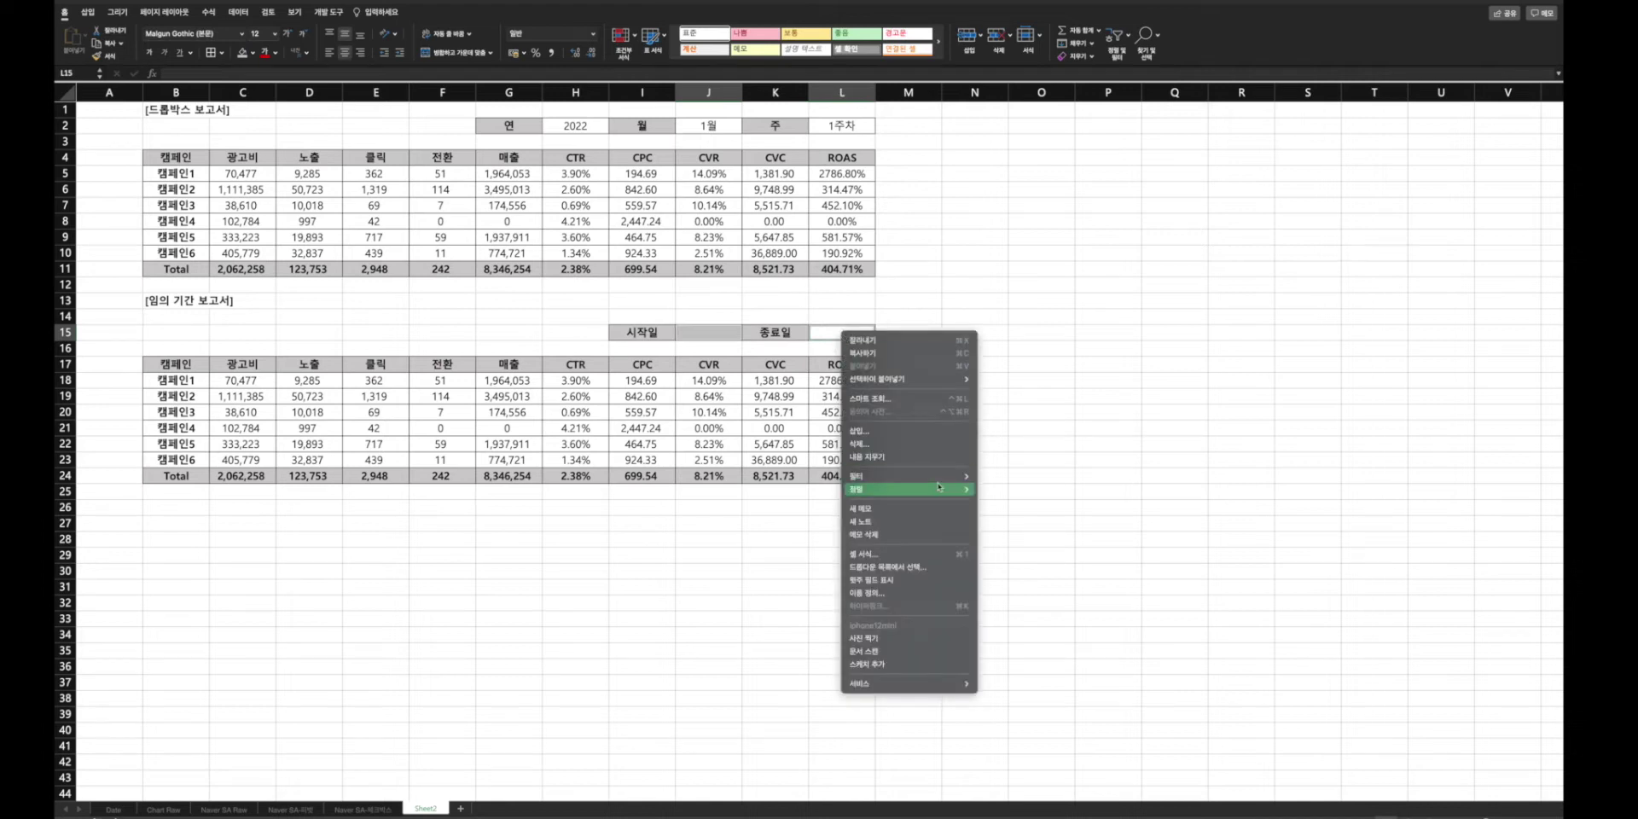
pyautogui.click(917, 555)
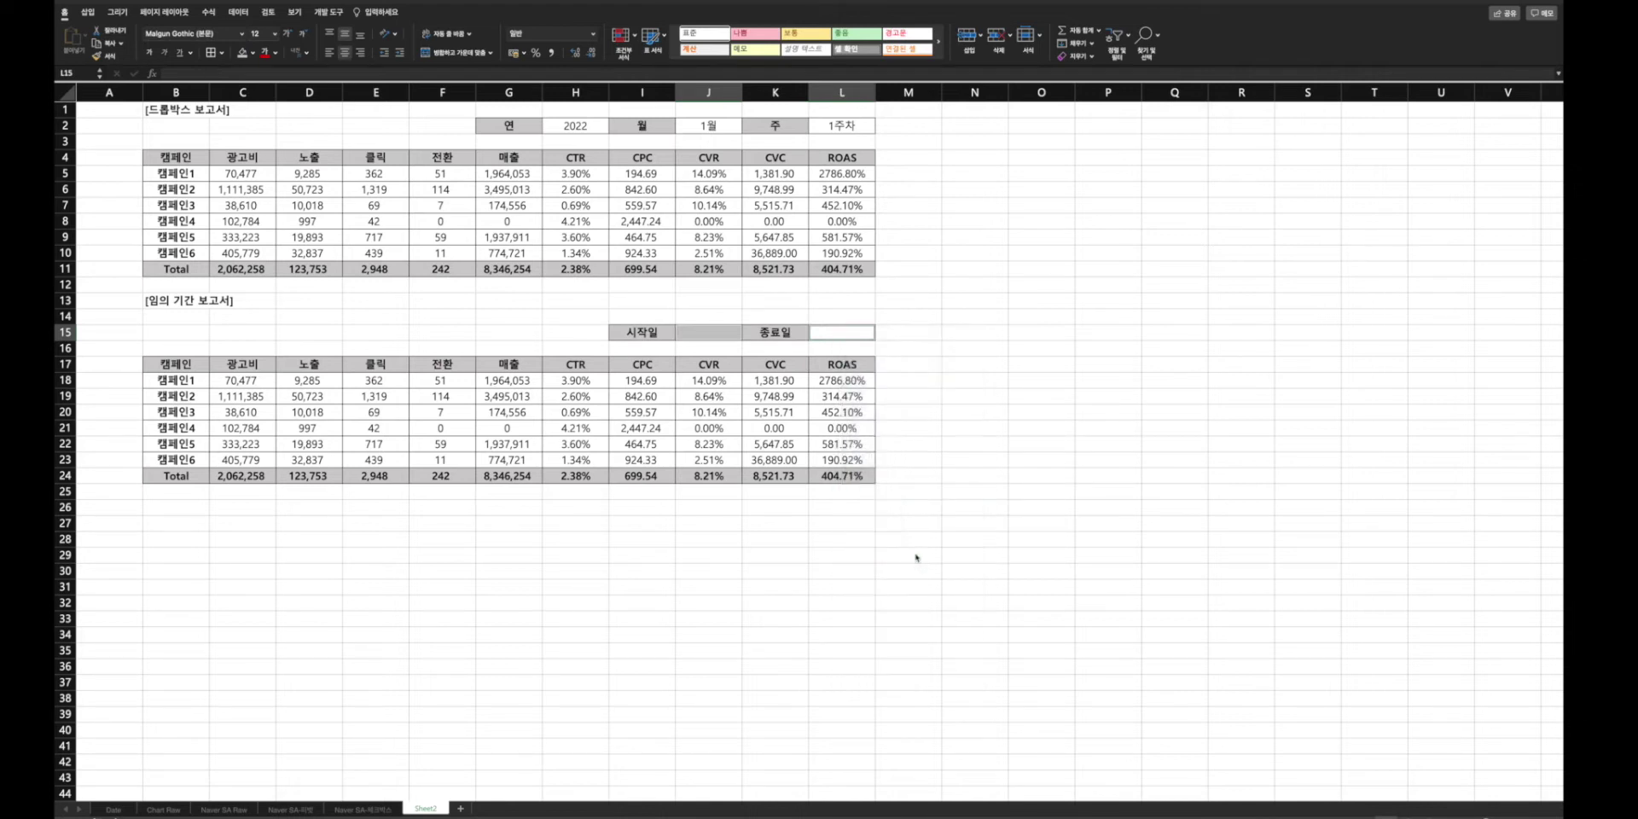
pyautogui.click(775, 482)
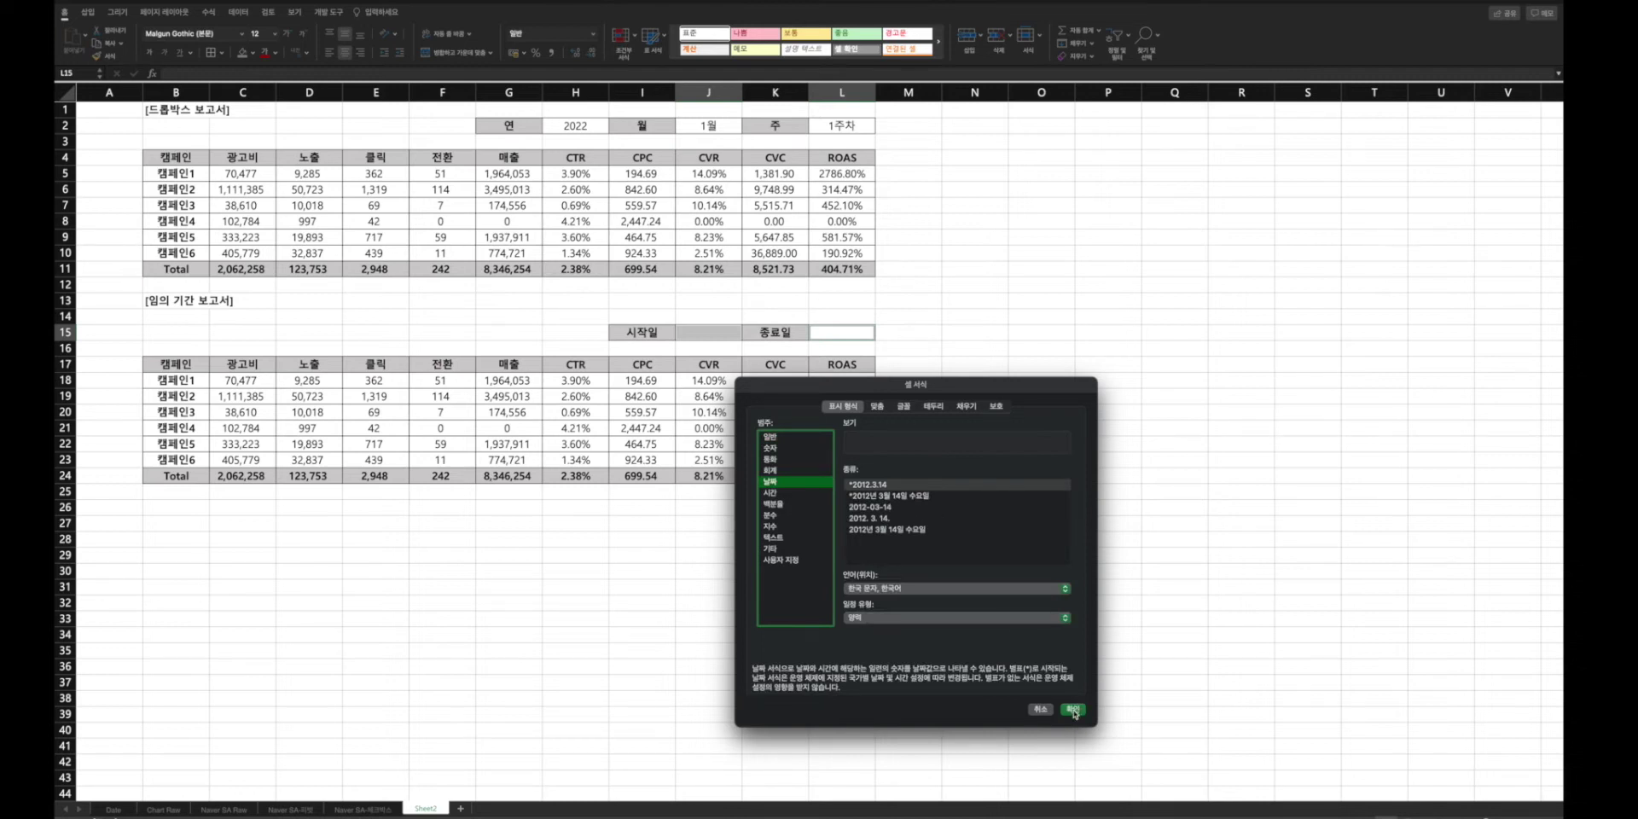
pyautogui.click(910, 588)
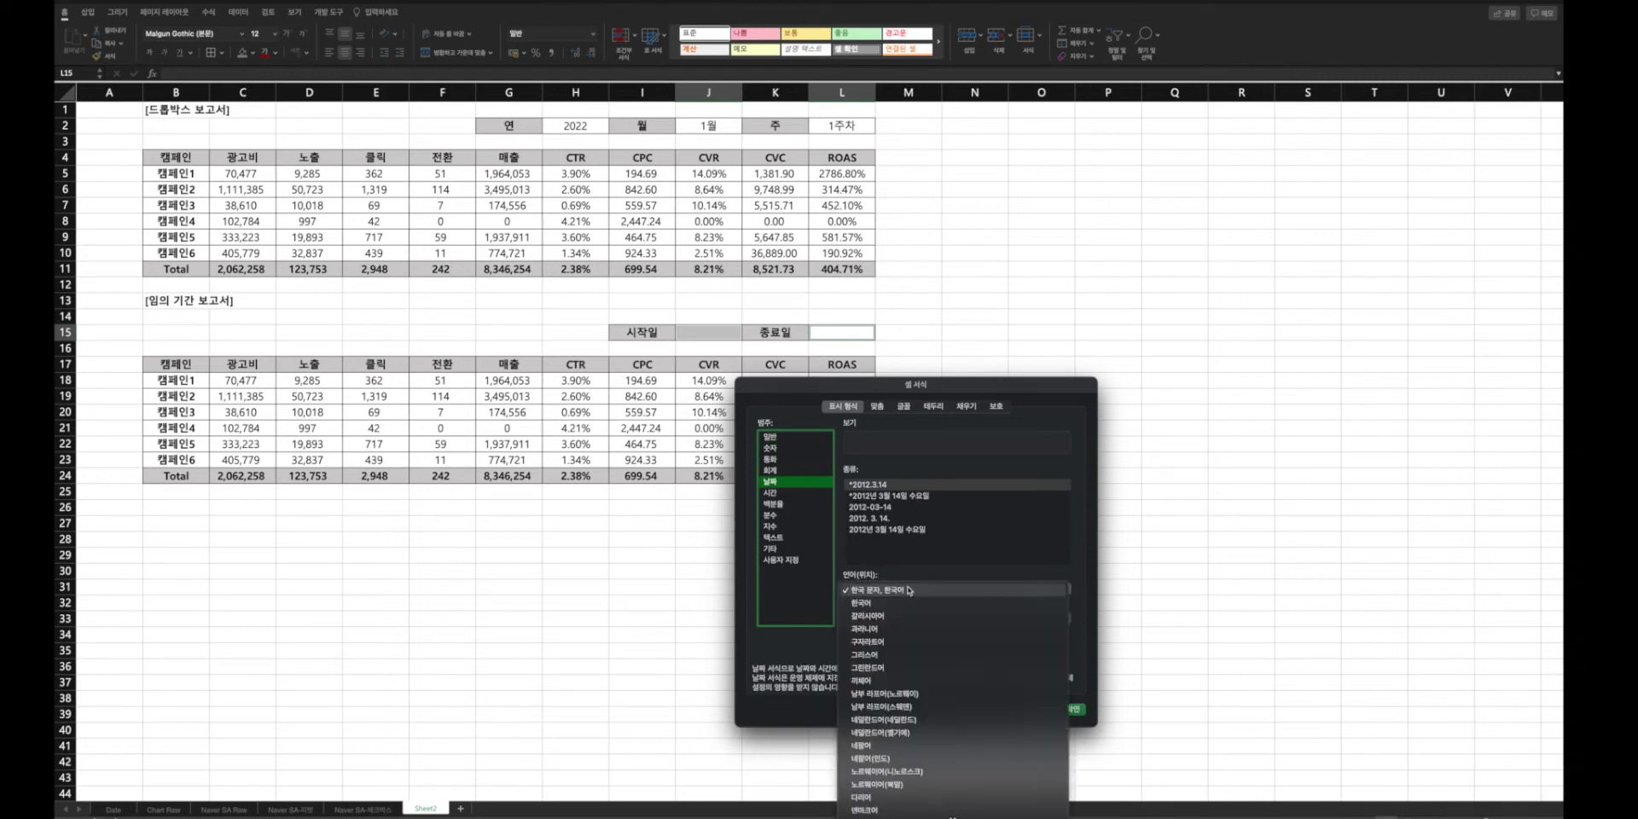
pyautogui.scroll(-10, 921, 761)
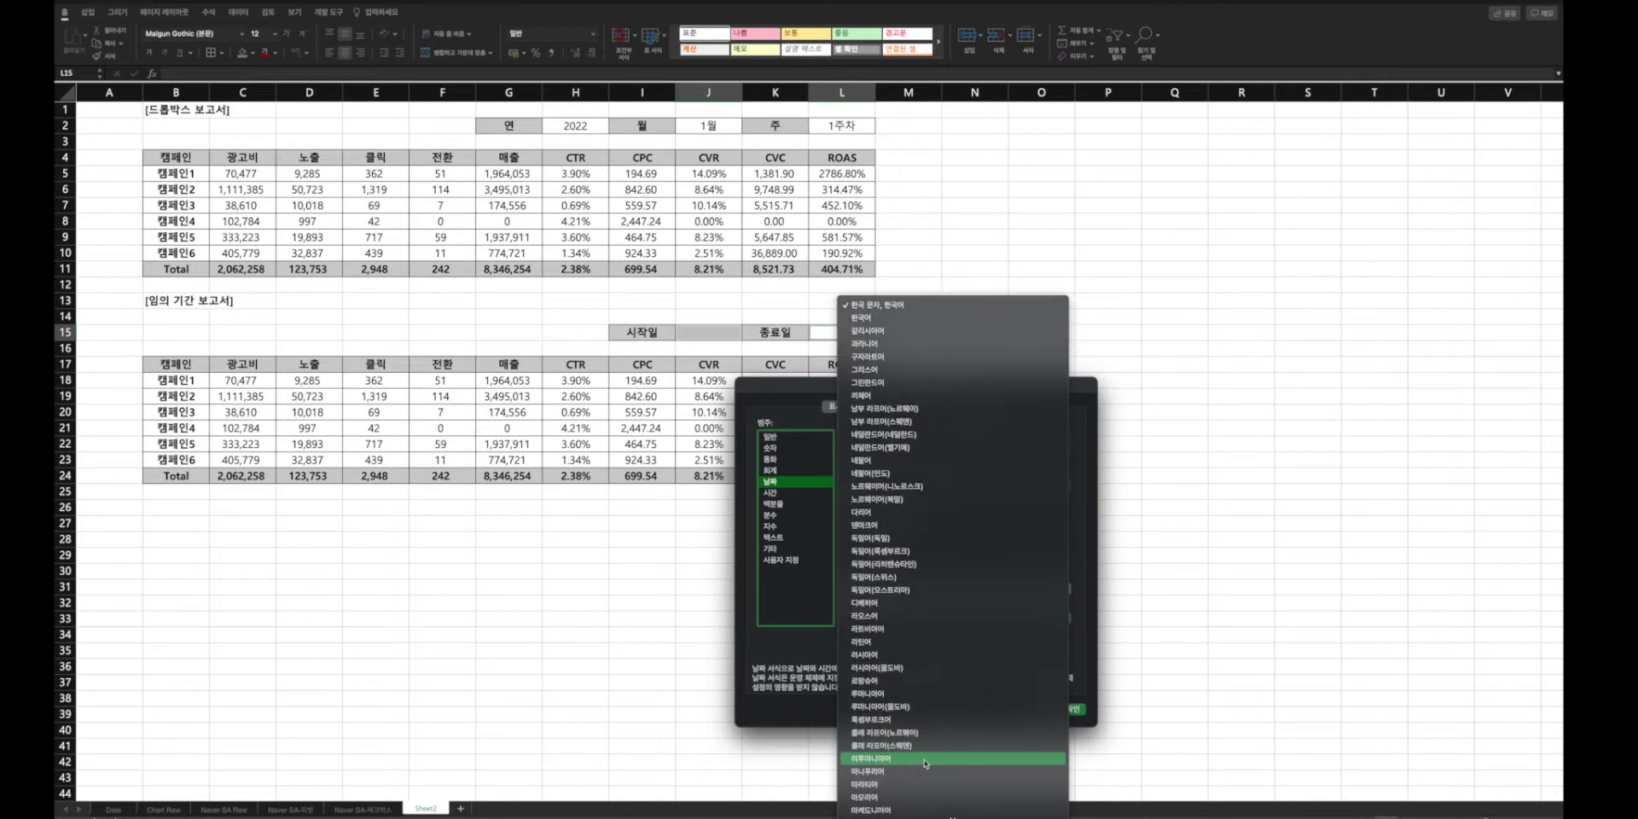
pyautogui.scroll(-10, 925, 762)
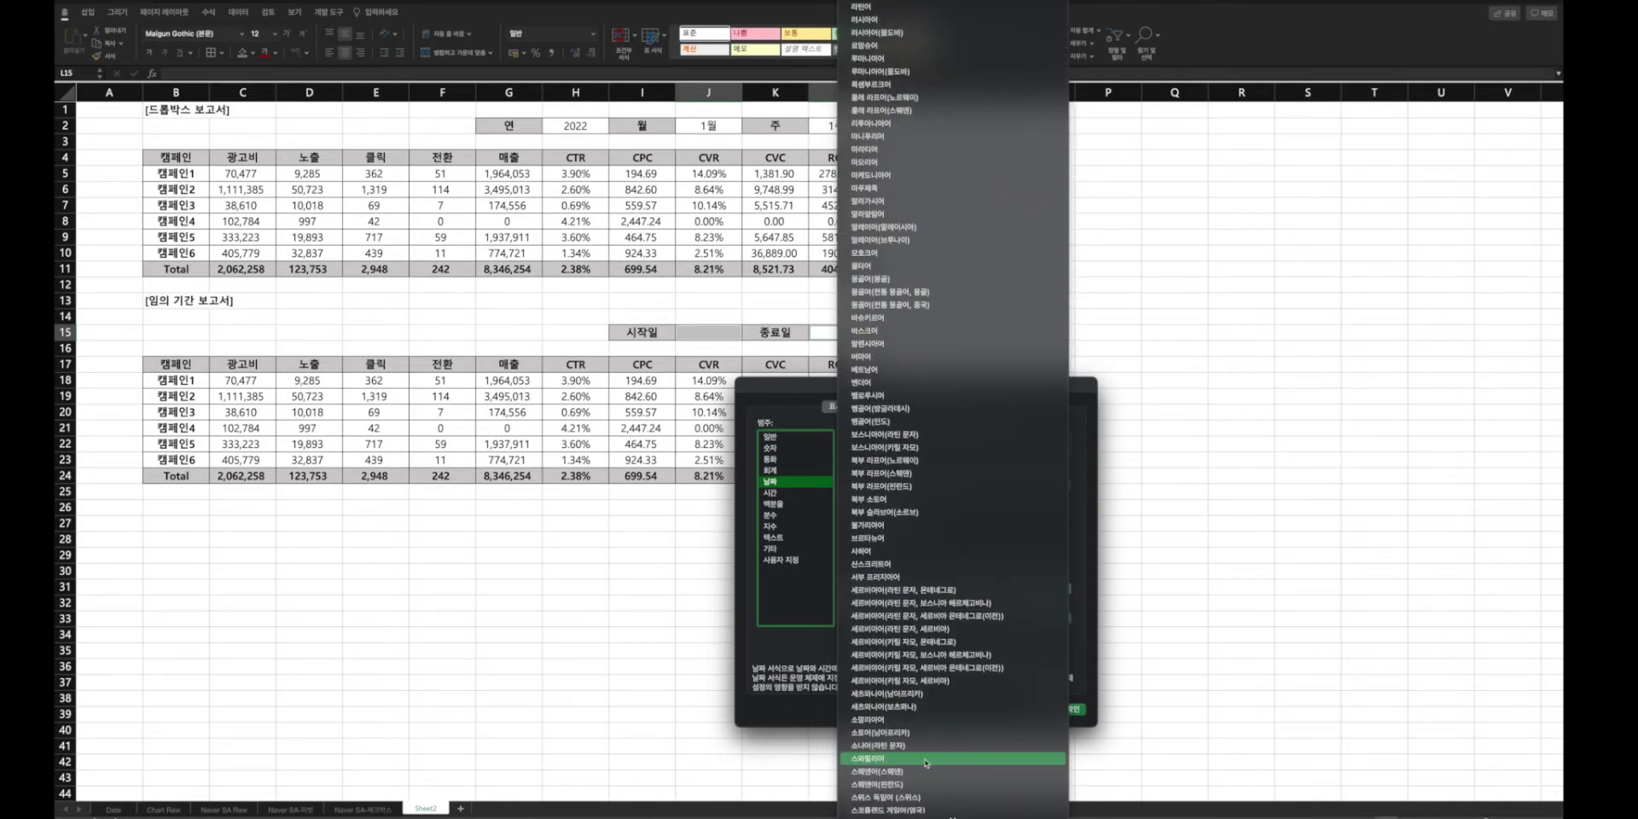
pyautogui.scroll(-8, 926, 762)
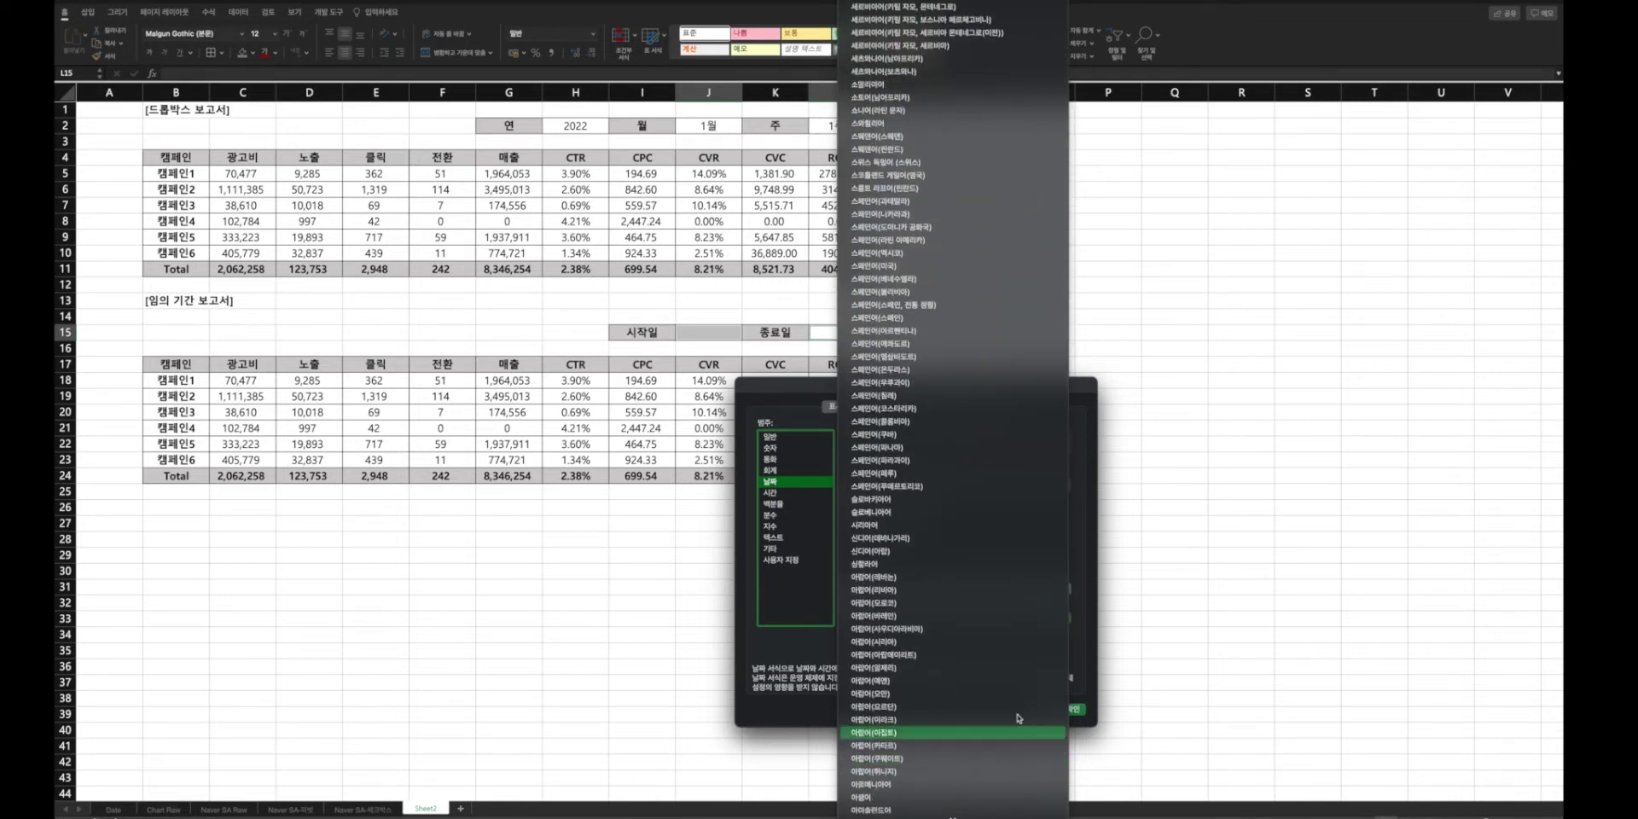
pyautogui.click(1064, 639)
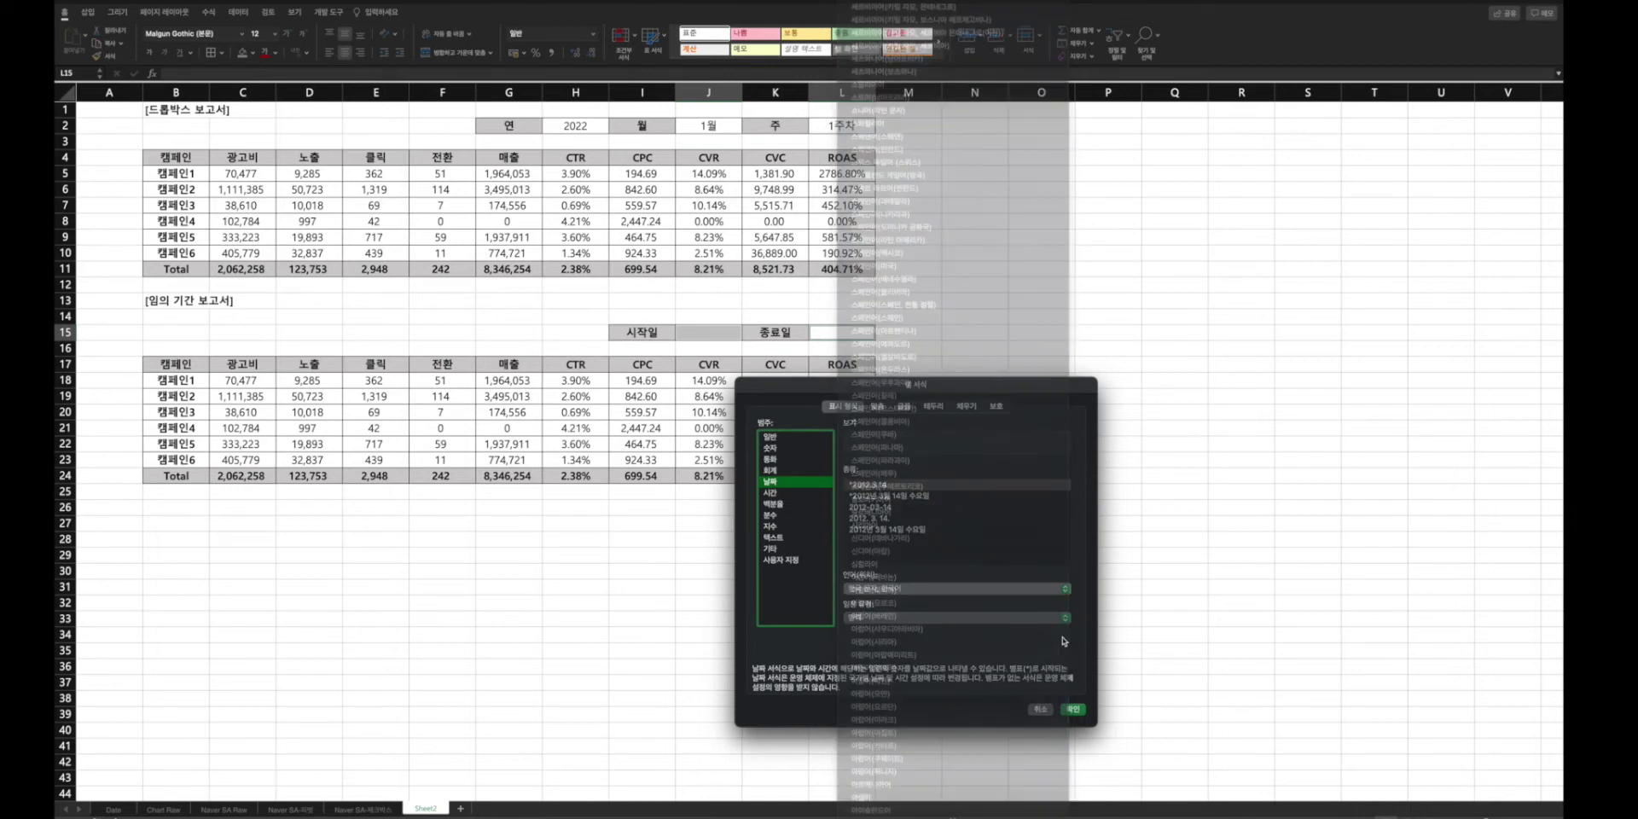
pyautogui.click(1072, 710)
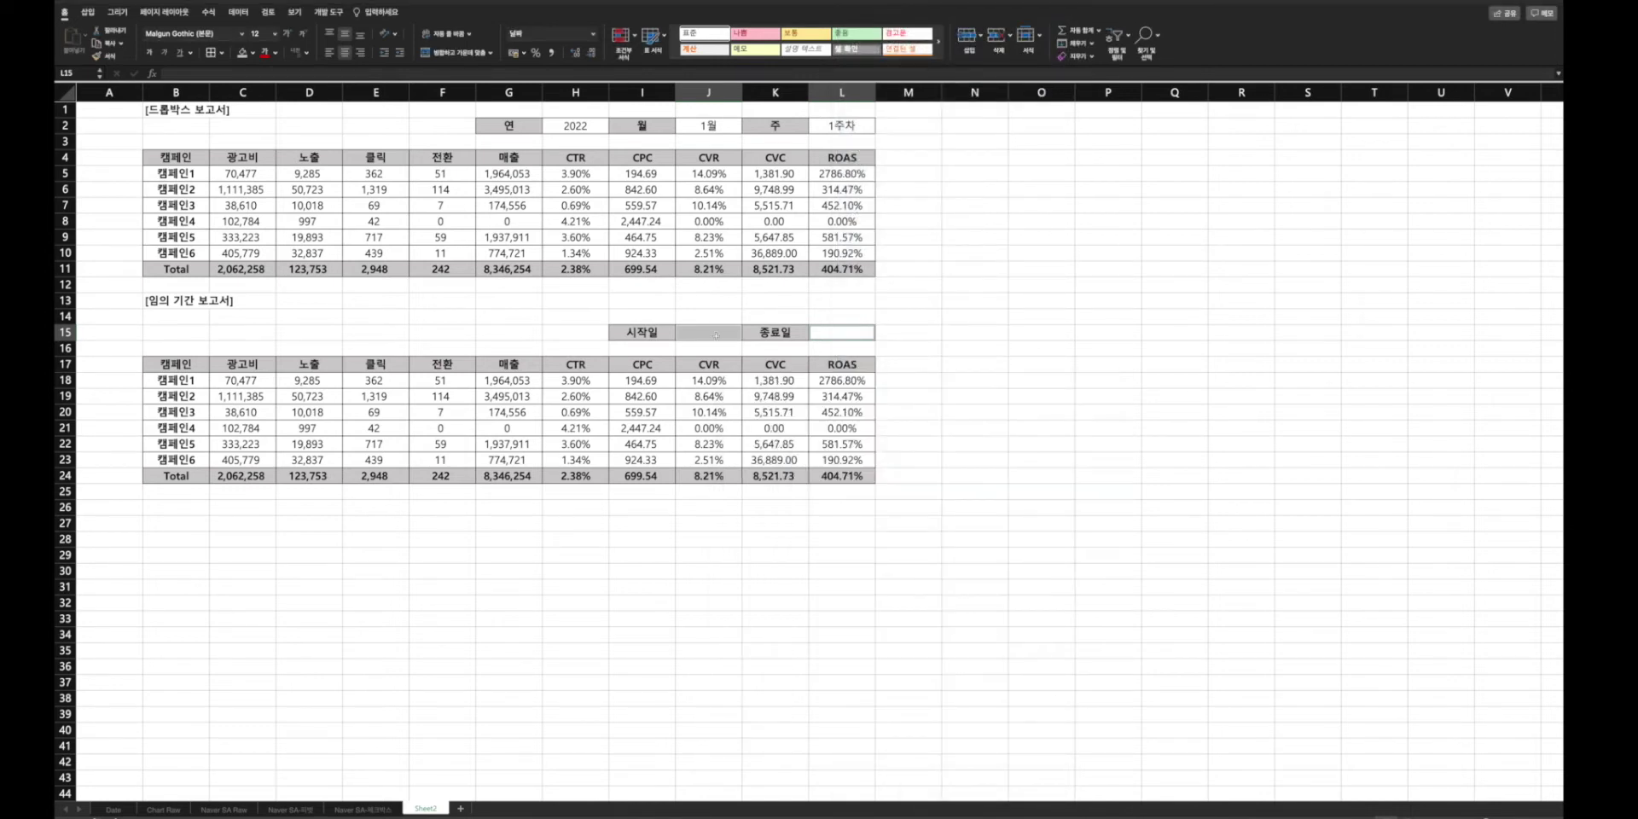
# - Enter the start date 2022/1/1 in J15 and the end date 2022/1/31 in L15
pyautogui.click(715, 336)
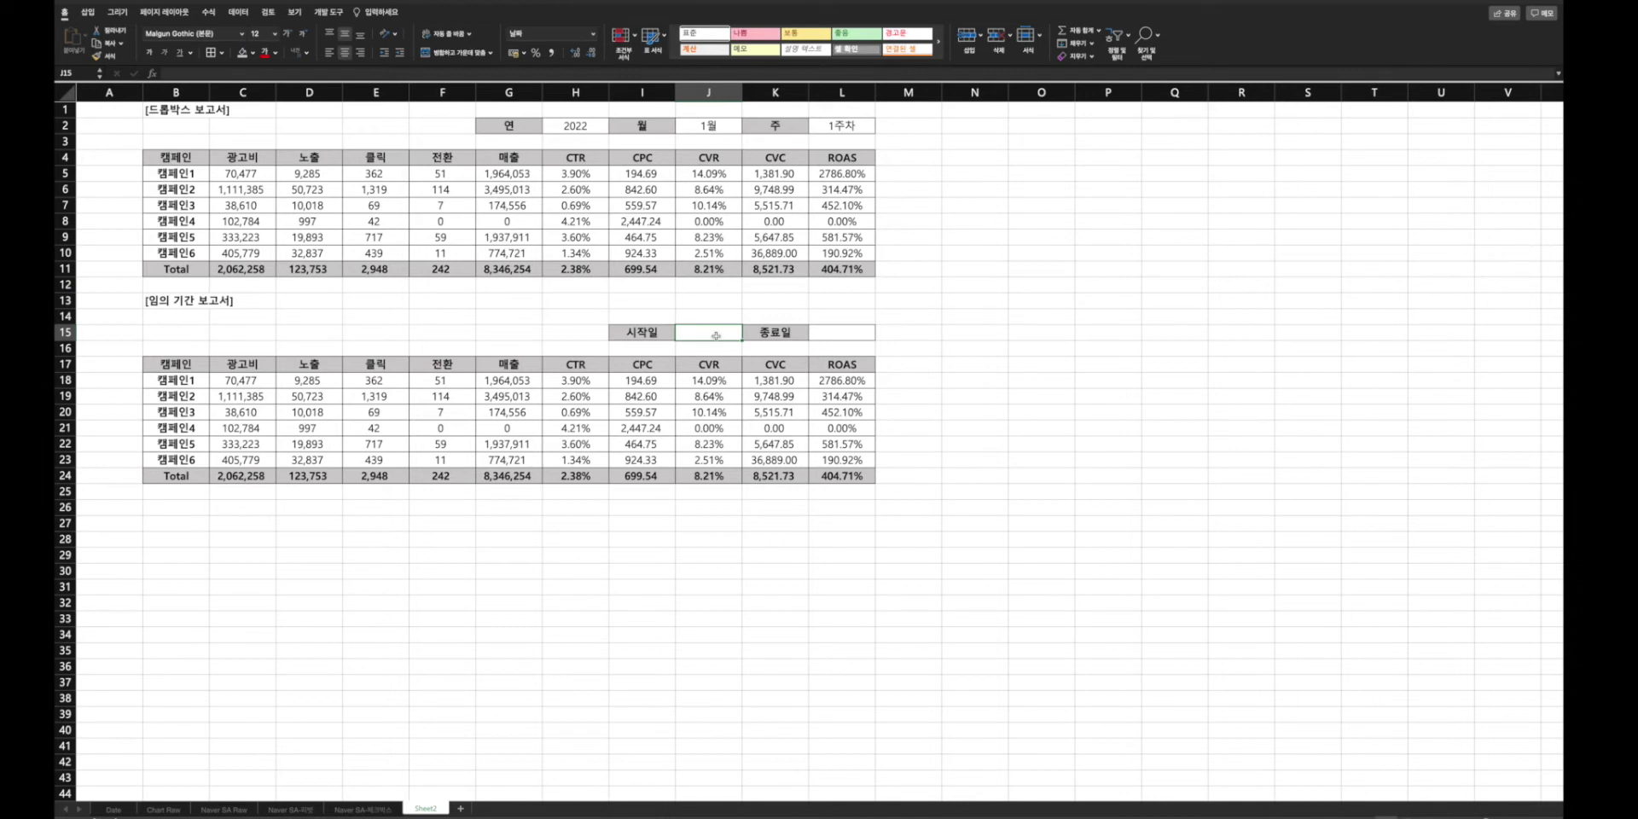
pyautogui.write('2022')
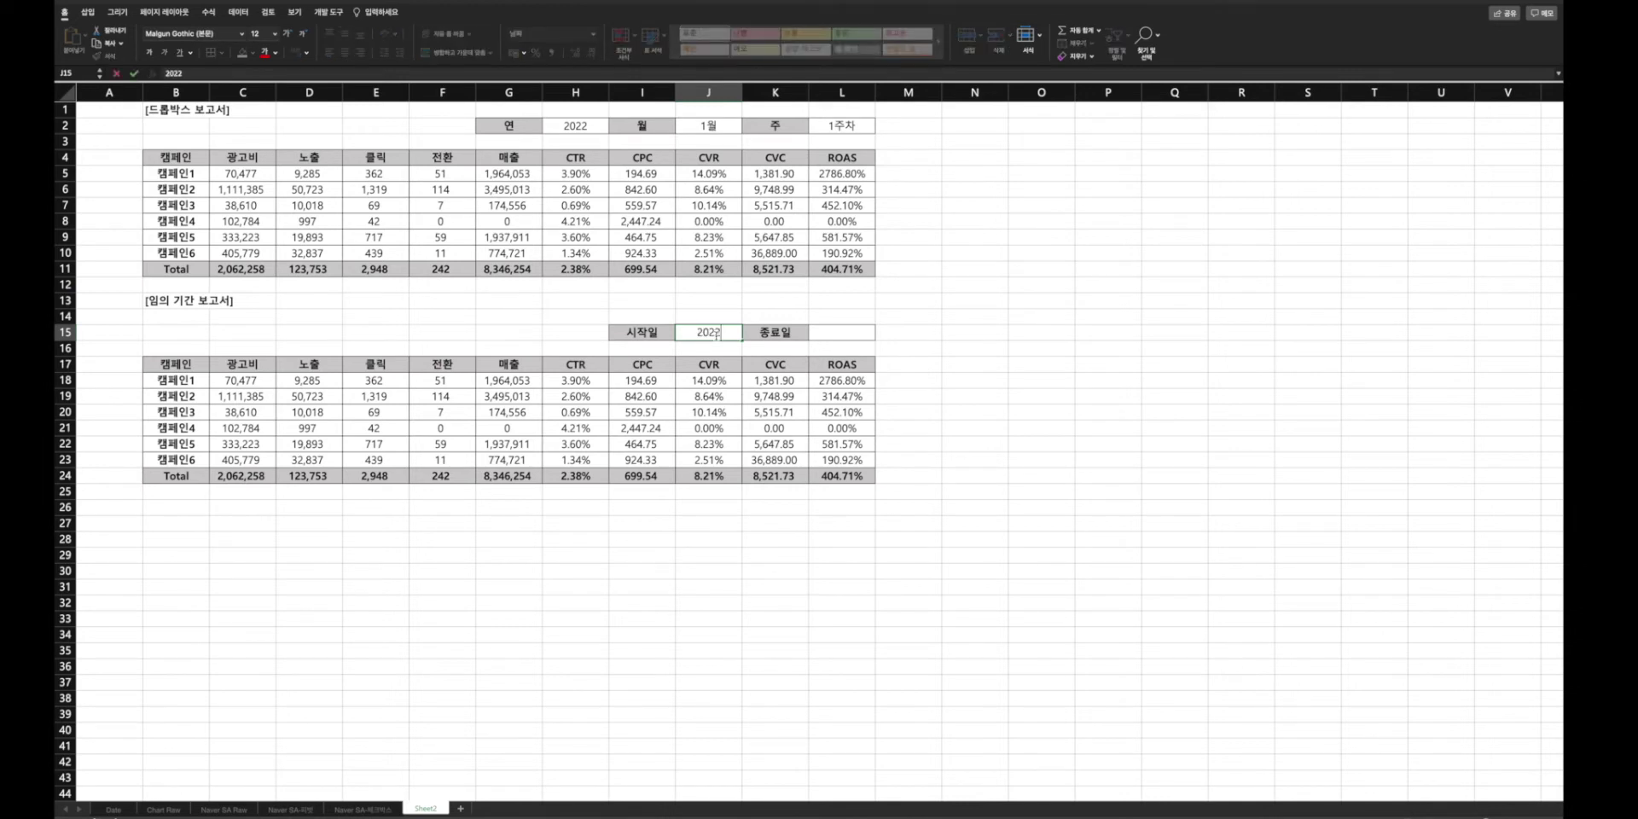
pyautogui.write('/1/1')
pyautogui.press('Tab')
pyautogui.press('Tab')
pyautogui.write('2022/1/')
pyautogui.write('31')
pyautogui.press('Return')
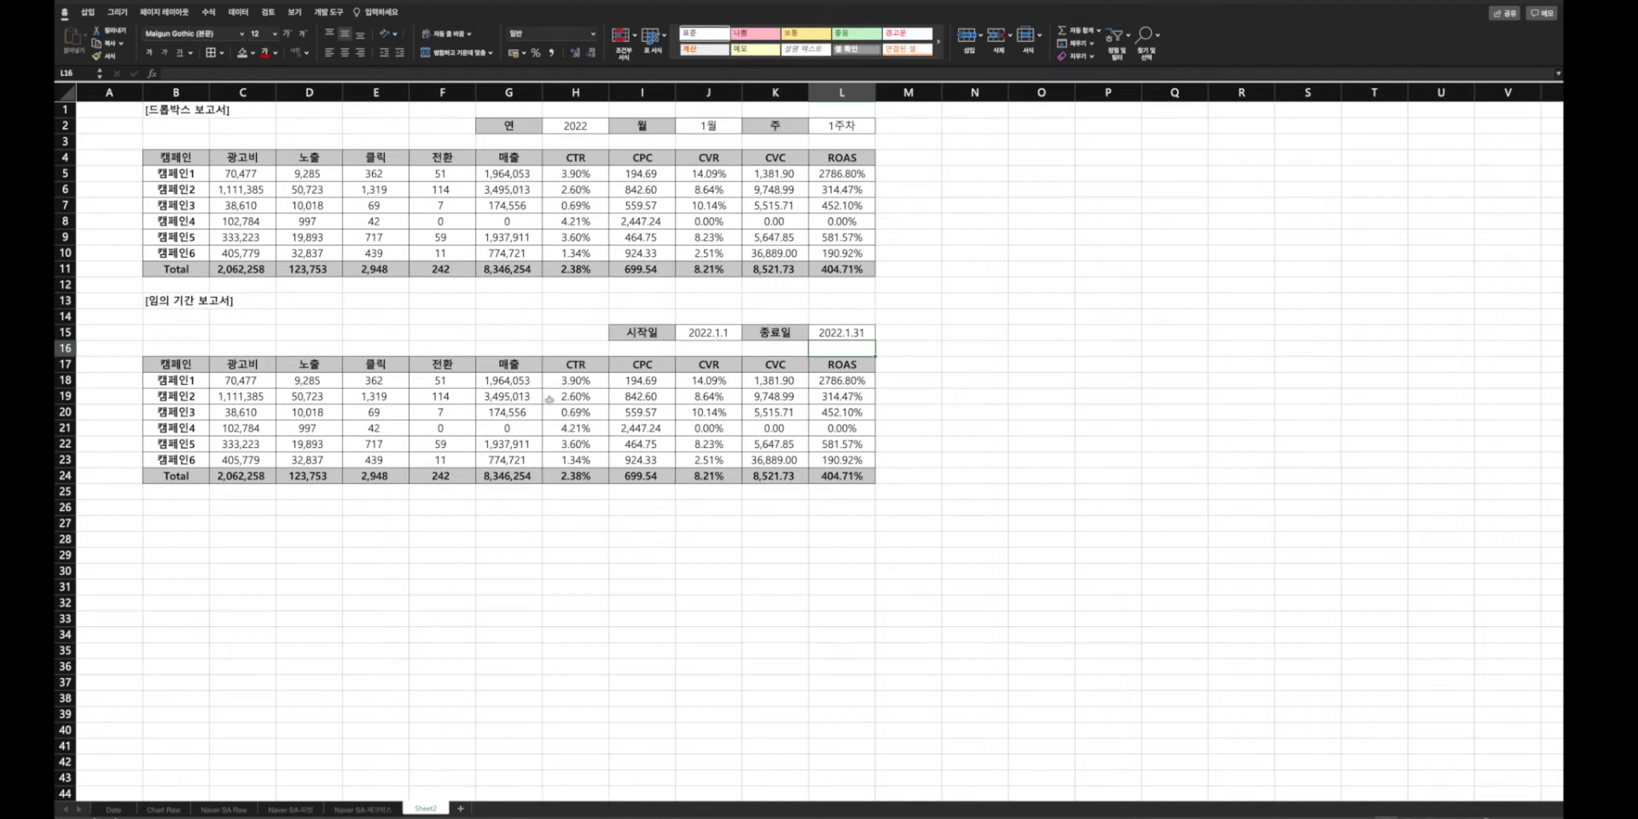
# - Change the end date in L15 to 2022.1.27 and the start date in J15 to 2022.1.12
pyautogui.click(844, 333)
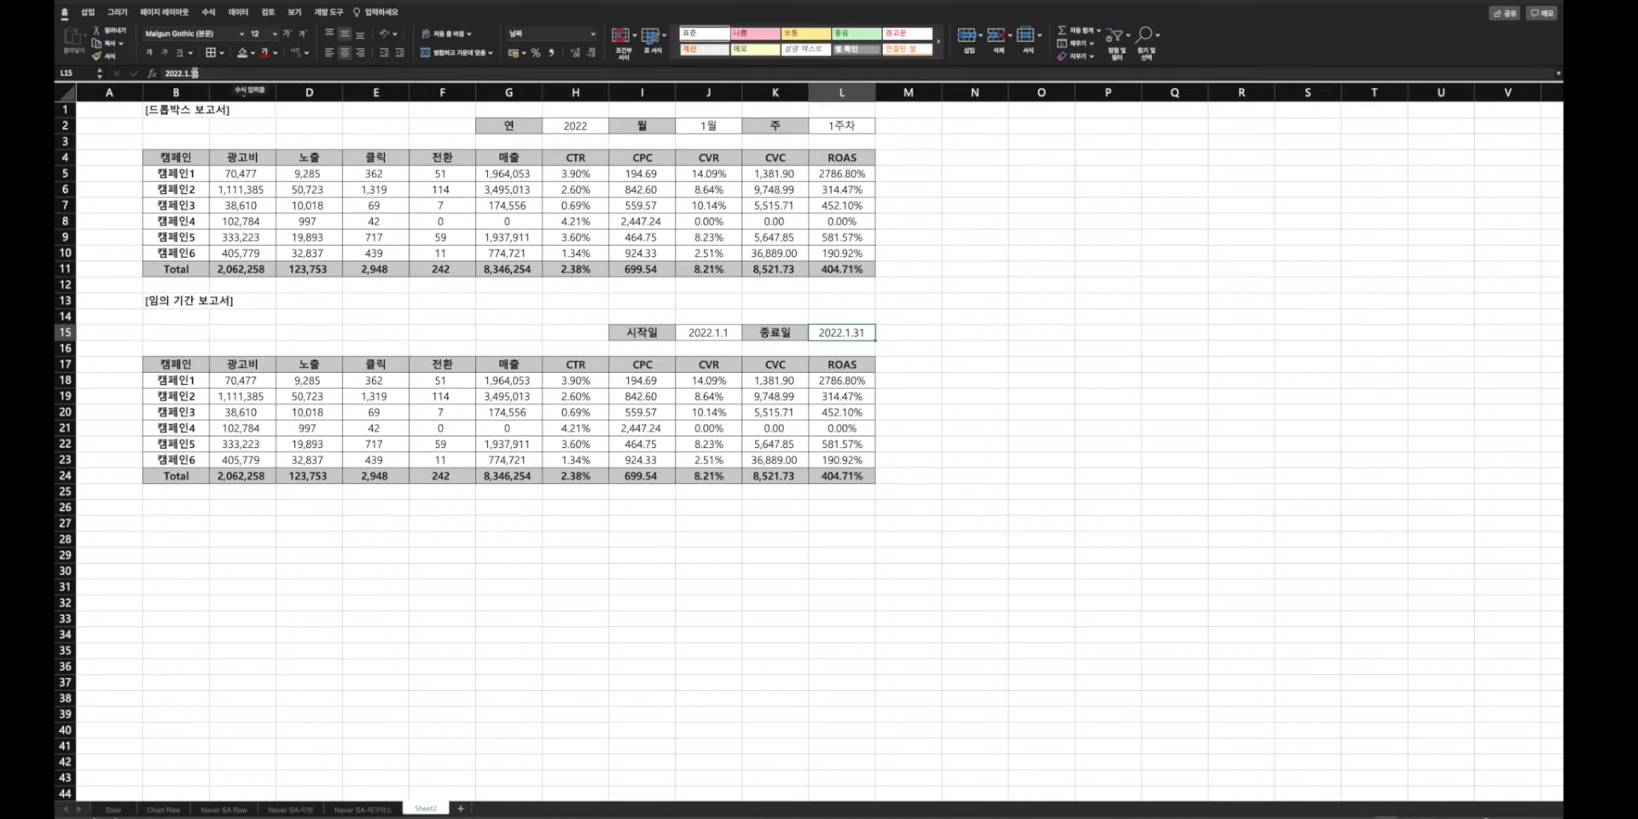
pyautogui.click(193, 74)
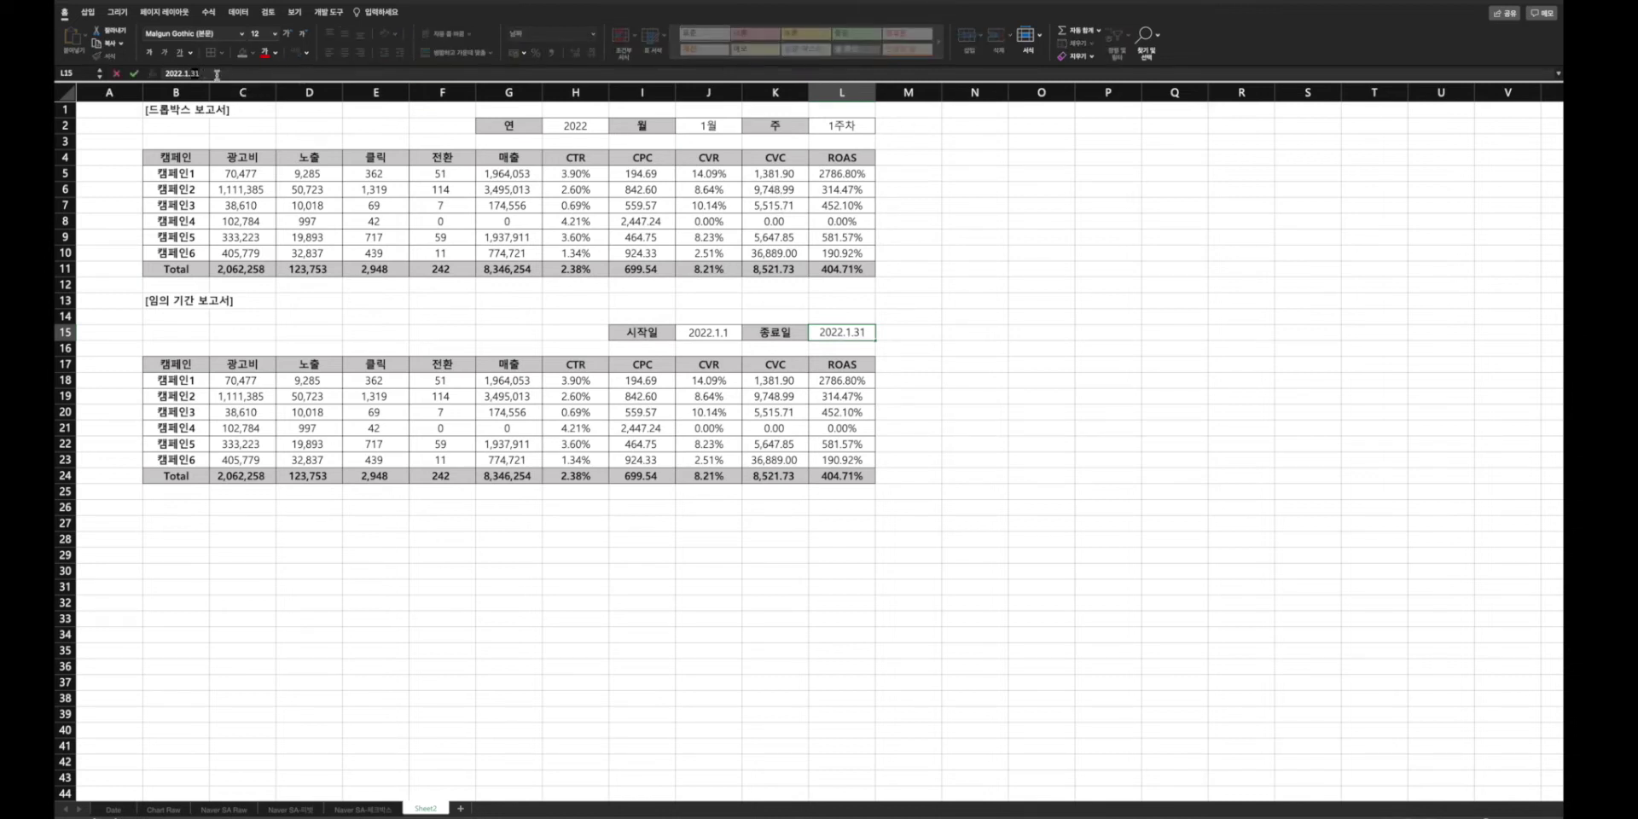
pyautogui.press('BackSpace')
pyautogui.press('BackSpace')
pyautogui.write('27')
pyautogui.press('Return')
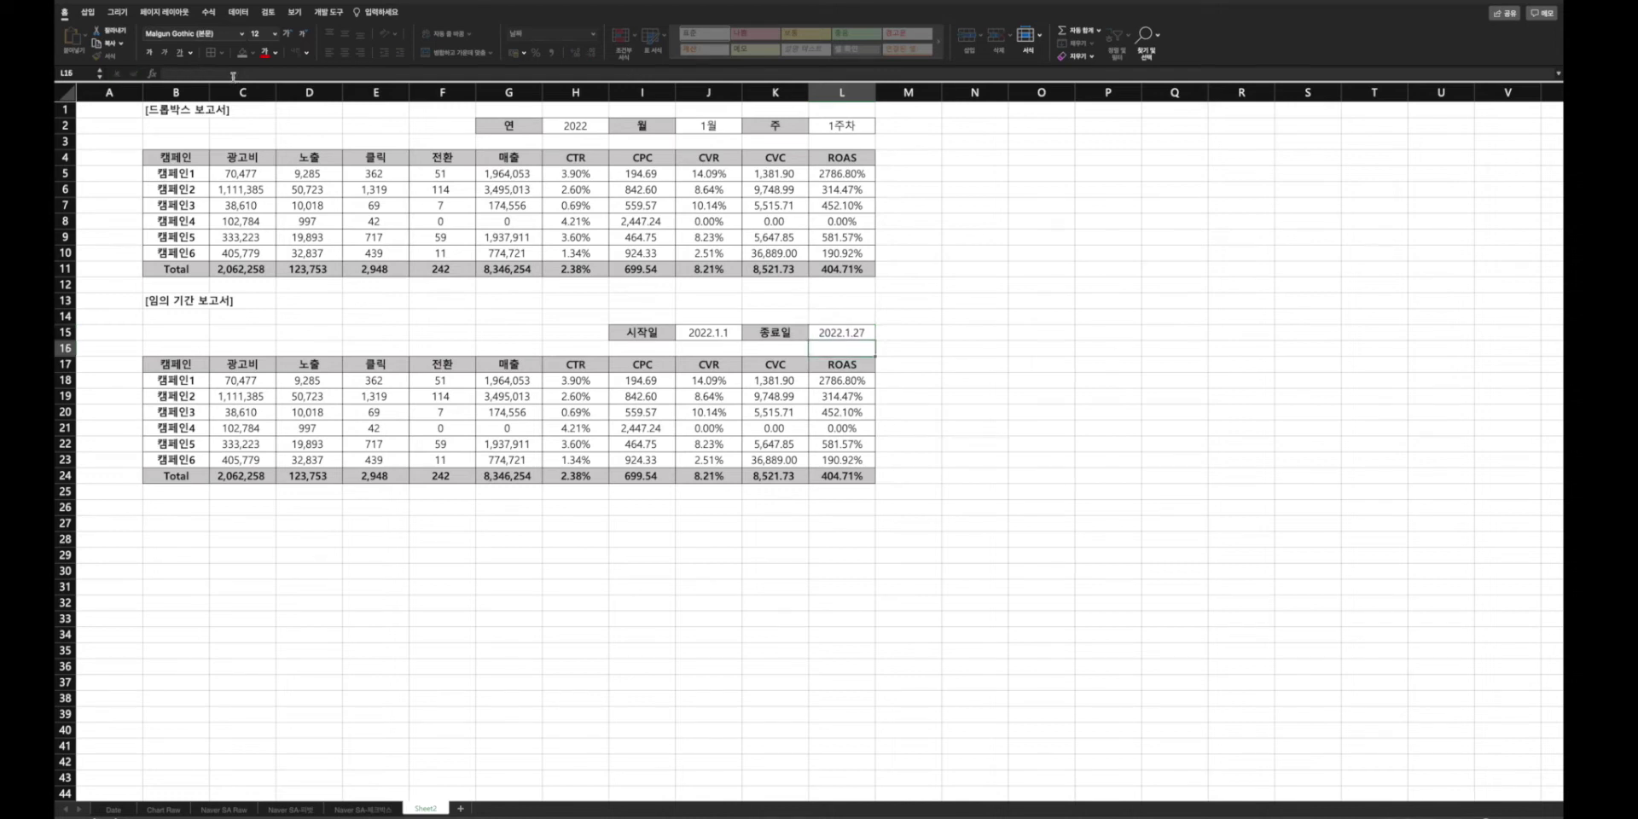
pyautogui.click(716, 332)
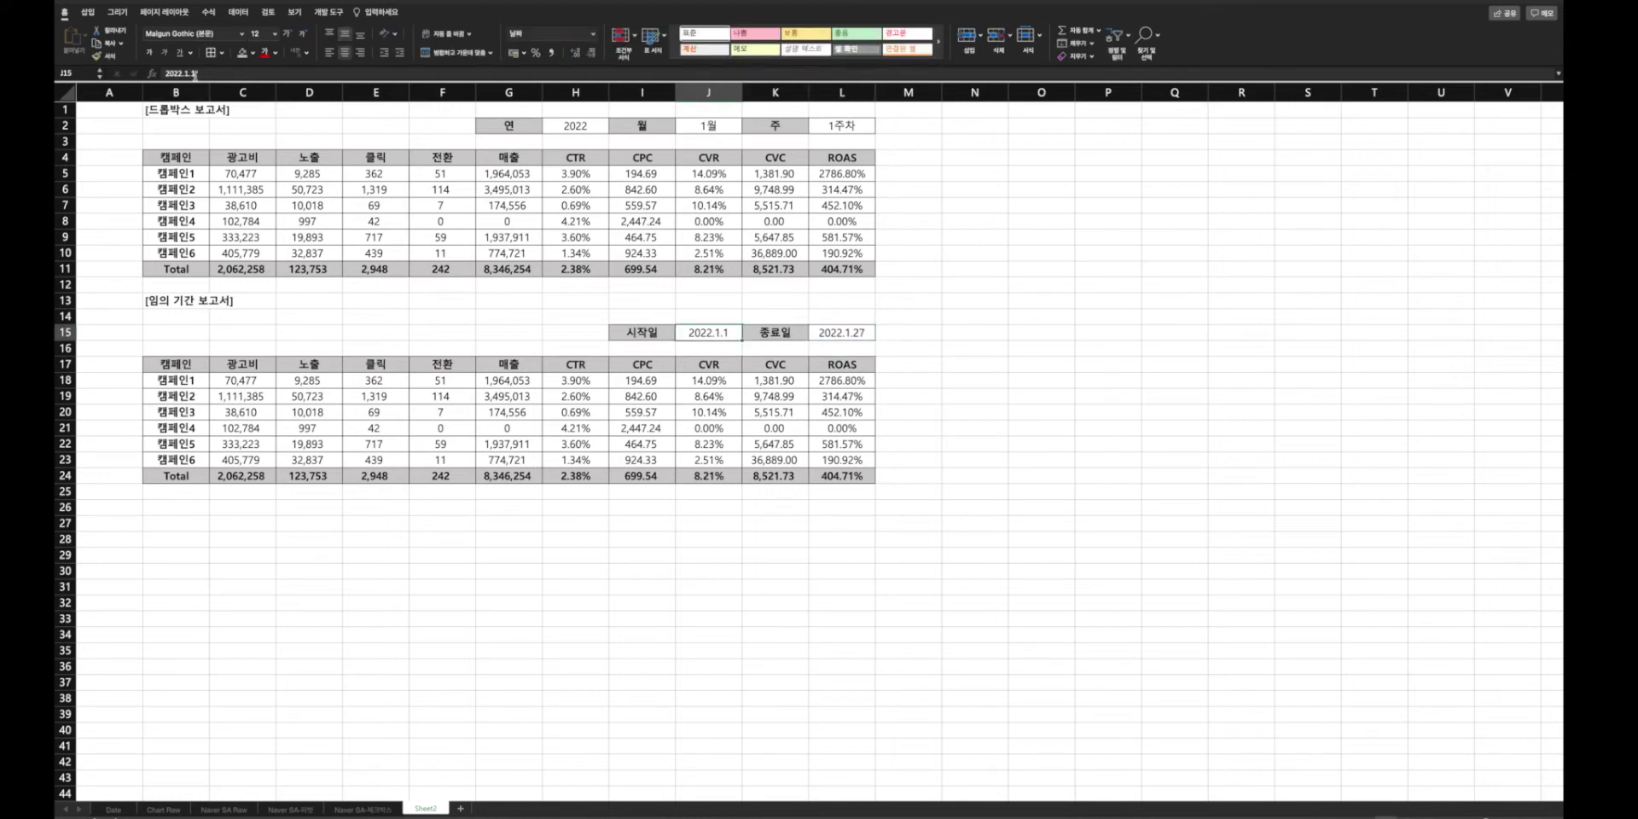
pyautogui.click(223, 74)
pyautogui.write('2')
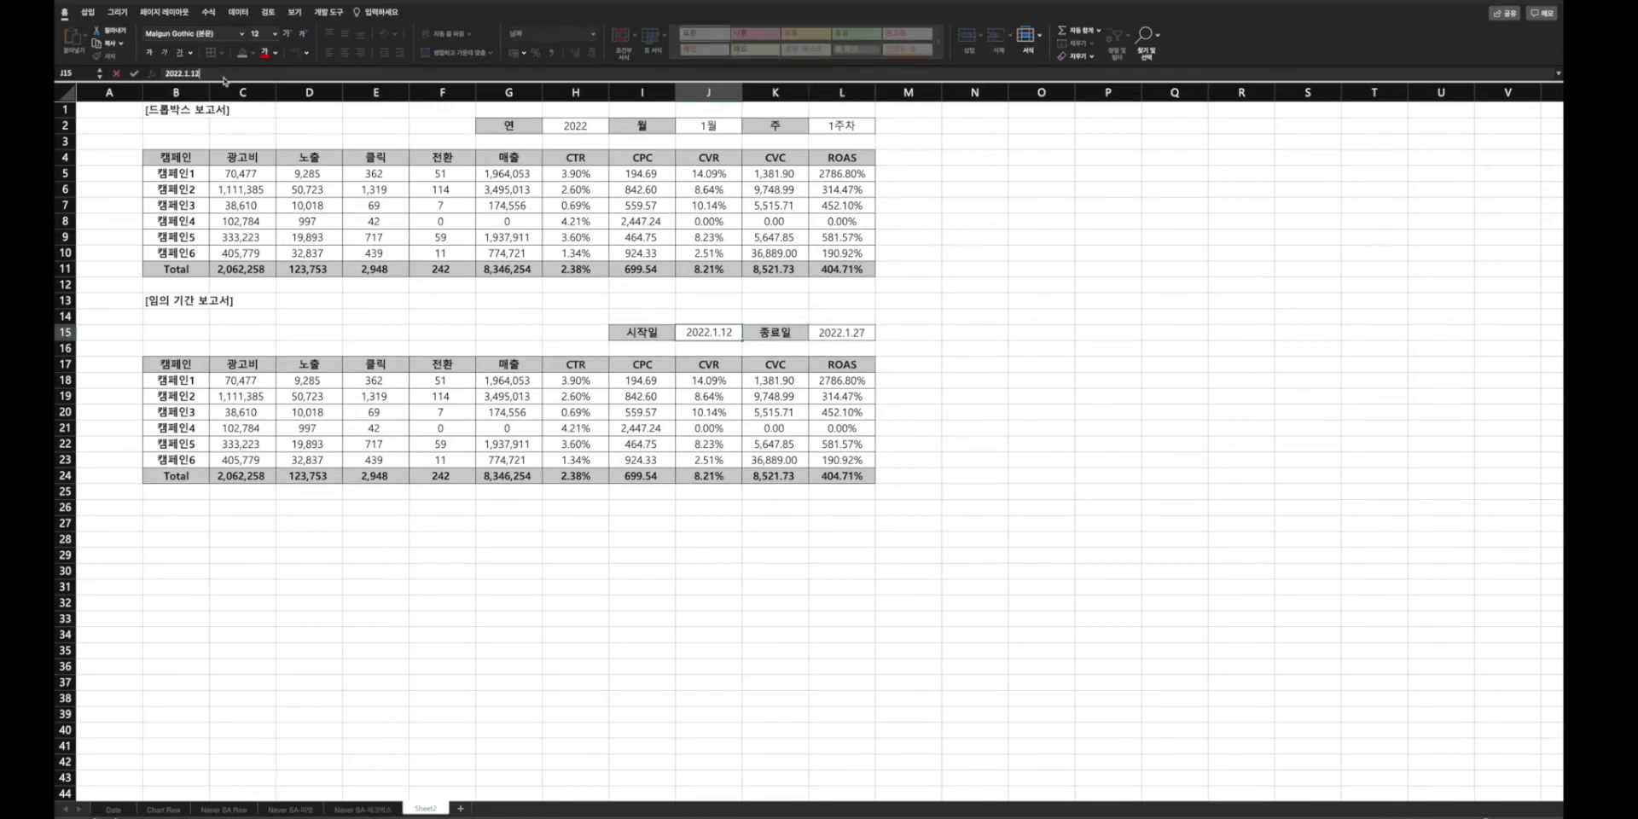
pyautogui.press('Return')
# - Clear C18:G23 and start a SUMIFS formula in C18 with column F of Naver SA Raw as the sum range
pyautogui.moveTo(242, 380); pyautogui.dragTo(509, 459)
pyautogui.press('Delete')
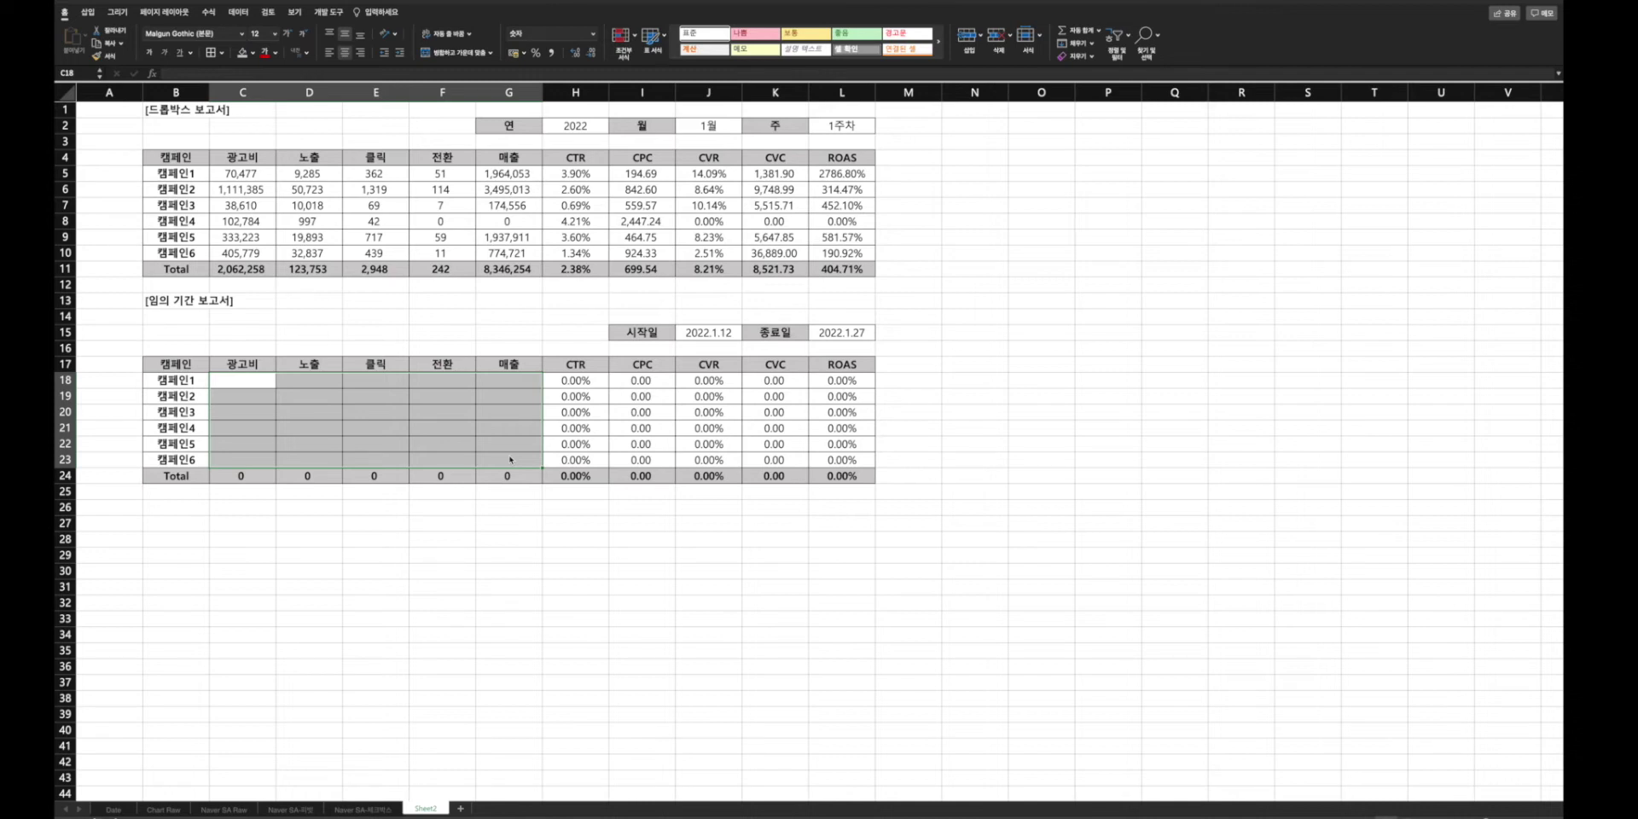
pyautogui.click(252, 383)
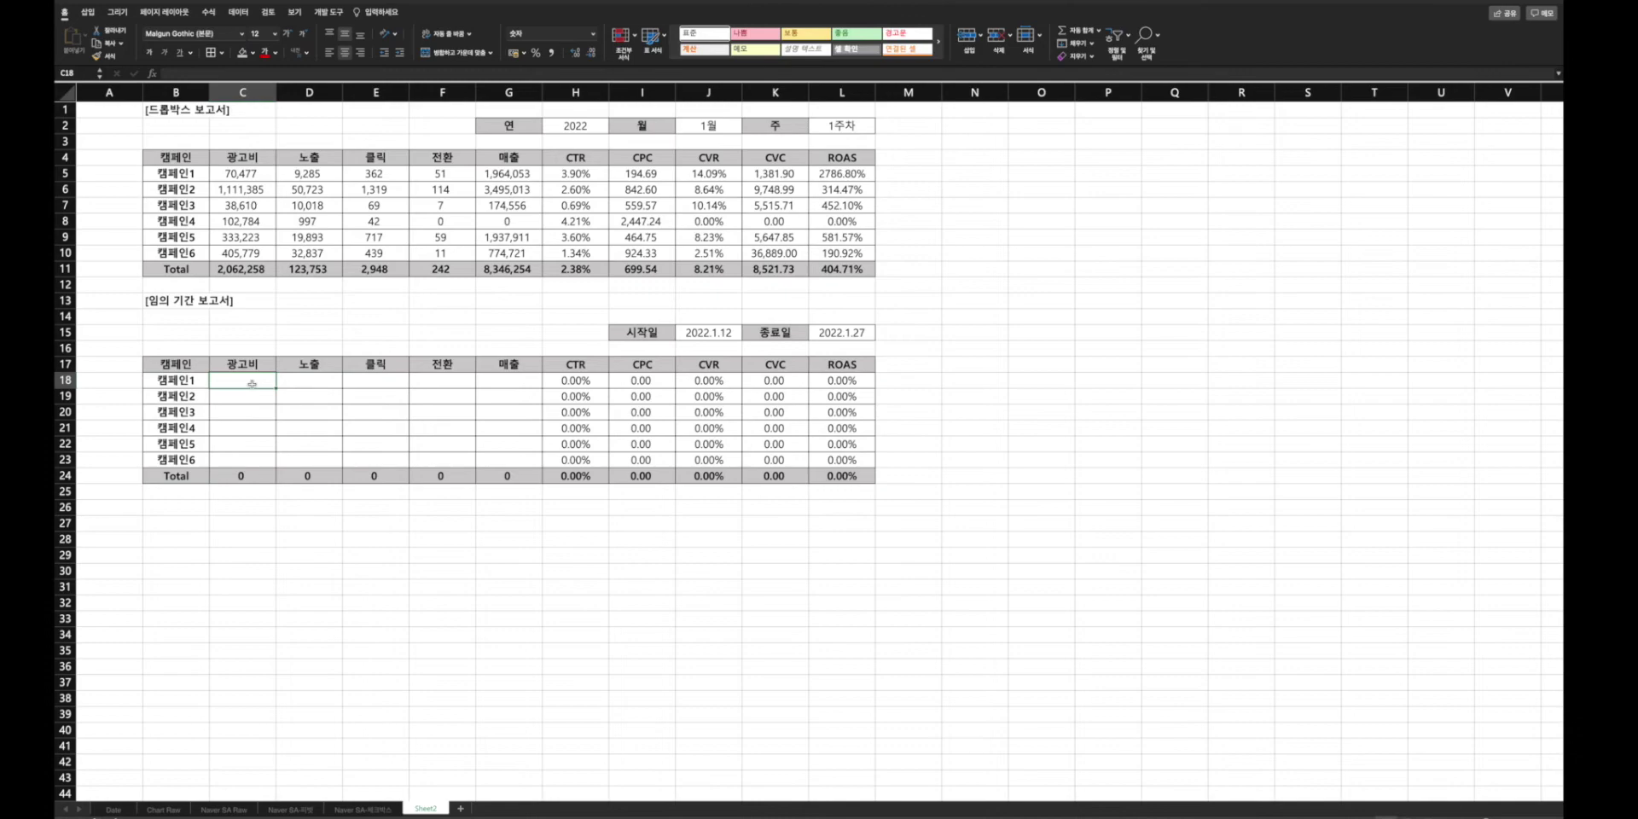
pyautogui.write('=su')
pyautogui.write('mifs(')
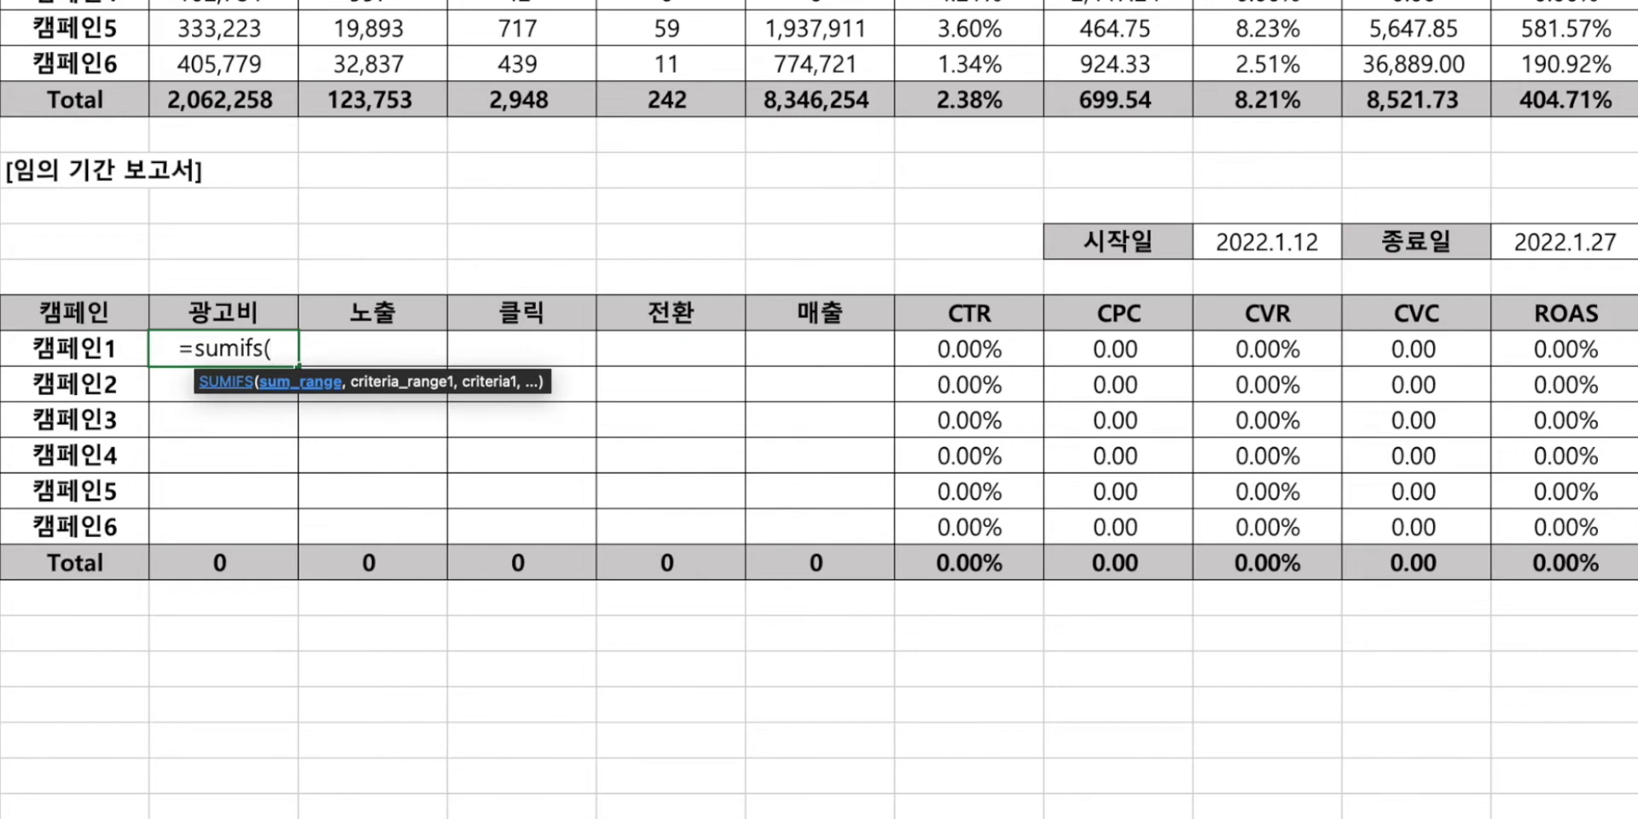
pyautogui.click(224, 806)
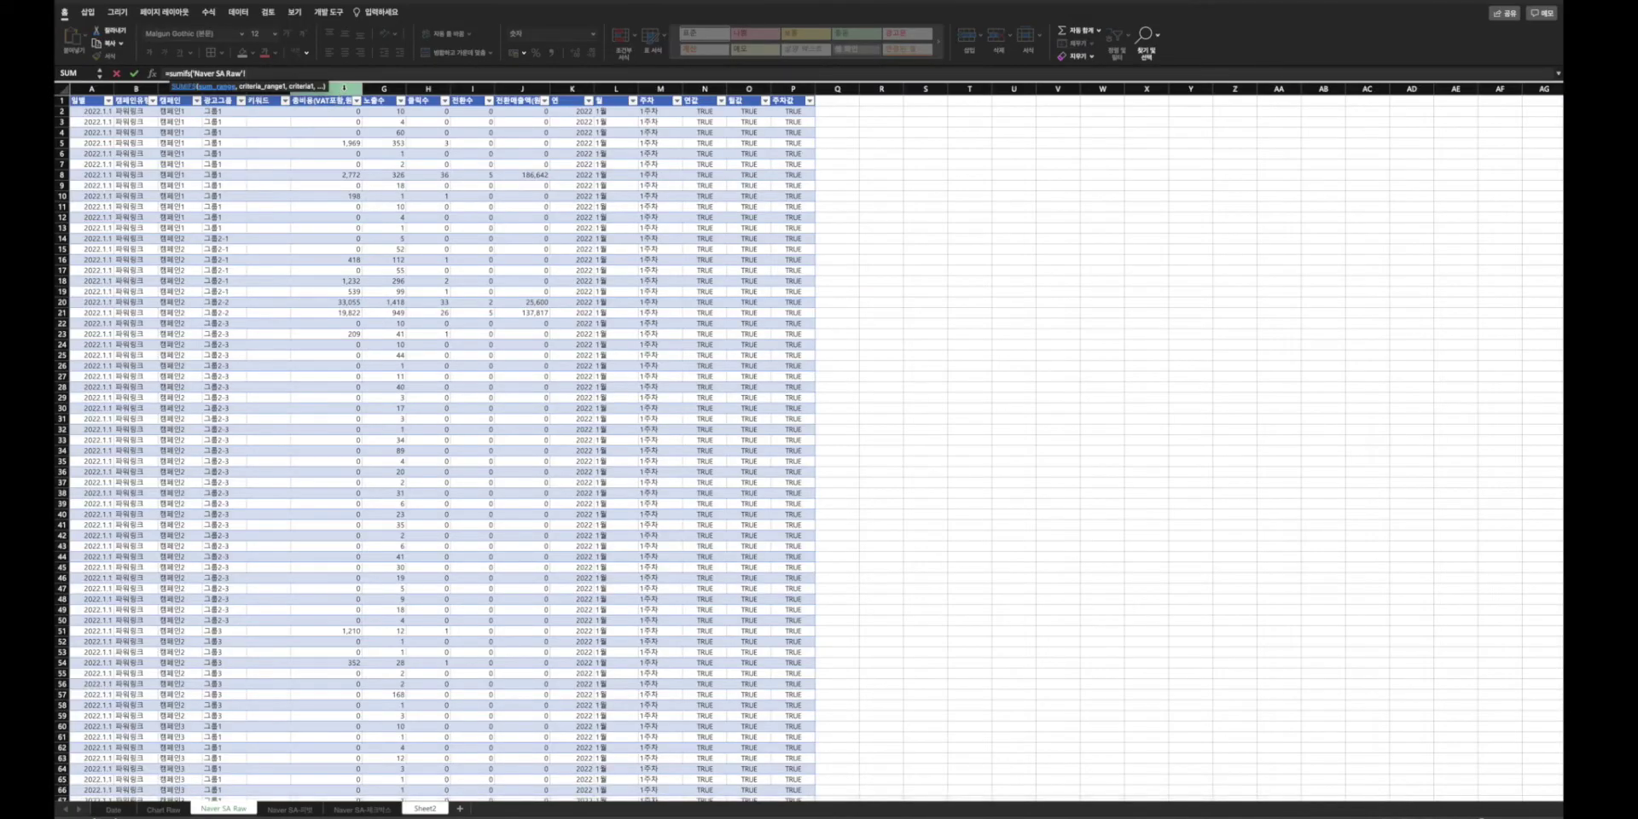
pyautogui.click(345, 88)
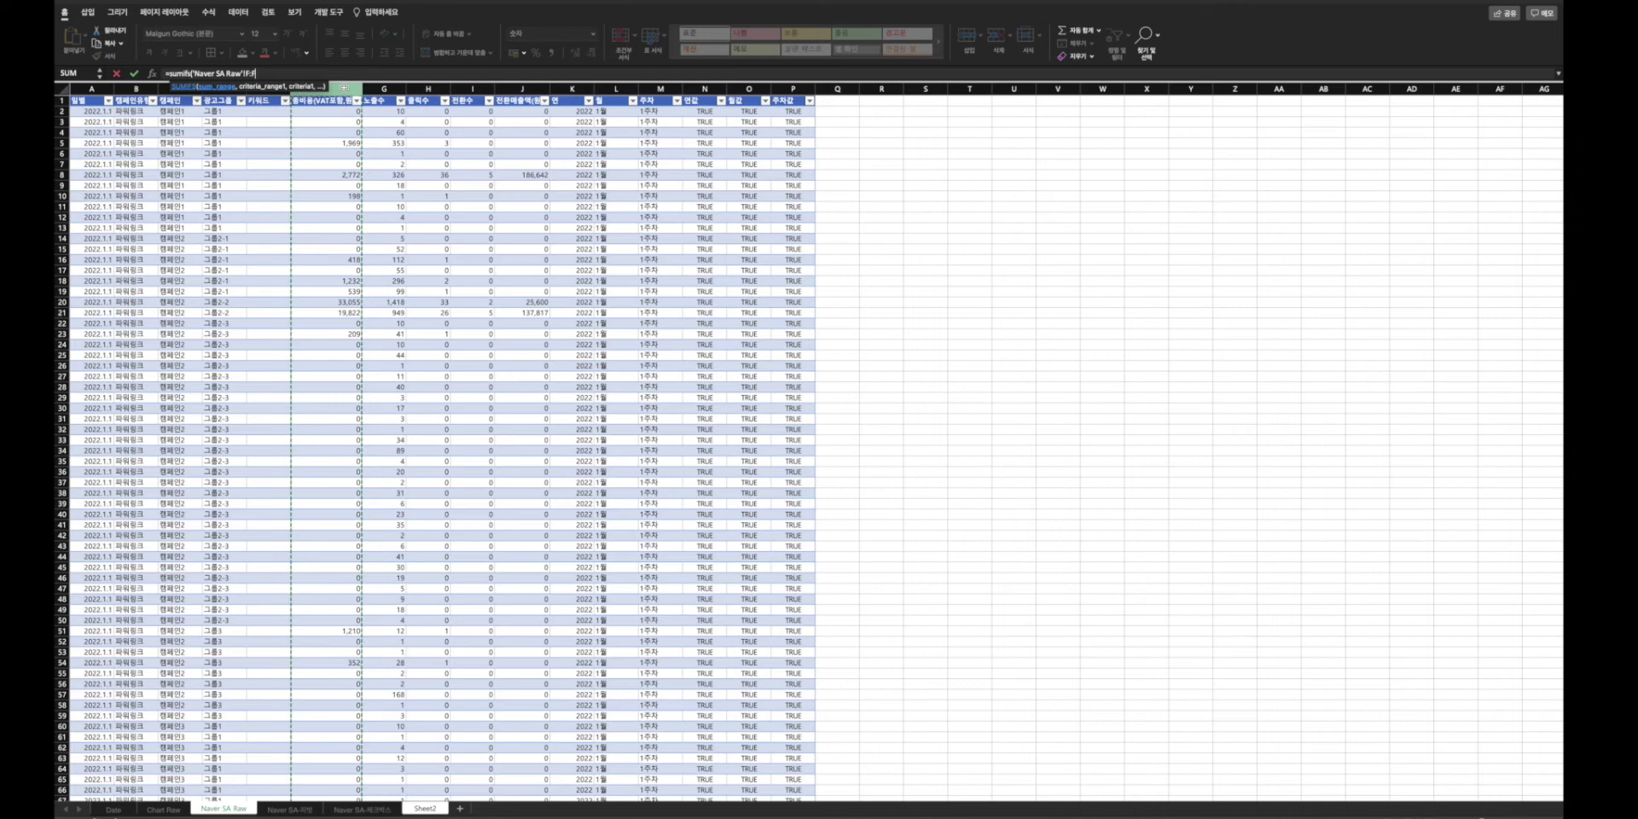
pyautogui.write(',')
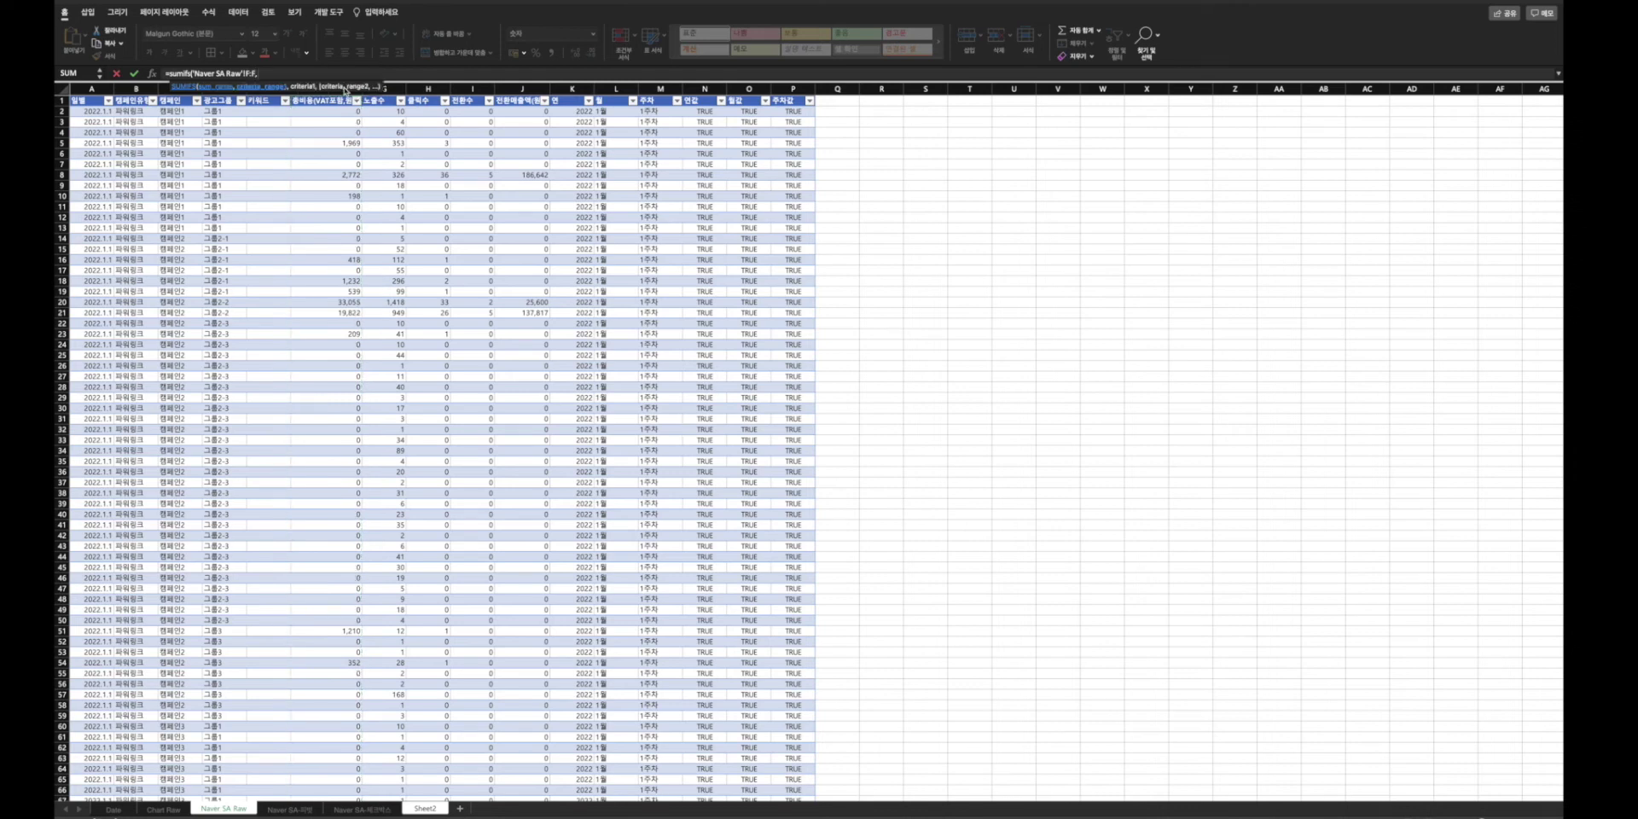
pyautogui.click(424, 808)
pyautogui.click(181, 399)
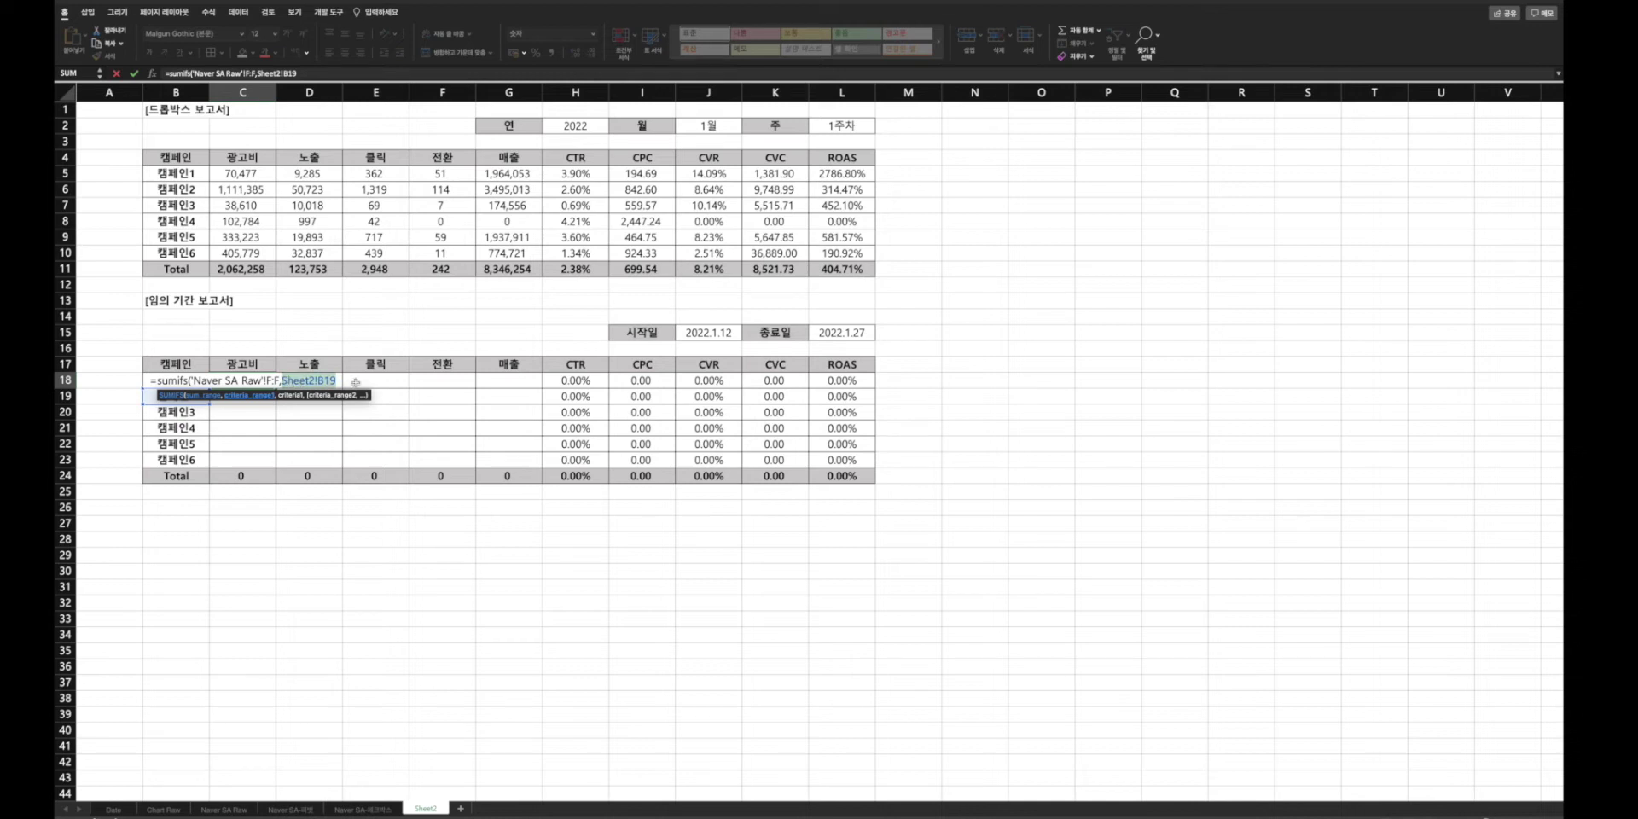
pyautogui.press('BackSpace')
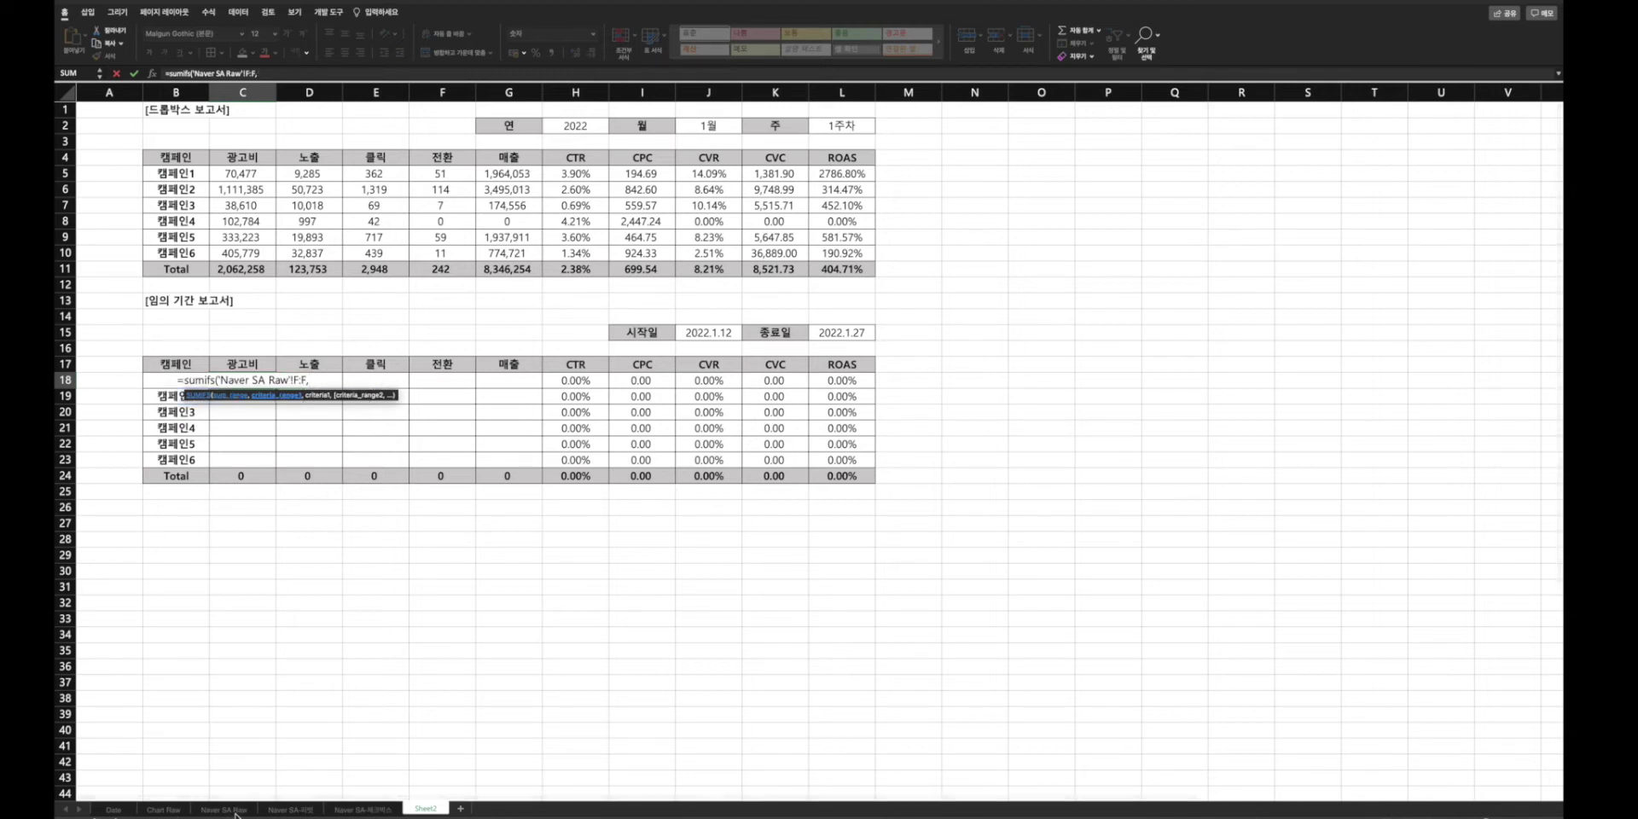
# - Add column C of Naver SA Raw as the first criteria range of the SUMIFS formula
pyautogui.click(209, 809)
pyautogui.scroll(1, 175, 100)
pyautogui.click(160, 89)
pyautogui.write(',')
# - Use the campaign name in Sheet2!B18 as the criterion for the campaign column
pyautogui.click(415, 809)
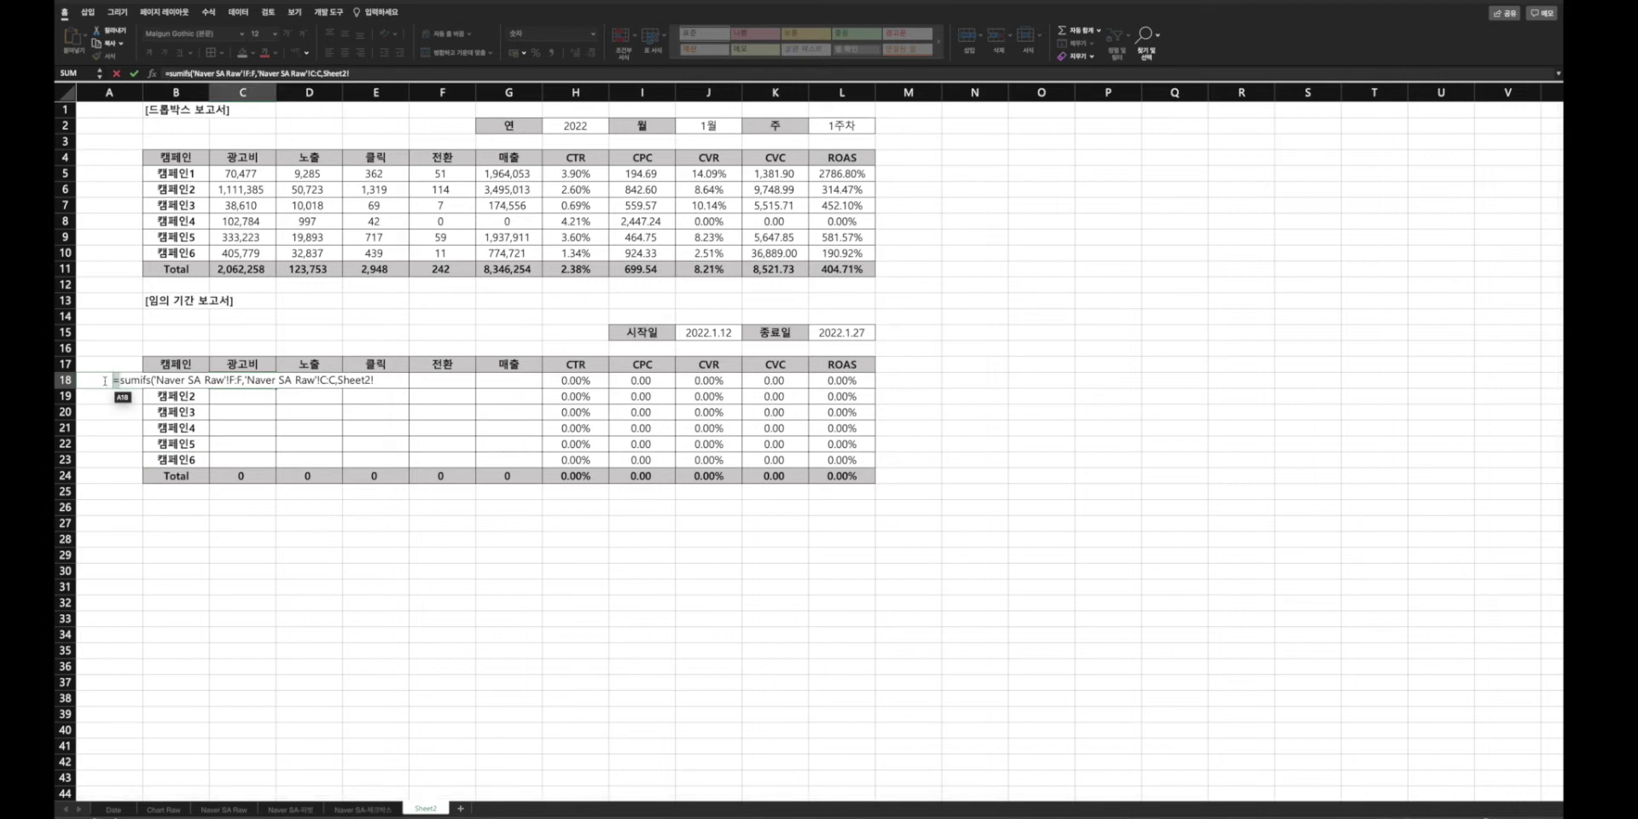
pyautogui.click(175, 385)
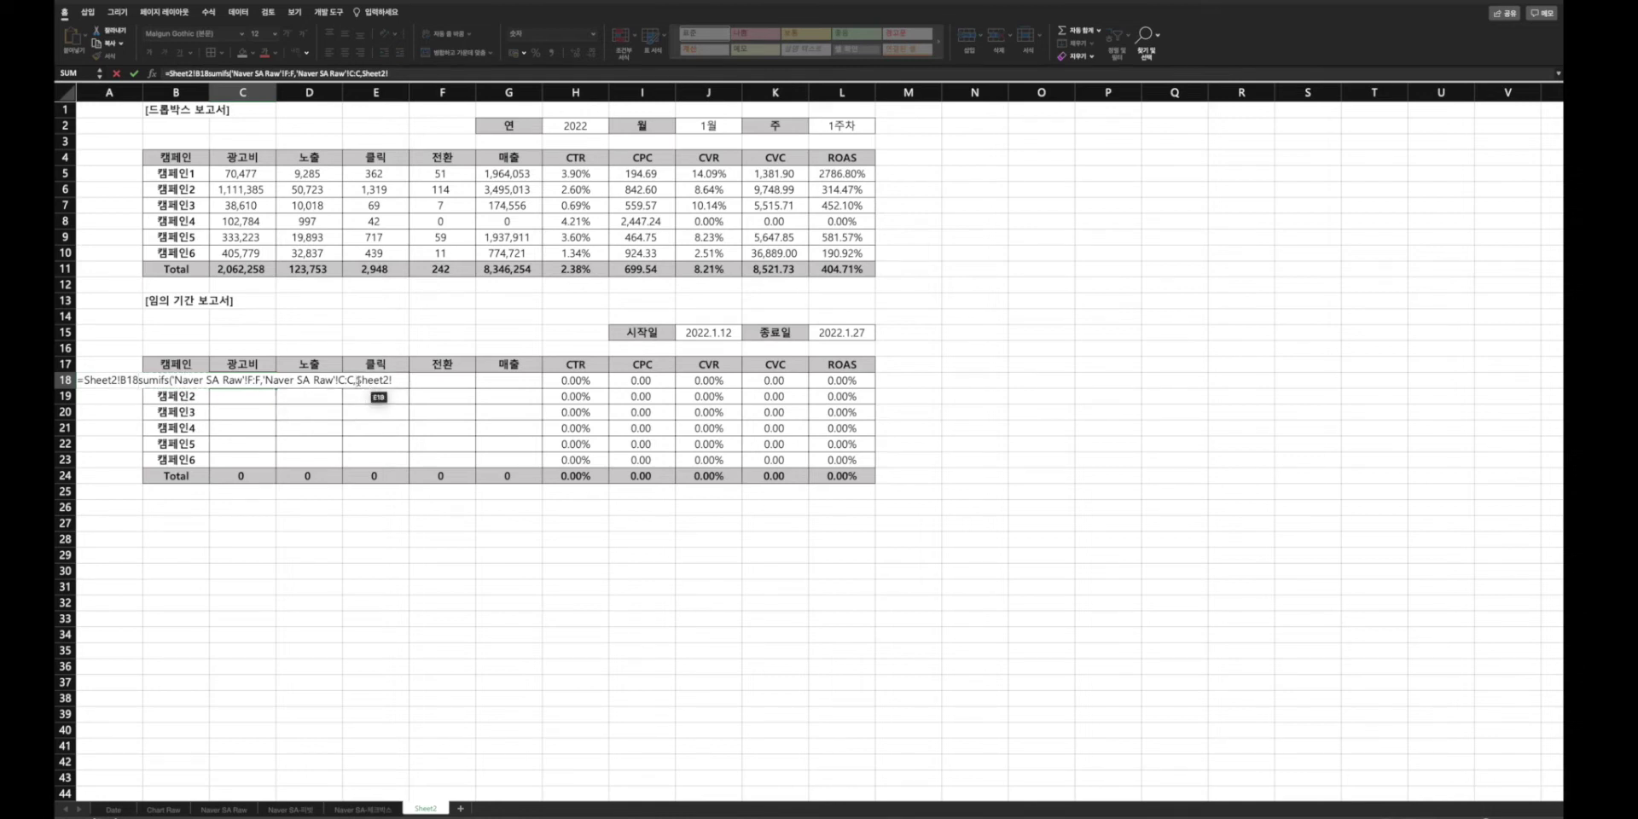
pyautogui.press('BackSpace')
pyautogui.press('BackSpace')
pyautogui.press('BackSpace')
pyautogui.press('BackSpace')
pyautogui.press('BackSpace')
pyautogui.press('BackSpace')
pyautogui.press('BackSpace')
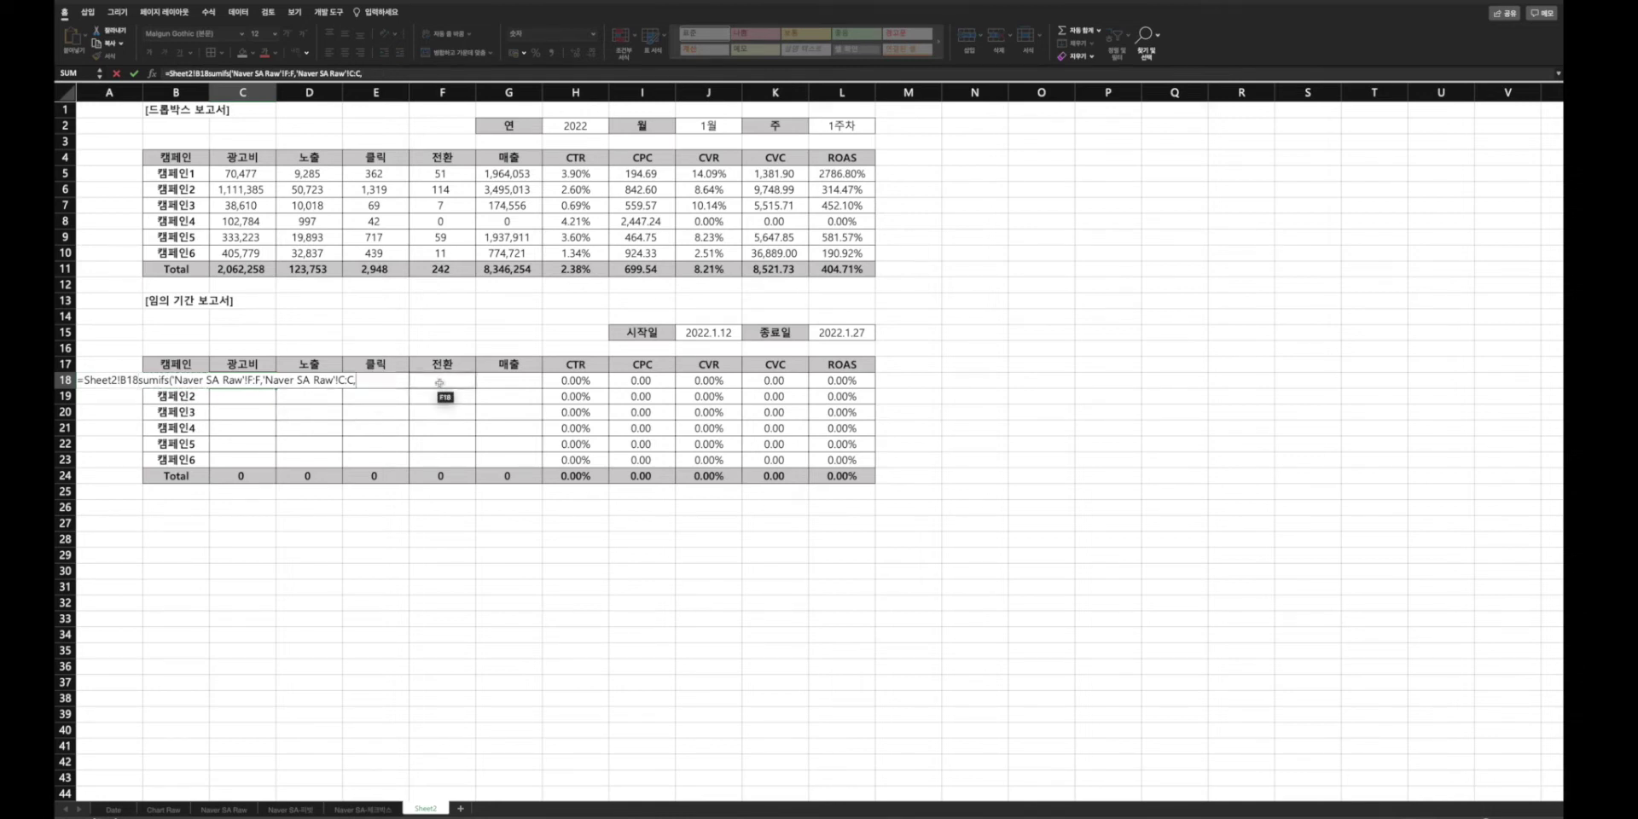
pyautogui.click(181, 382)
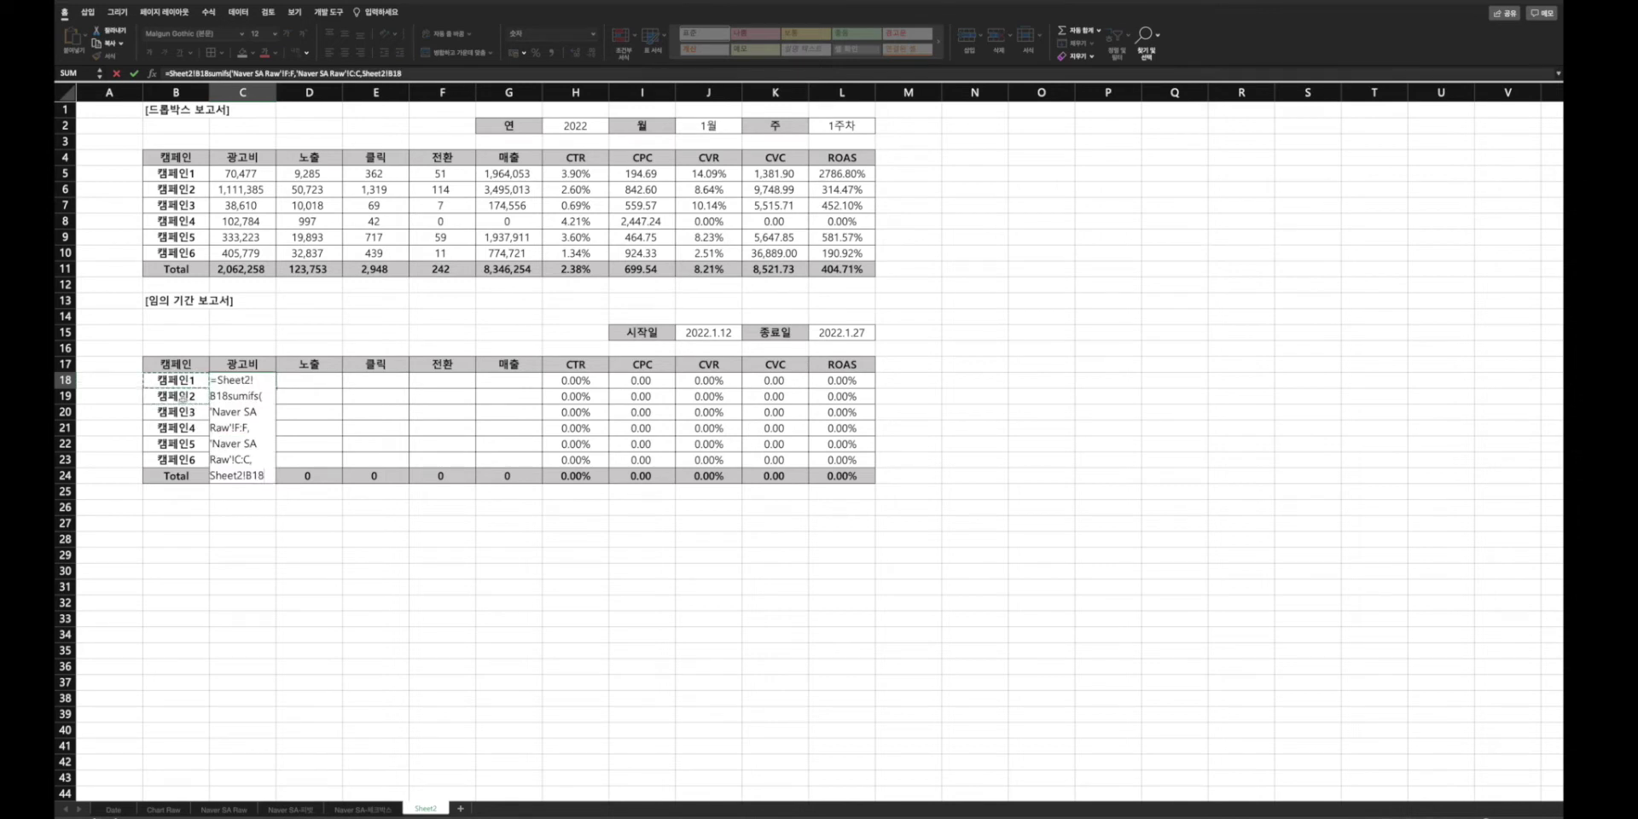
# - Add a start-date condition requiring column A of Naver SA Raw to be ">="&Sheet2!J15
pyautogui.write(',')
pyautogui.click(229, 810)
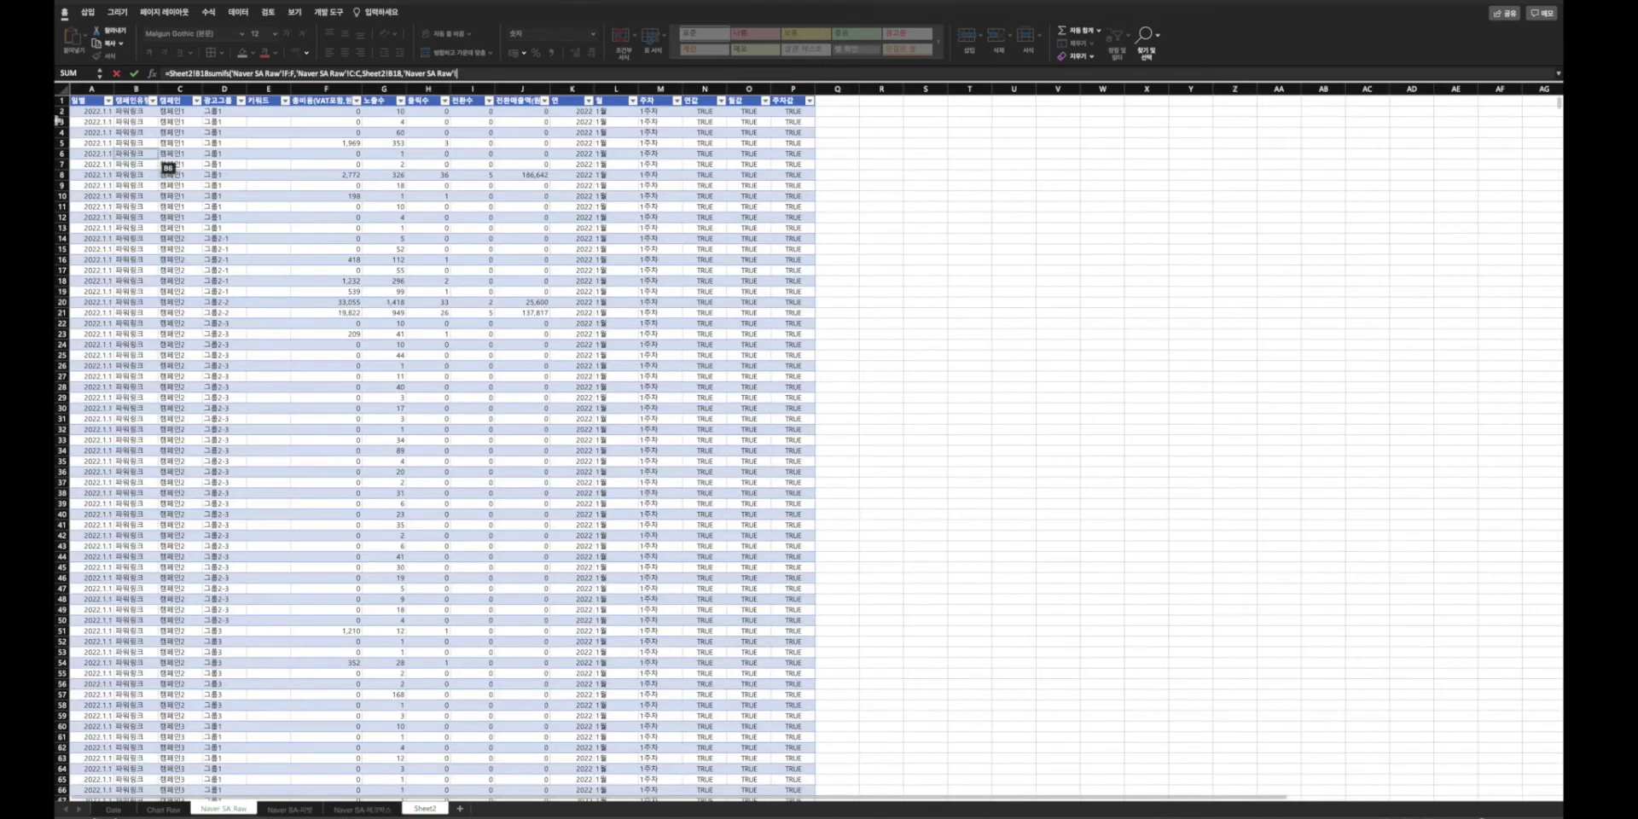
pyautogui.click(90, 89)
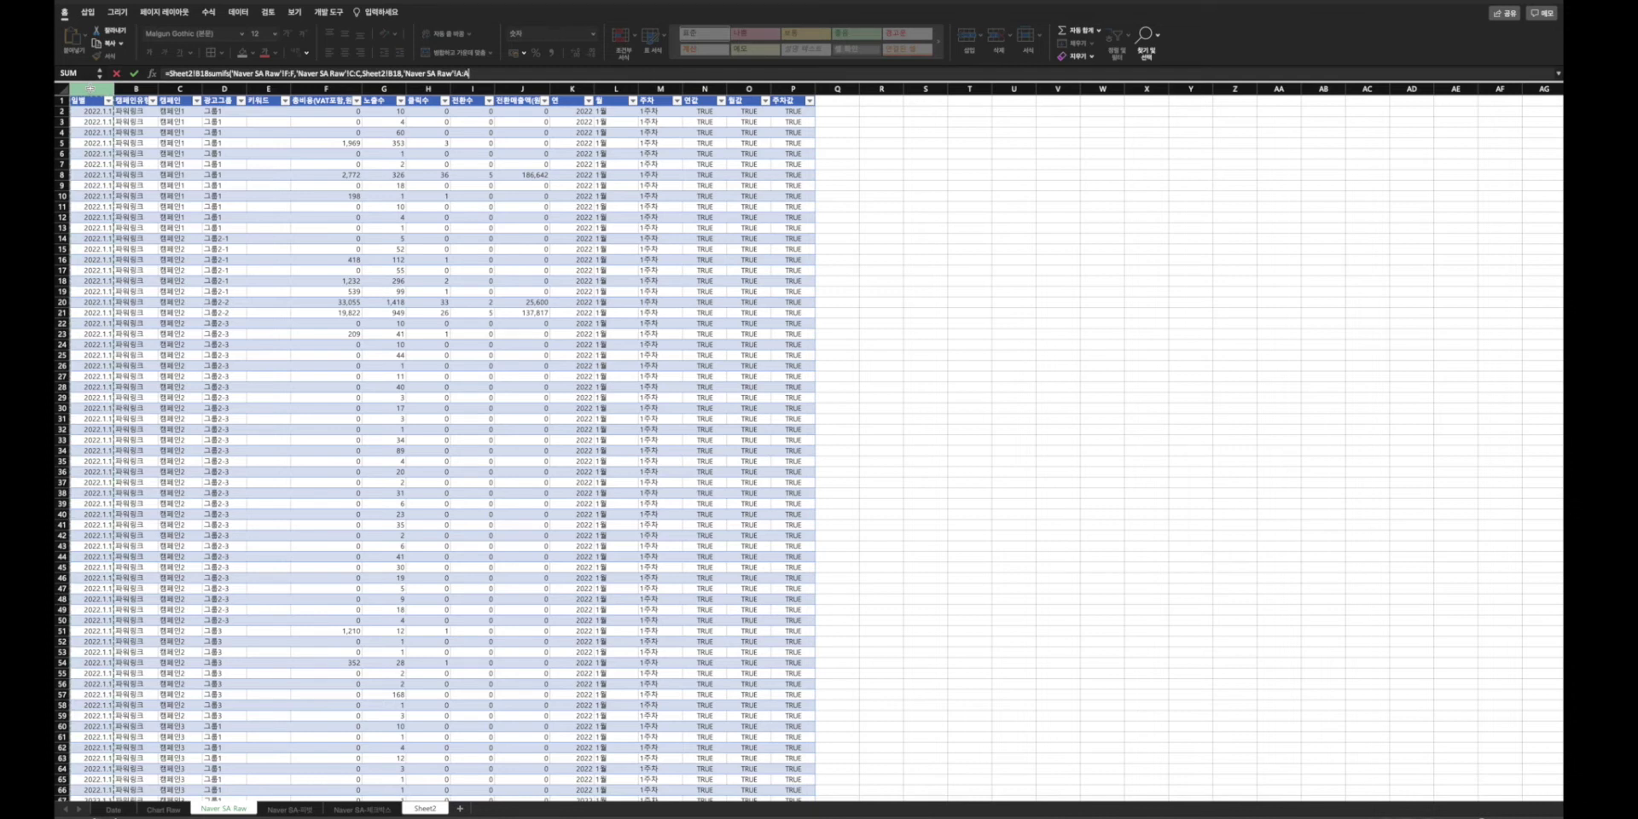
pyautogui.write(',')
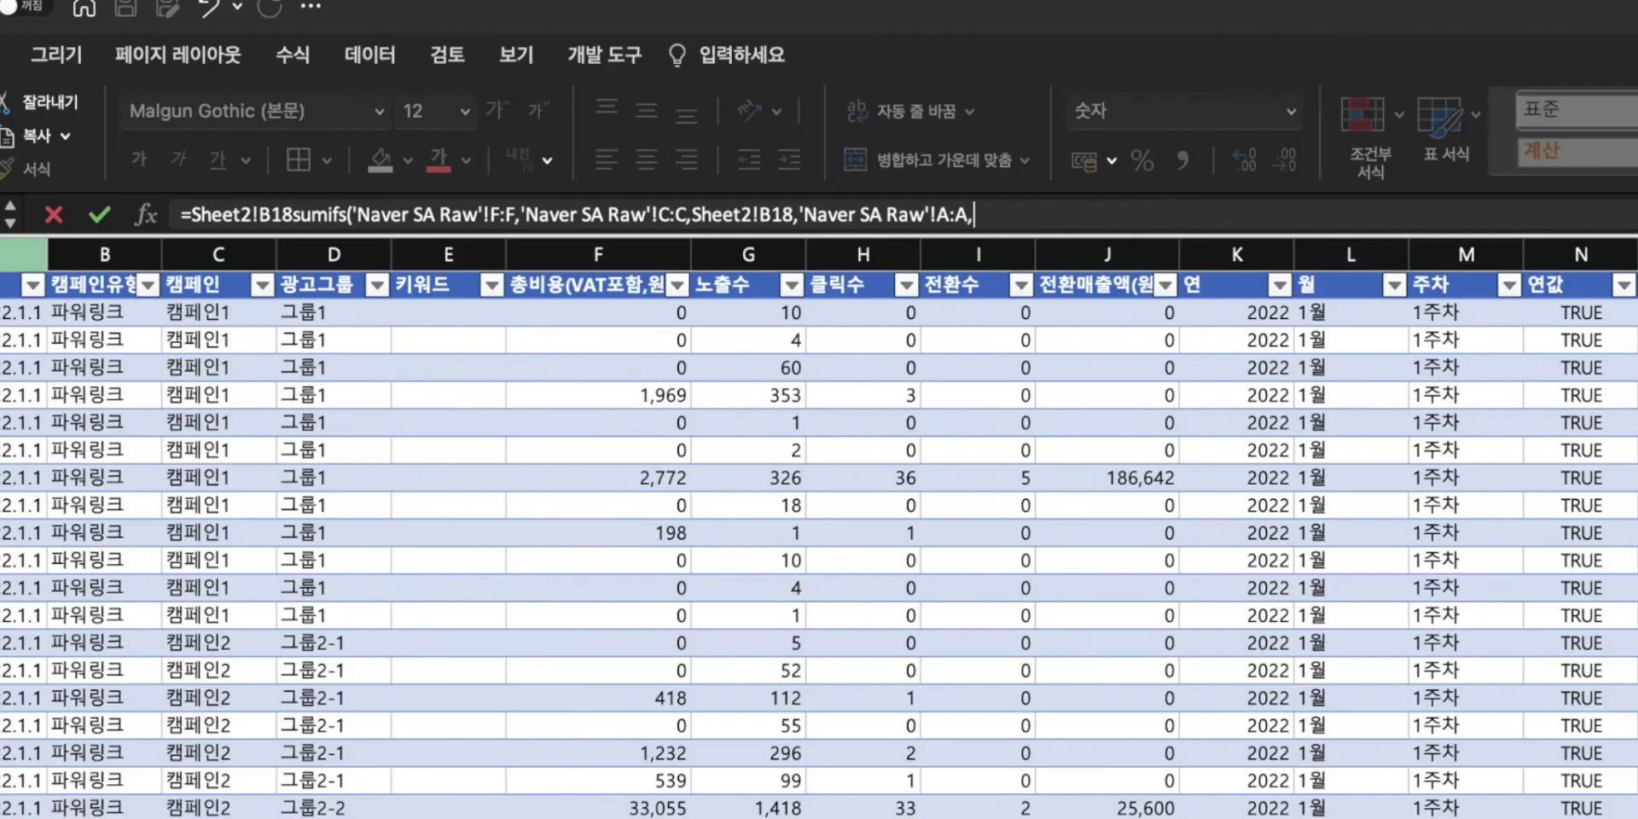
pyautogui.write('">="&')
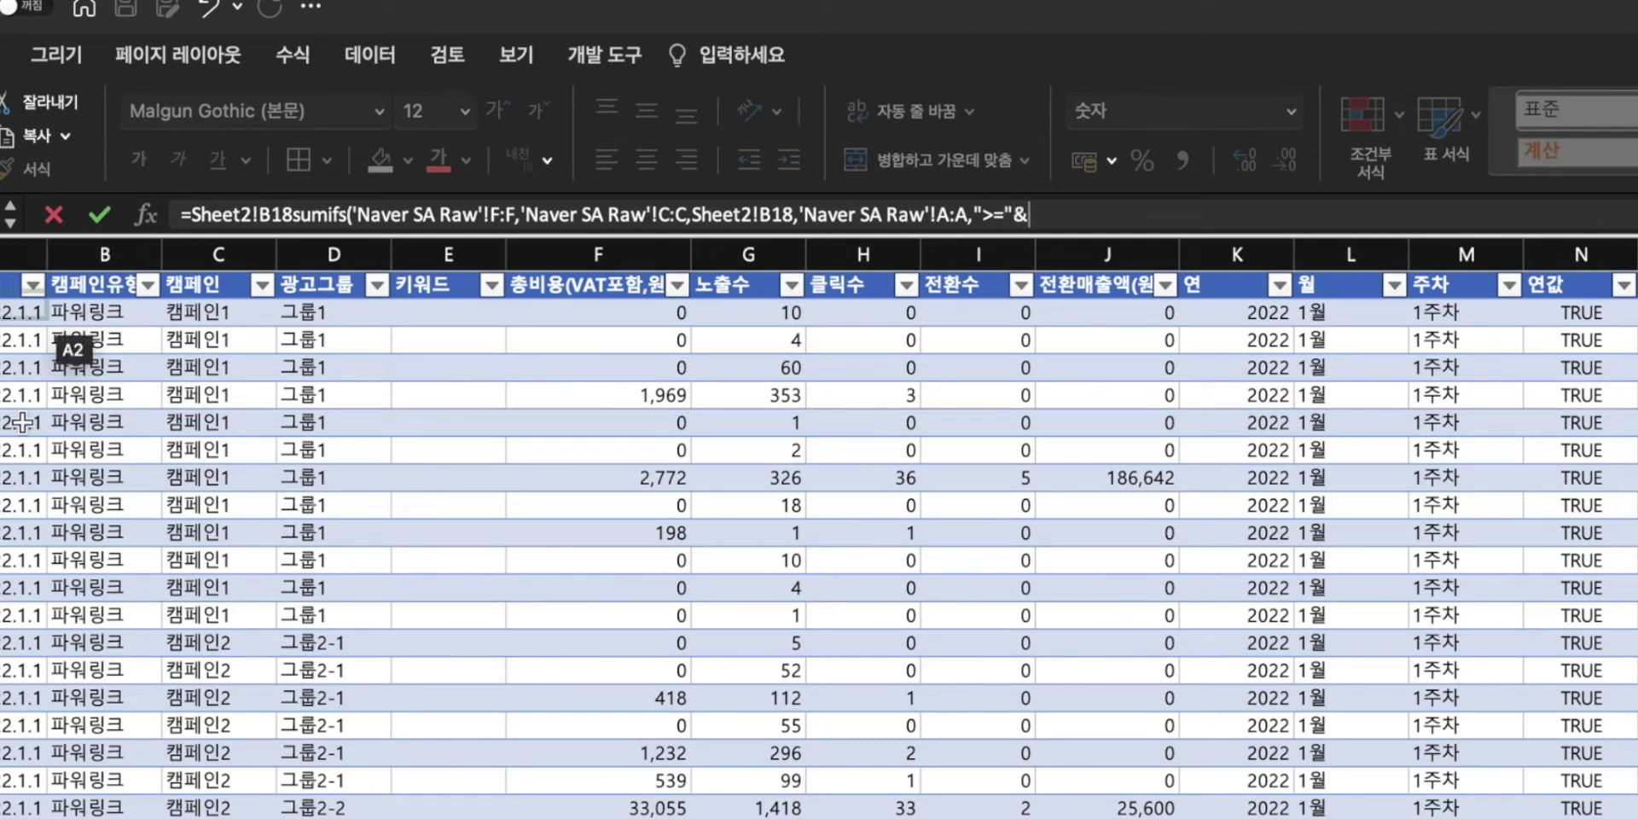
pyautogui.click(422, 809)
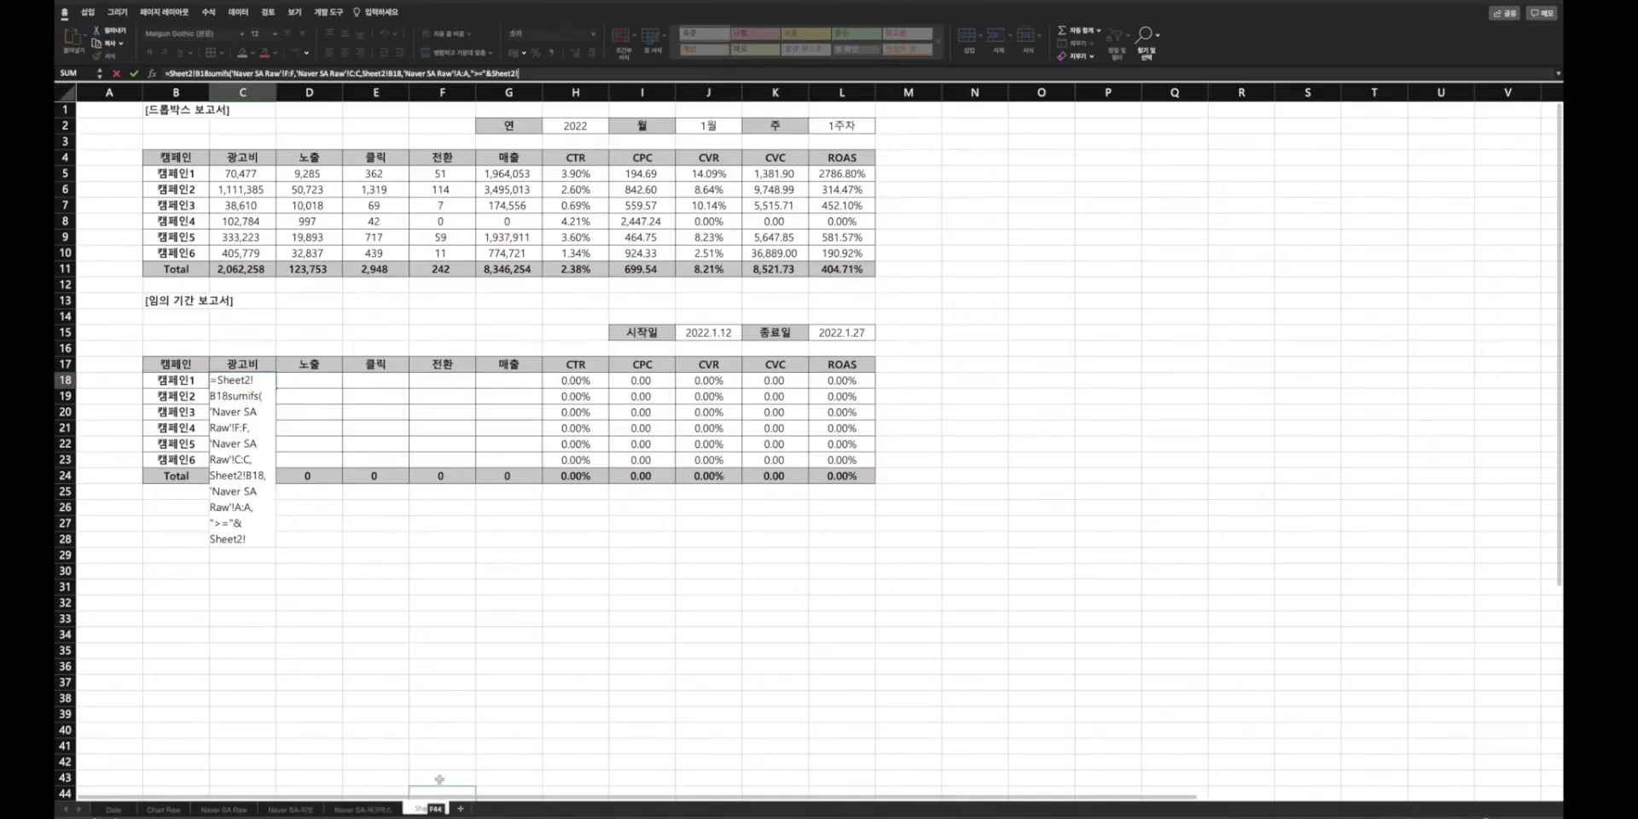
pyautogui.click(707, 331)
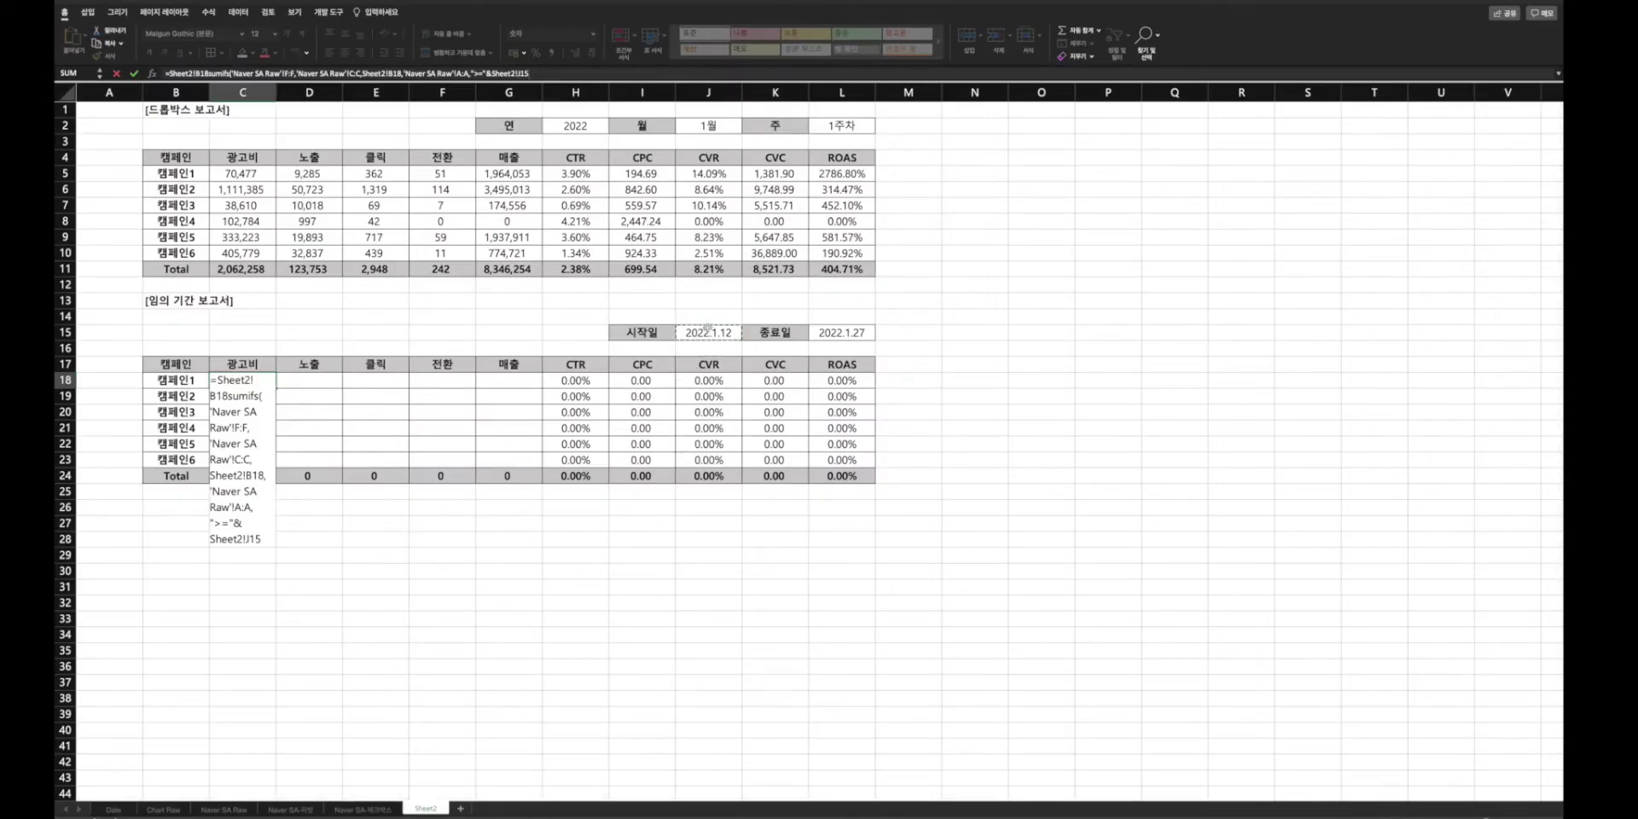
# - Add an end-date condition requiring column A of Naver SA Raw to be "<="&Sheet2!L15, and enter the formula
pyautogui.write(',')
pyautogui.click(245, 803)
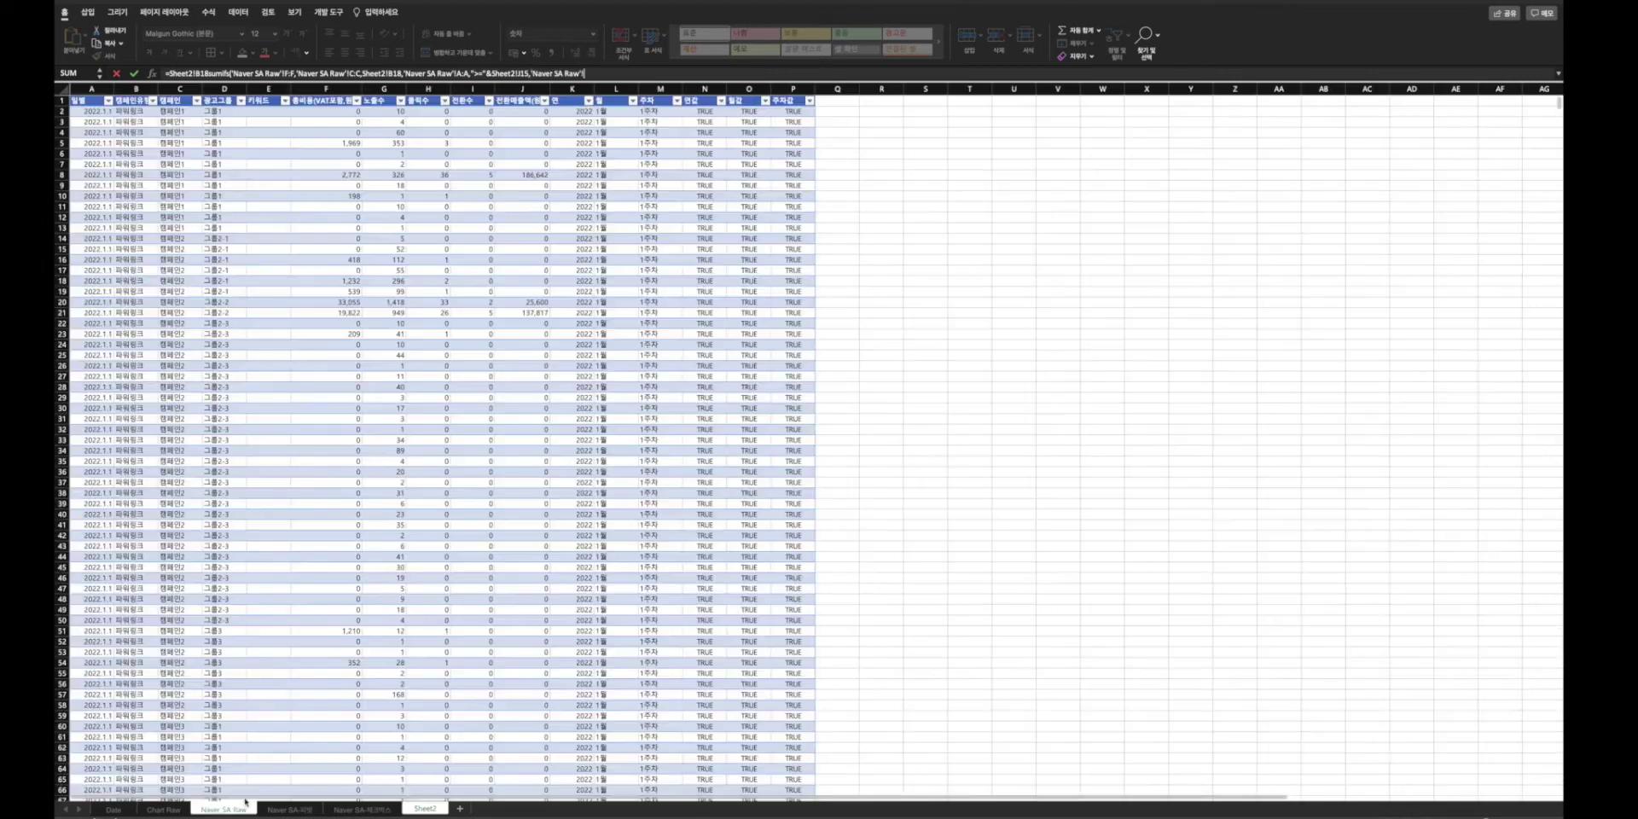
pyautogui.click(94, 89)
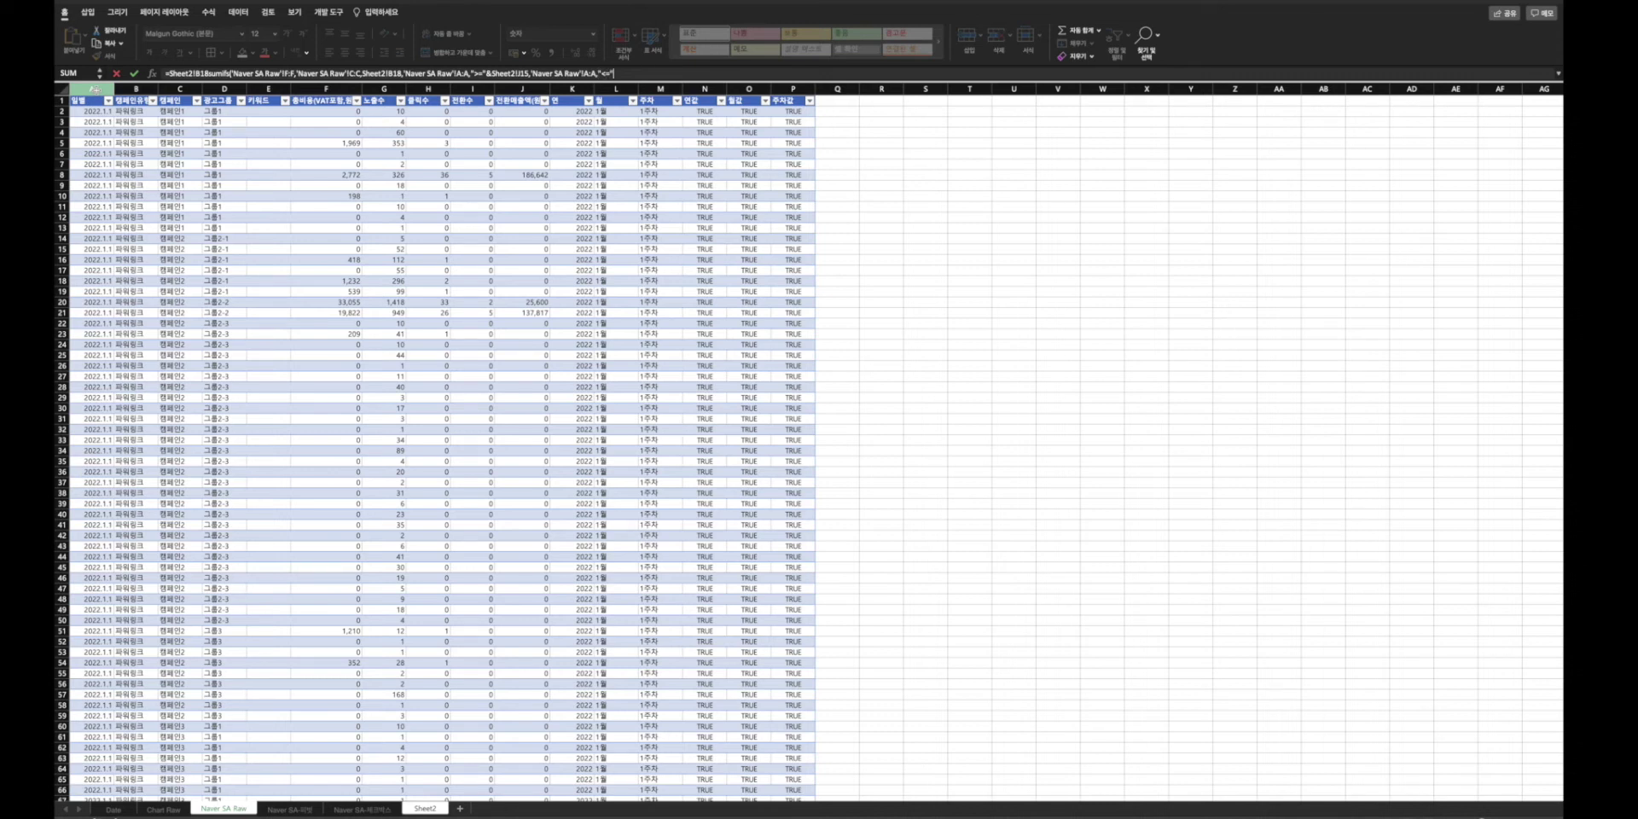
pyautogui.click(425, 808)
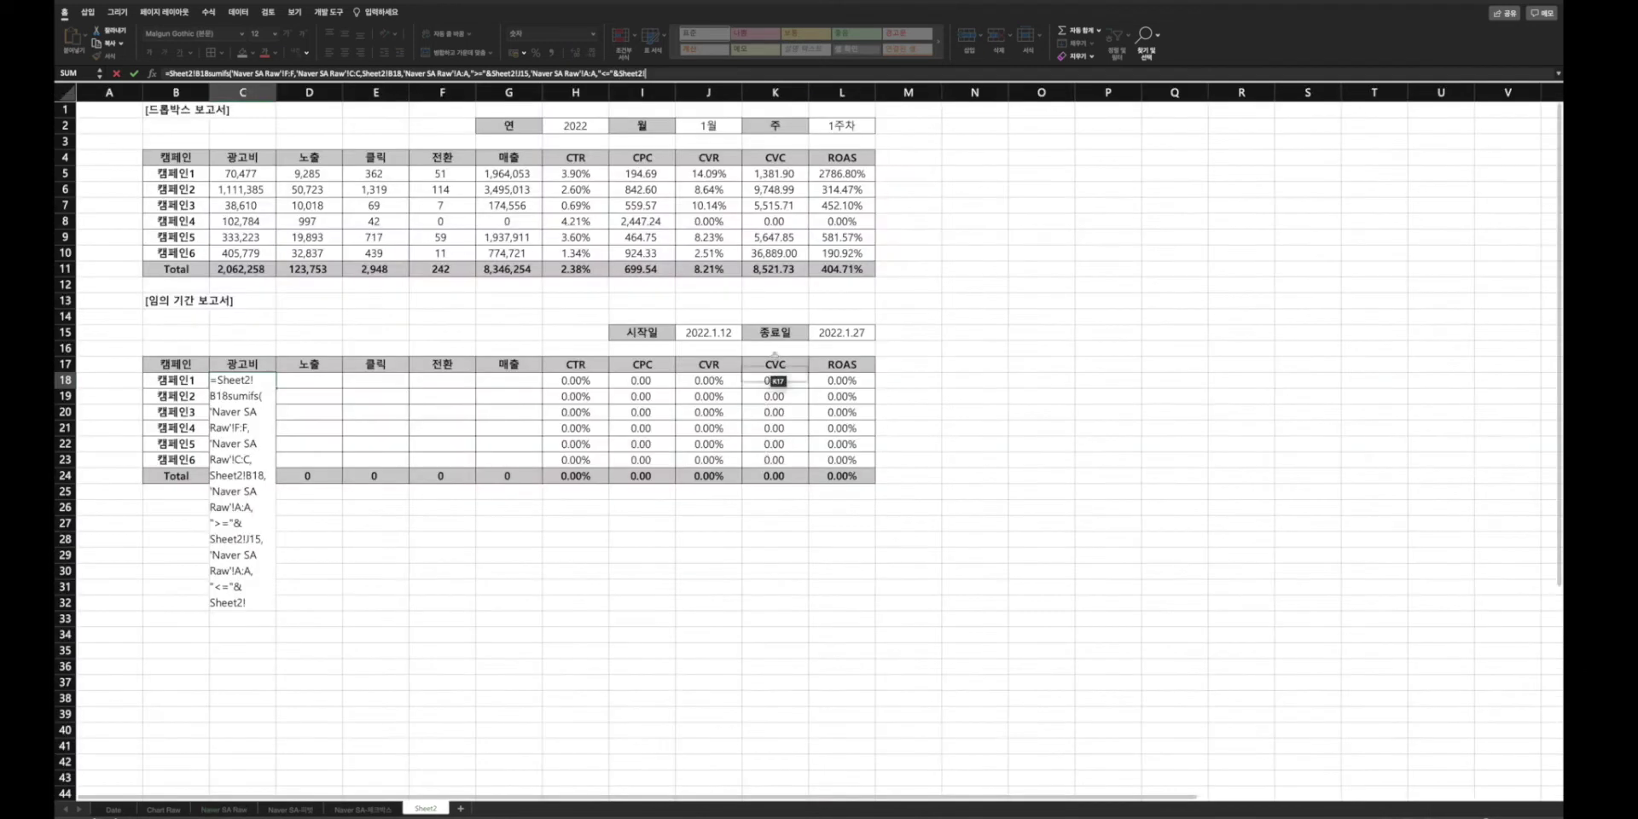
pyautogui.click(839, 332)
pyautogui.write(')')
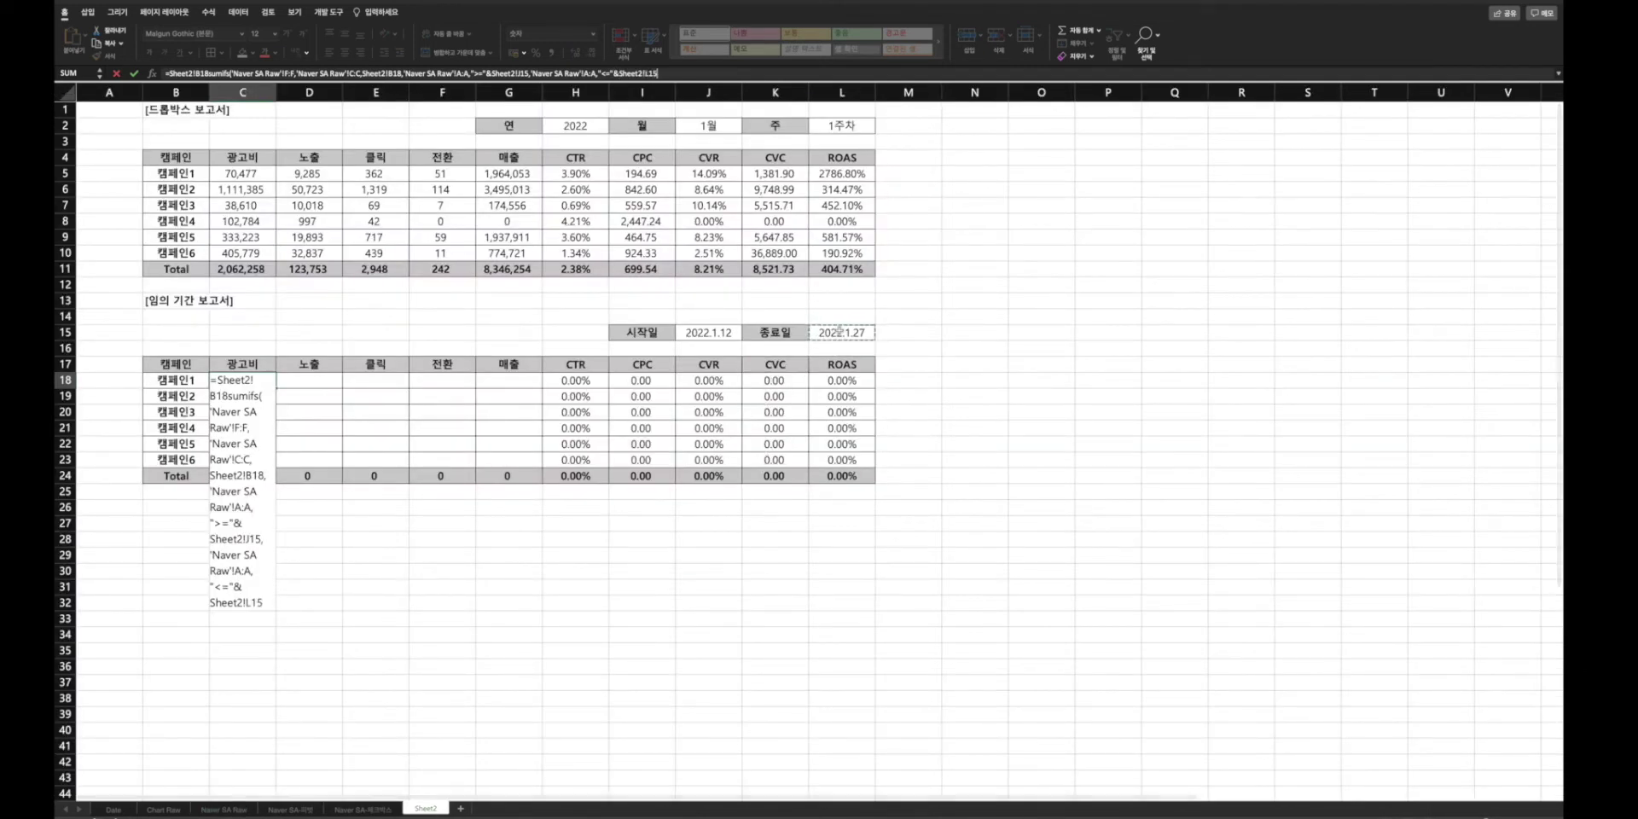
pyautogui.press('Return')
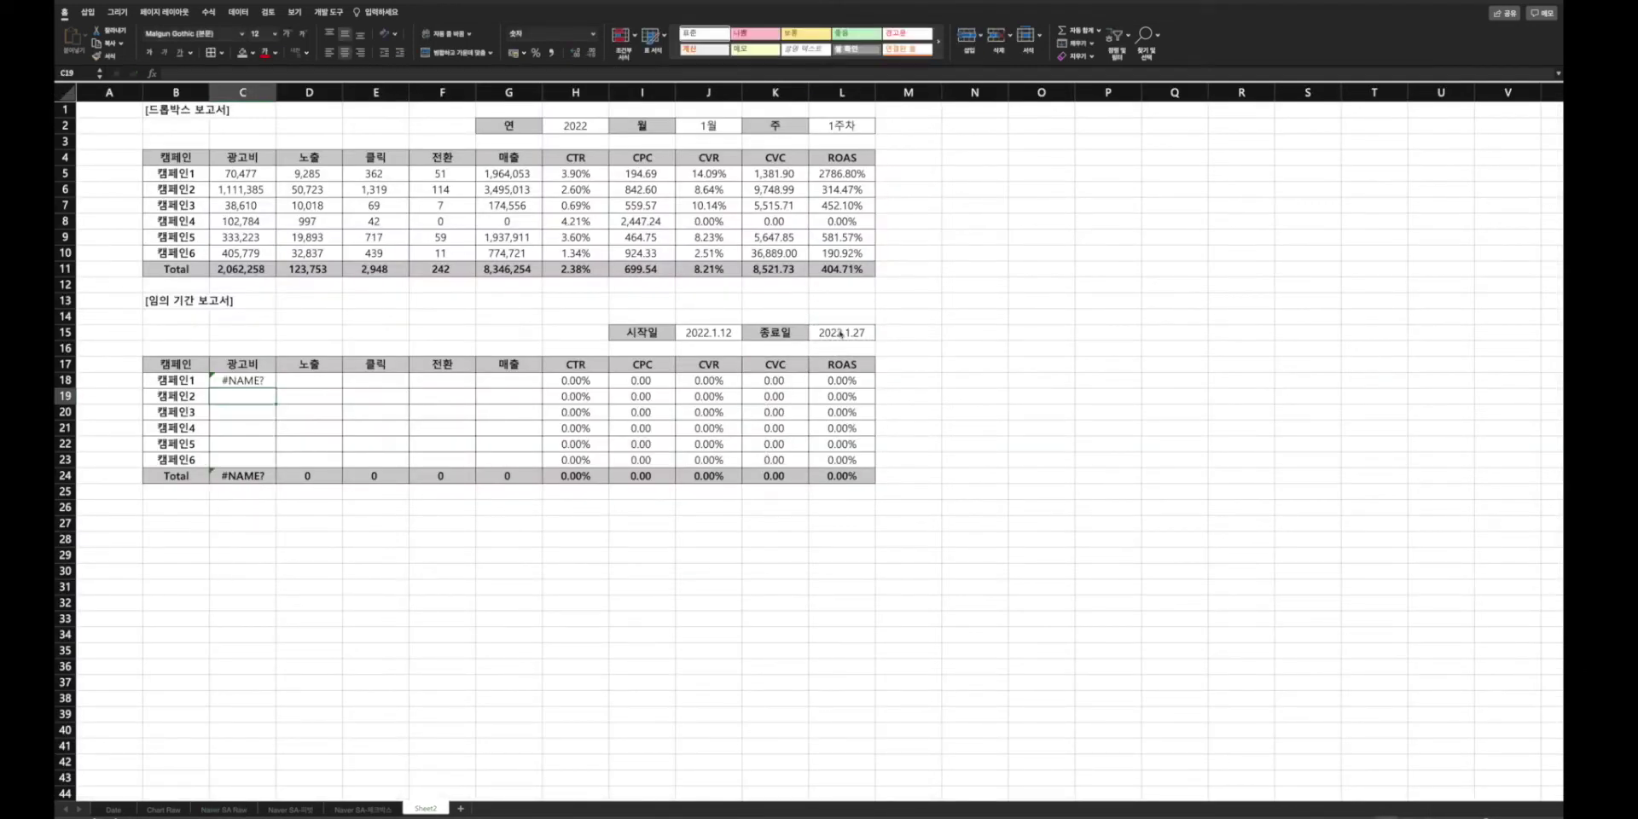
# - Remove the stray Sheet2!B18 reference in front of SUMIFS in the C18 formula
pyautogui.click(202, 73)
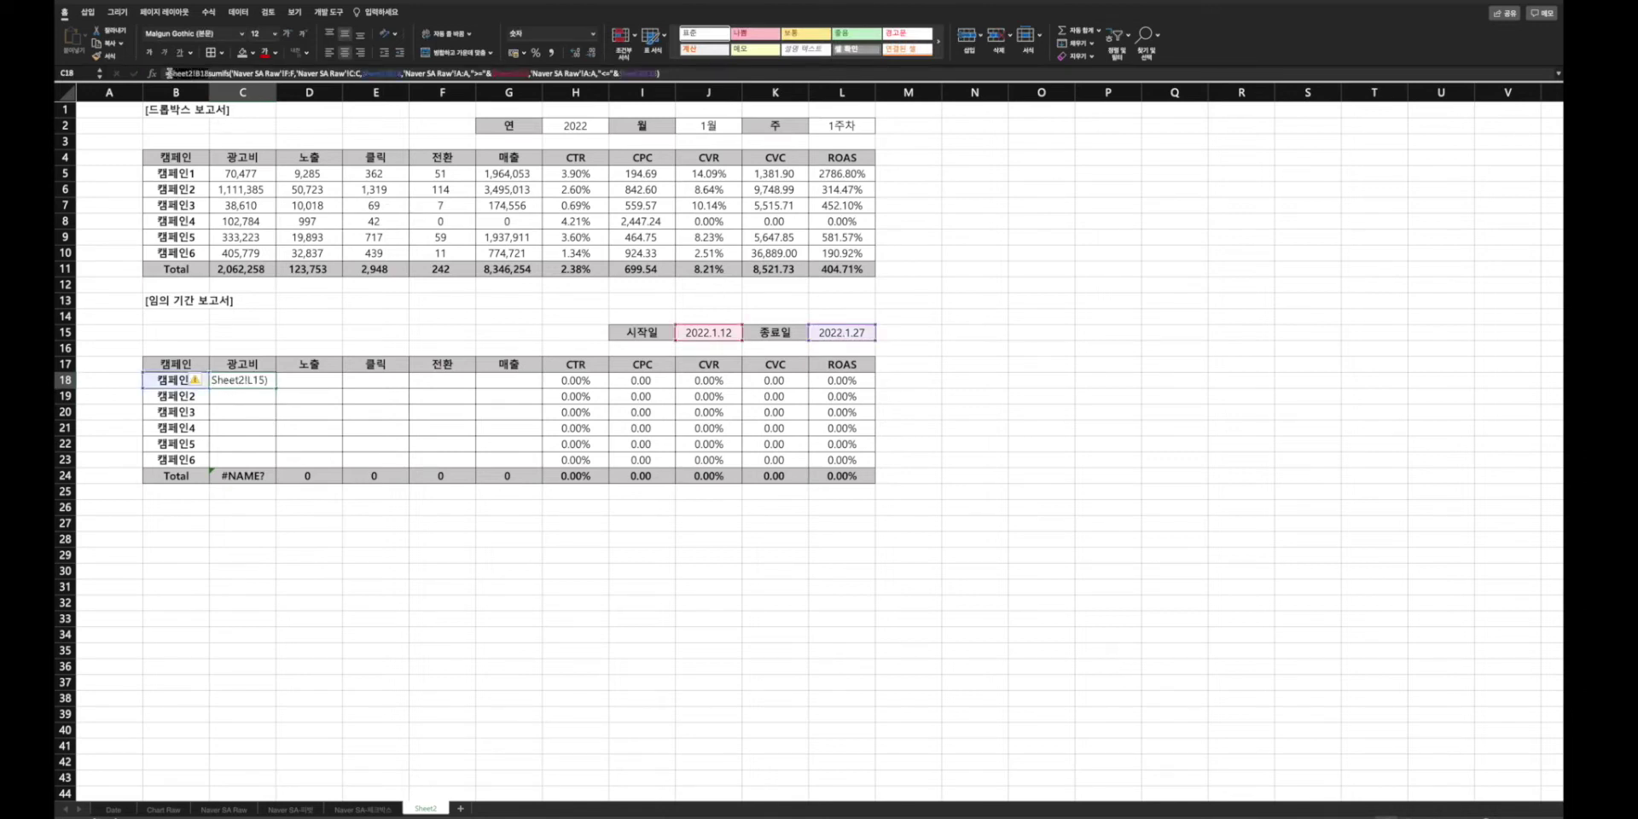
pyautogui.moveTo(208, 73); pyautogui.dragTo(169, 74)
pyautogui.press('Delete')
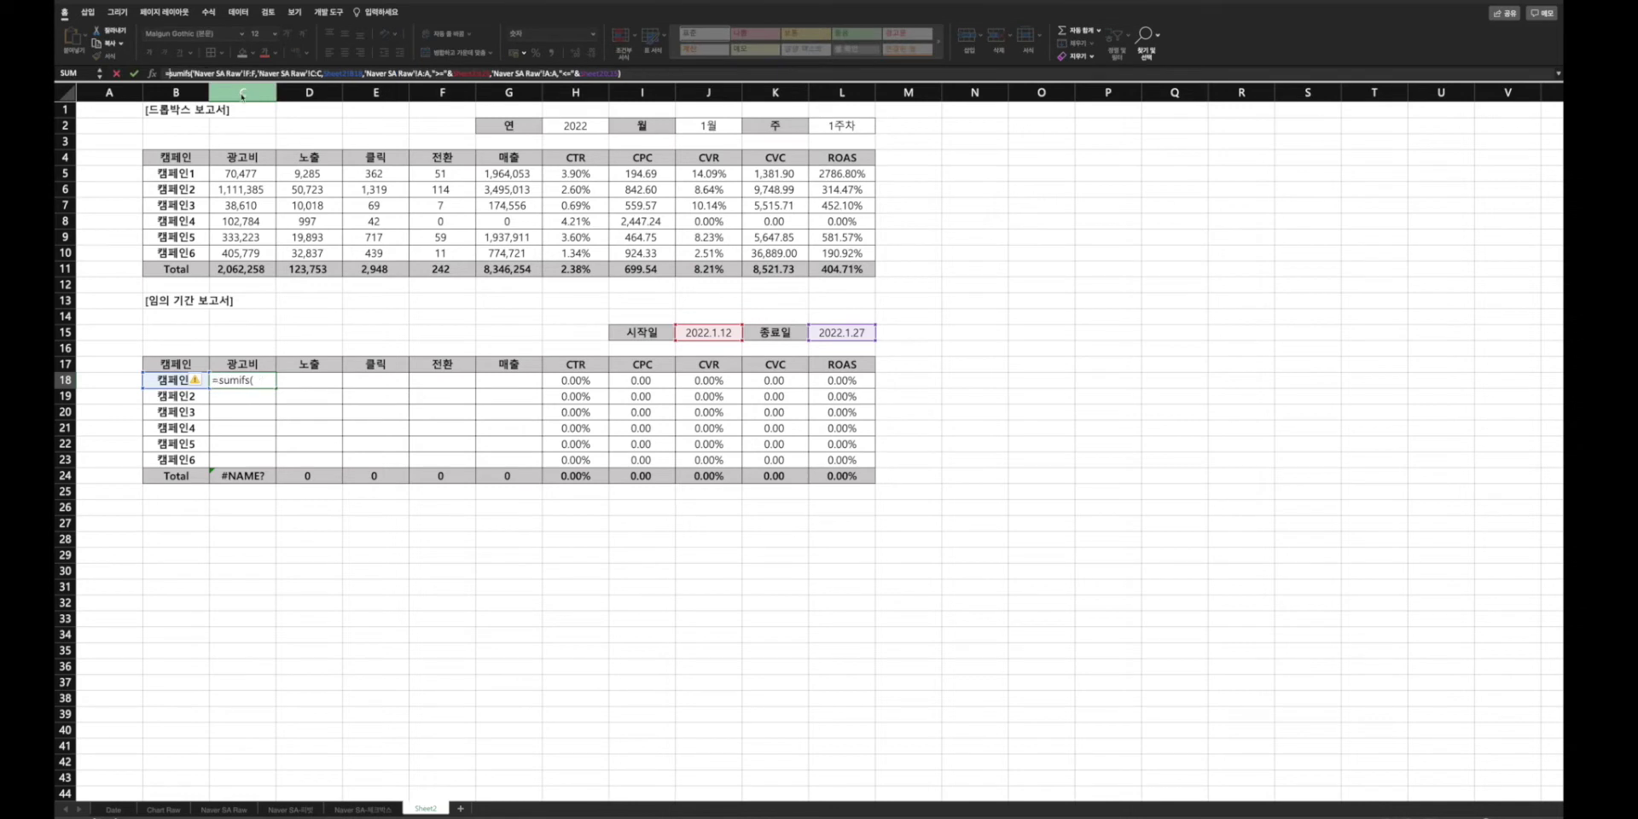
pyautogui.press('Return')
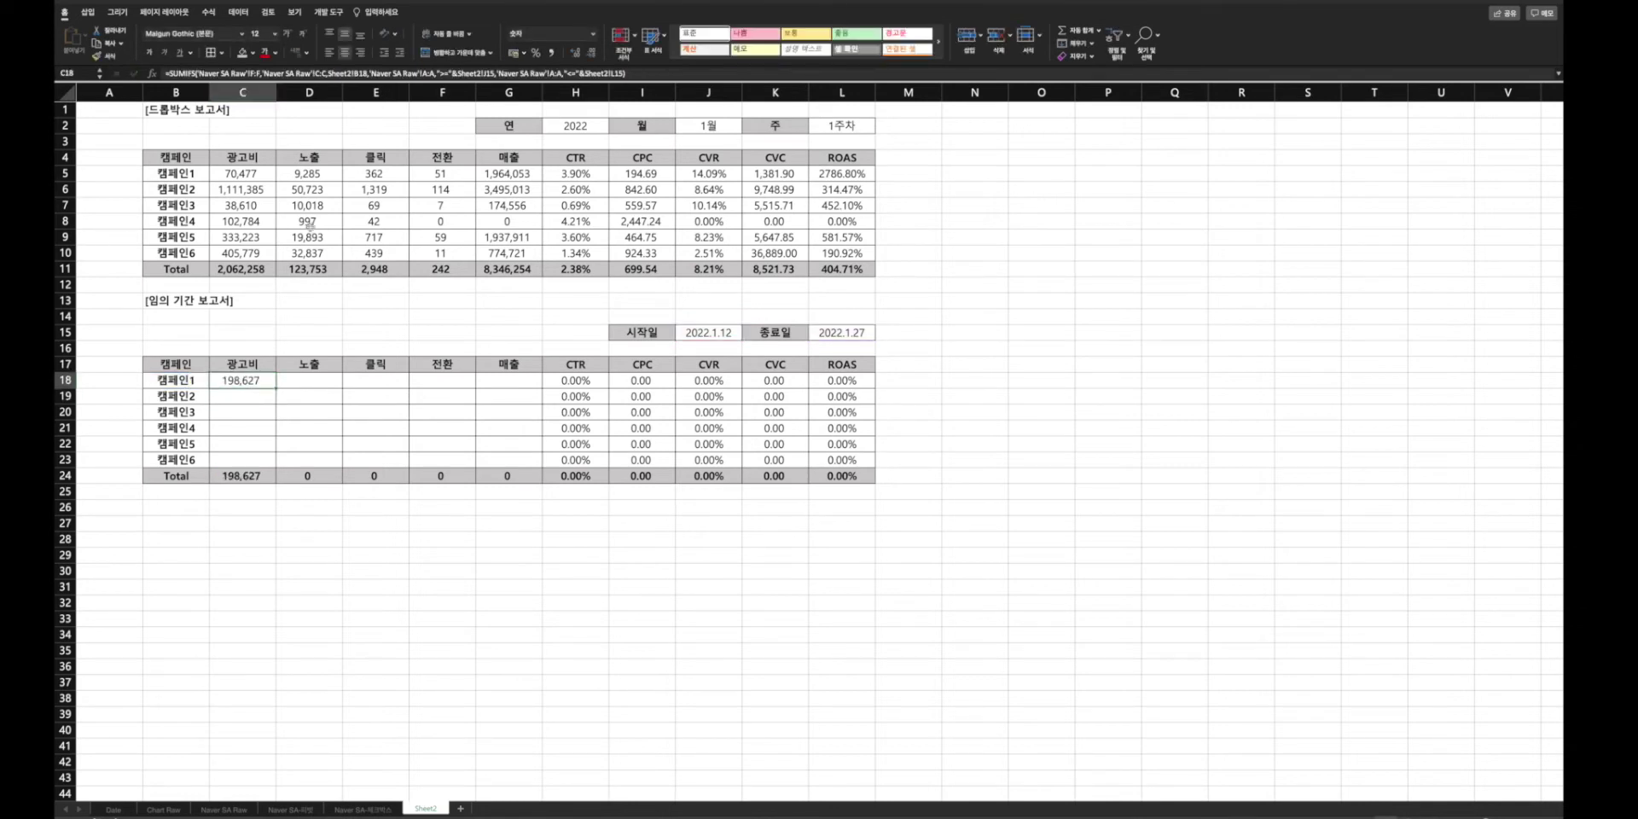
# - Review the sum range, campaign criterion and start and end date conditions in the C18 SUMIFS formula
pyautogui.doubleClick(250, 379)
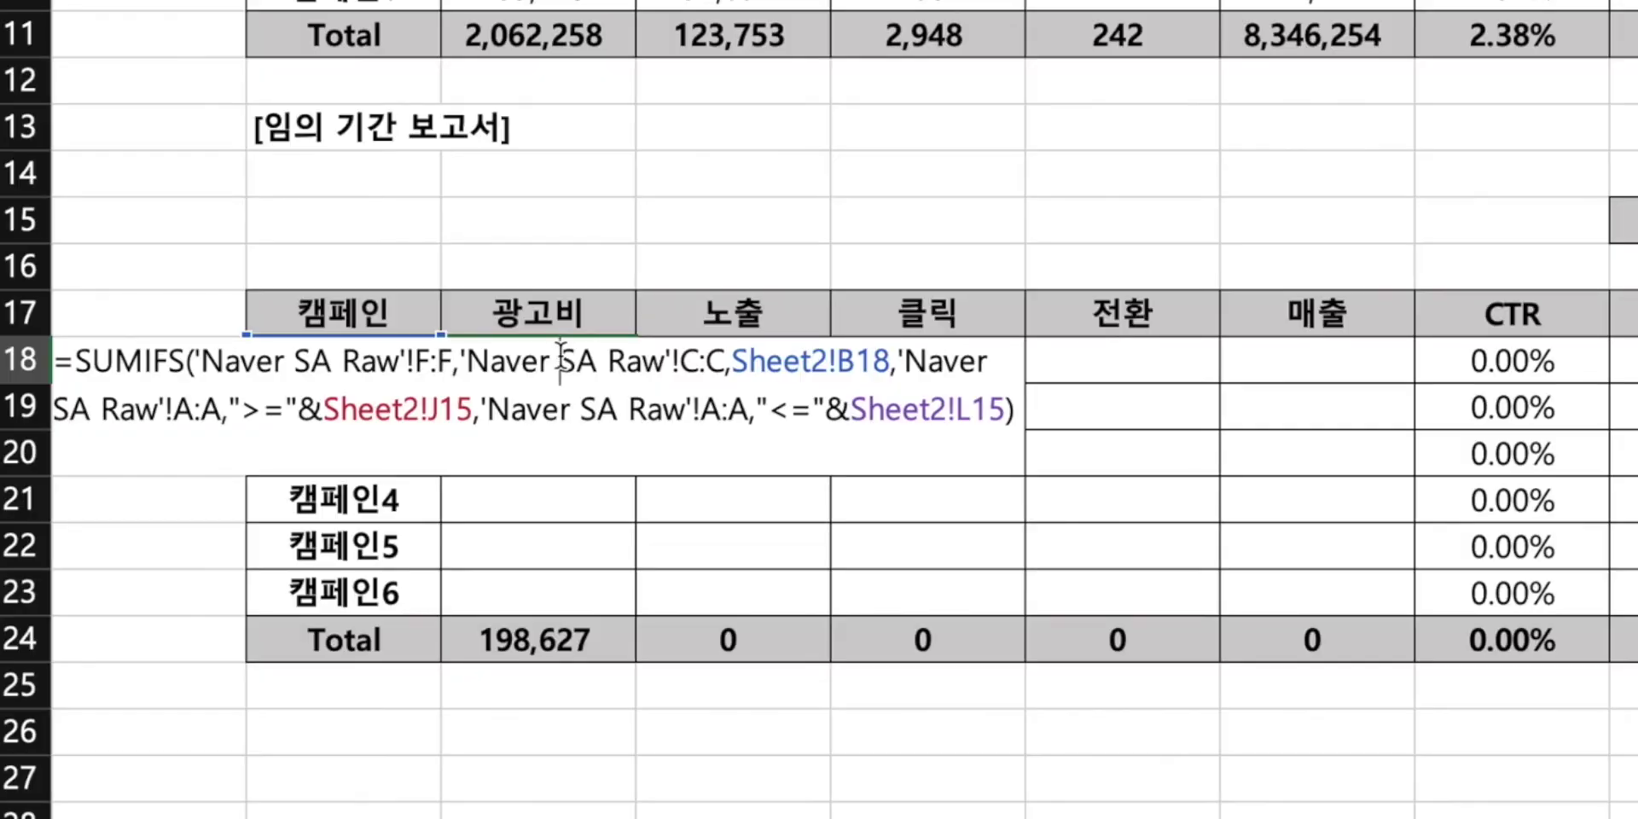
pyautogui.moveTo(380, 362); pyautogui.dragTo(445, 359)
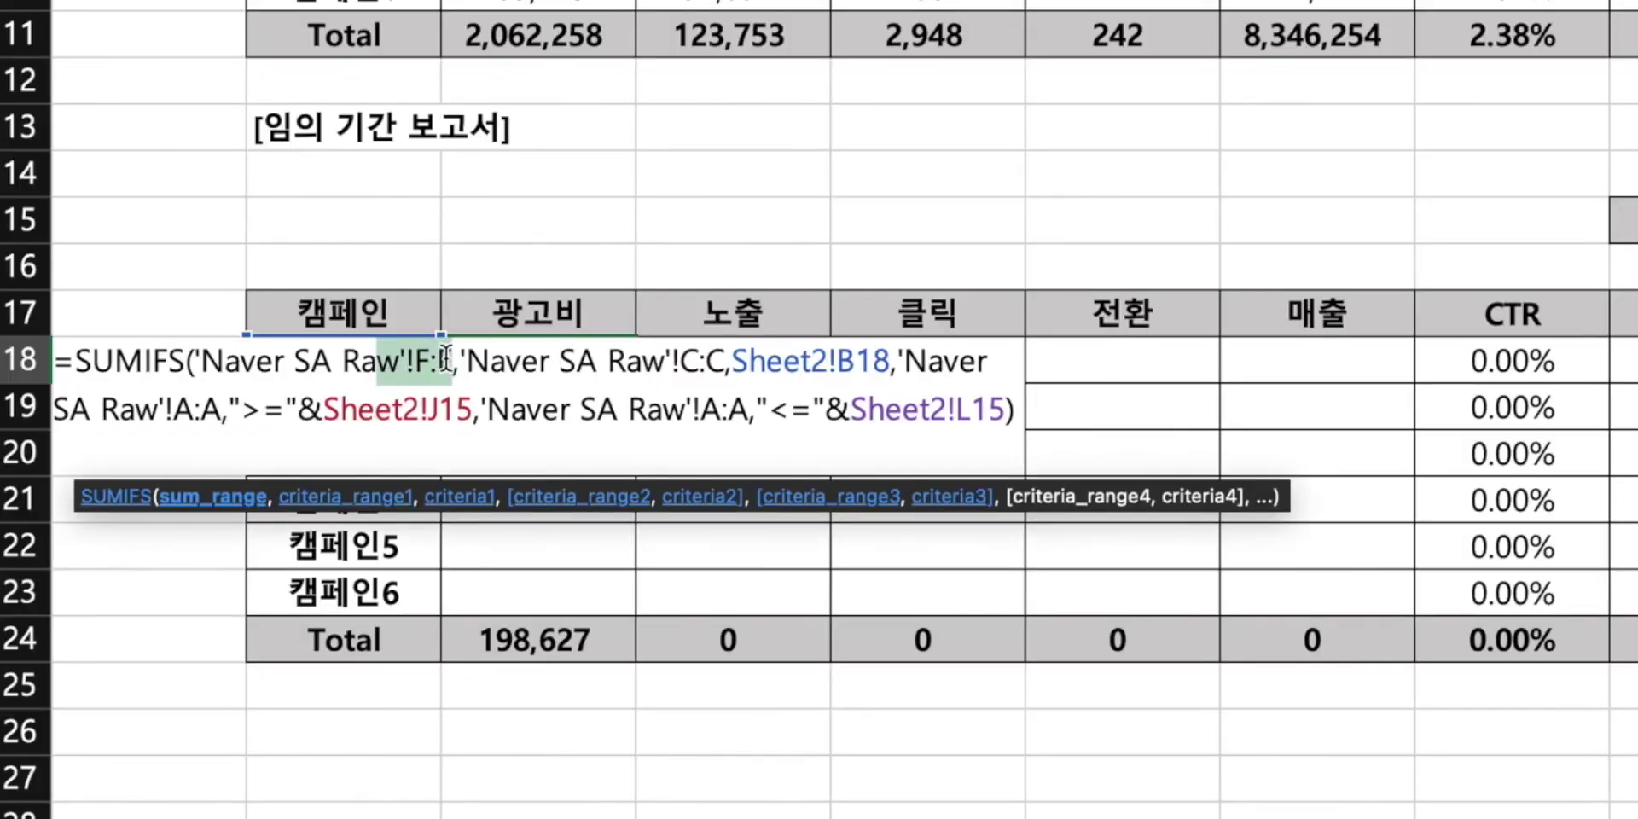
pyautogui.click(439, 359)
pyautogui.click(394, 358)
pyautogui.moveTo(393, 358); pyautogui.dragTo(446, 359)
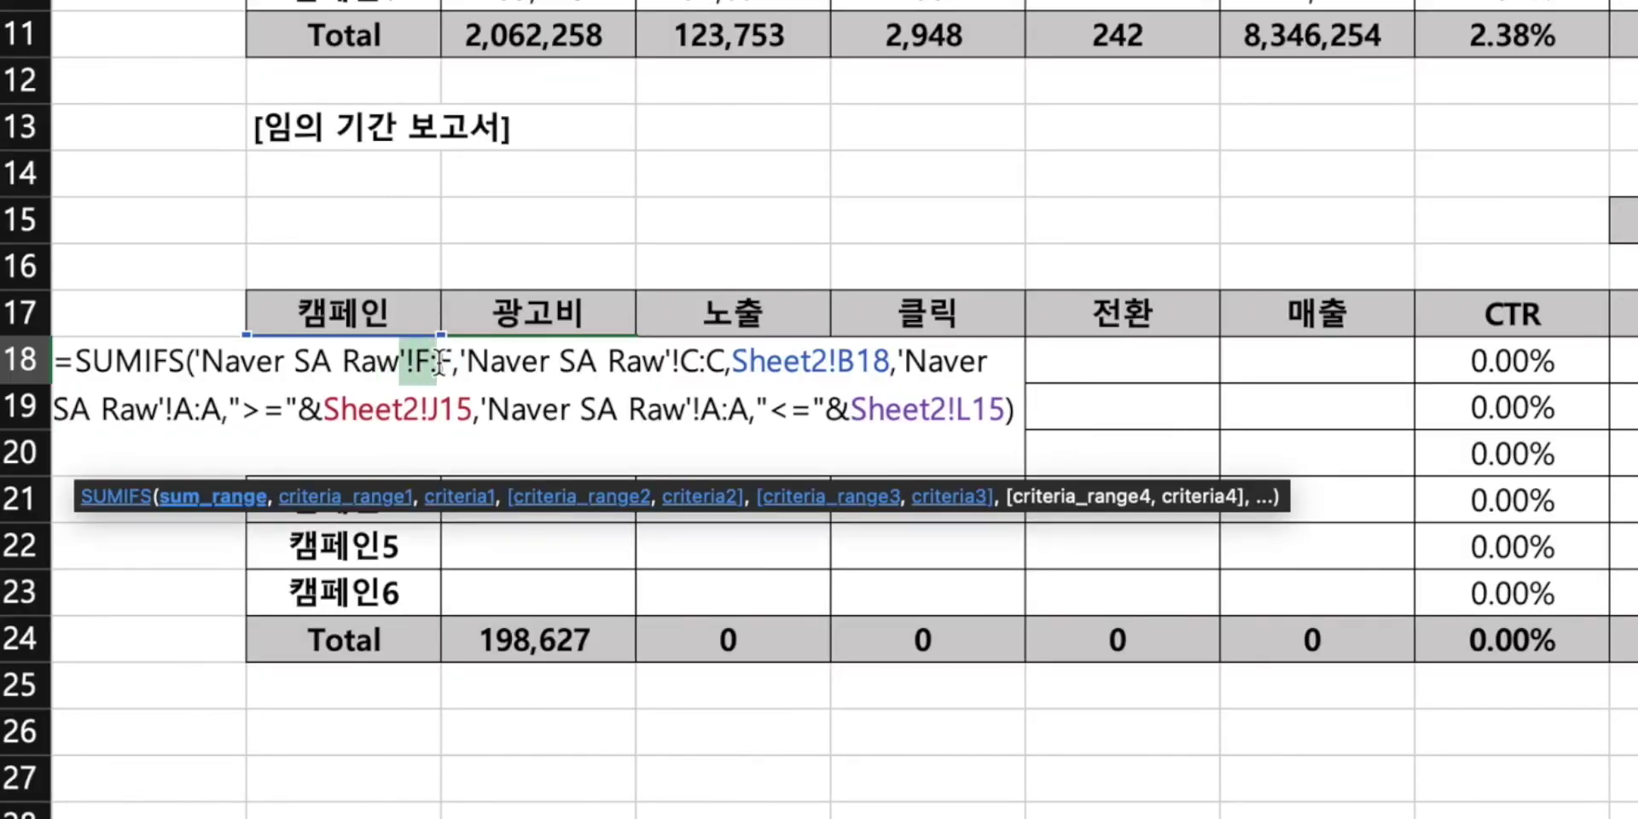
pyautogui.moveTo(599, 362); pyautogui.dragTo(699, 365)
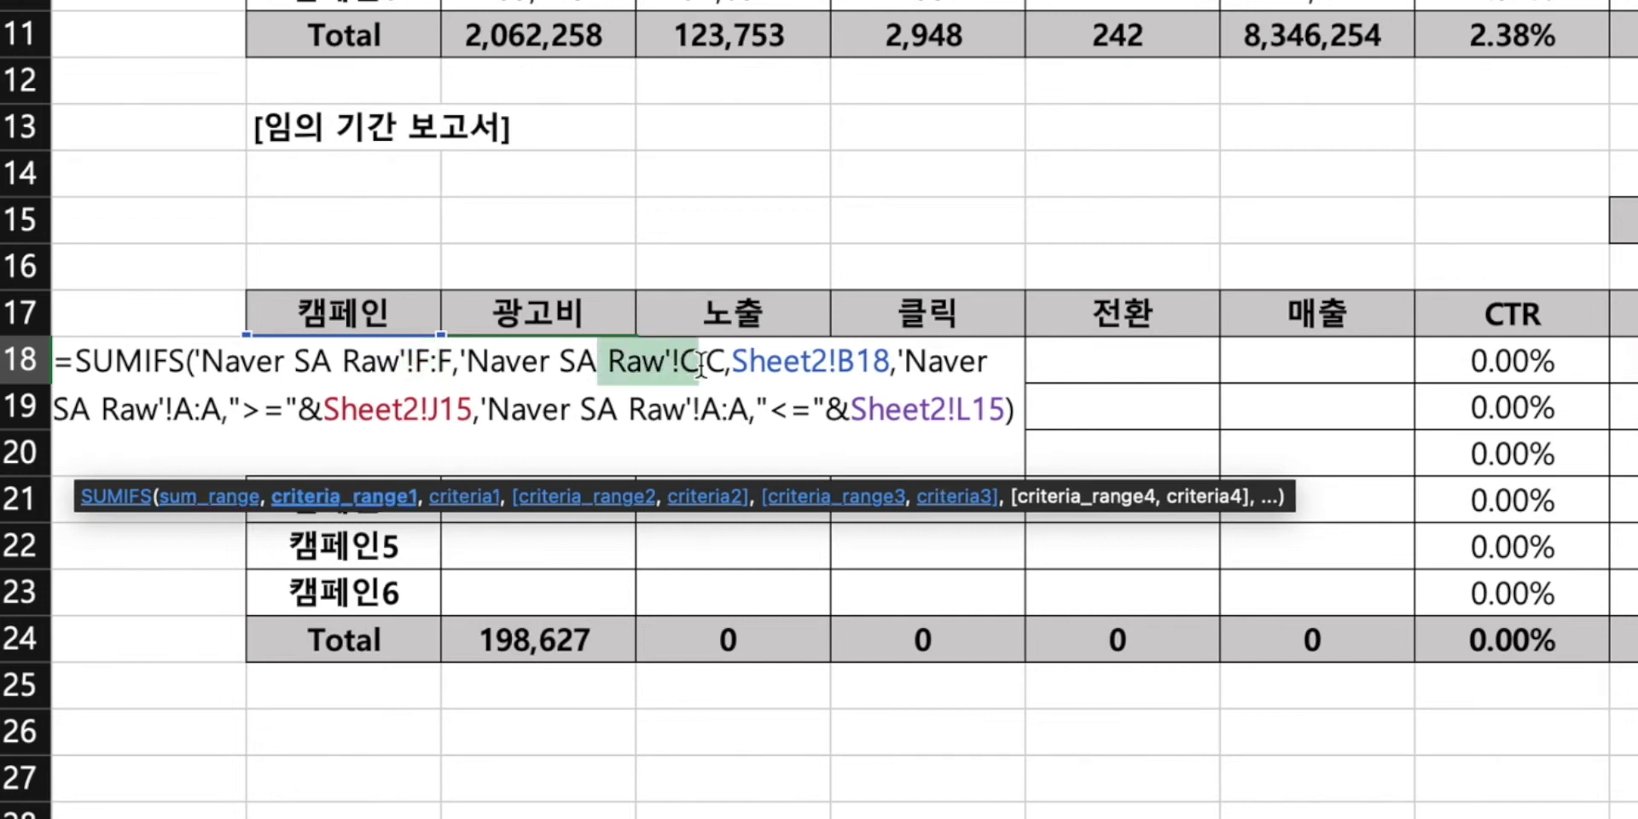
pyautogui.moveTo(749, 362); pyautogui.dragTo(1034, 418)
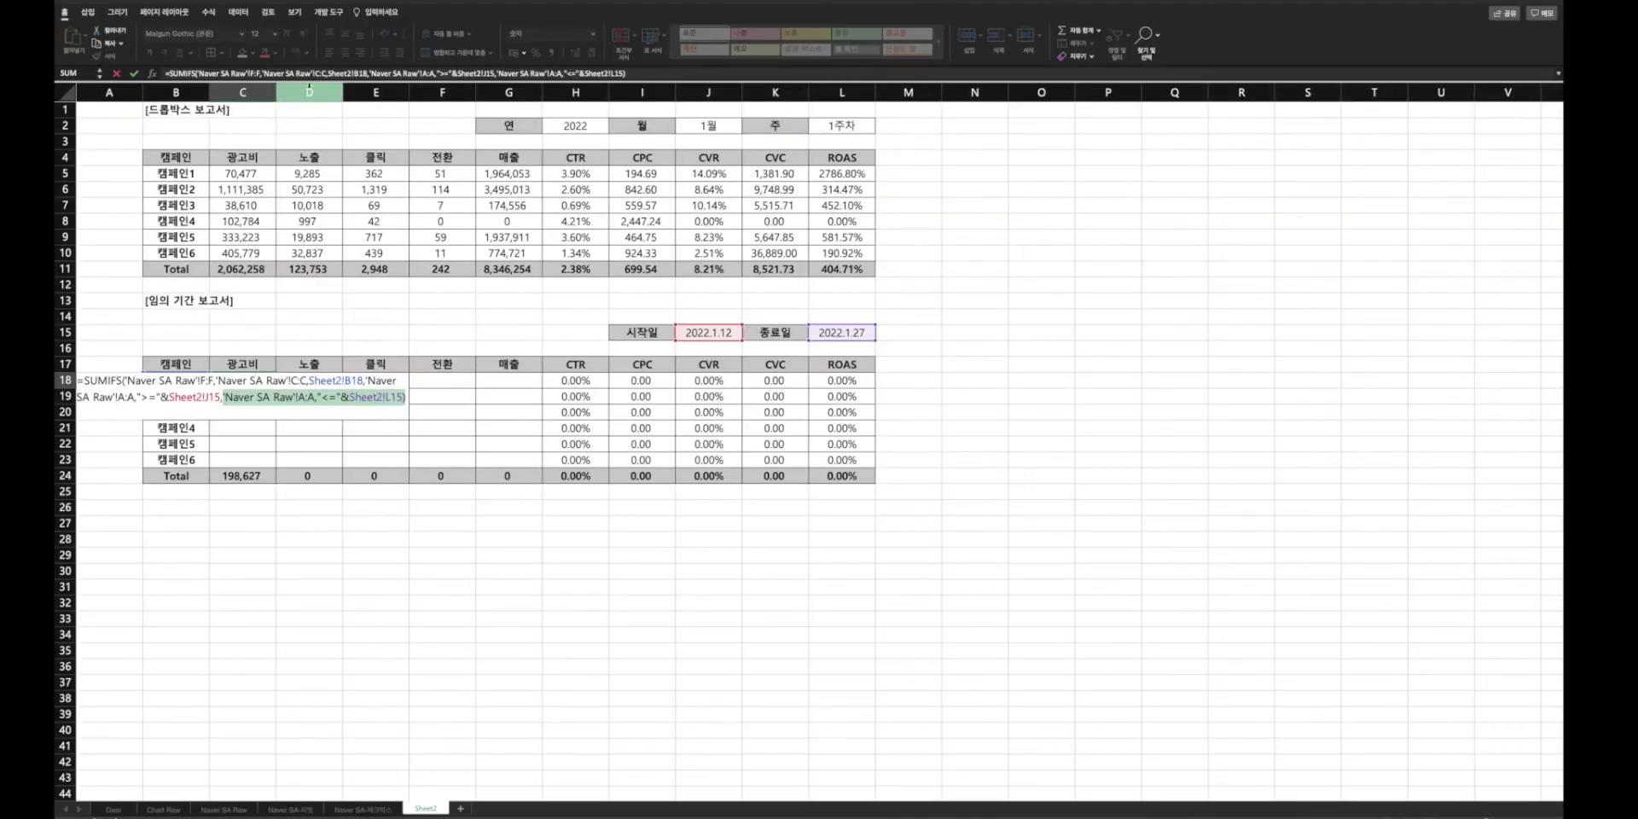
# - In the C18 formula, lock the campaign range as $C:$C and the campaign criterion as $B18
pyautogui.click(322, 74)
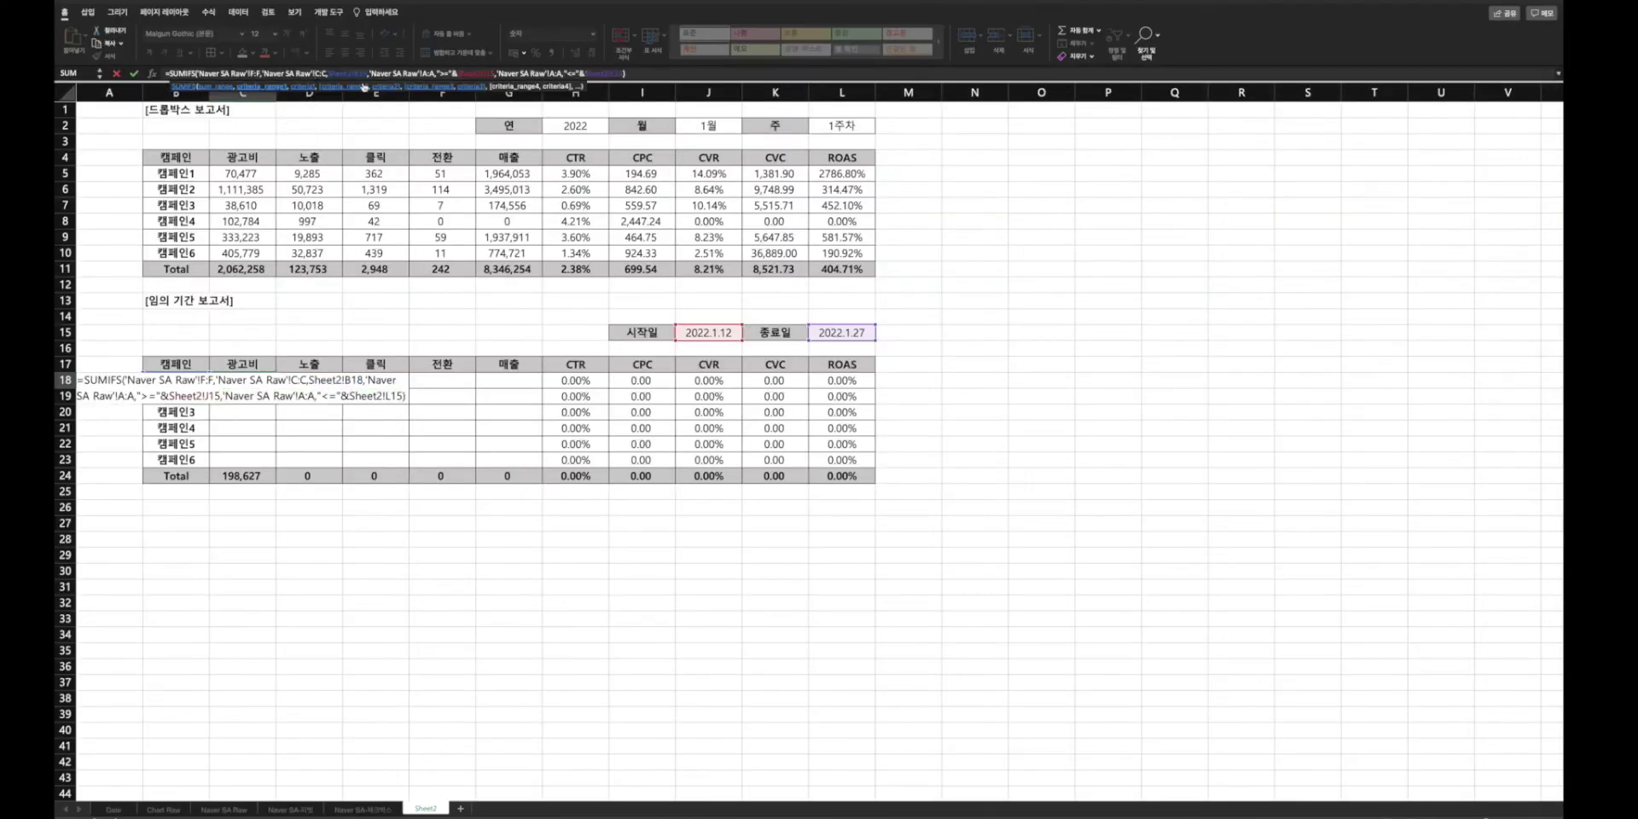
pyautogui.write('$')
pyautogui.click(326, 73)
pyautogui.write('$')
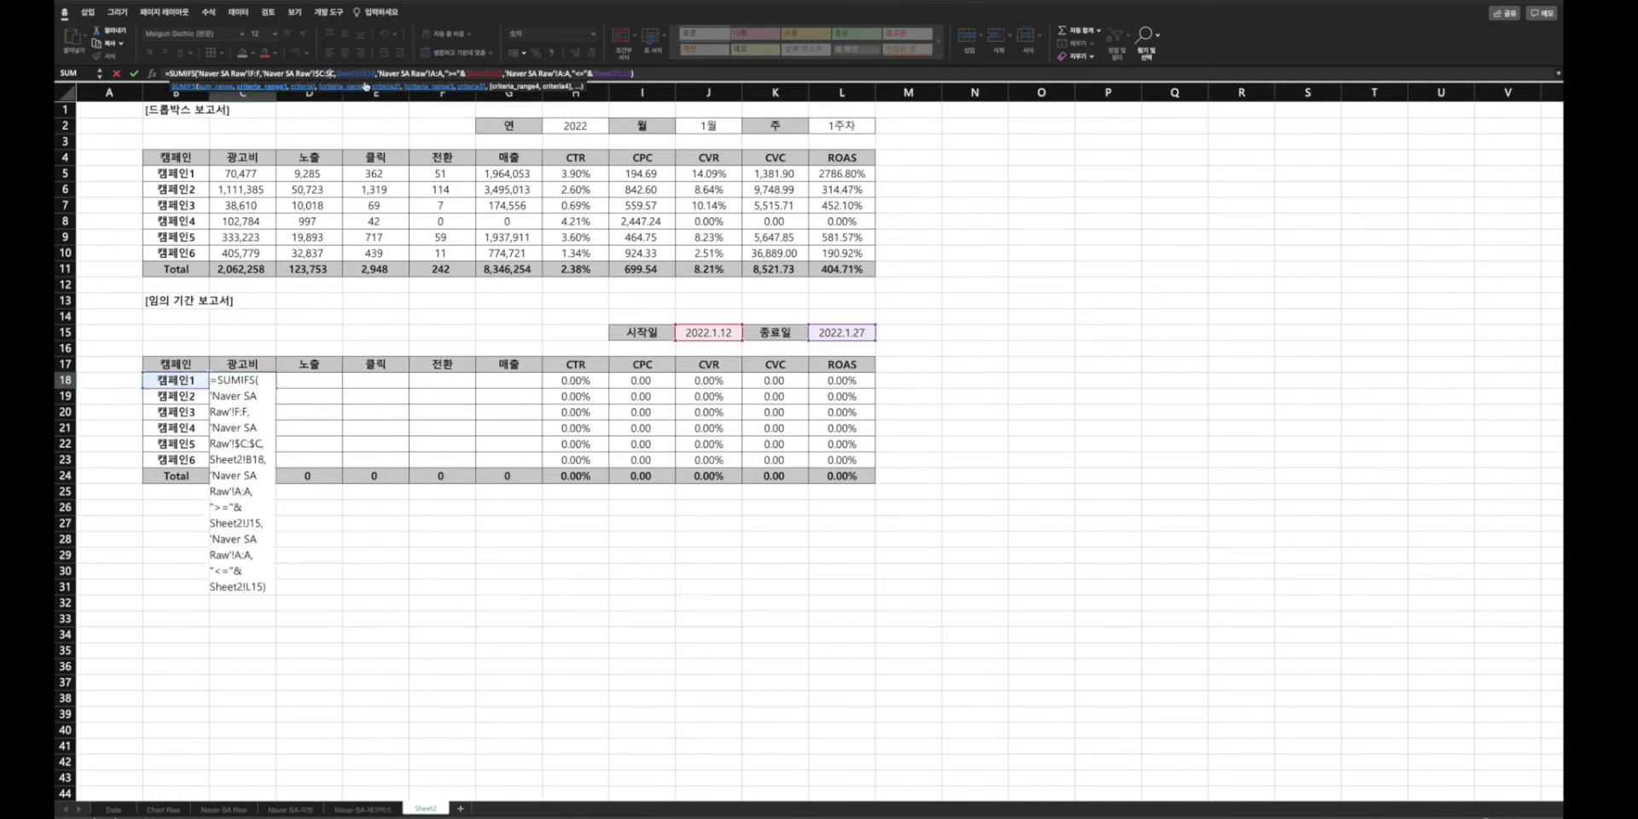
pyautogui.click(364, 74)
pyautogui.write('$')
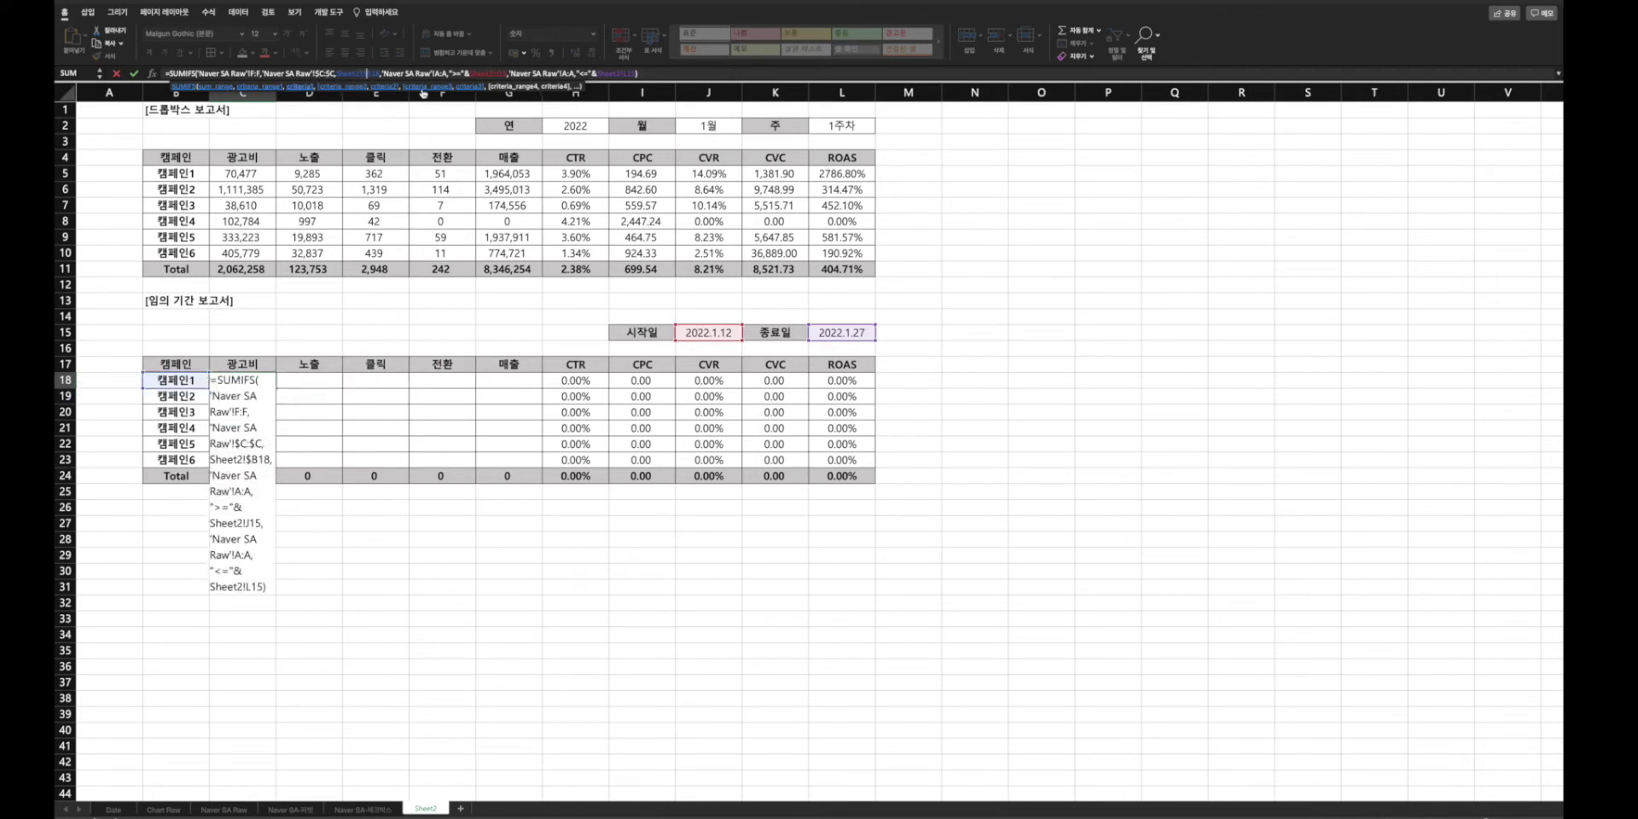
# - In the C18 formula, lock the start-date range as $A:$A and the start-date cell as $J$15
pyautogui.click(437, 73)
pyautogui.write('$')
pyautogui.click(449, 73)
pyautogui.write('$')
pyautogui.click(504, 74)
pyautogui.write('$J')
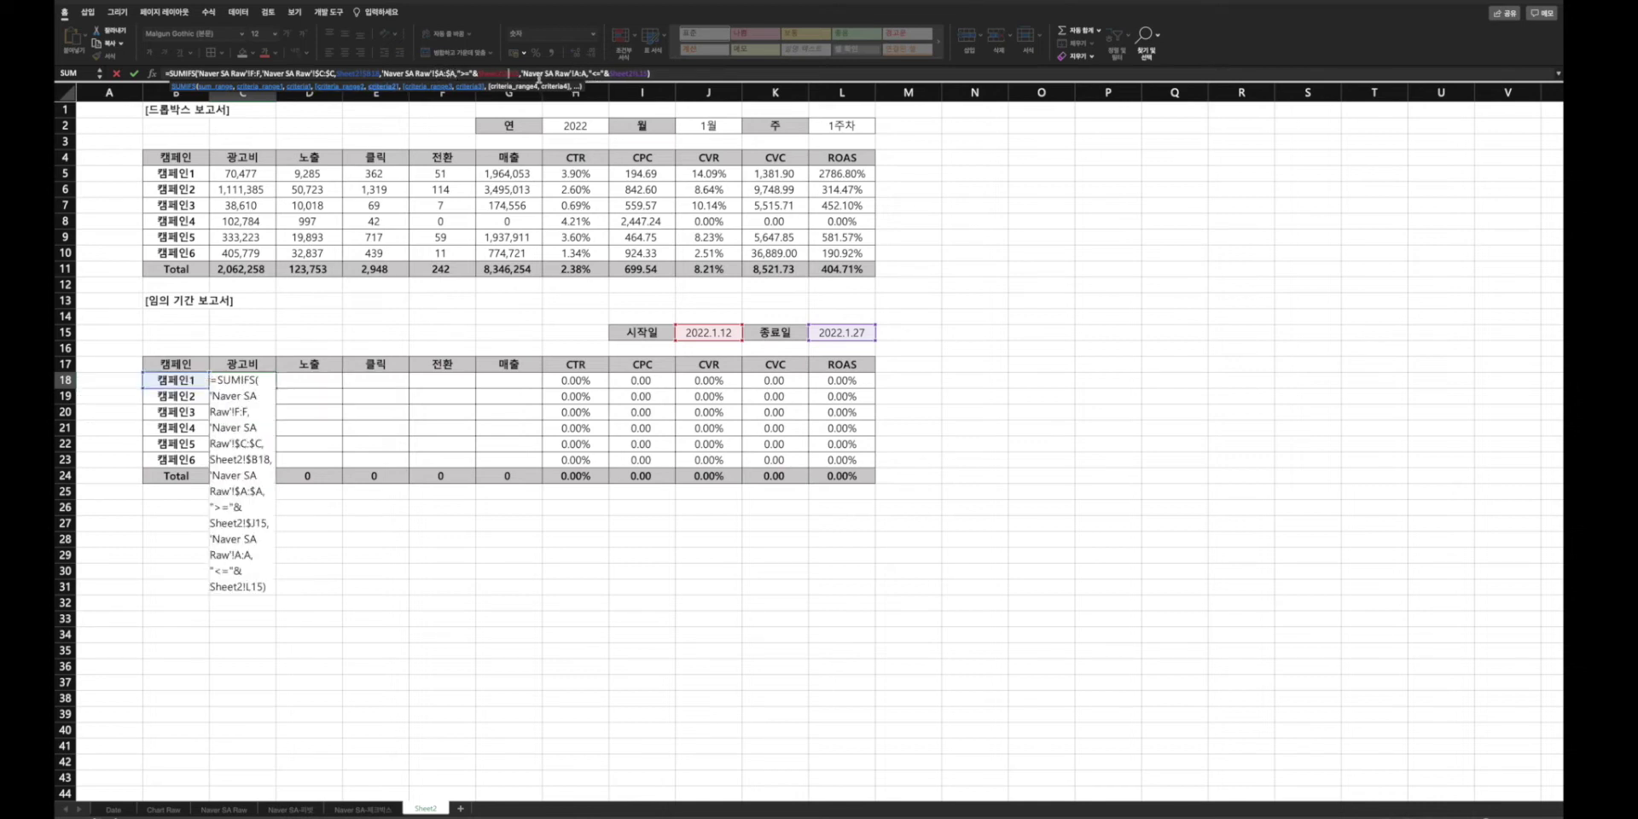
pyautogui.write('$')
# - Lock the end-date range as $A:$A and its cell as $L$15, enter the formula and fill it across C18:G23
pyautogui.click(578, 75)
pyautogui.write('$')
pyautogui.click(593, 75)
pyautogui.write('$')
pyautogui.click(649, 74)
pyautogui.write('$')
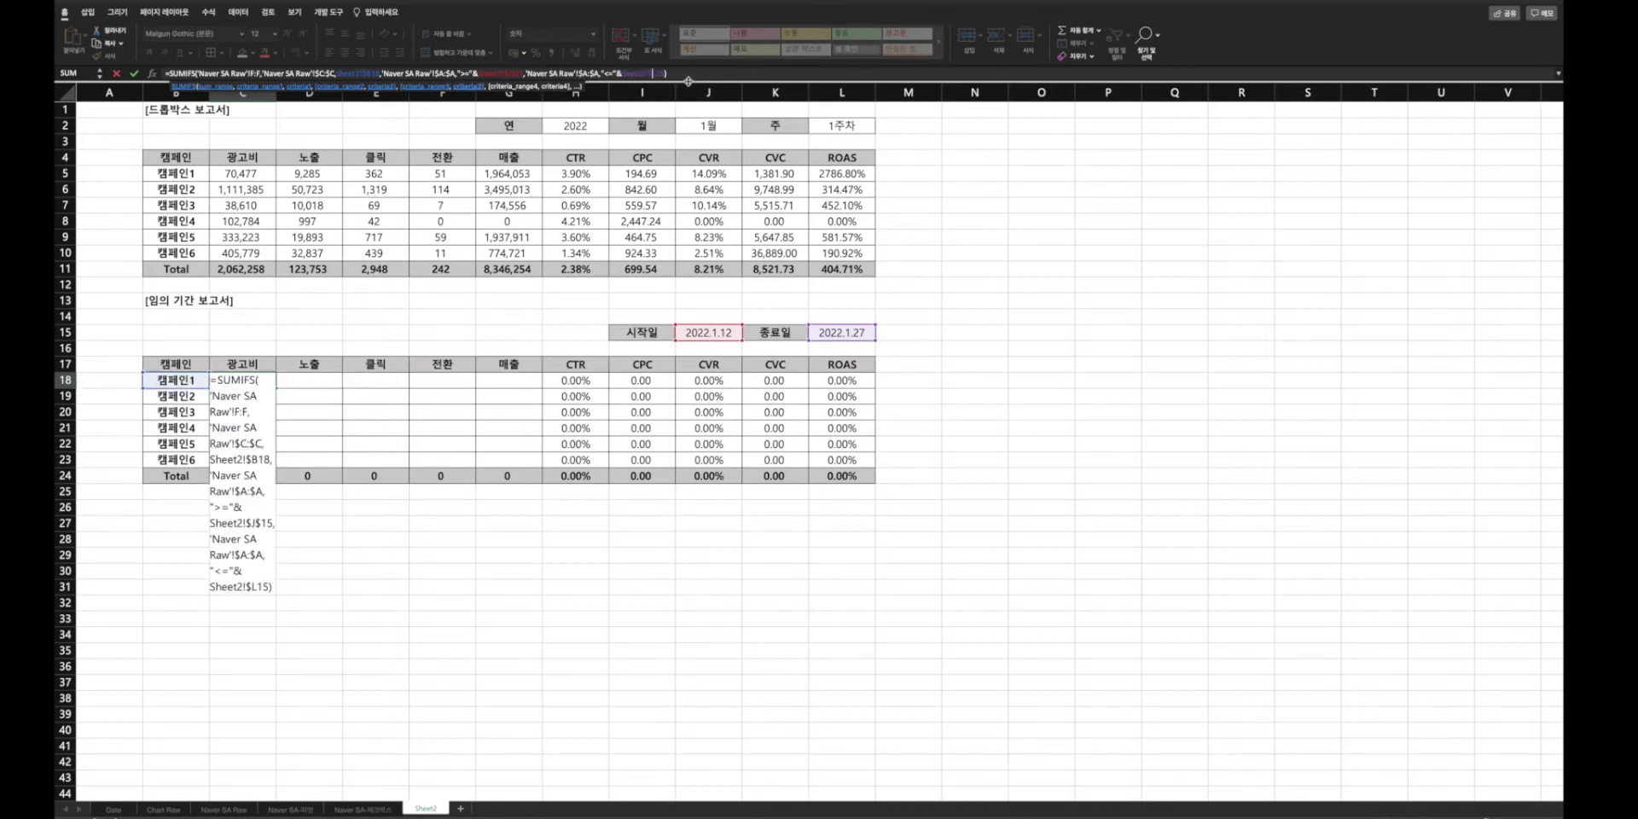
pyautogui.press('Return')
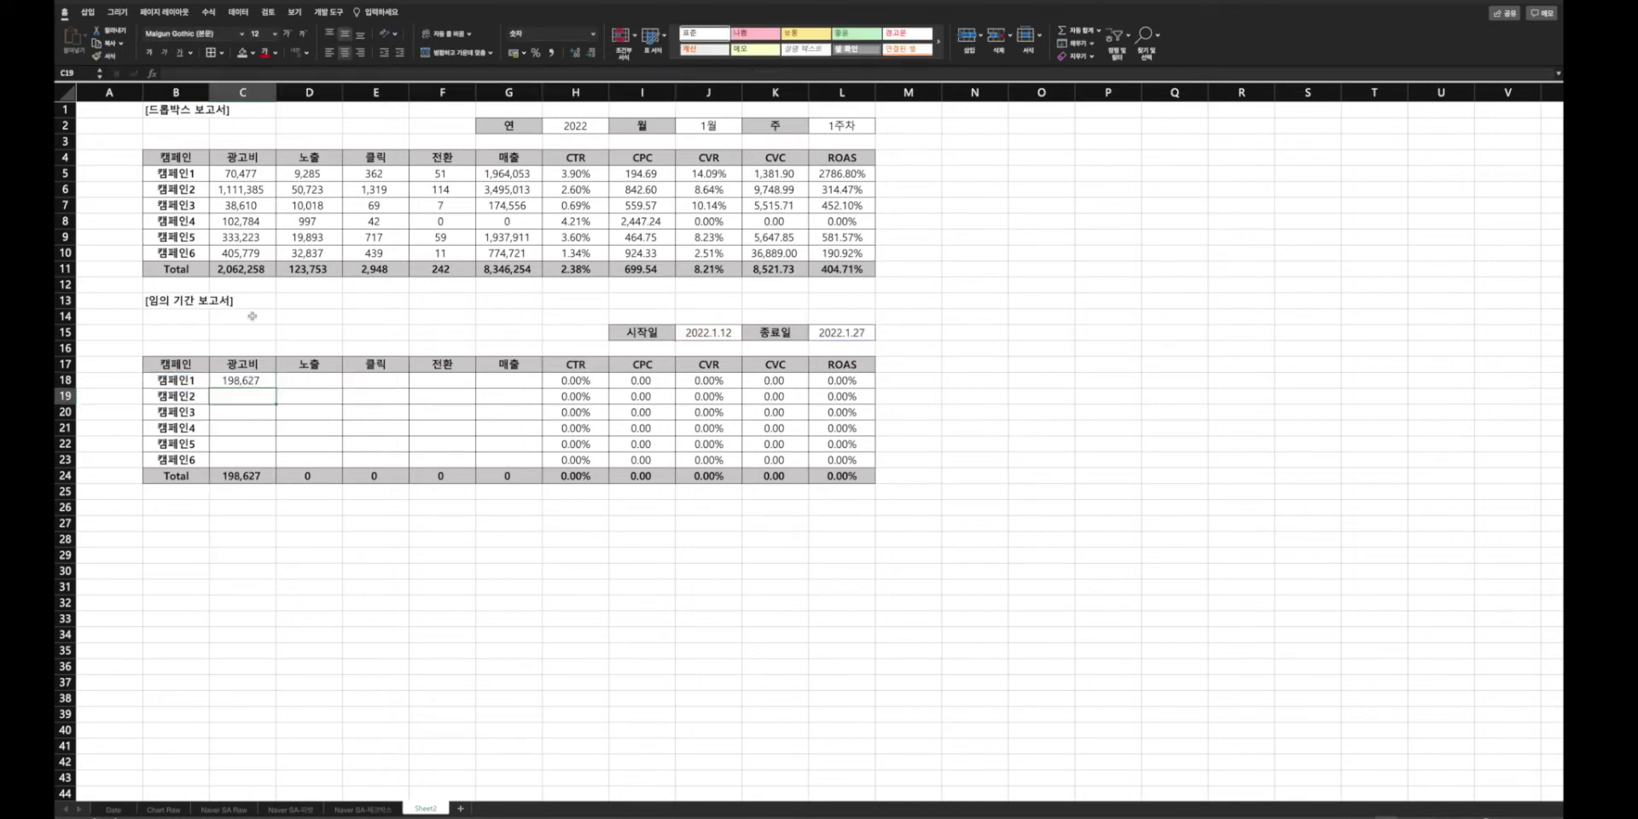
pyautogui.click(255, 379)
pyautogui.moveTo(276, 387); pyautogui.dragTo(535, 463)
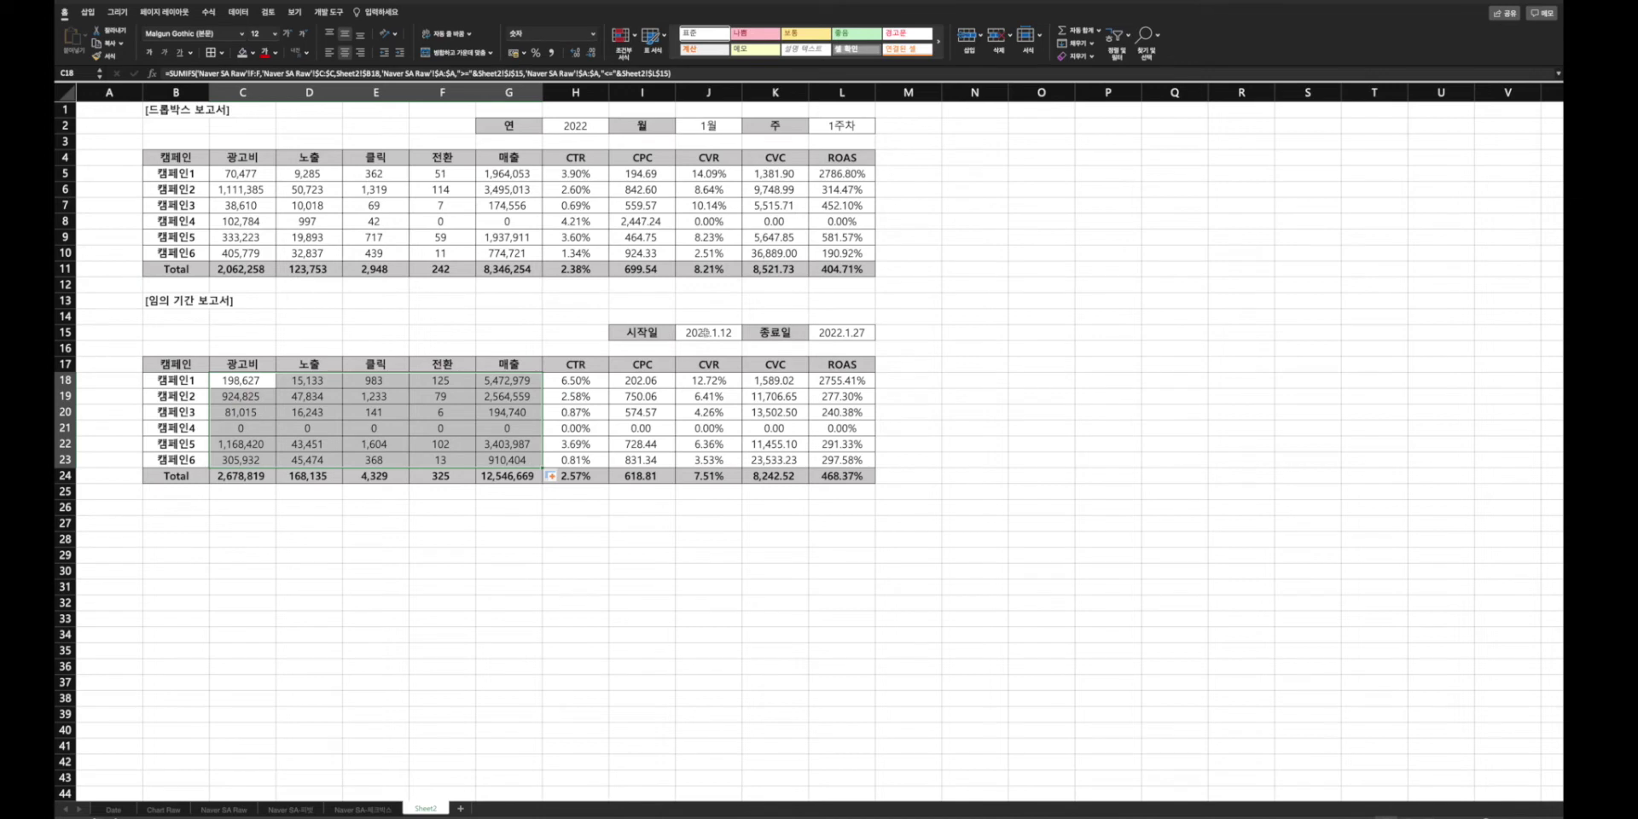
# - Set the custom-period start date to 2022/1/1 and the end date to 2022/1/31
pyautogui.click(706, 333)
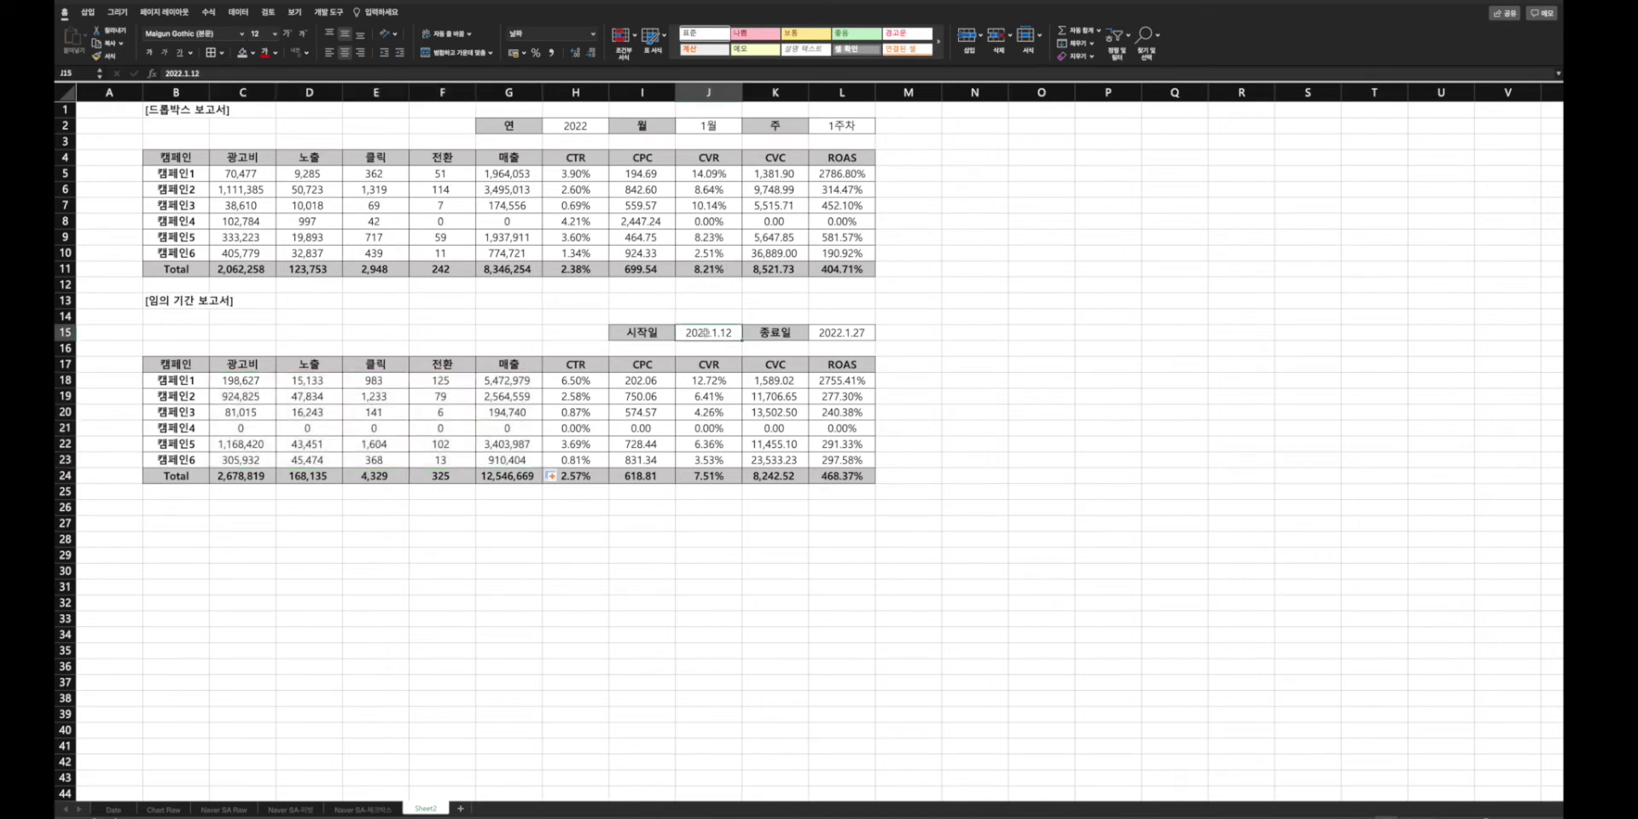
pyautogui.write('2022/1/1')
pyautogui.press('Tab')
pyautogui.press('Tab')
pyautogui.write('1011')
pyautogui.press('BackSpace')
pyautogui.press('BackSpace')
pyautogui.press('BackSpace')
pyautogui.press('BackSpace')
pyautogui.write('2022/1')
pyautogui.write('/31')
pyautogui.press('Return')
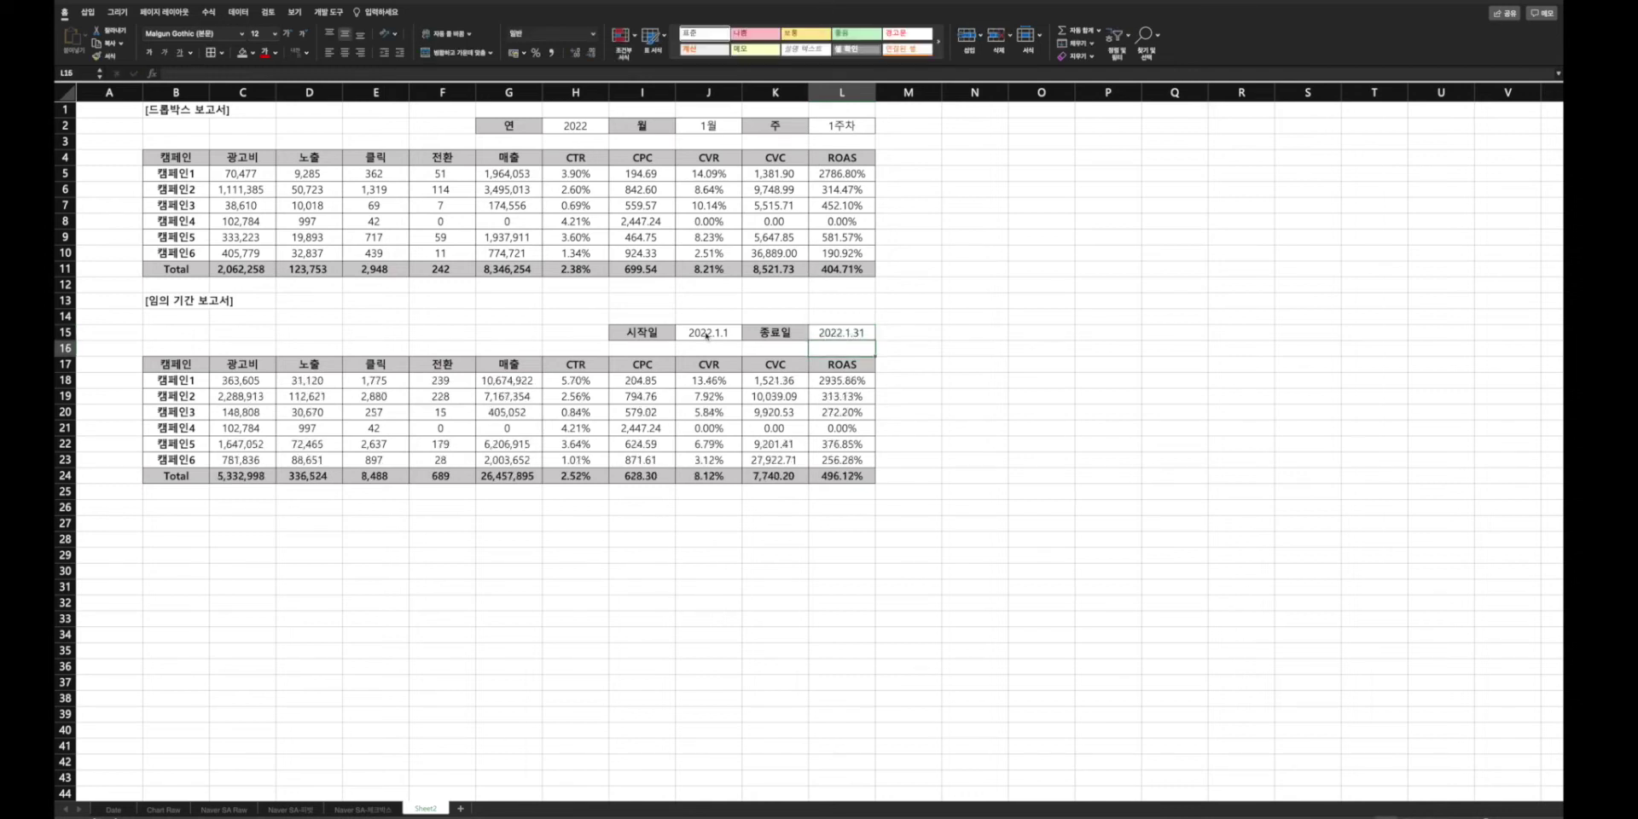
# - Compare the custom-period Total row with the campaign report totals on the Naver SA 체크박스 sheet
pyautogui.click(314, 541)
pyautogui.moveTo(238, 478)
pyautogui.mouseDown()
pyautogui.moveTo(282, 476)
pyautogui.moveTo(263, 476)
pyautogui.mouseUp()
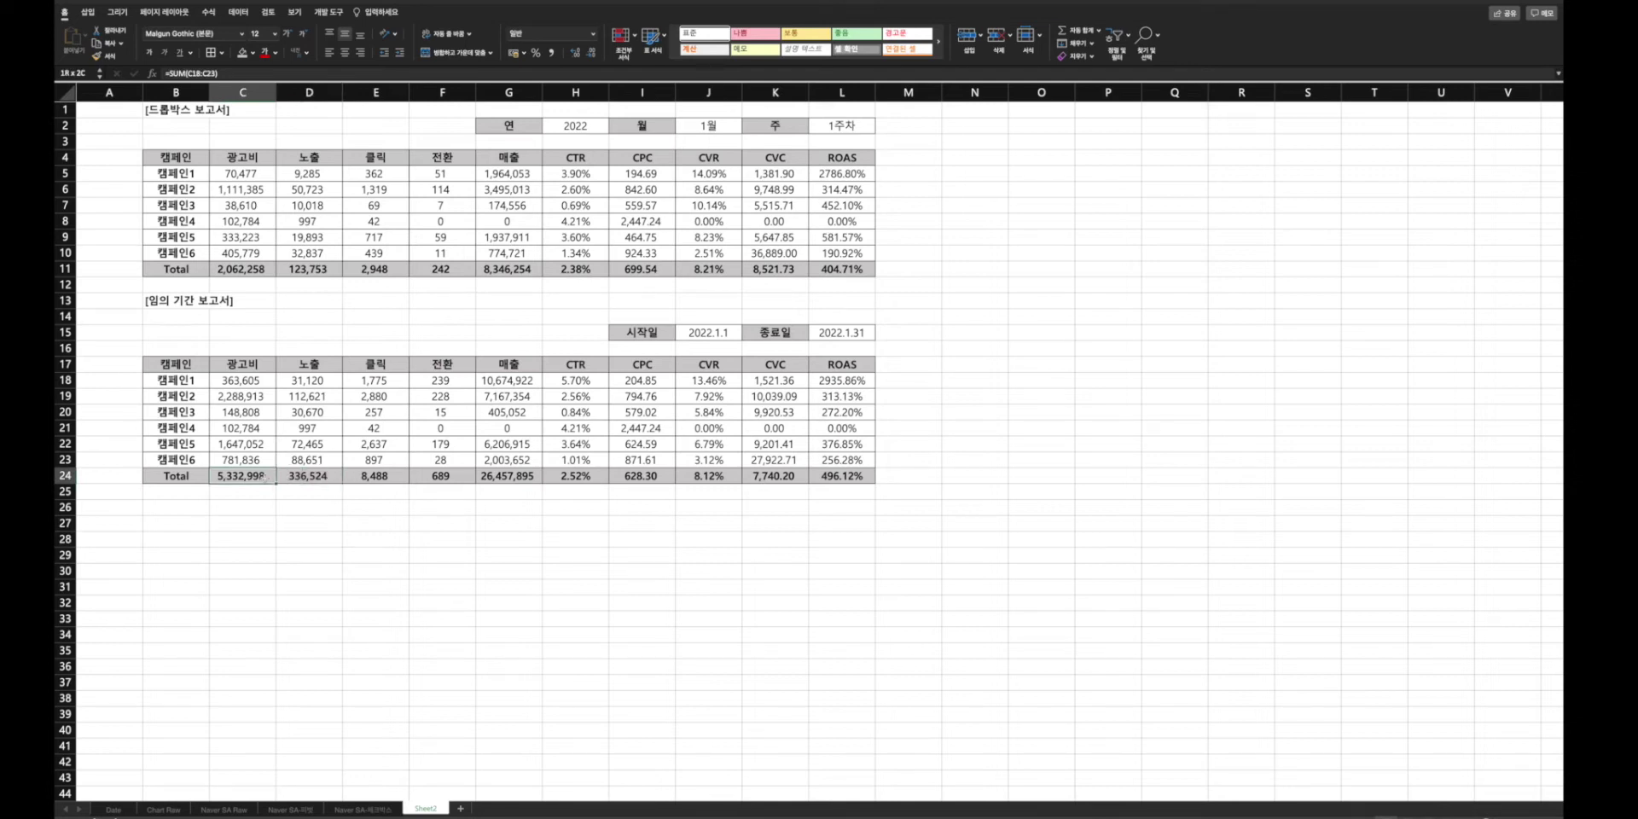
pyautogui.click(440, 476)
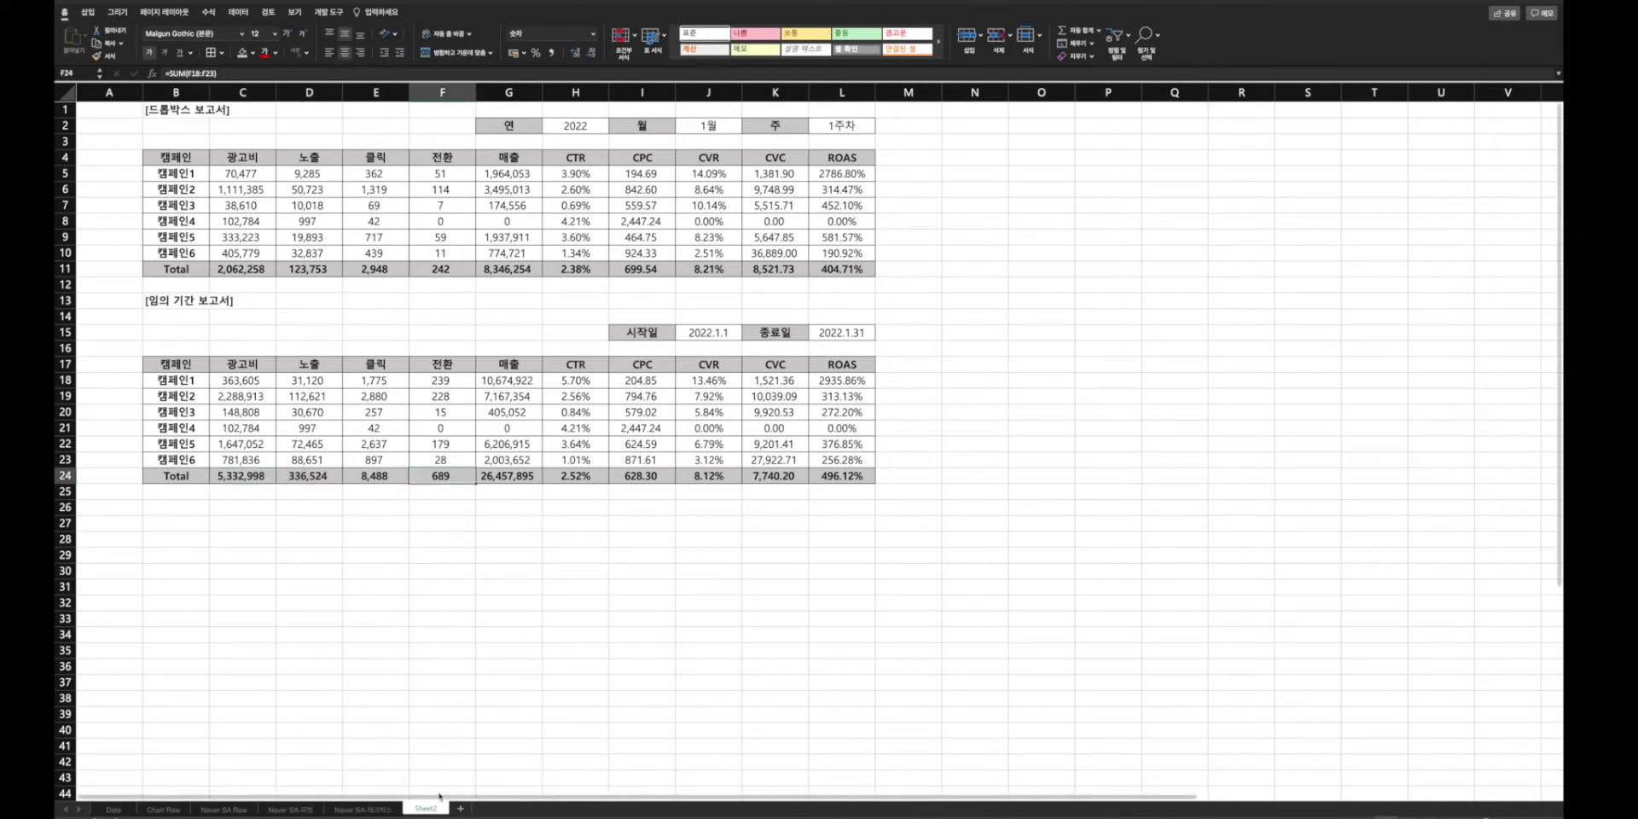
pyautogui.click(365, 811)
pyautogui.moveTo(290, 492); pyautogui.dragTo(567, 492)
pyautogui.click(429, 811)
pyautogui.click(767, 554)
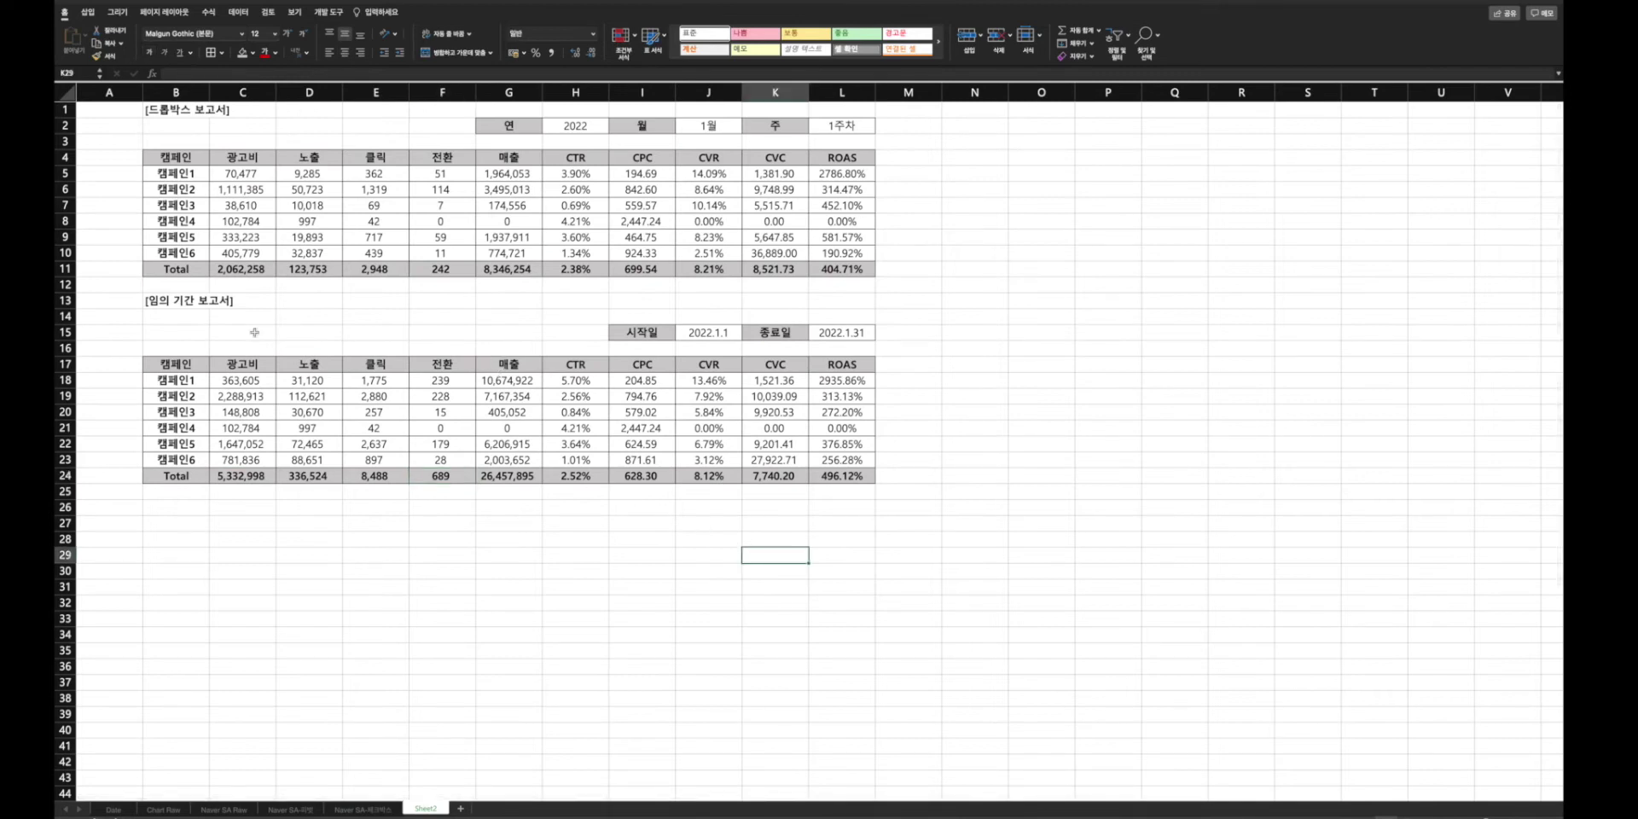
# - Delete the empty row 14 between the [임의 기간 보고서] heading and the date row
pyautogui.click(66, 317)
pyautogui.rightClick(67, 321)
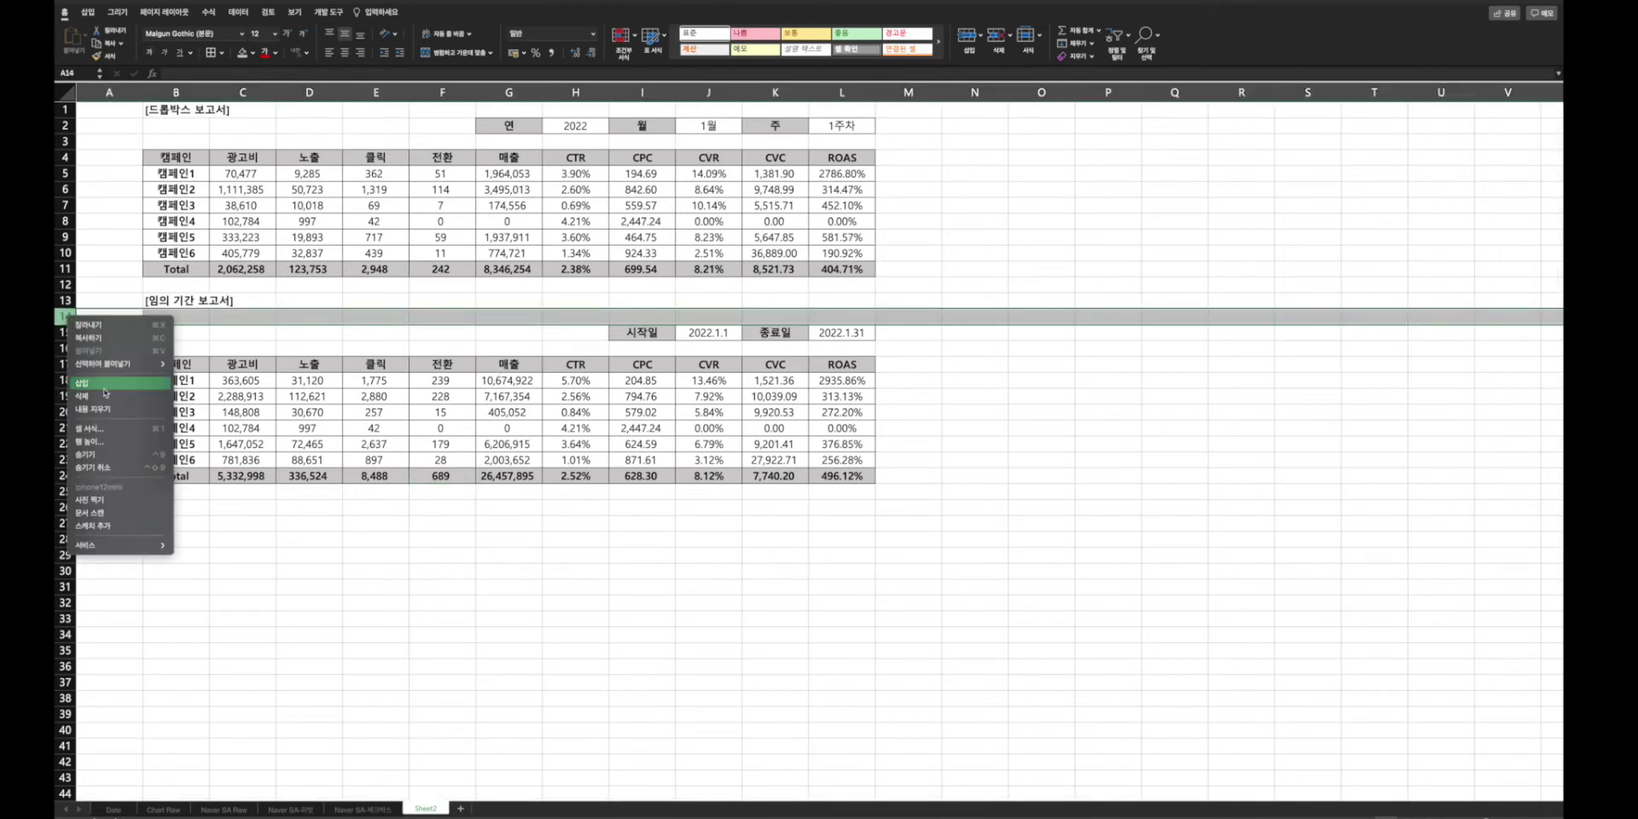
pyautogui.click(1050, 477)
pyautogui.hotkey('ctrl', '-')
pyautogui.click(989, 459)
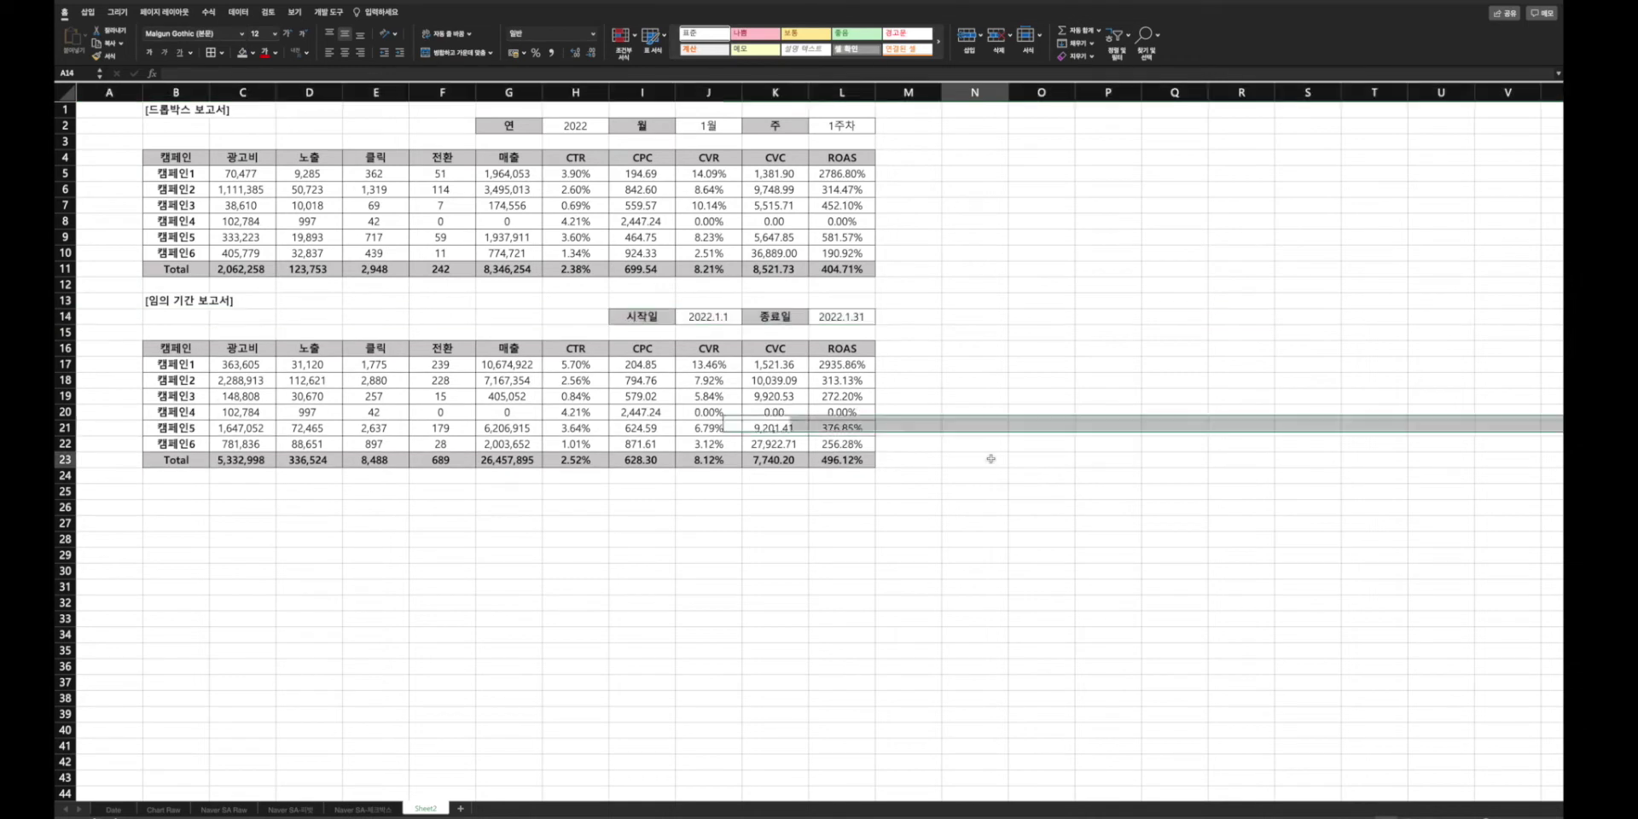
# - Label cell B14 "1. 기간 입력" and make it bold
pyautogui.click(184, 320)
pyautogui.write('1')
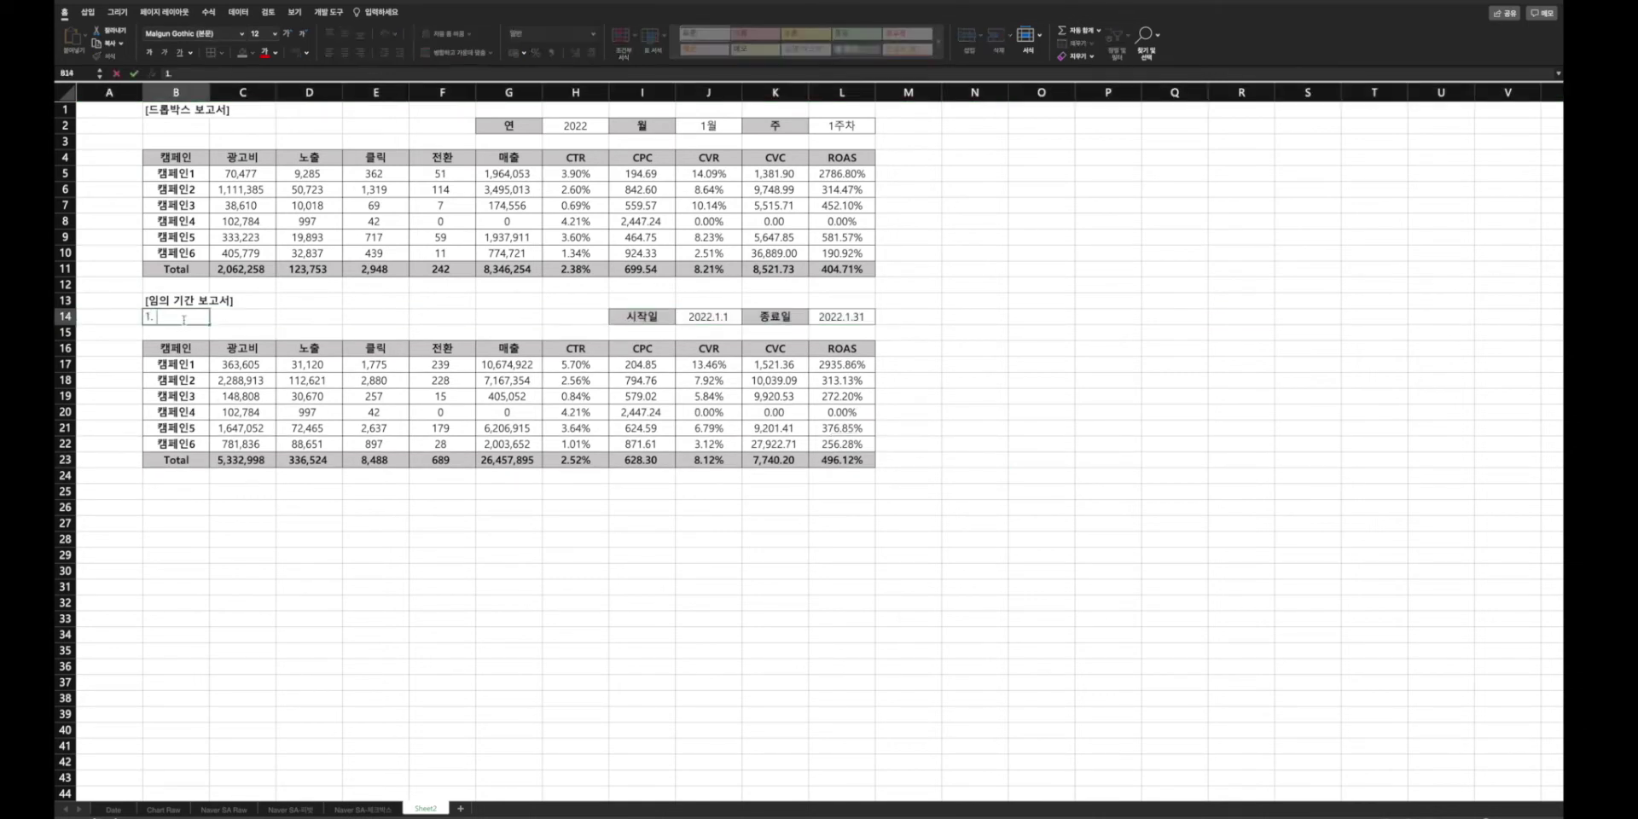
pyautogui.write('. rlrk')
pyautogui.press('BackSpace')
pyautogui.press('BackSpace')
pyautogui.press('BackSpace')
pyautogui.write('기간 입력')
pyautogui.press('Return')
pyautogui.hscroll(1, 182, 321)
pyautogui.hscroll(-1, 142, 319)
pyautogui.click(158, 318)
pyautogui.click(150, 52)
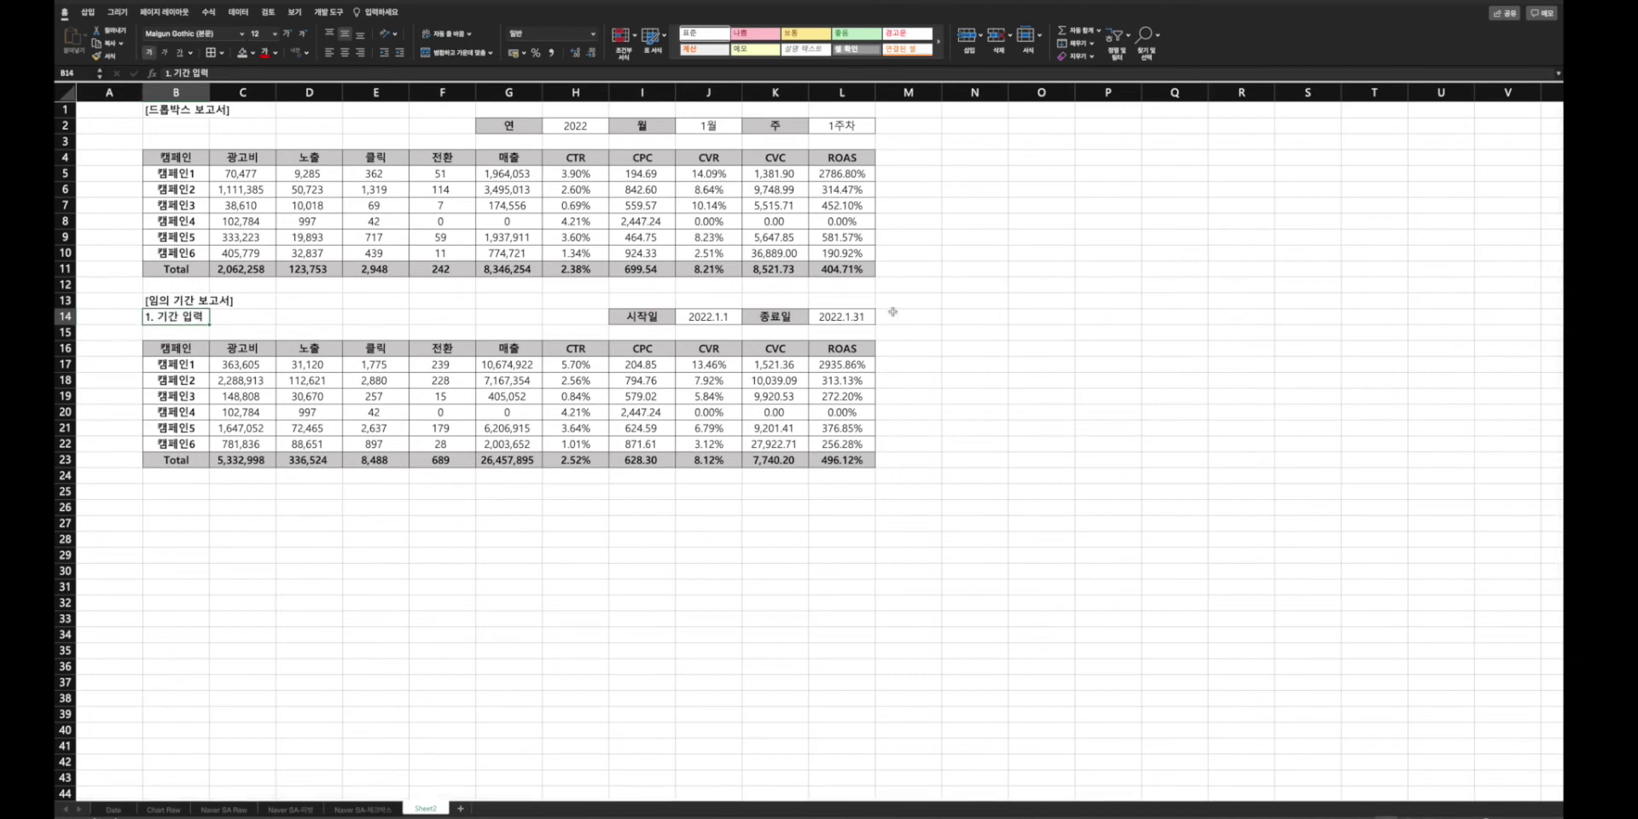
pyautogui.click(932, 337)
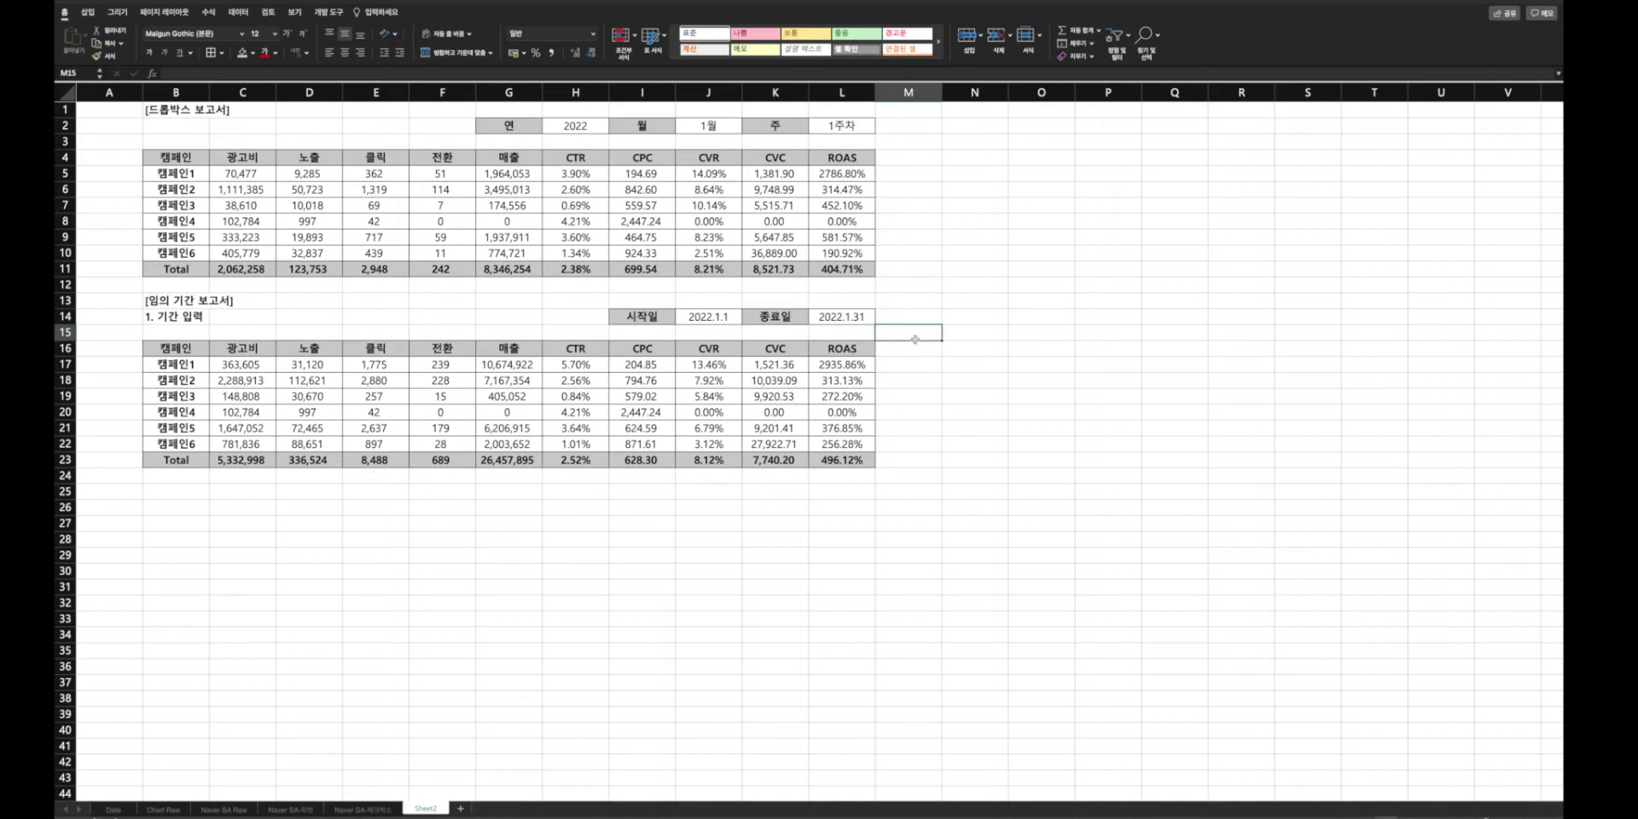
pyautogui.click(377, 809)
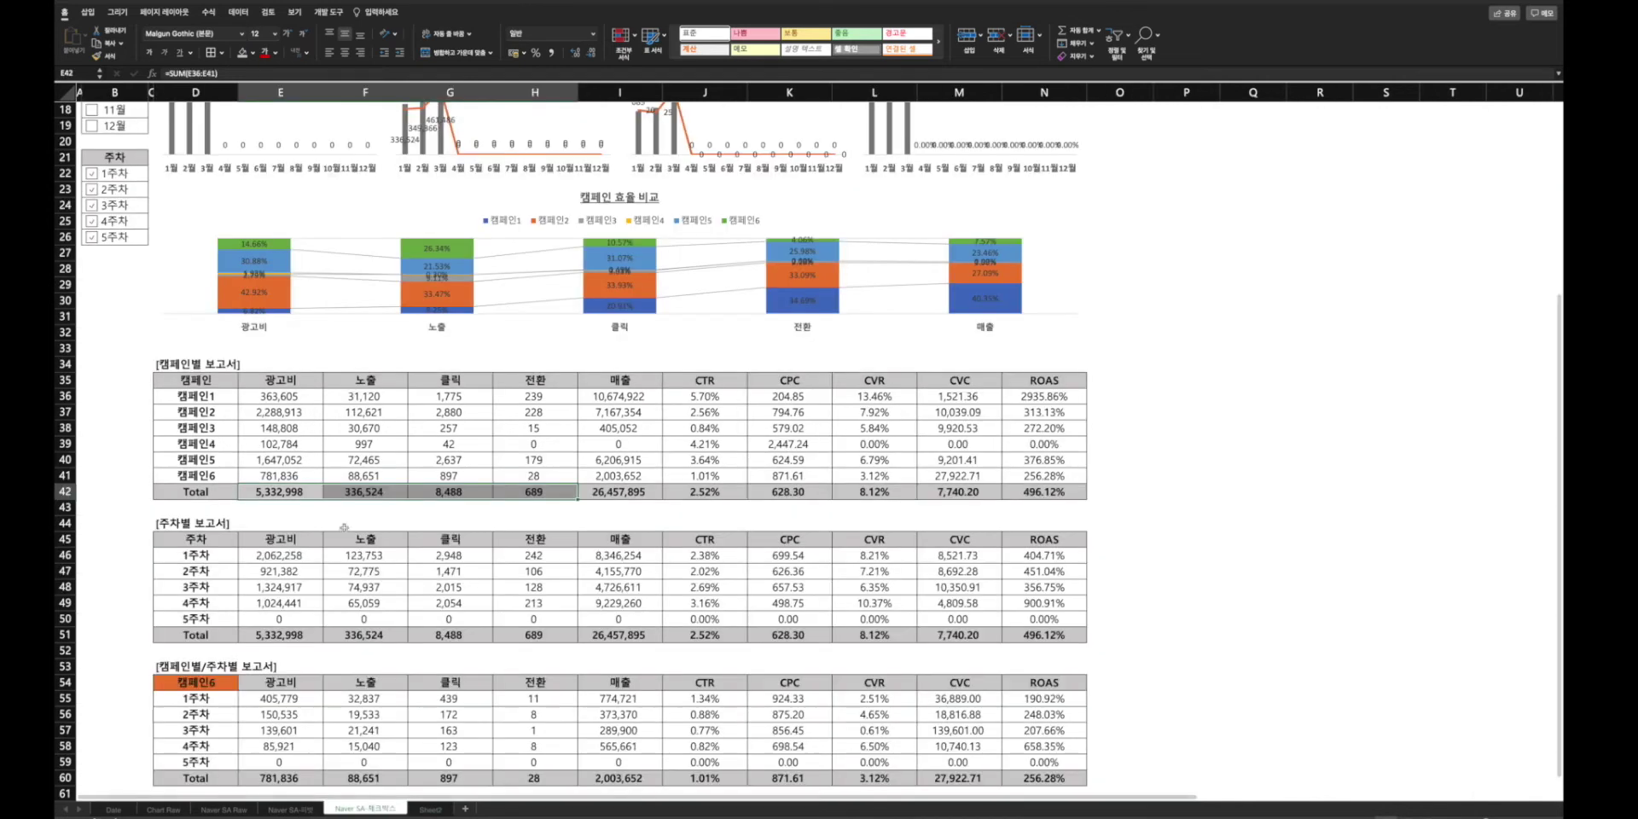
pyautogui.click(430, 810)
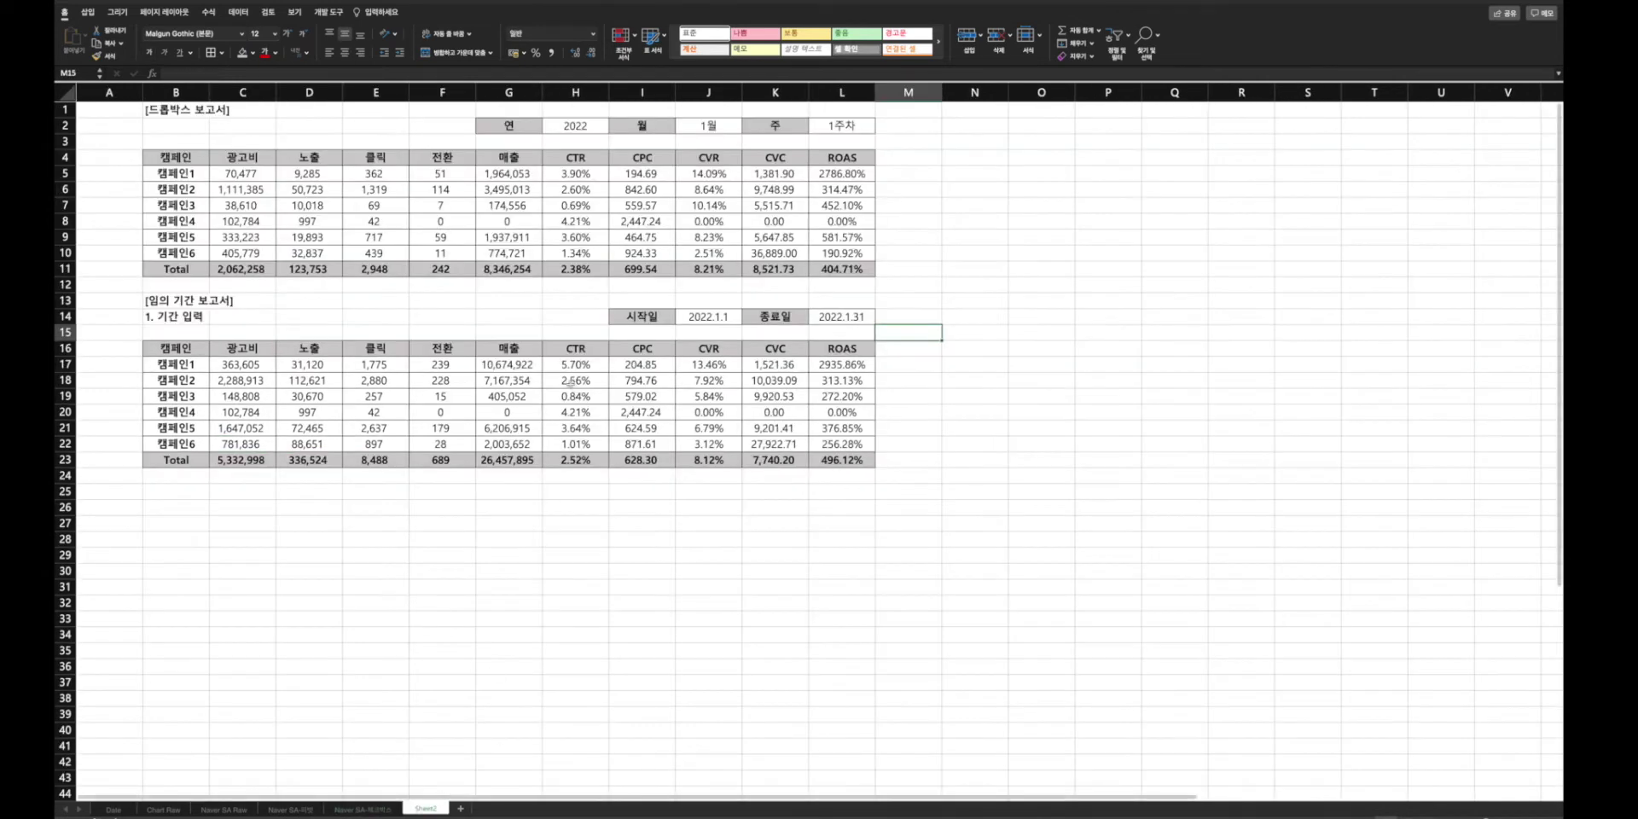
# - Copy the custom-period report block B14:L23 and paste it at B25
pyautogui.moveTo(183, 317); pyautogui.dragTo(829, 461)
pyautogui.hotkey('ctrl', 'c')
pyautogui.click(182, 491)
pyautogui.hotkey('ctrl', 'v')
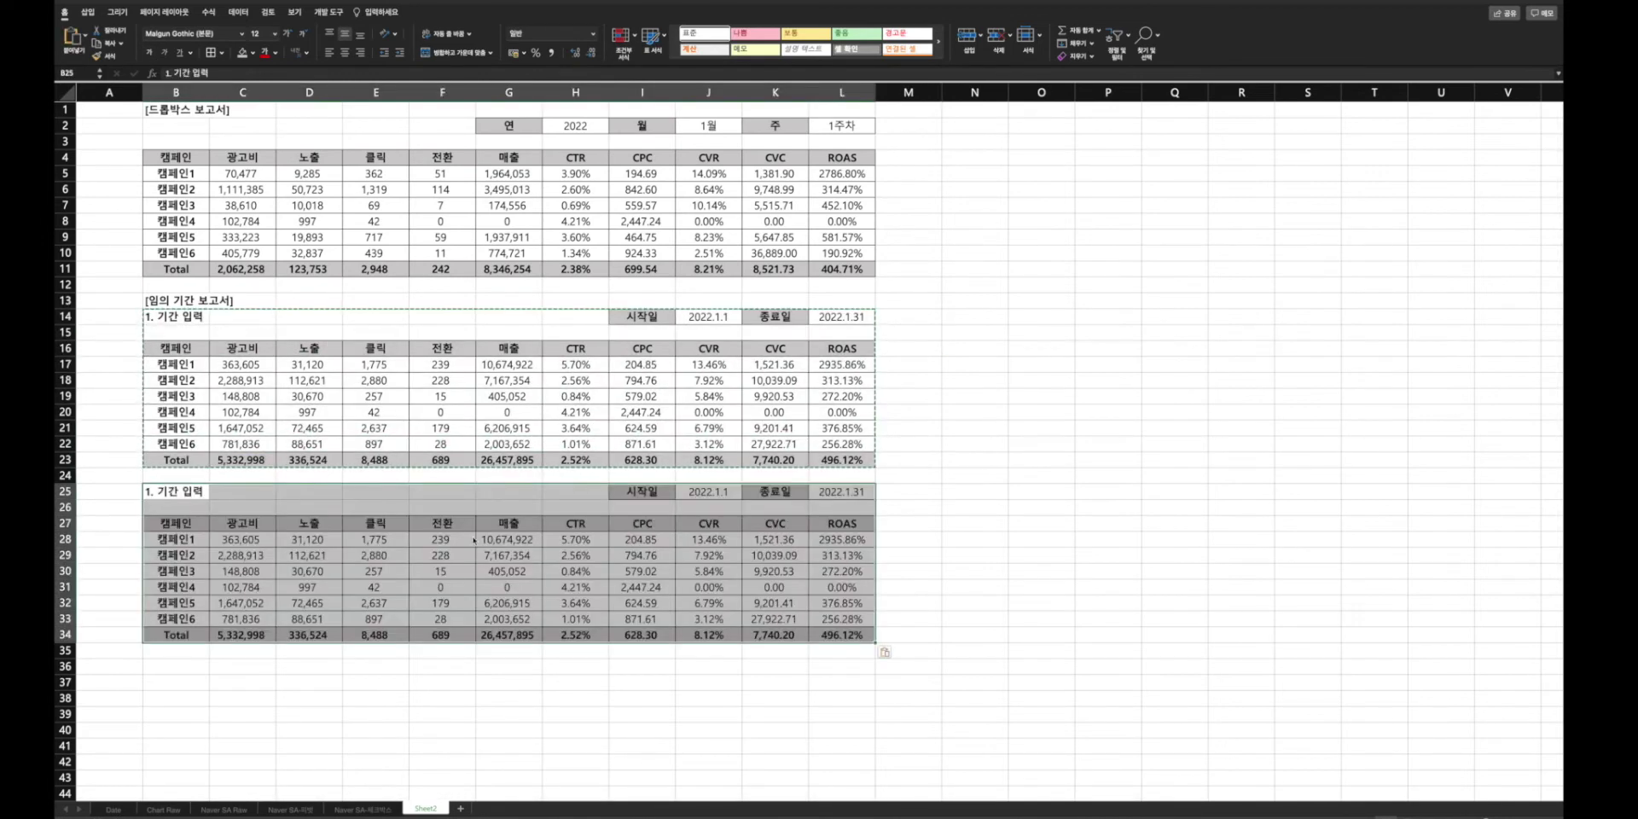
pyautogui.click(904, 603)
# - Make the second report's start date in J25 the formula =L25-6
pyautogui.click(868, 493)
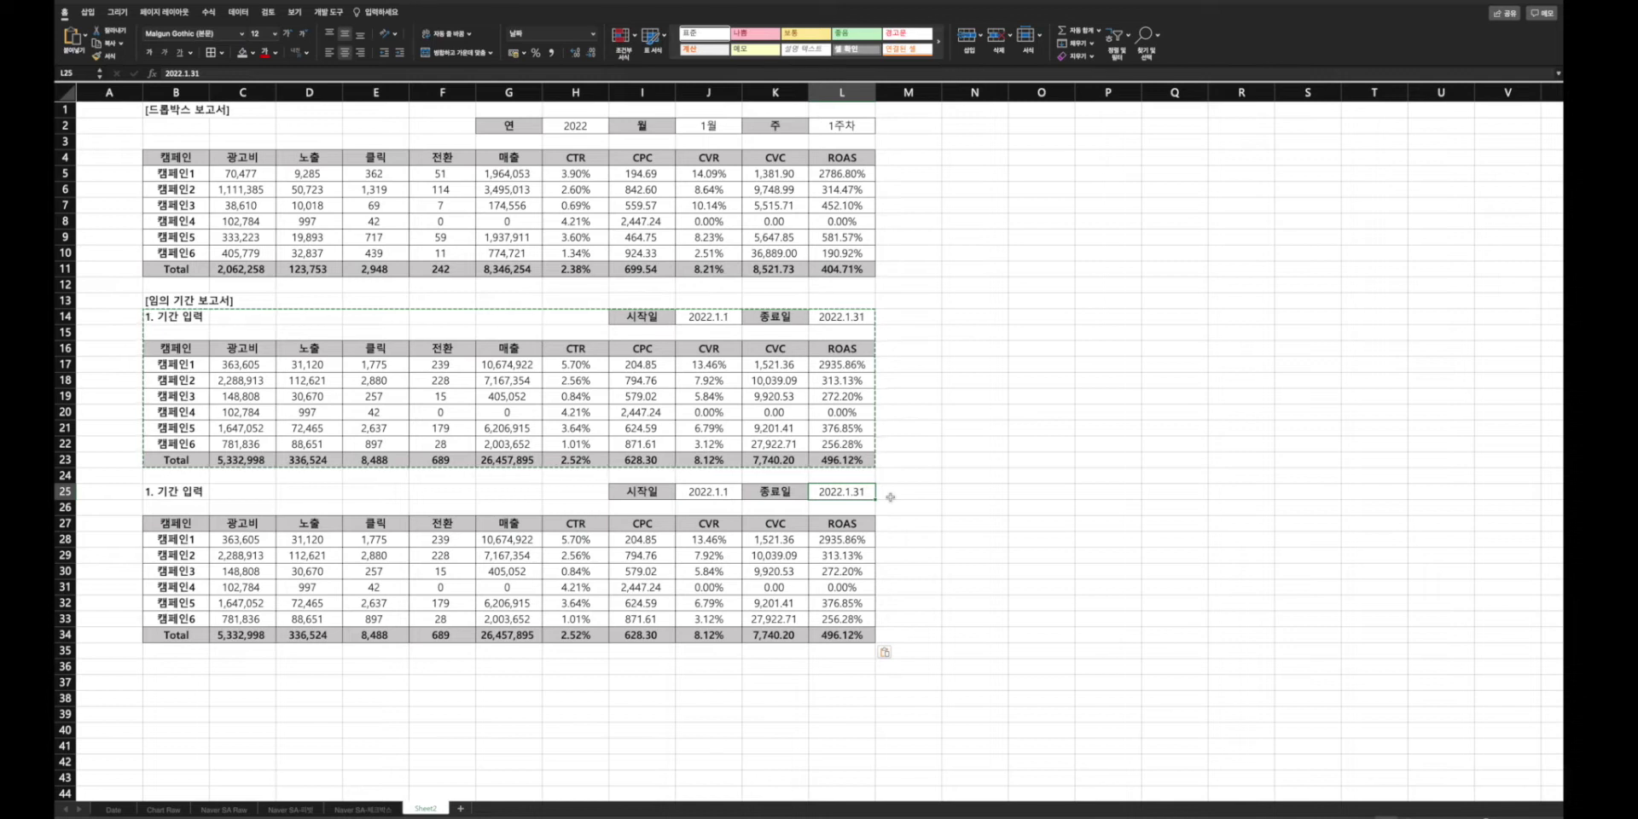
pyautogui.press('Left')
pyautogui.press('Left')
pyautogui.write('=')
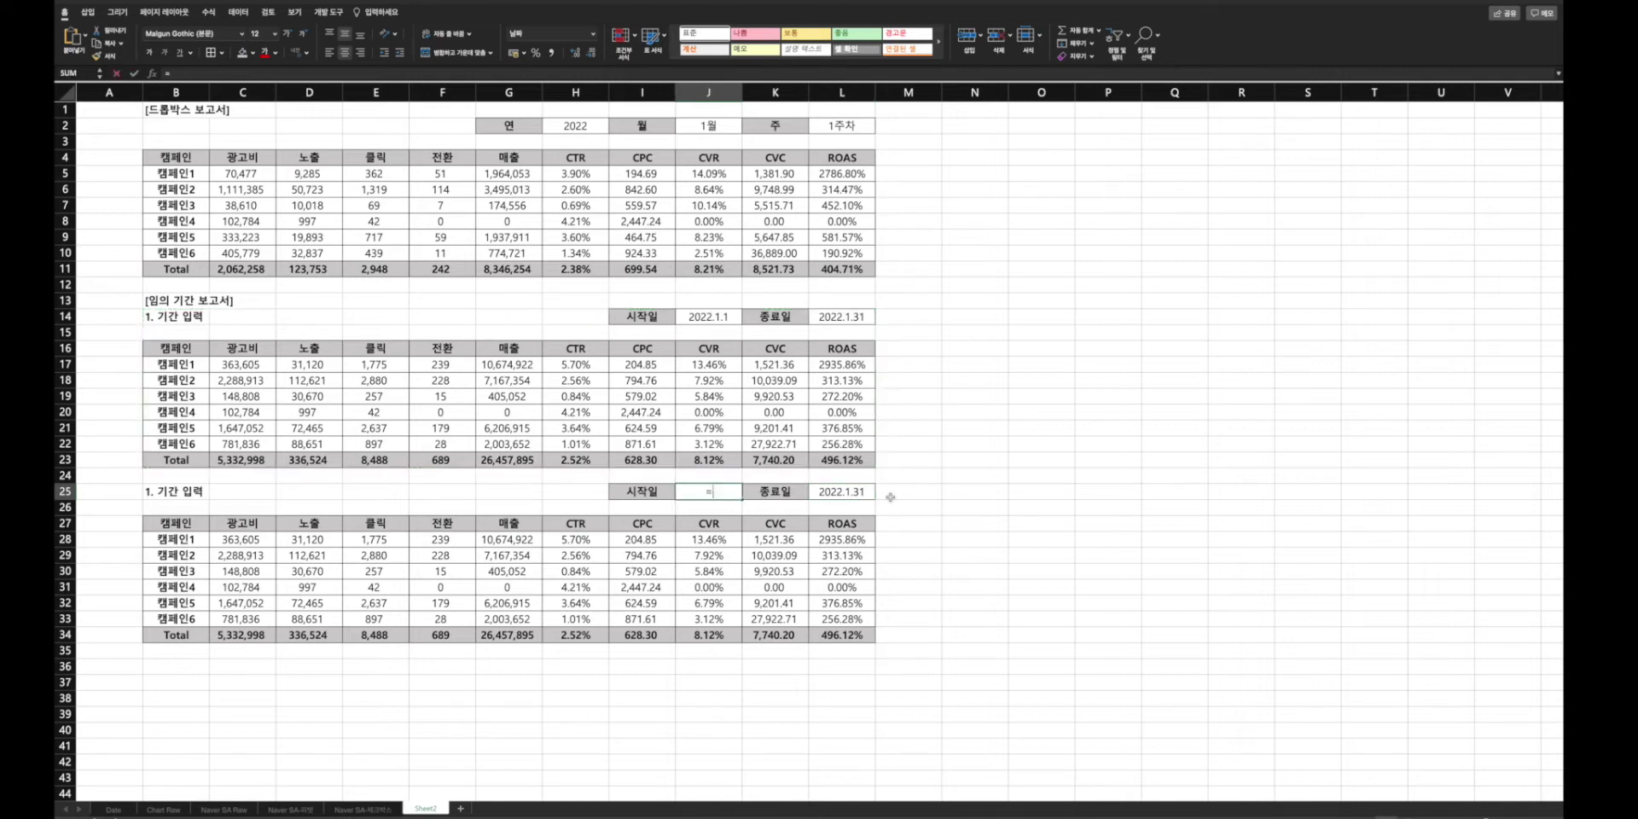
pyautogui.press('Right')
pyautogui.press('Right')
pyautogui.write('-6')
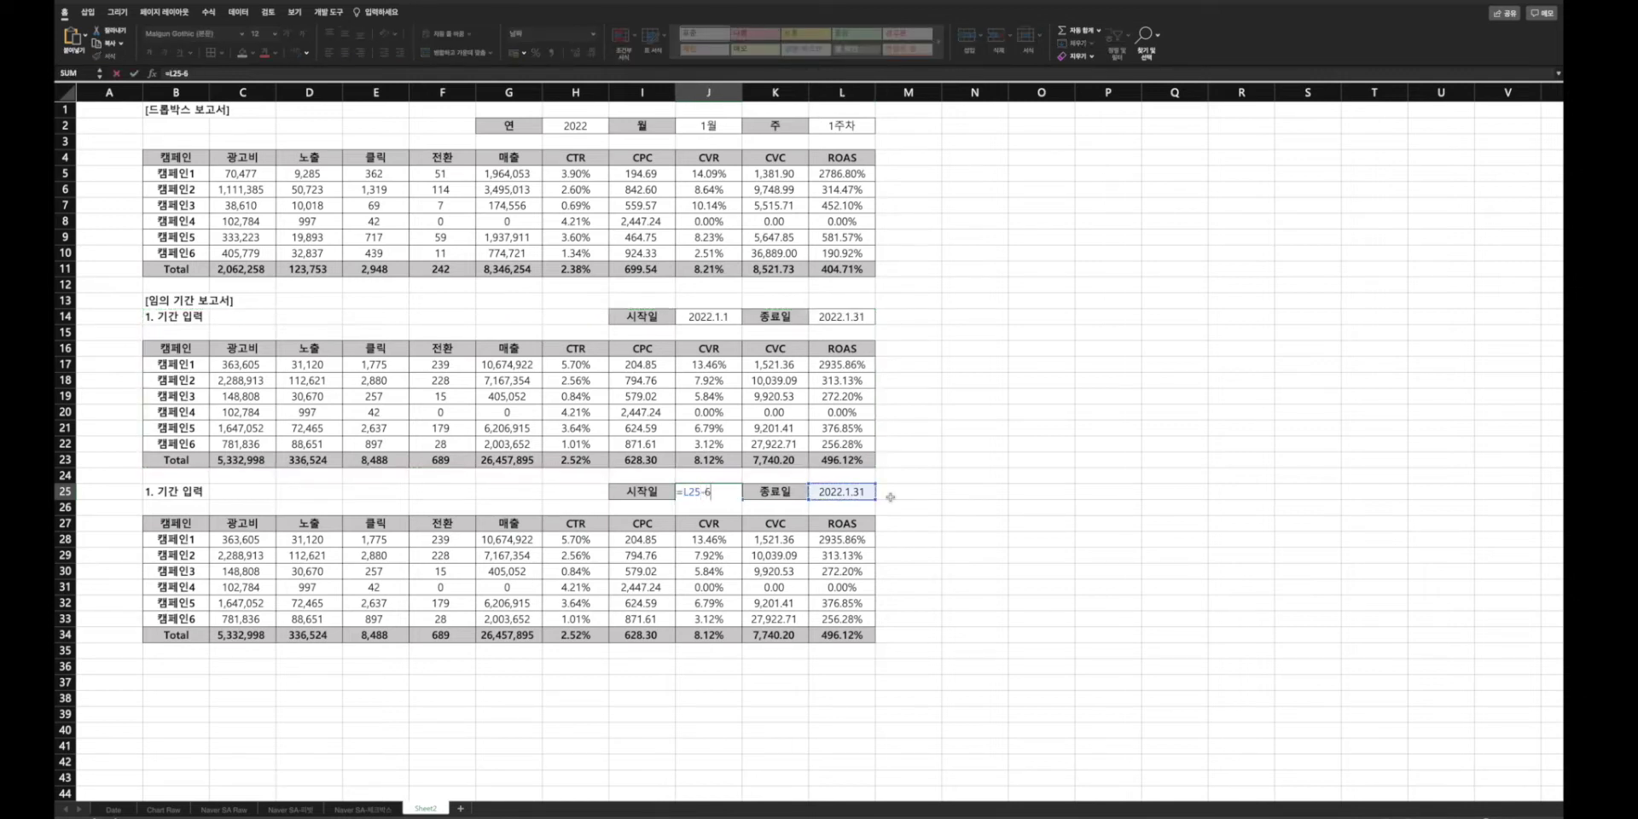
pyautogui.press('Return')
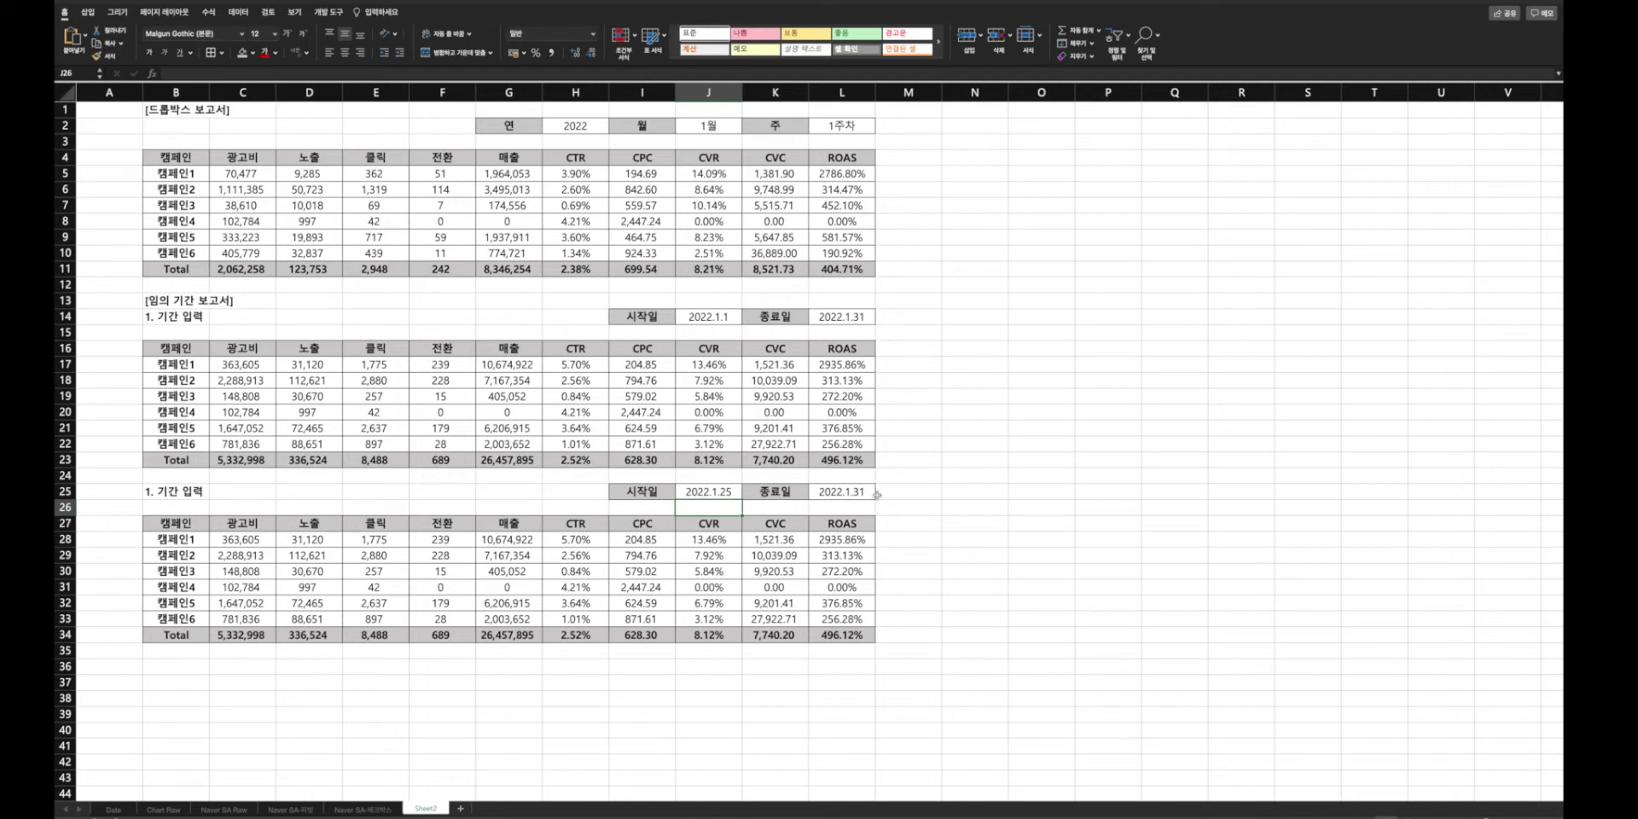
pyautogui.click(859, 492)
pyautogui.write('(')
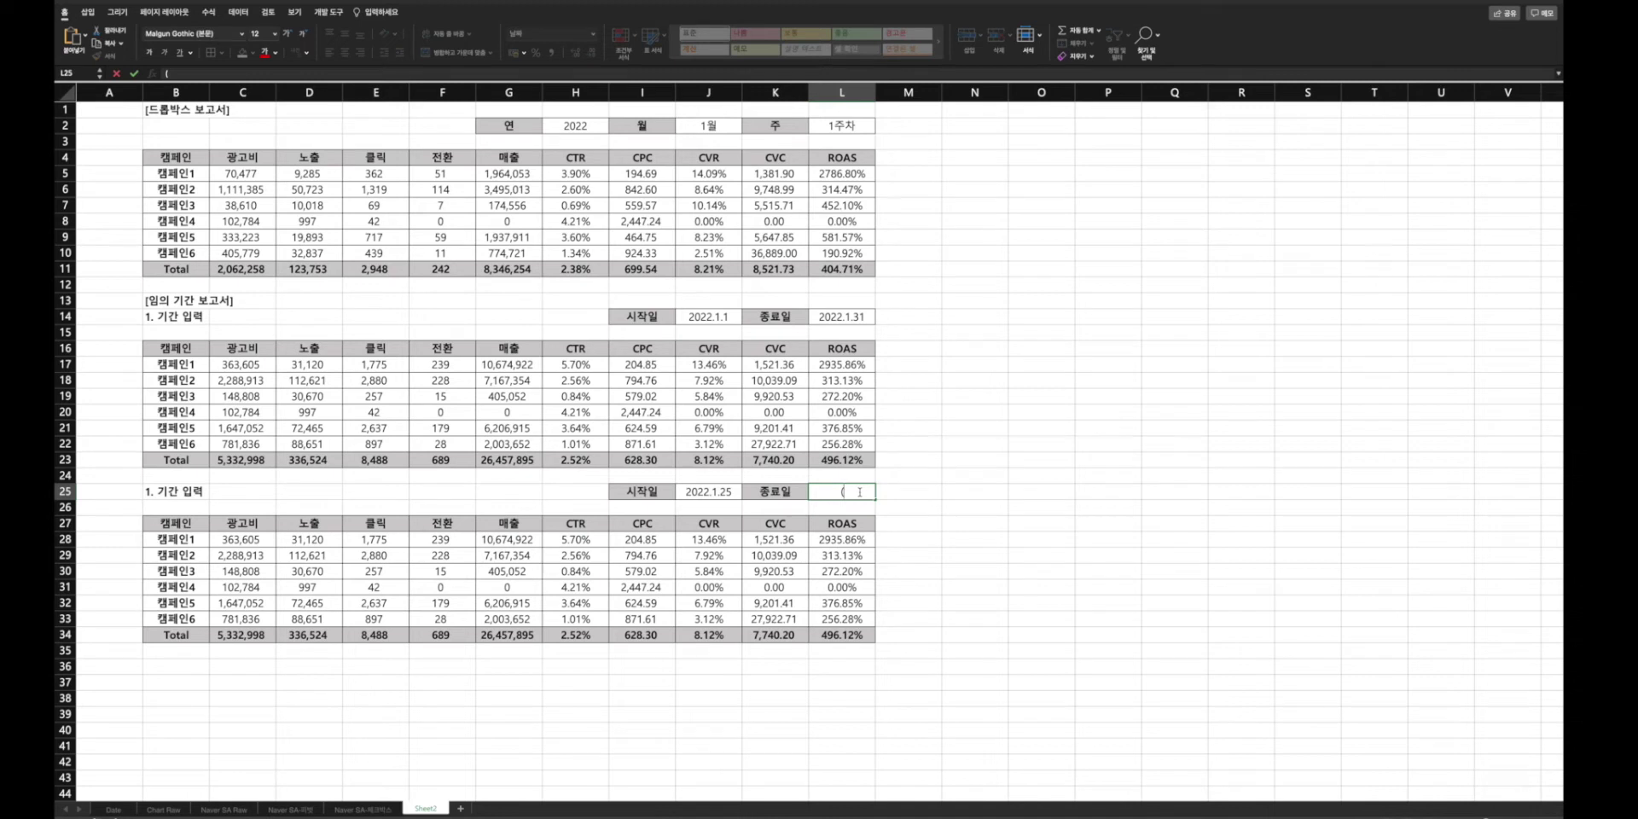
pyautogui.press('Escape')
# - Change the second report's label in B25 to "2. 종료일-6일, 총 7일 보고서"
pyautogui.scroll(-2, 263, 410)
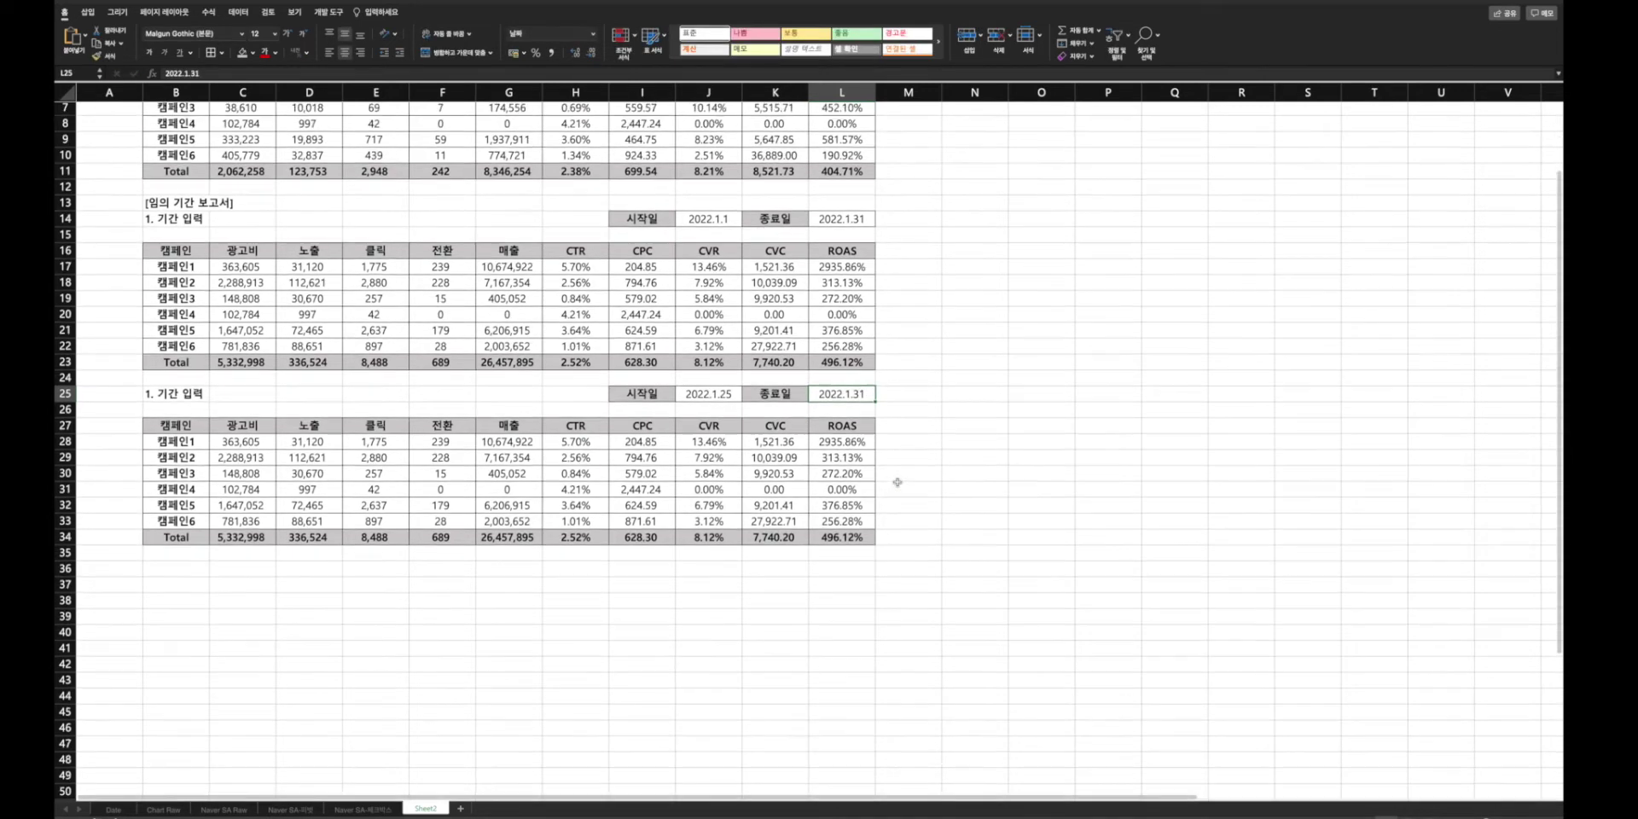
pyautogui.click(158, 394)
pyautogui.write('2.')
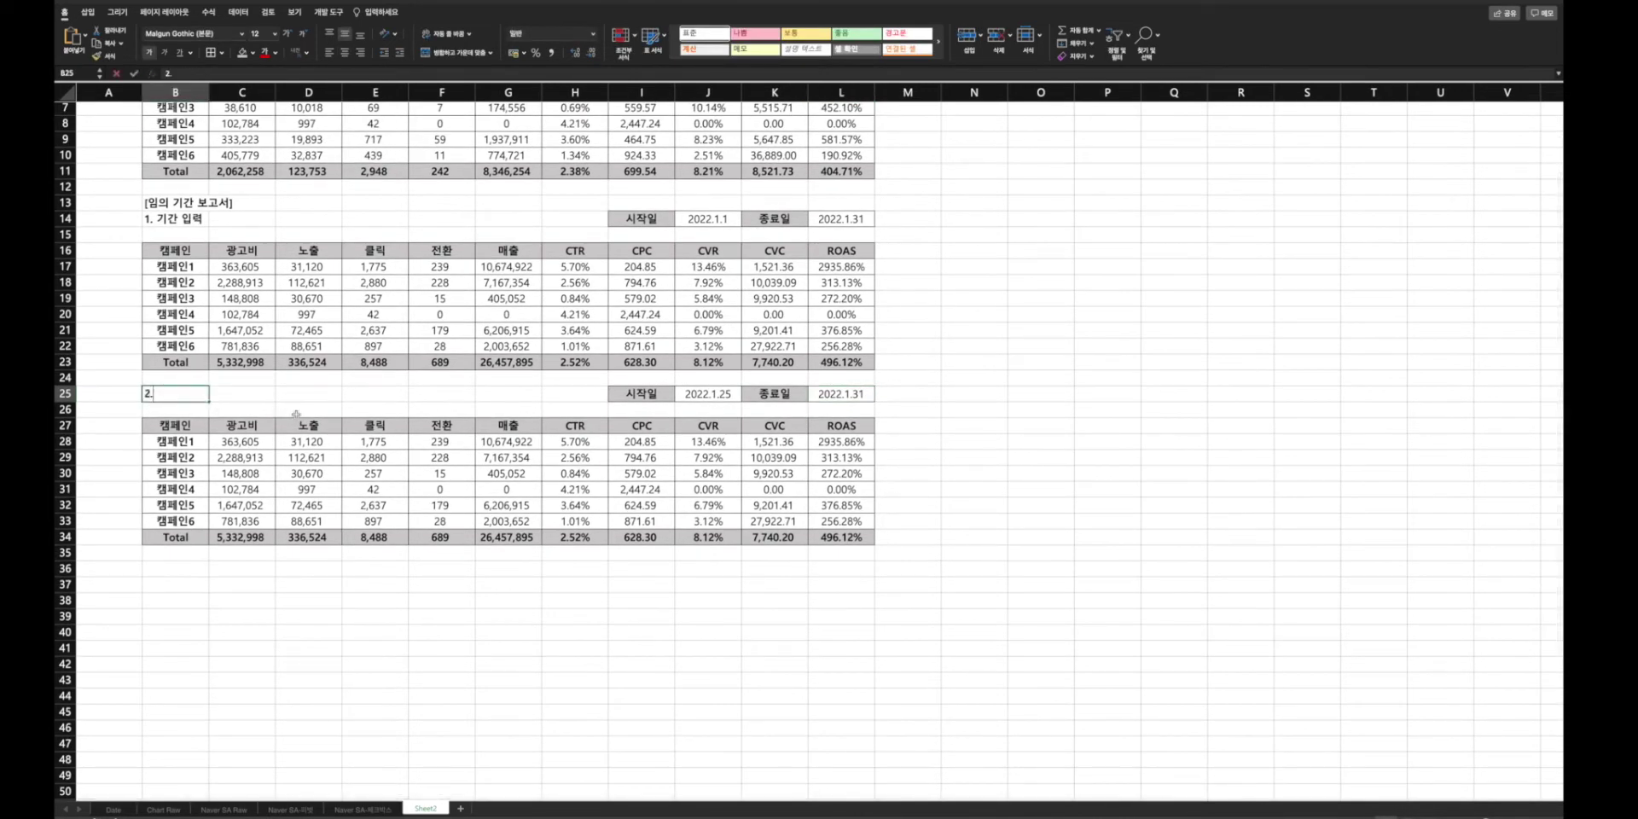
pyautogui.write(' 종료일')
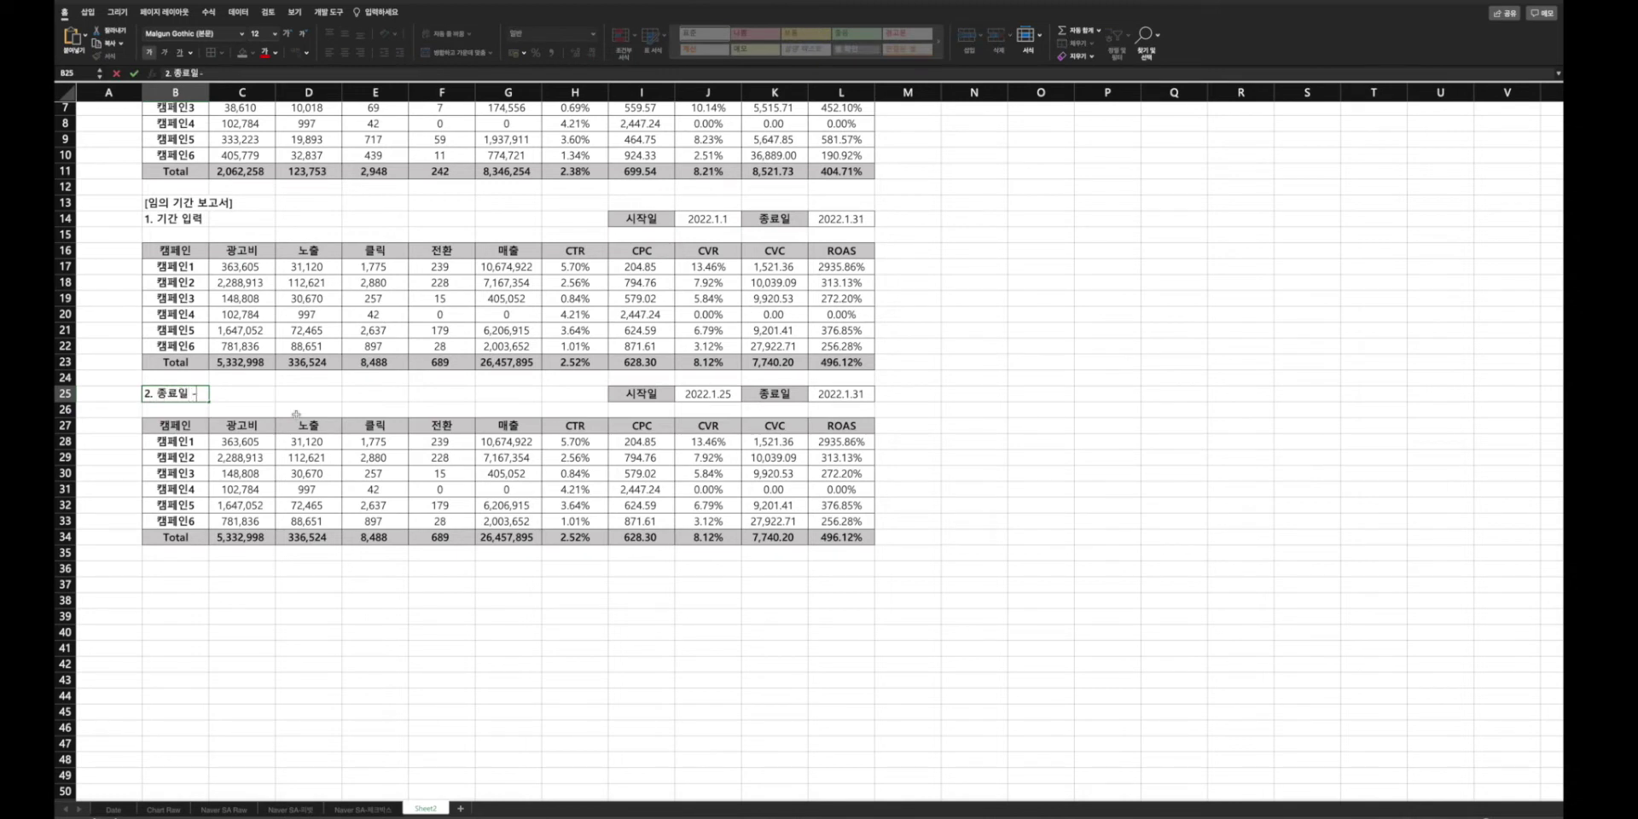
pyautogui.write('-6일, 총 7일 보고서')
pyautogui.press('Return')
# - Copy the second report block B25:L34 and paste it at B36
pyautogui.scroll(-1, 296, 414)
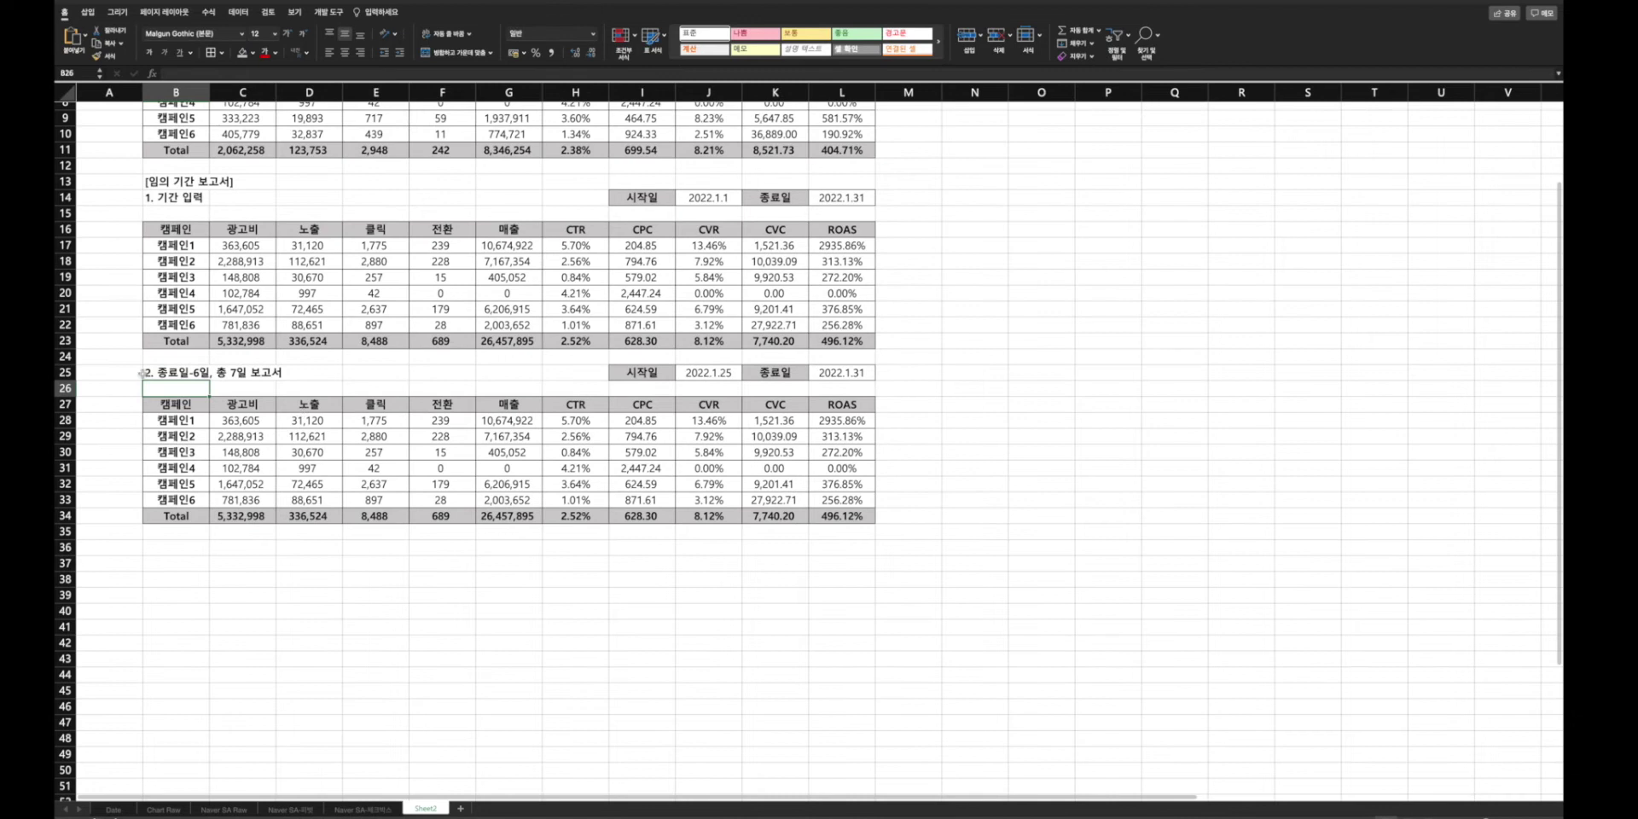
pyautogui.moveTo(141, 373); pyautogui.dragTo(860, 515)
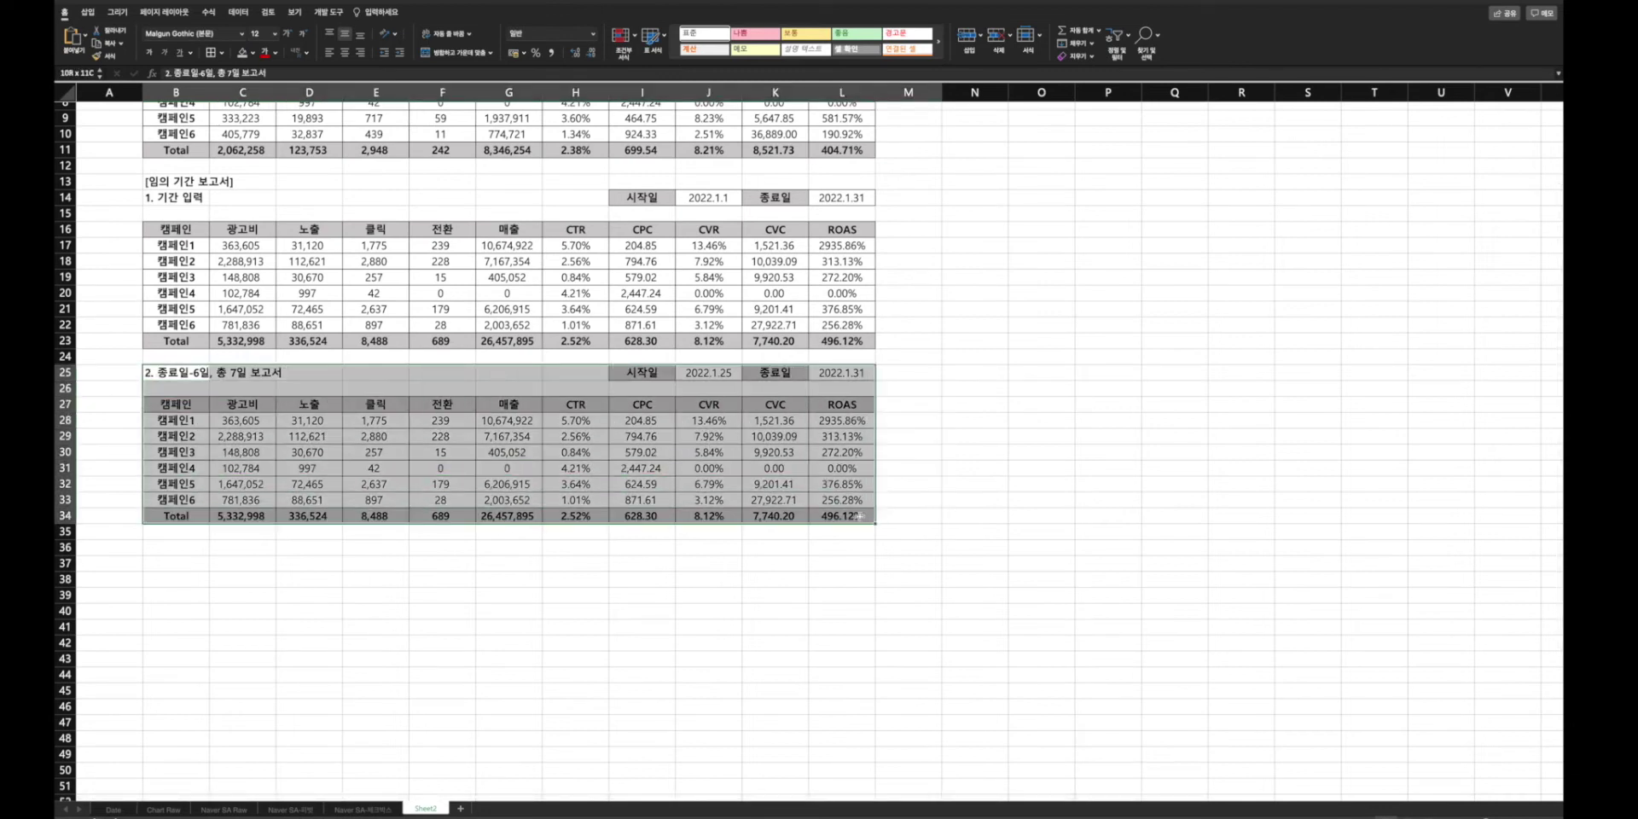
pyautogui.hotkey('ctrl', 'c')
pyautogui.click(176, 546)
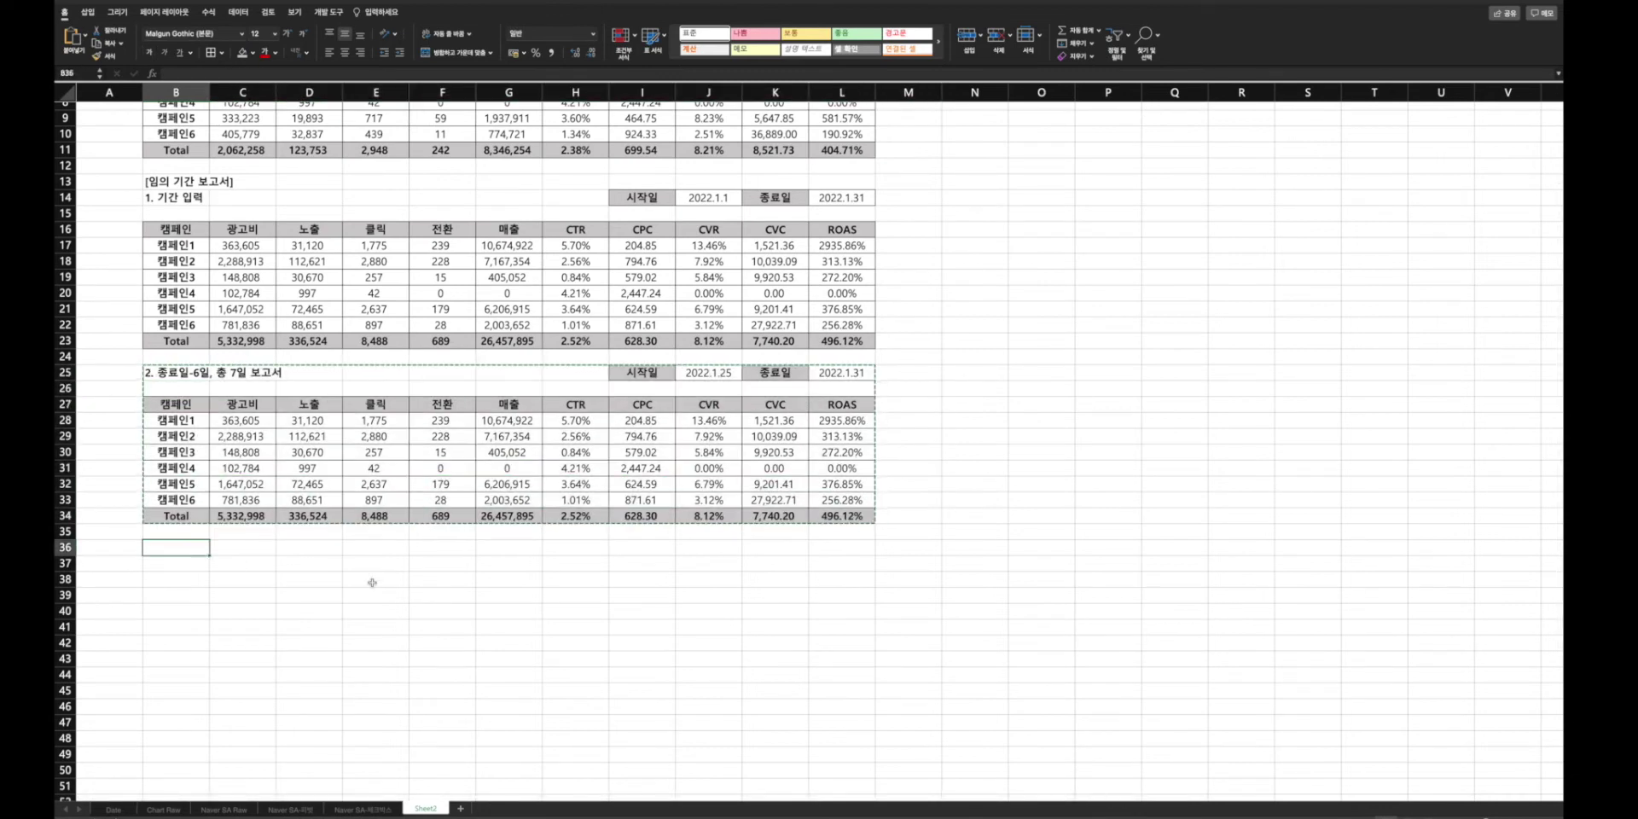
pyautogui.hotkey('ctrl', 'v')
# - Change the third report's label in B36 to "3. 오늘 기준 어제까지 7일"
pyautogui.doubleClick(144, 547)
pyautogui.press('Delete')
pyautogui.write('3')
pyautogui.moveTo(157, 547); pyautogui.dragTo(413, 556)
pyautogui.write('오늘 깊')
pyautogui.write('준')
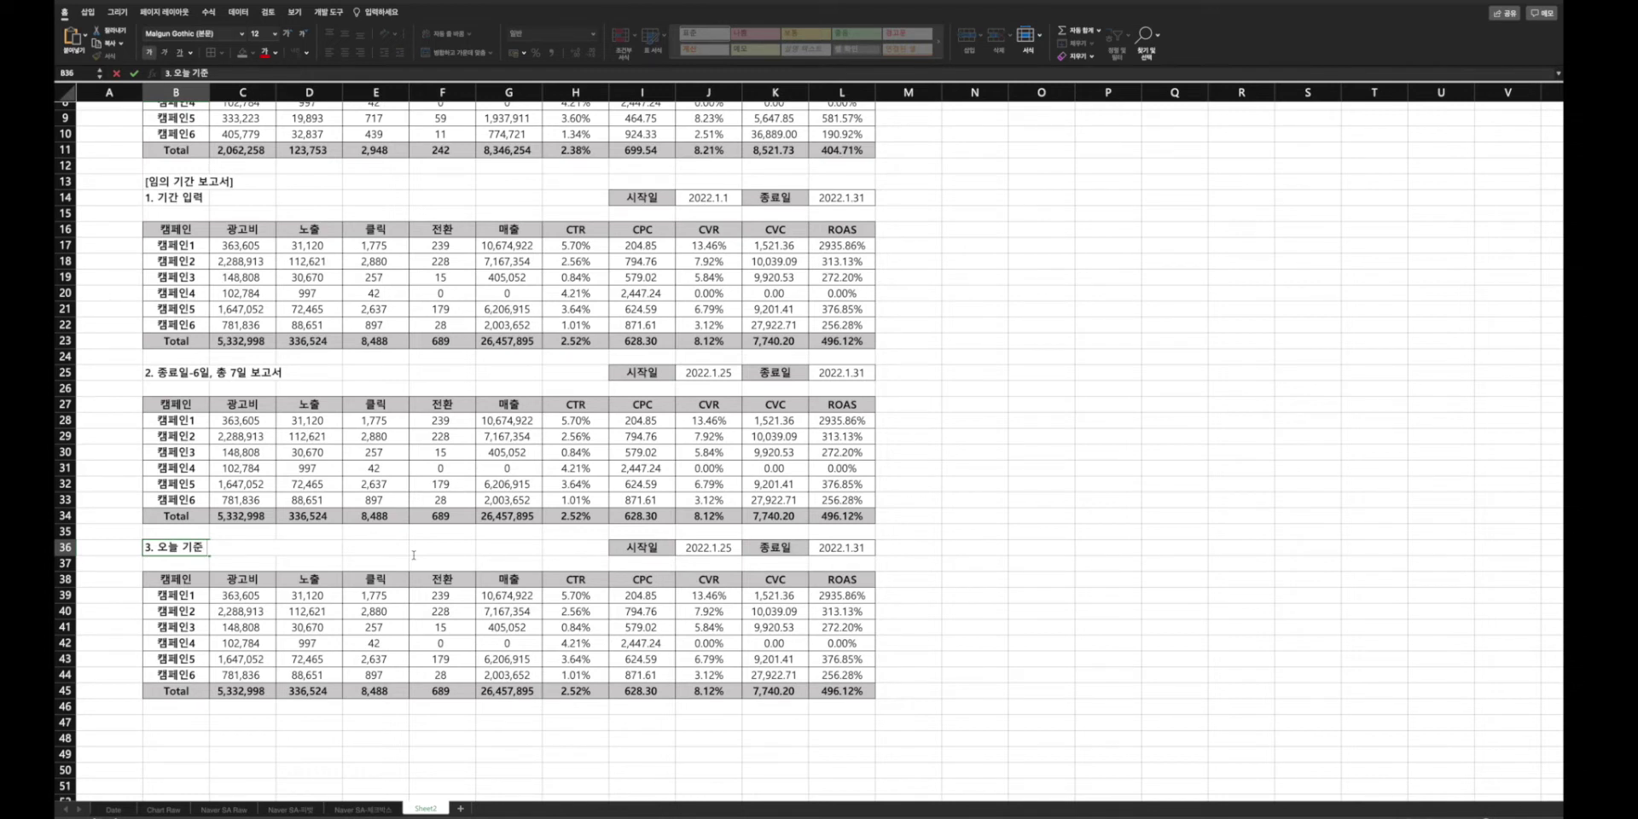
pyautogui.write(' 어제까지 7일')
pyautogui.press('Return')
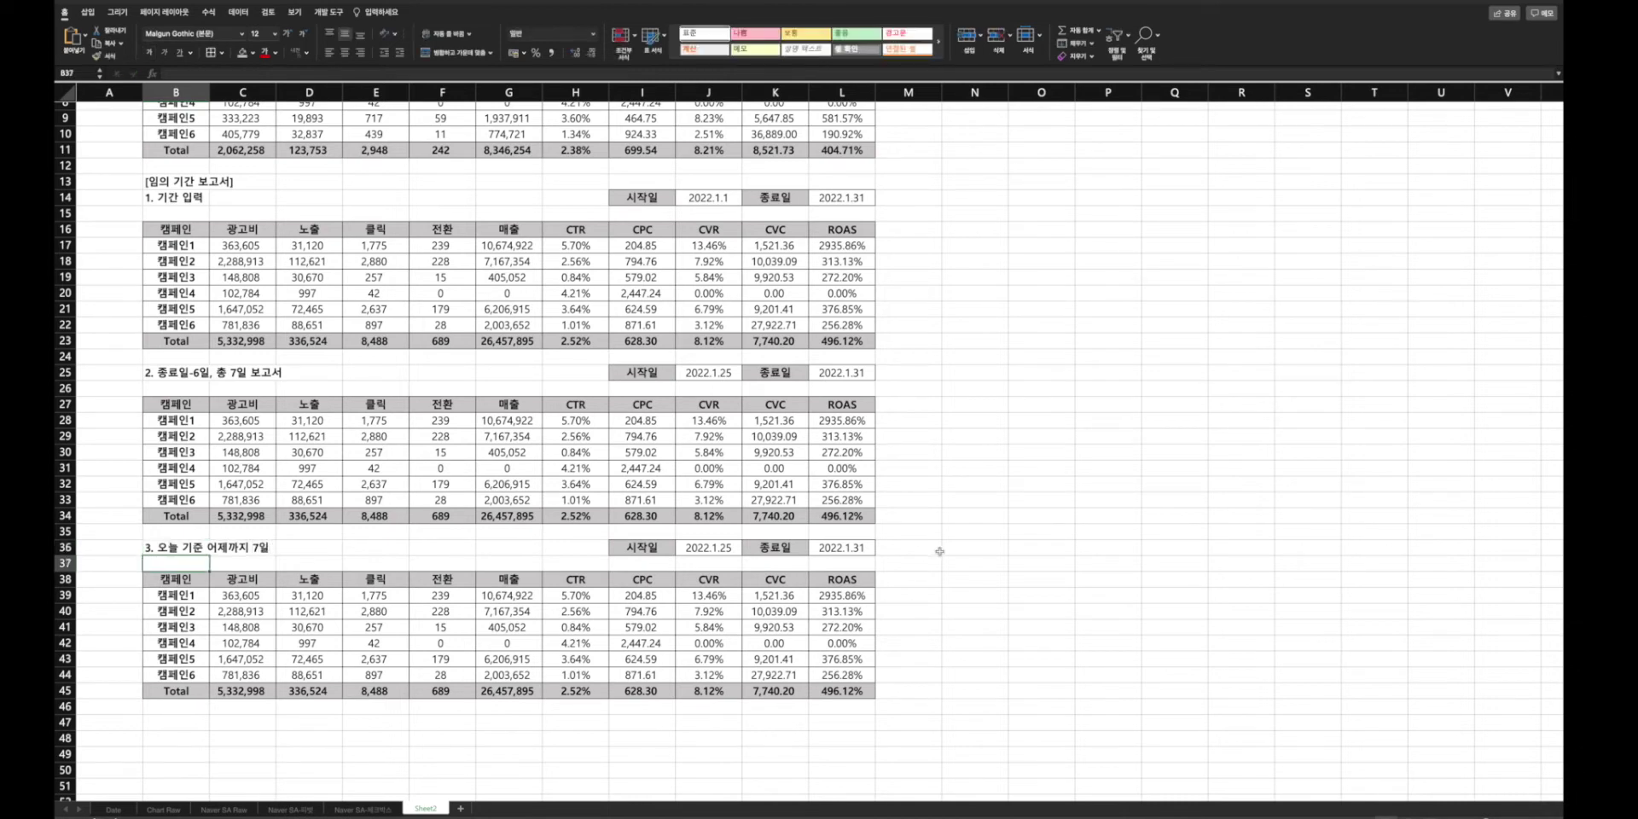
# - Set the third report's end date in L36 to =today()-1 and check the start and end date cells
pyautogui.click(840, 548)
pyautogui.write('=ㅅ')
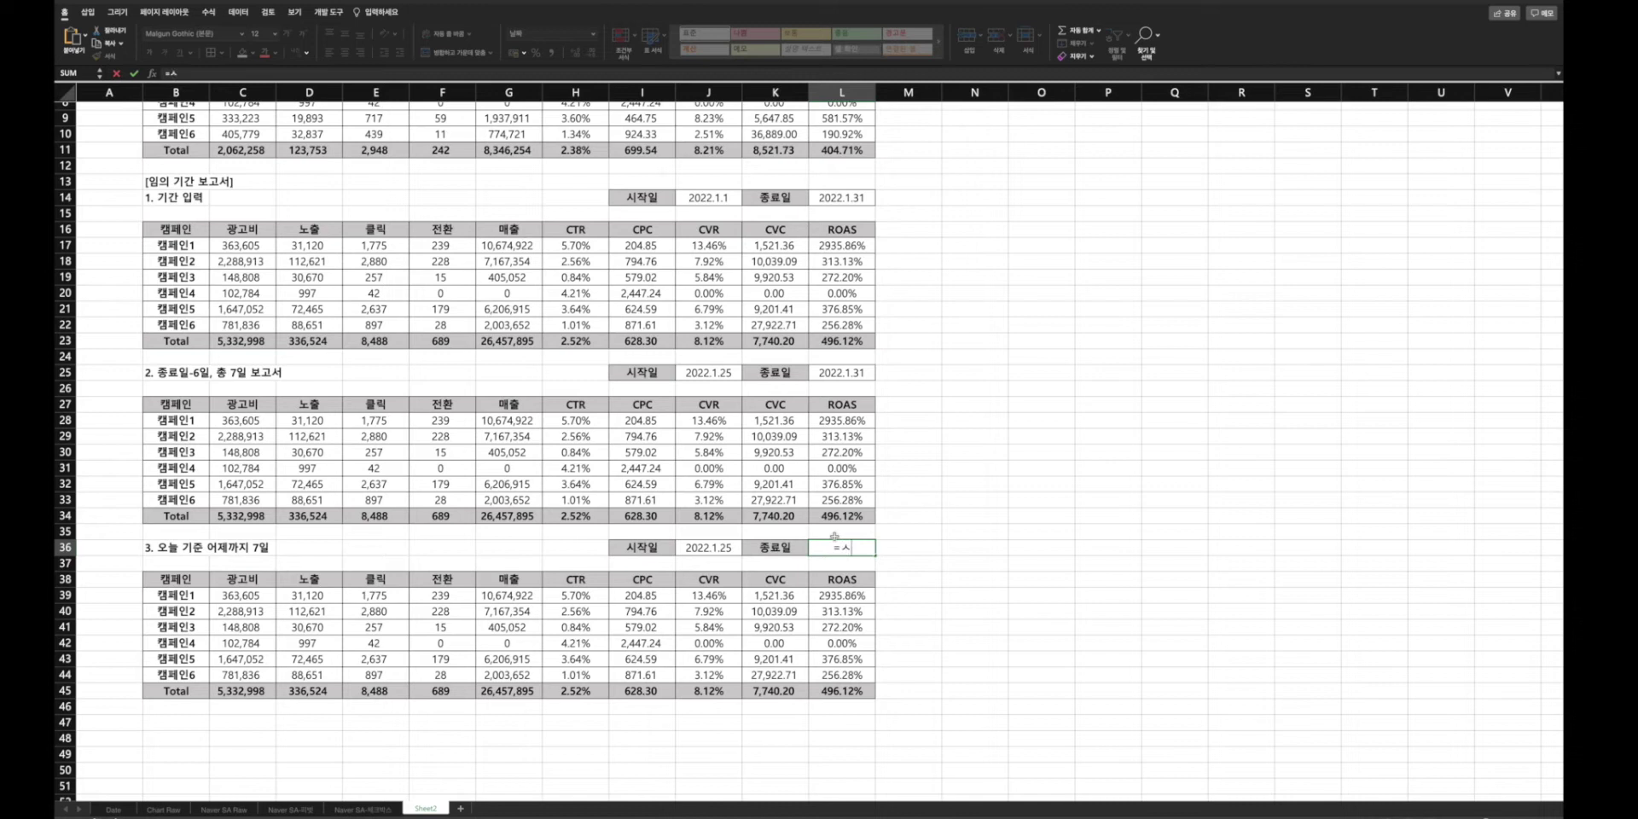
pyautogui.press('BackSpace')
pyautogui.write('today()-1')
pyautogui.press('Return')
pyautogui.click(835, 544)
pyautogui.click(729, 547)
pyautogui.click(752, 547)
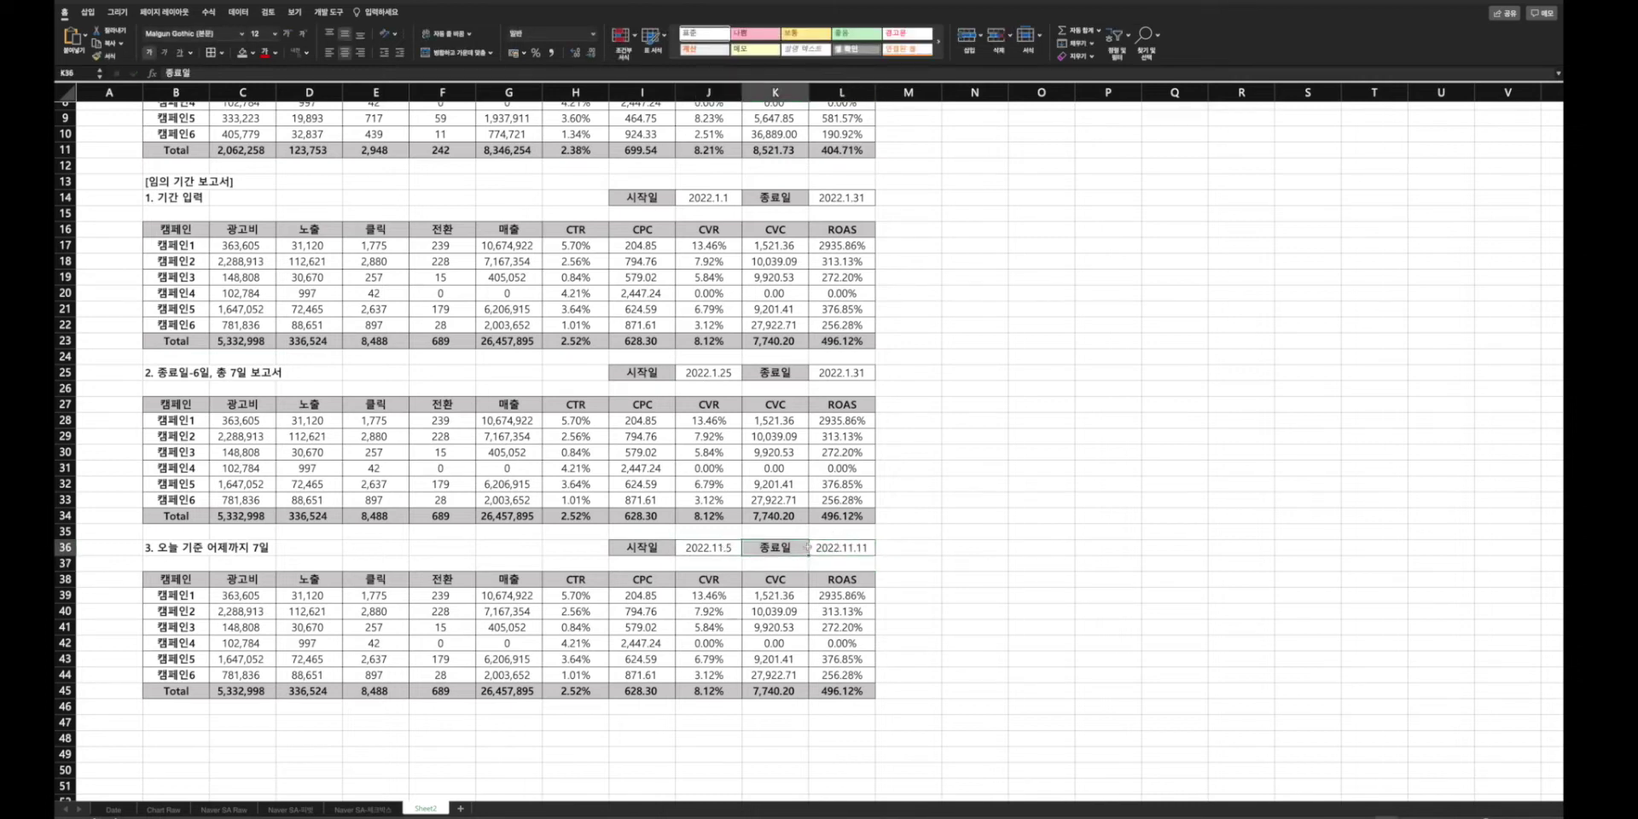
# - Inspect which start and end date cells the SUMIFS formulas in C28 and C39 reference
pyautogui.click(237, 420)
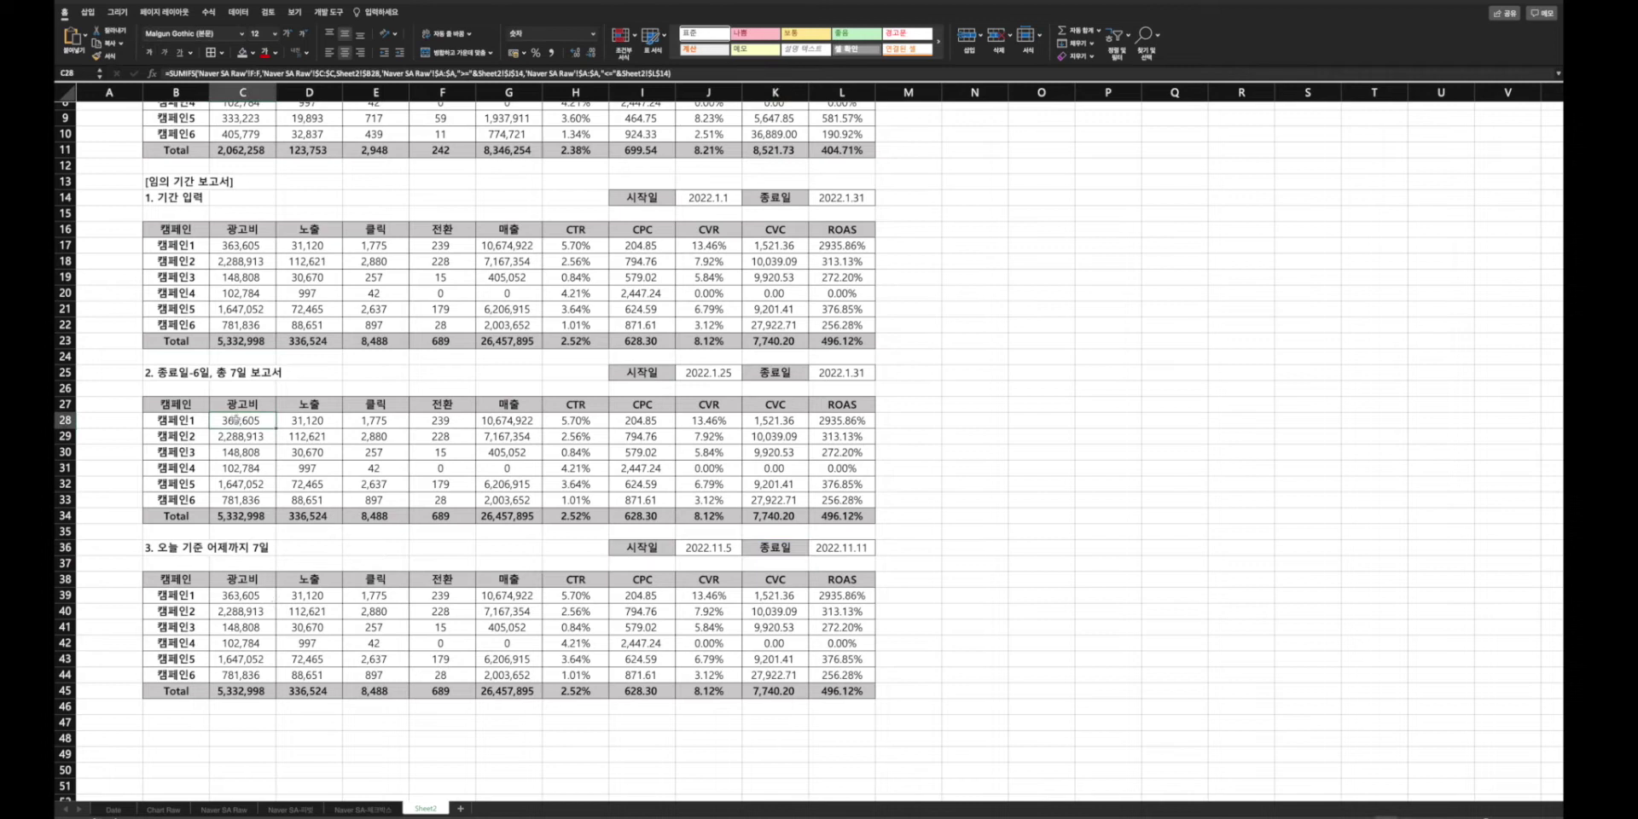
pyautogui.doubleClick(243, 421)
pyautogui.press('Escape')
pyautogui.doubleClick(247, 595)
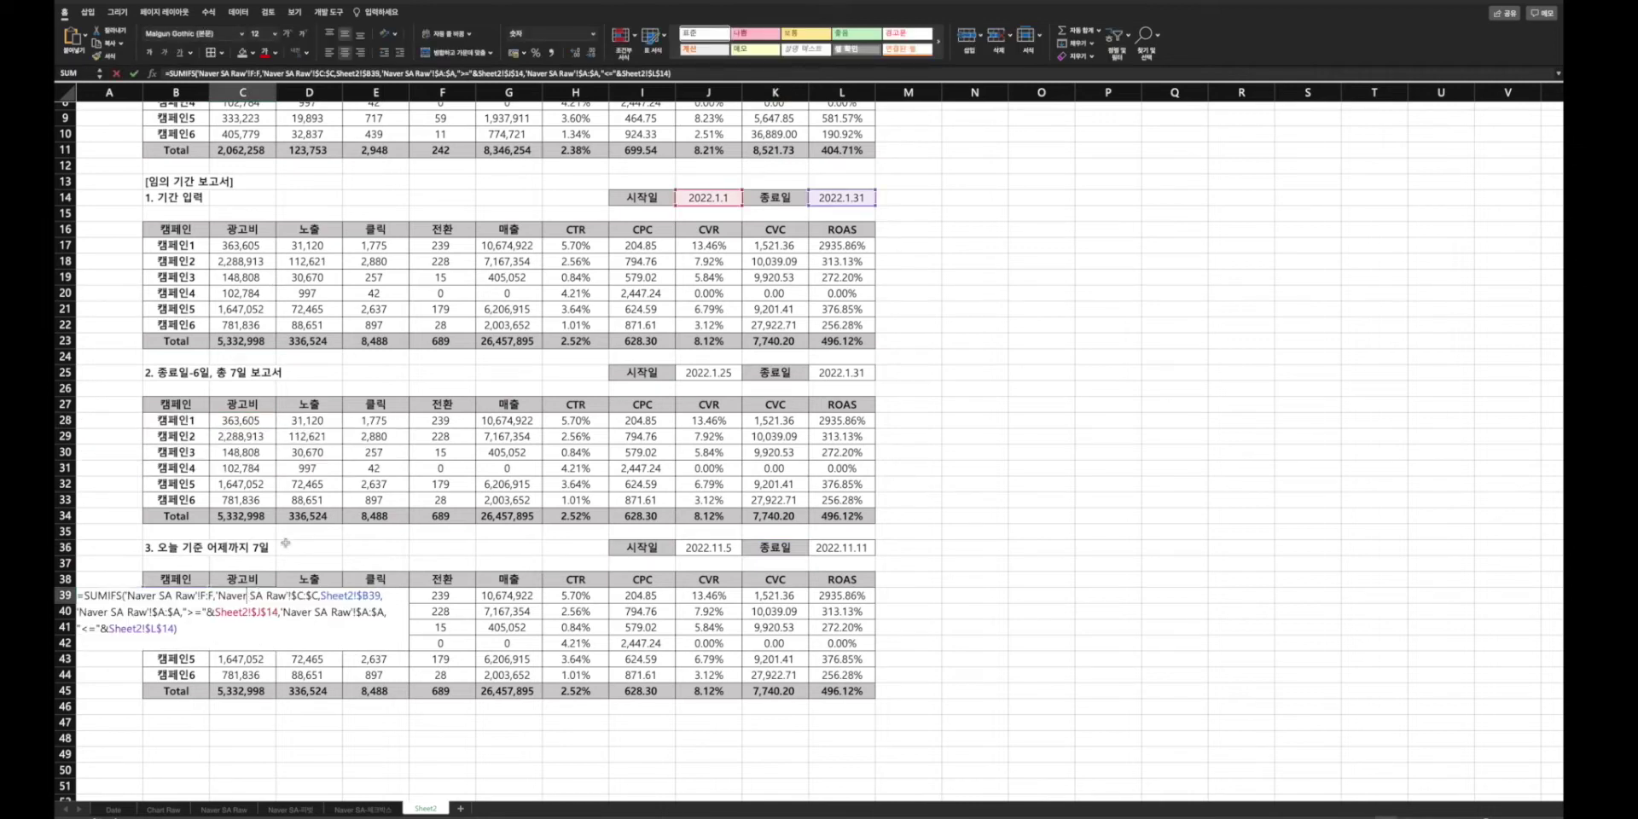
pyautogui.press('Escape')
pyautogui.click(252, 420)
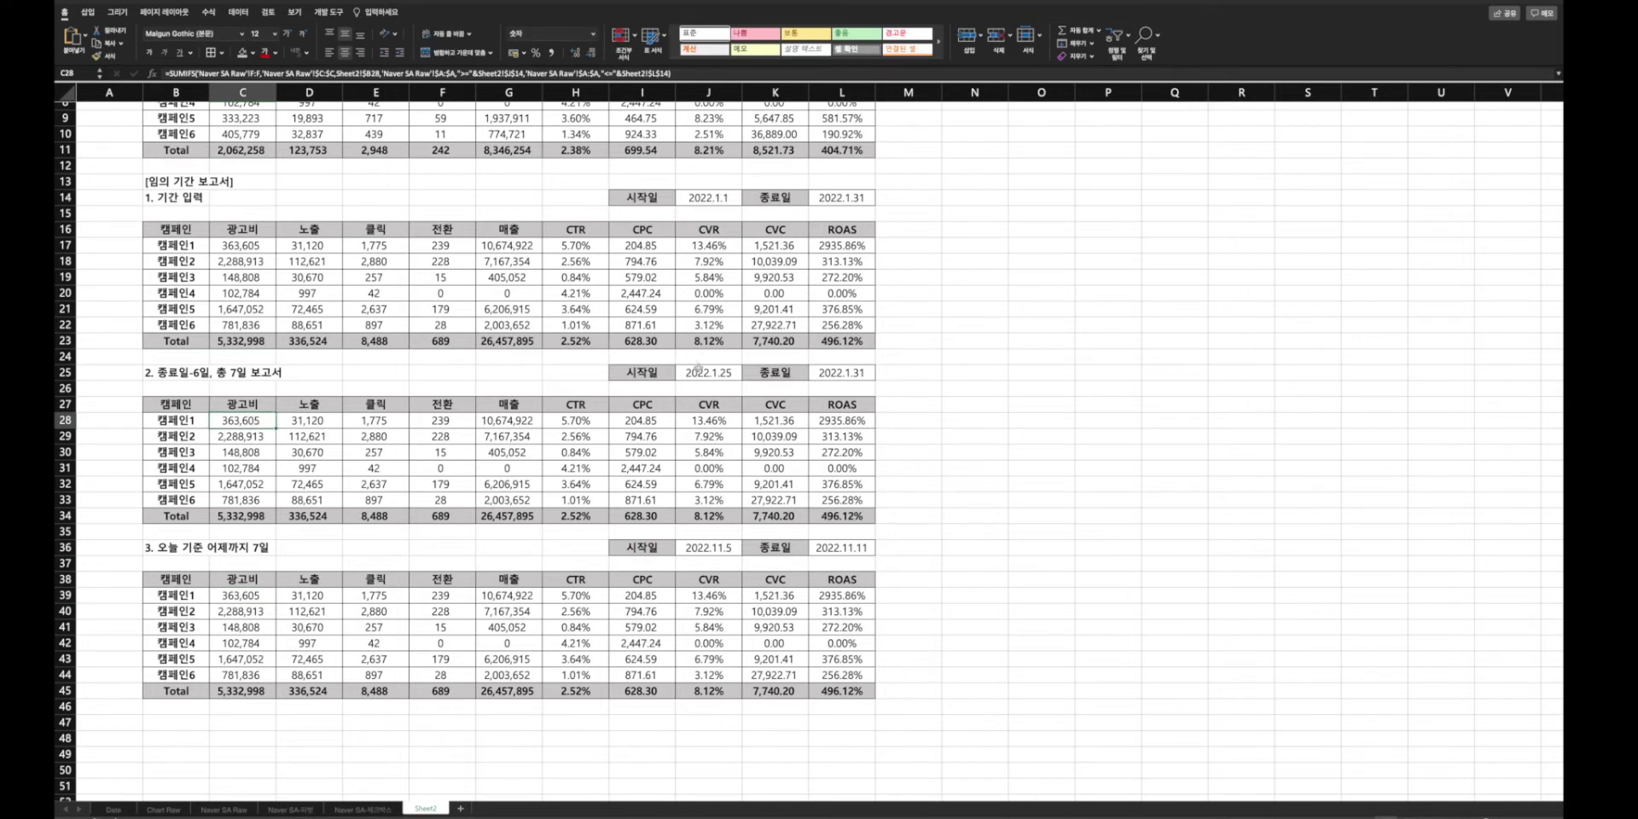
# - Replace 14 with 25 in all formulas of the second report's C28:G33 so they reference its own date cells
pyautogui.moveTo(247, 421); pyautogui.dragTo(522, 502)
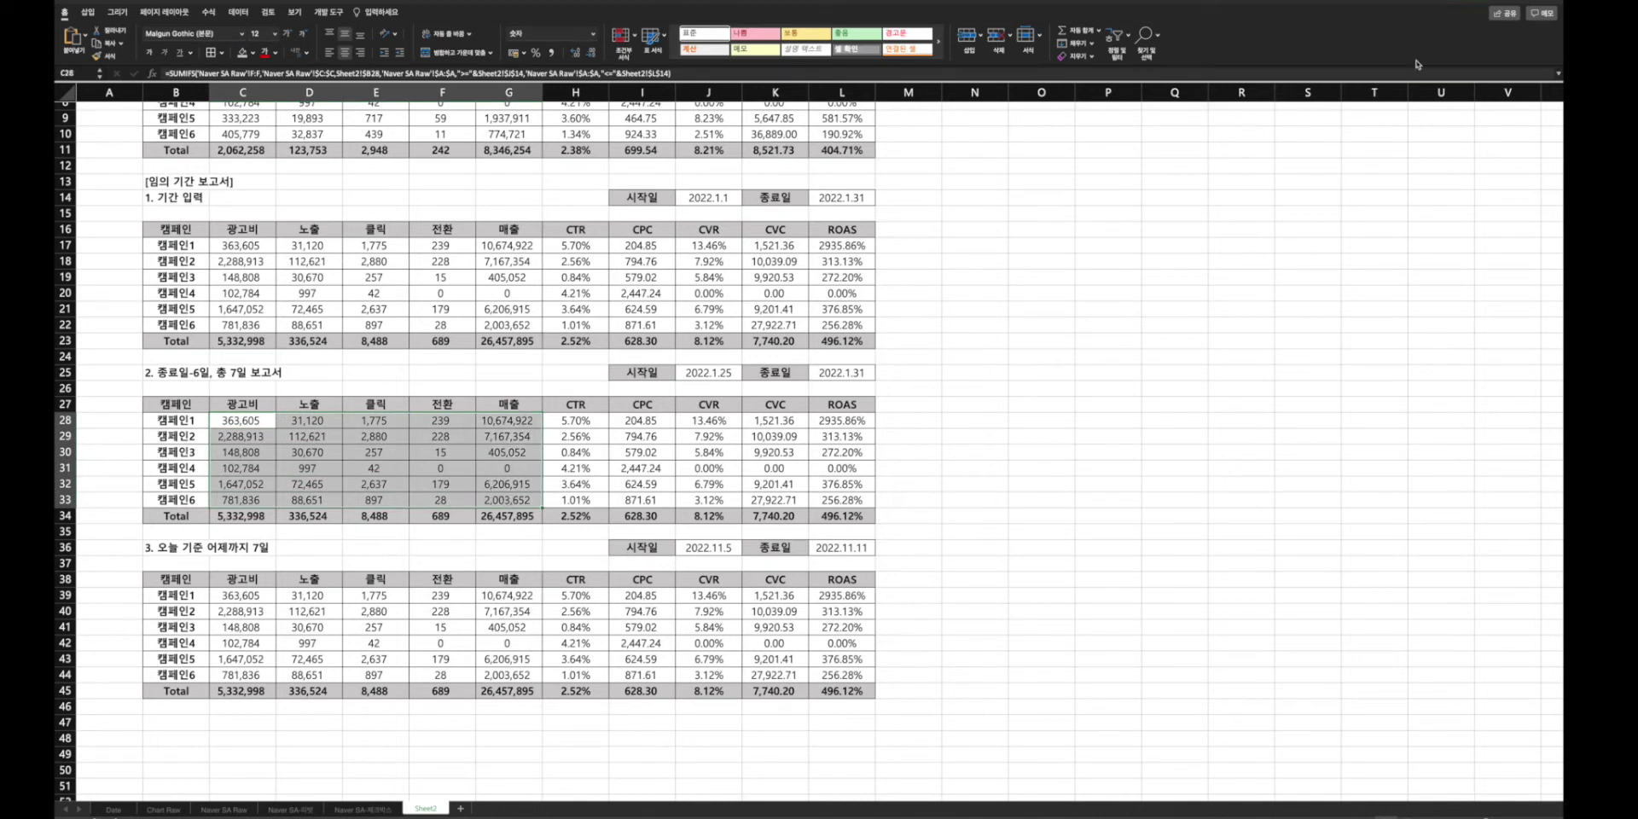
pyautogui.hotkey('ctrl', 'h')
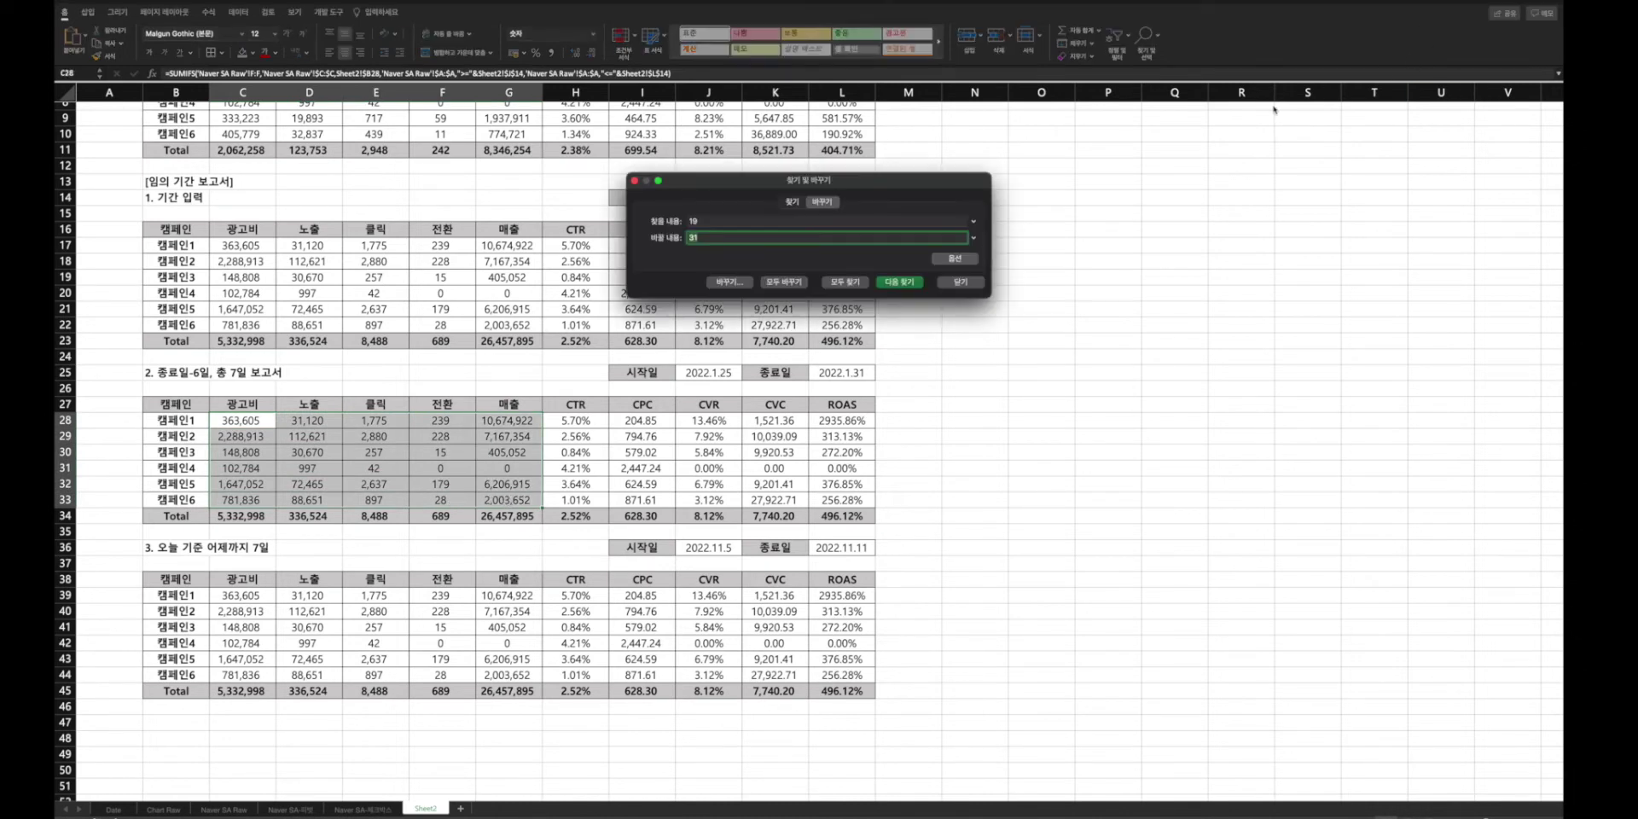
pyautogui.click(731, 220)
pyautogui.press('BackSpace')
pyautogui.write('4')
pyautogui.click(713, 238)
pyautogui.press('BackSpace')
pyautogui.press('BackSpace')
pyautogui.write('28')
pyautogui.click(783, 281)
pyautogui.click(809, 269)
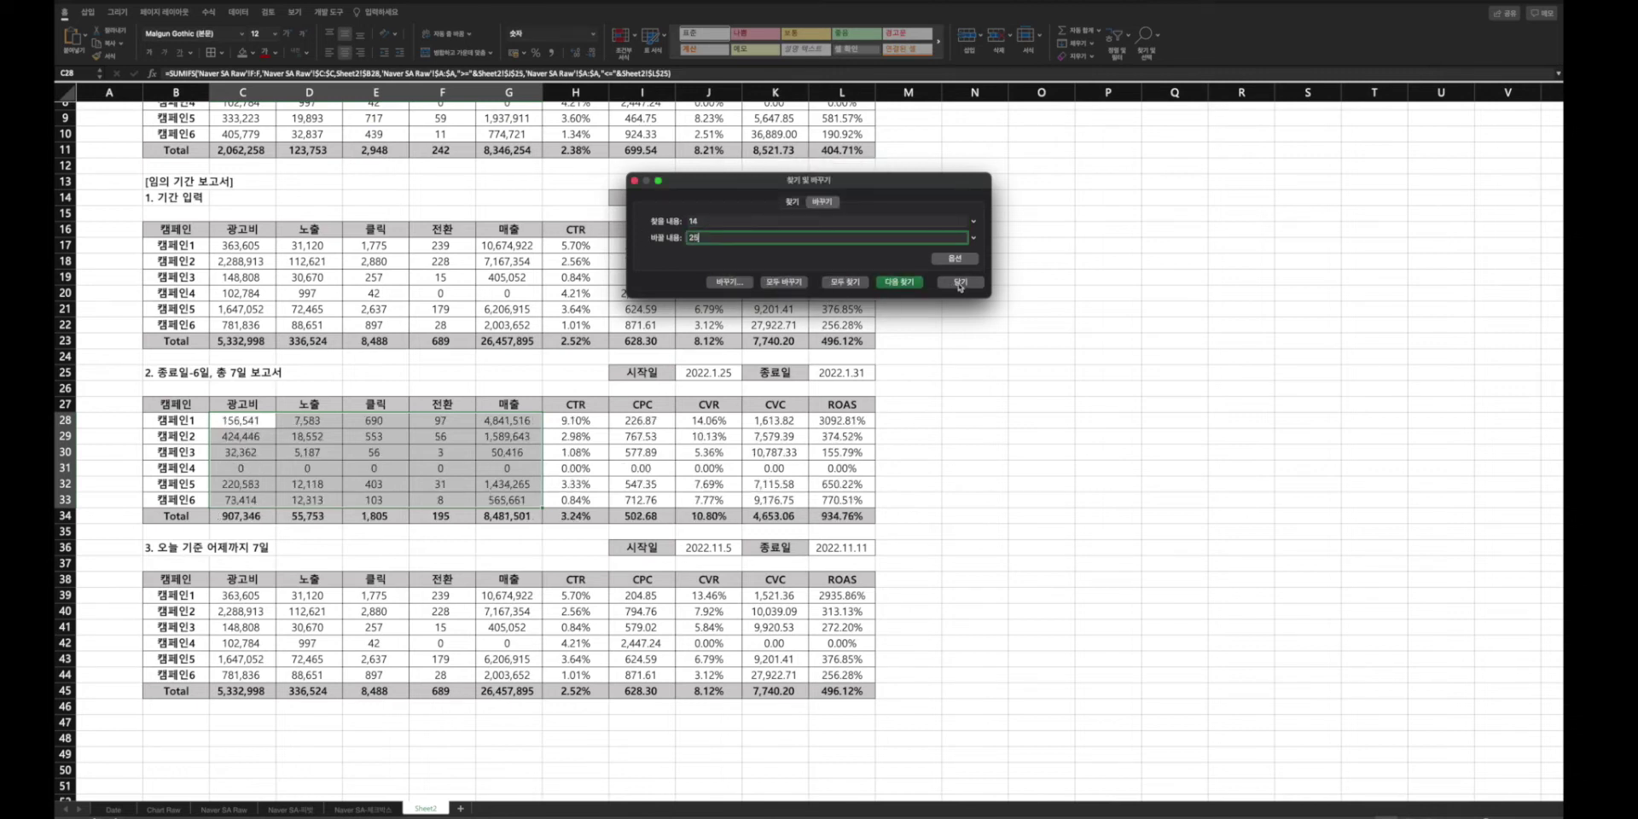
pyautogui.click(960, 282)
# - Check the start and end date references in the second report's SUMIFS formulas in C28 and F31
pyautogui.click(309, 436)
pyautogui.doubleClick(253, 421)
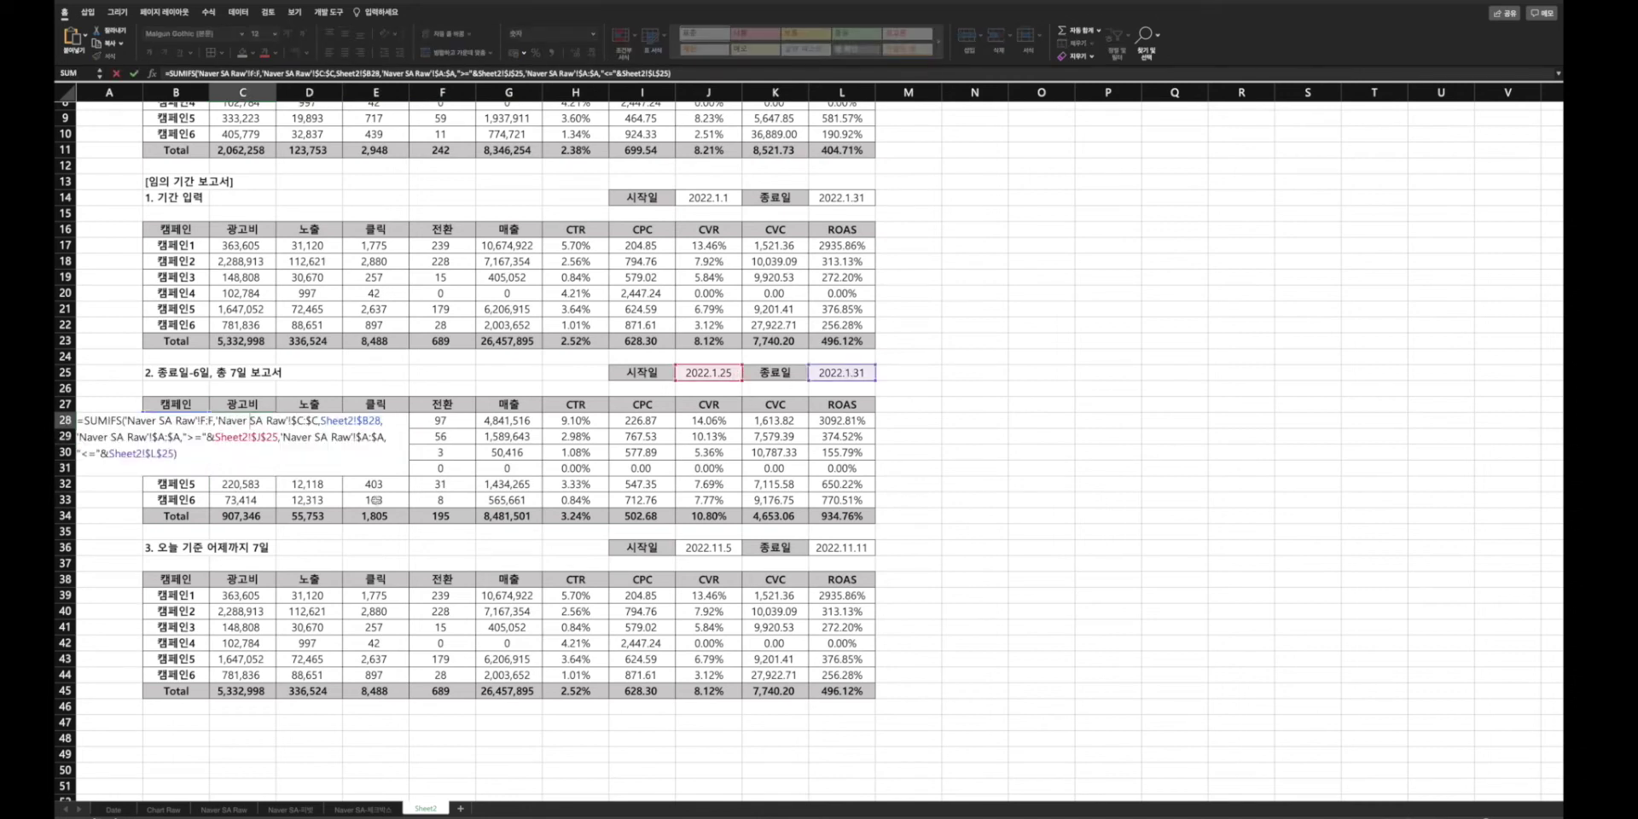
pyautogui.press('Escape')
pyautogui.doubleClick(441, 467)
pyautogui.press('Escape')
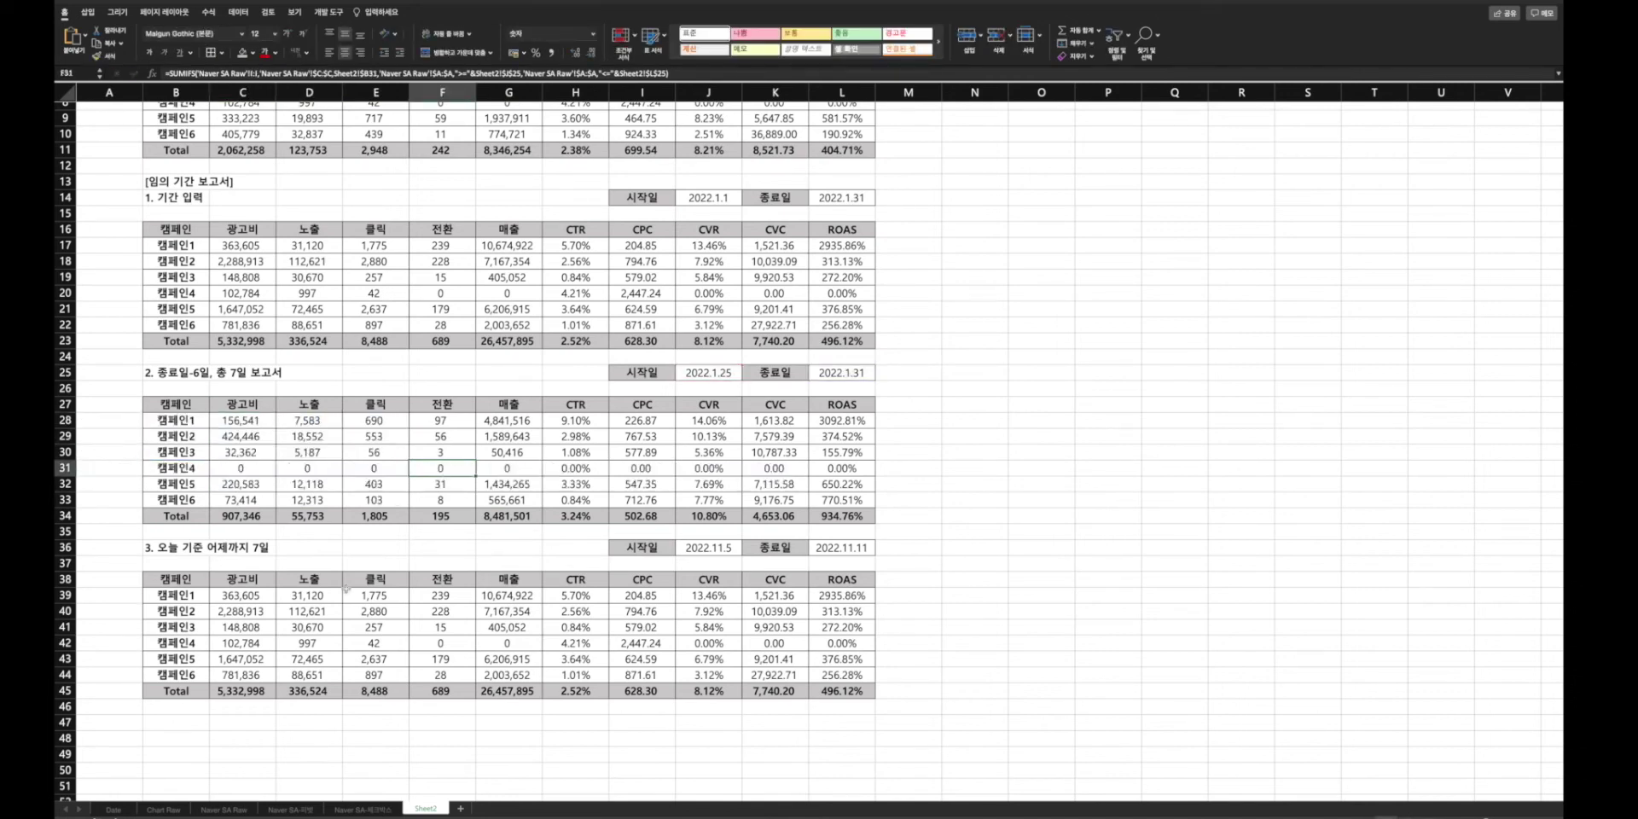
# - Replace 14 with 36 in all formulas of the third report's C39:G44 so they reference its own date cells
pyautogui.click(255, 597)
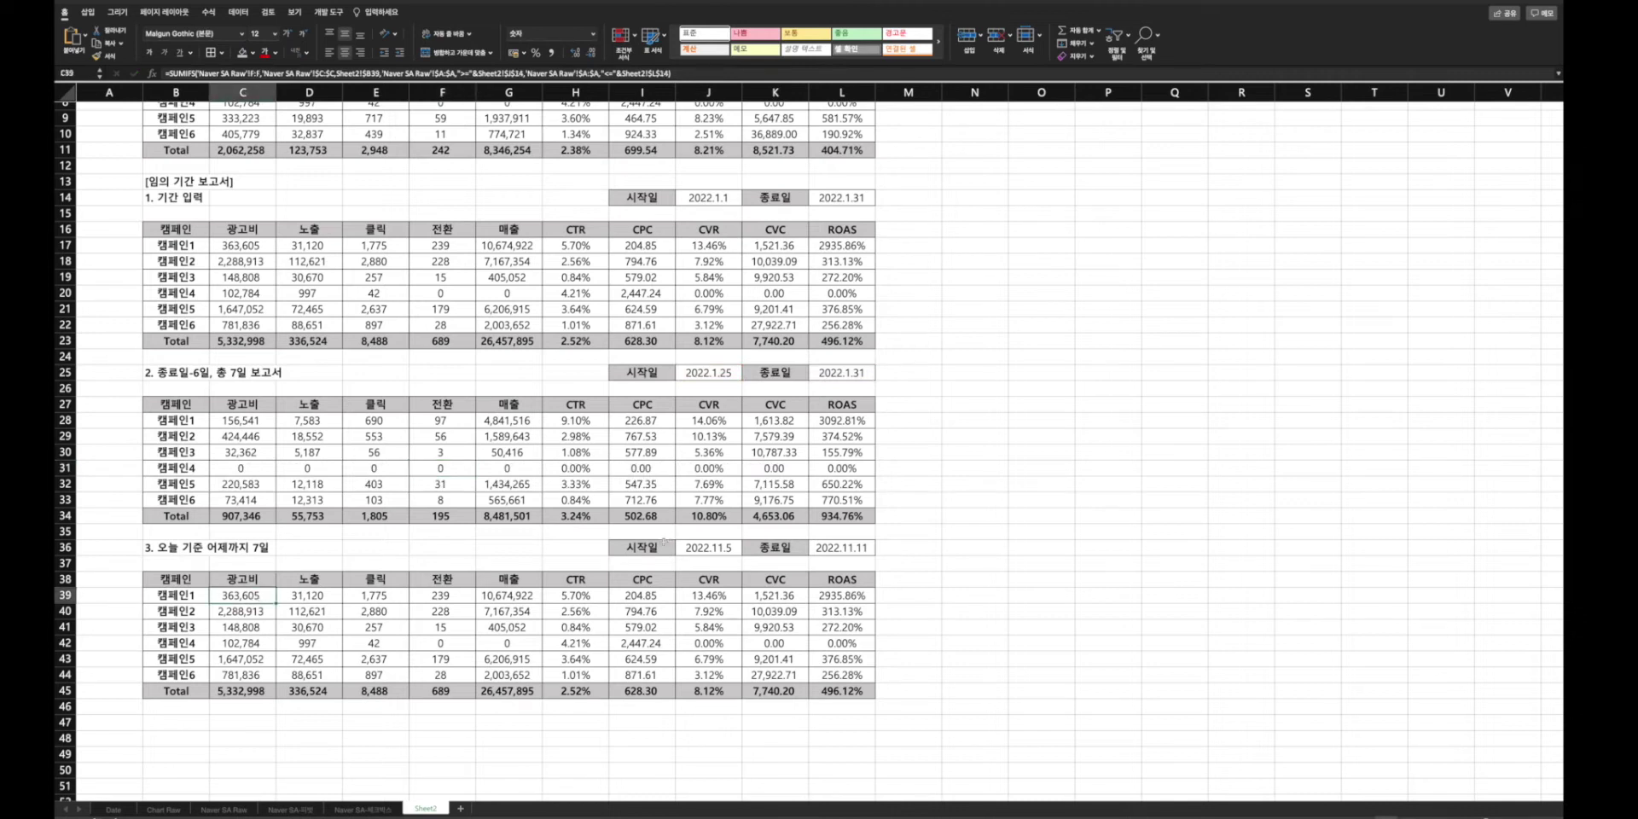
pyautogui.click(708, 547)
pyautogui.moveTo(220, 596)
pyautogui.mouseDown()
pyautogui.moveTo(452, 647)
pyautogui.moveTo(503, 675)
pyautogui.mouseUp()
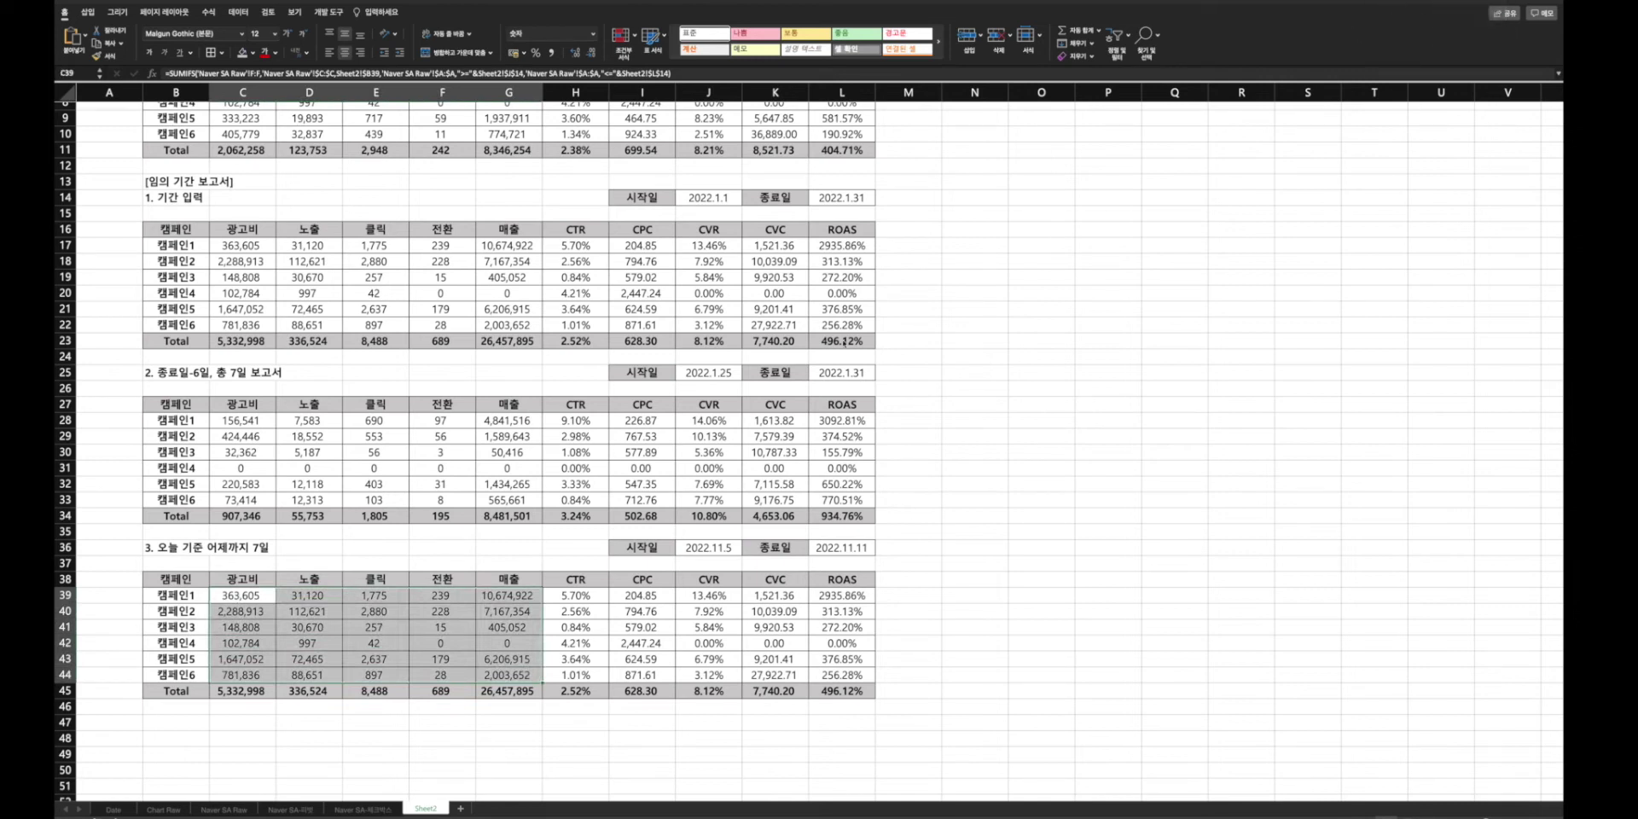
pyautogui.hotkey('ctrl', 'h')
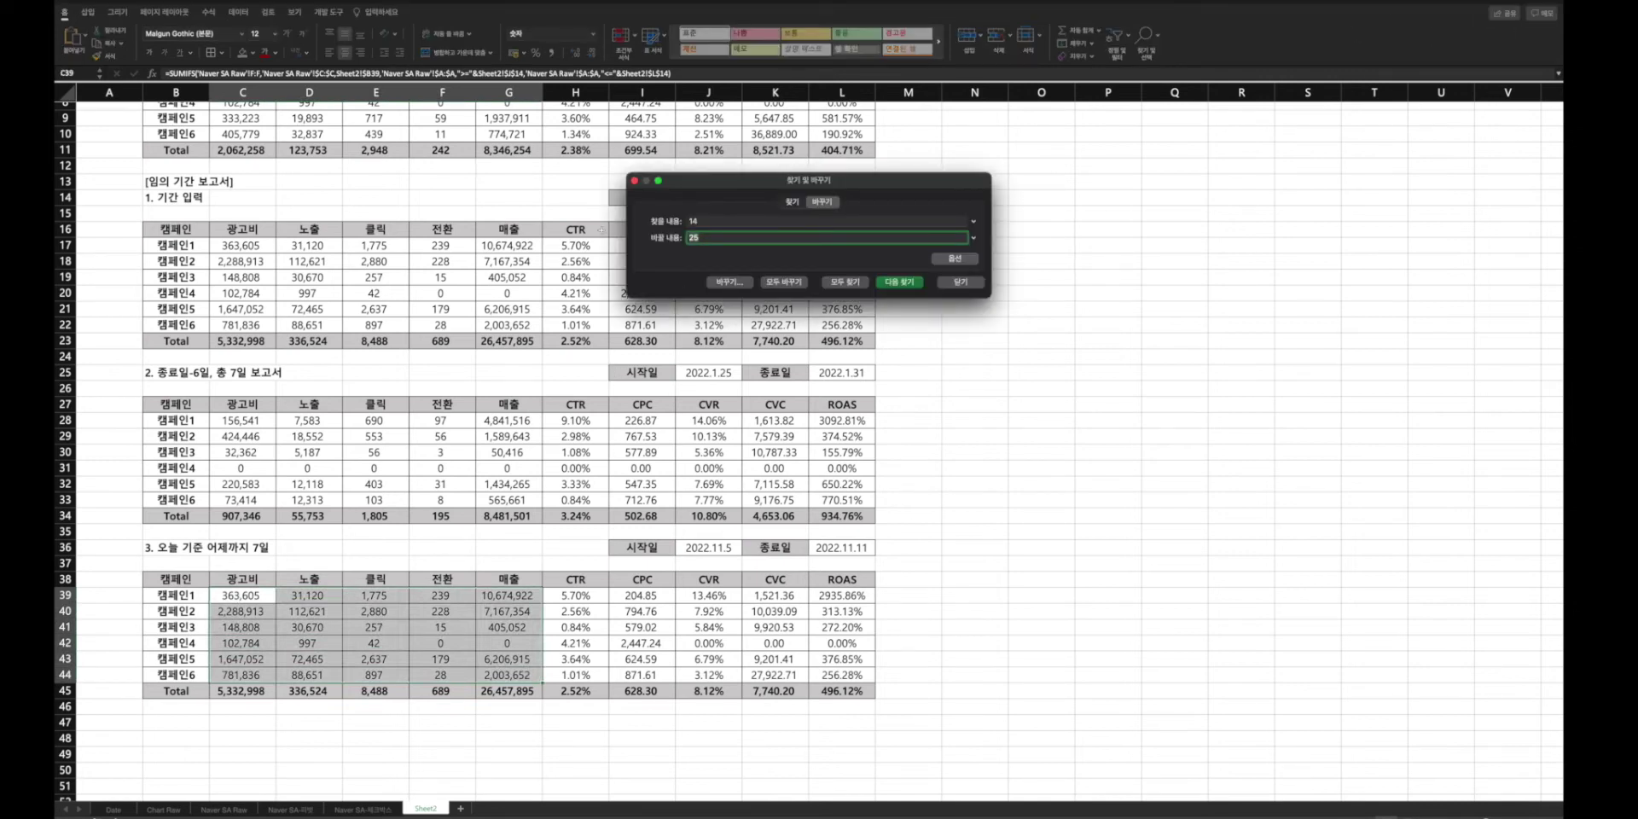
pyautogui.click(785, 282)
pyautogui.click(811, 272)
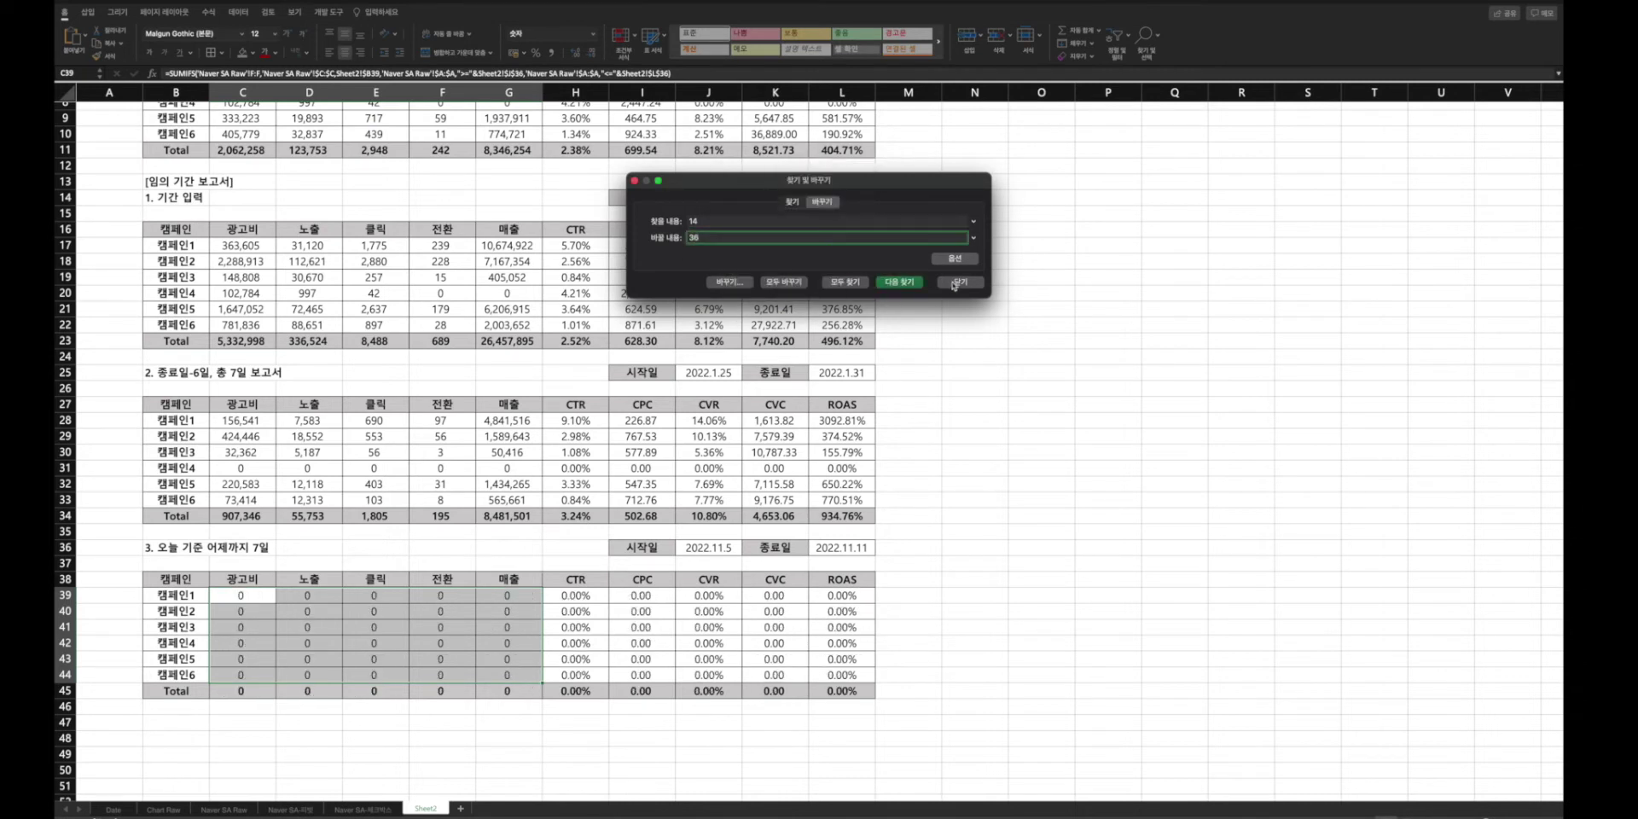
pyautogui.click(955, 282)
pyautogui.click(412, 646)
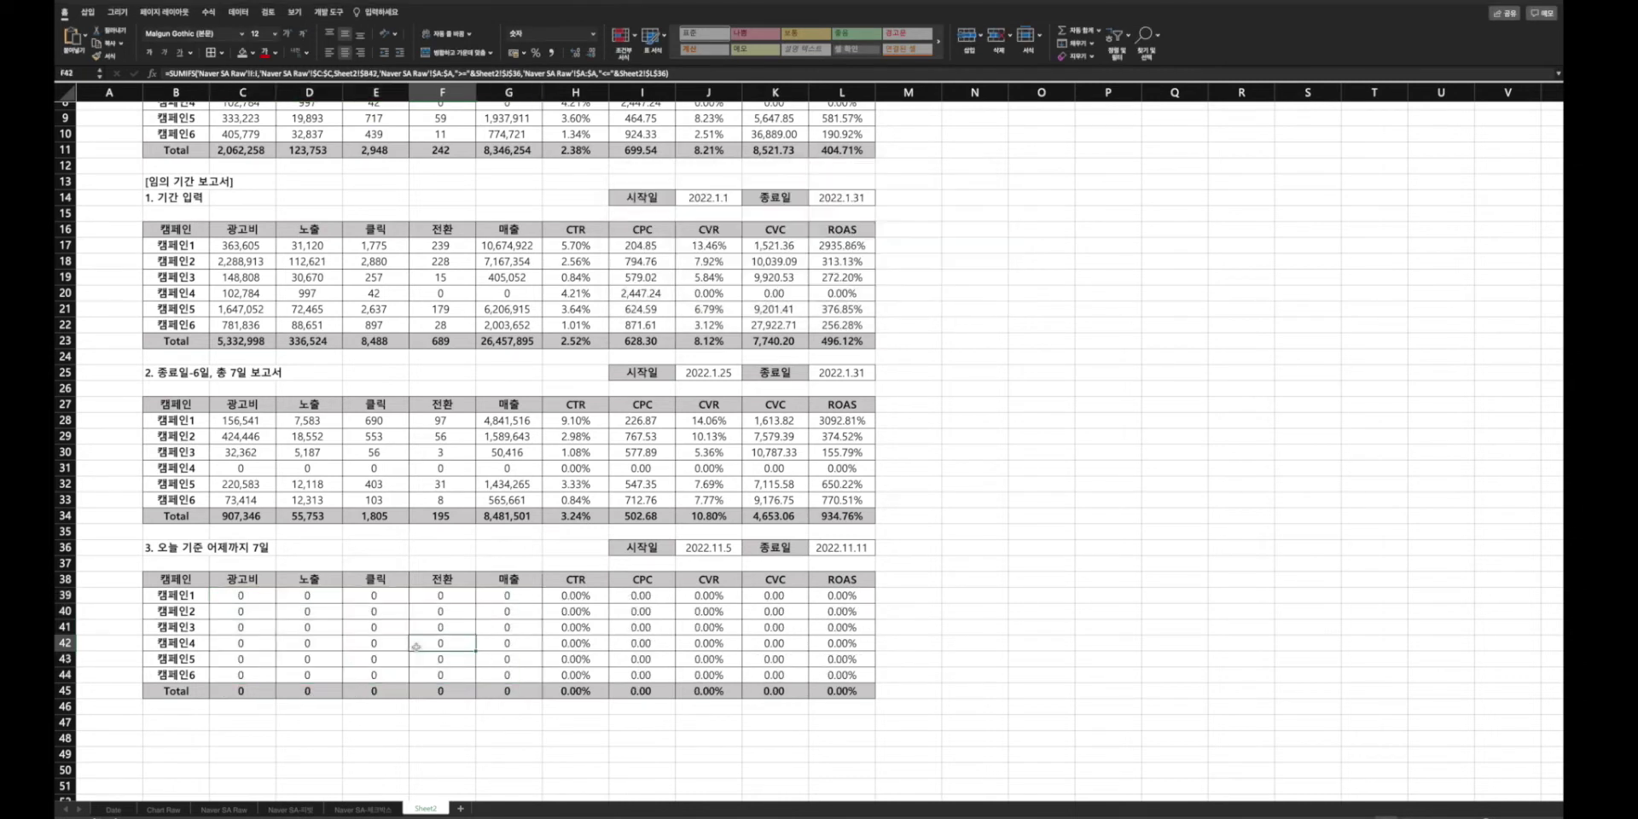
# - Copy the third report block B36:L45 and paste it at B47
pyautogui.click(844, 551)
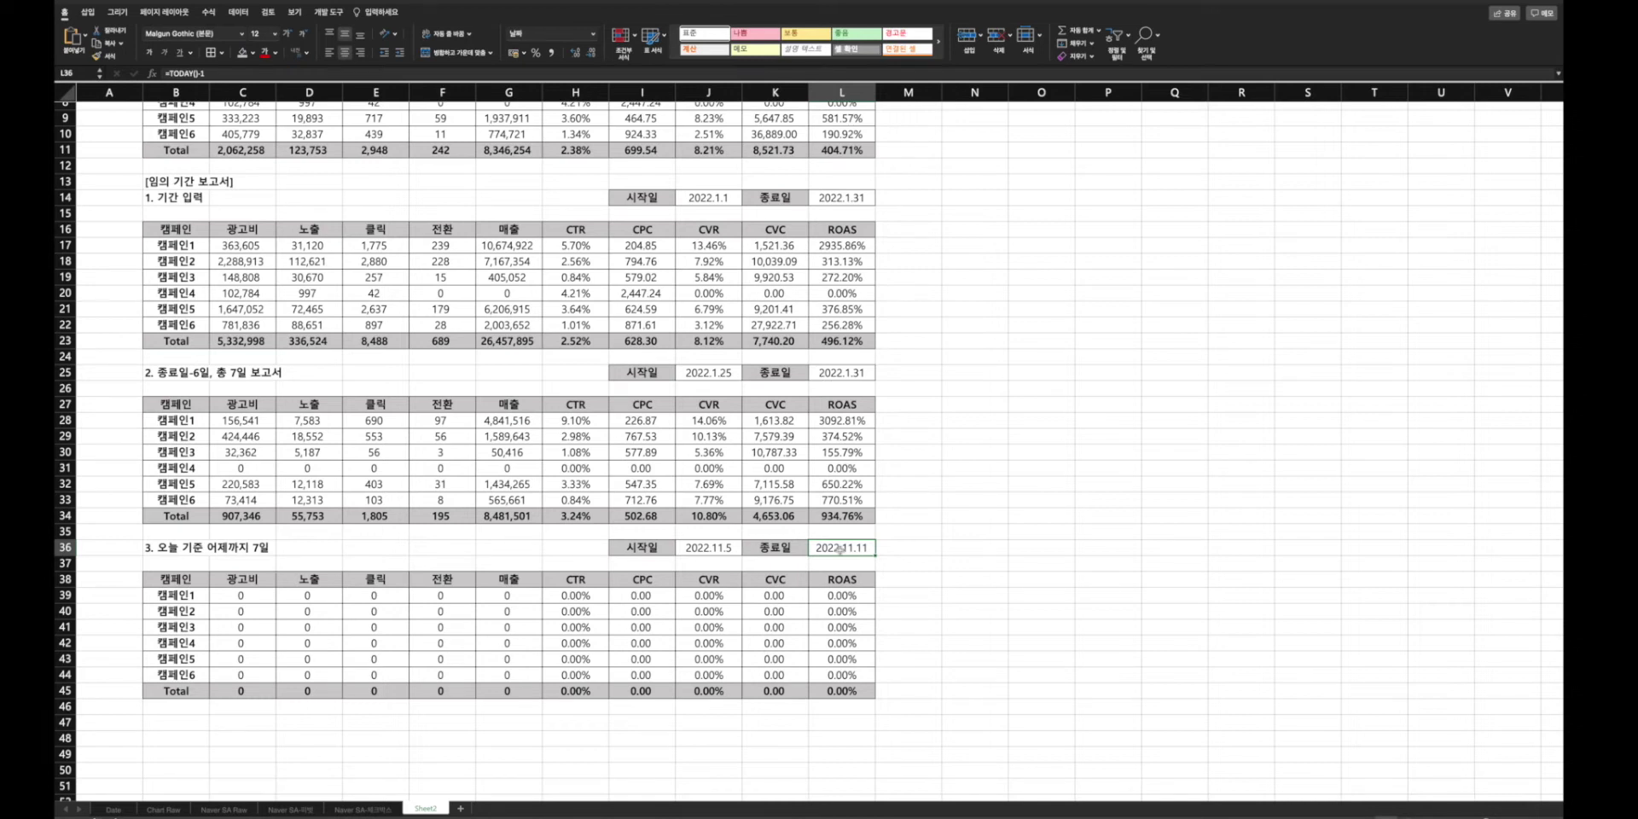
pyautogui.moveTo(166, 547); pyautogui.dragTo(836, 698)
pyautogui.hotkey('ctrl', 'c')
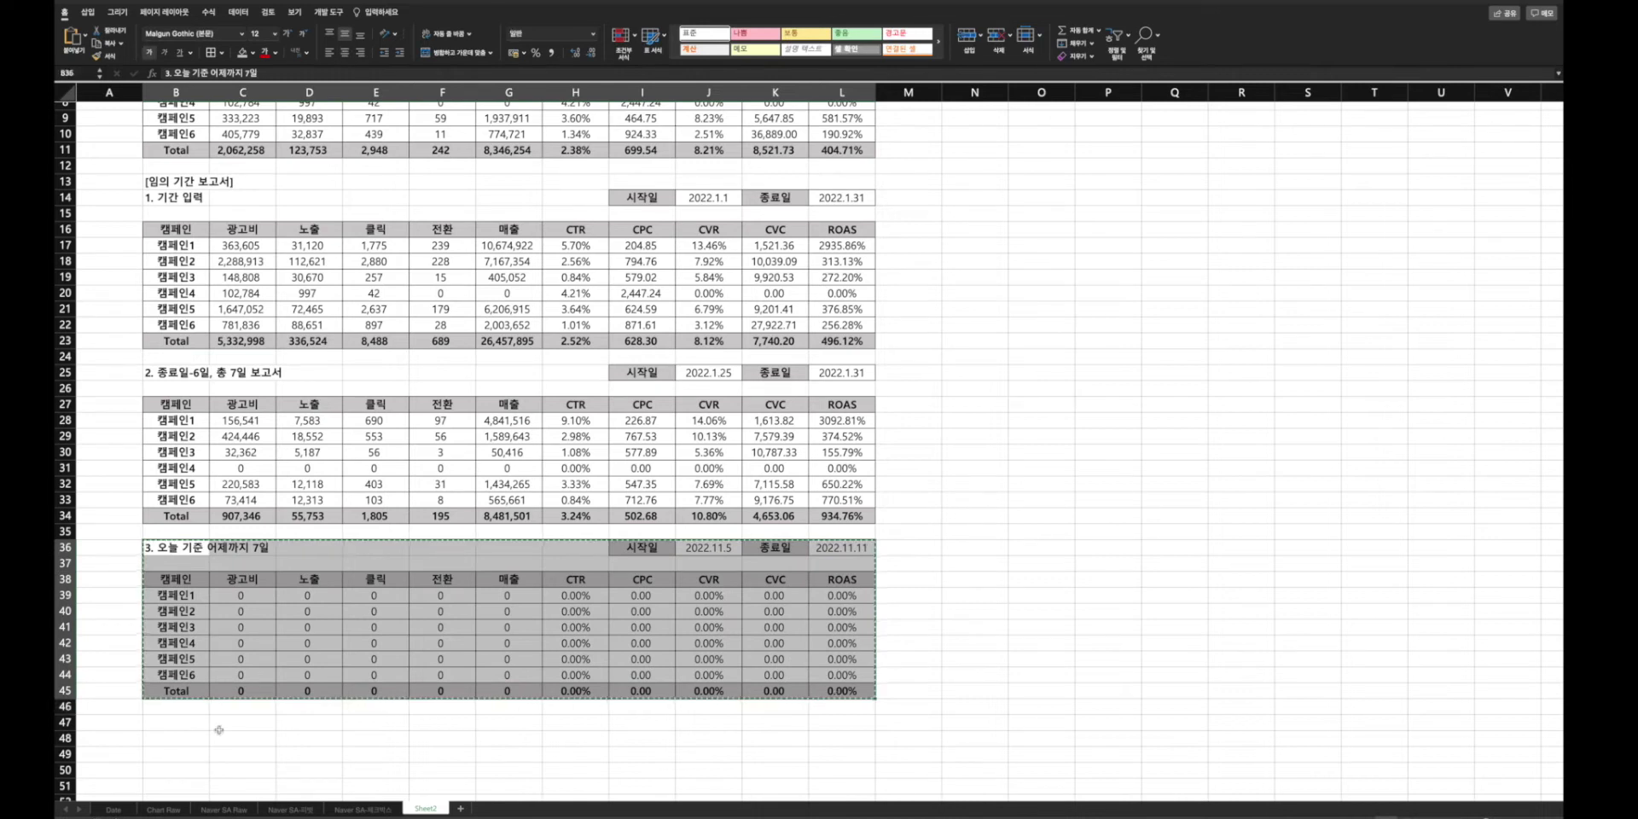
pyautogui.click(175, 722)
pyautogui.hotkey('ctrl', 'v')
pyautogui.scroll(-3, 468, 729)
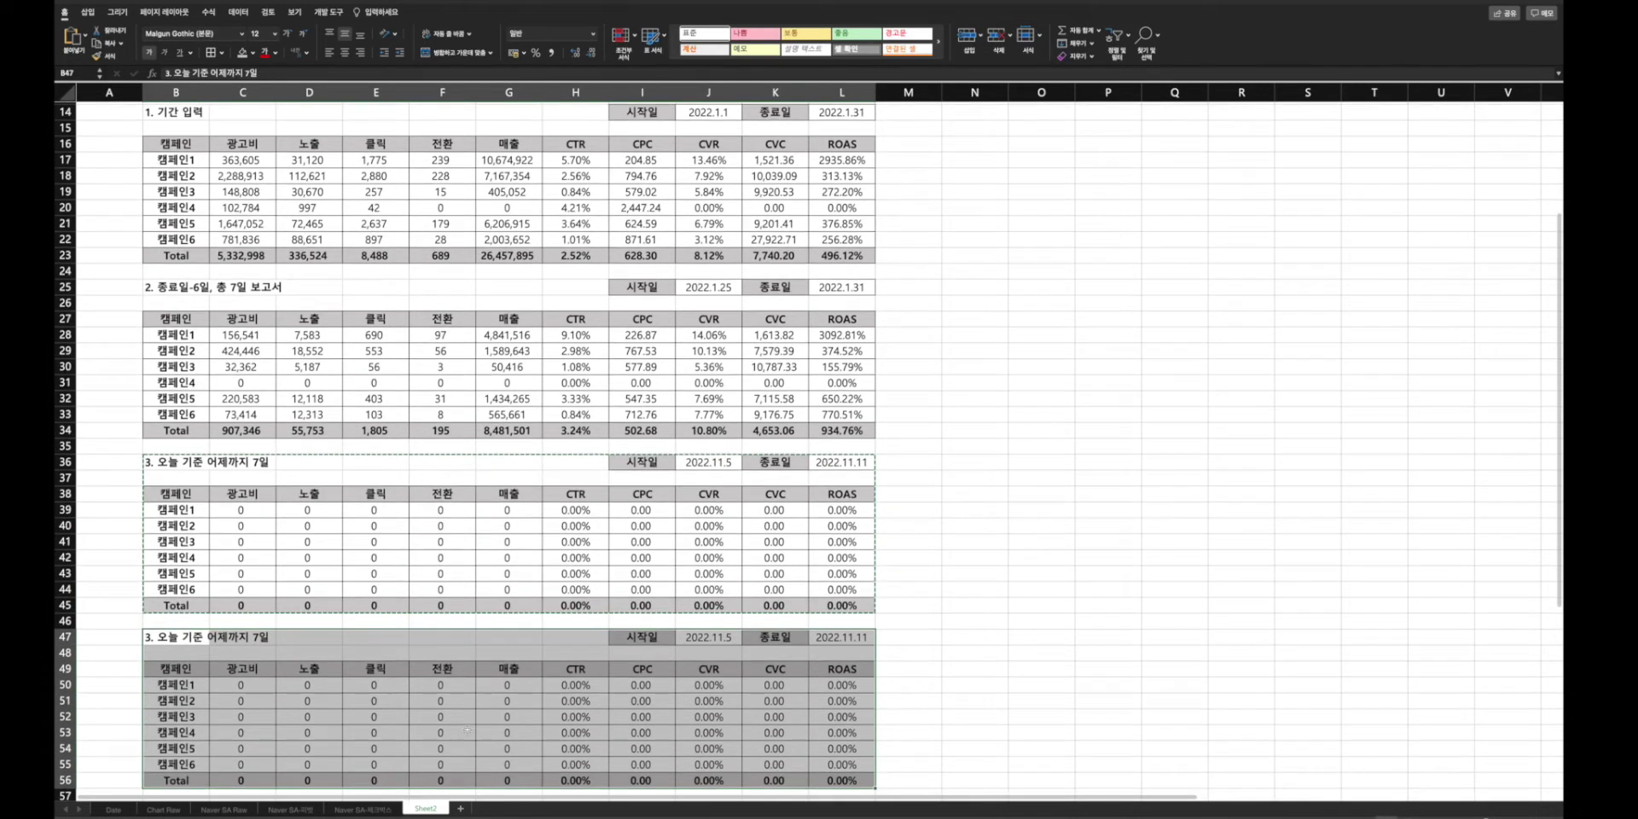
# - Change the fourth report's label in B47 to "4. 비교 기간"
pyautogui.click(188, 597)
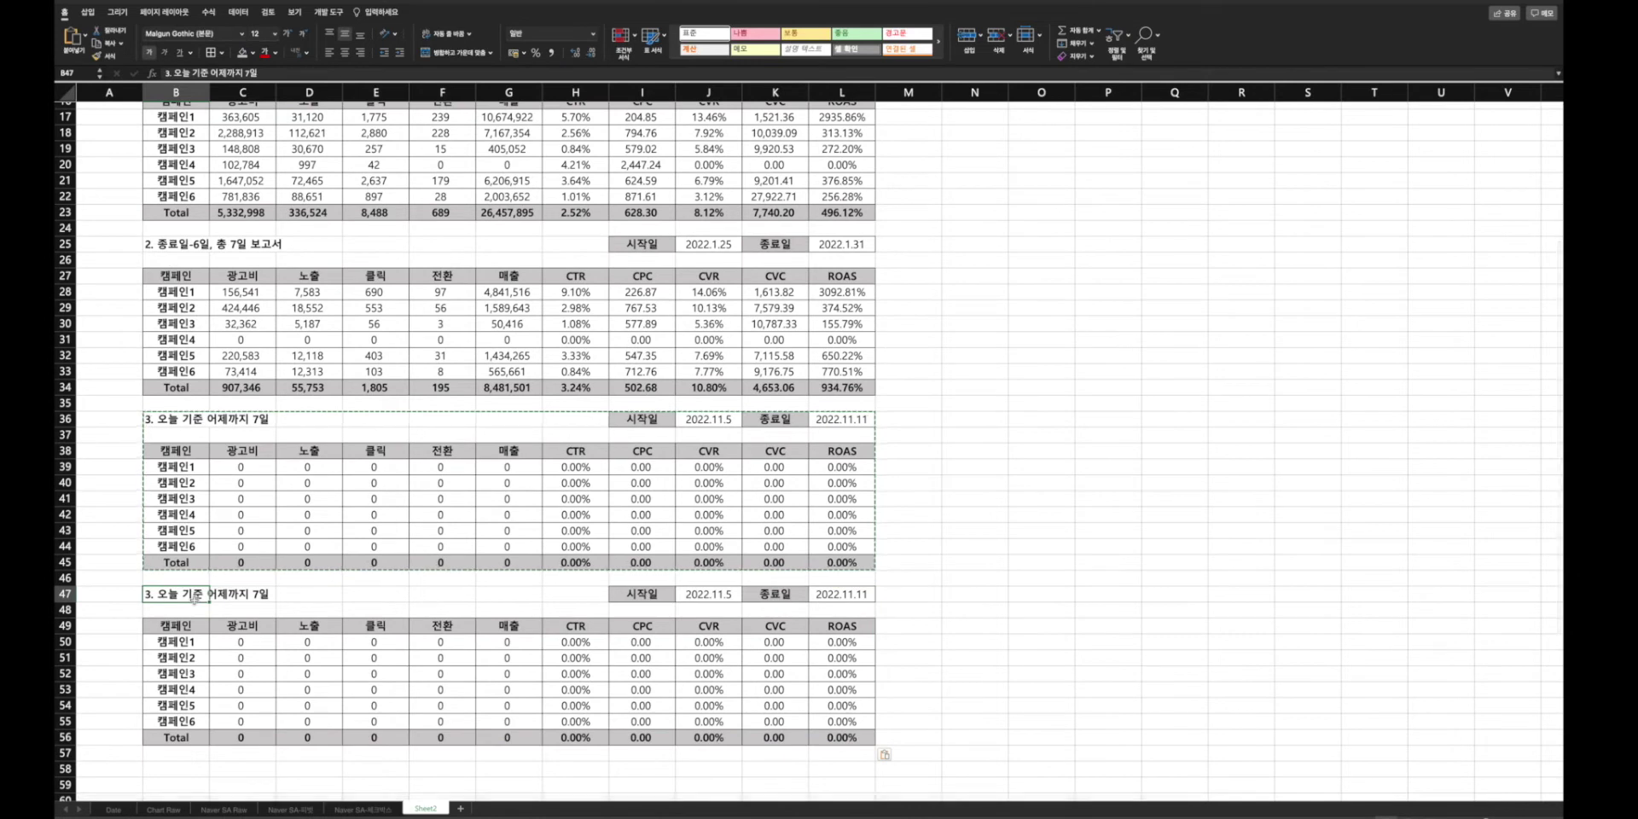
pyautogui.write('4. qlry')
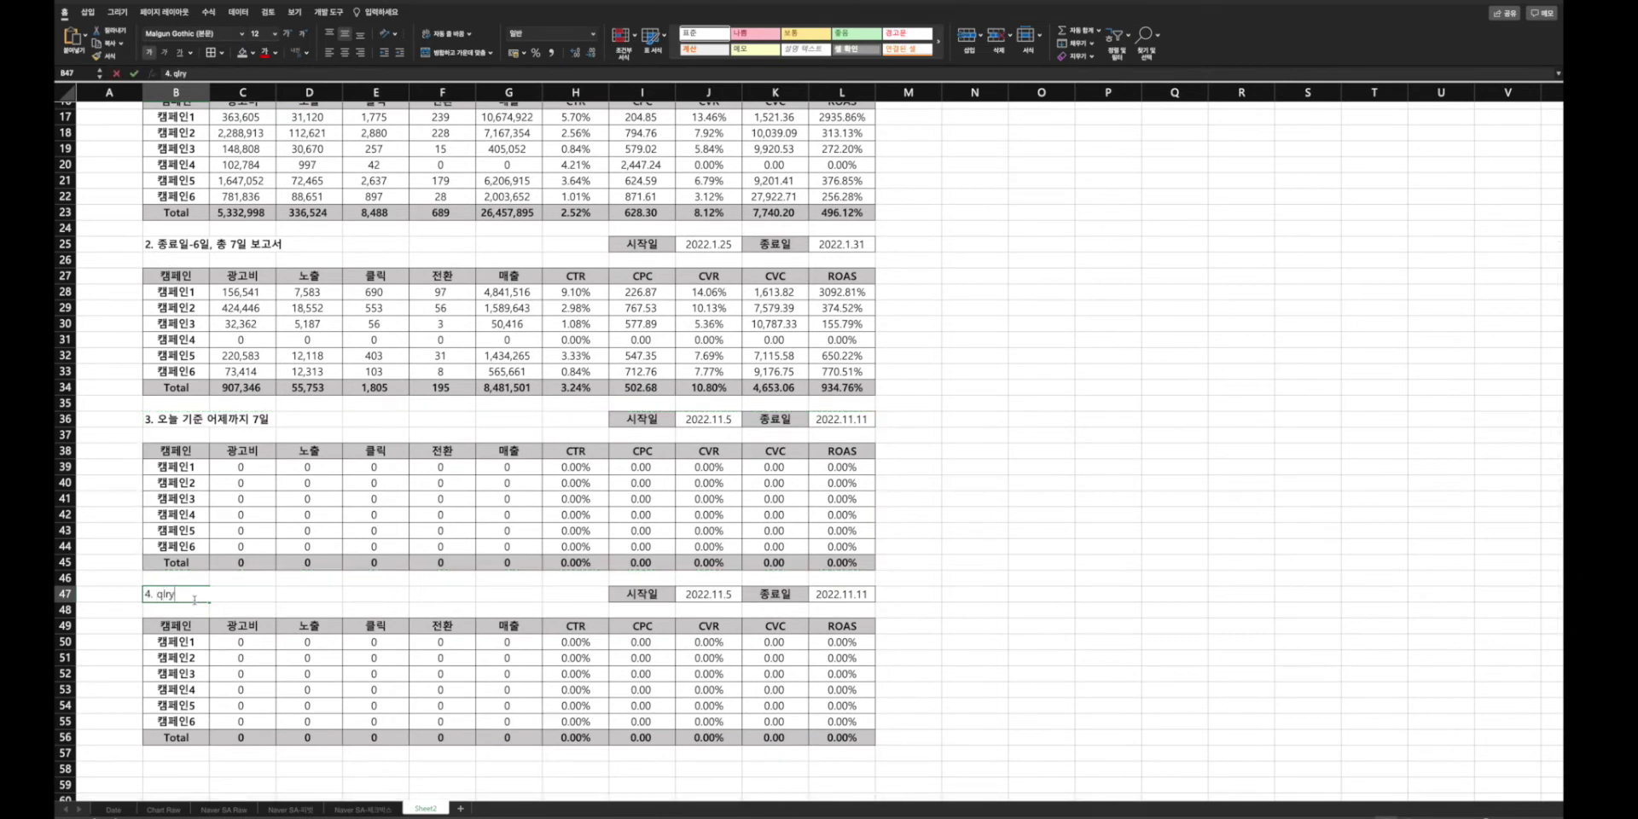
pyautogui.press('BackSpace')
pyautogui.press('BackSpace')
pyautogui.press('BackSpace')
pyautogui.write('비교 기간')
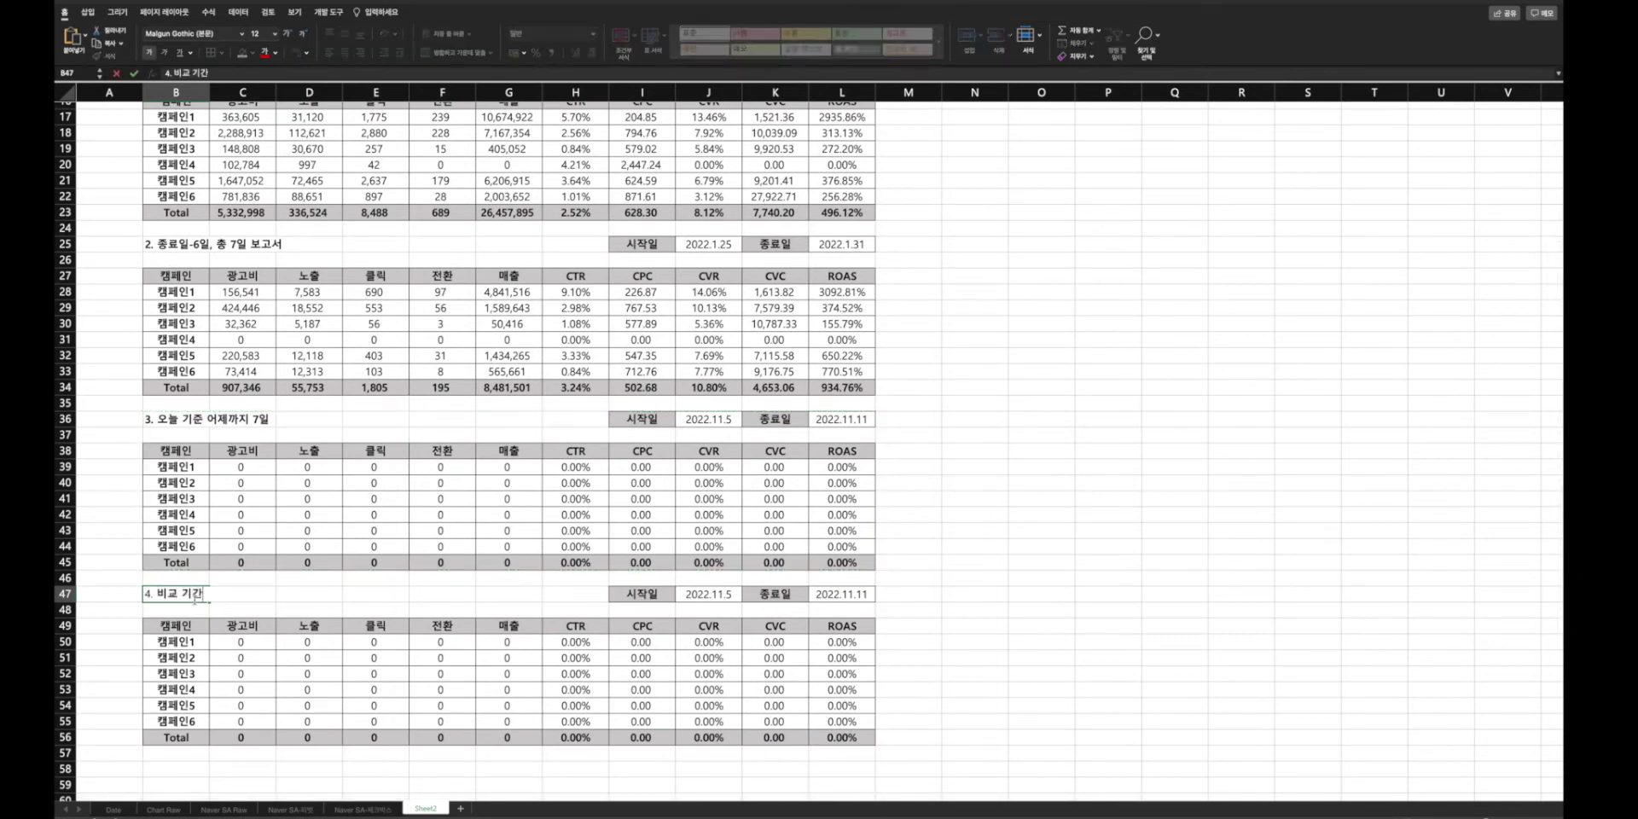
pyautogui.press('Return')
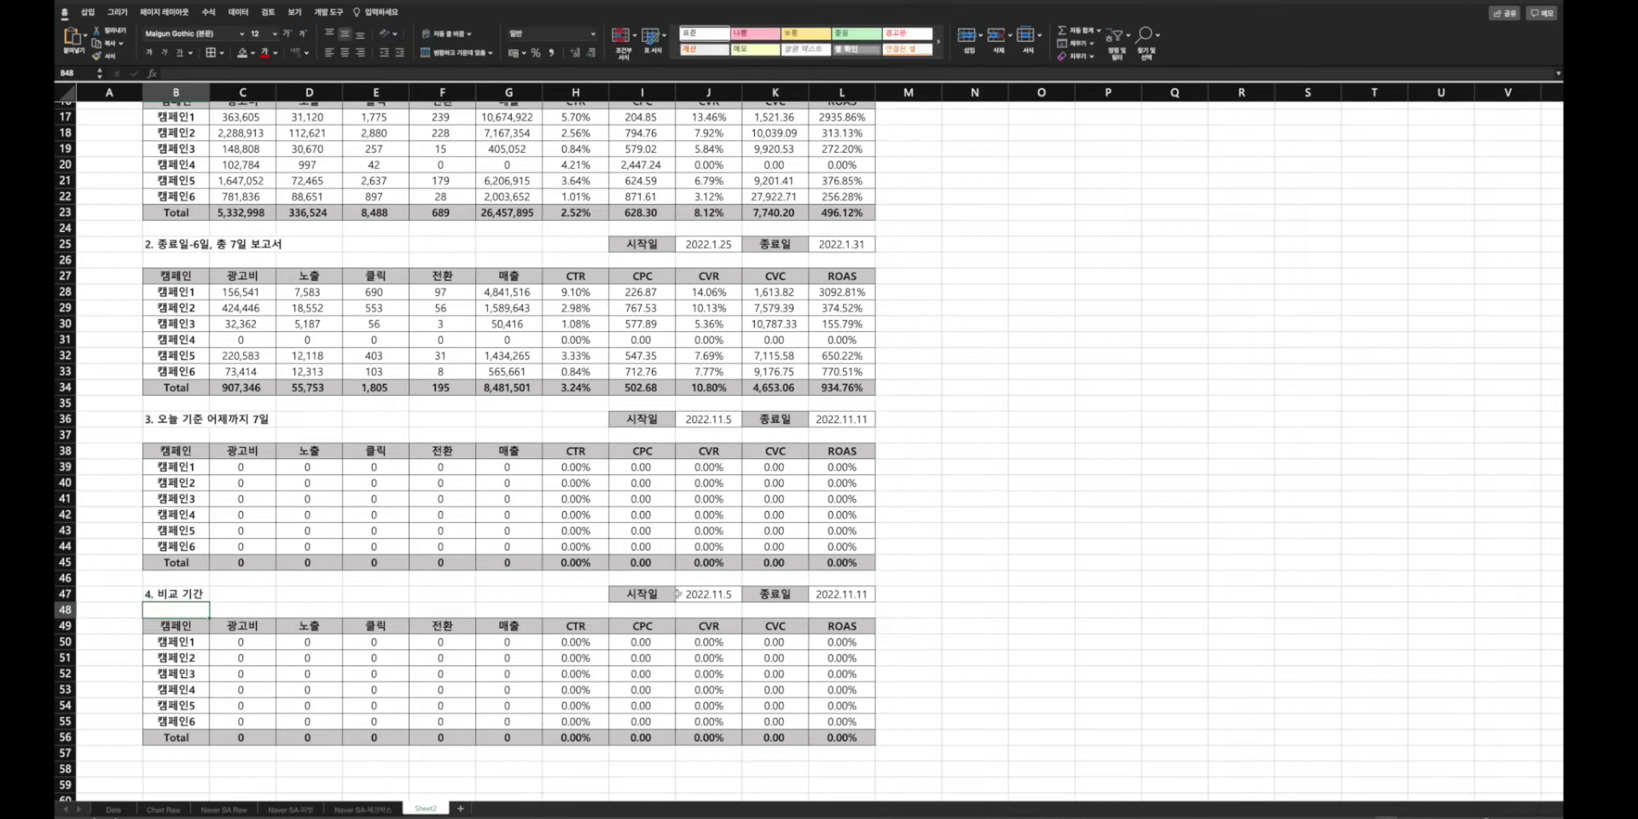
# - Move the fourth report's table B49:L56 down one row so that it starts at B50
pyautogui.moveTo(165, 625); pyautogui.dragTo(852, 737)
pyautogui.hotkey('ctrl', 'c')
pyautogui.click(170, 638)
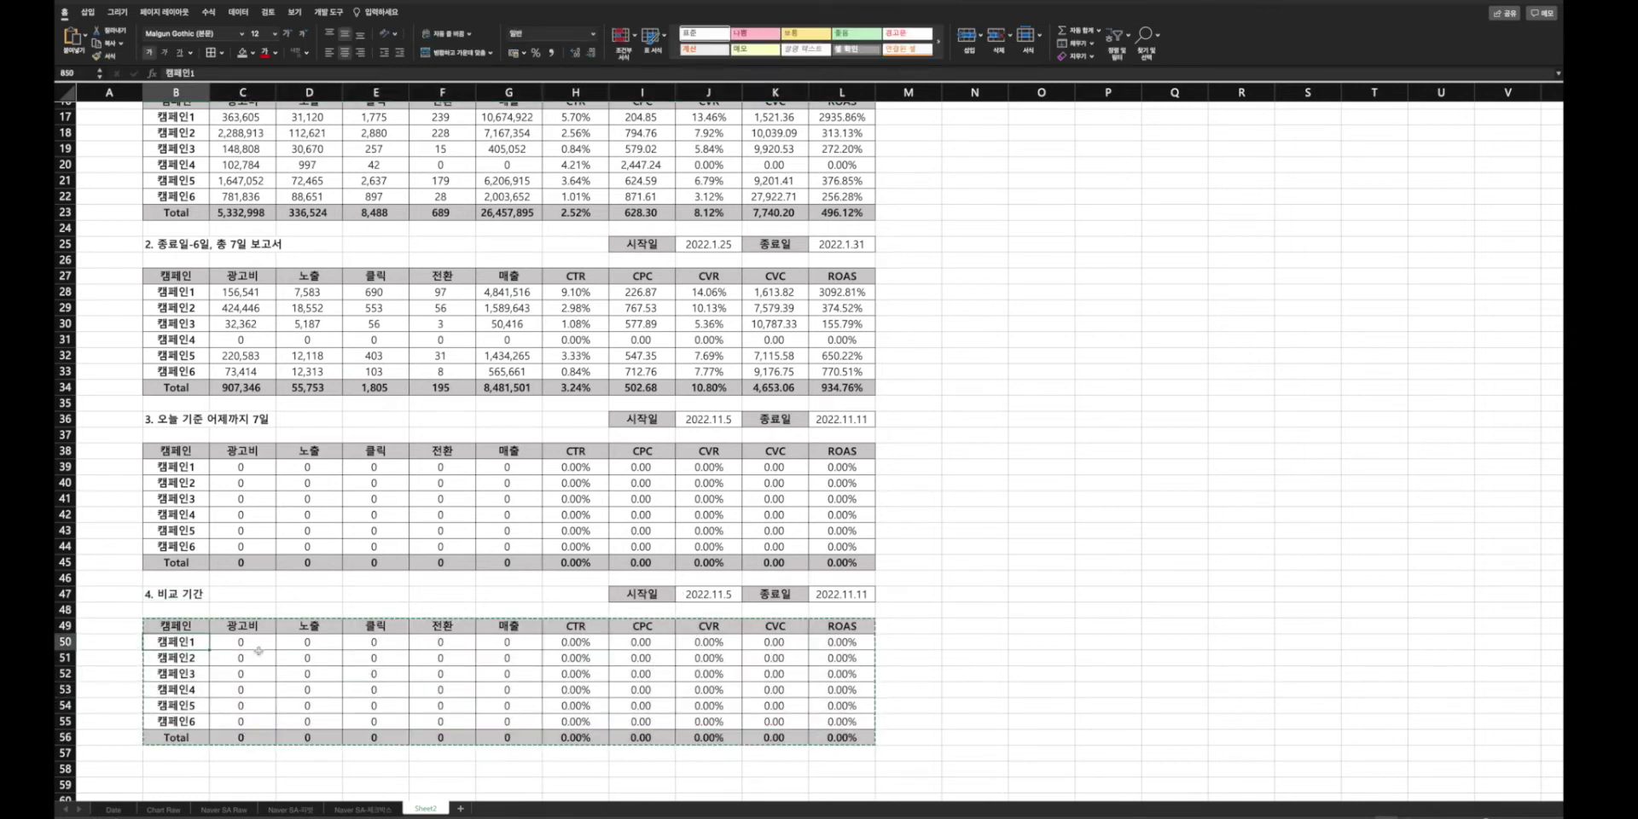
pyautogui.press('super+v')
pyautogui.click(946, 621)
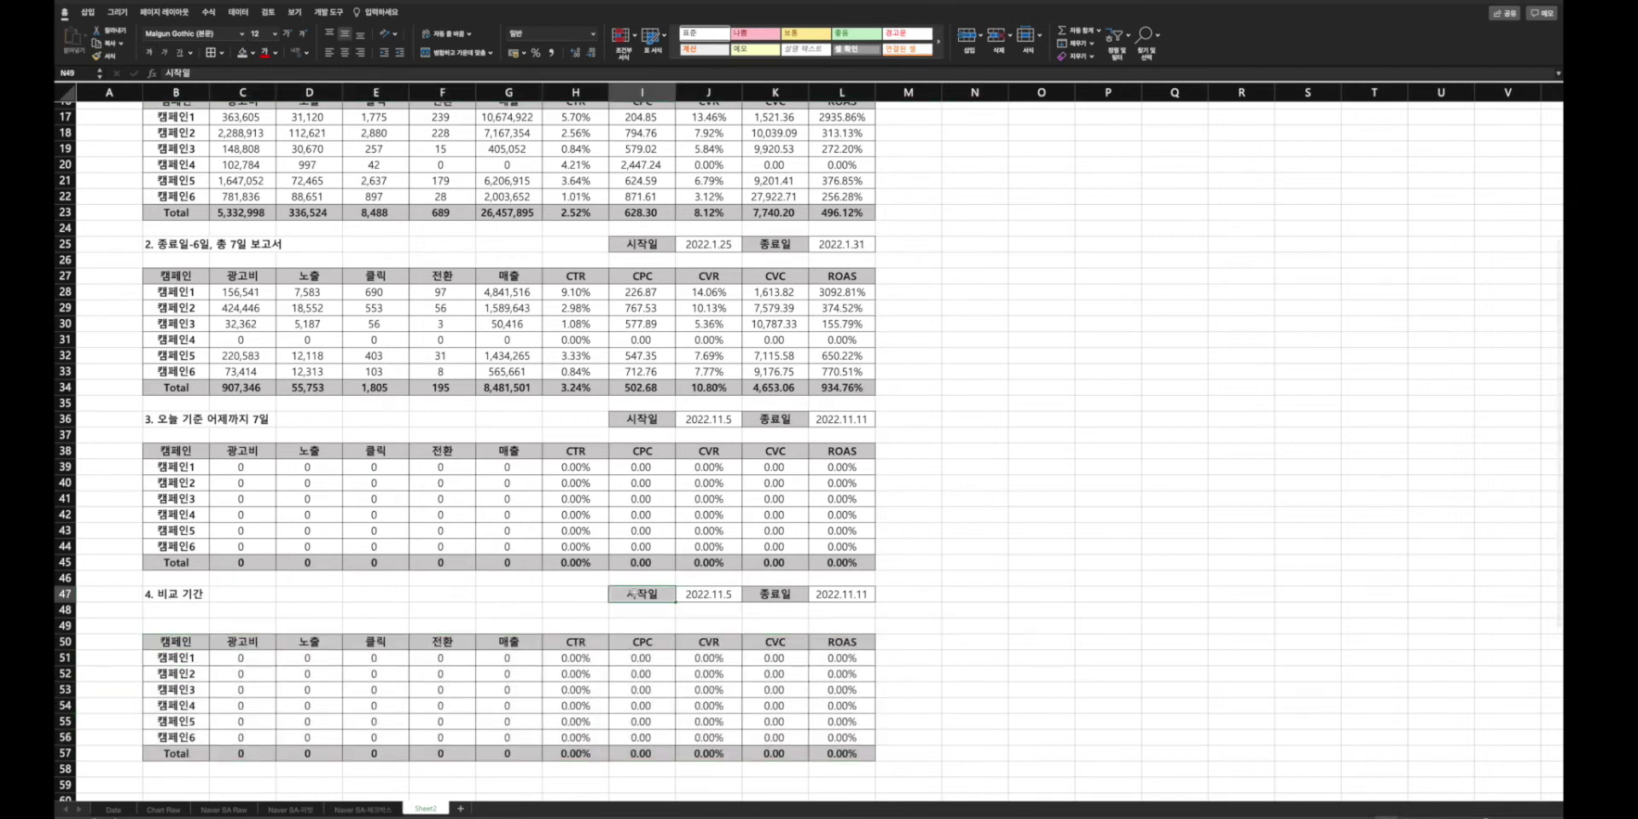
# - Copy the 시작일 header cell I47 to H47, and duplicate the date row H47:L47 into row 48
pyautogui.click(631, 593)
pyautogui.hotkey('ctrl', 'c')
pyautogui.click(577, 591)
pyautogui.press('super+v')
pyautogui.moveTo(577, 591); pyautogui.dragTo(841, 594)
pyautogui.press('super+c')
pyautogui.click(576, 609)
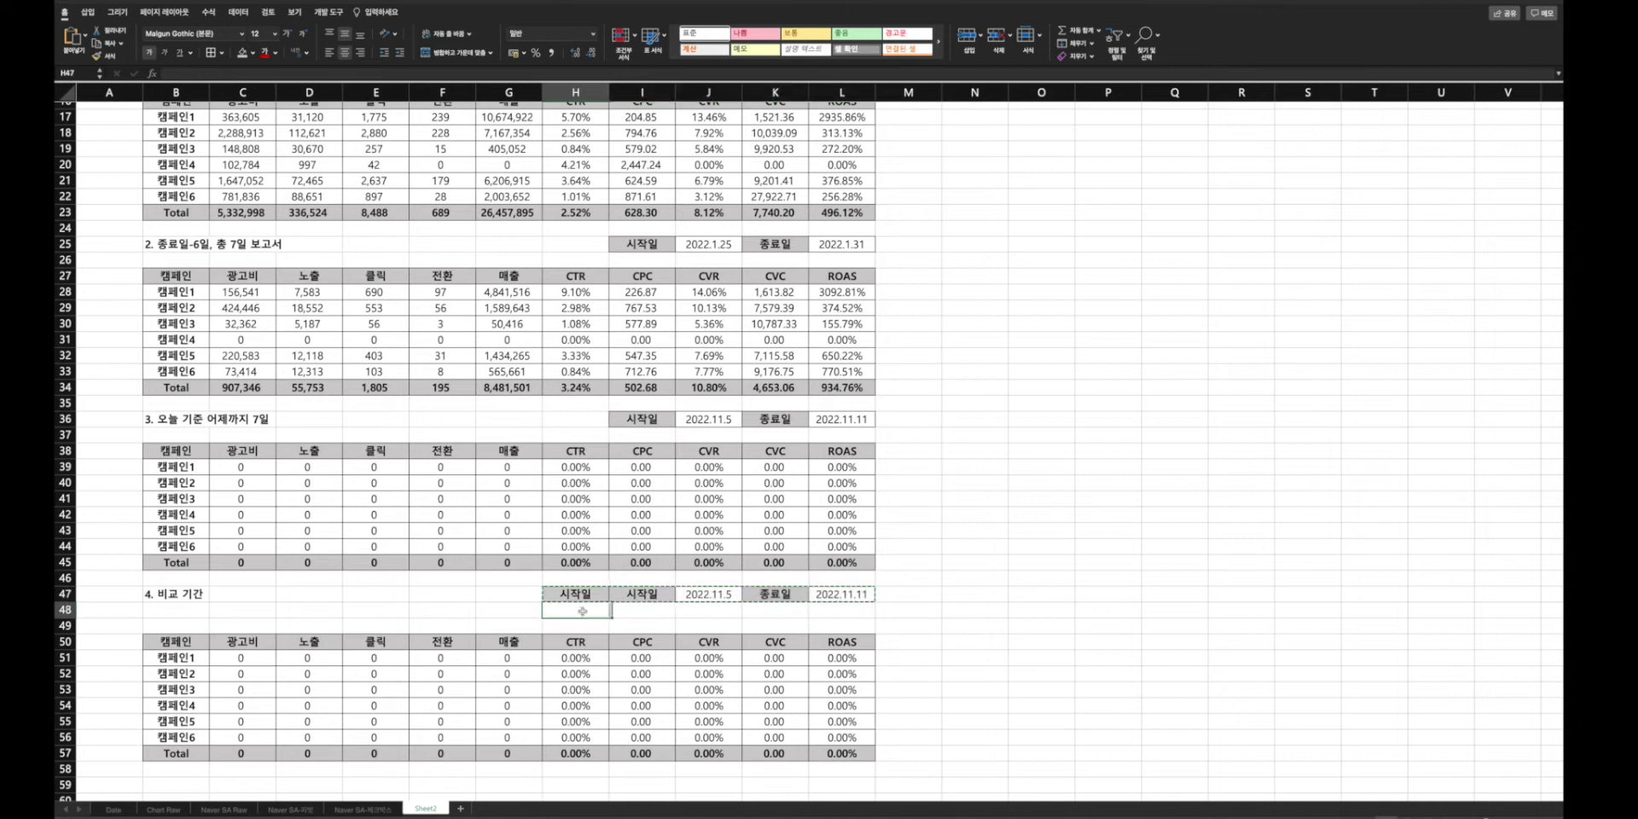
pyautogui.press('super+v')
# - Label the fourth report's two date rows 보고기간 in H47 and 비교기간 in H48
pyautogui.click(580, 594)
pyautogui.write('보고기간')
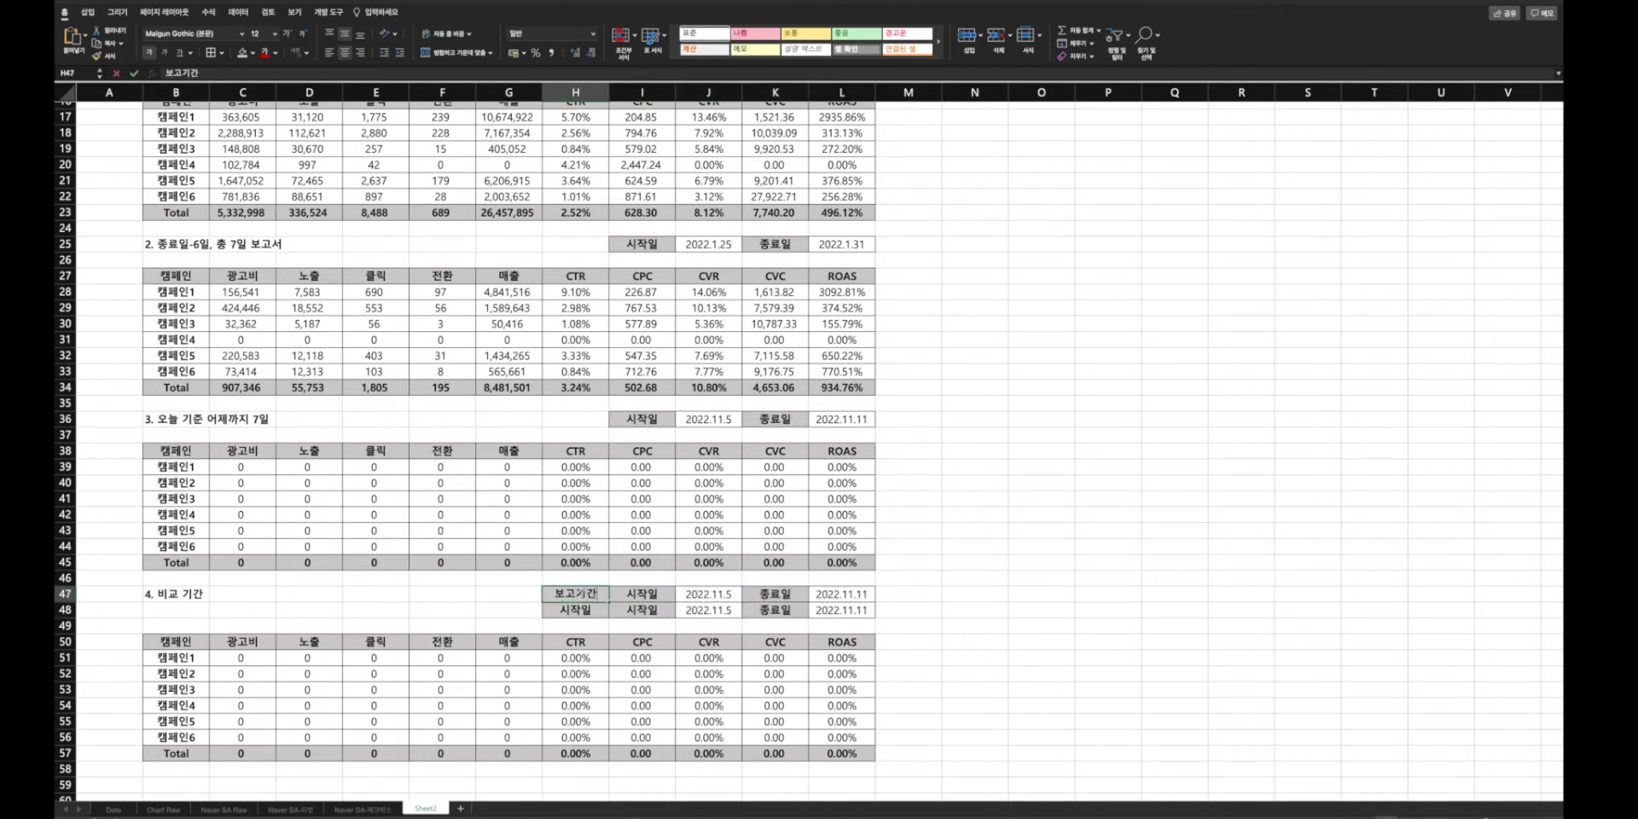
pyautogui.press('Return')
pyautogui.write('비교기간')
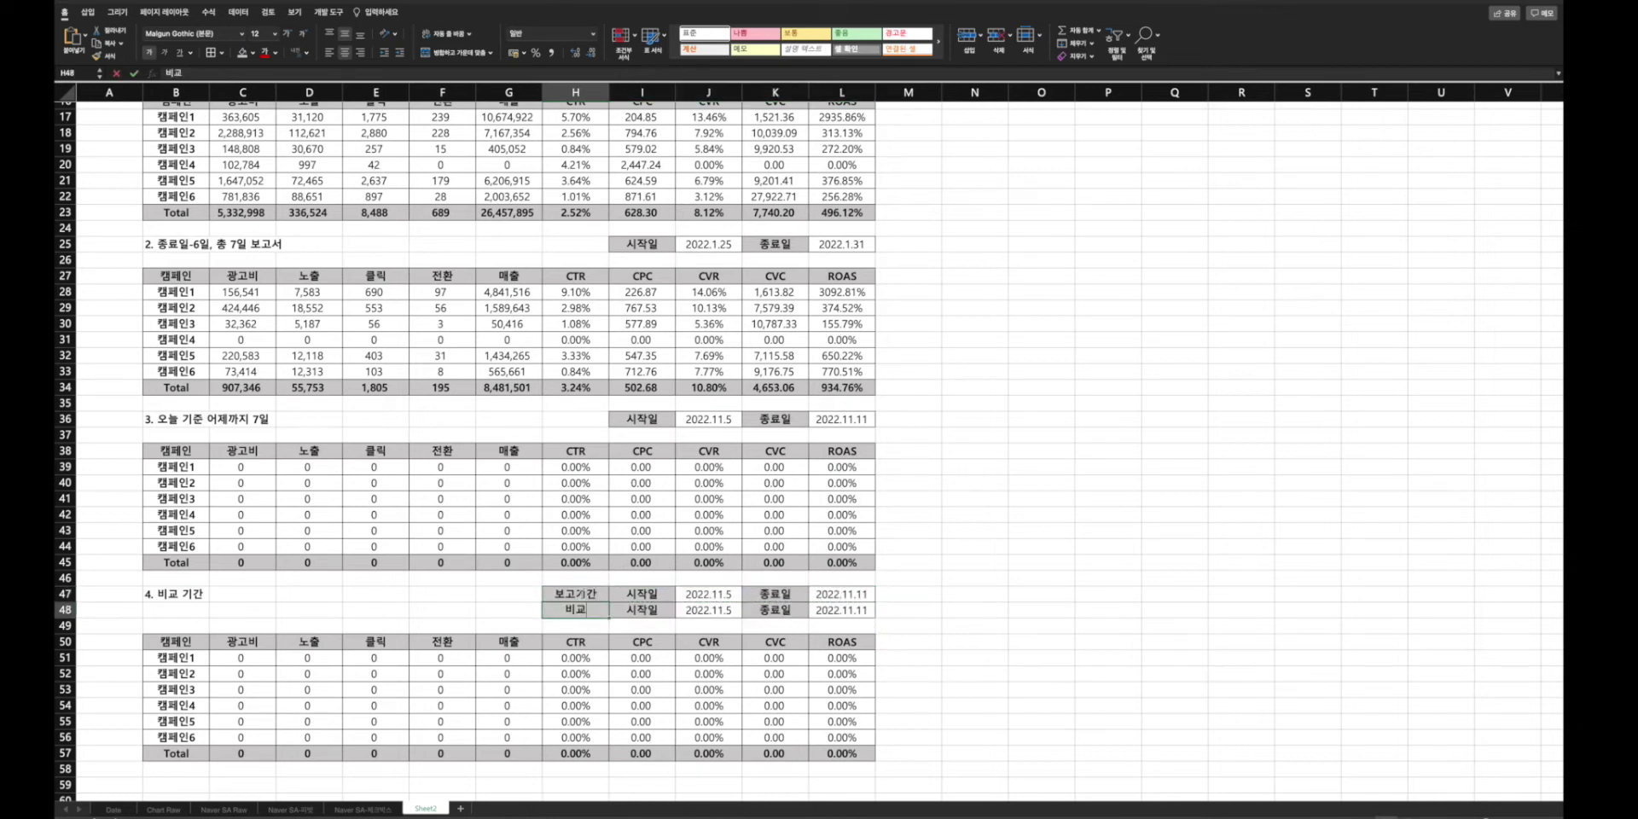
pyautogui.press('Return')
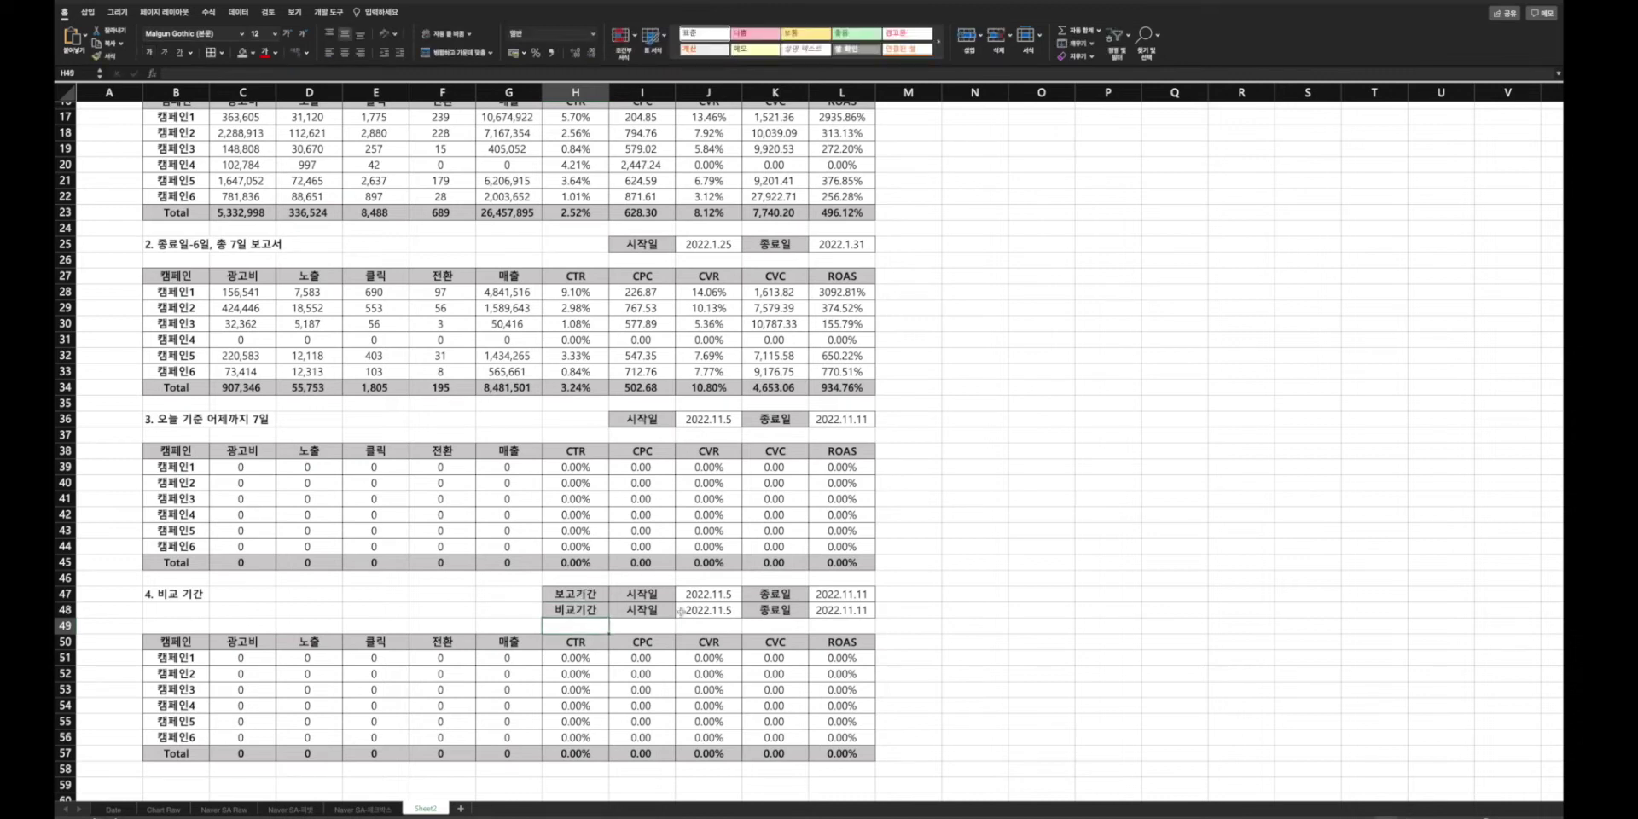
# - Review the third report's block and the formulas in its start and end date cells J36 and L36
pyautogui.click(828, 595)
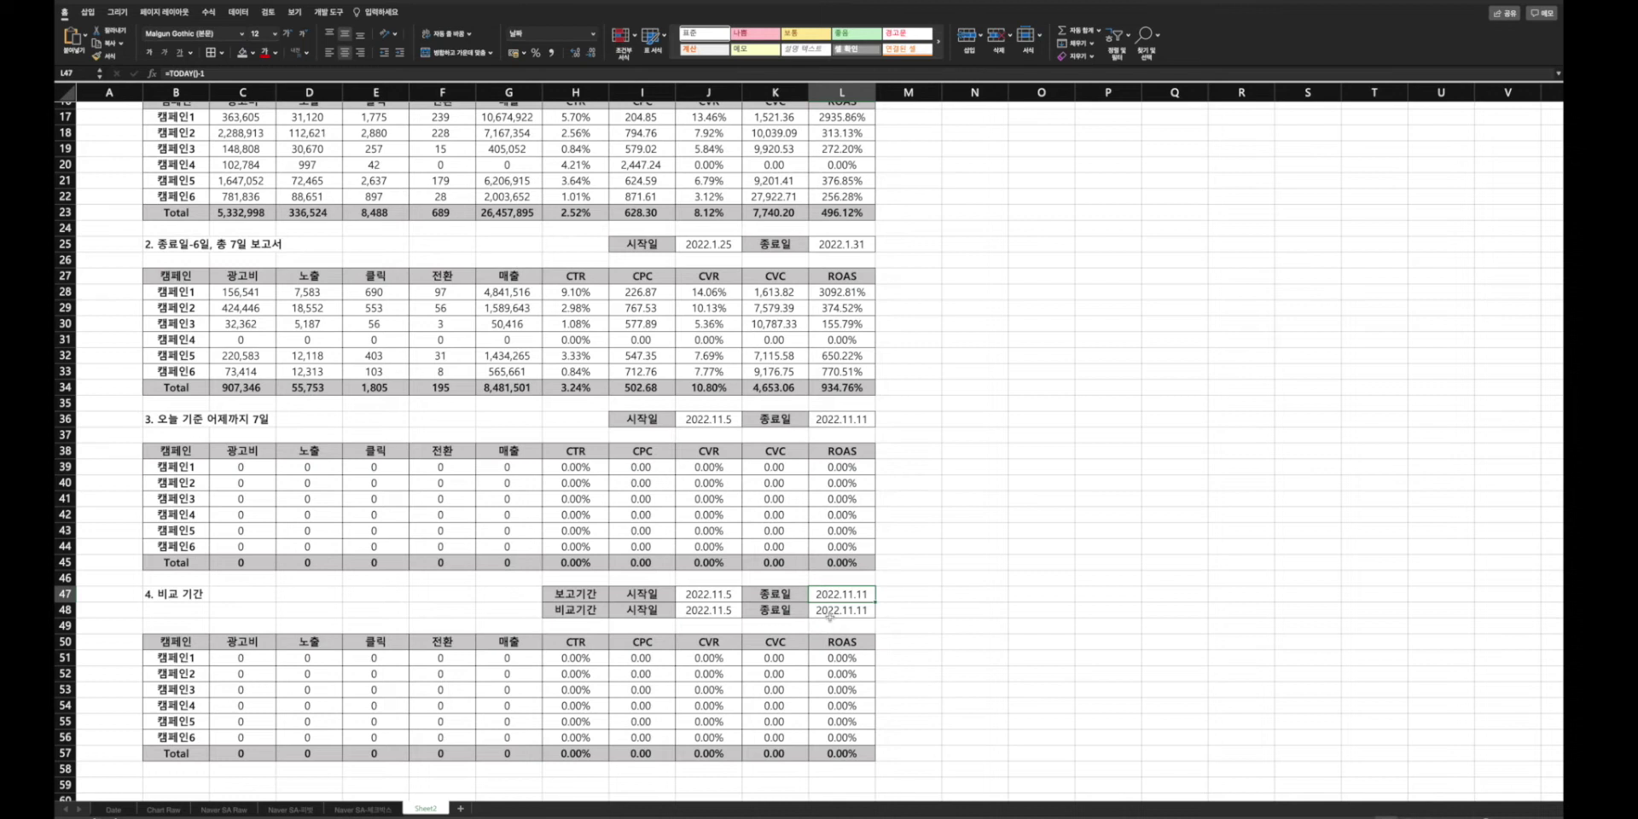
pyautogui.click(842, 417)
pyautogui.moveTo(169, 417); pyautogui.dragTo(836, 563)
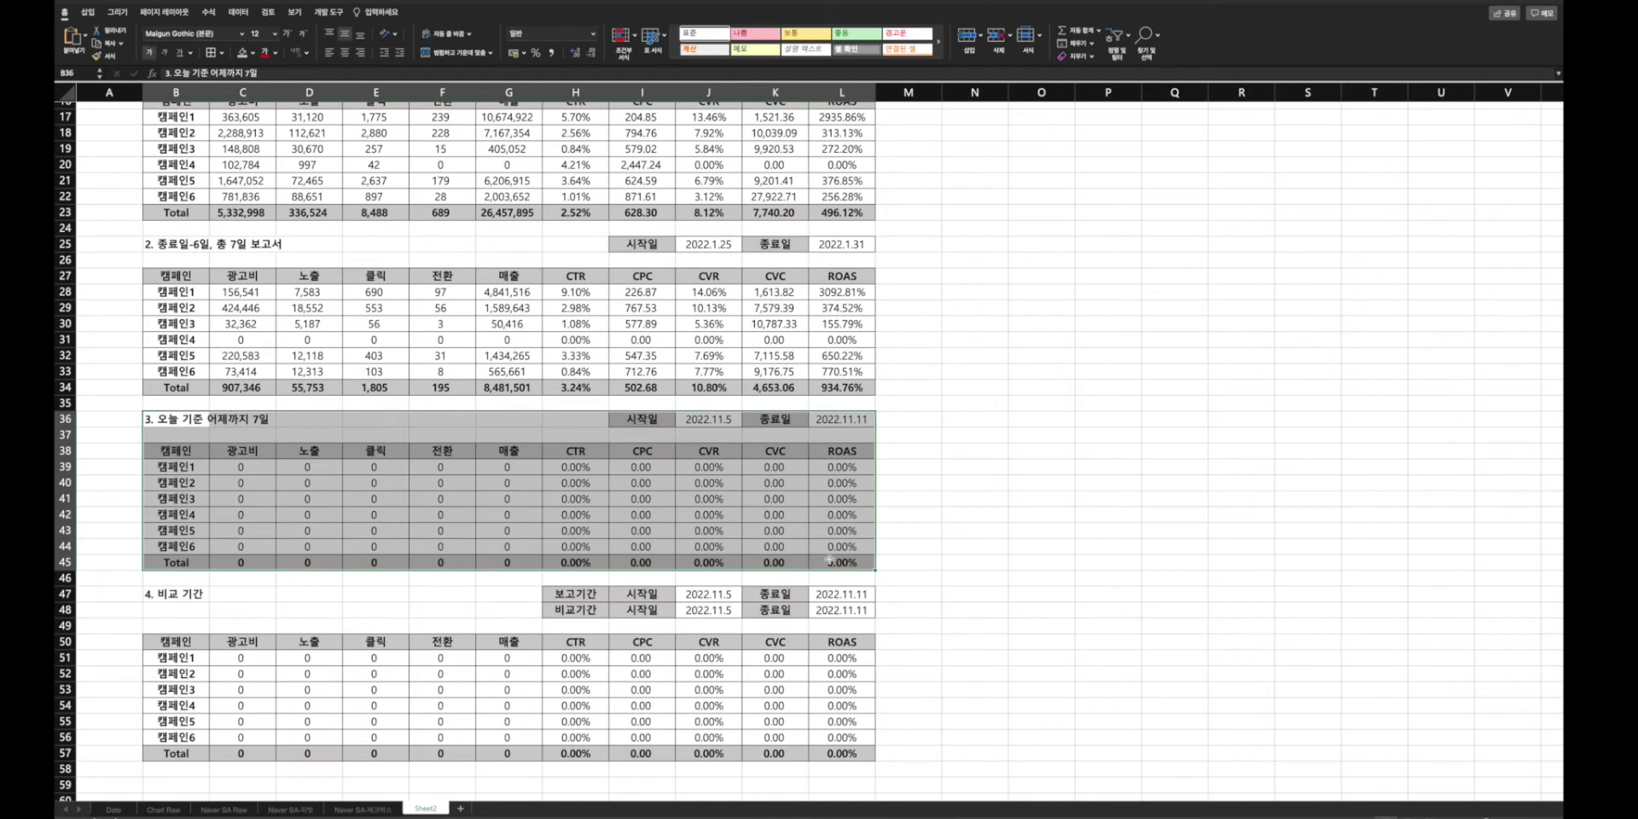
pyautogui.click(836, 419)
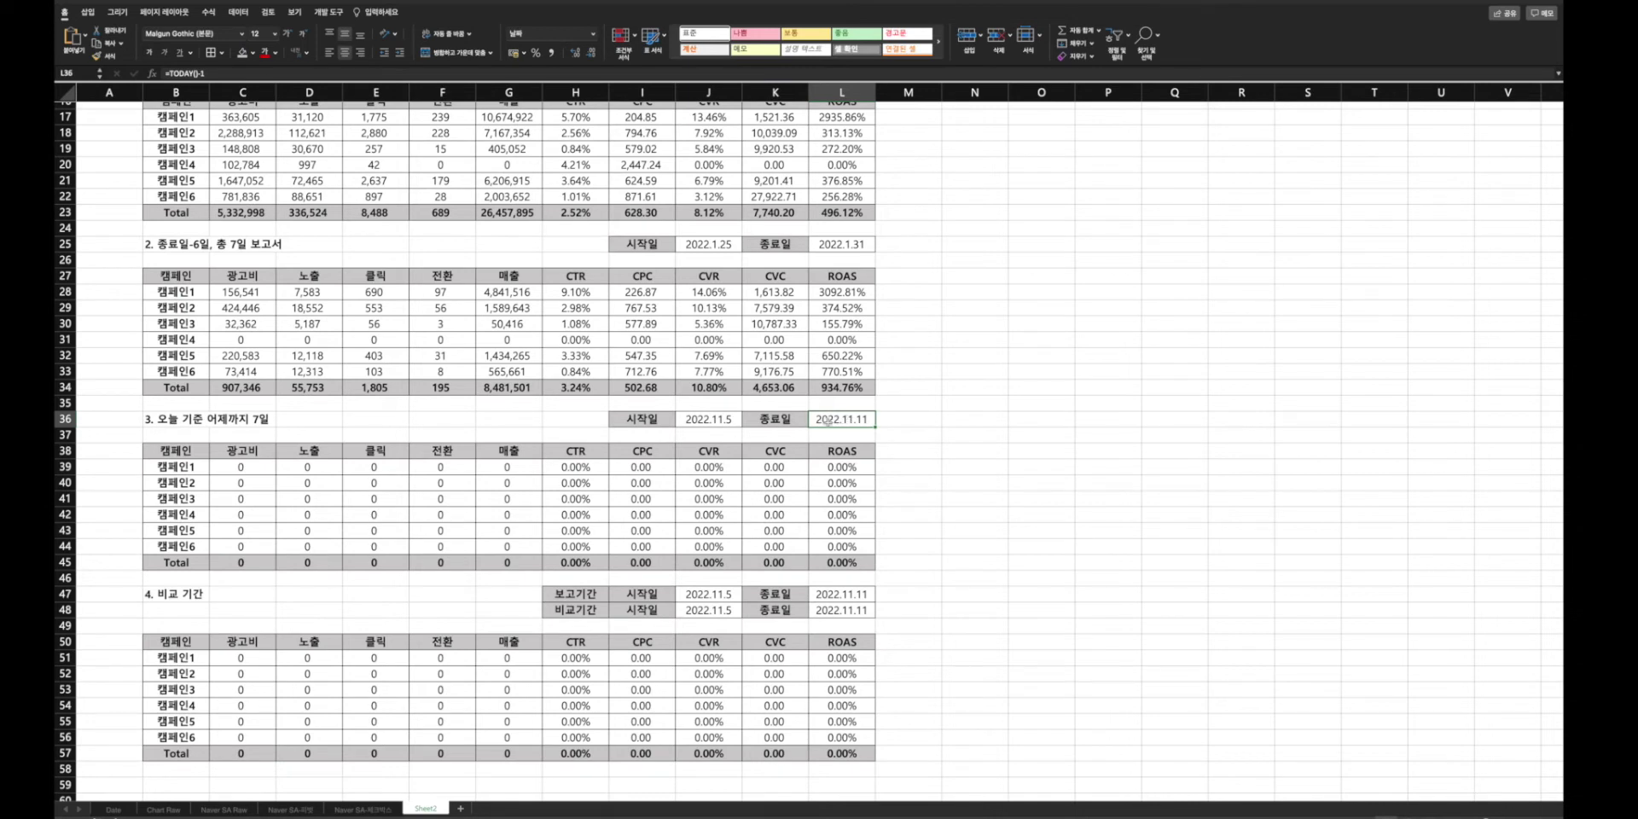
pyautogui.moveTo(153, 417); pyautogui.dragTo(833, 559)
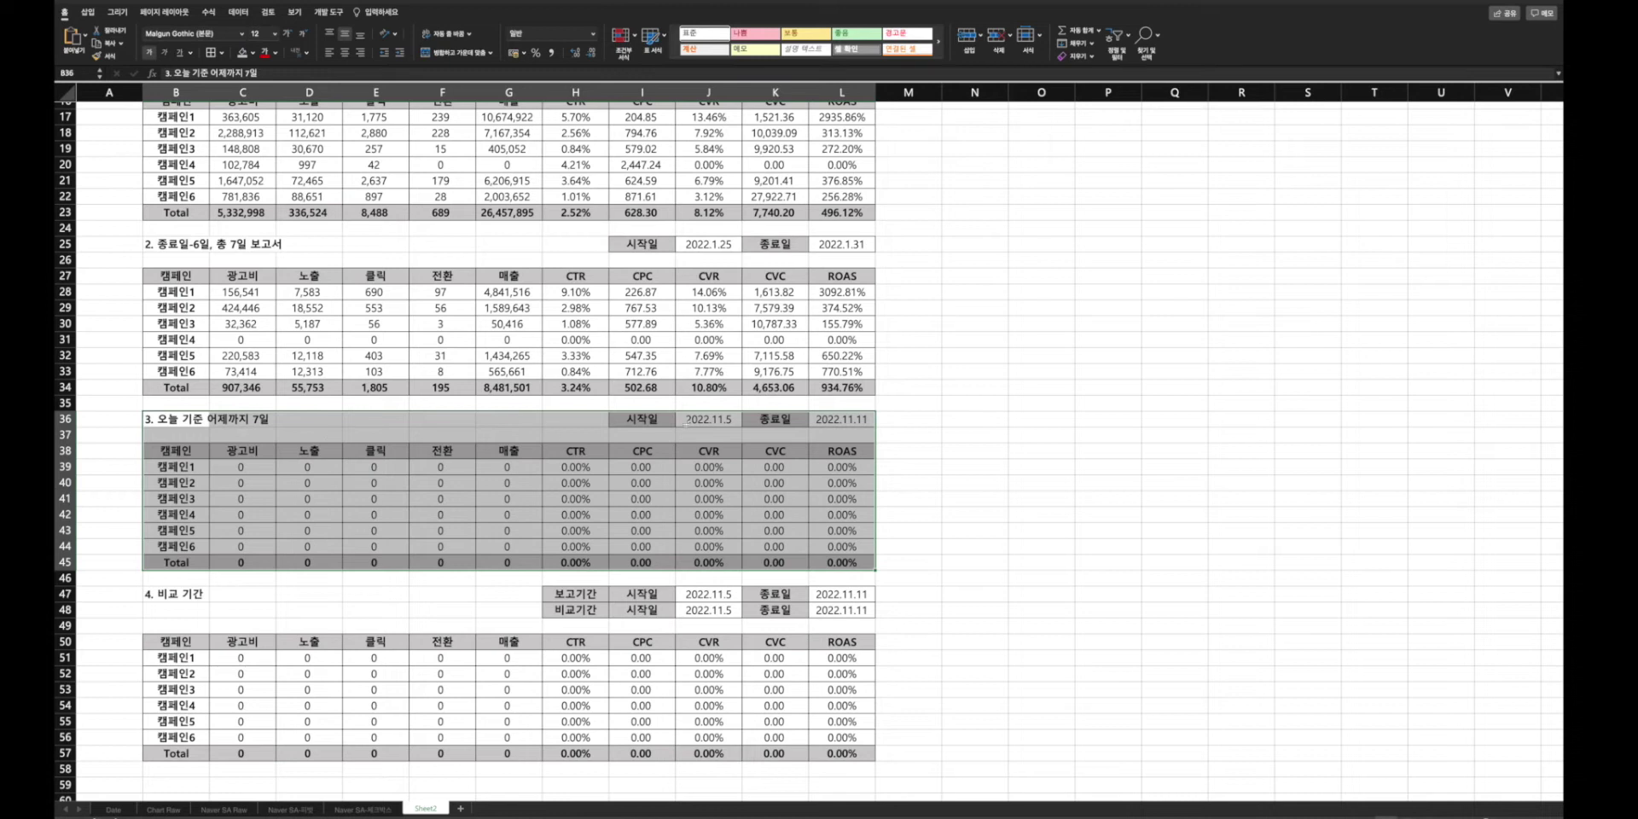
pyautogui.click(702, 423)
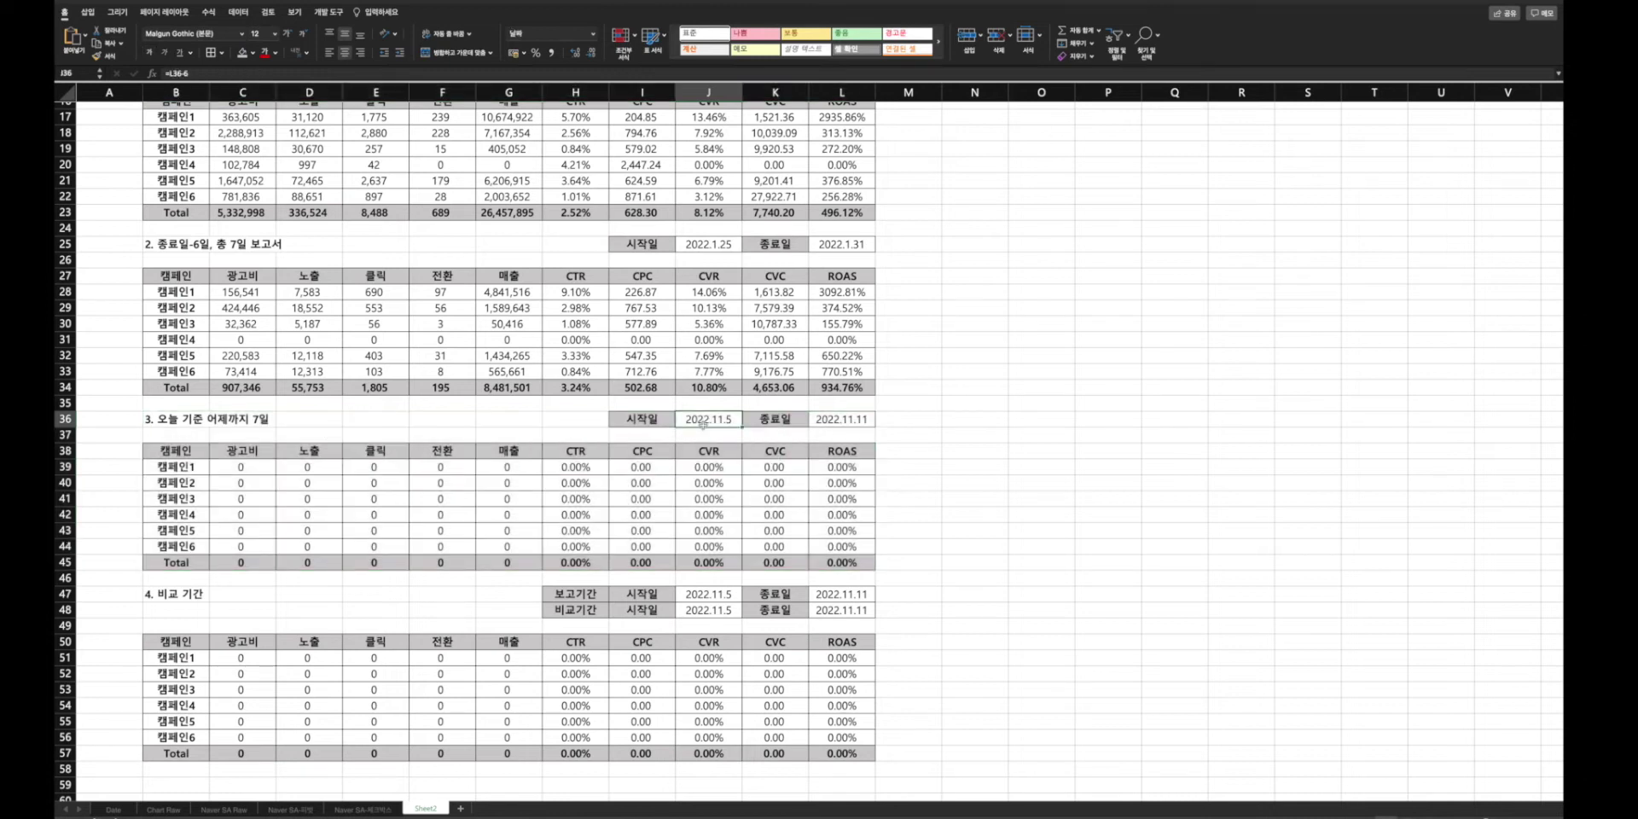
pyautogui.moveTo(841, 420); pyautogui.dragTo(841, 564)
pyautogui.click(970, 606)
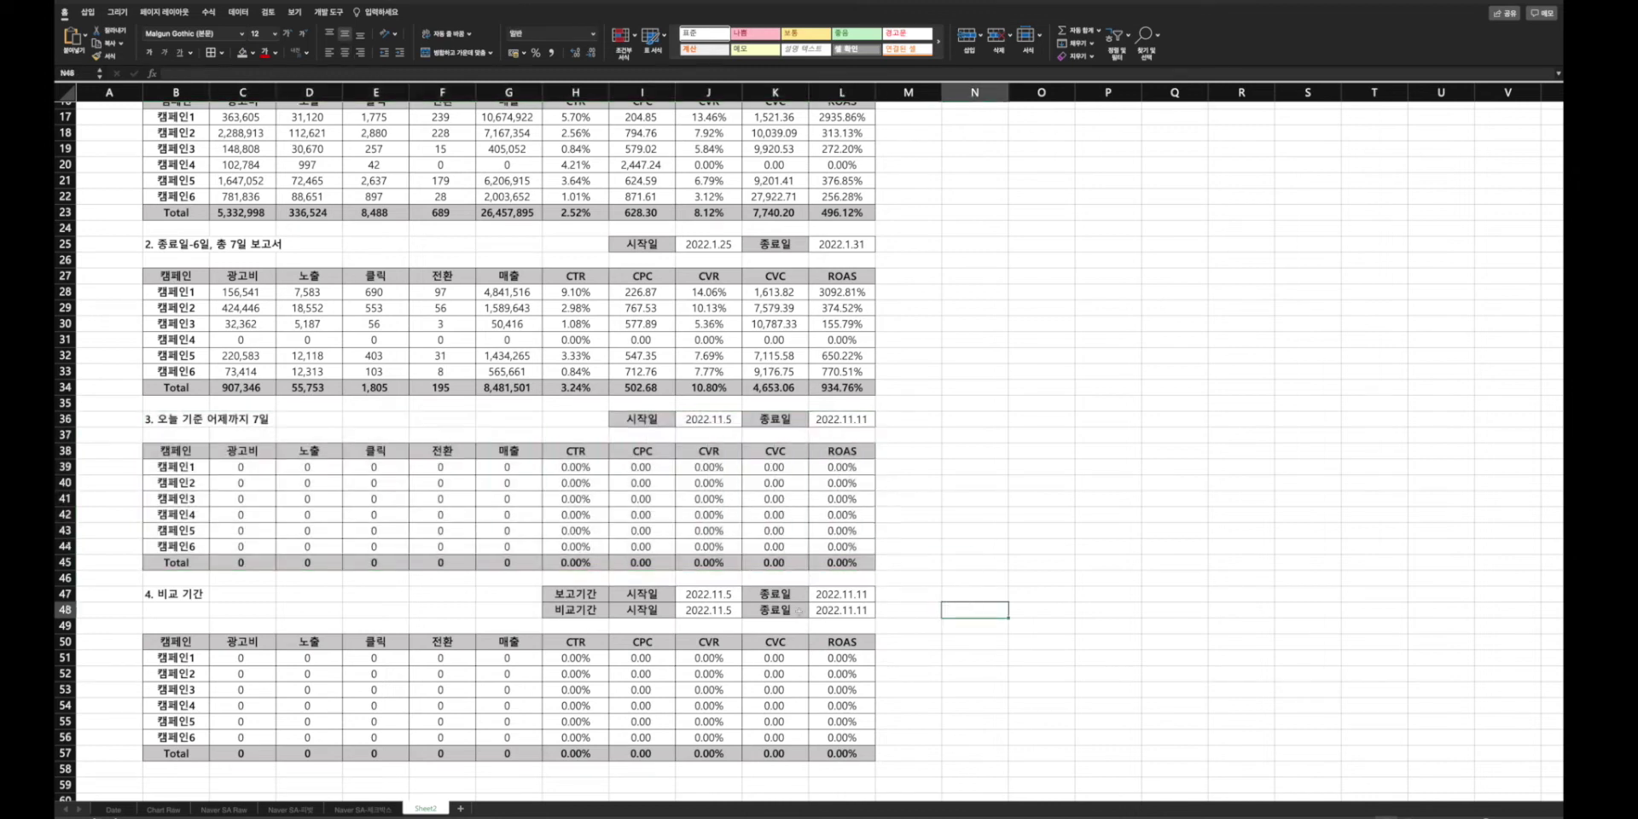
# - Examine the start and end date formulas of the 보고기간 and 비교기간 rows in J47:L48
pyautogui.click(717, 598)
pyautogui.moveTo(247, 594); pyautogui.dragTo(853, 611)
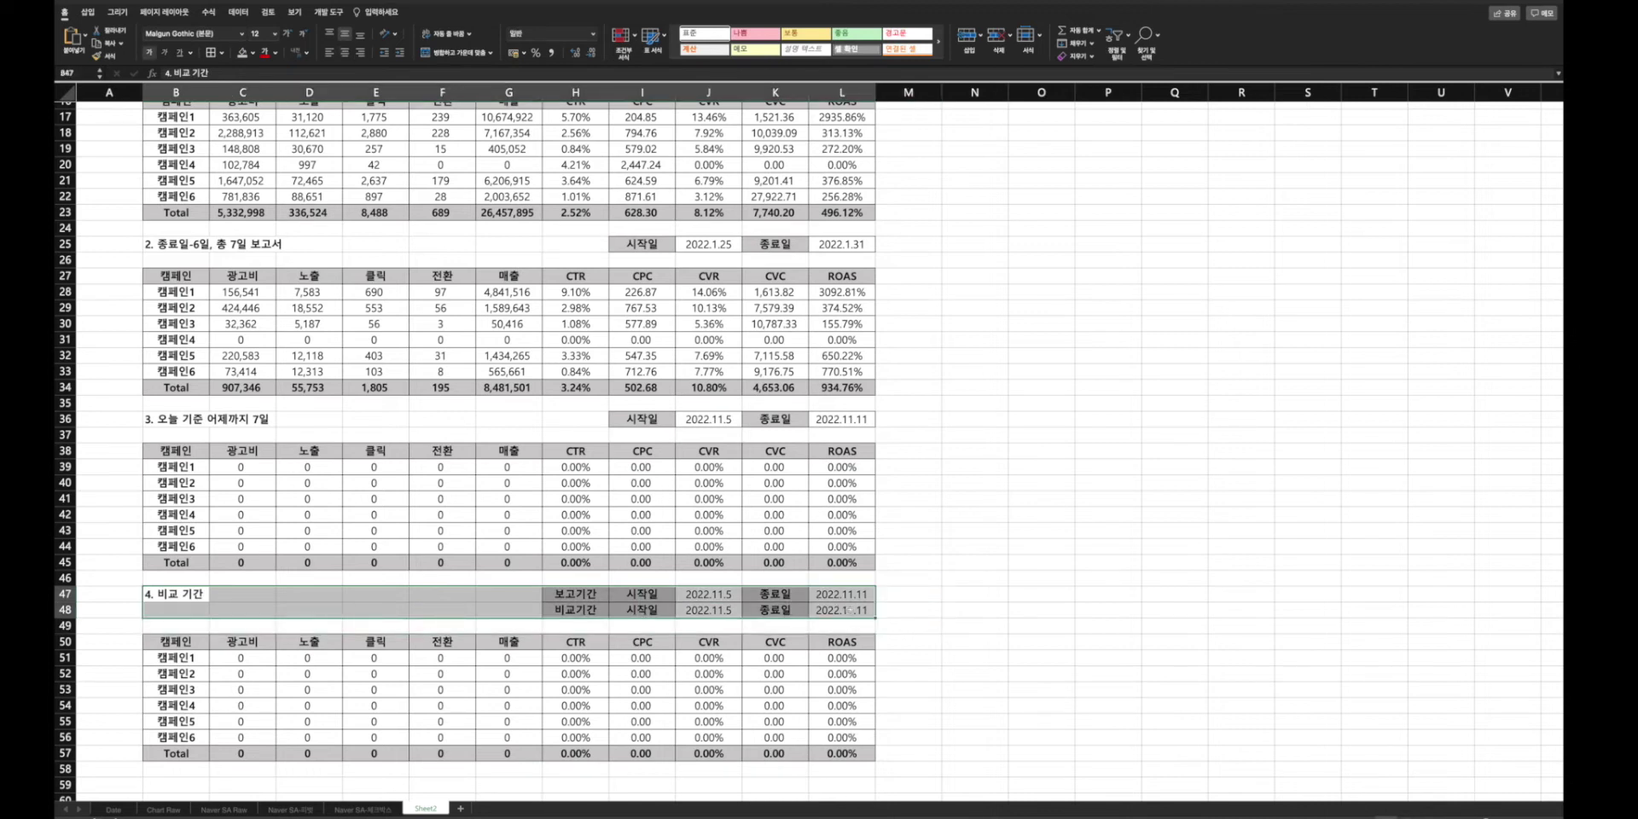
pyautogui.click(840, 610)
pyautogui.click(732, 594)
pyautogui.click(727, 609)
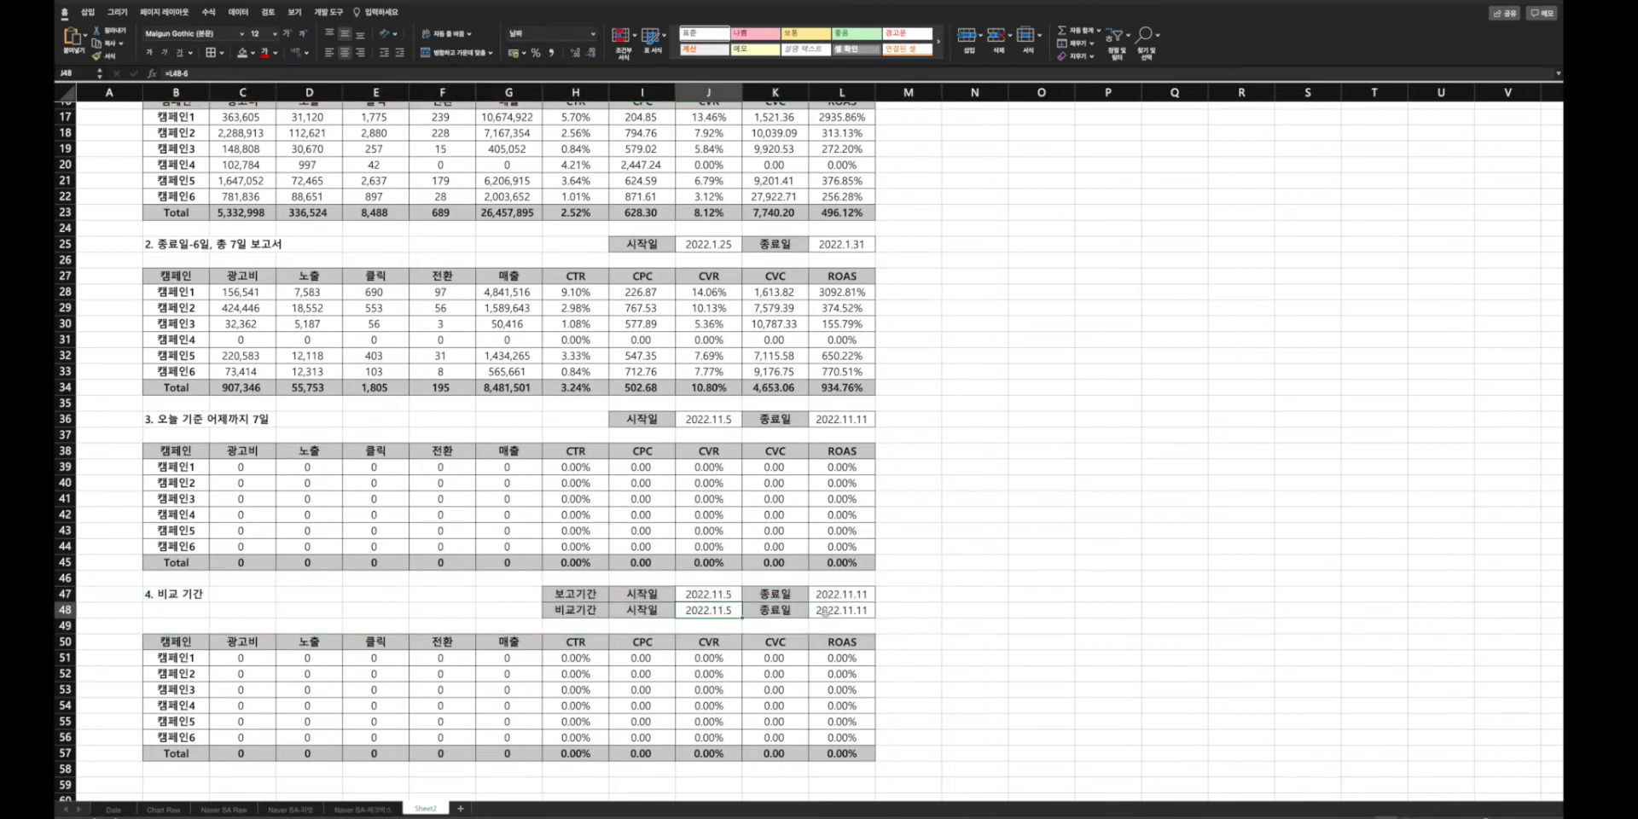
pyautogui.click(837, 612)
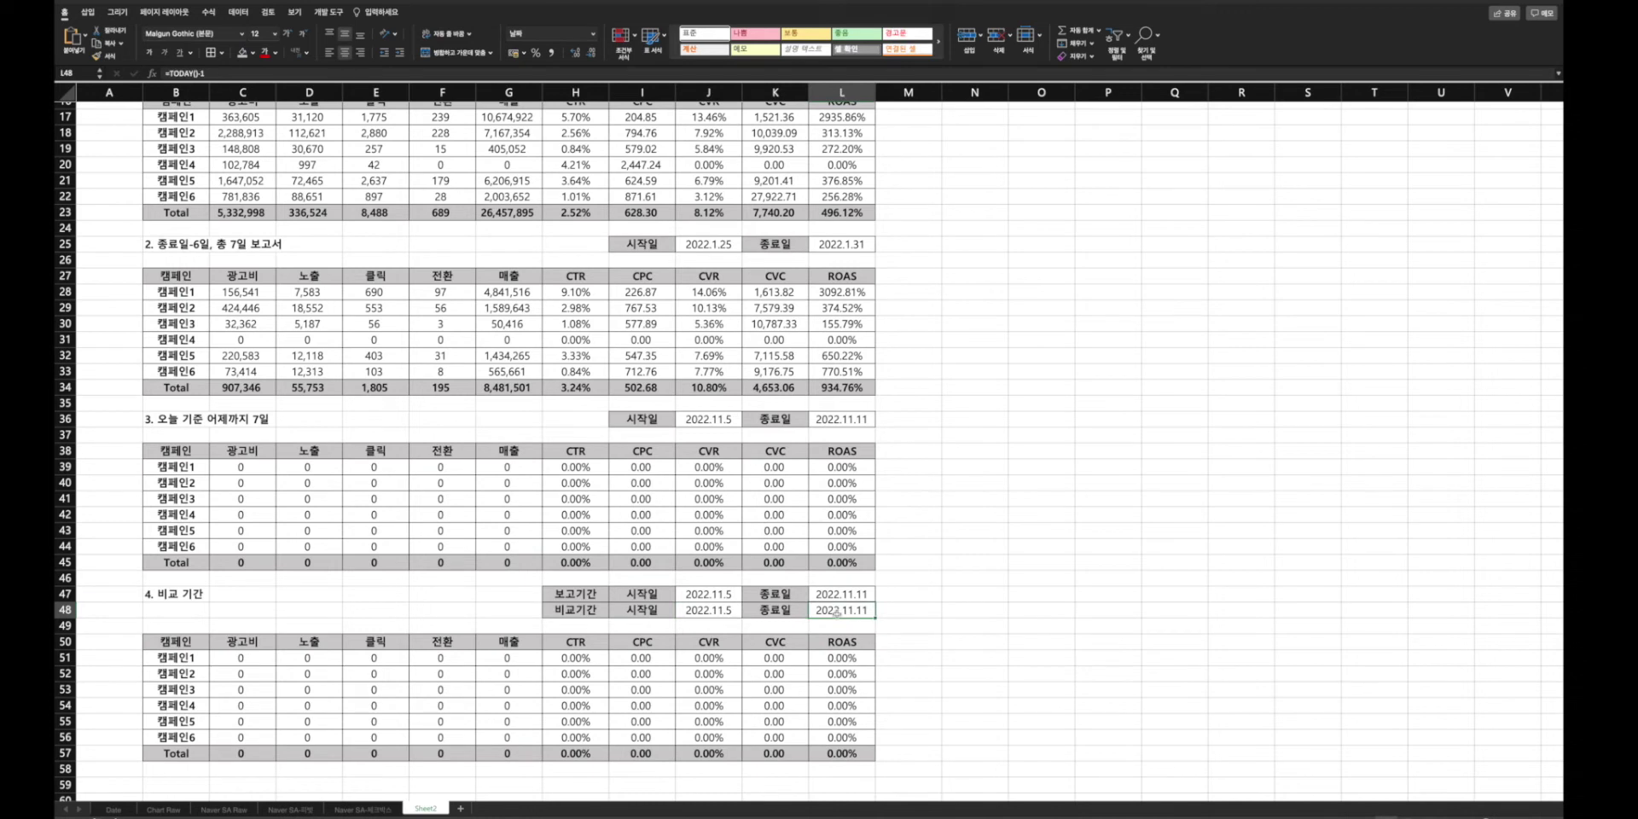
pyautogui.click(825, 595)
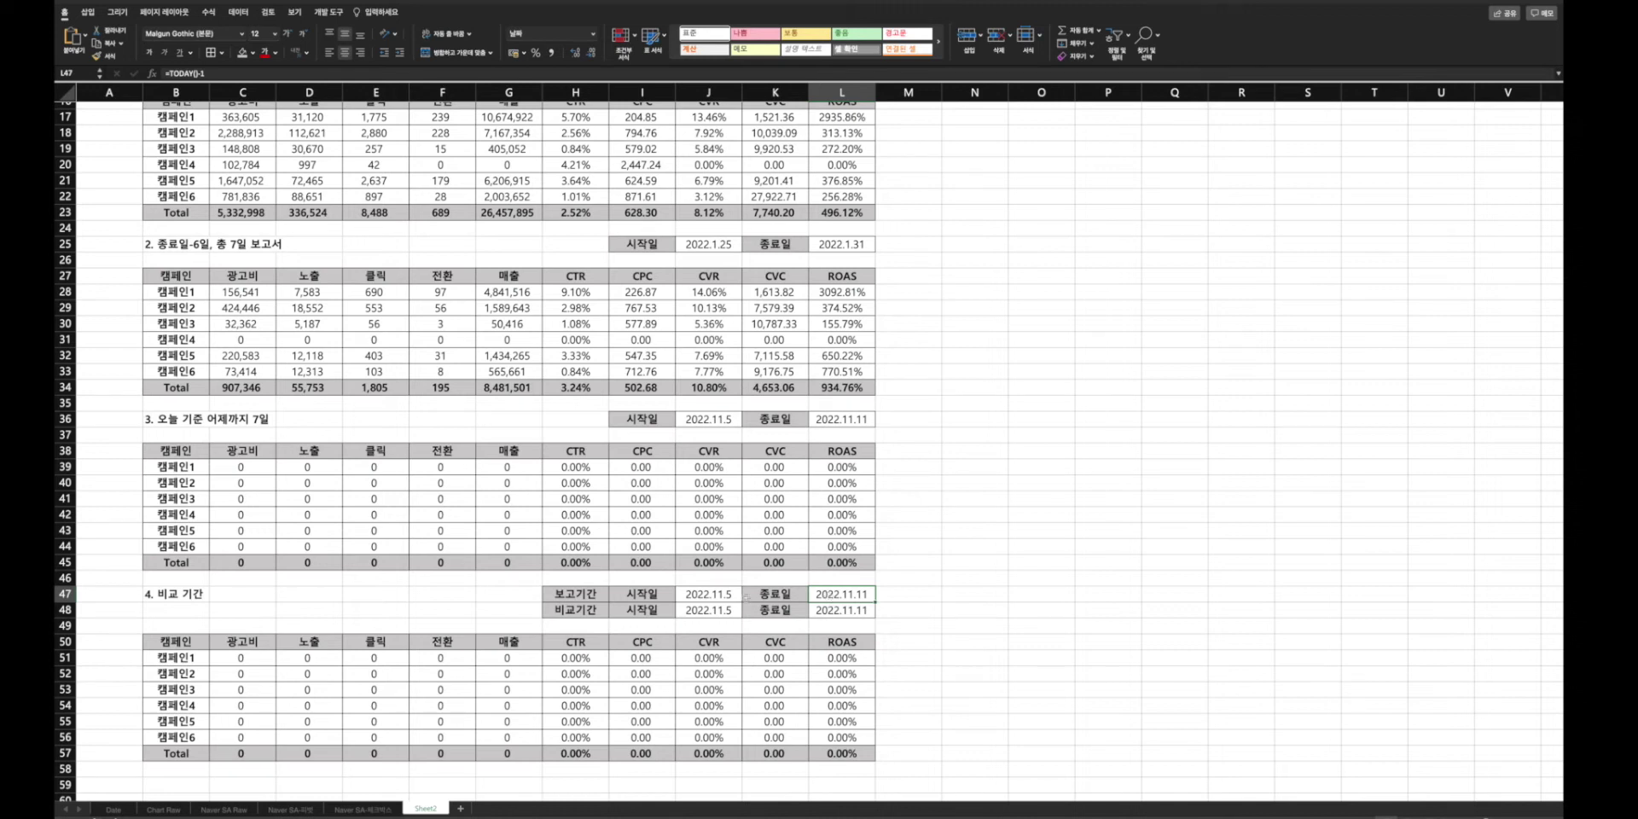
pyautogui.click(830, 610)
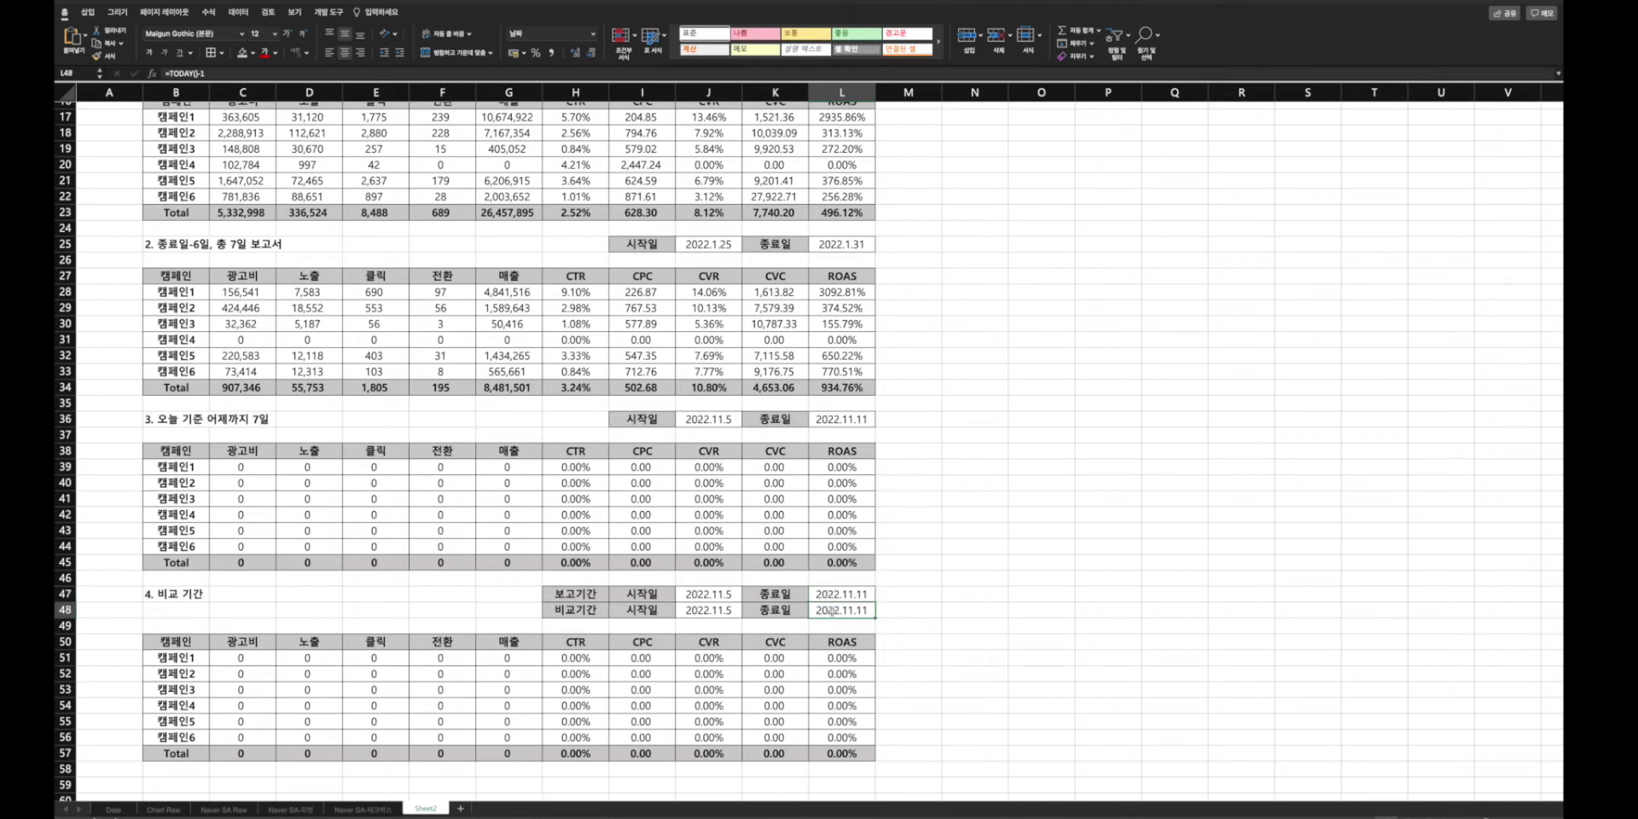
pyautogui.click(731, 594)
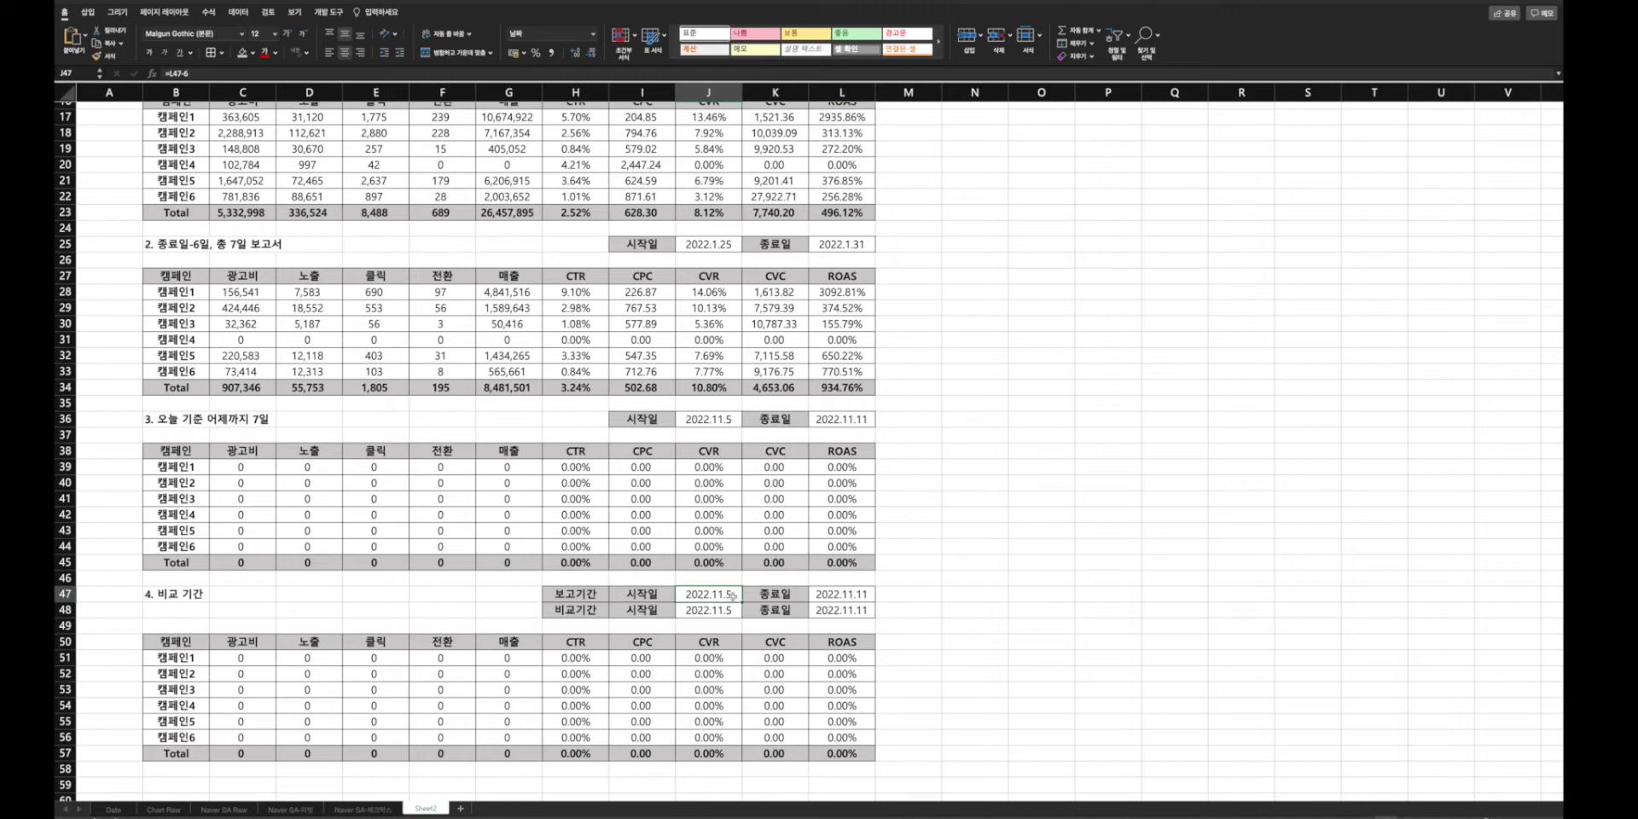
# - Set the 비교기간 end date in L48 to =J47-1 and check the start date formula in J48
pyautogui.click(849, 613)
pyautogui.write('=')
pyautogui.click(717, 597)
pyautogui.write('-1')
pyautogui.press('Return')
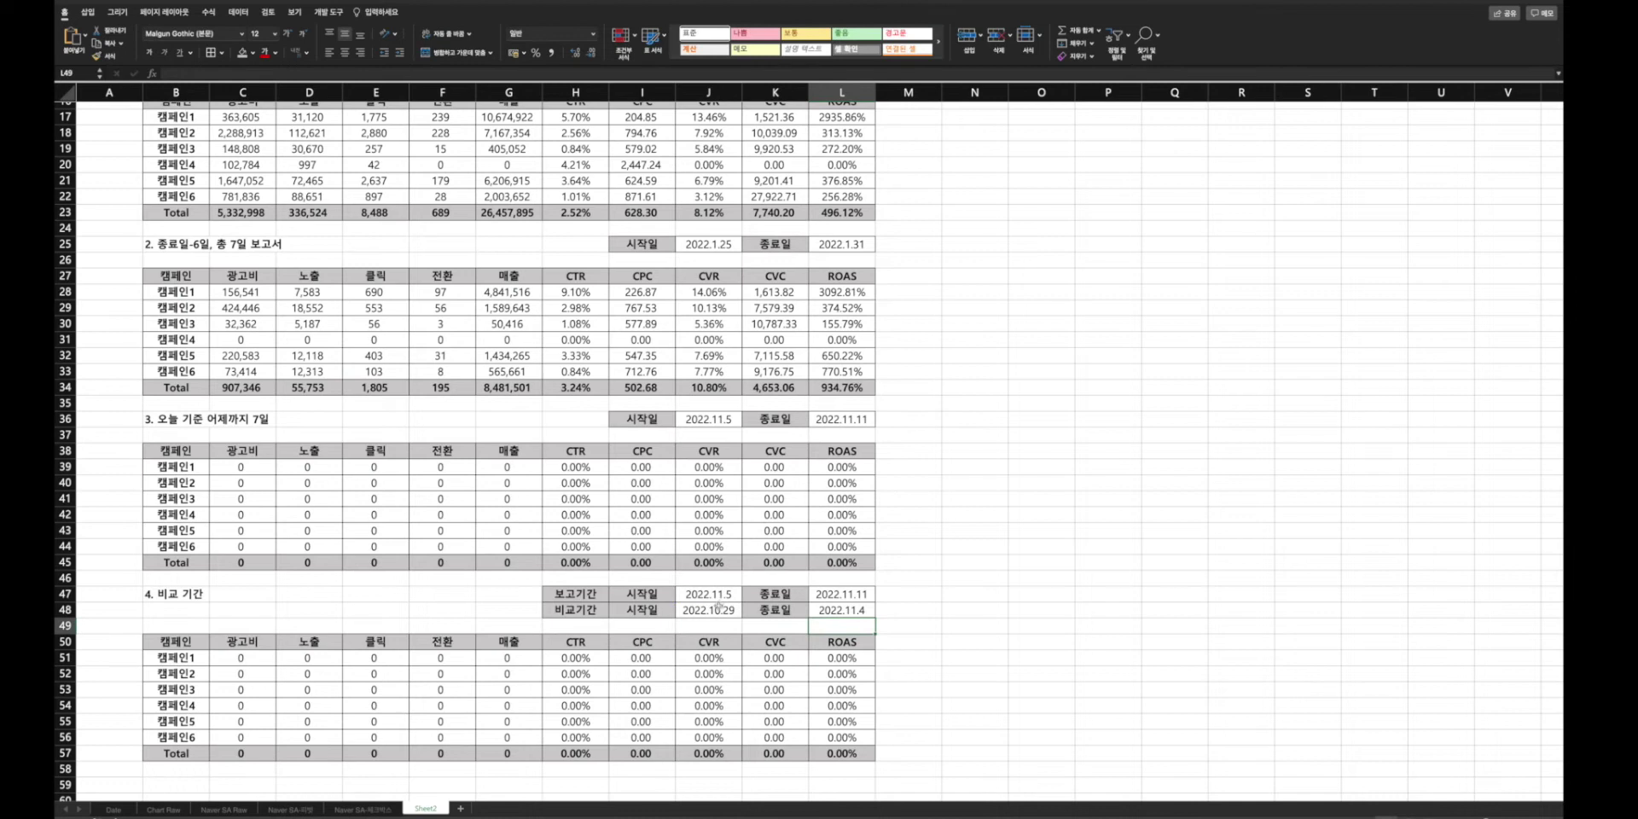
pyautogui.click(721, 608)
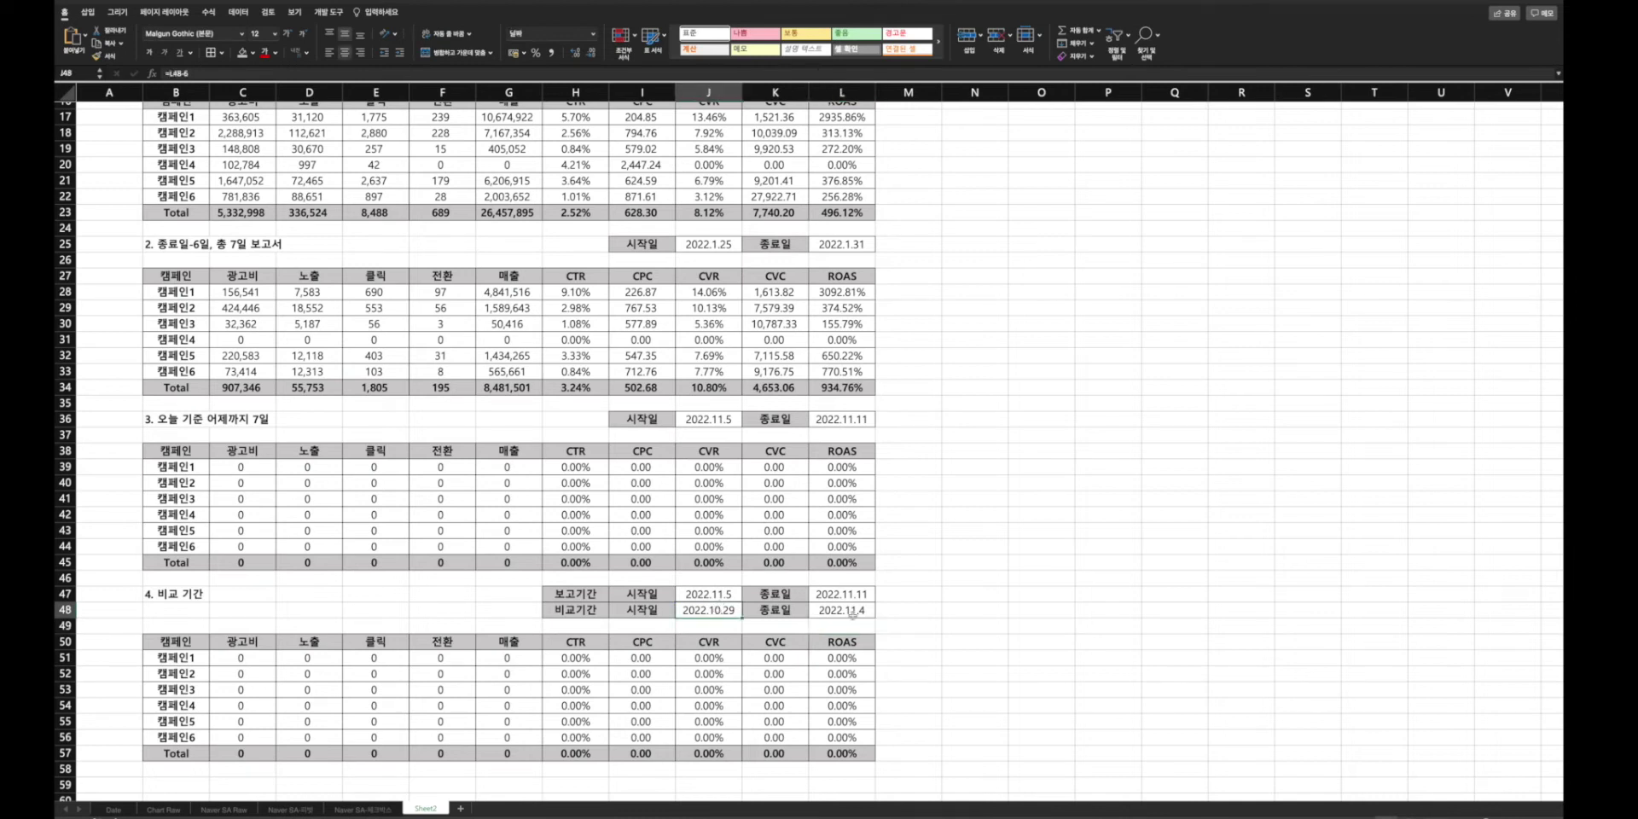
# - Compare the 보고기간 and 비교기간 date rows H47:L48 and inspect the date references in the SUMIFS formula of C51
pyautogui.moveTo(603, 597); pyautogui.dragTo(834, 595)
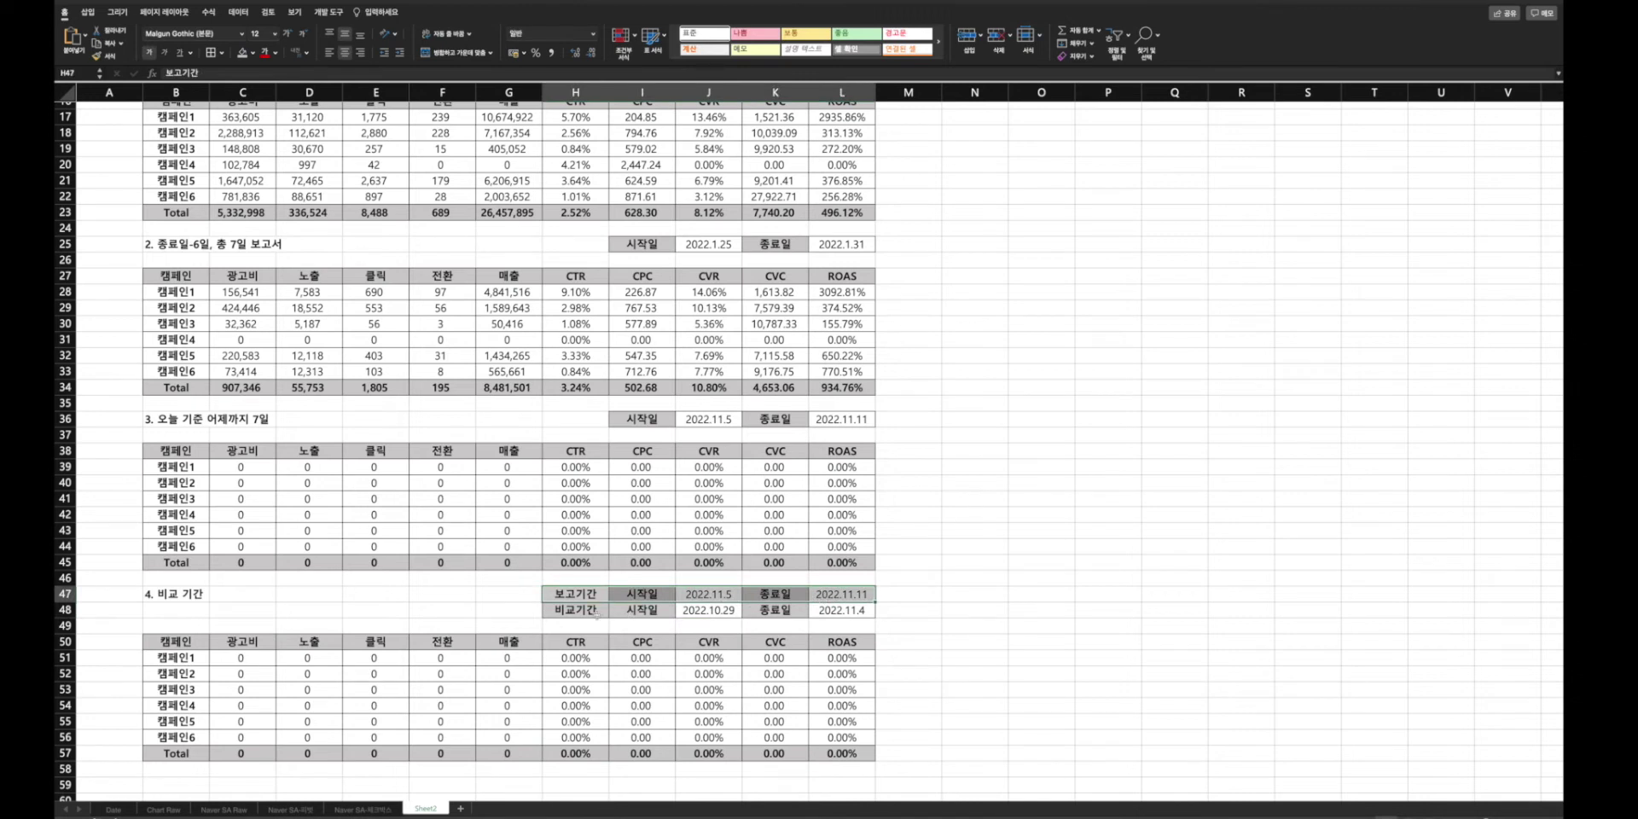
pyautogui.moveTo(595, 614); pyautogui.dragTo(838, 618)
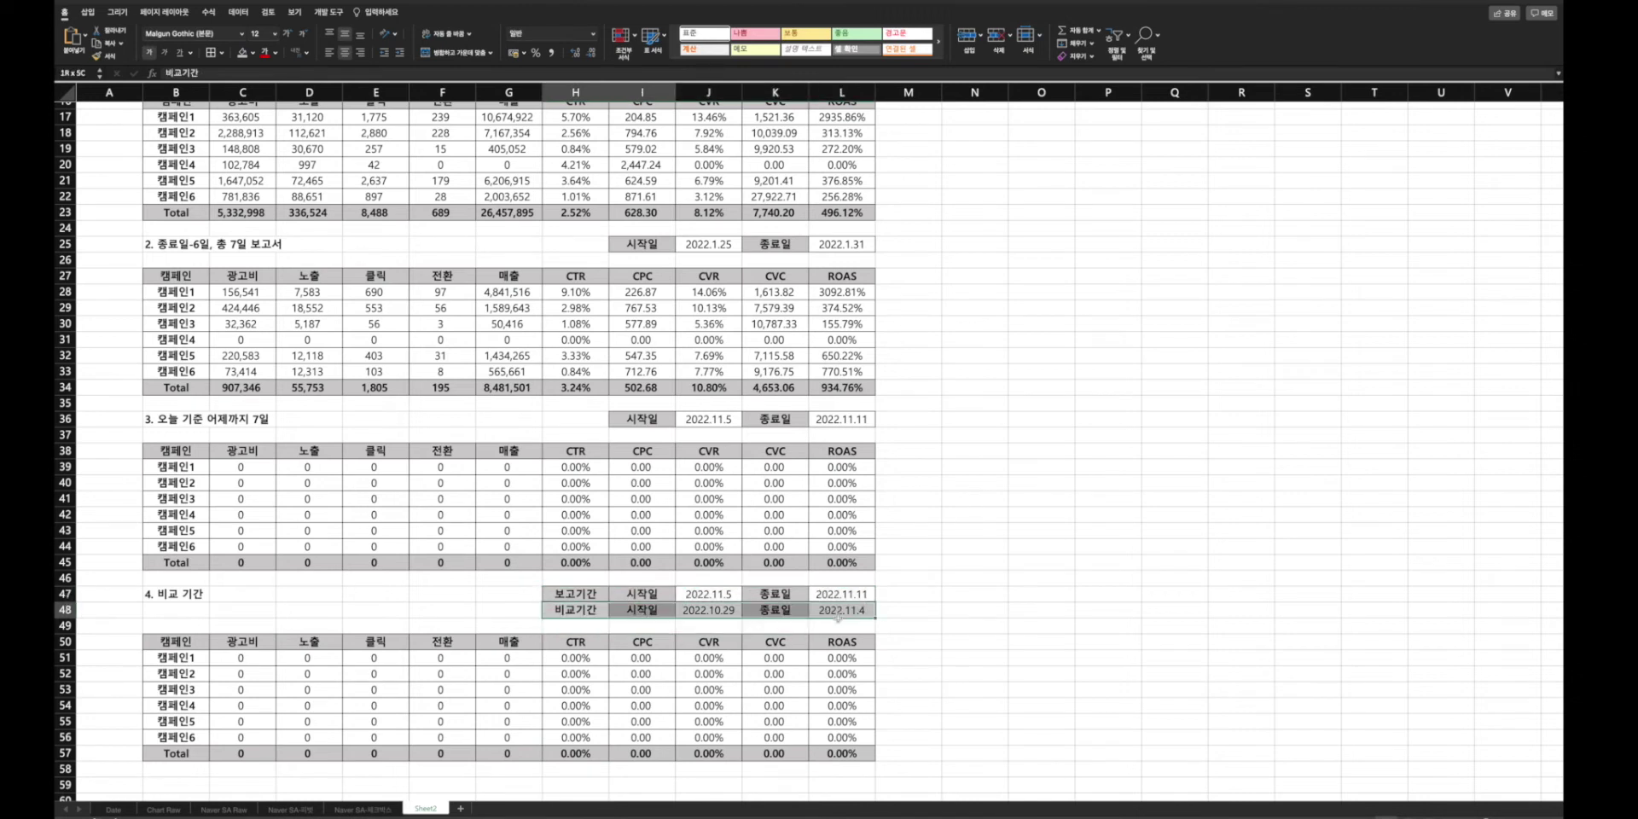
pyautogui.click(992, 627)
pyautogui.scroll(-2, 965, 633)
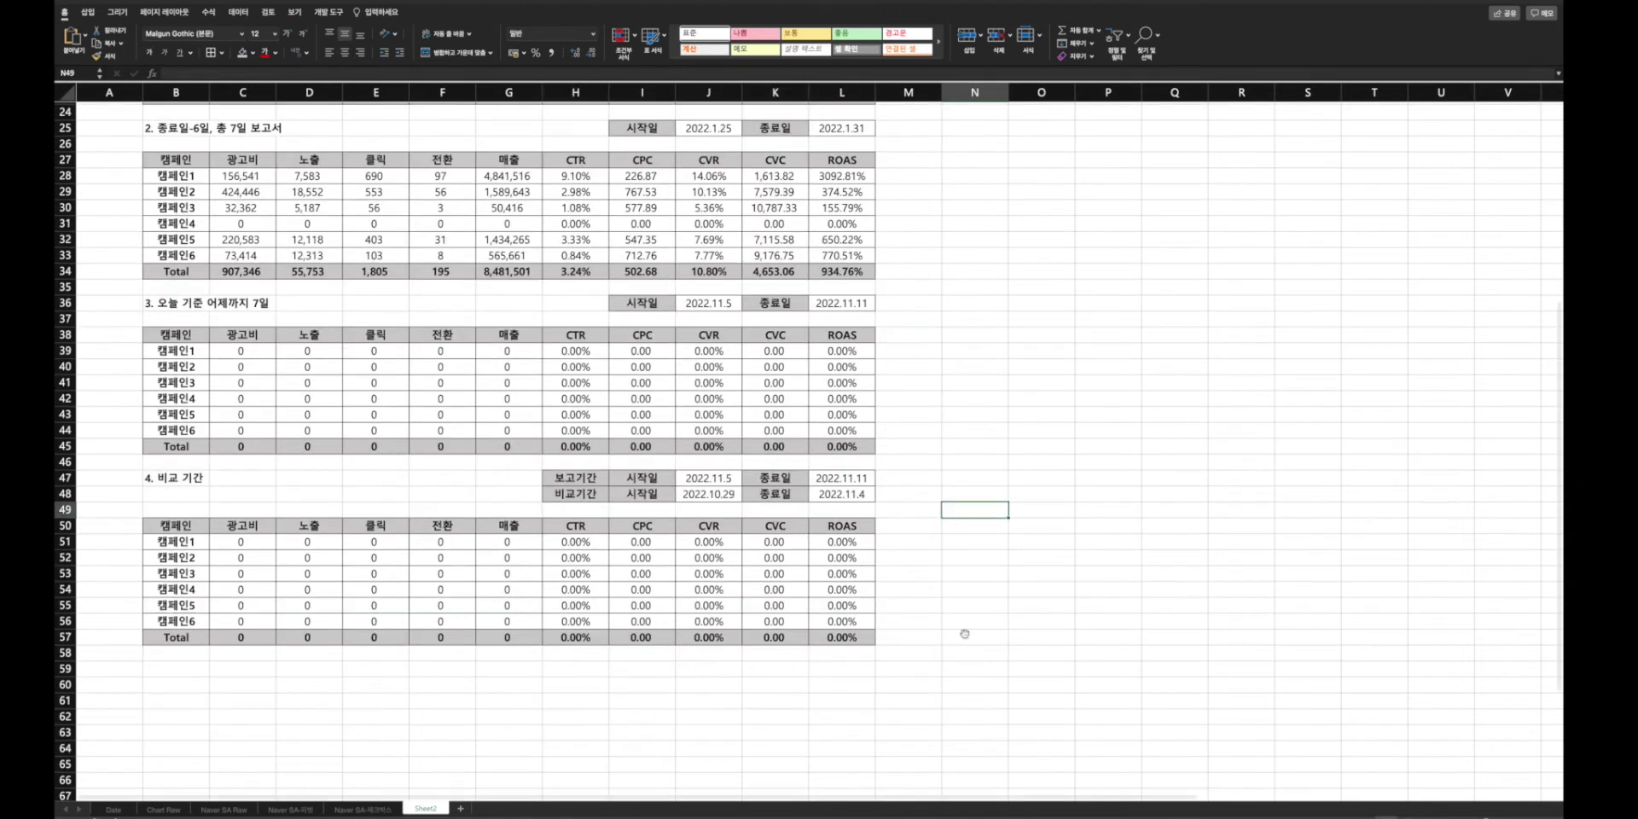
pyautogui.click(239, 545)
pyautogui.doubleClick(240, 545)
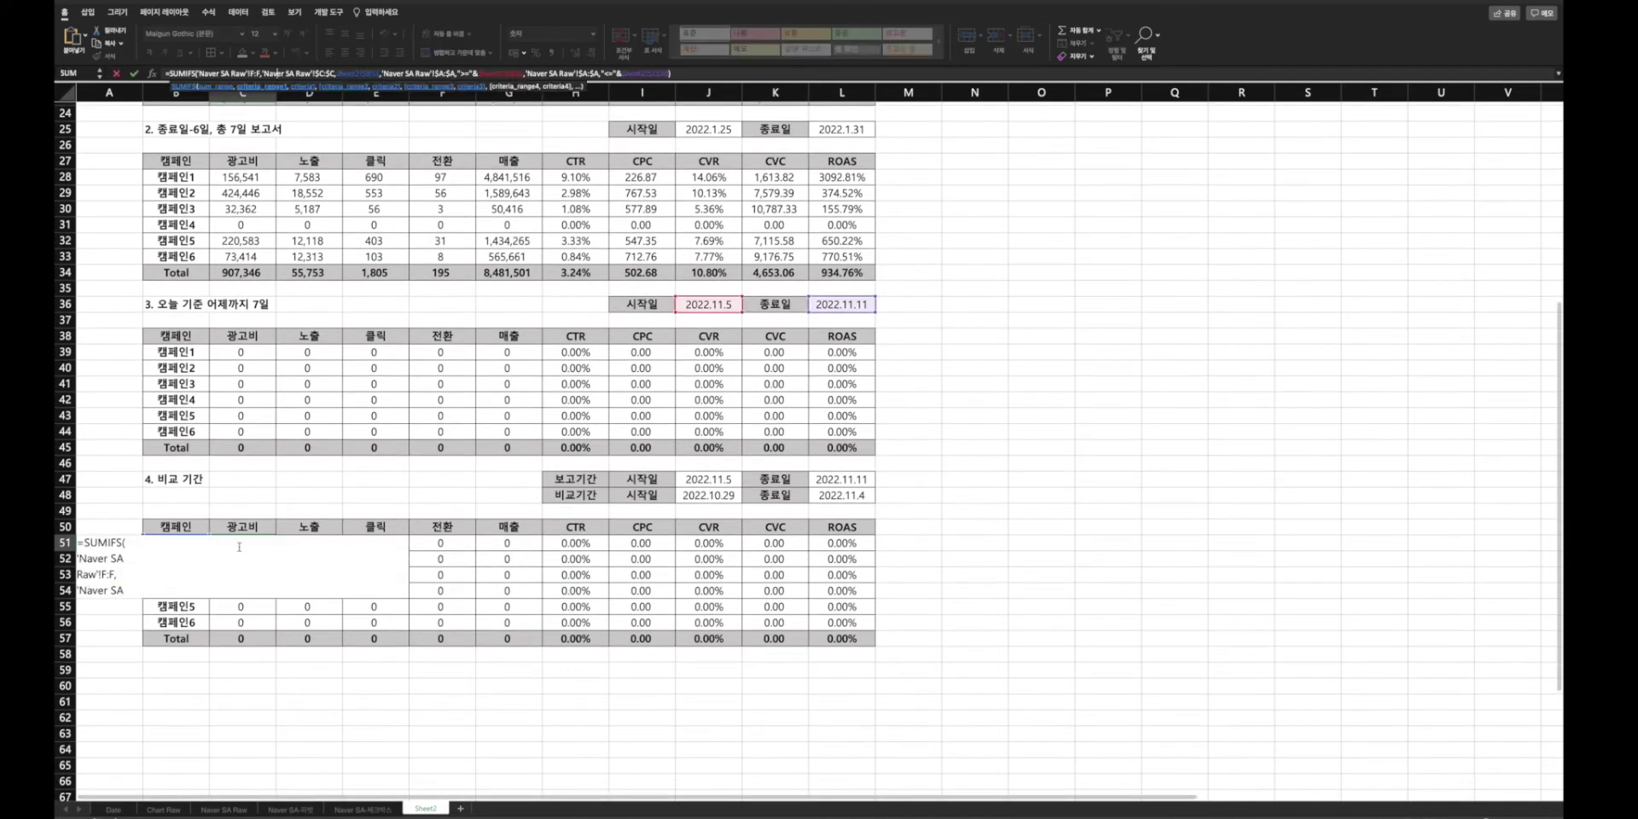
pyautogui.press('Escape')
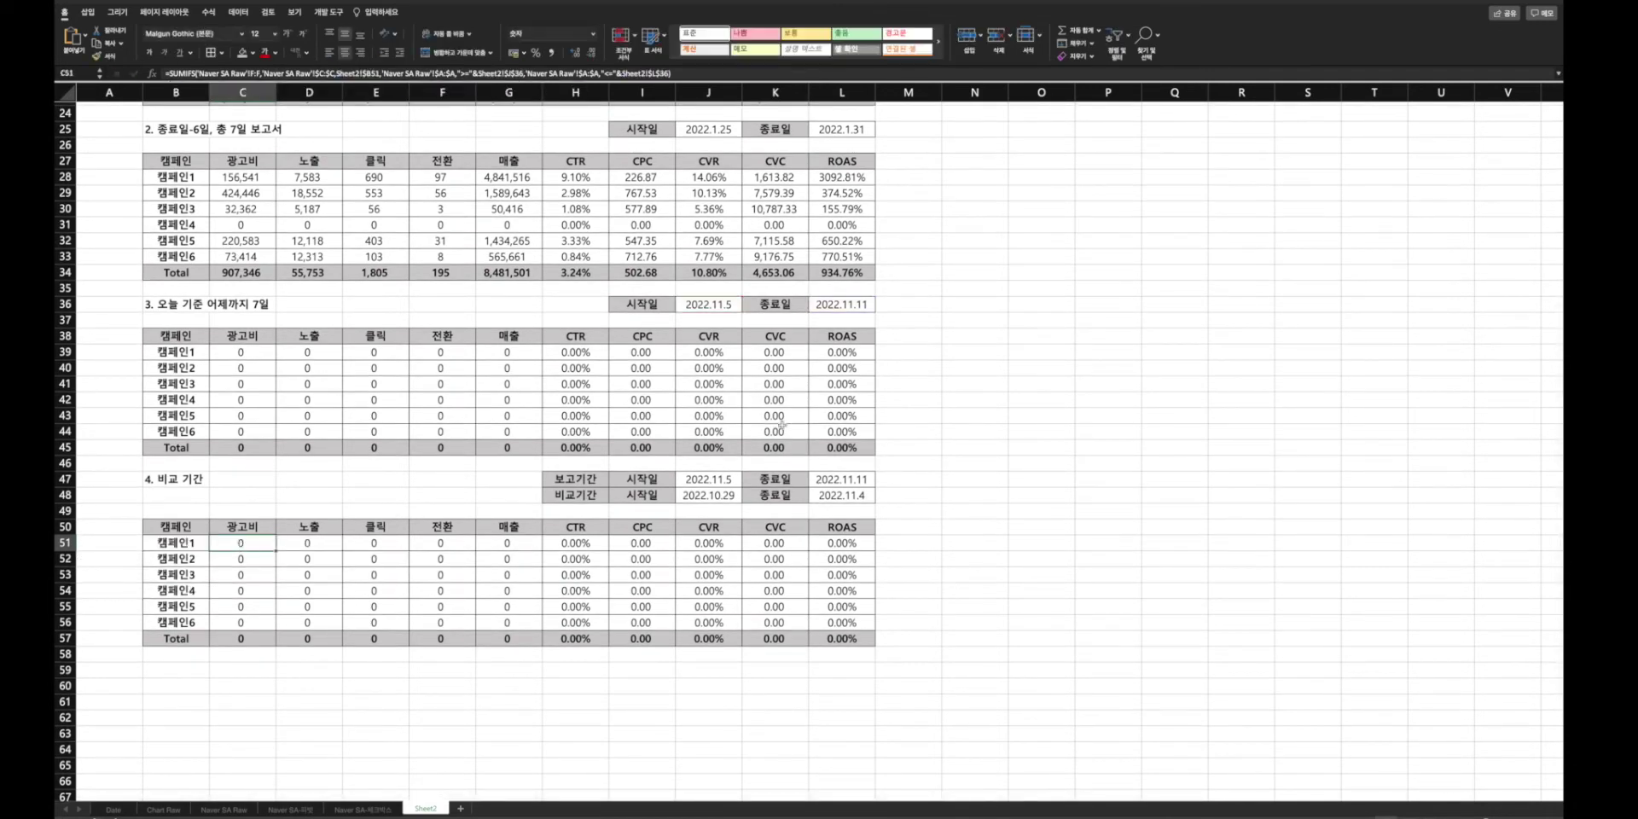
pyautogui.scroll(1, 789, 437)
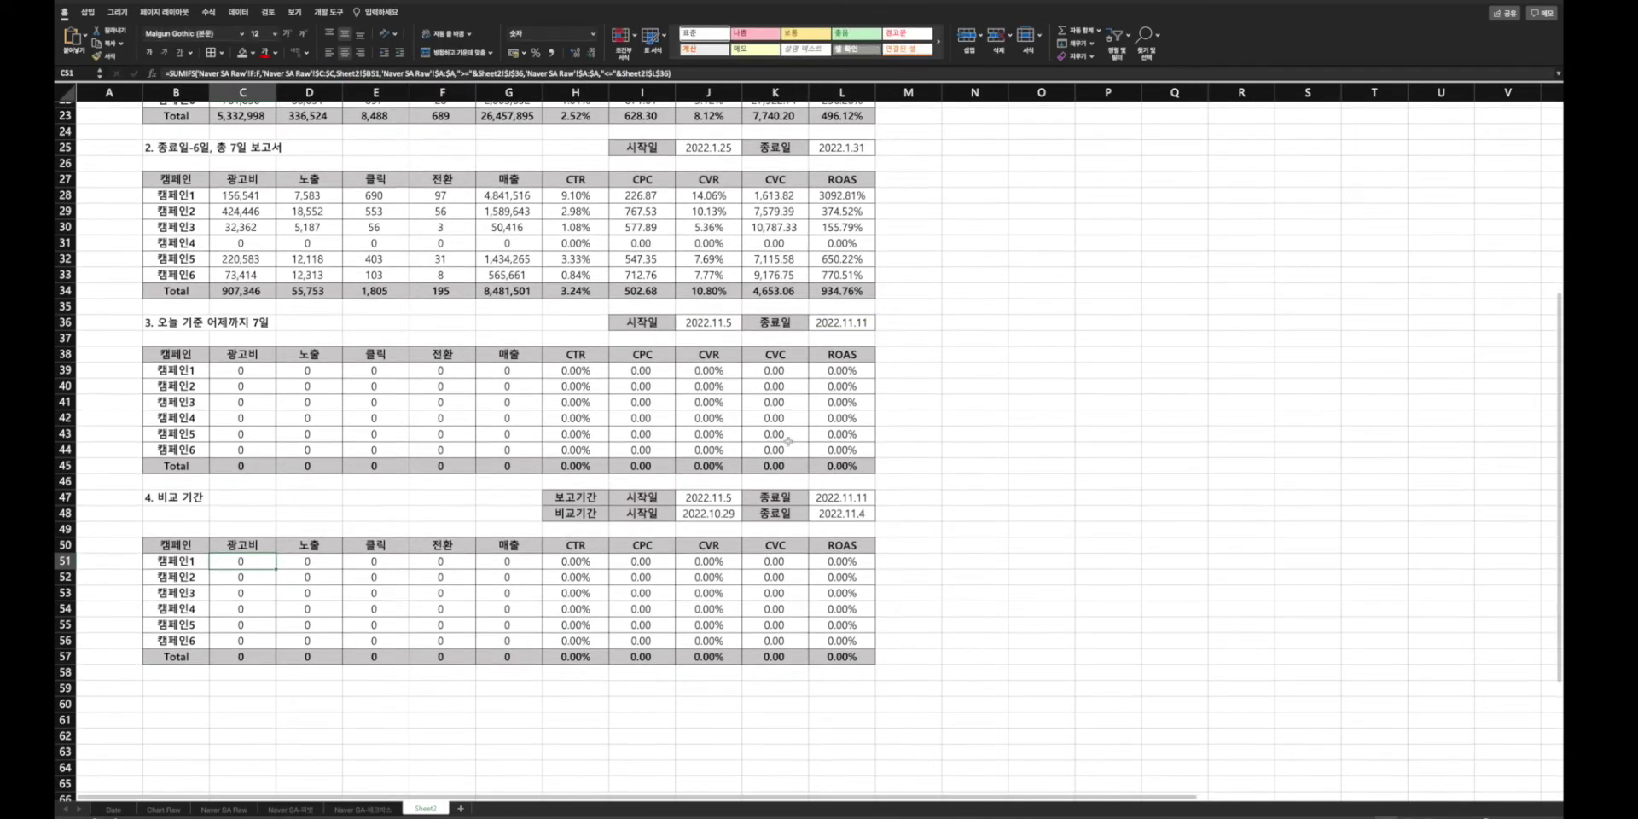
# - Try to copy only the date cells J25 and L25 to J47, and undo the paste
pyautogui.click(722, 147)
pyautogui.click(835, 147)
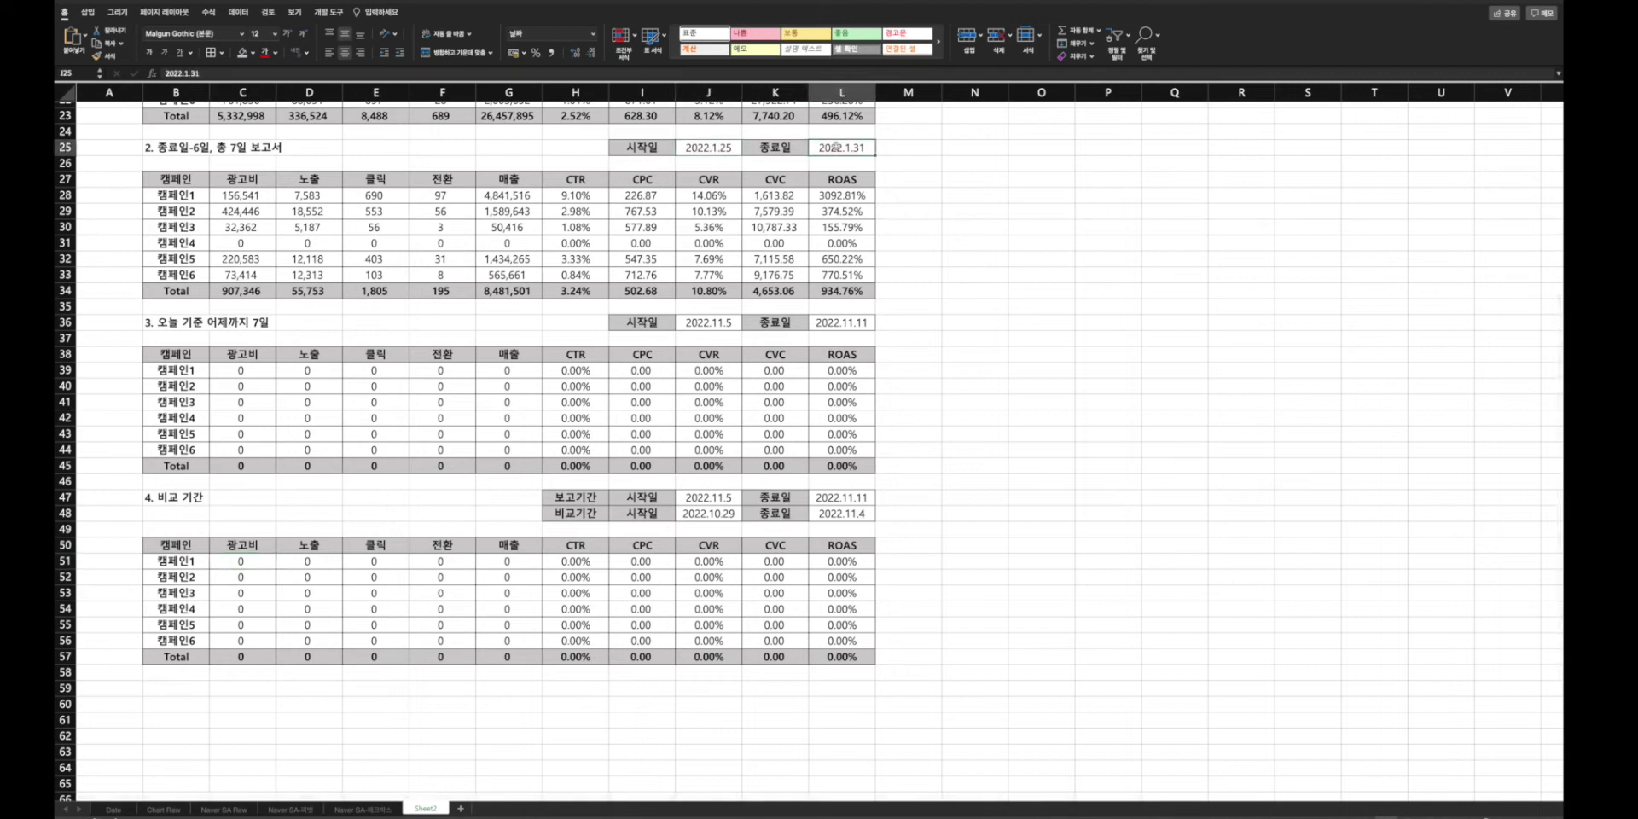
pyautogui.click(721, 147)
pyautogui.click(705, 499)
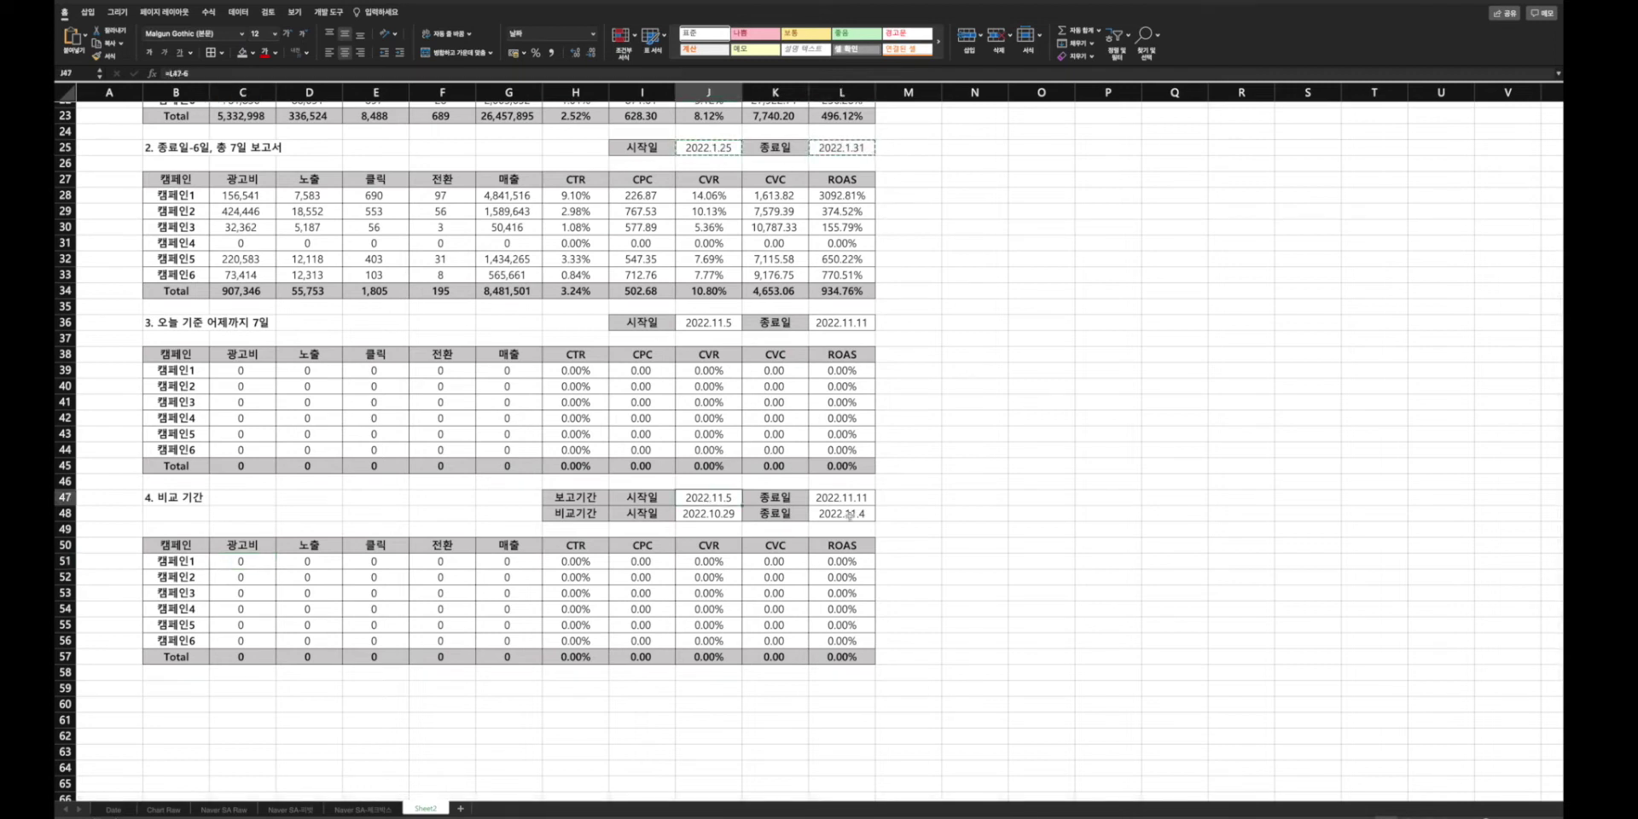
pyautogui.write('2022.1.25\t2022.1.31')
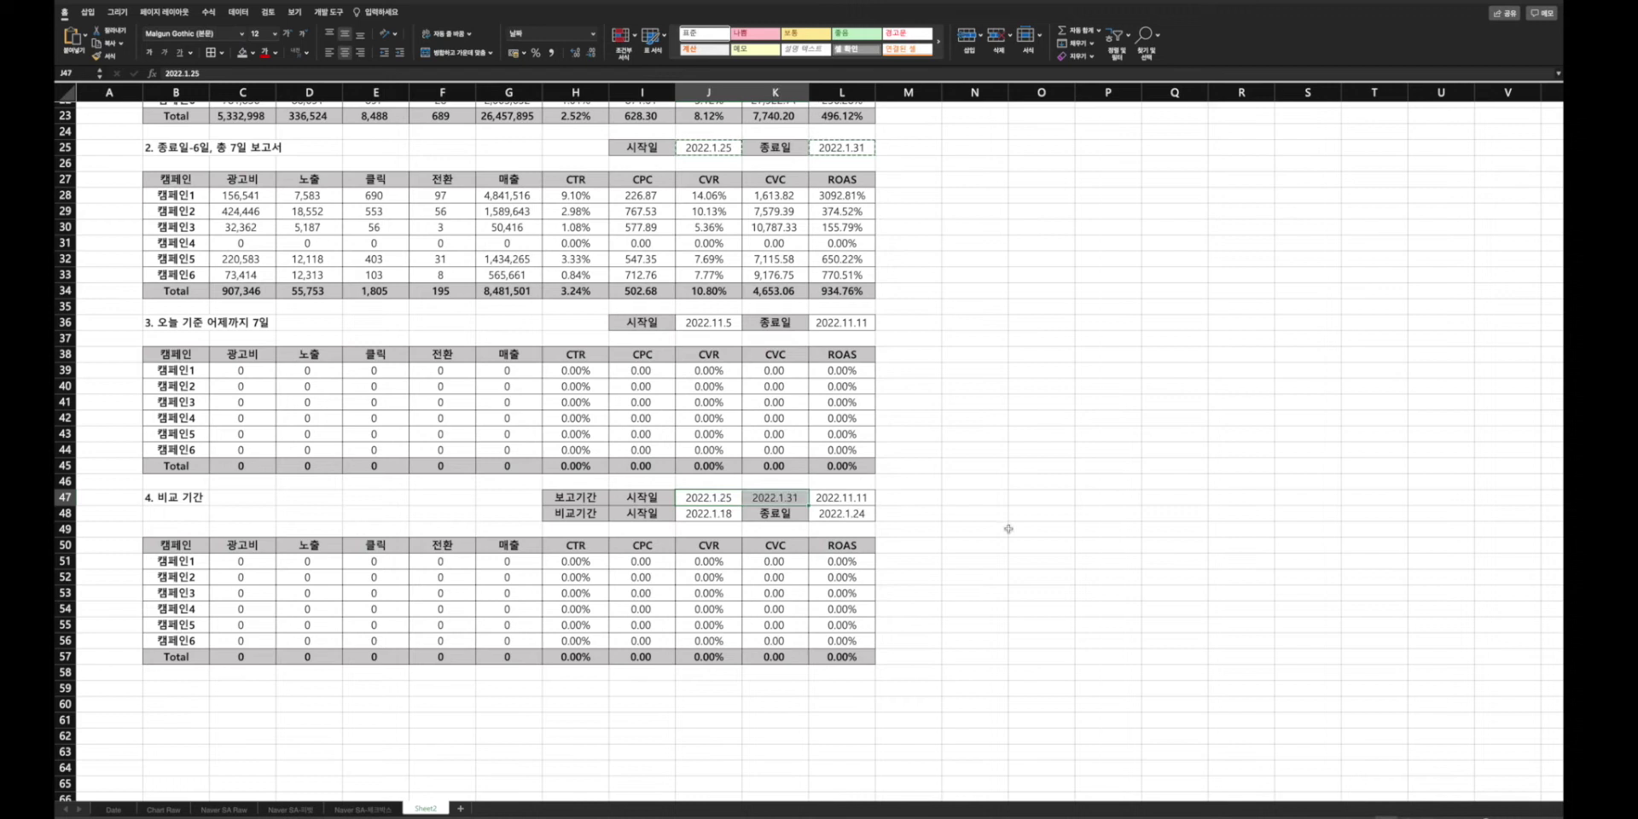
pyautogui.click(1008, 528)
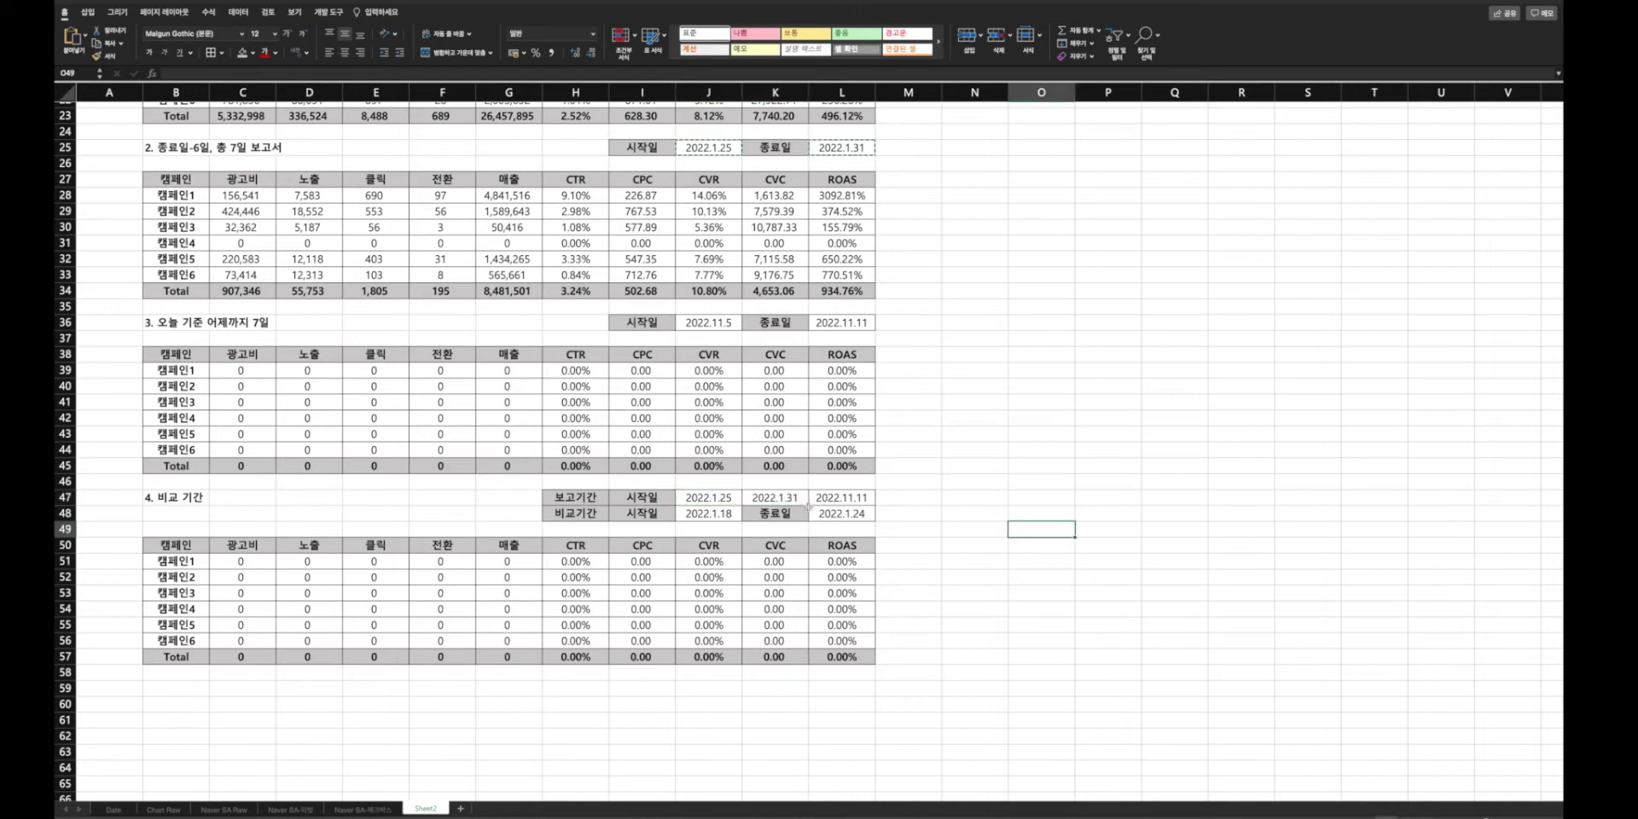
pyautogui.hotkey('ctrl', 'z')
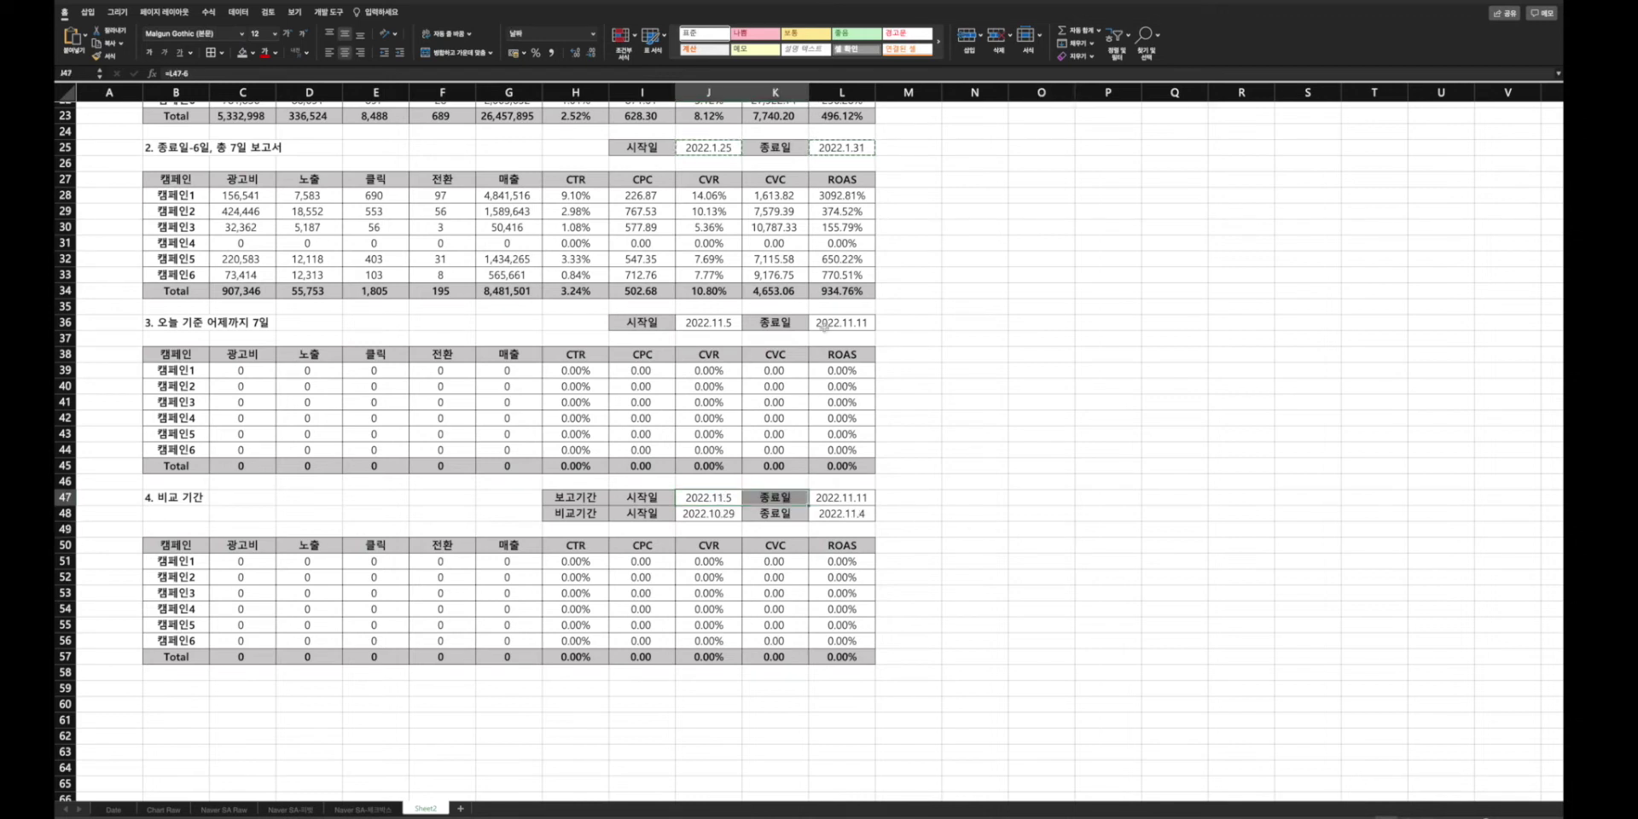
# - Copy the second report's date row I25:L25 over the 보고기간 dates in I47:L47
pyautogui.moveTo(642, 147); pyautogui.dragTo(841, 146)
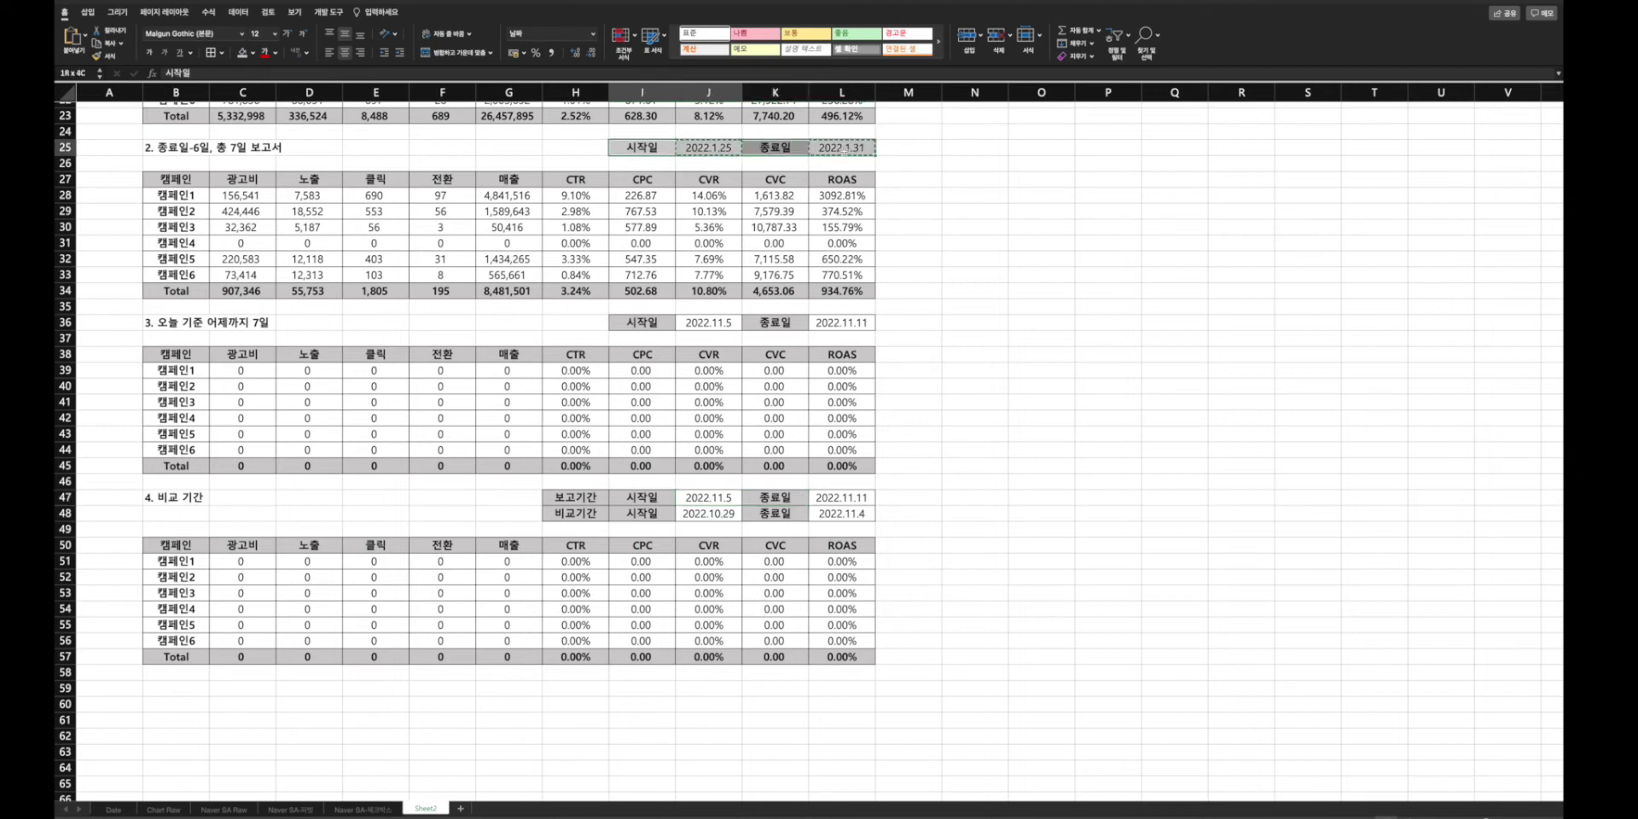
pyautogui.hotkey('ctrl', 'c')
pyautogui.click(644, 498)
pyautogui.hotkey('ctrl', 'v')
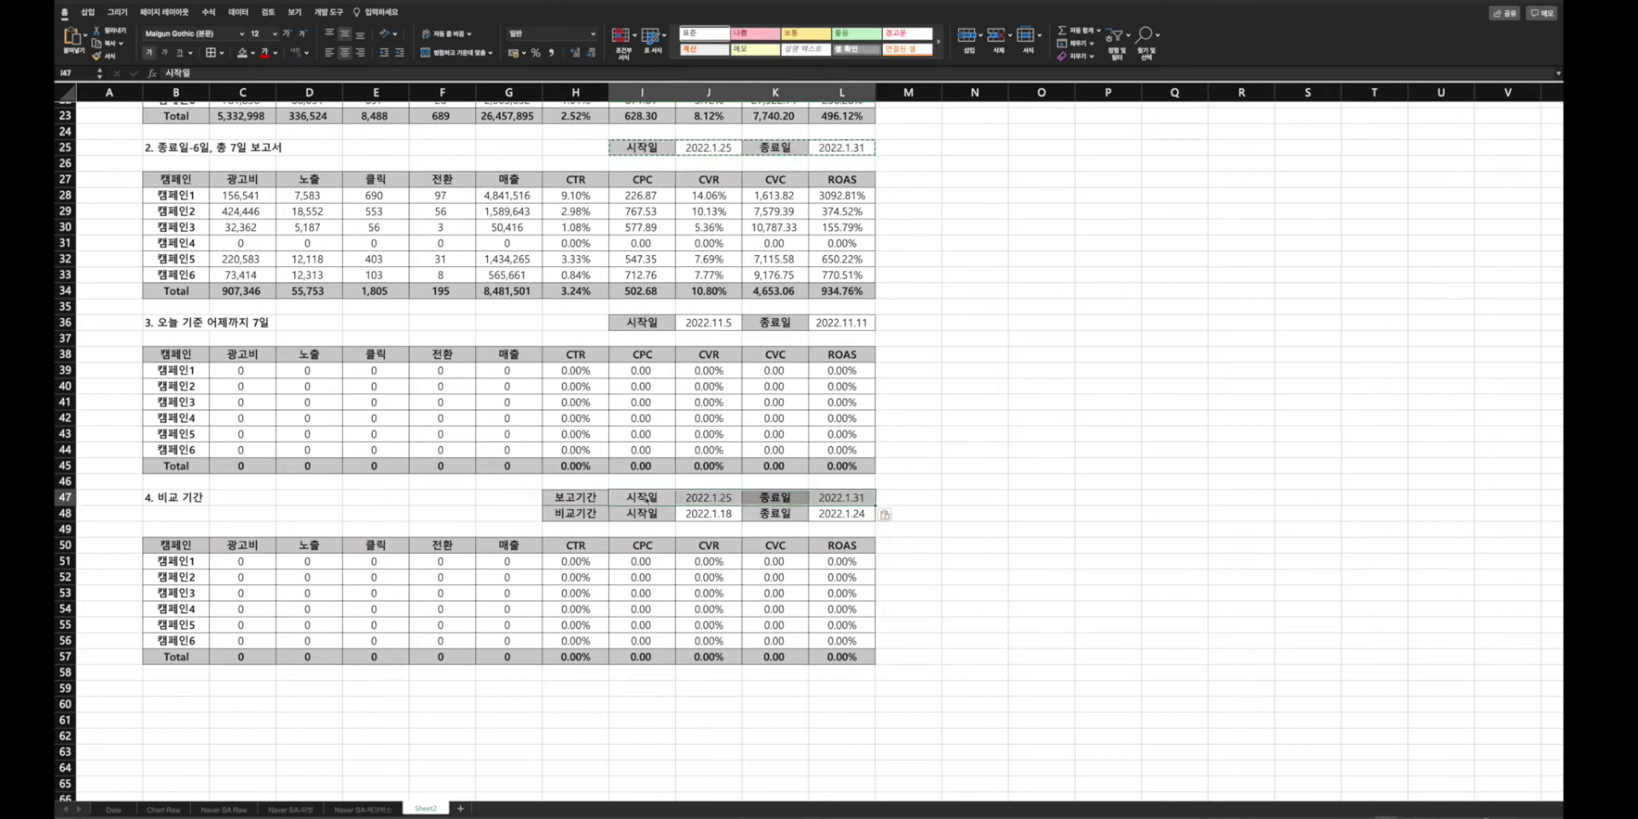
pyautogui.click(1041, 512)
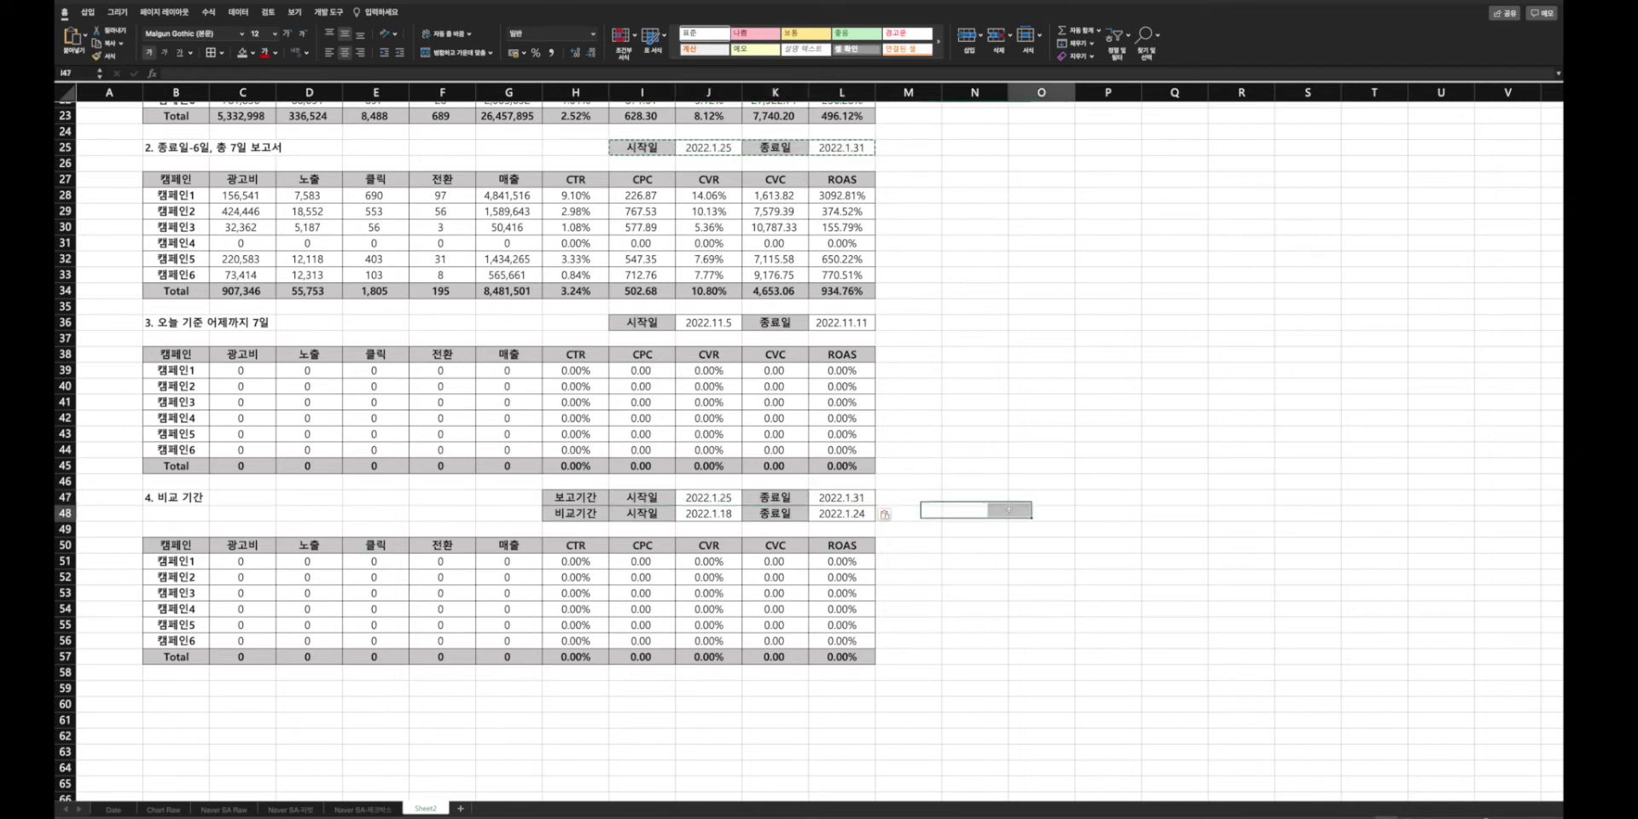
# - Replace all occurrences of 36 with 47 in the fourth report's SUMIFS formulas in C51:G56
pyautogui.click(239, 563)
pyautogui.doubleClick(239, 562)
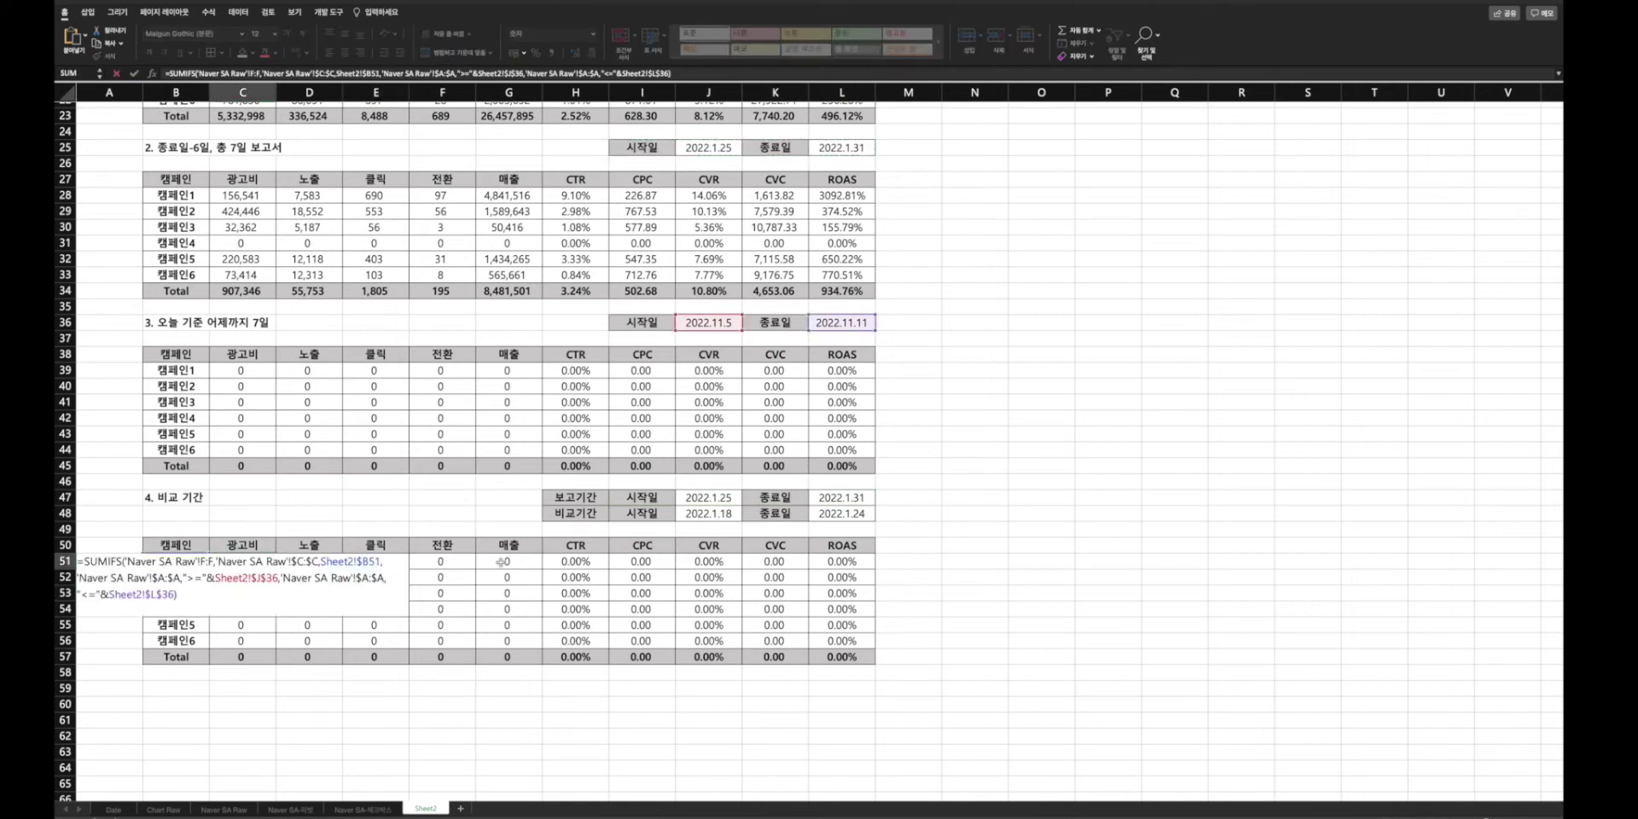
pyautogui.press('Escape')
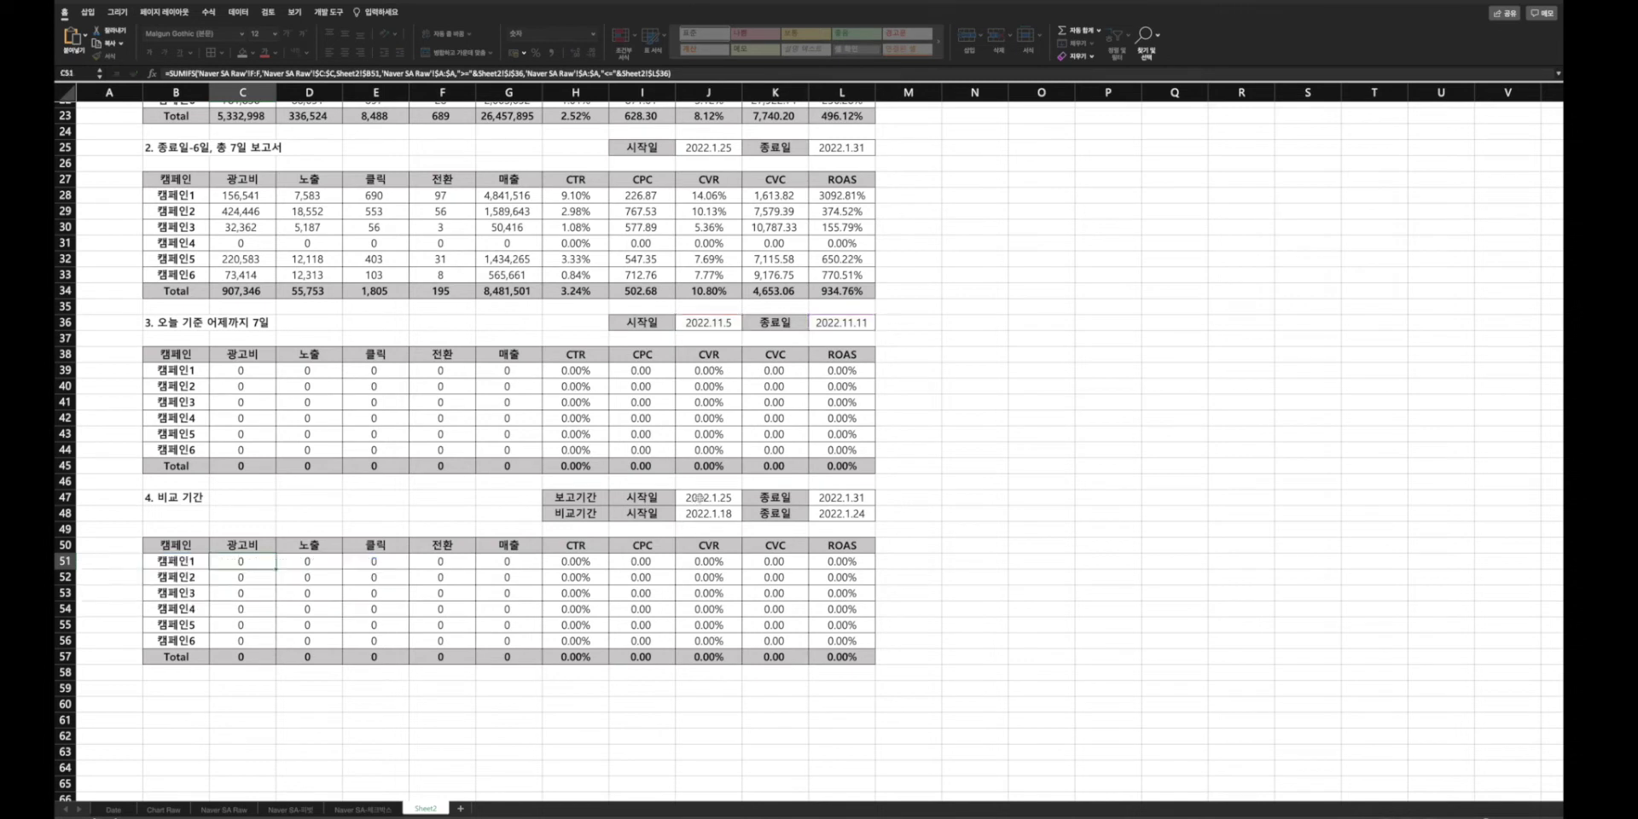
pyautogui.moveTo(240, 562); pyautogui.dragTo(482, 644)
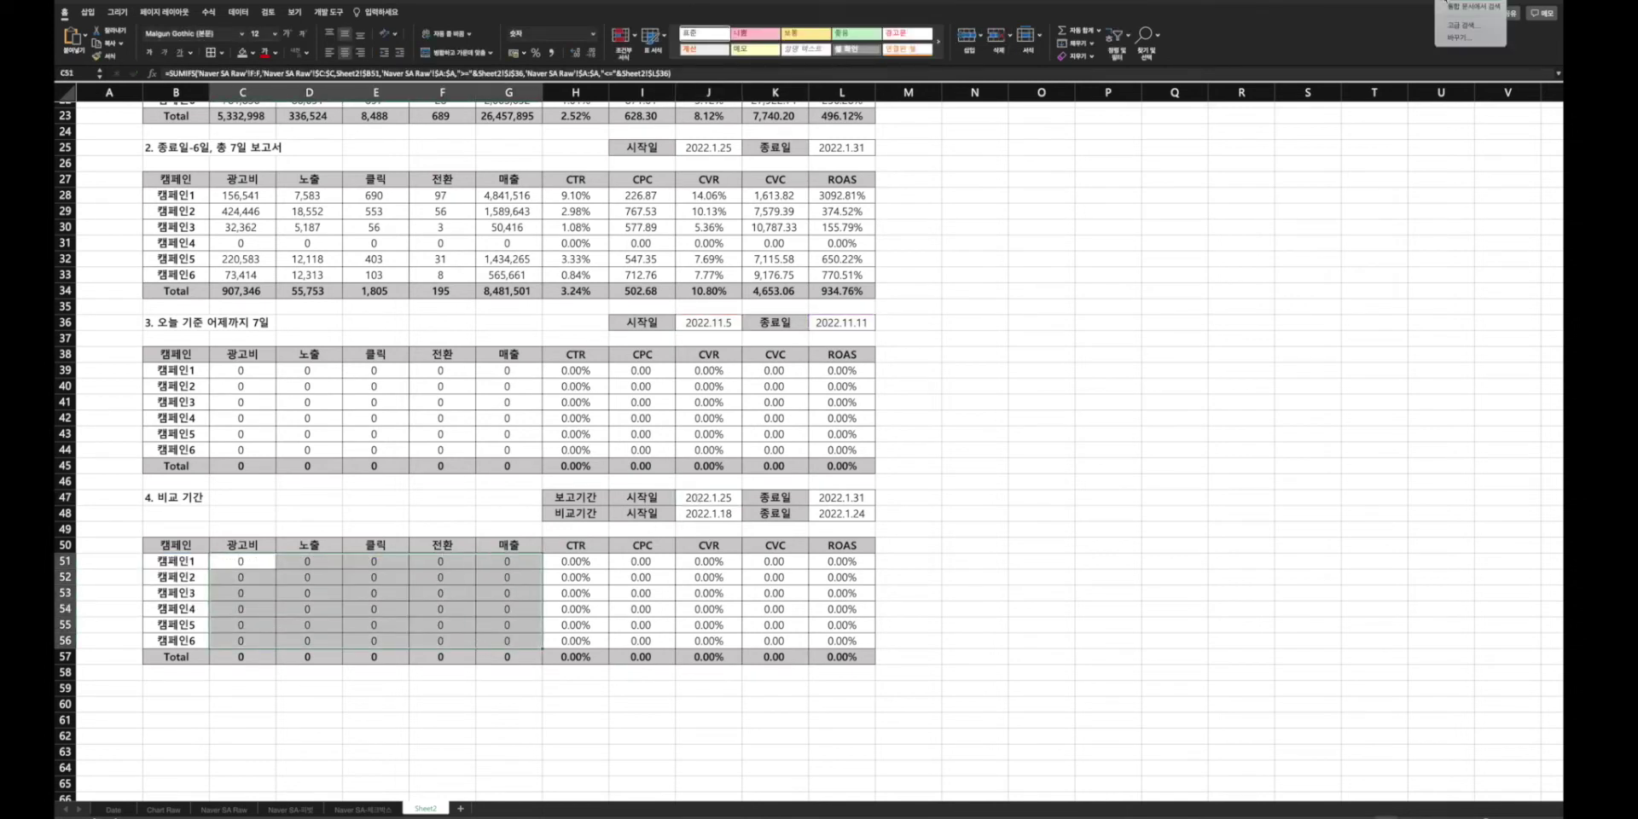
pyautogui.hotkey('ctrl', 'h')
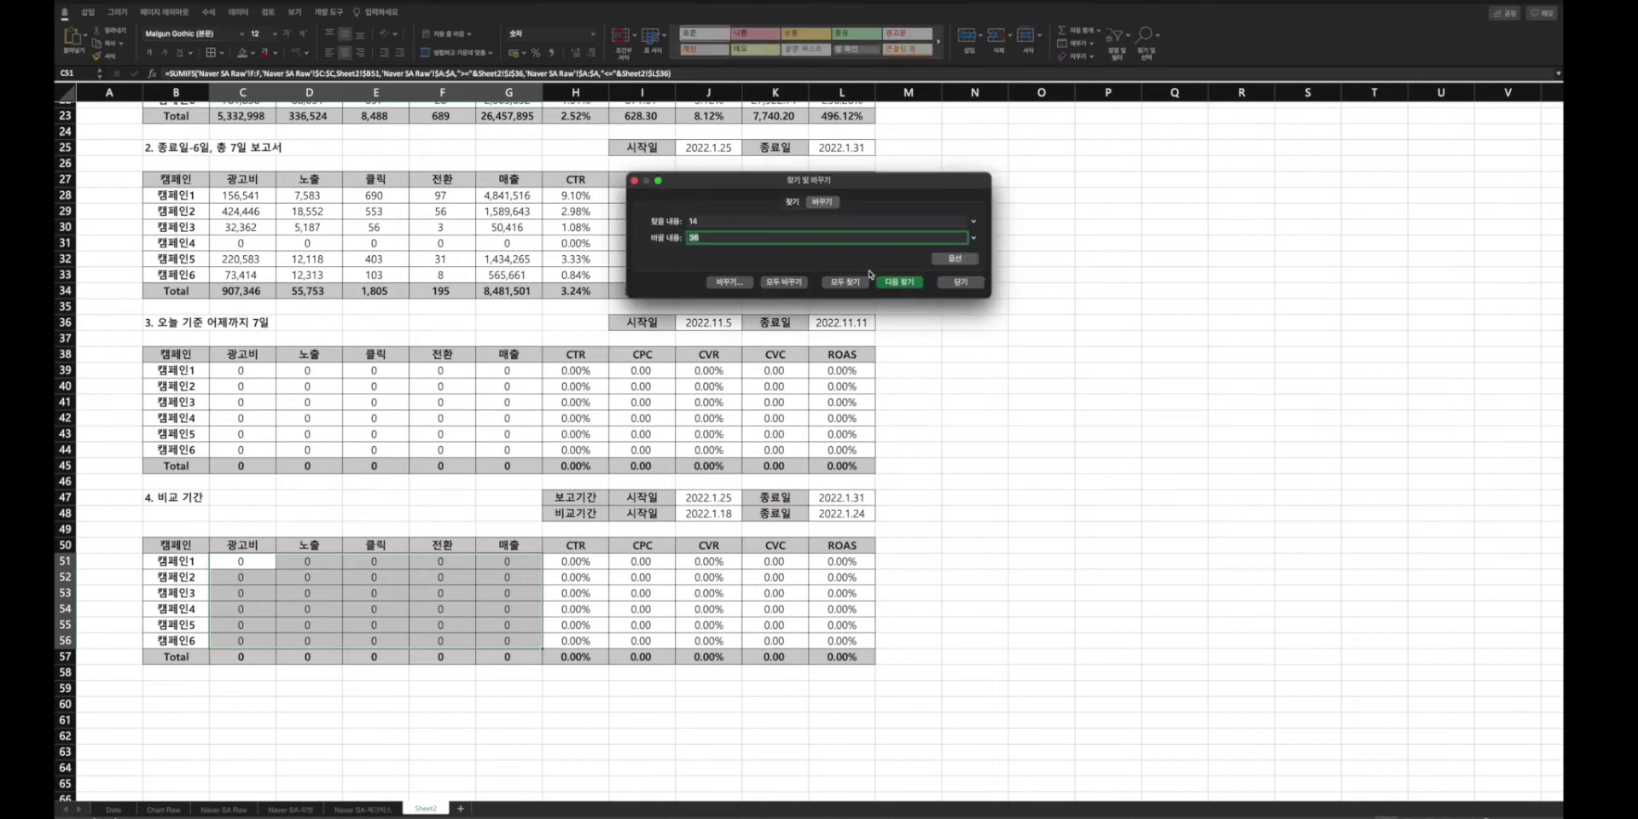
pyautogui.hotkey('shift', 'Tab')
pyautogui.write('36')
pyautogui.press('Tab')
pyautogui.write('47')
pyautogui.click(783, 283)
pyautogui.click(819, 278)
pyautogui.click(960, 282)
pyautogui.click(282, 650)
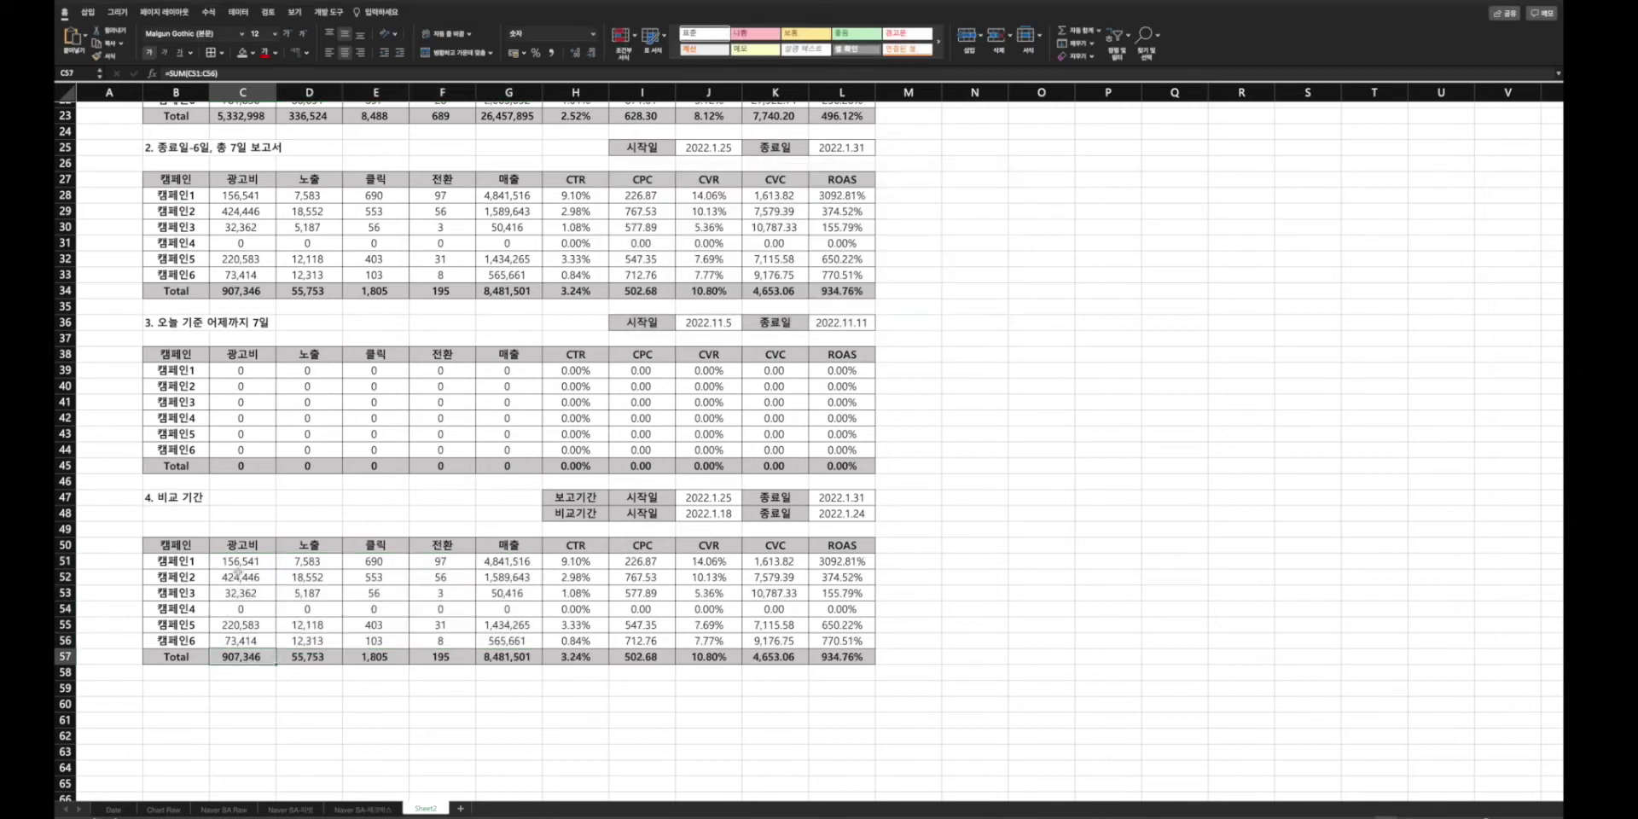
# - Review the fourth report's figures C51:G56, the 비교기간 dates in row 48, and the empty row B58:L58 below Total
pyautogui.moveTo(241, 561); pyautogui.dragTo(486, 640)
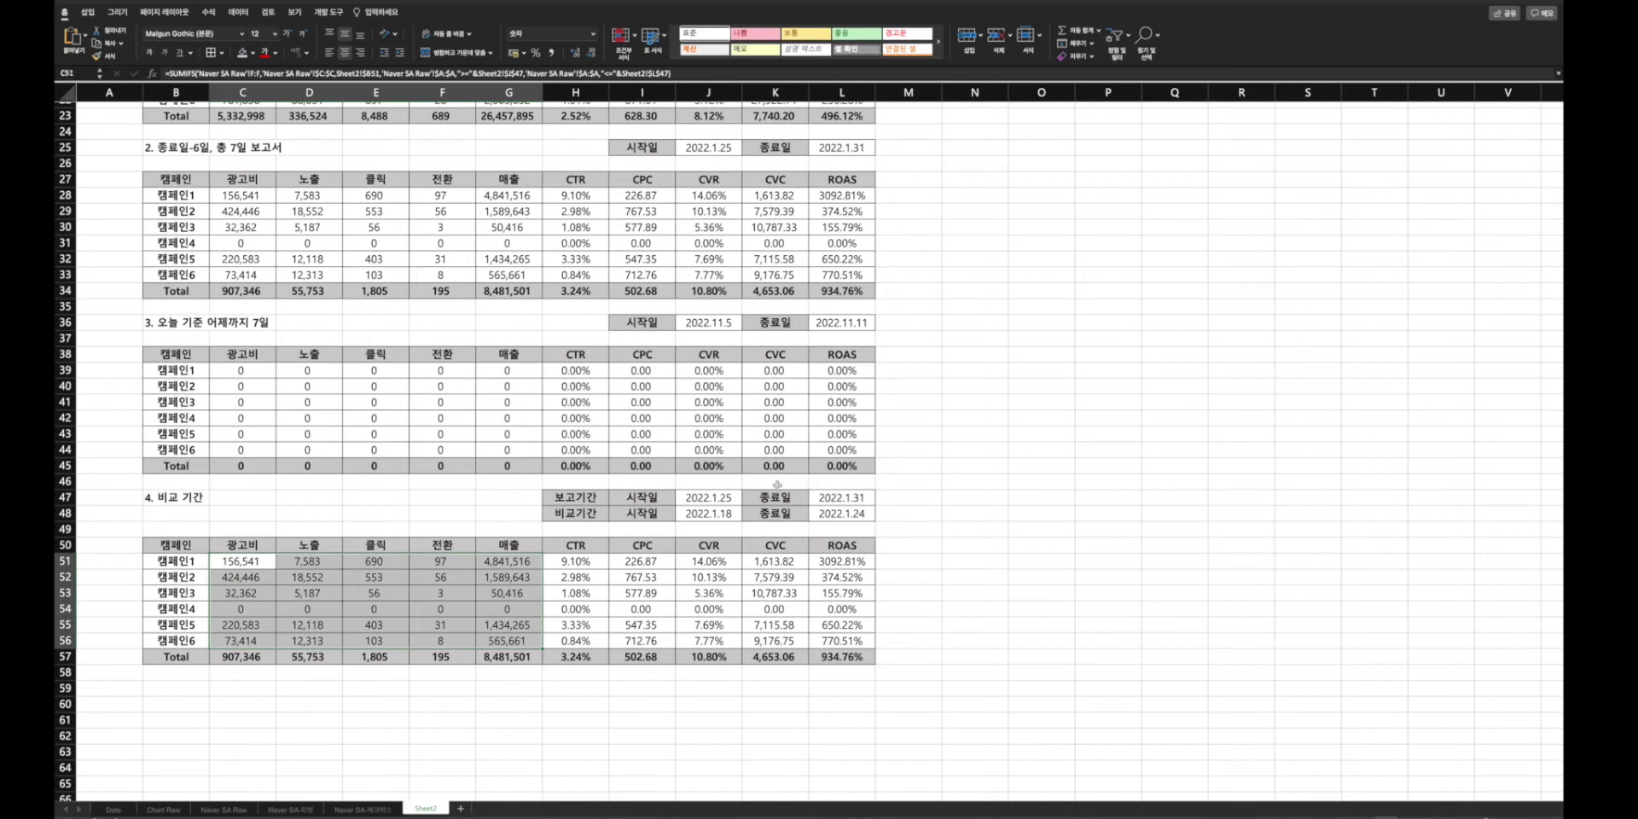
pyautogui.moveTo(563, 514); pyautogui.dragTo(840, 513)
pyautogui.scroll(-1, 362, 695)
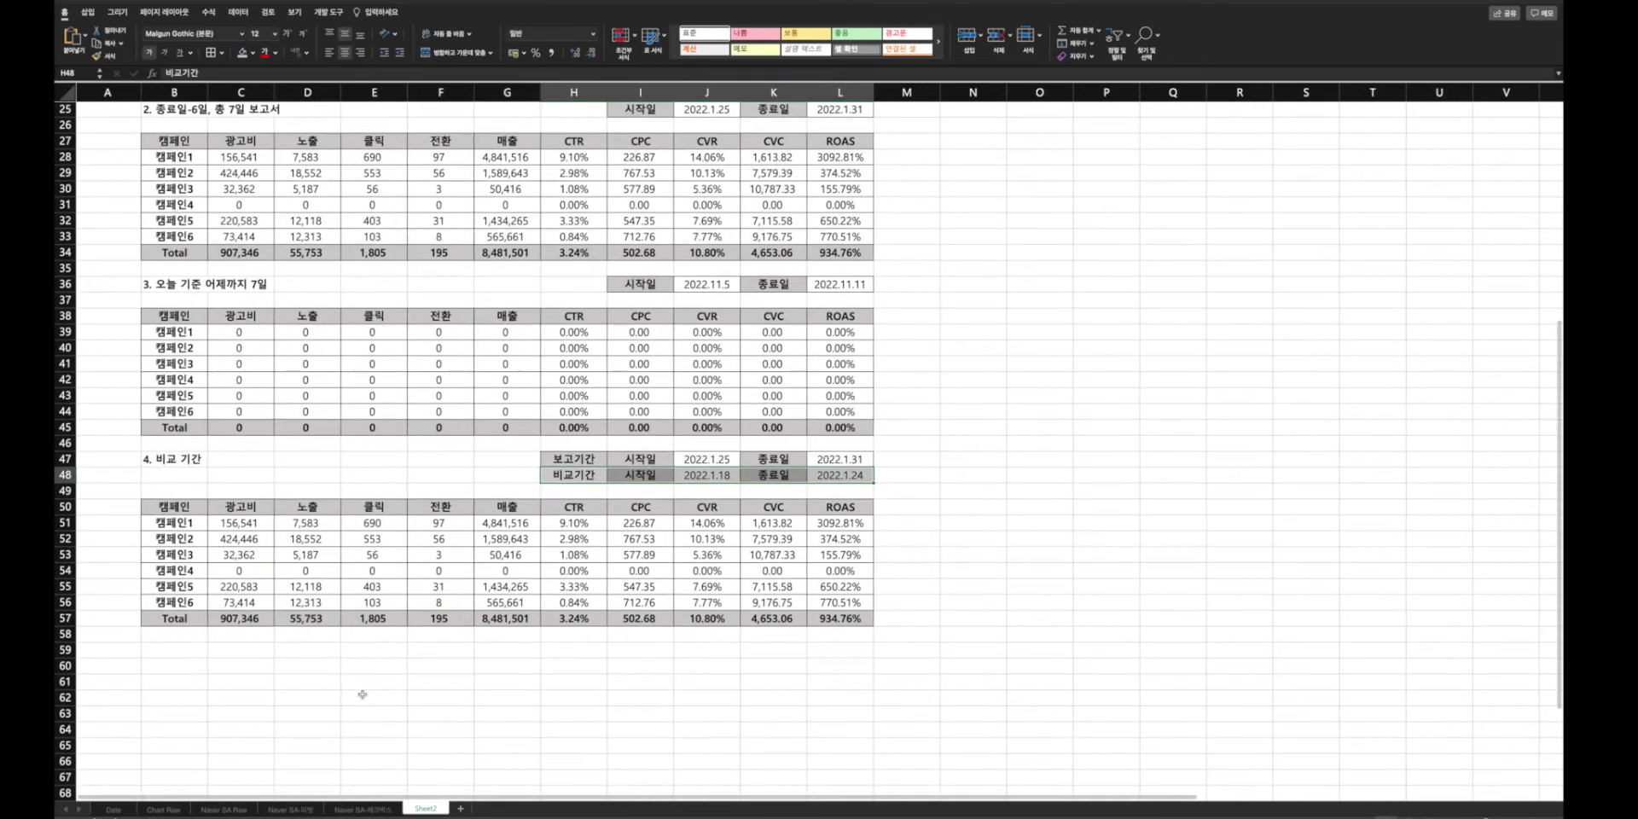
pyautogui.scroll(1, 362, 694)
pyautogui.click(167, 658)
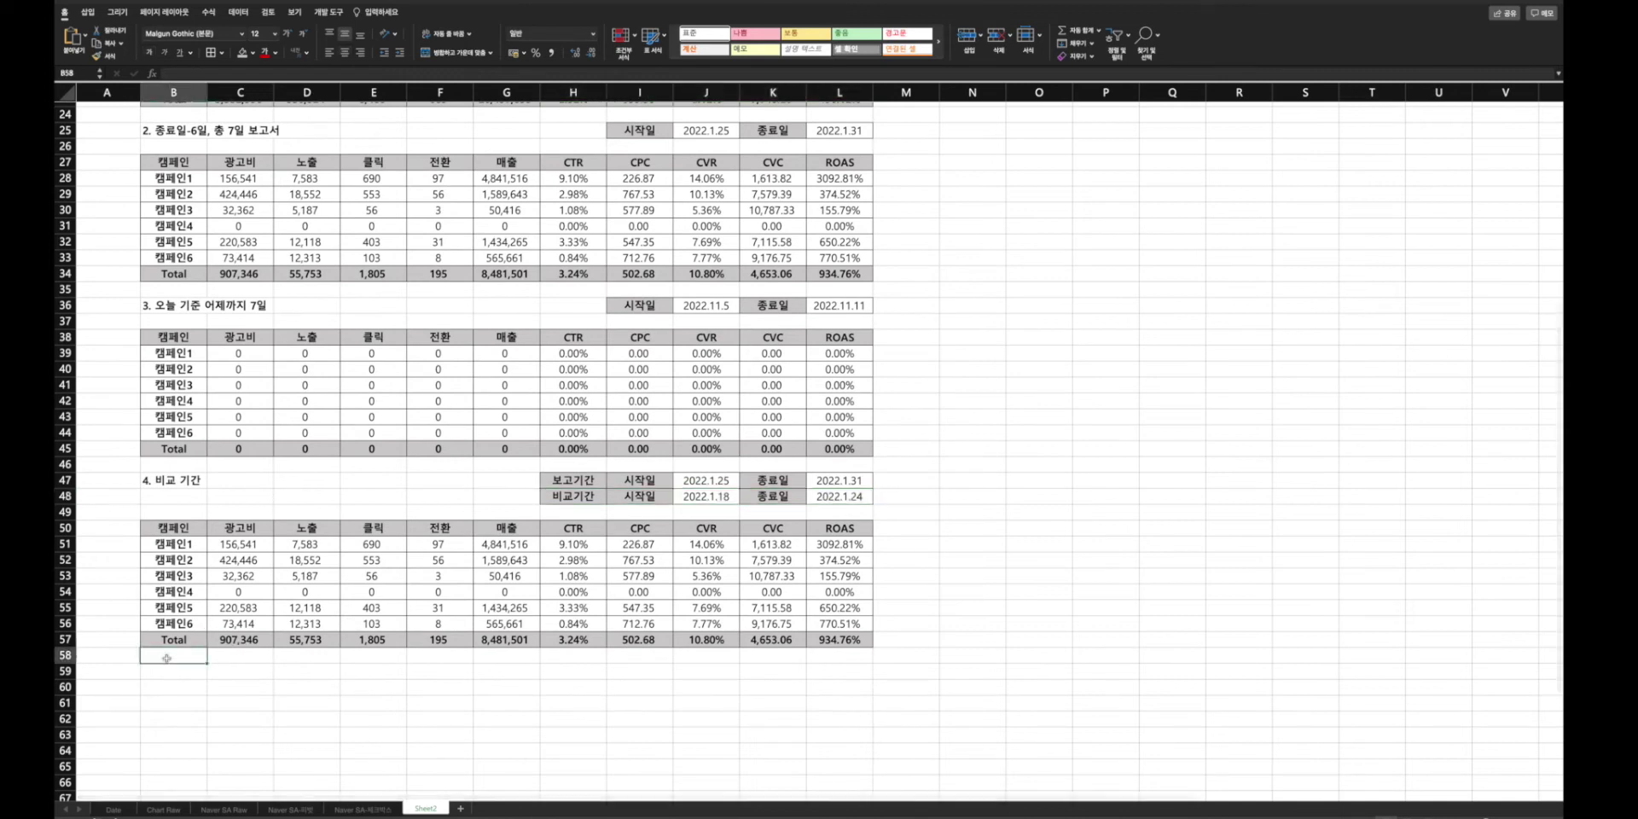
pyautogui.moveTo(168, 657); pyautogui.dragTo(832, 650)
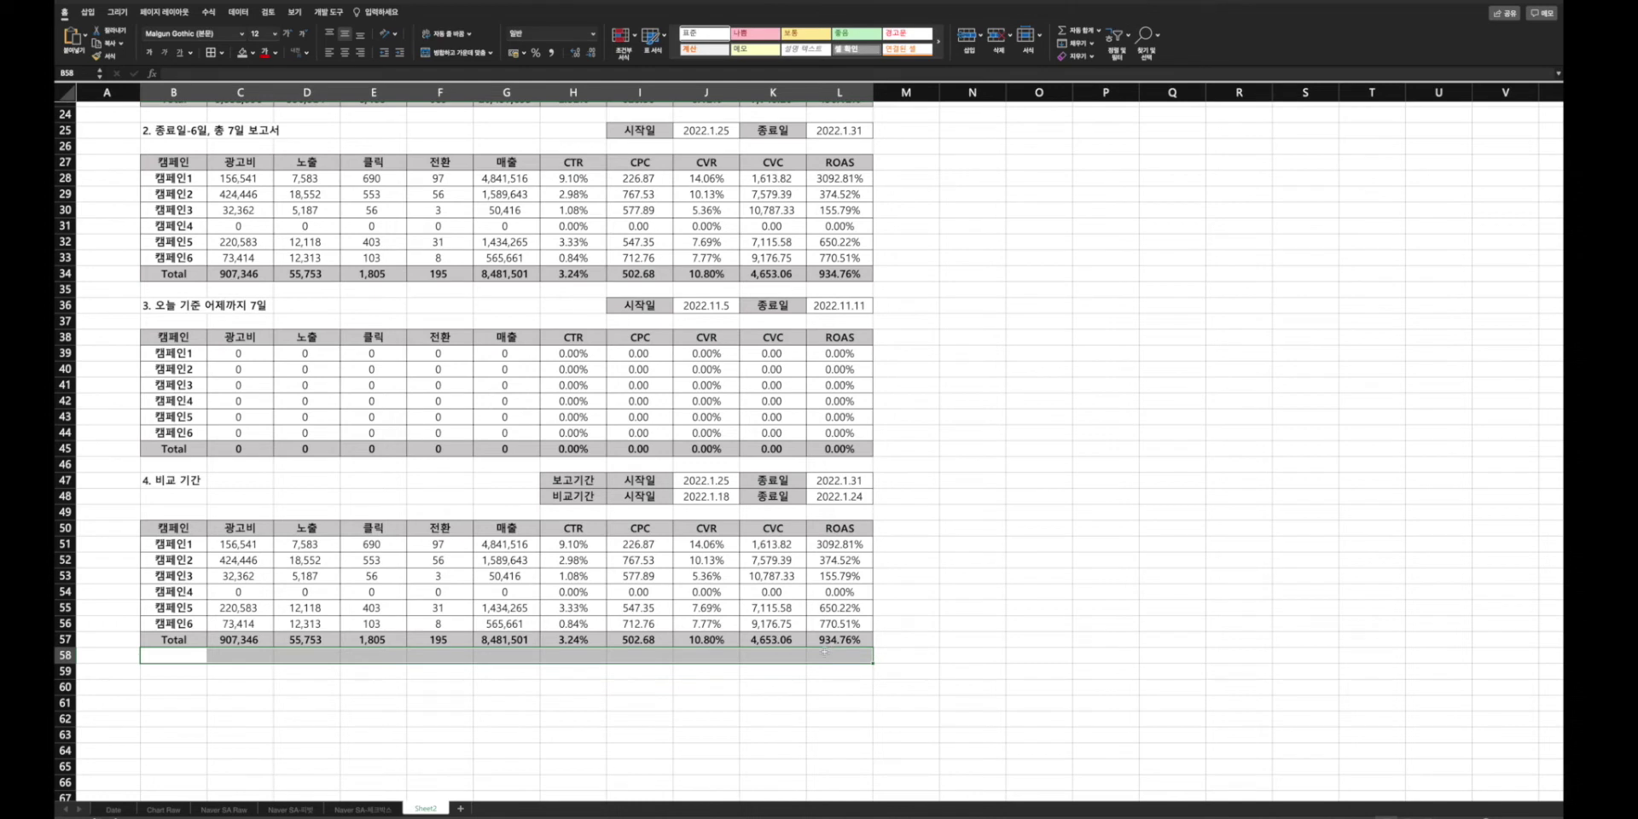
pyautogui.click(181, 658)
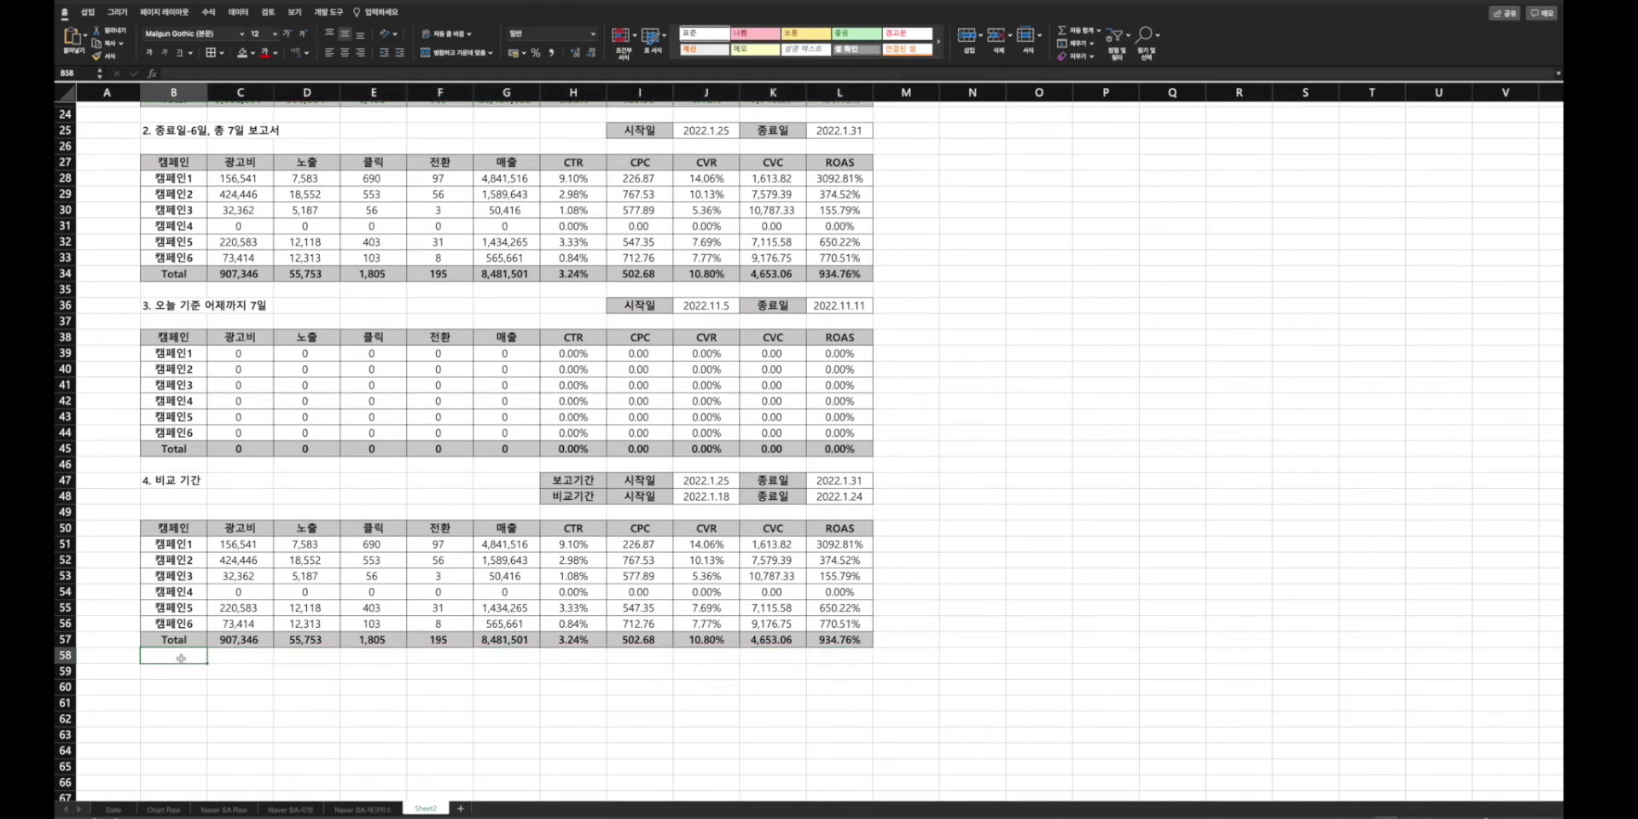
pyautogui.moveTo(180, 657); pyautogui.dragTo(823, 654)
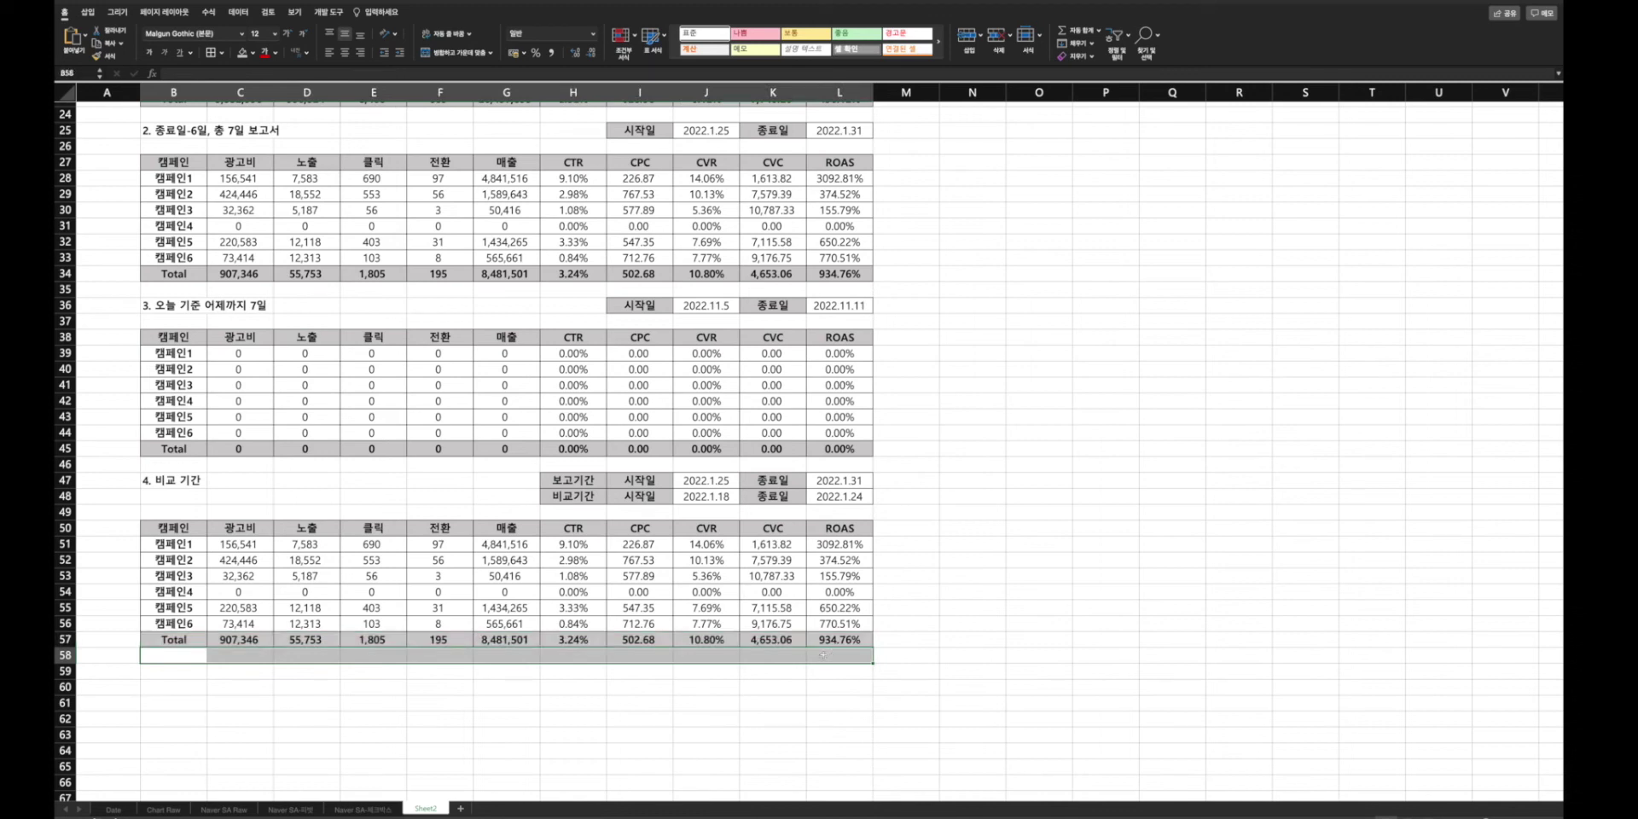
pyautogui.click(697, 497)
pyautogui.click(858, 499)
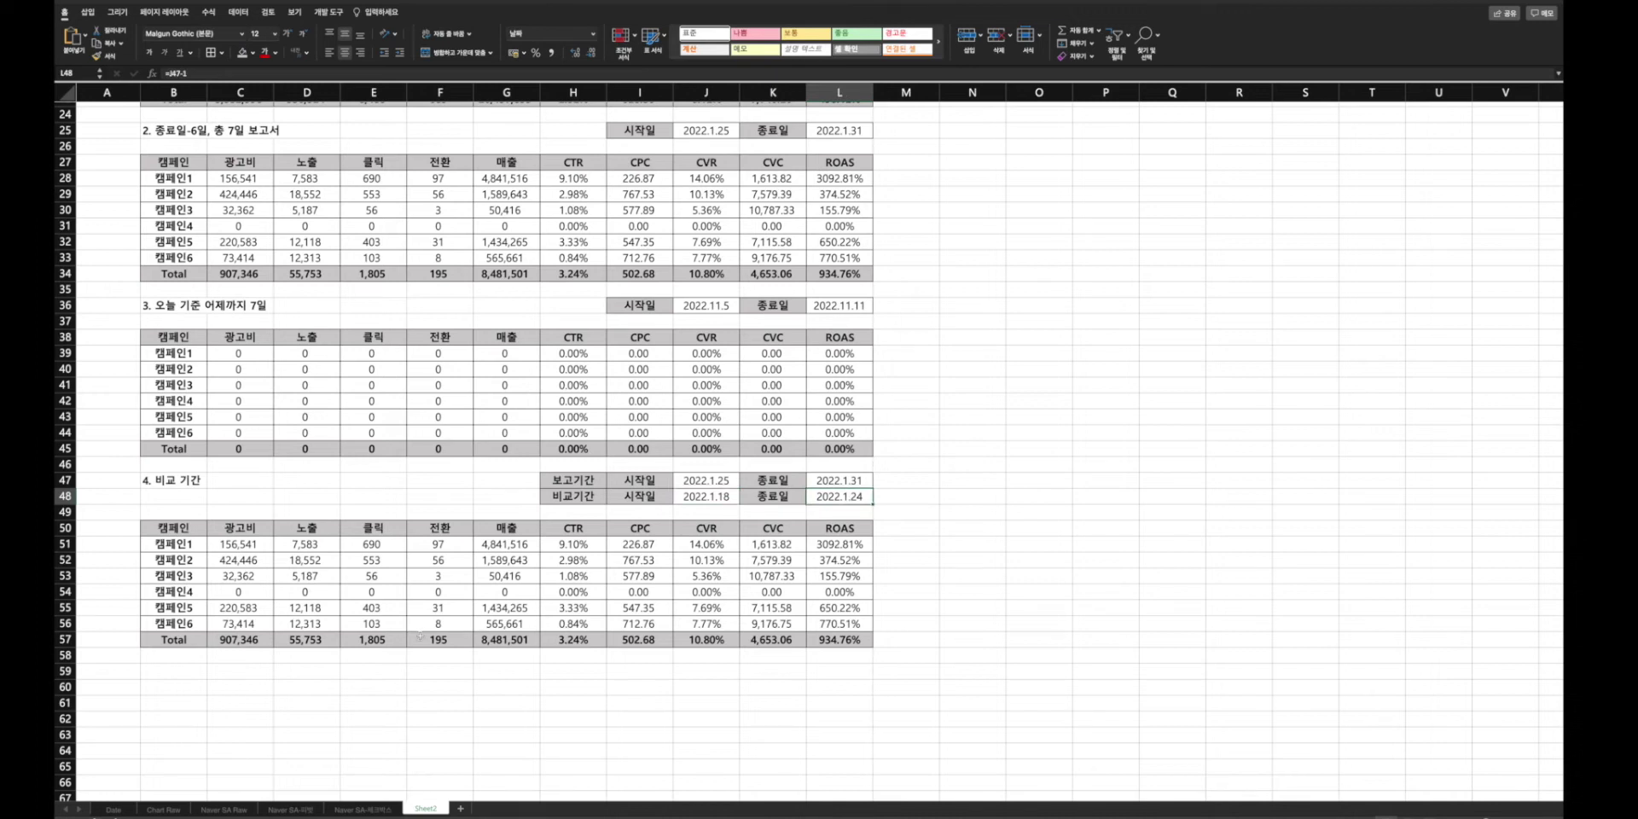
# - Duplicate the fourth report's Total row B57:L57 into row 58
pyautogui.moveTo(173, 544); pyautogui.dragTo(844, 639)
pyautogui.hotkey('ctrl', 'c')
pyautogui.click(183, 655)
pyautogui.hotkey('ctrl', 'v')
# - Label B58 as 이전 기간 Total and turn on shrink to fit (줄여 맞추기) for that cell
pyautogui.click(183, 655)
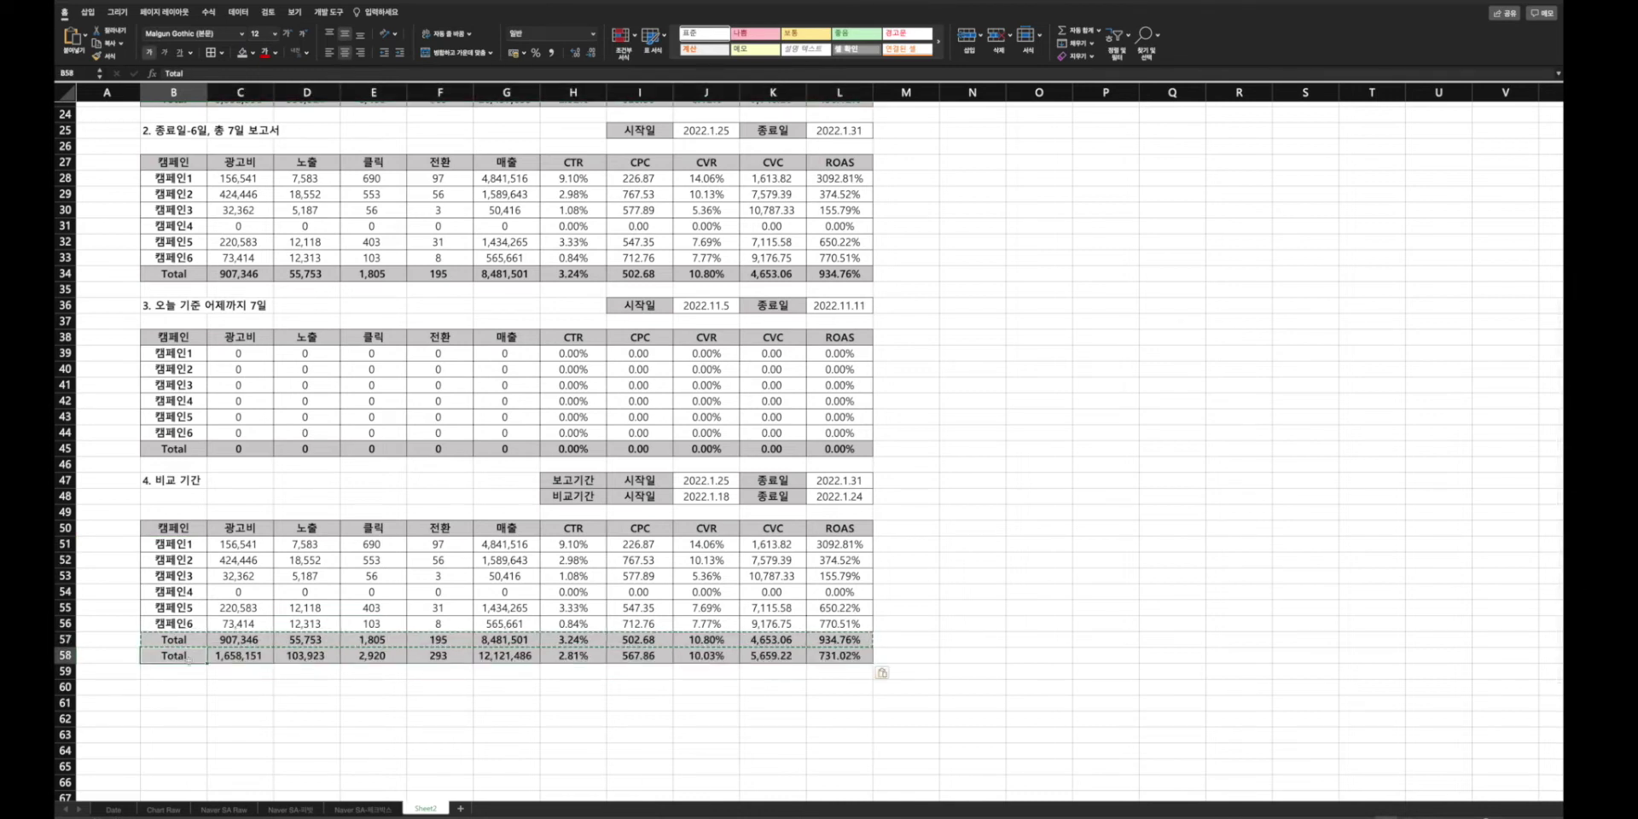
pyautogui.write('이전 ㄱ기간 Total')
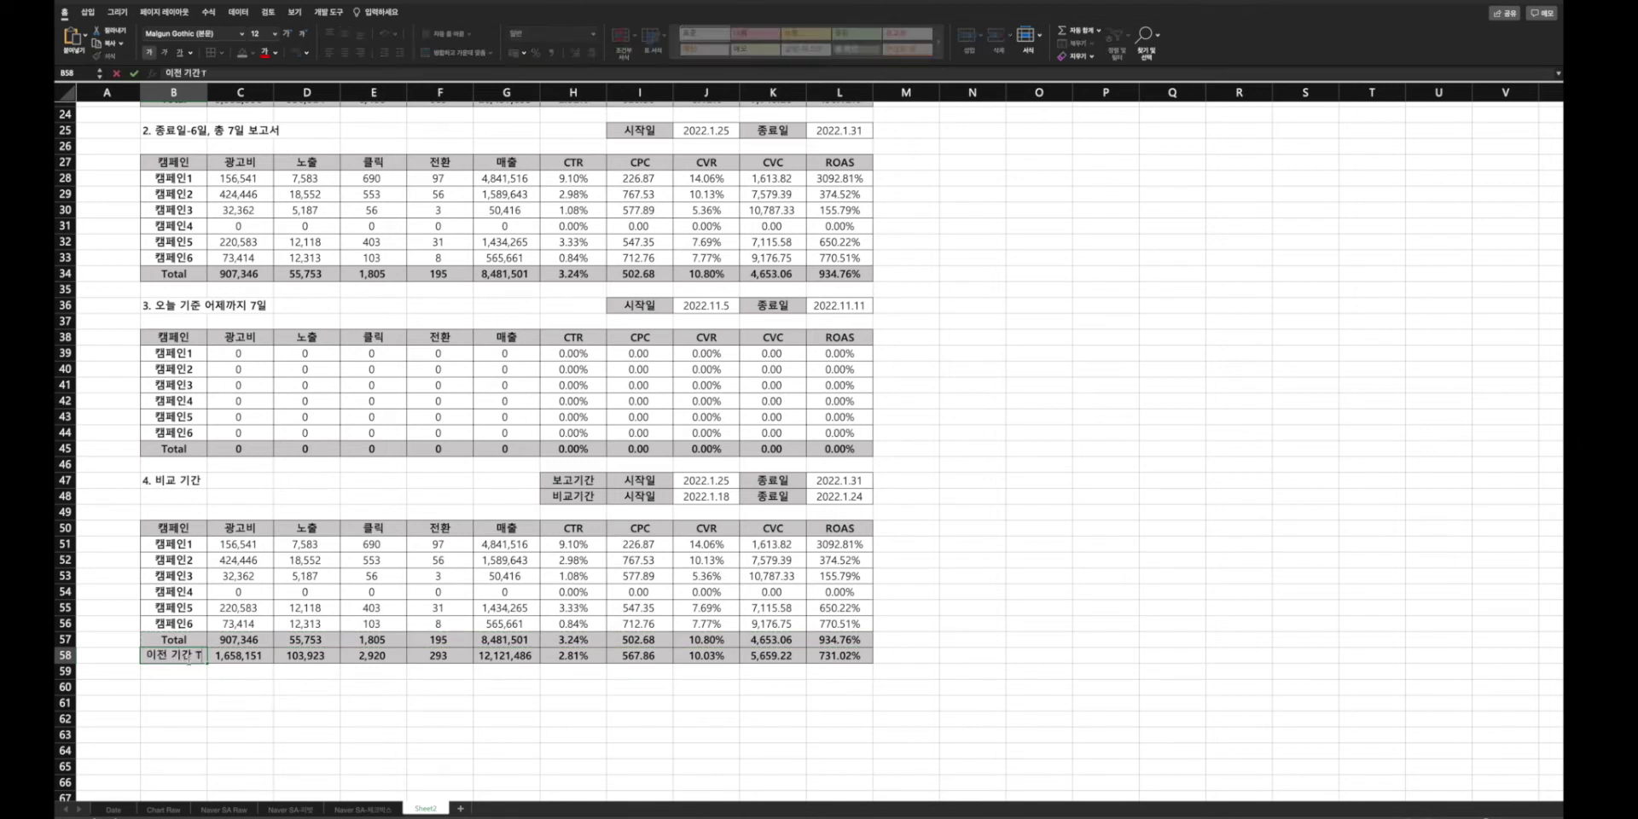
pyautogui.press('Return')
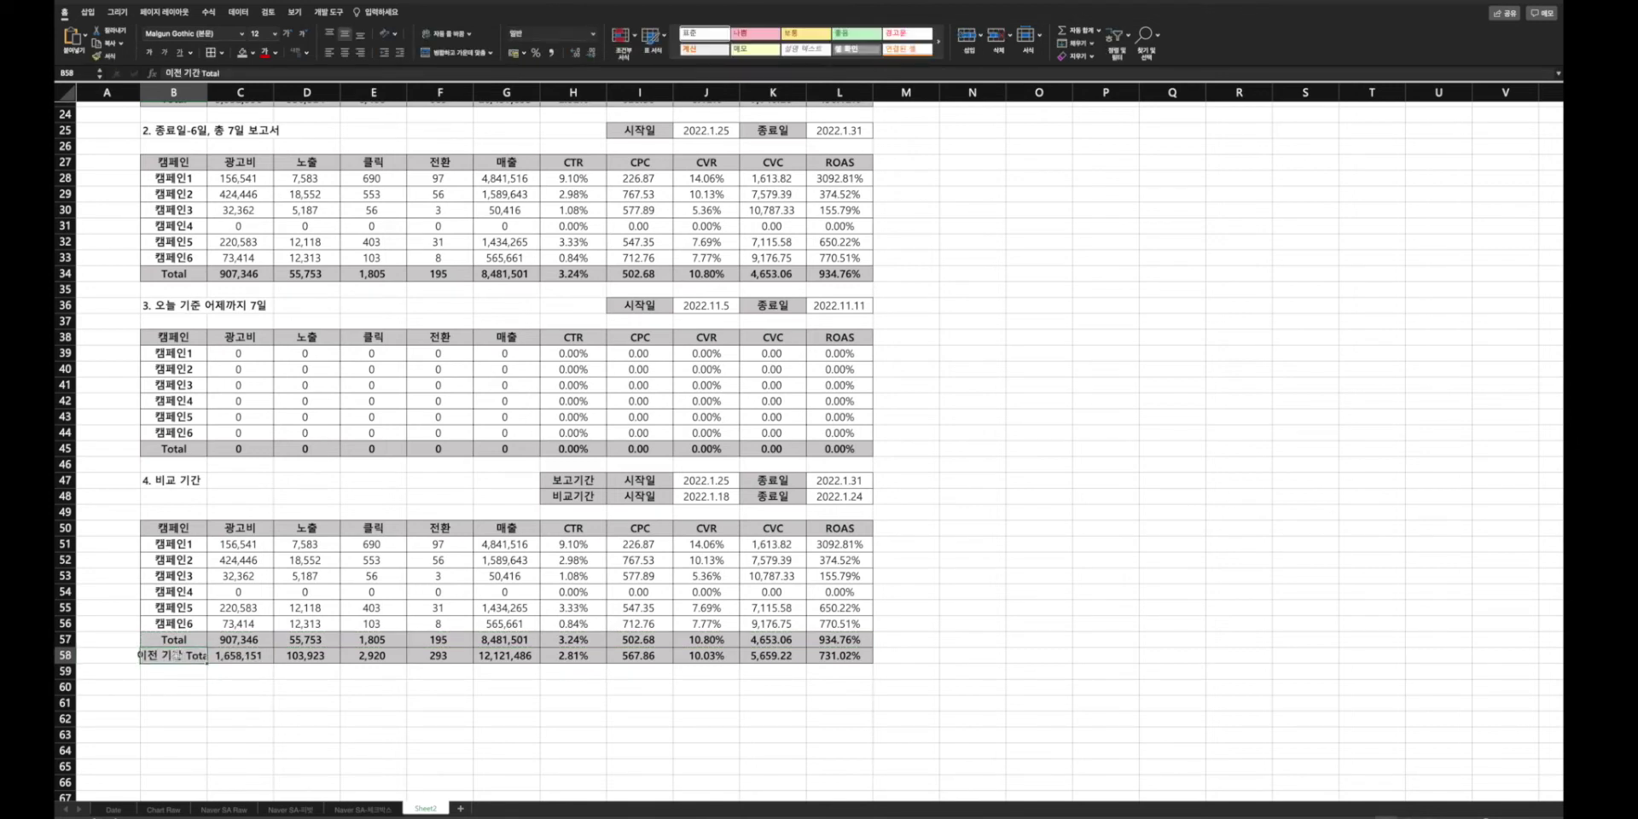
pyautogui.rightClick(181, 656)
pyautogui.click(205, 687)
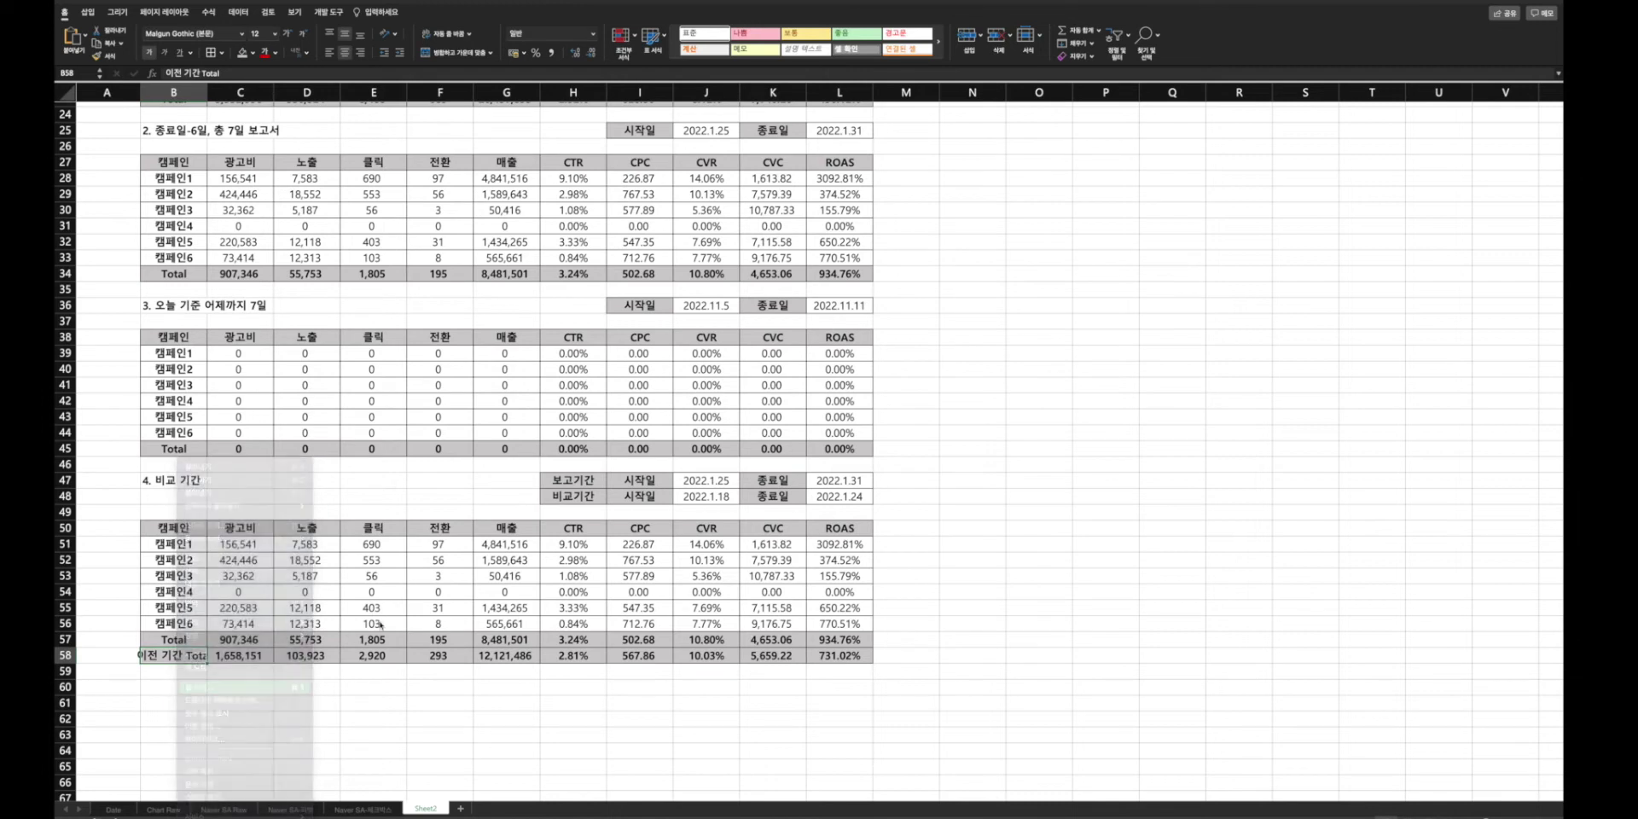
pyautogui.click(365, 457)
pyautogui.click(259, 672)
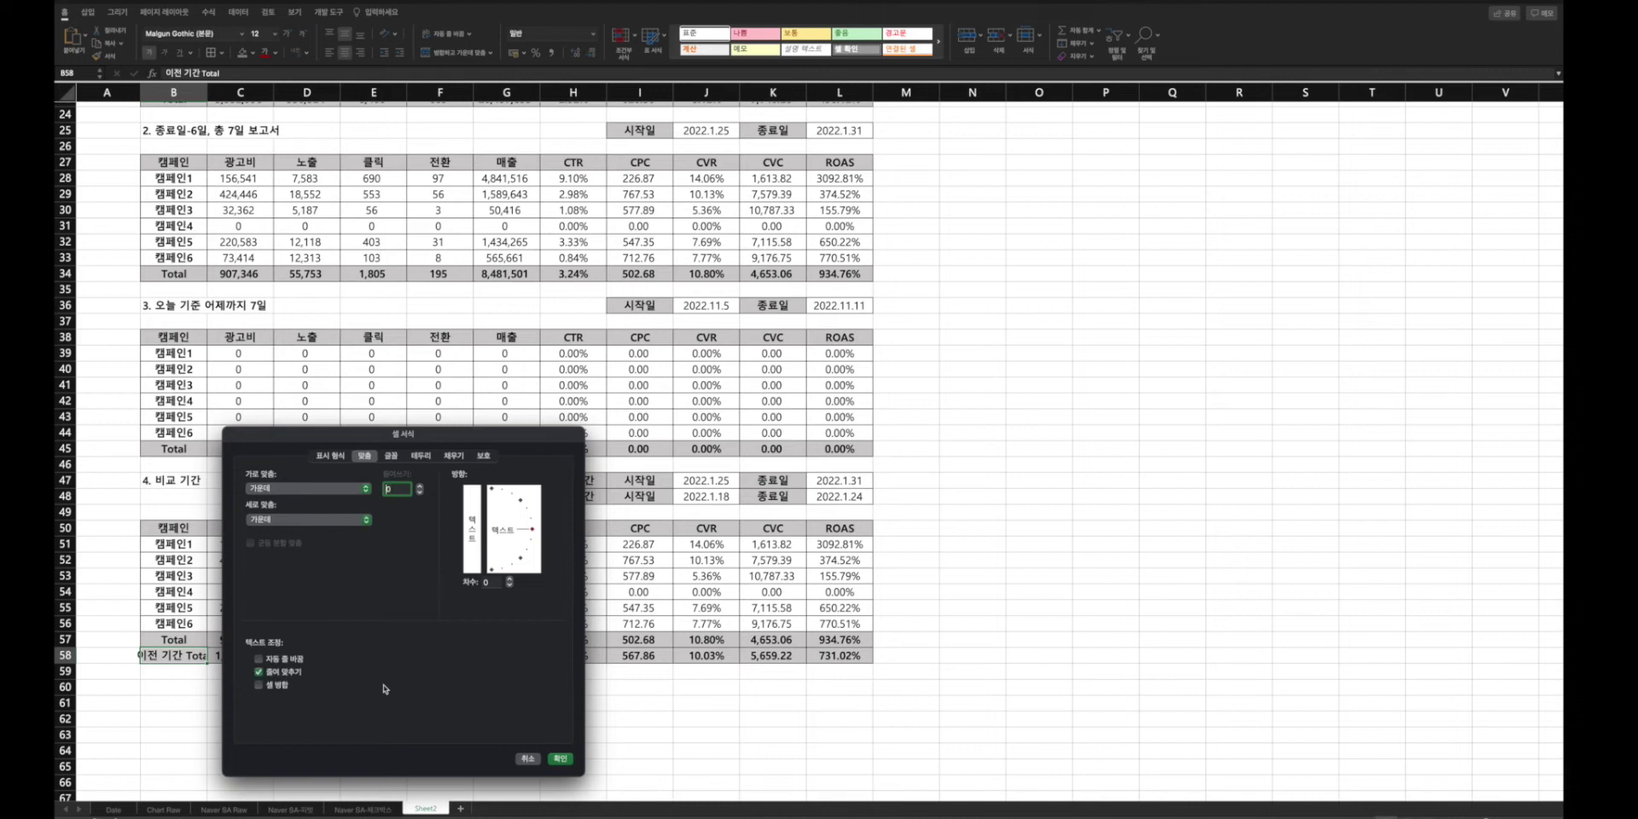
pyautogui.click(560, 758)
pyautogui.click(367, 733)
# - Clear C58:G58 in the 이전 기간 Total row and copy the SUMIFS formula of C51 into C58
pyautogui.moveTo(238, 655); pyautogui.dragTo(494, 655)
pyautogui.press('Delete')
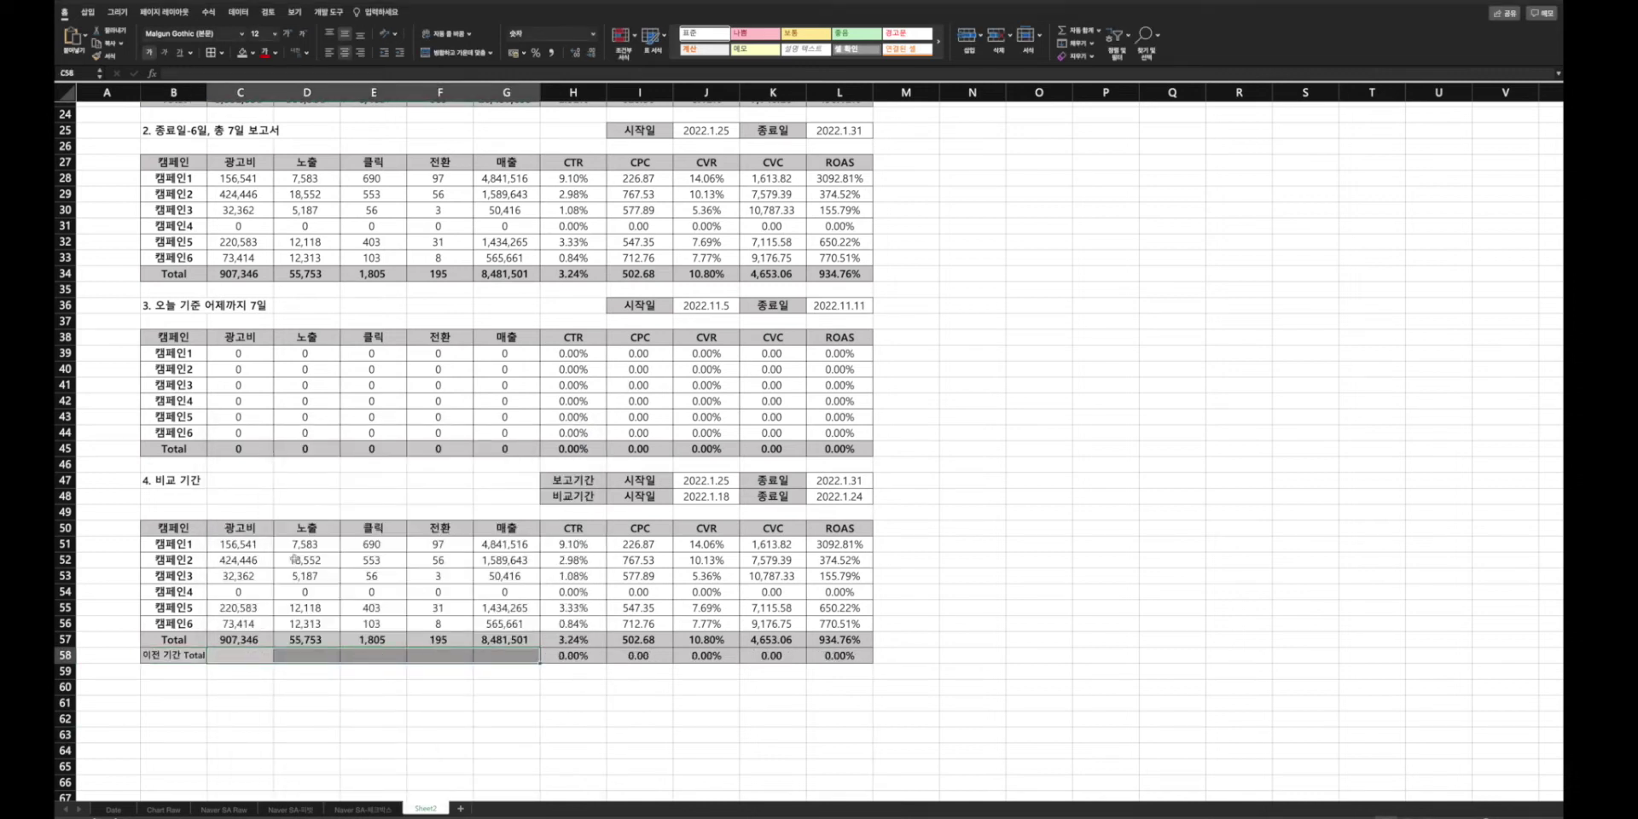
pyautogui.click(244, 550)
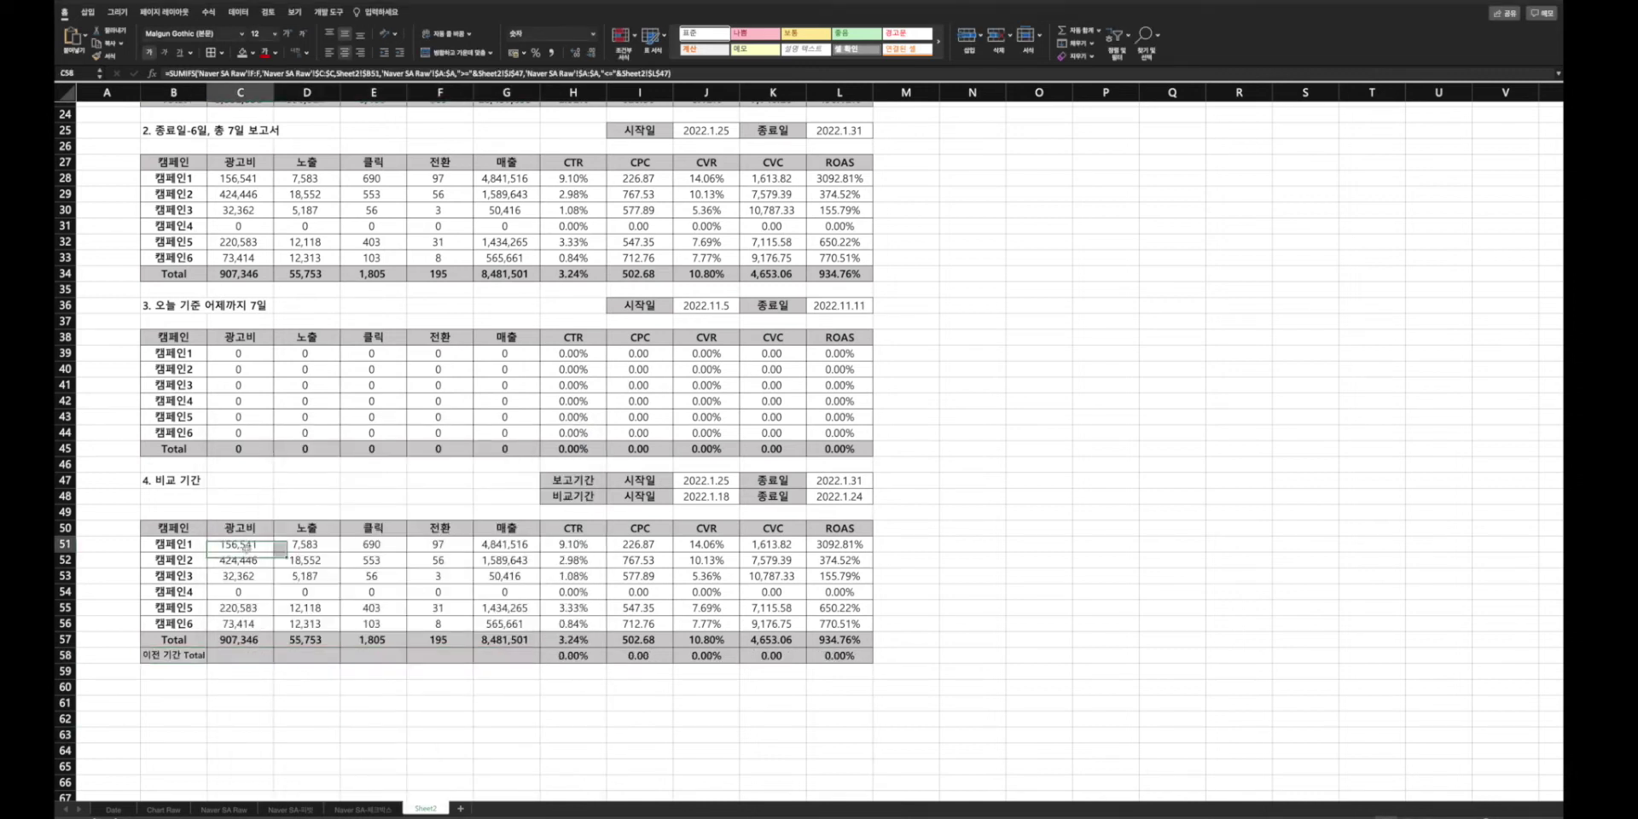
pyautogui.click(682, 74)
pyautogui.press('Escape')
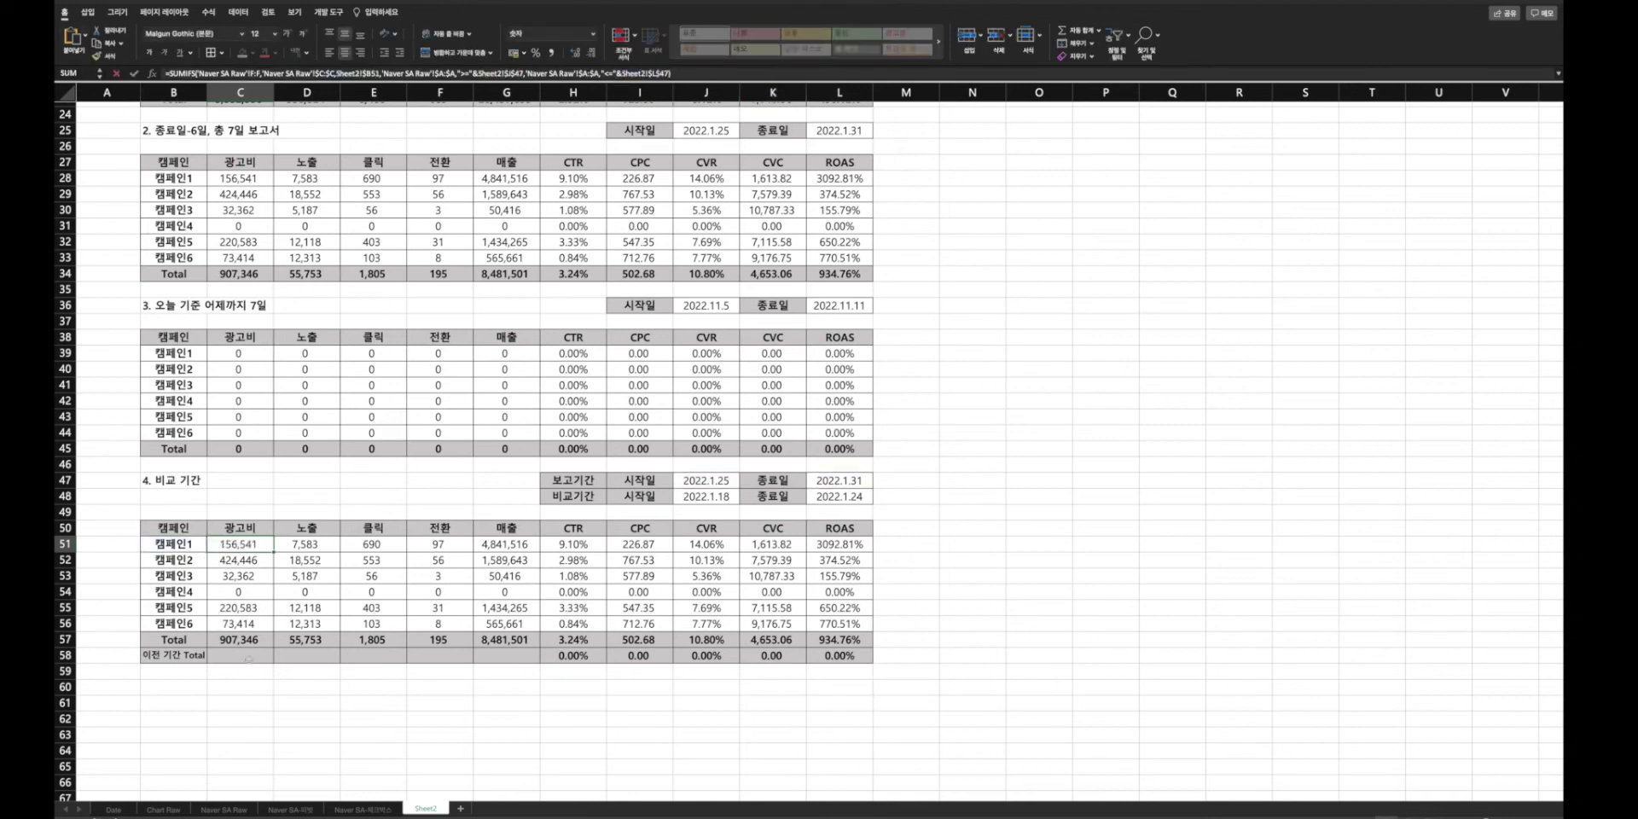
pyautogui.click(261, 657)
pyautogui.hotkey('ctrl', 'v')
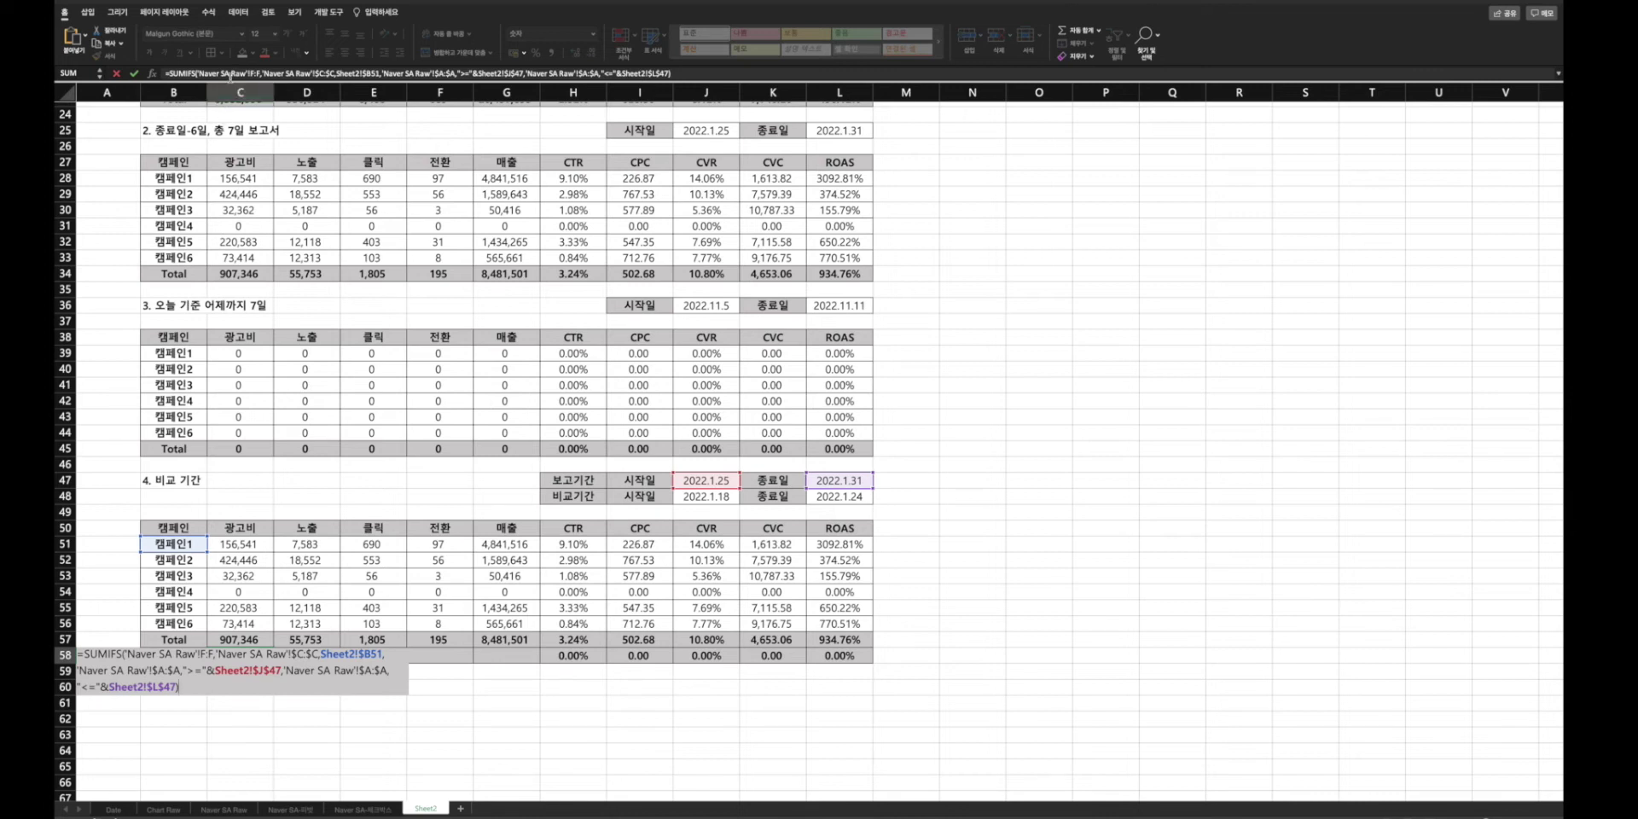
# - Remove the campaign criteria range 'Naver SA Raw'!$C:$C and its criterion Sheet2!$B51 from the SUMIFS formula in C58
pyautogui.moveTo(337, 74); pyautogui.dragTo(380, 74)
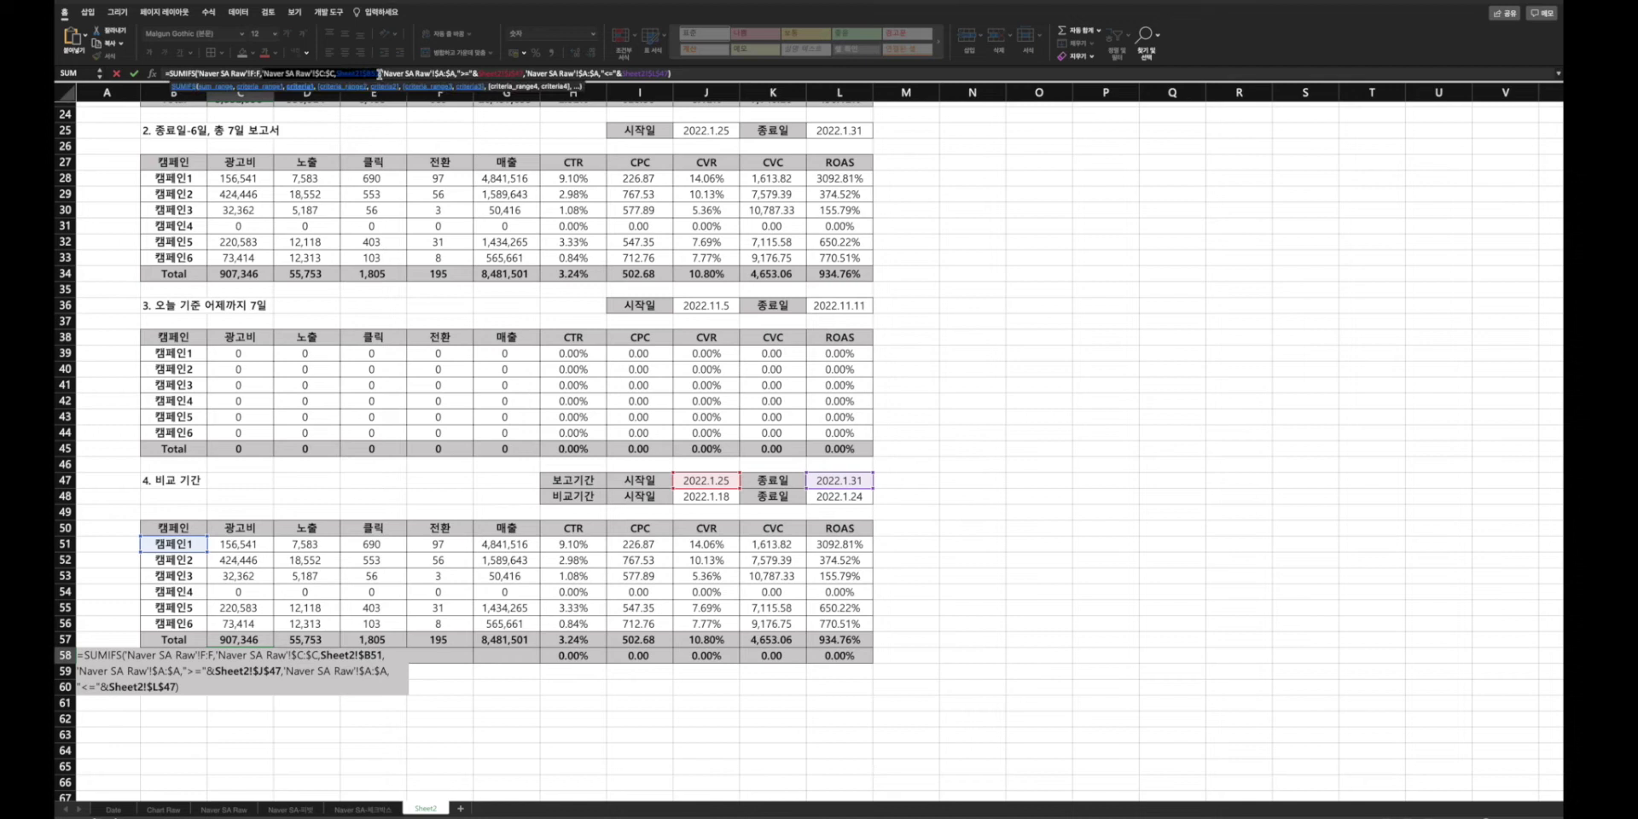
pyautogui.press('BackSpace')
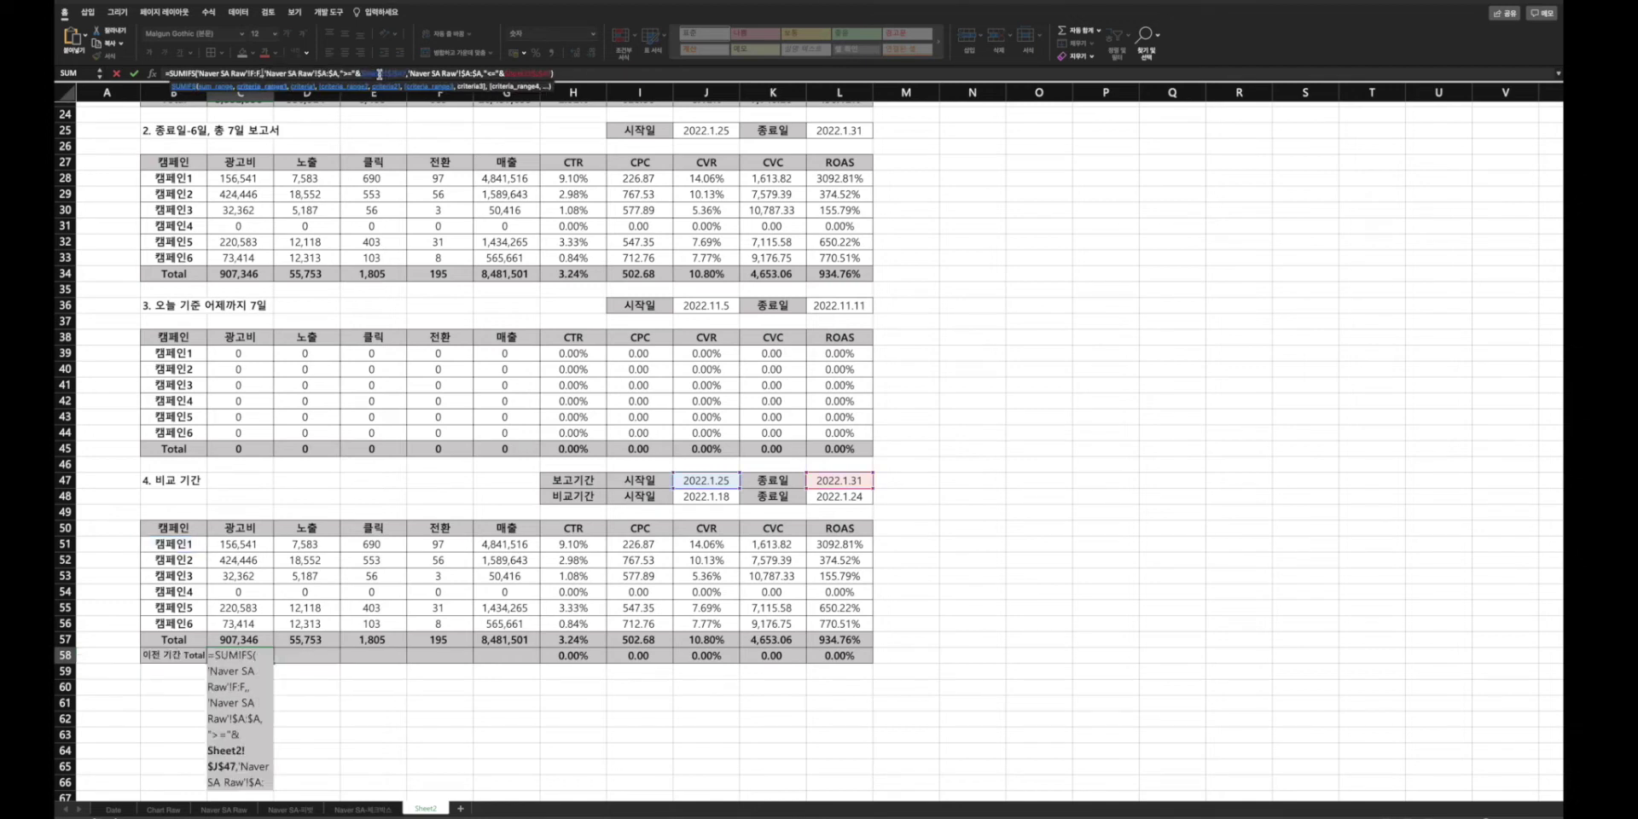
pyautogui.click(404, 74)
pyautogui.write(',')
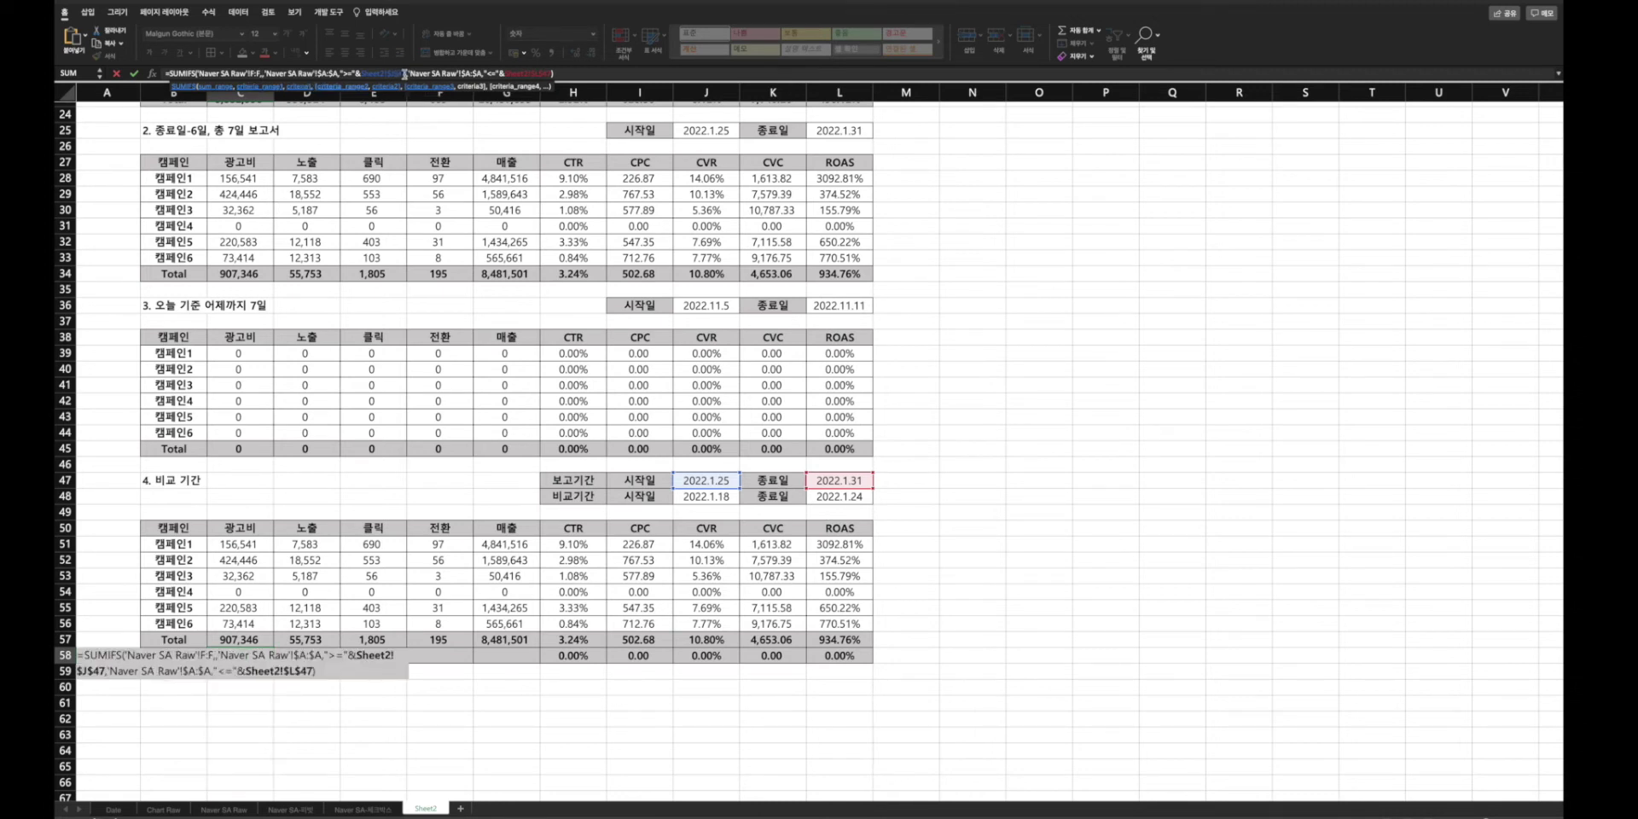
# - Change the date references in the C58 formula to the 비교기간 cells $J$48 and $L$48
pyautogui.press('BackSpace')
pyautogui.write('8')
pyautogui.click(548, 74)
pyautogui.press('BackSpace')
pyautogui.write('8')
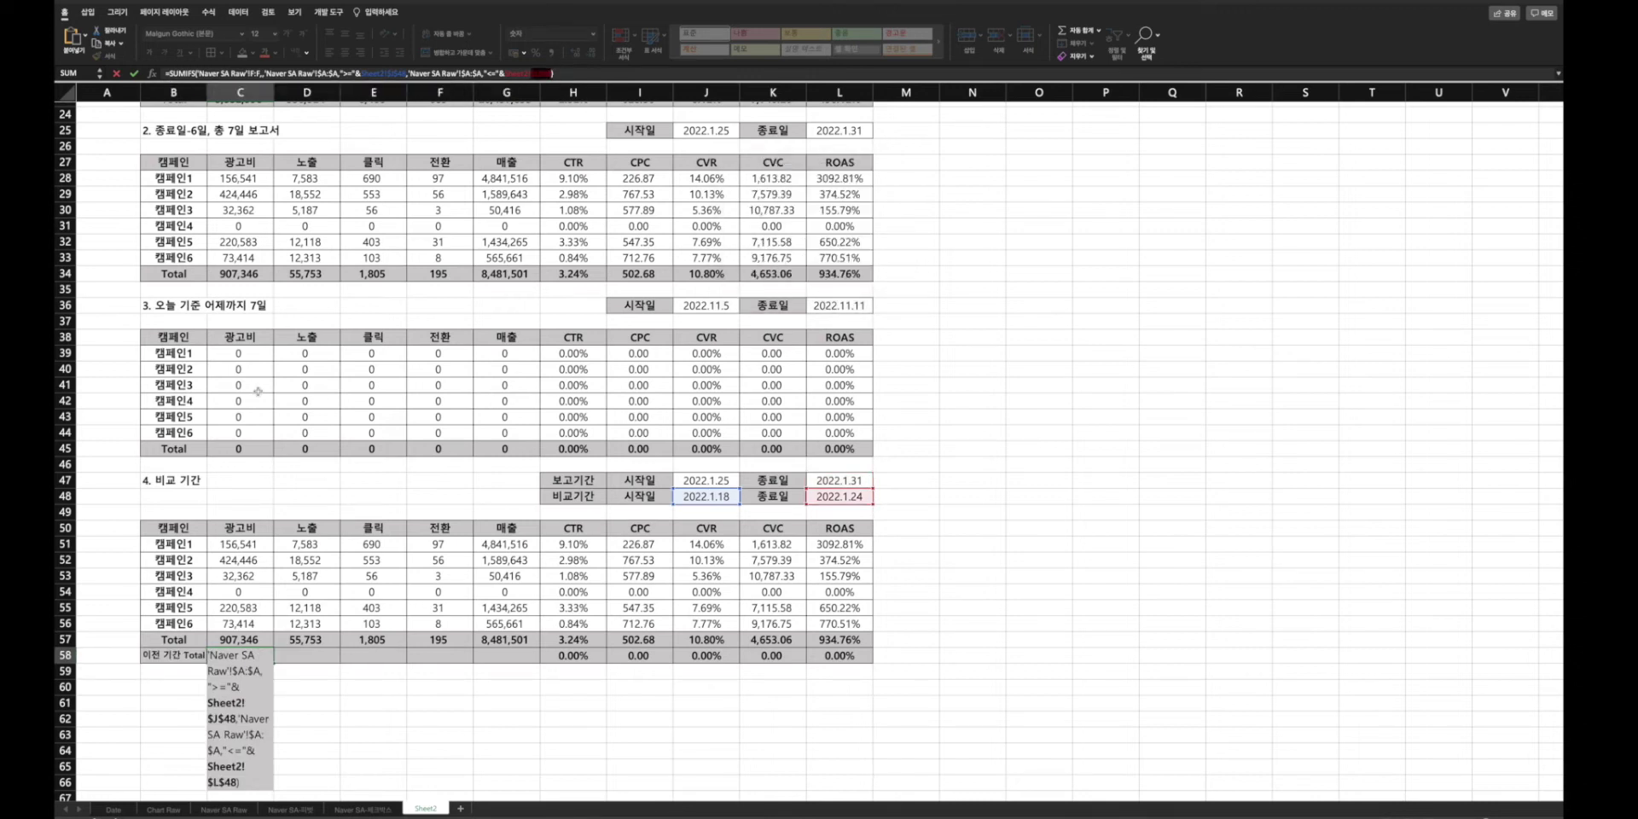
# - Remove the extra comma after F:F in the C58 formula and fill the formula across to G58
pyautogui.click(260, 74)
pyautogui.press('BackSpace')
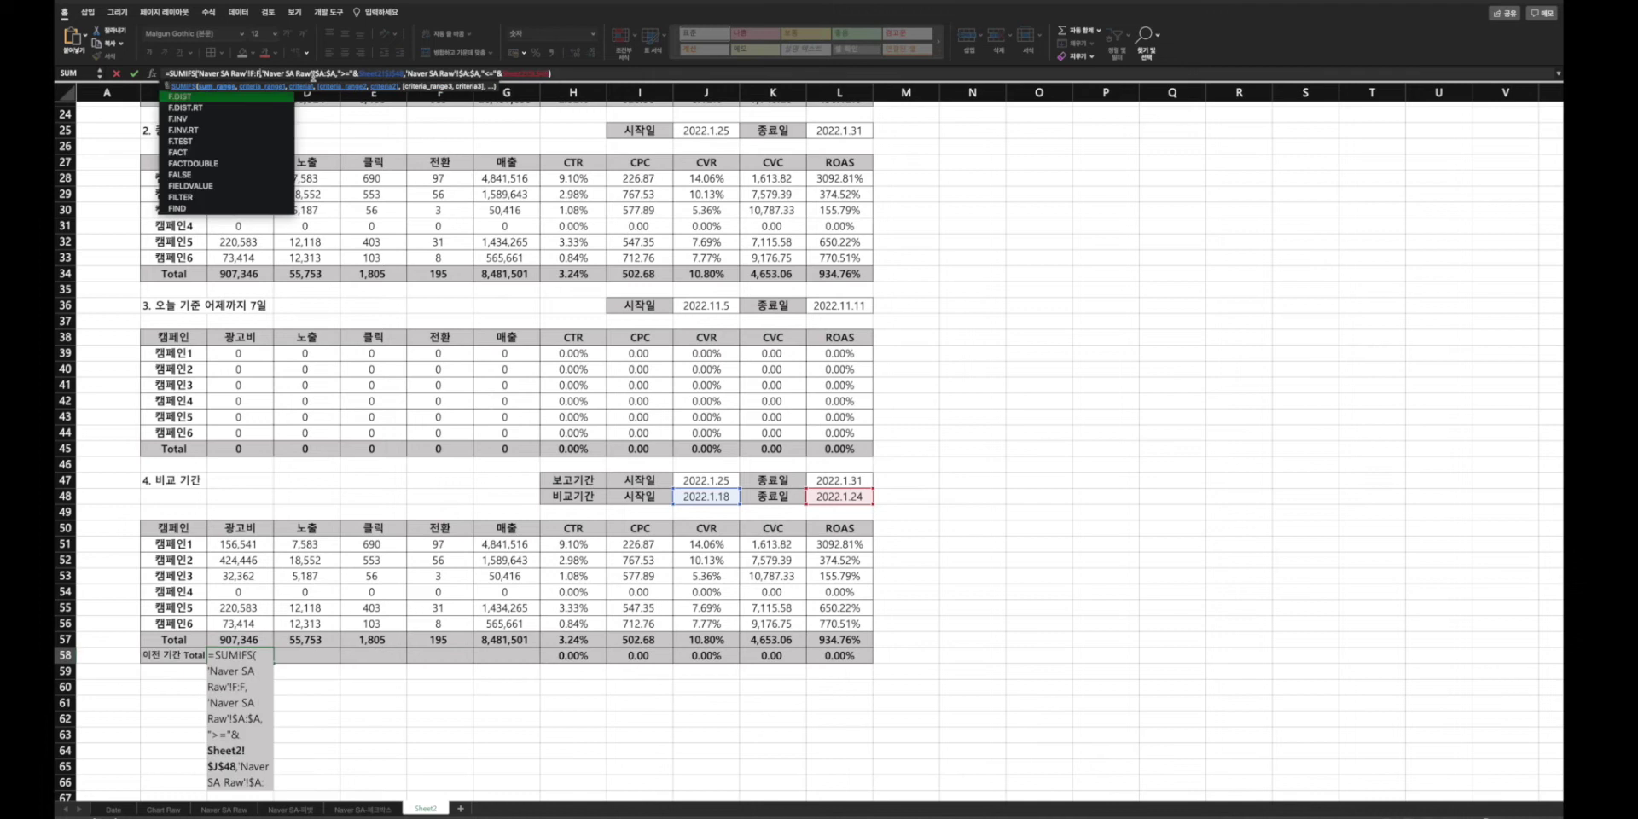
pyautogui.press('Return')
pyautogui.click(246, 655)
pyautogui.doubleClick(246, 655)
pyautogui.press('Escape')
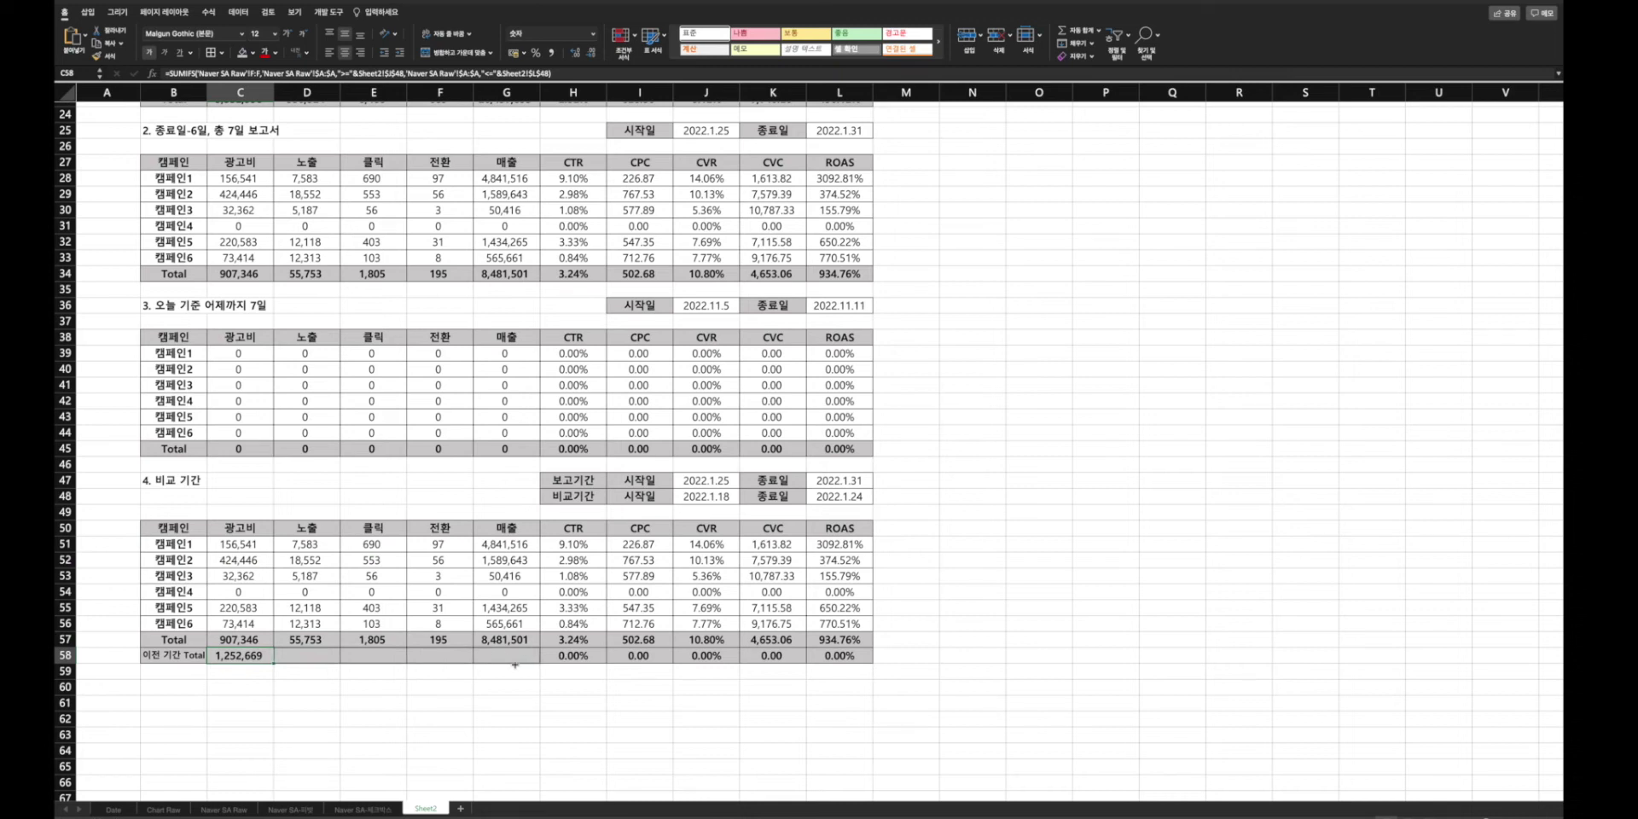
pyautogui.moveTo(274, 663); pyautogui.dragTo(514, 664)
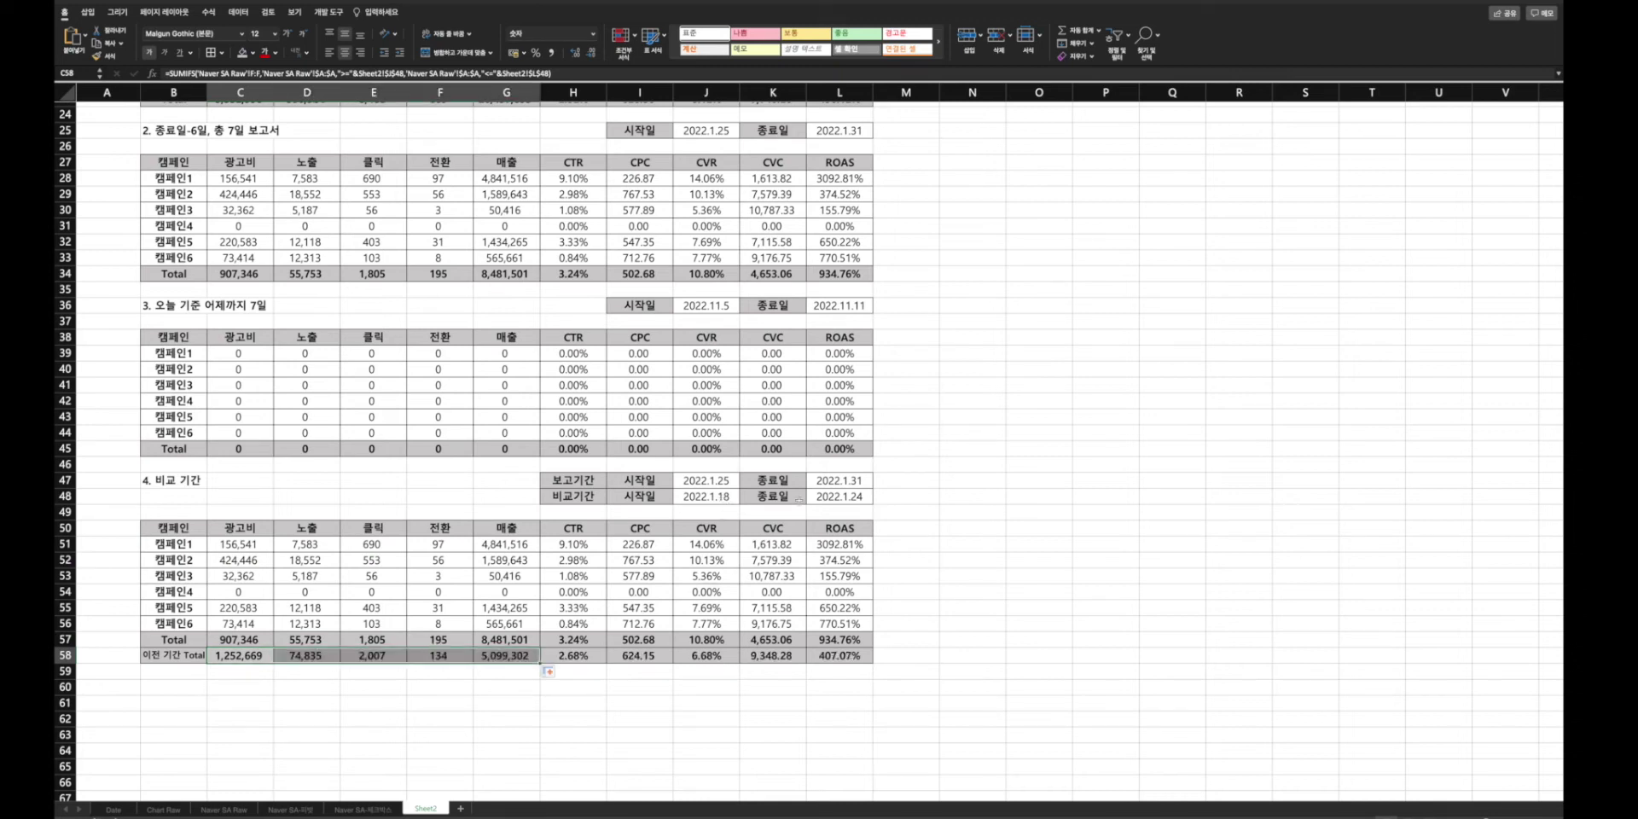
# - Set the 보고기간 종료일 in L47 to 2022/1/24 and check the totals in rows 57 and 58
pyautogui.click(835, 483)
pyautogui.write('2022')
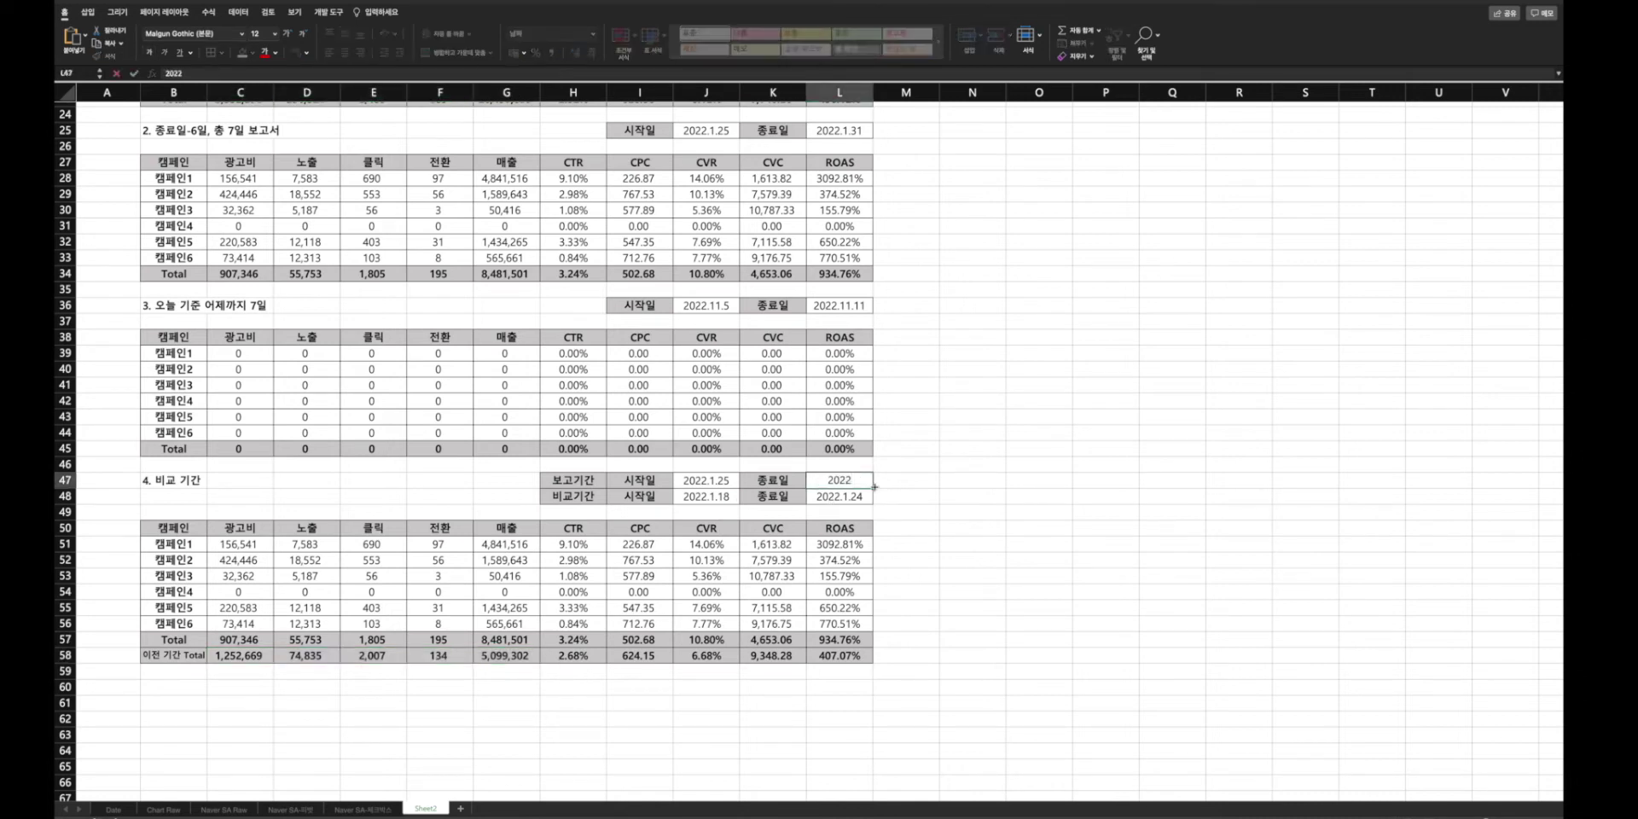
pyautogui.write('/1/24')
pyautogui.press('Return')
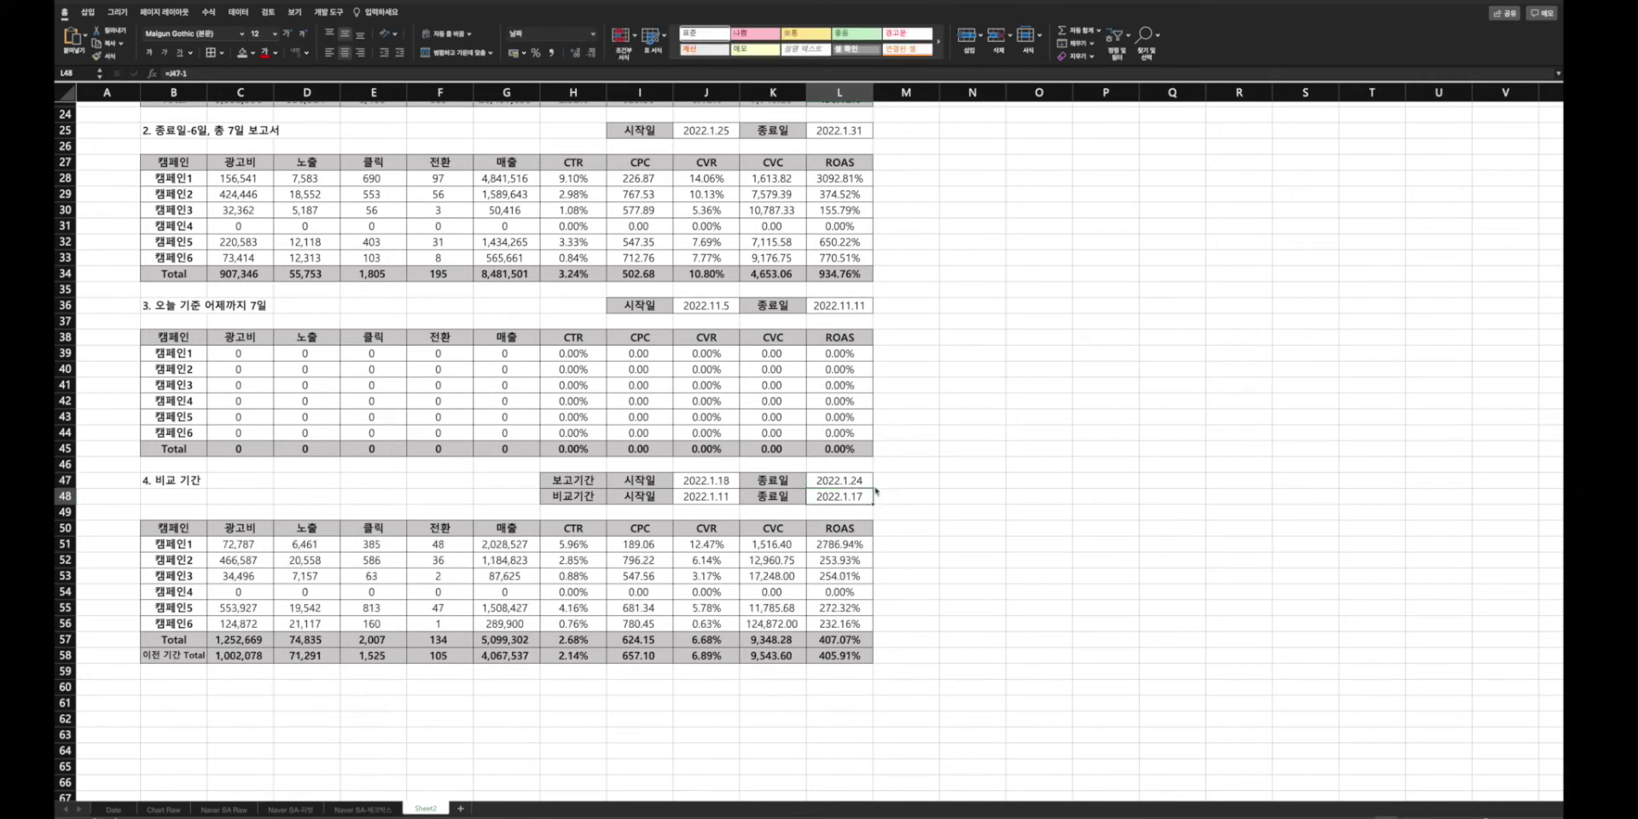
pyautogui.moveTo(227, 639); pyautogui.dragTo(384, 640)
pyautogui.click(608, 676)
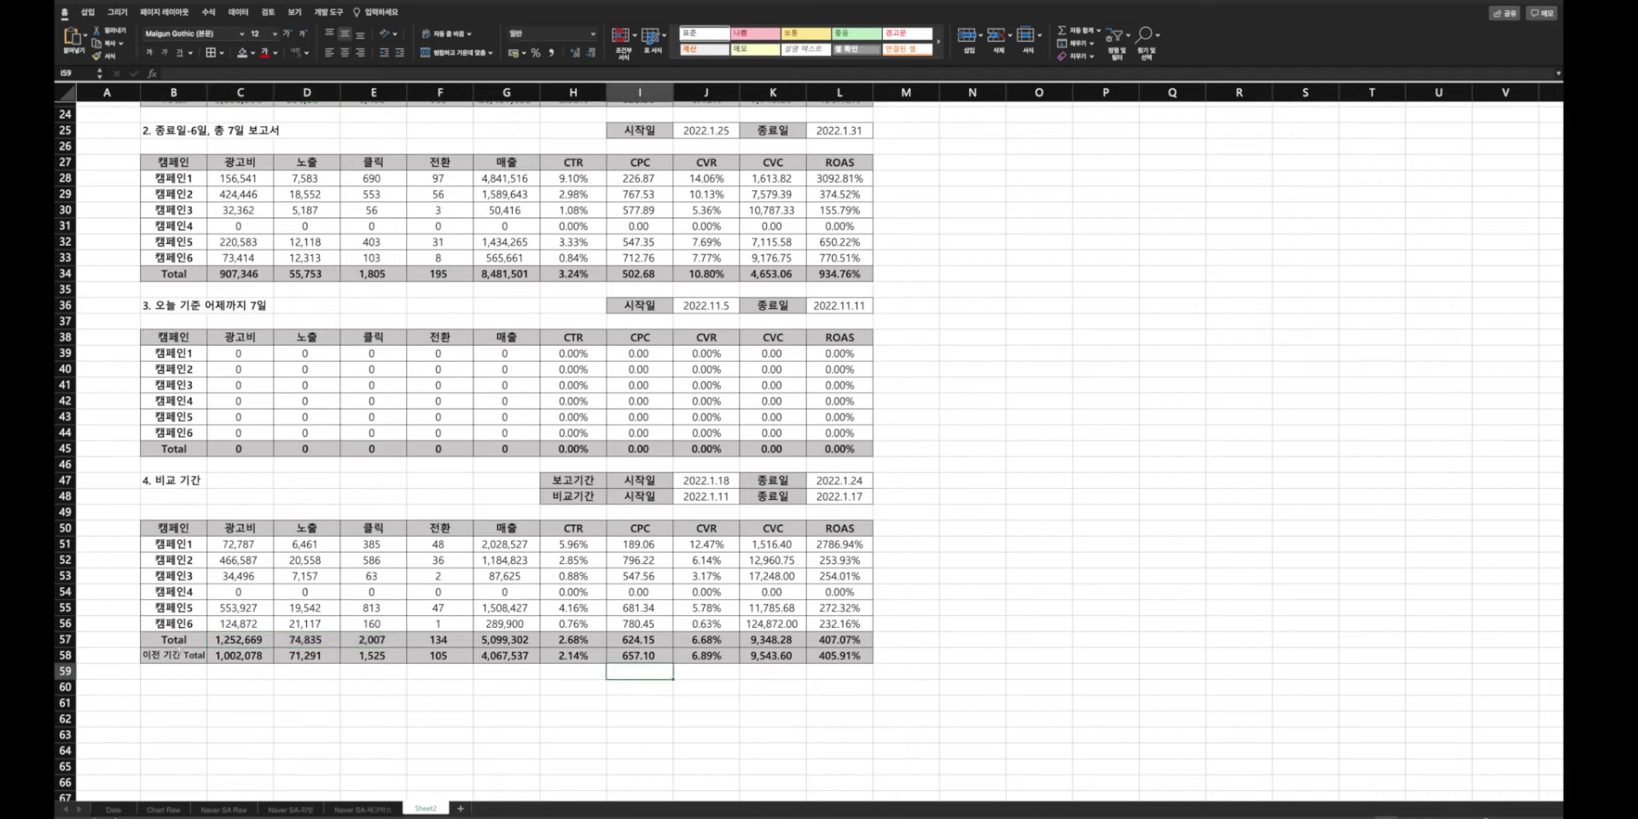
# - Copy the fourth report's header and 캠페인1 rows B50:L51 to B60:L61
pyautogui.click(240, 546)
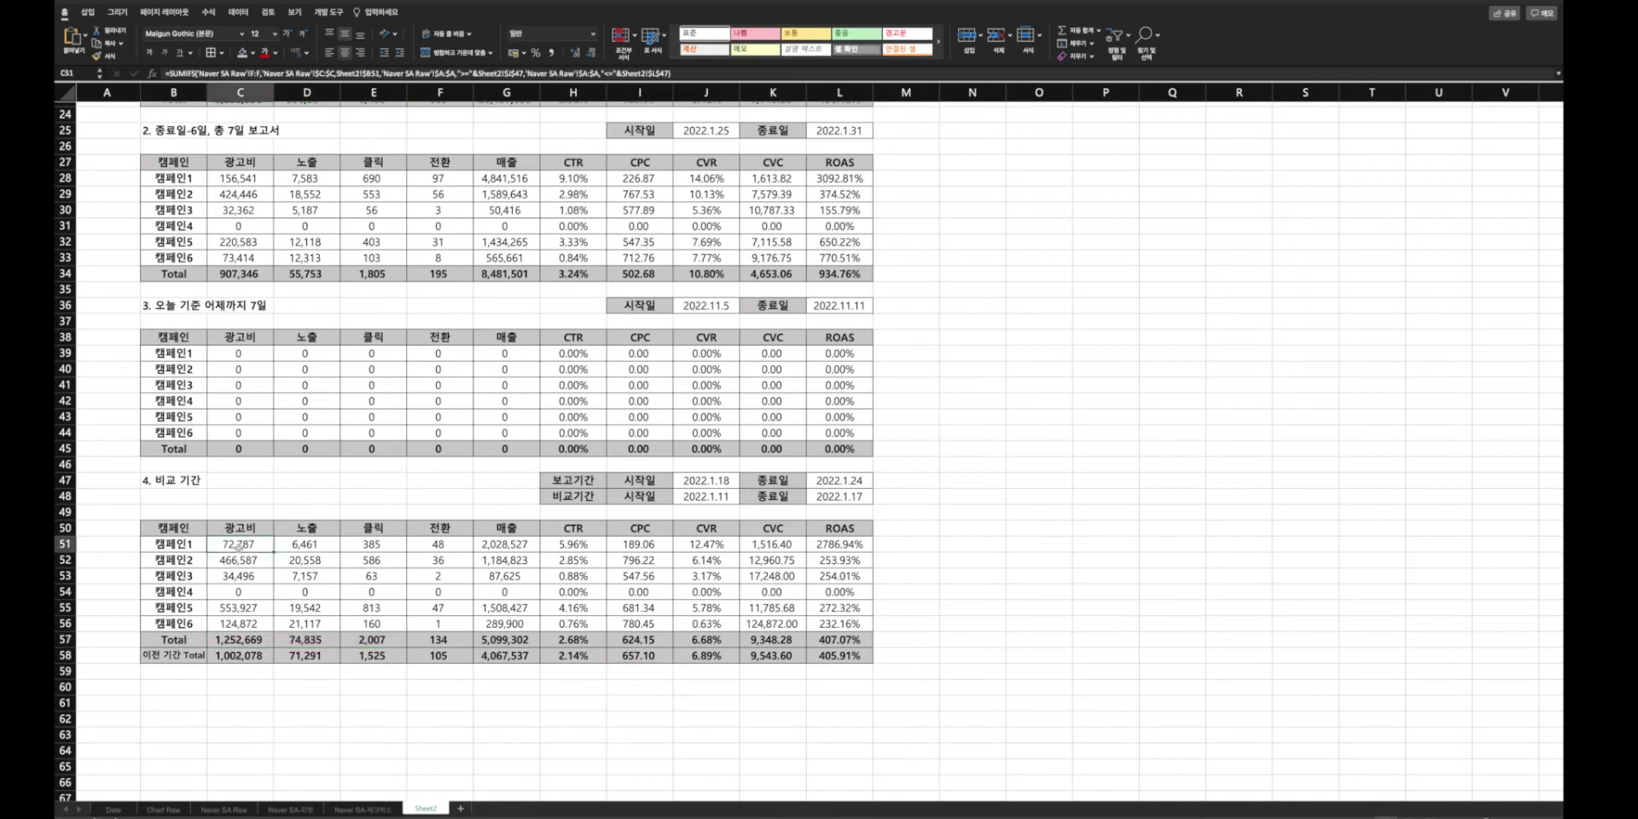
pyautogui.scroll(-1, 241, 549)
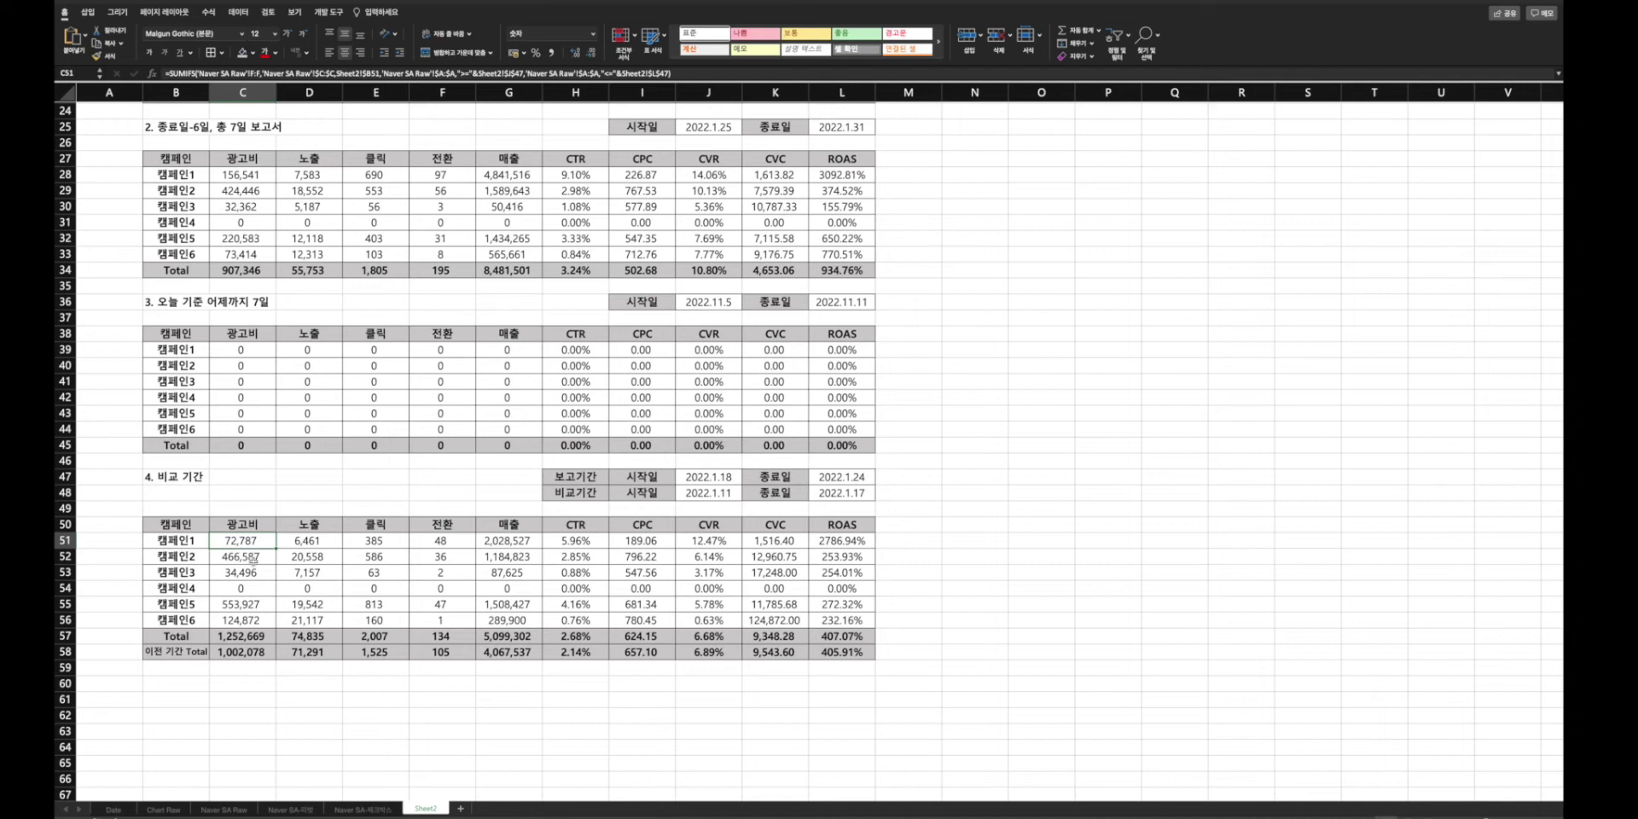
pyautogui.moveTo(167, 524); pyautogui.dragTo(847, 540)
pyautogui.hotkey('ctrl', 'c')
pyautogui.click(178, 682)
pyautogui.hotkey('ctrl', 'v')
pyautogui.scroll(-1, 193, 646)
pyautogui.click(193, 647)
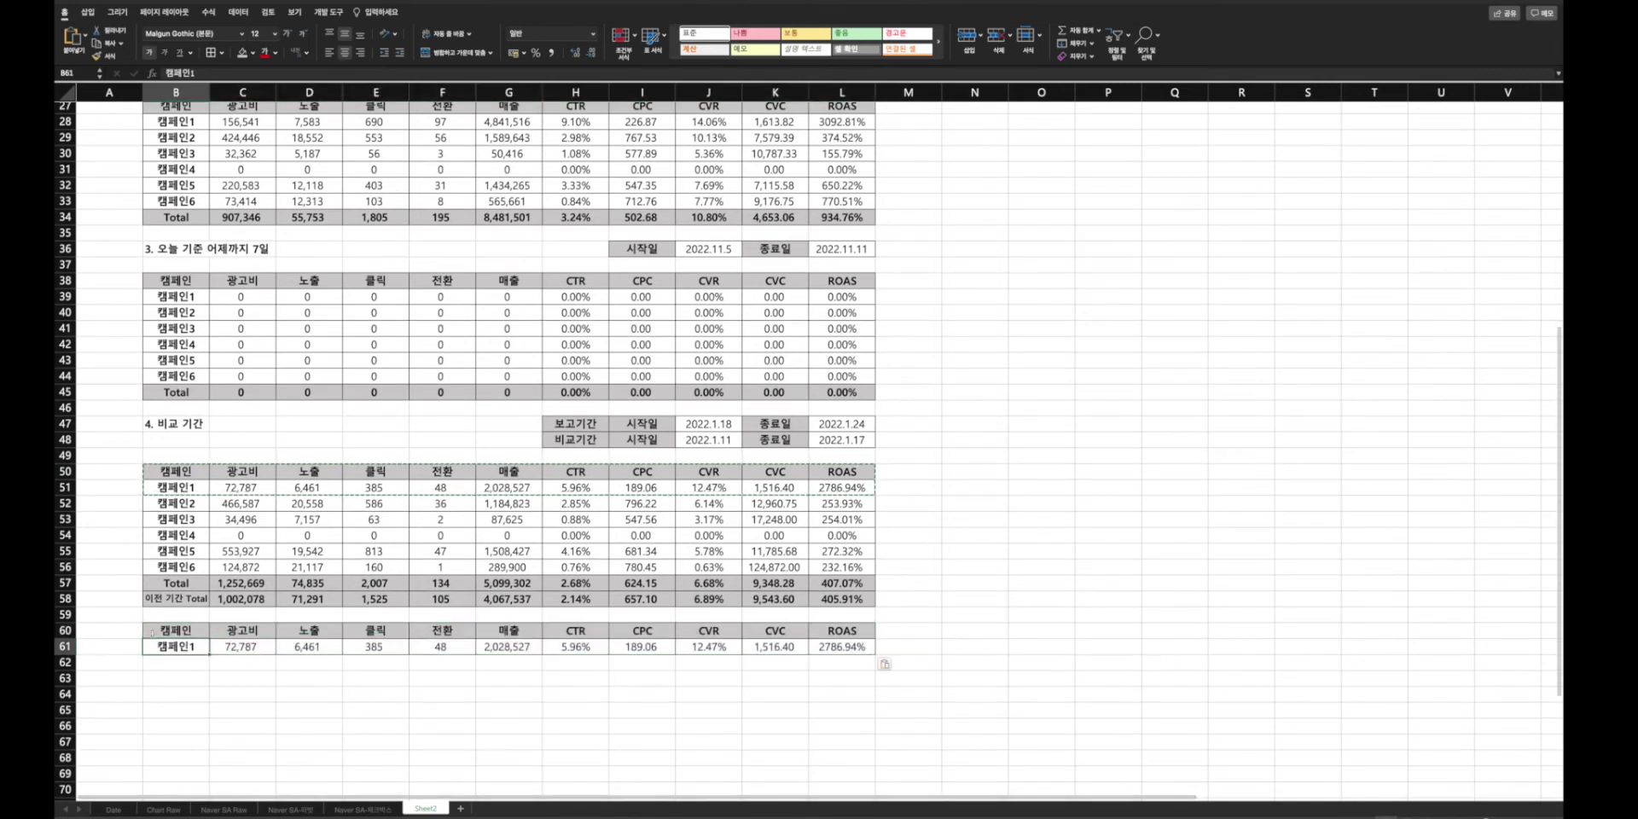
# - Shift the copied header and 캠페인1 rows one column over to C60:M61, and merge and center B60:C60 as the 캠페인 header
pyautogui.moveTo(156, 630); pyautogui.dragTo(841, 647)
pyautogui.hotkey('ctrl', 'c')
pyautogui.moveTo(224, 633); pyautogui.dragTo(291, 633)
pyautogui.click(183, 631)
pyautogui.moveTo(183, 632); pyautogui.dragTo(249, 632)
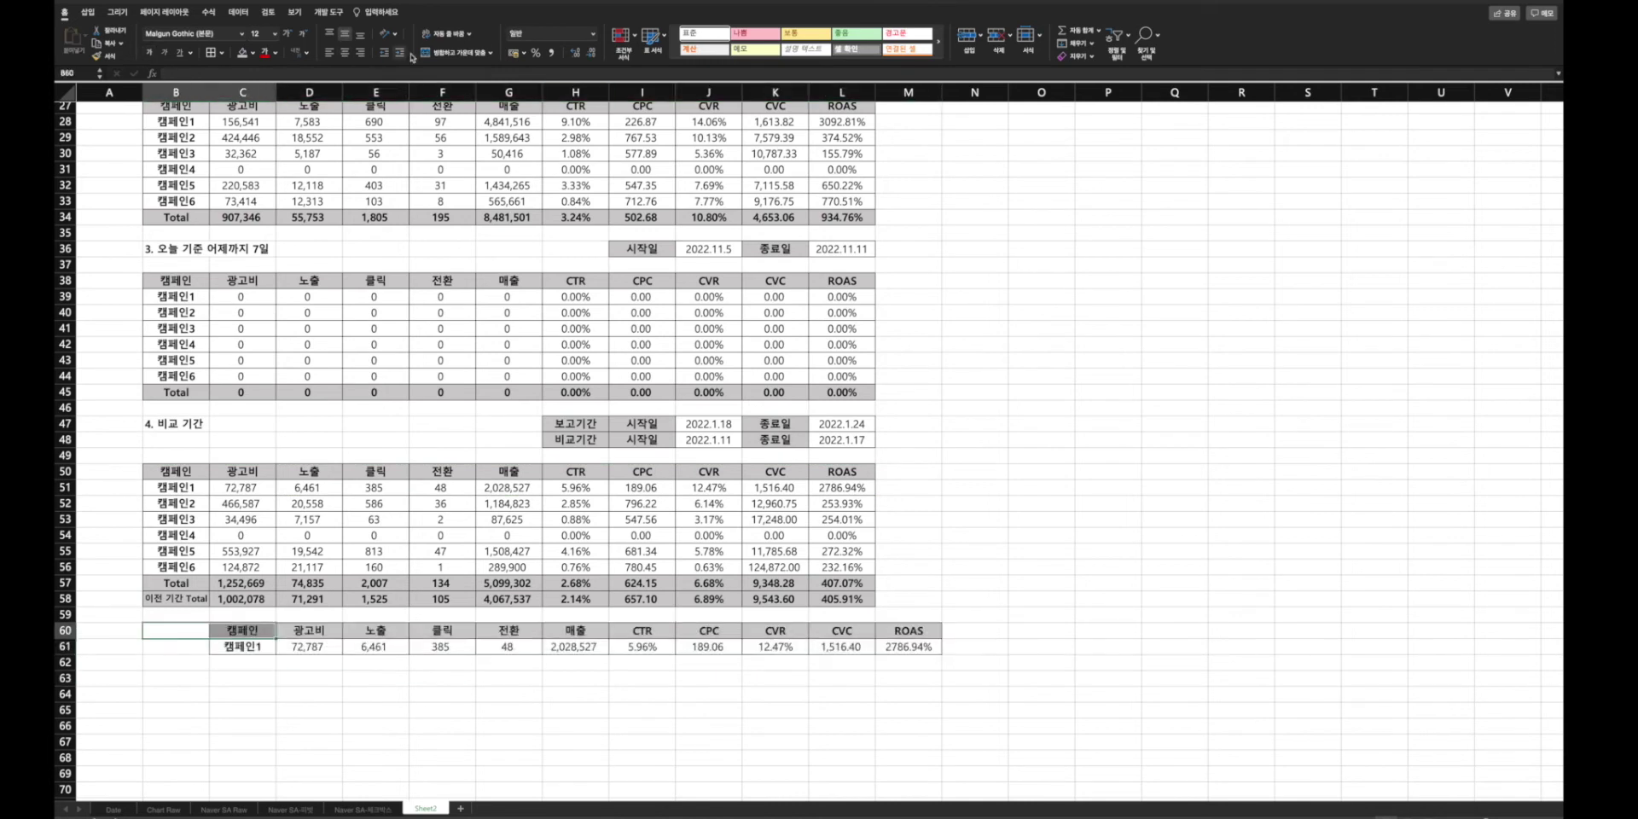
pyautogui.click(442, 54)
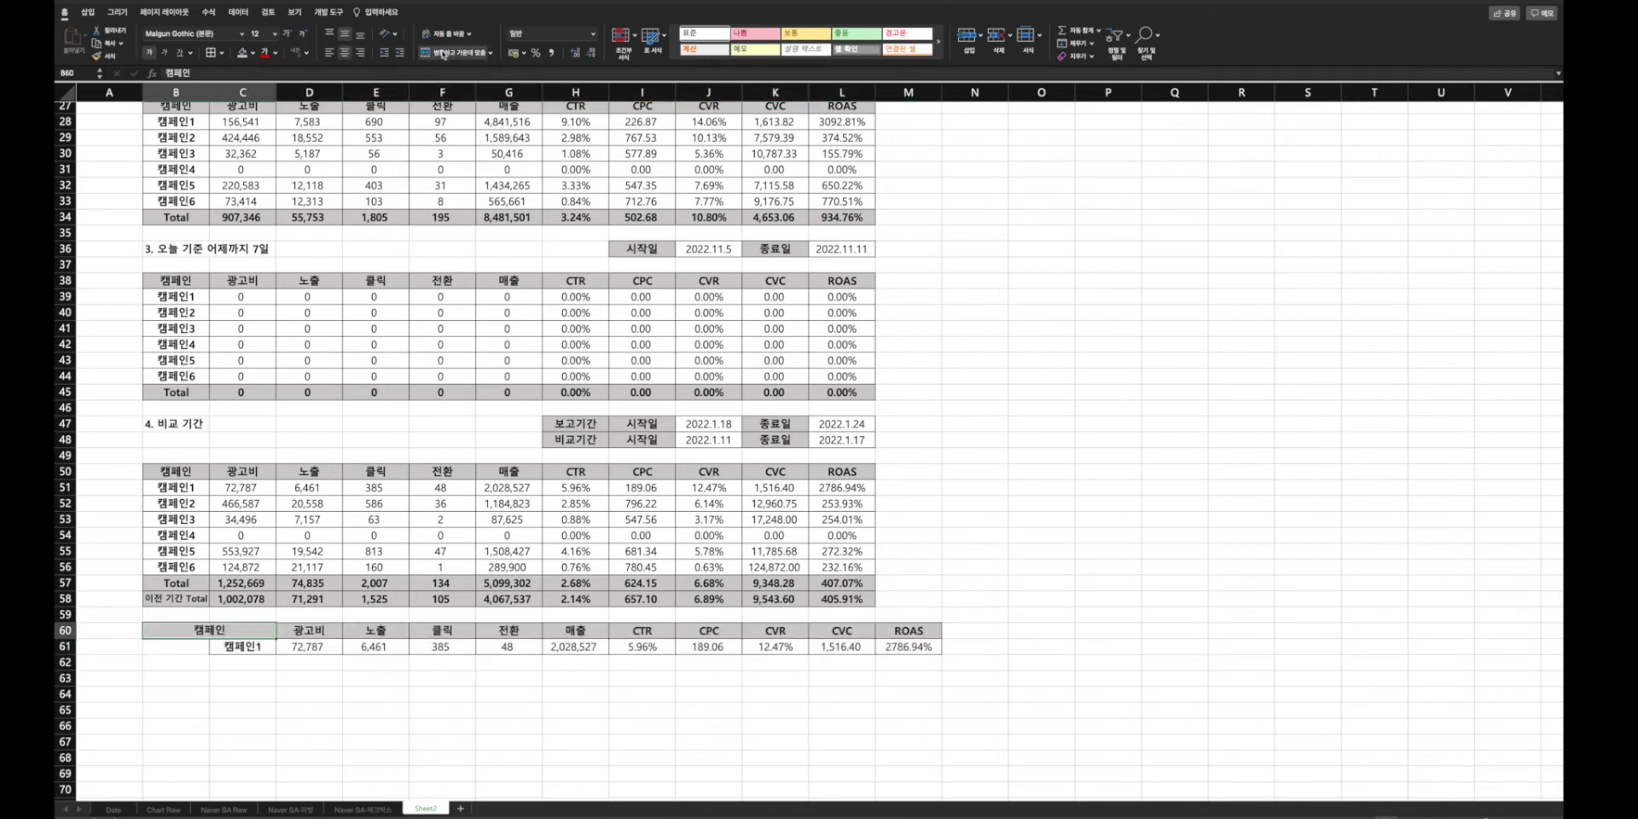
# - Label the cells B61:B63 as 보고기간, 이전기간 and 변동률
pyautogui.click(191, 650)
pyautogui.write('보고기간')
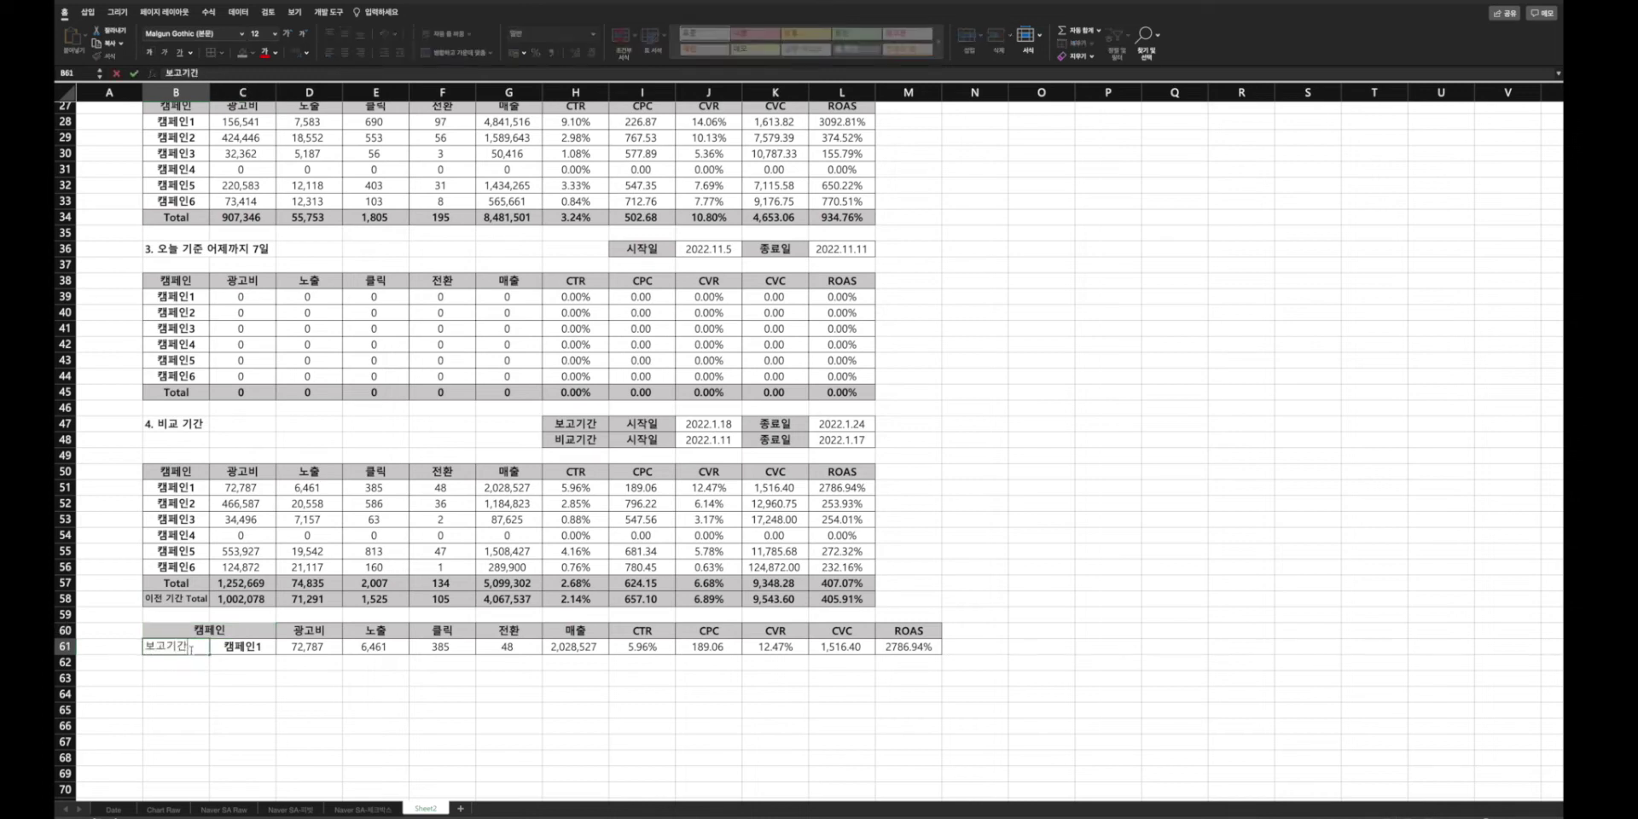
pyautogui.press('Return')
pyautogui.write('ㅇ이전기간')
pyautogui.press('Return')
pyautogui.write('변동ㄹ률')
pyautogui.press('Return')
# - Add borders and center alignment to B61:M63 and make the period labels in B61:B63 bold
pyautogui.moveTo(191, 650); pyautogui.dragTo(934, 678)
pyautogui.click(212, 54)
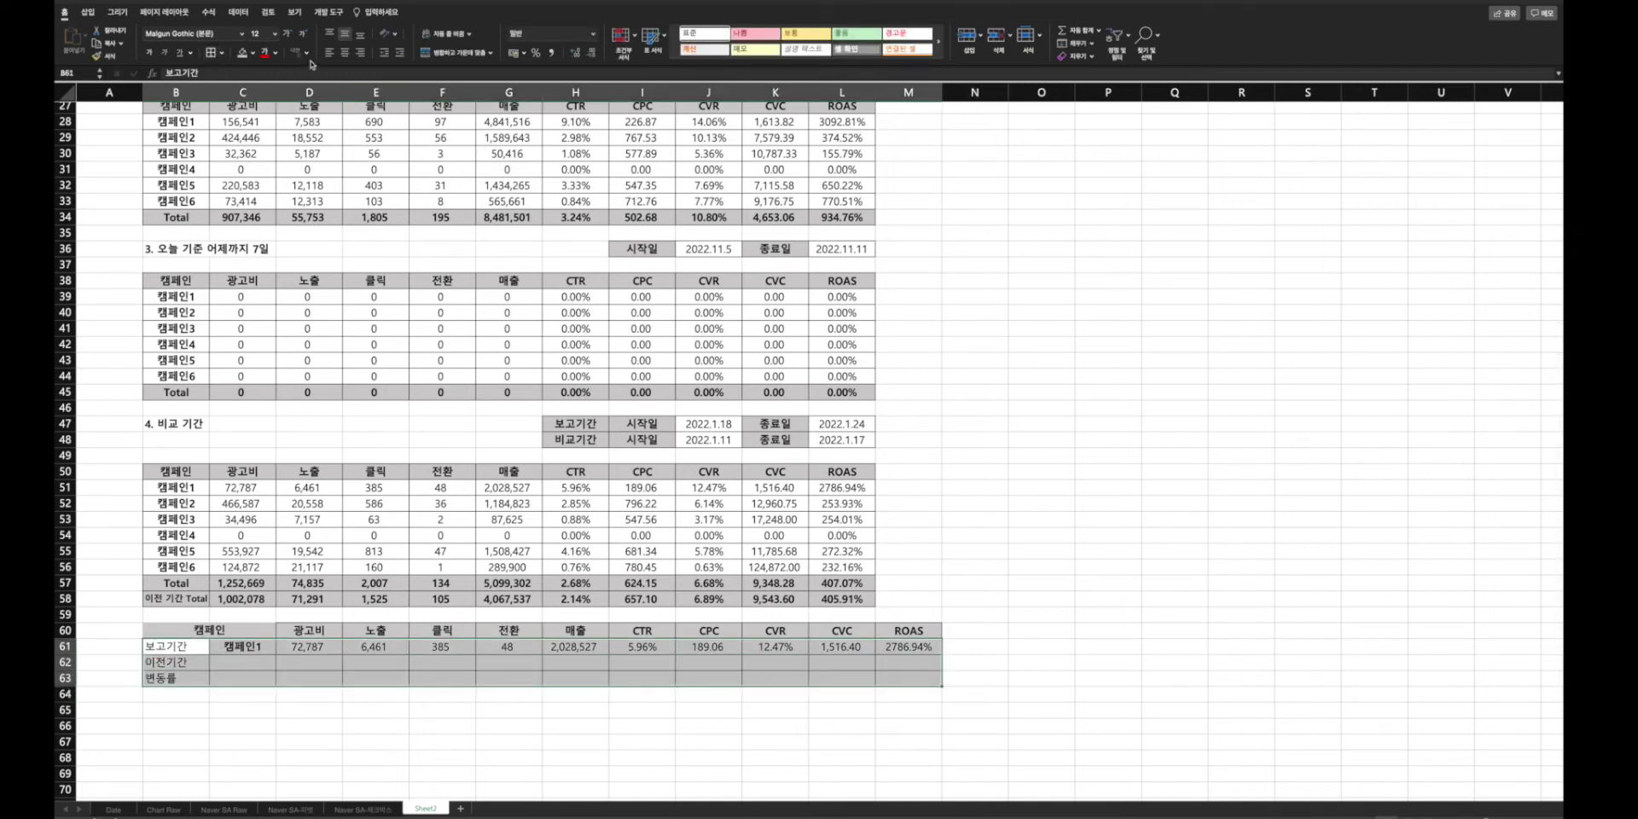
pyautogui.click(344, 52)
pyautogui.moveTo(176, 647); pyautogui.dragTo(187, 677)
pyautogui.click(150, 53)
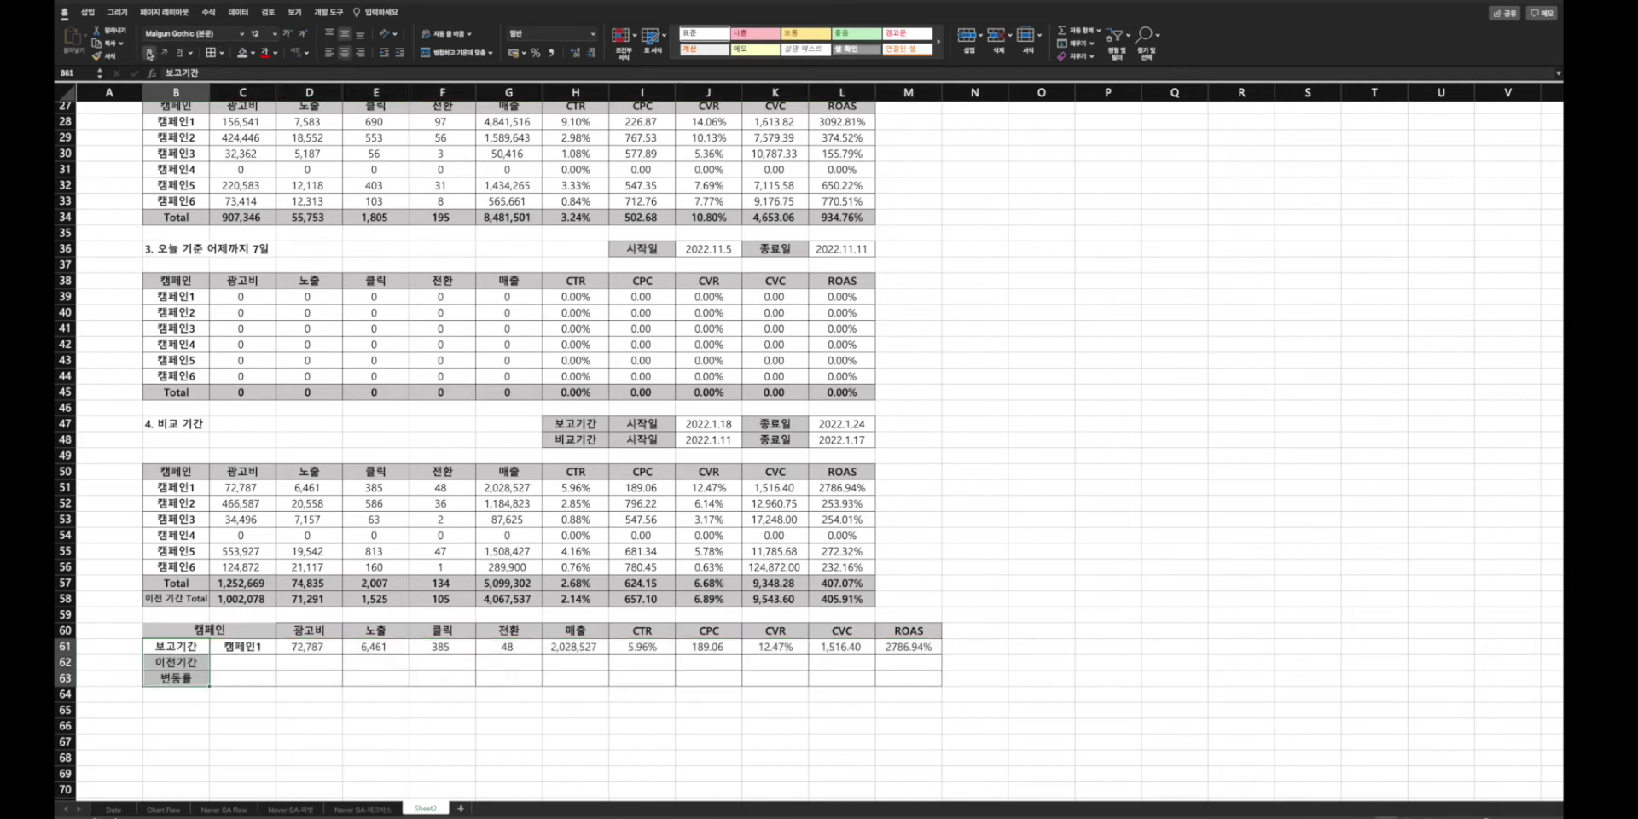
pyautogui.moveTo(241, 678); pyautogui.dragTo(242, 648)
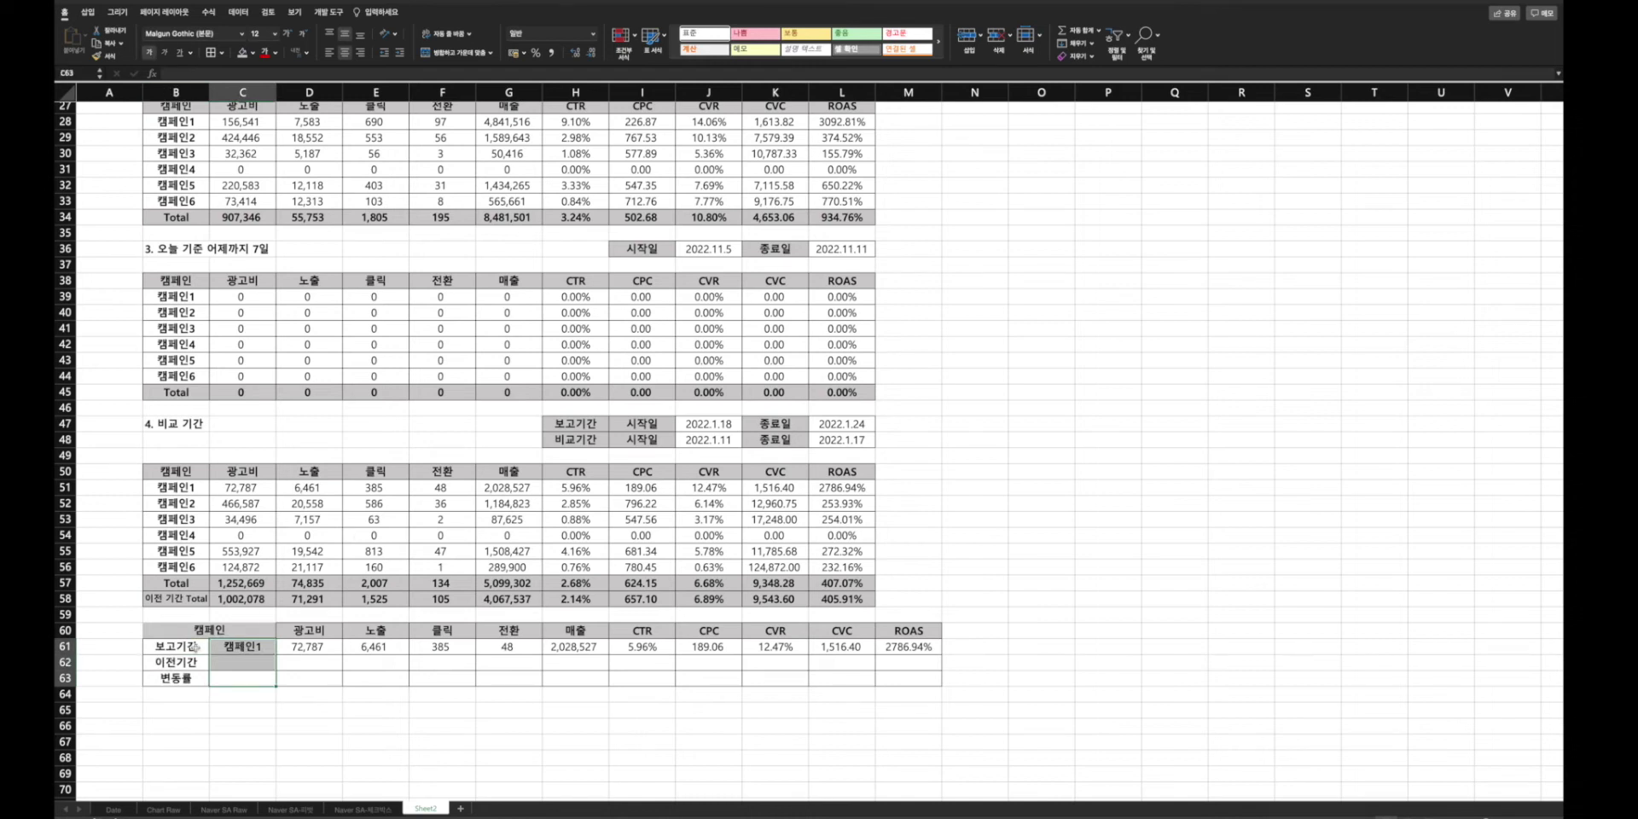
pyautogui.moveTo(192, 629); pyautogui.dragTo(908, 678)
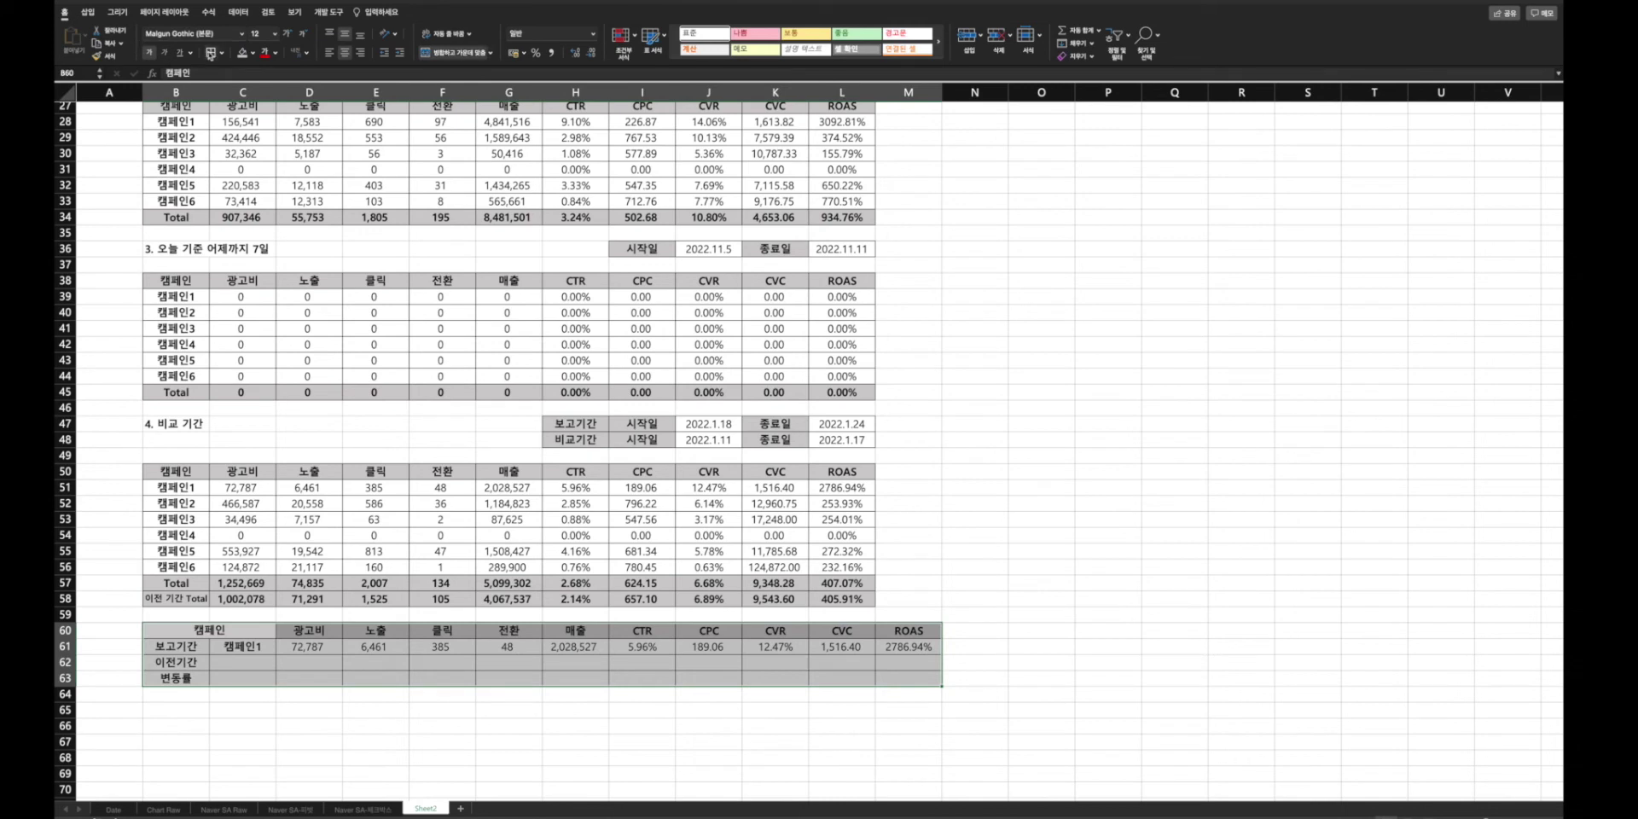
pyautogui.click(347, 679)
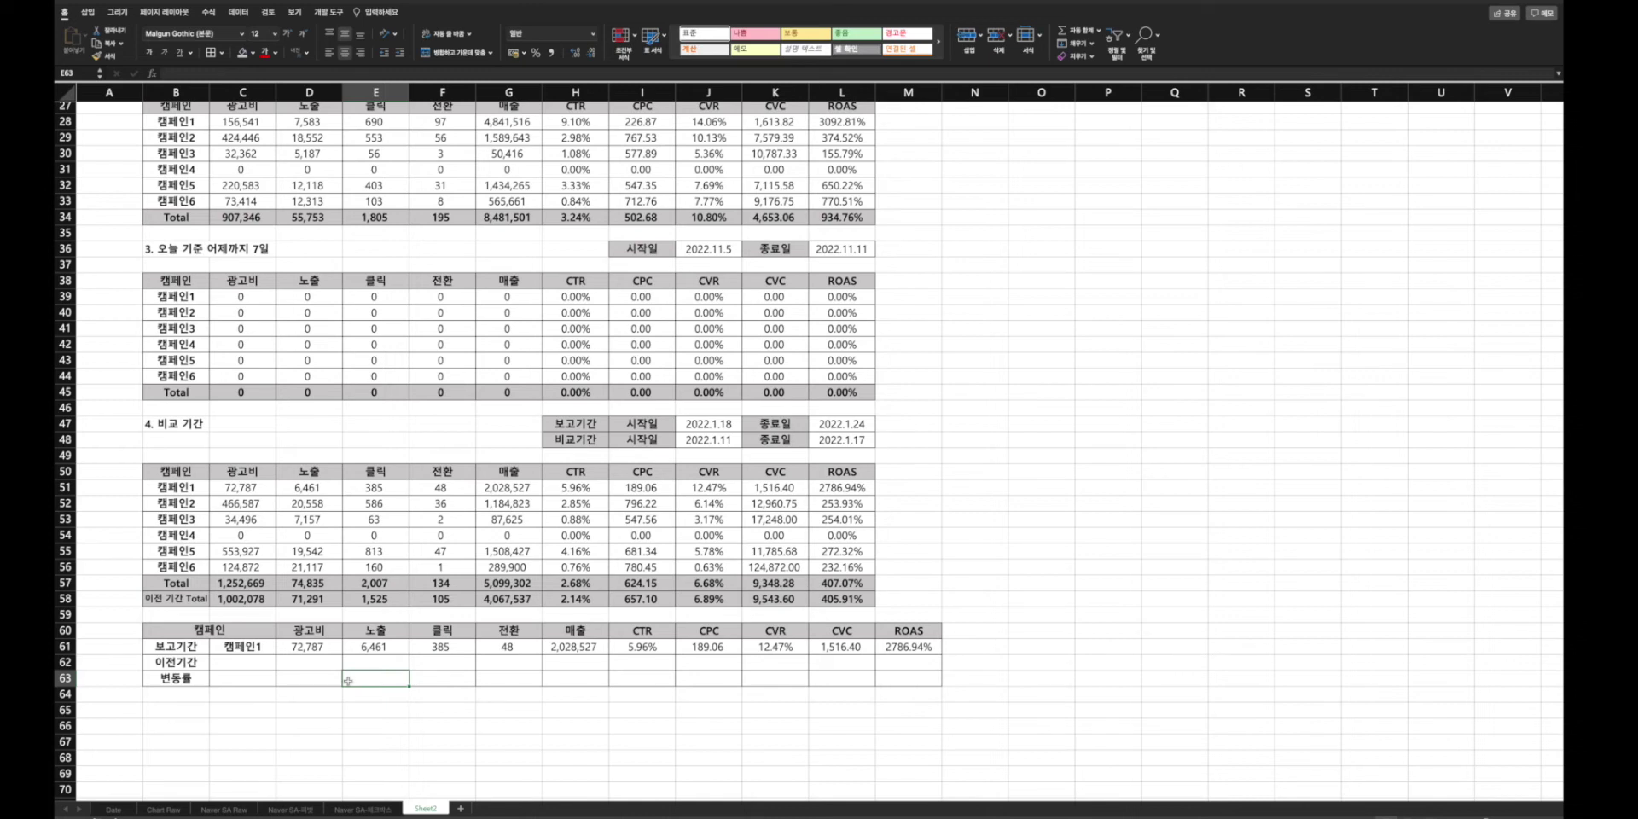
# - Rearrange the row labels so the 캠페인1 cells occupy B61:B63 and the period labels occupy C61:C63
pyautogui.click(258, 648)
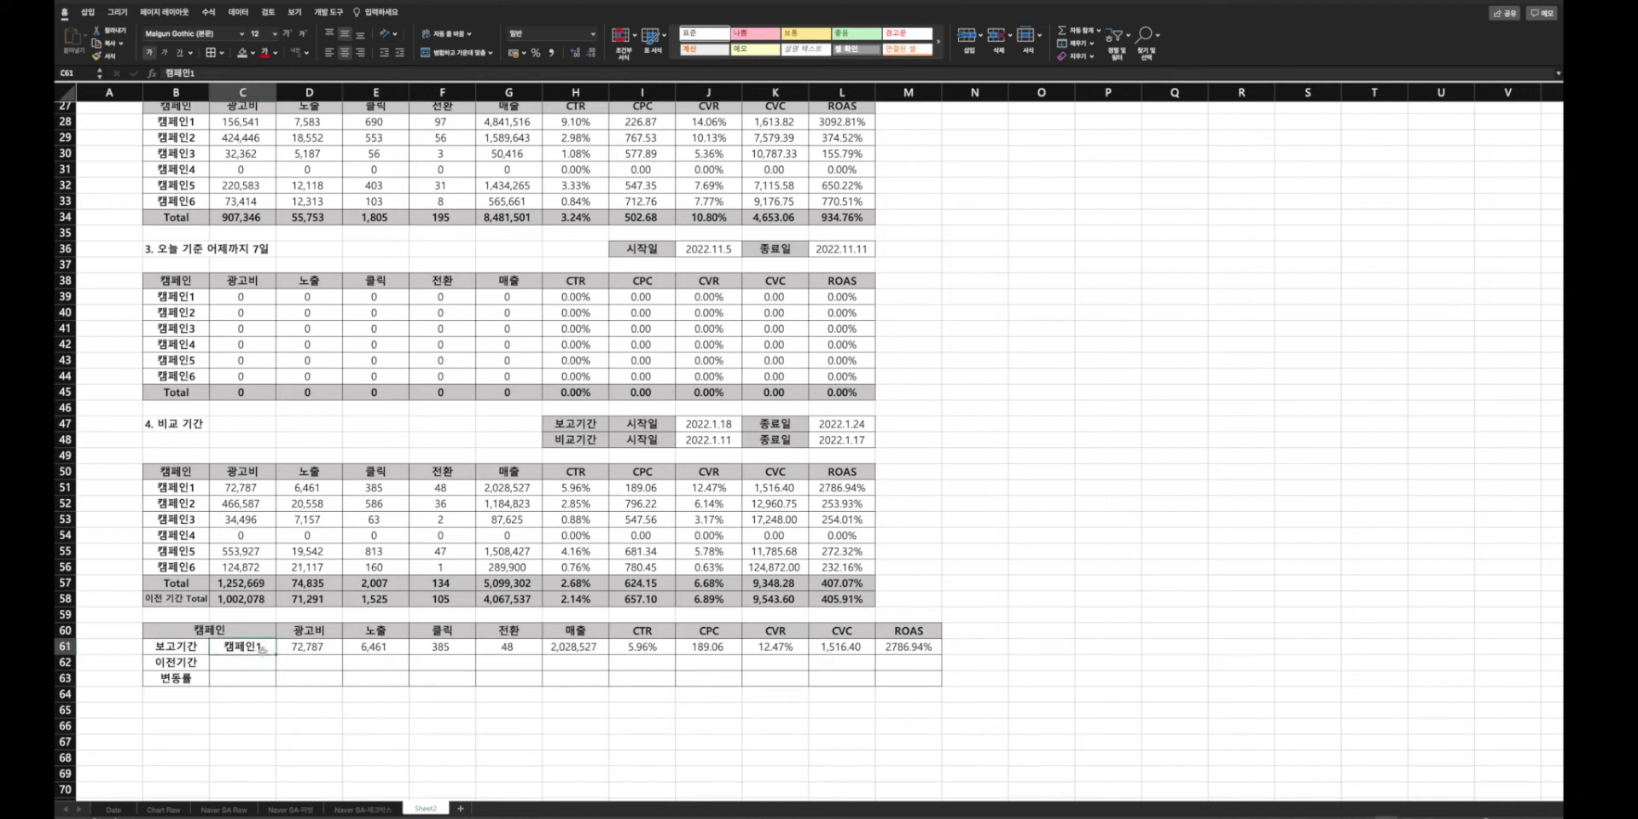
pyautogui.moveTo(260, 647); pyautogui.dragTo(260, 653)
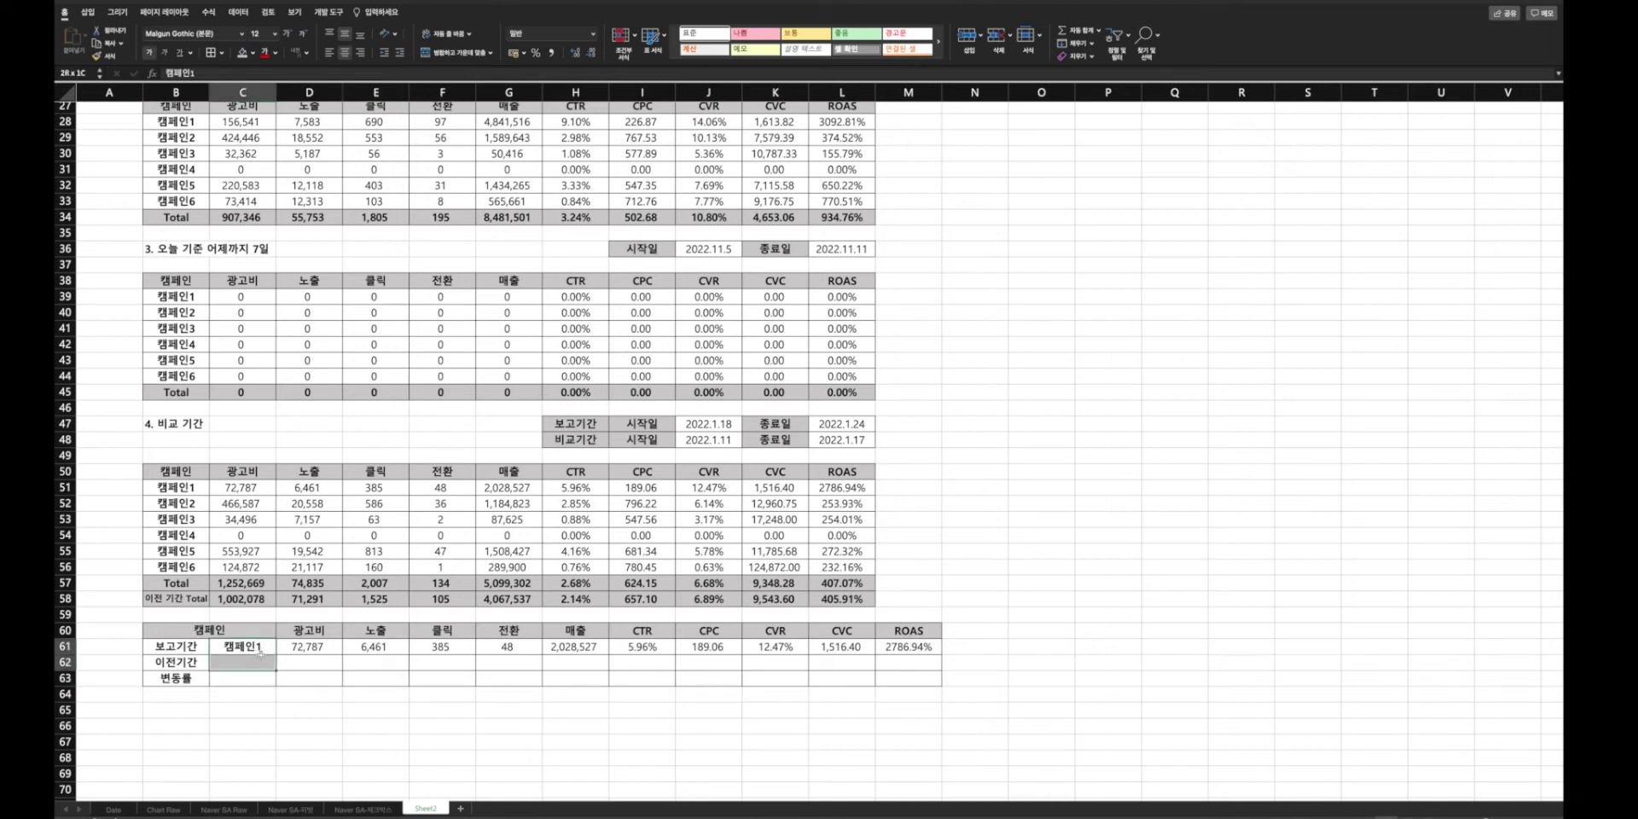
pyautogui.moveTo(260, 654); pyautogui.dragTo(239, 678)
pyautogui.click(221, 650)
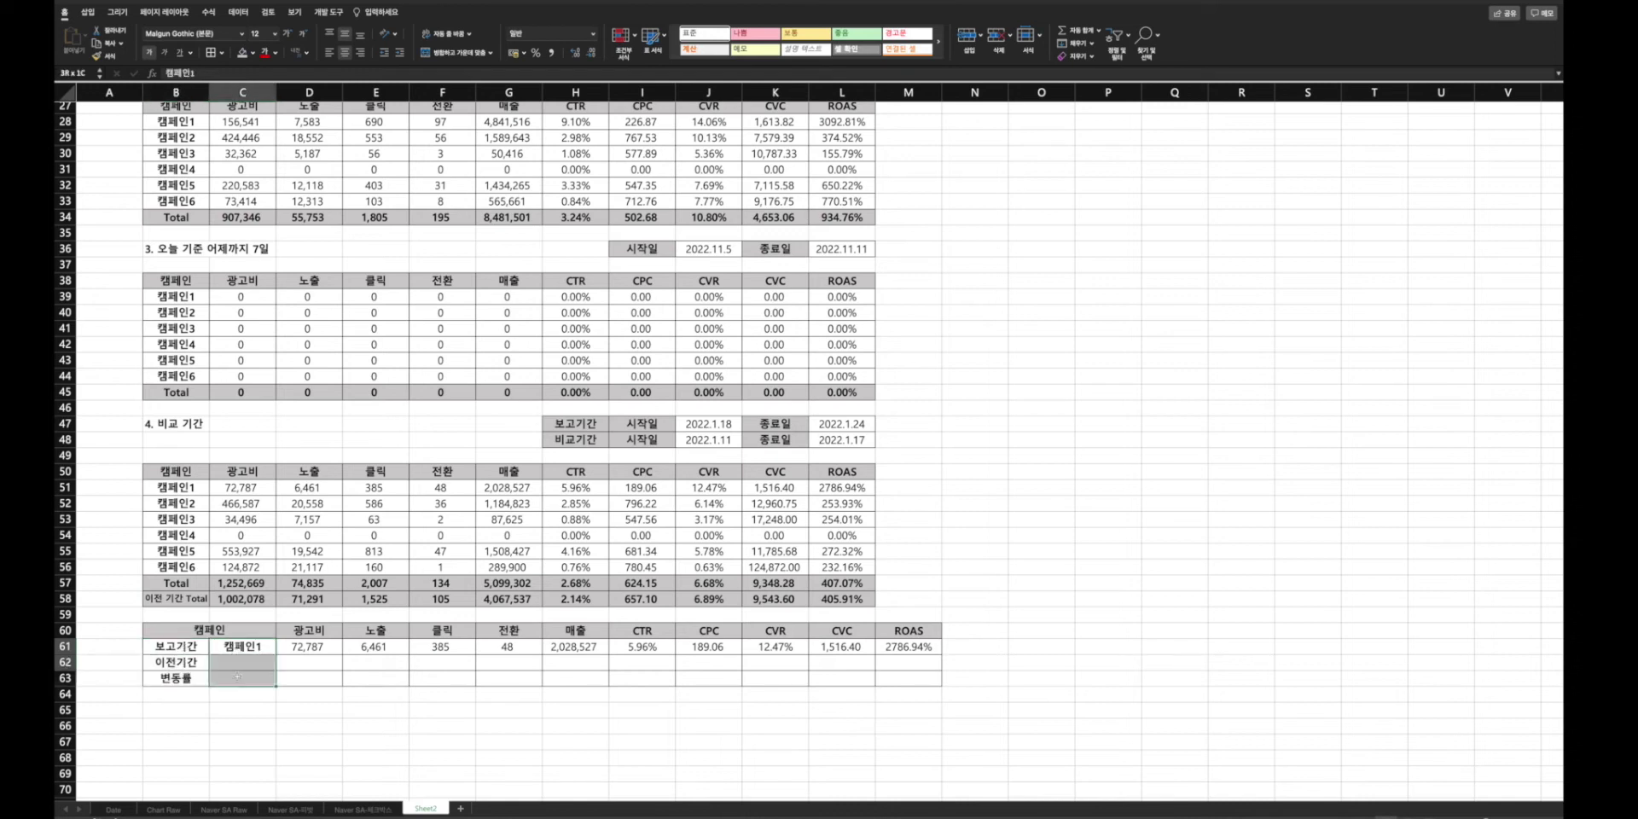
pyautogui.hotkey('ctrl', 'c')
pyautogui.click(122, 649)
pyautogui.hotkey('ctrl', 'v')
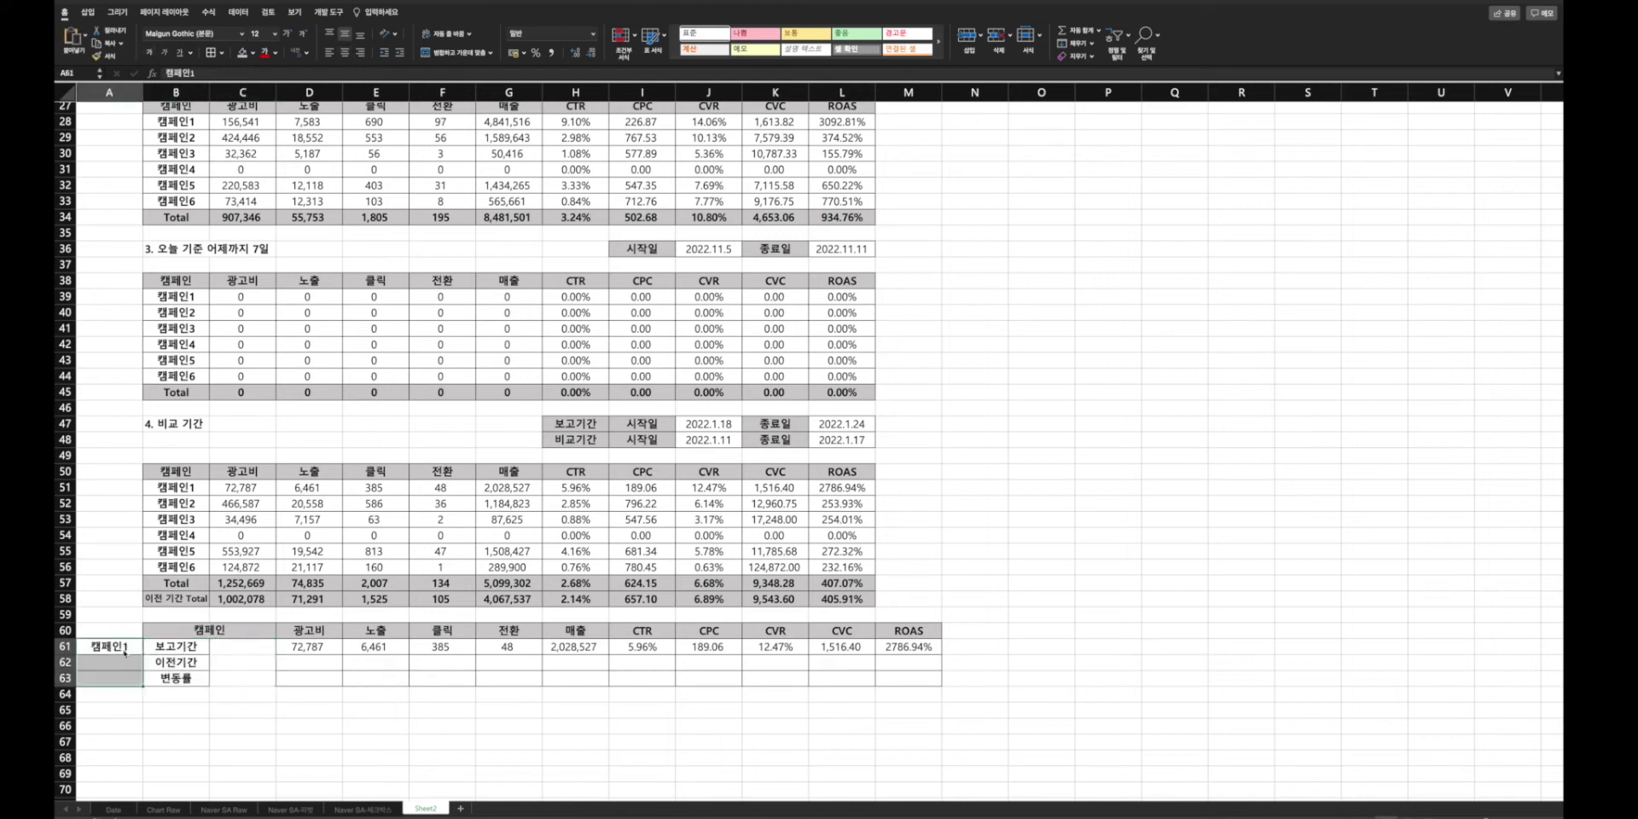
pyautogui.moveTo(123, 650); pyautogui.dragTo(186, 678)
pyautogui.press('super+x')
pyautogui.click(195, 651)
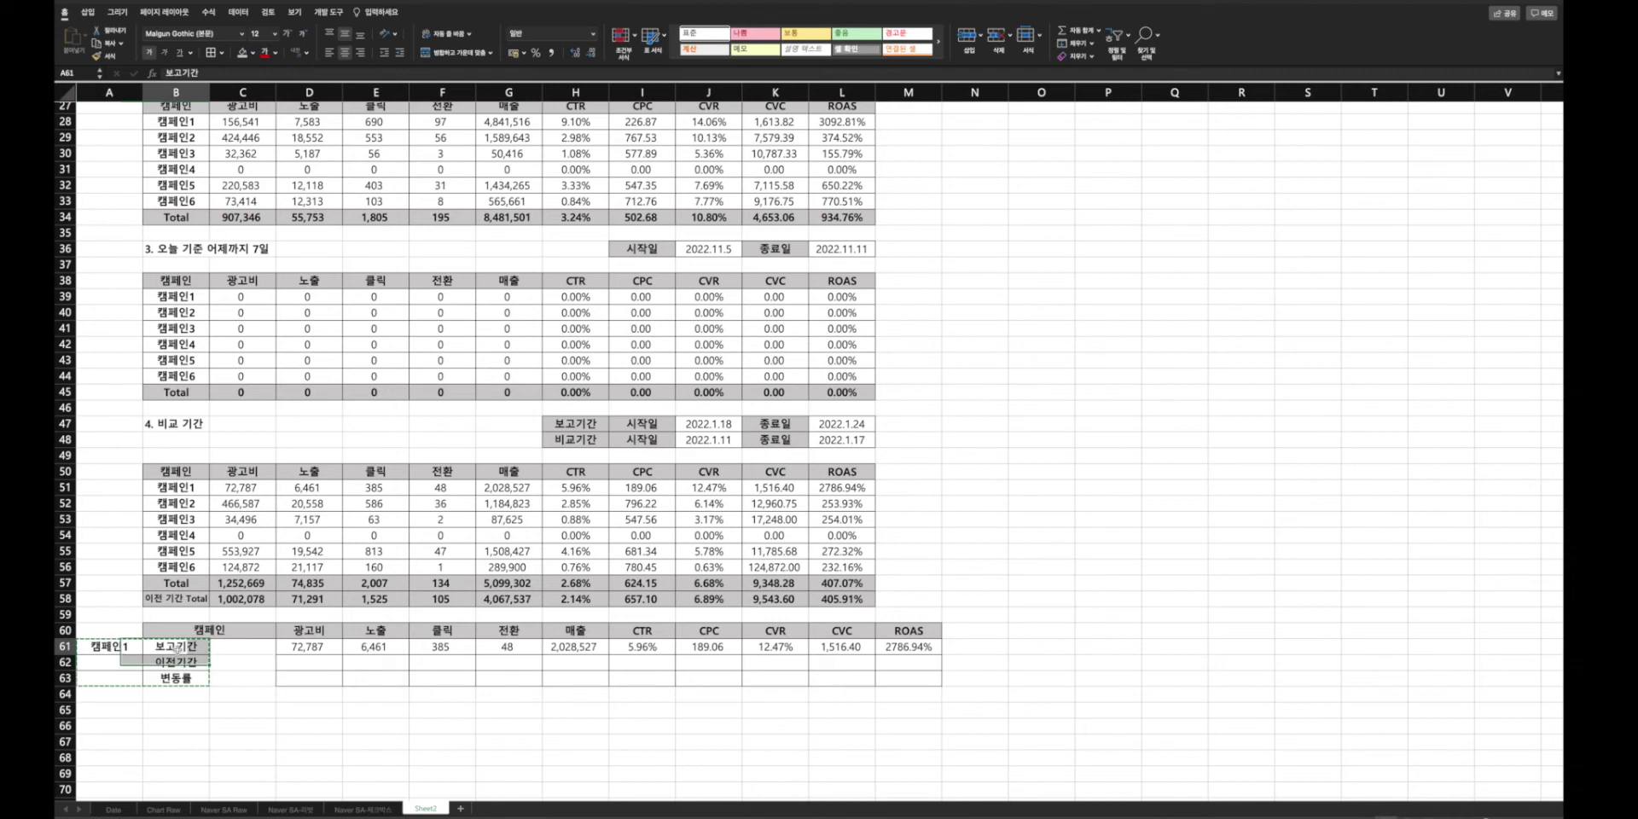
pyautogui.press('super+v')
# - Merge and center the 캠페인1 cells B61:B63
pyautogui.click(182, 647)
pyautogui.moveTo(182, 646); pyautogui.dragTo(182, 678)
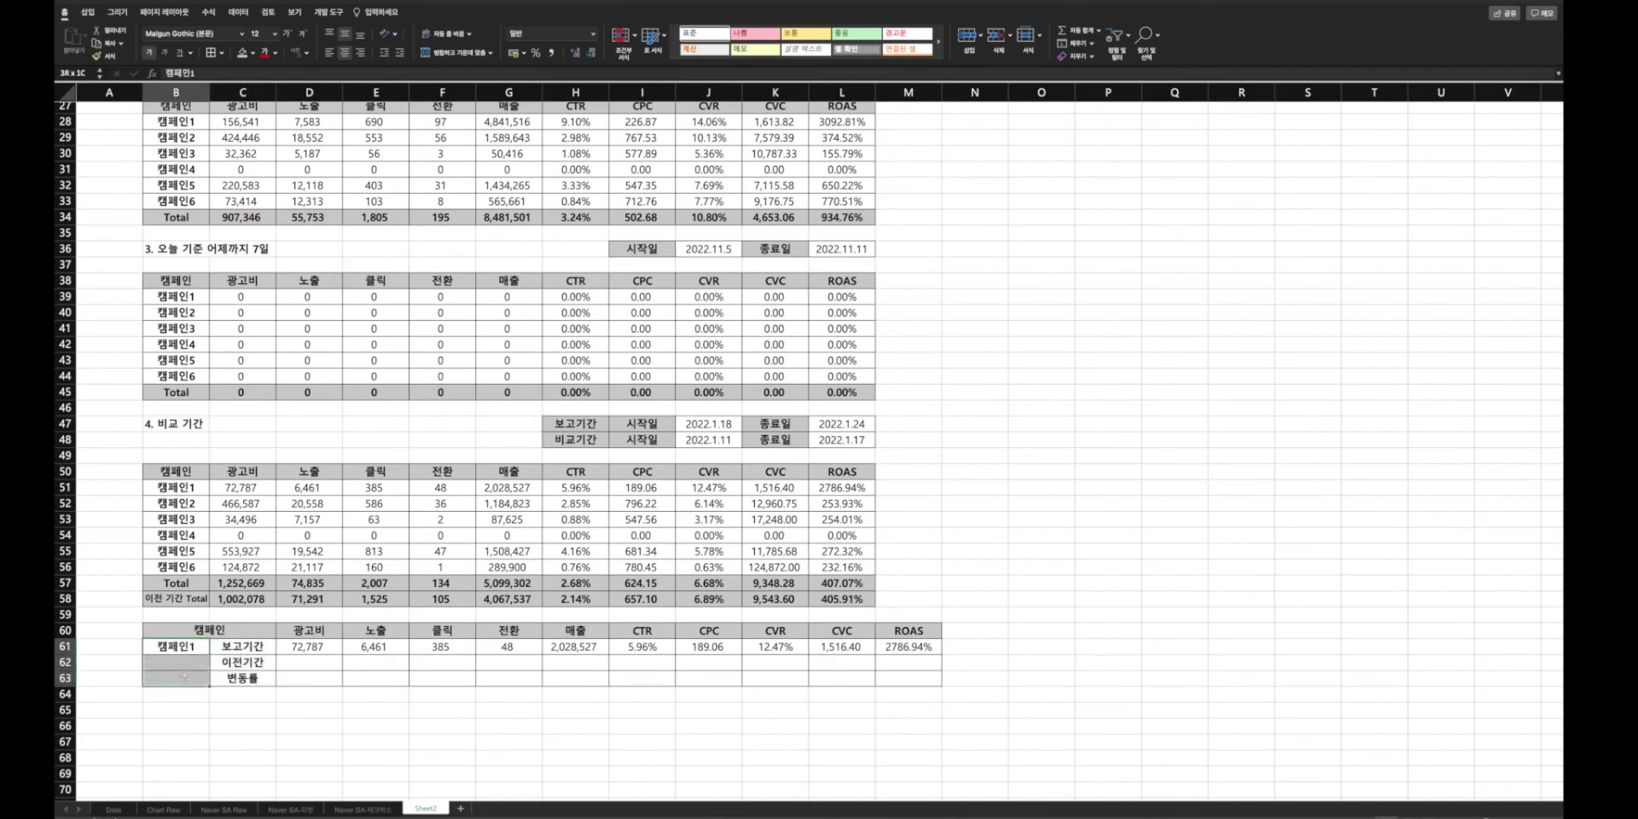
pyautogui.click(420, 53)
pyautogui.click(479, 680)
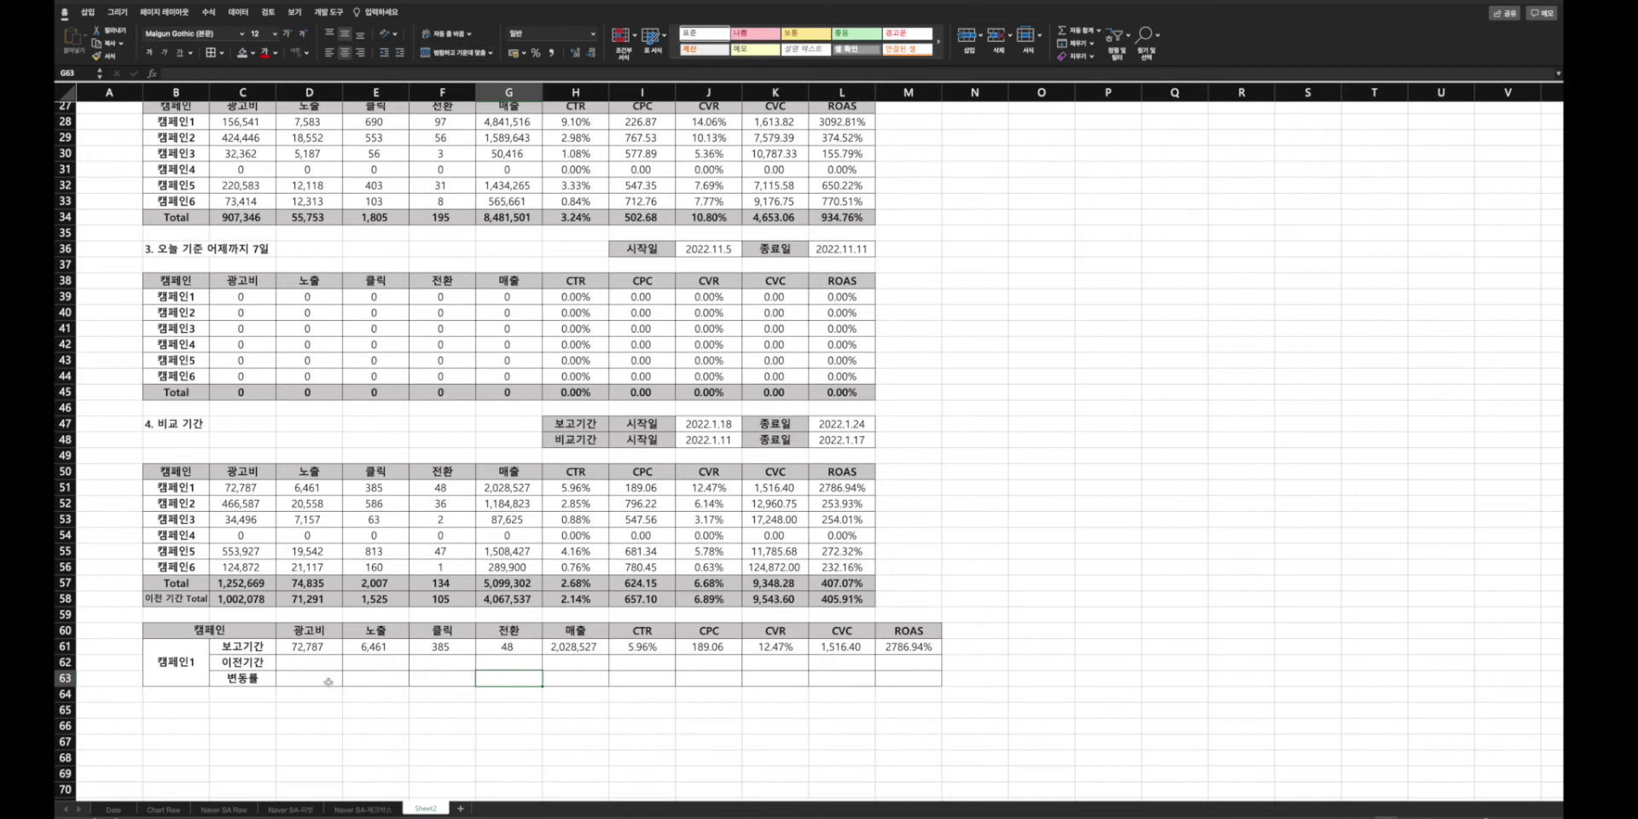
# - Copy the SUMIFS formula text from D61 into D62, the 이전기간 광고비 cell of 캠페인1
pyautogui.click(307, 664)
pyautogui.click(309, 648)
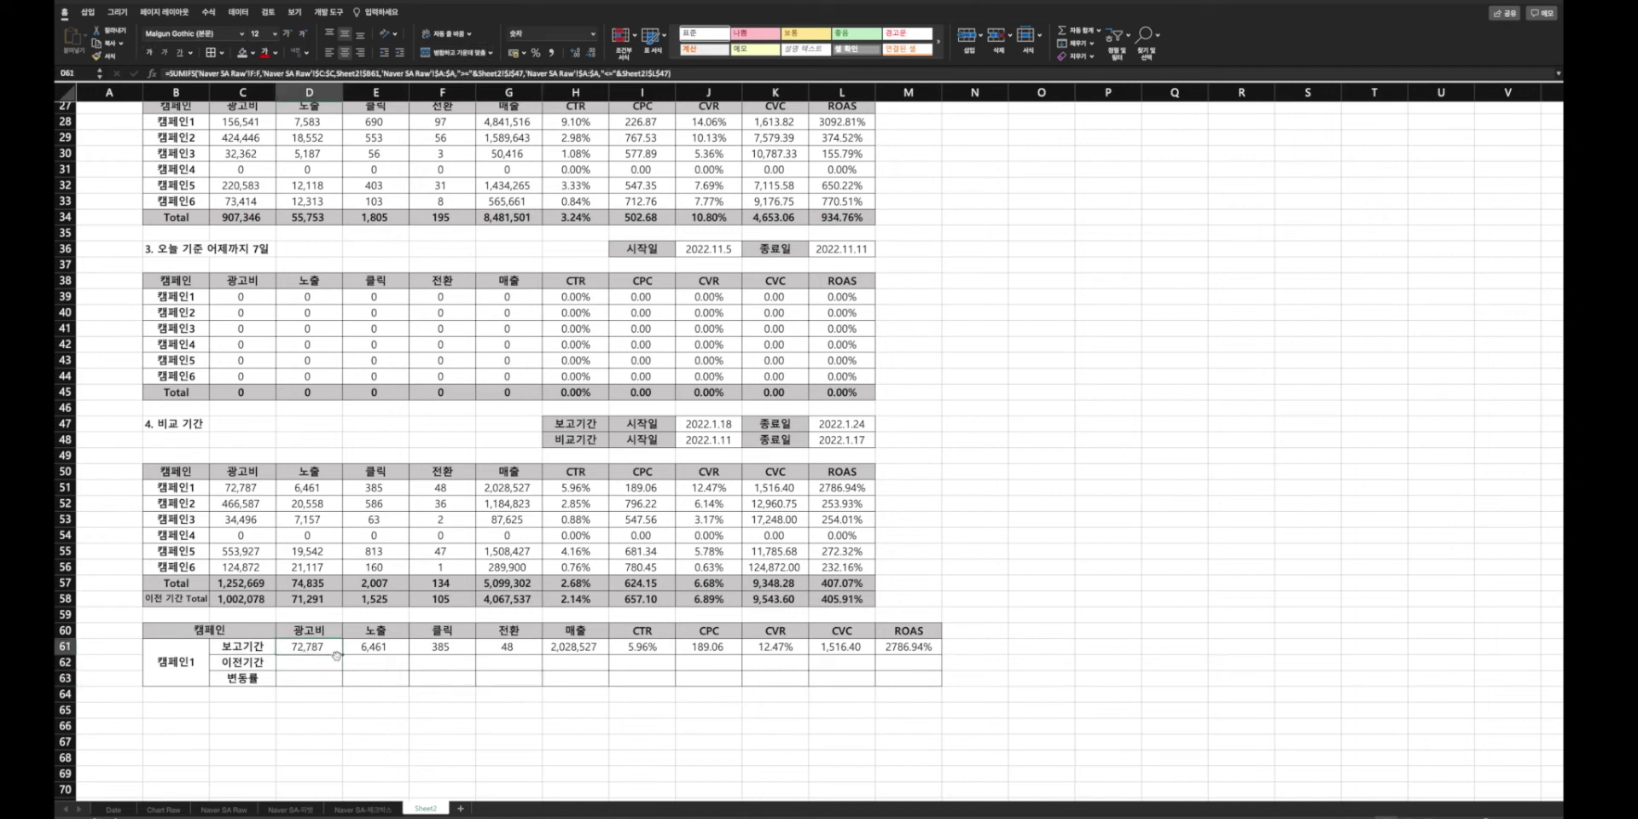
pyautogui.click(688, 73)
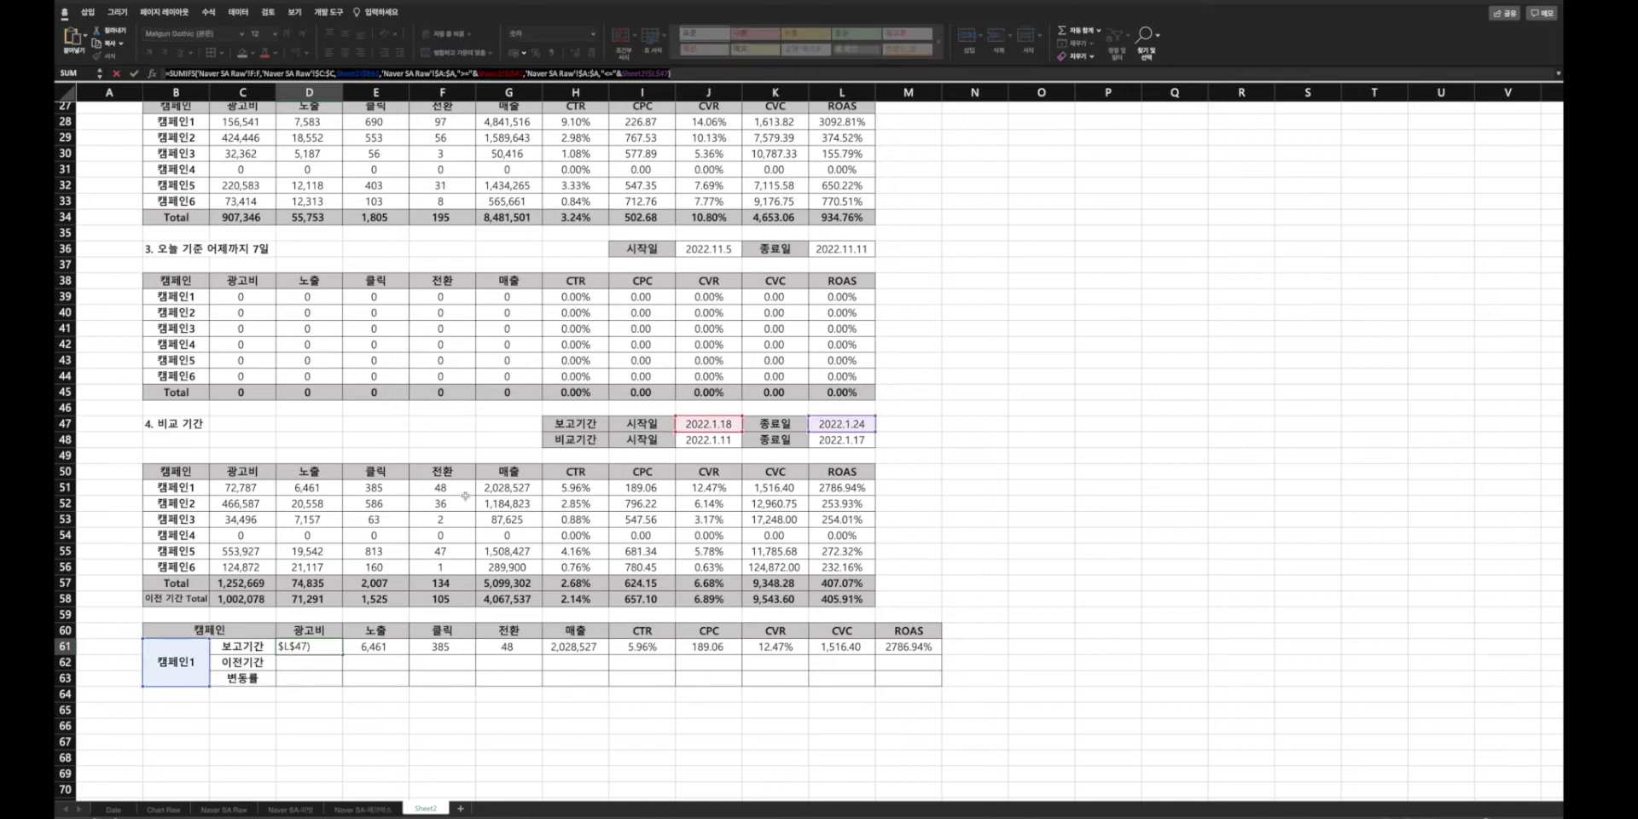
pyautogui.press('Return')
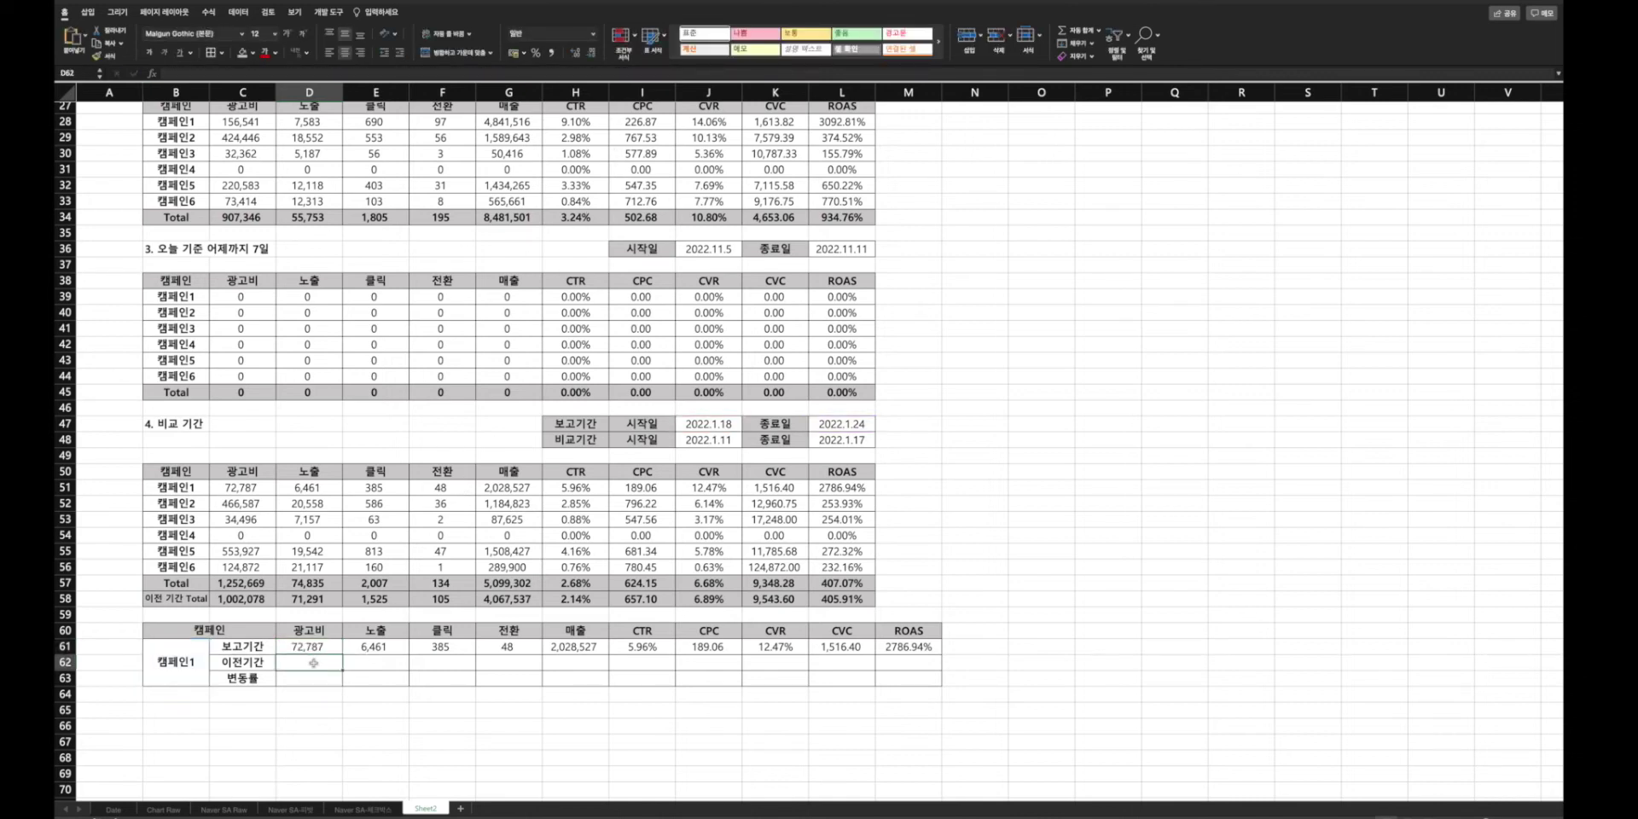
pyautogui.hotkey('ctrl', 'v')
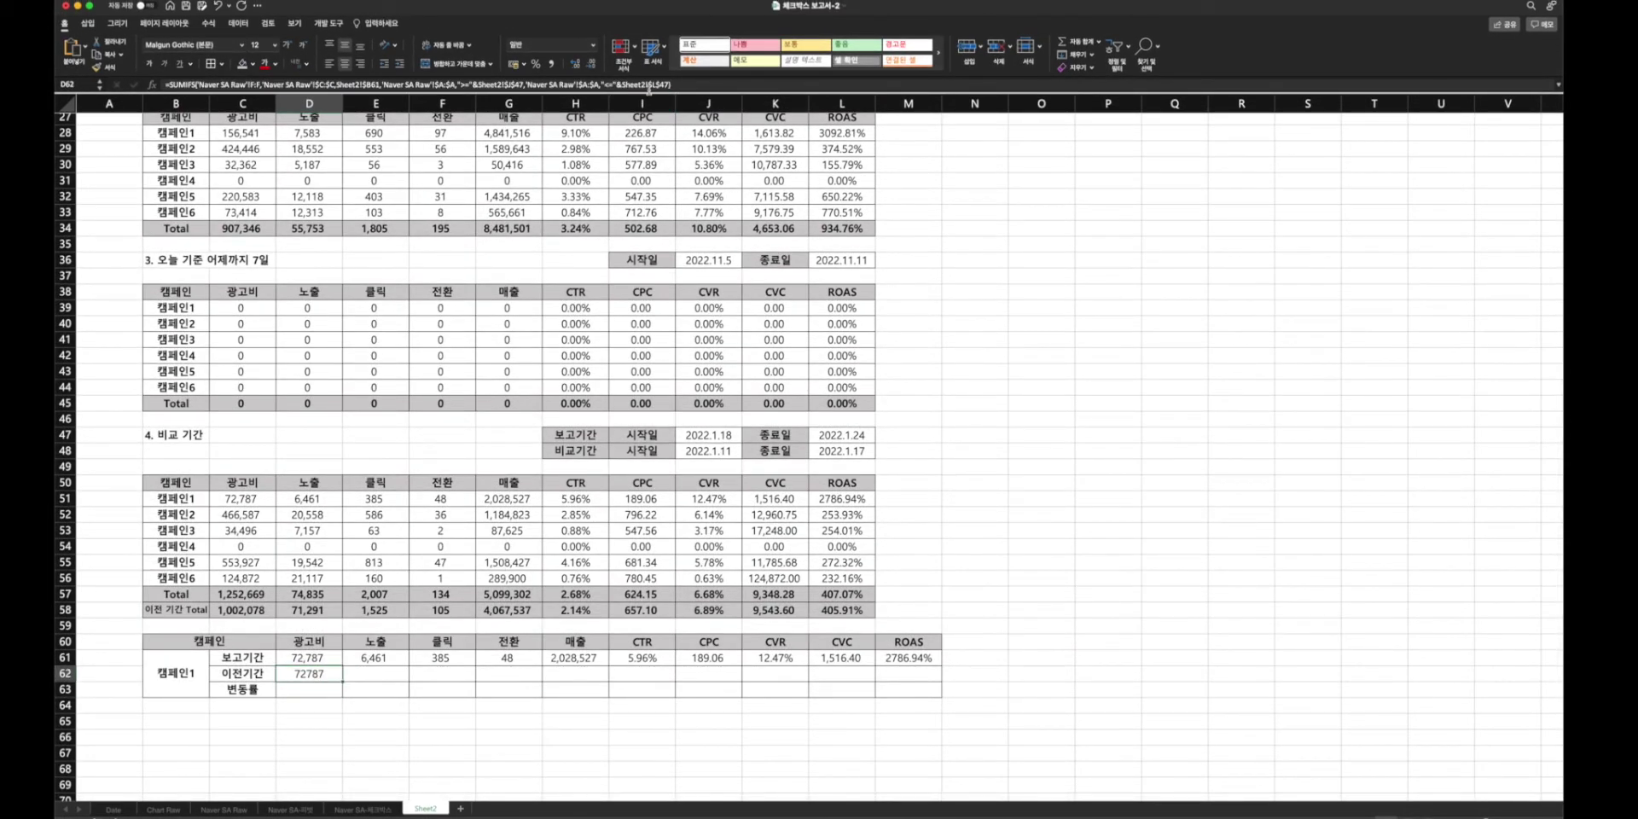
# - Change the date criteria in the D62 formula to reference the comparison-period dates $J$48 and $L$48
pyautogui.click(517, 85)
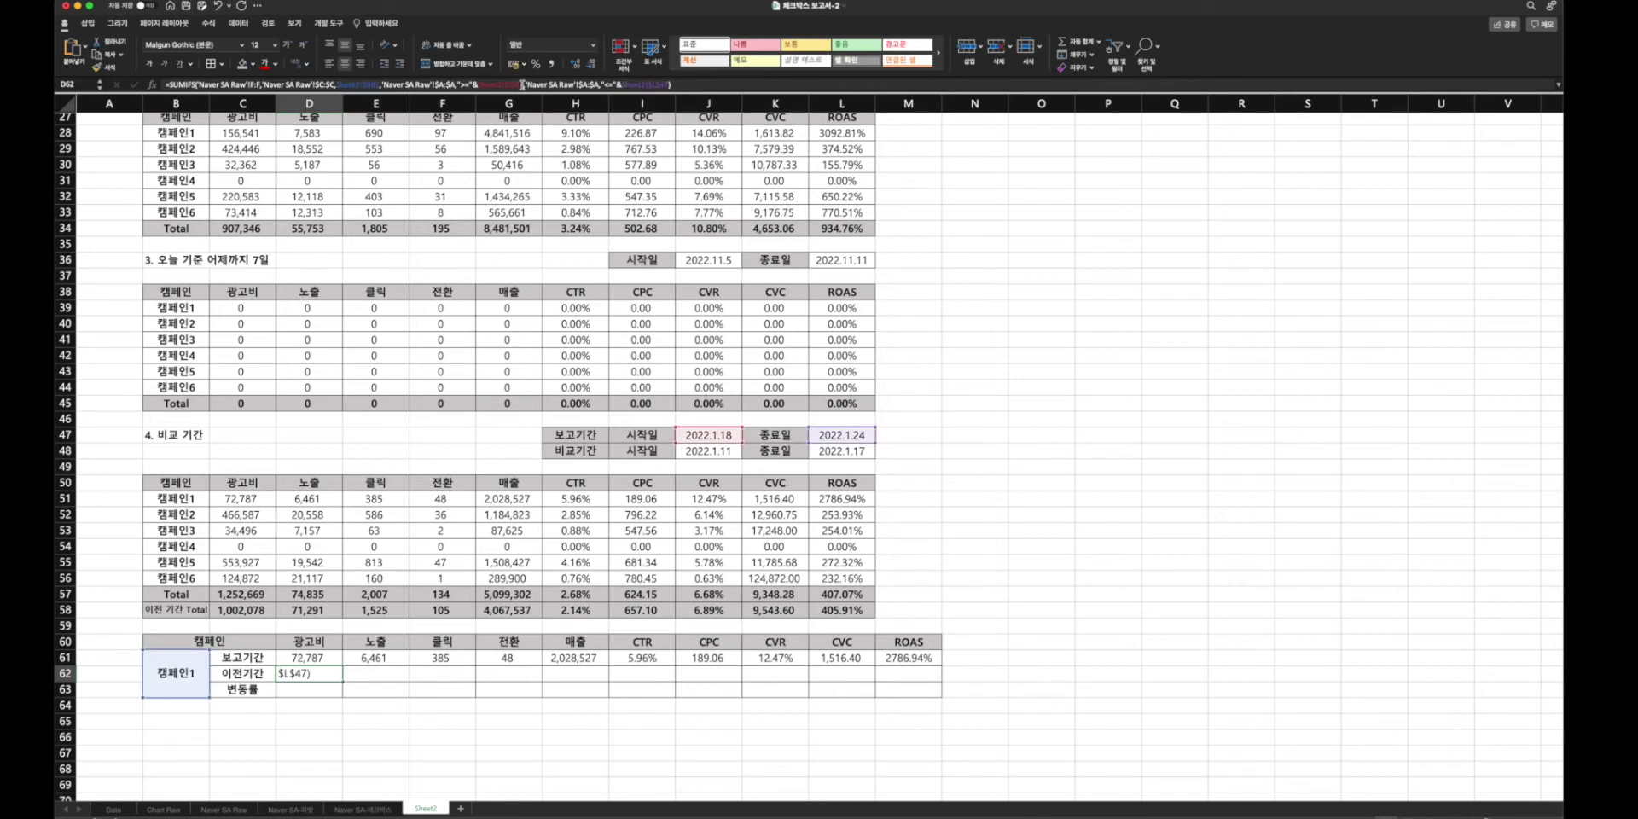
pyautogui.click(522, 85)
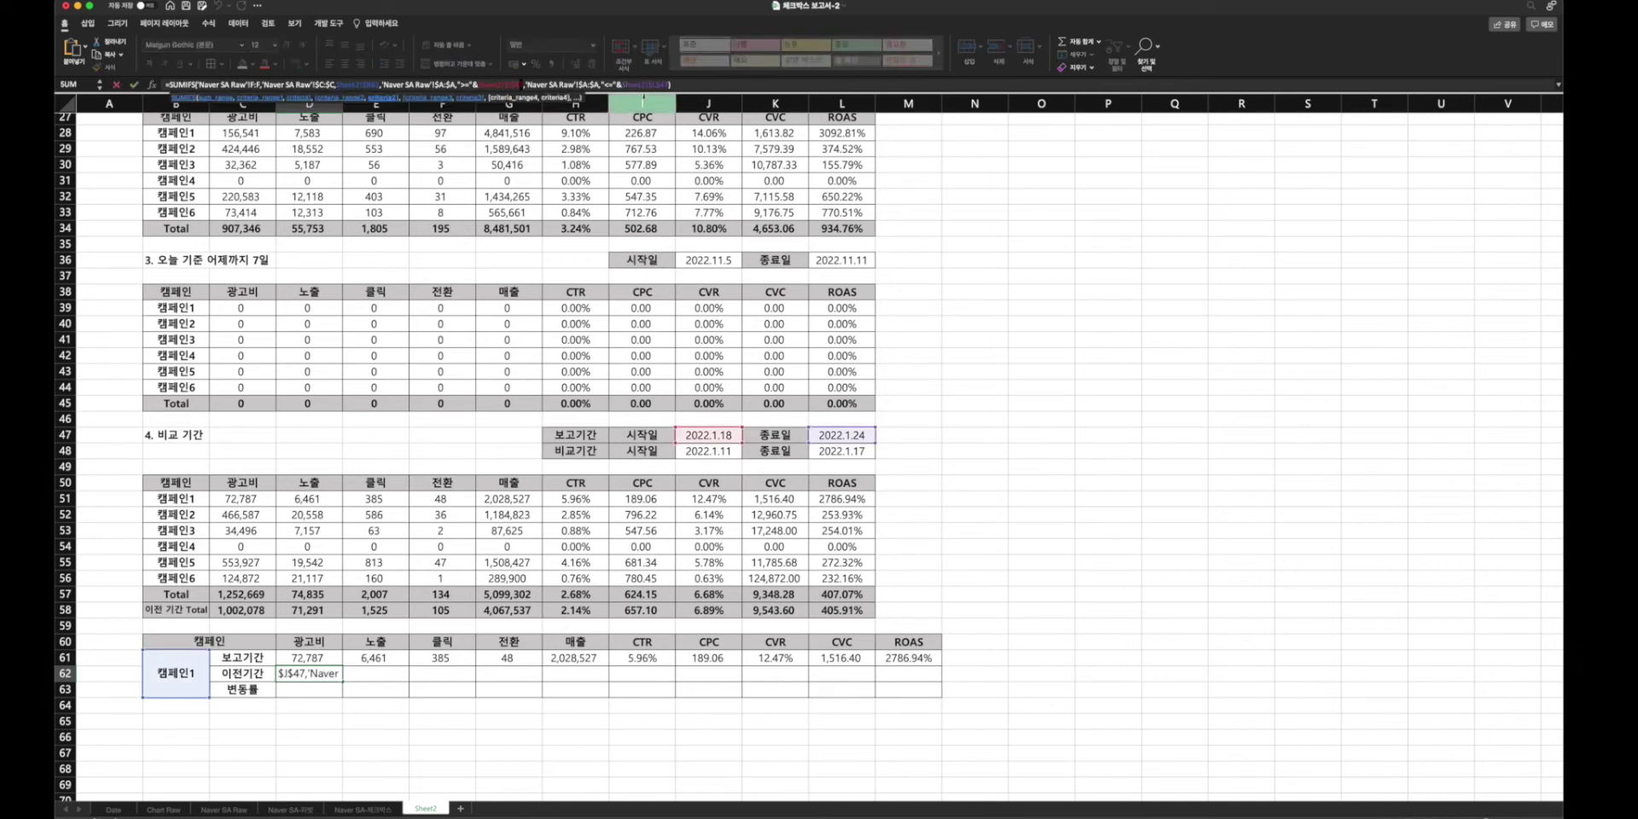
pyautogui.press('BackSpace')
pyautogui.write('8')
pyautogui.click(669, 84)
pyautogui.press('BackSpace')
pyautogui.write('8')
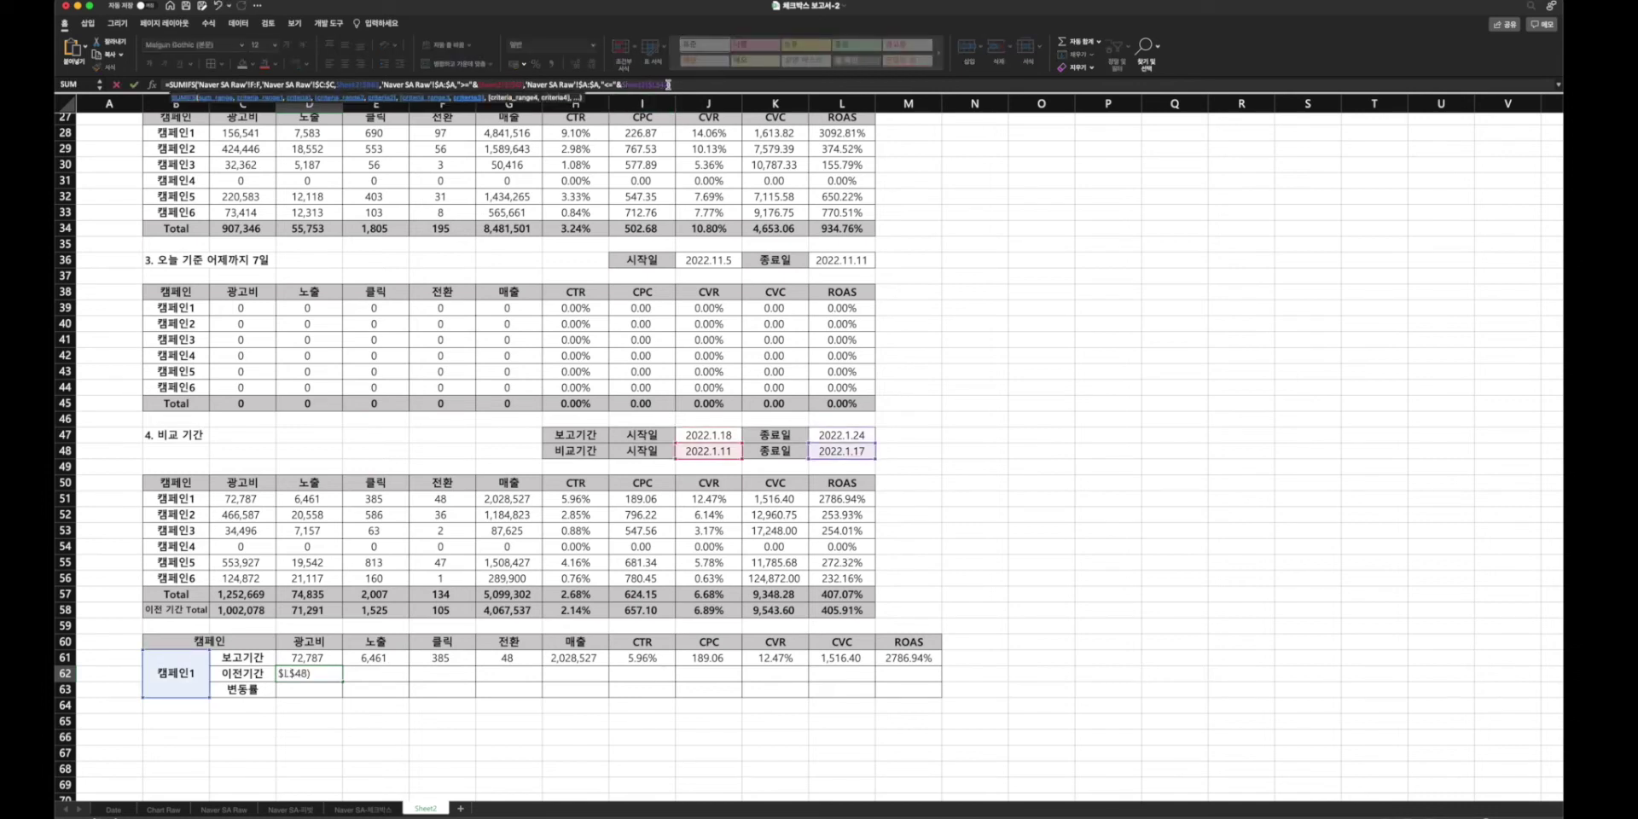
pyautogui.press('Return')
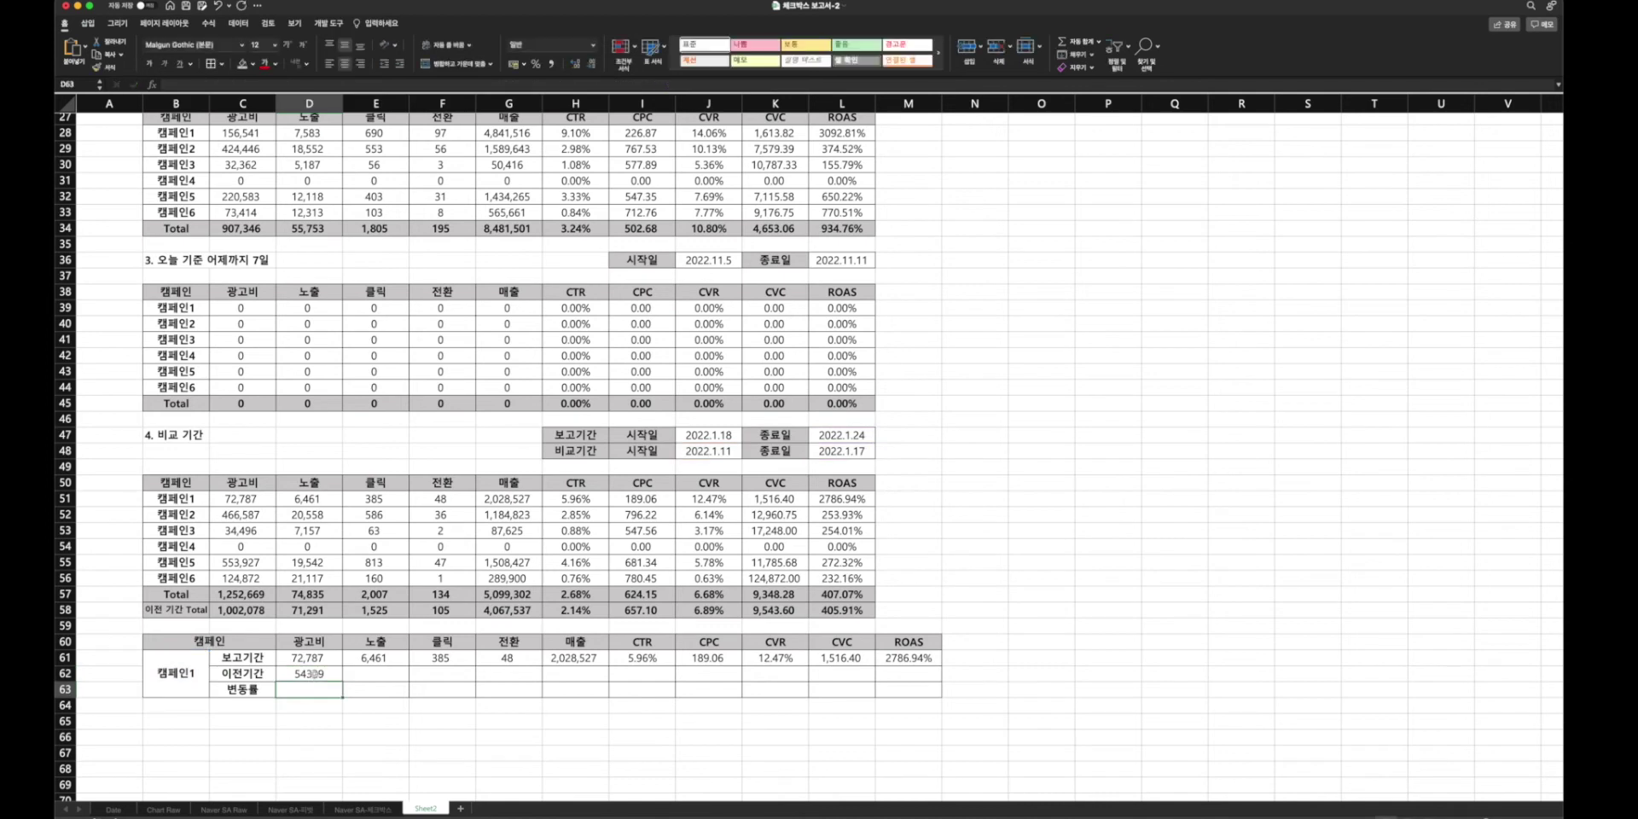
# - Fill the D62 formula across to H62 and extend the CTR to ROAS formulas from I61:M61 down through row 63
pyautogui.click(309, 675)
pyautogui.moveTo(342, 682); pyautogui.dragTo(943, 693)
pyautogui.moveTo(423, 683); pyautogui.dragTo(424, 683)
# - Format D62:H62 as centered whole numbers with thousands separators, using the 숫자 number category
pyautogui.moveTo(311, 673); pyautogui.dragTo(575, 673)
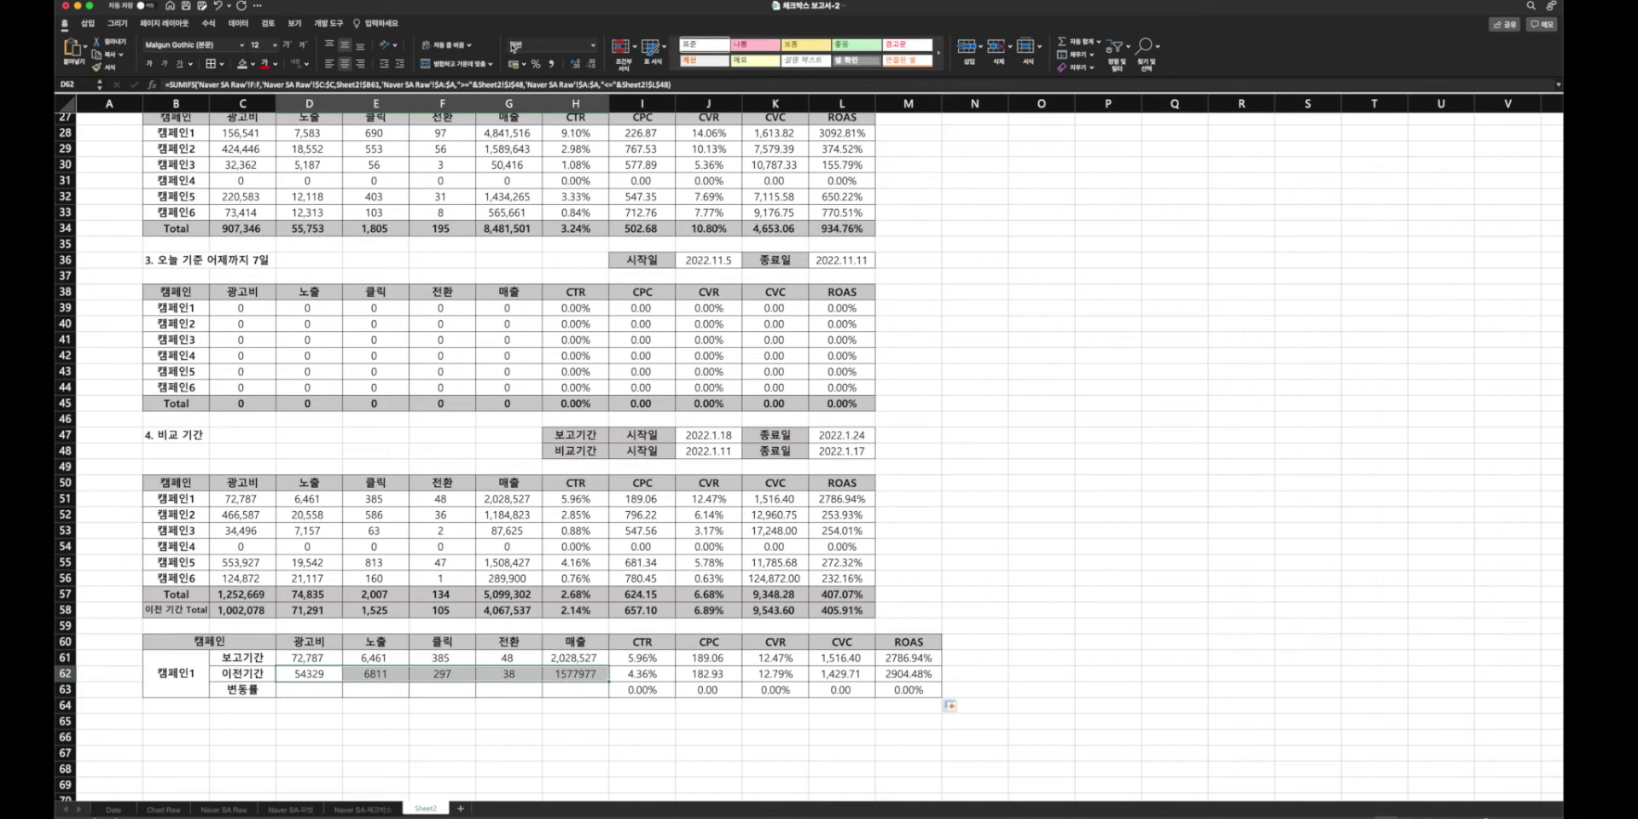
pyautogui.click(550, 64)
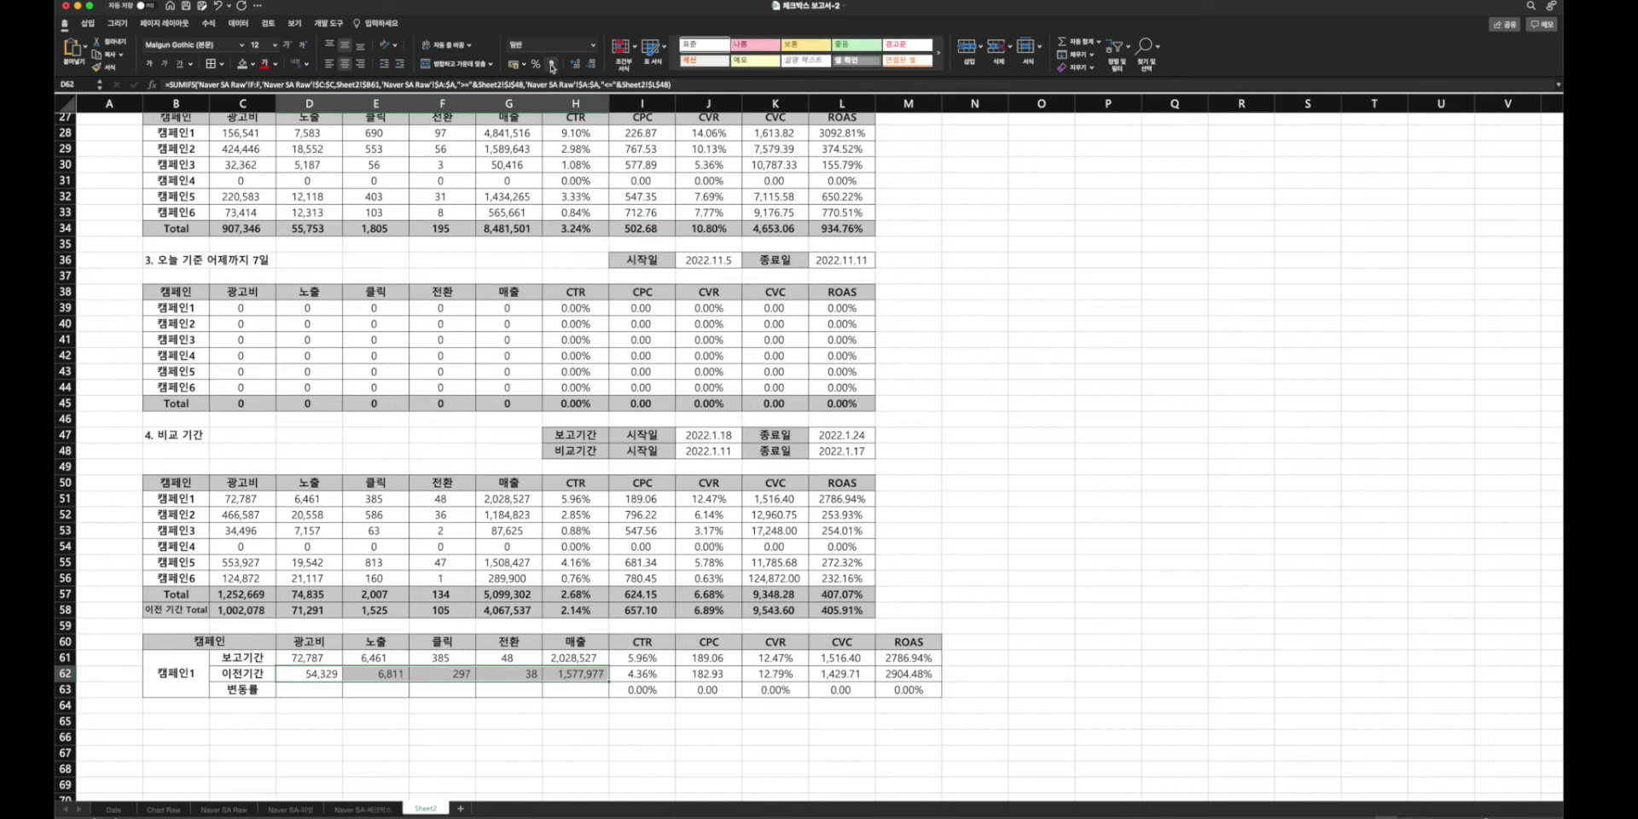
pyautogui.rightClick(424, 682)
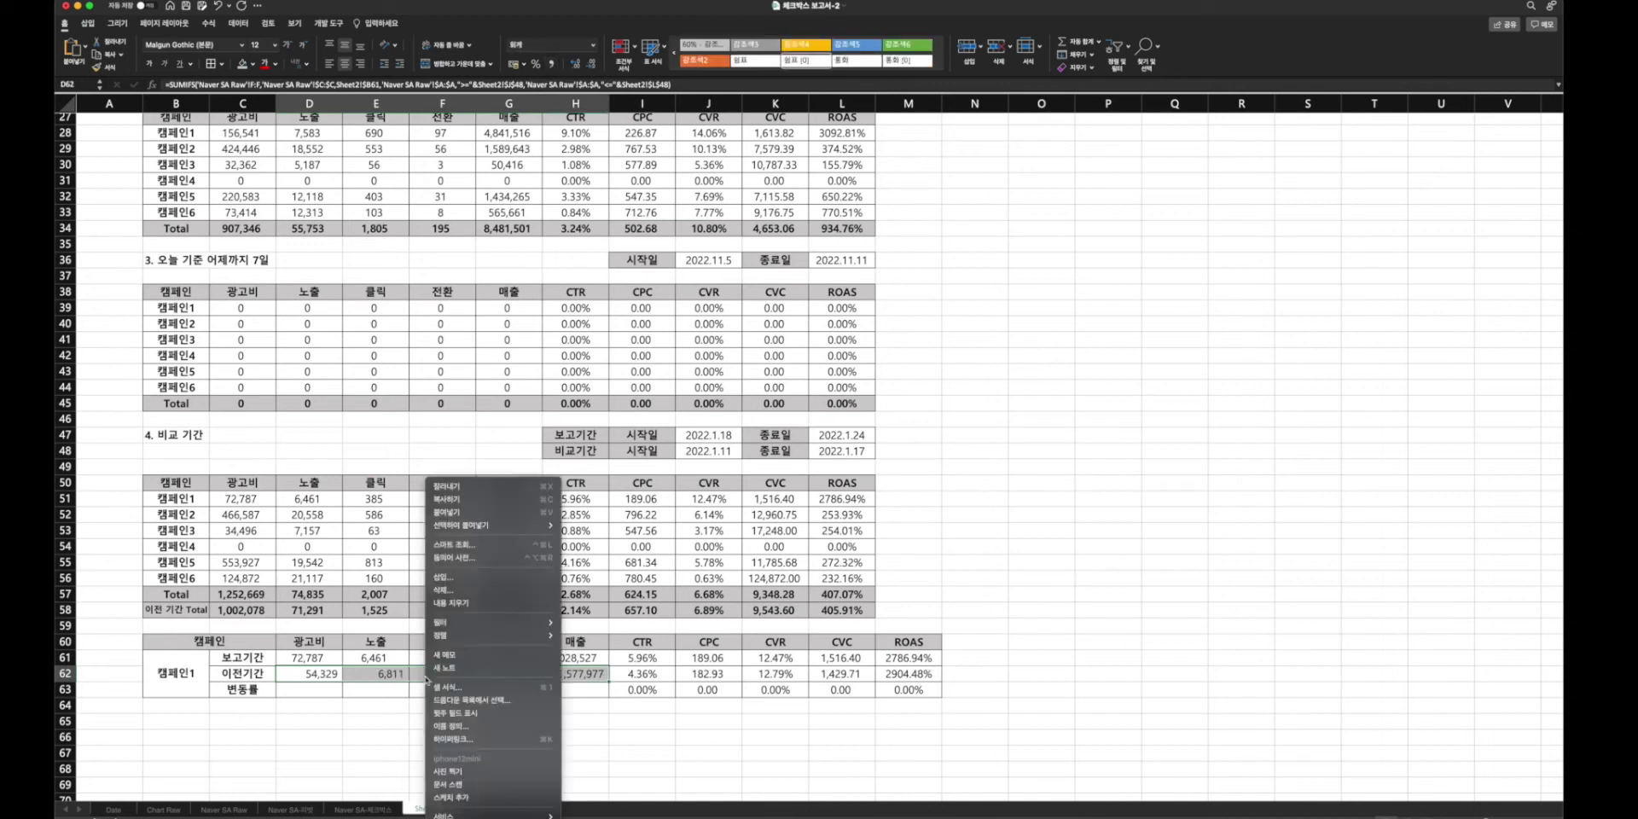
pyautogui.click(483, 690)
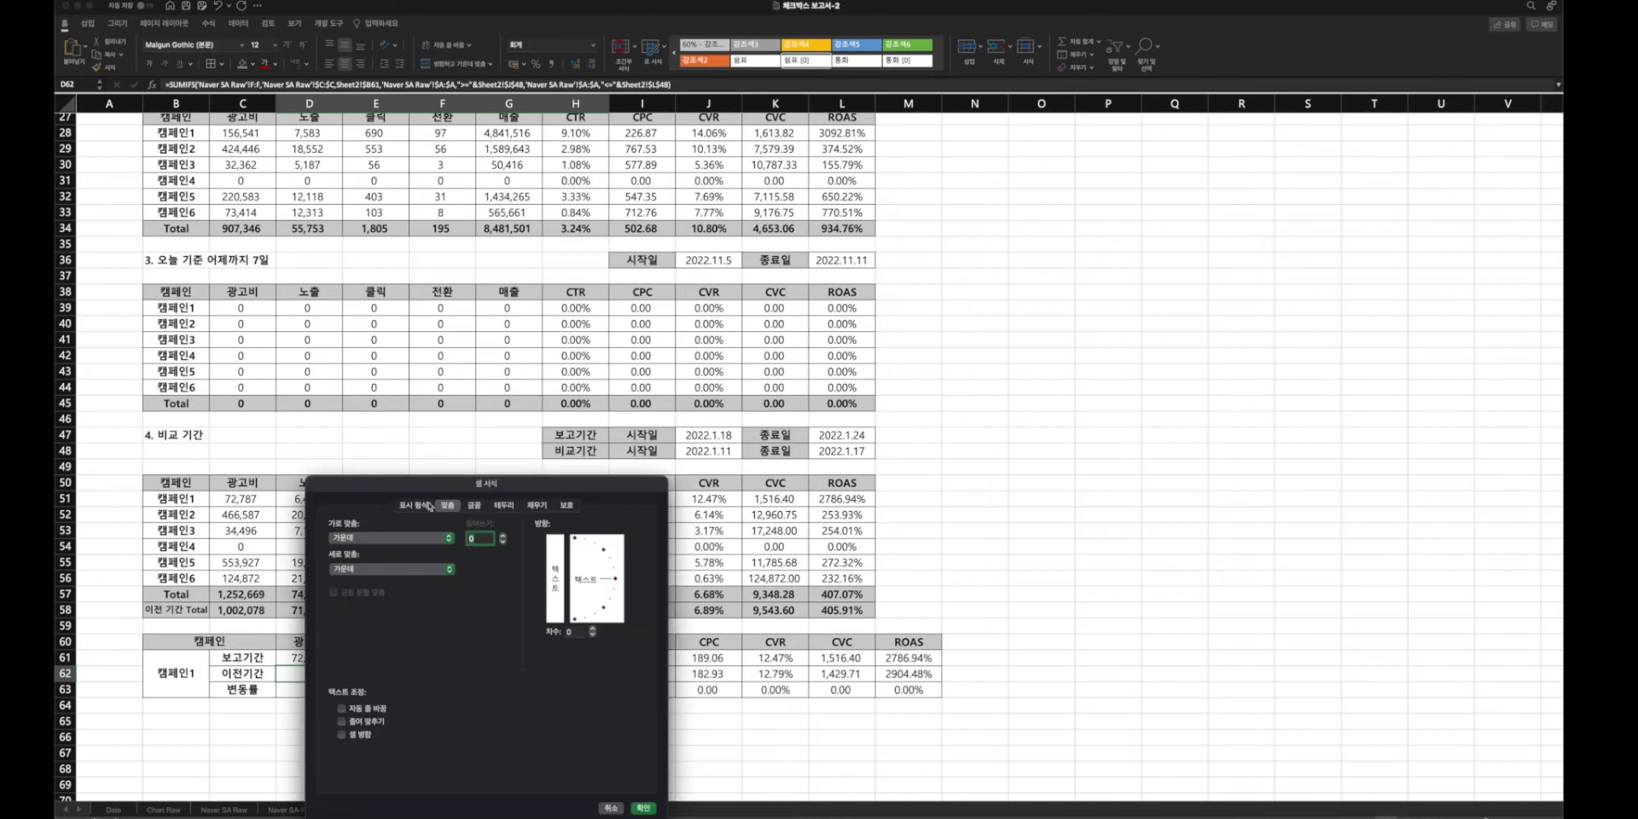
pyautogui.click(422, 505)
pyautogui.click(342, 548)
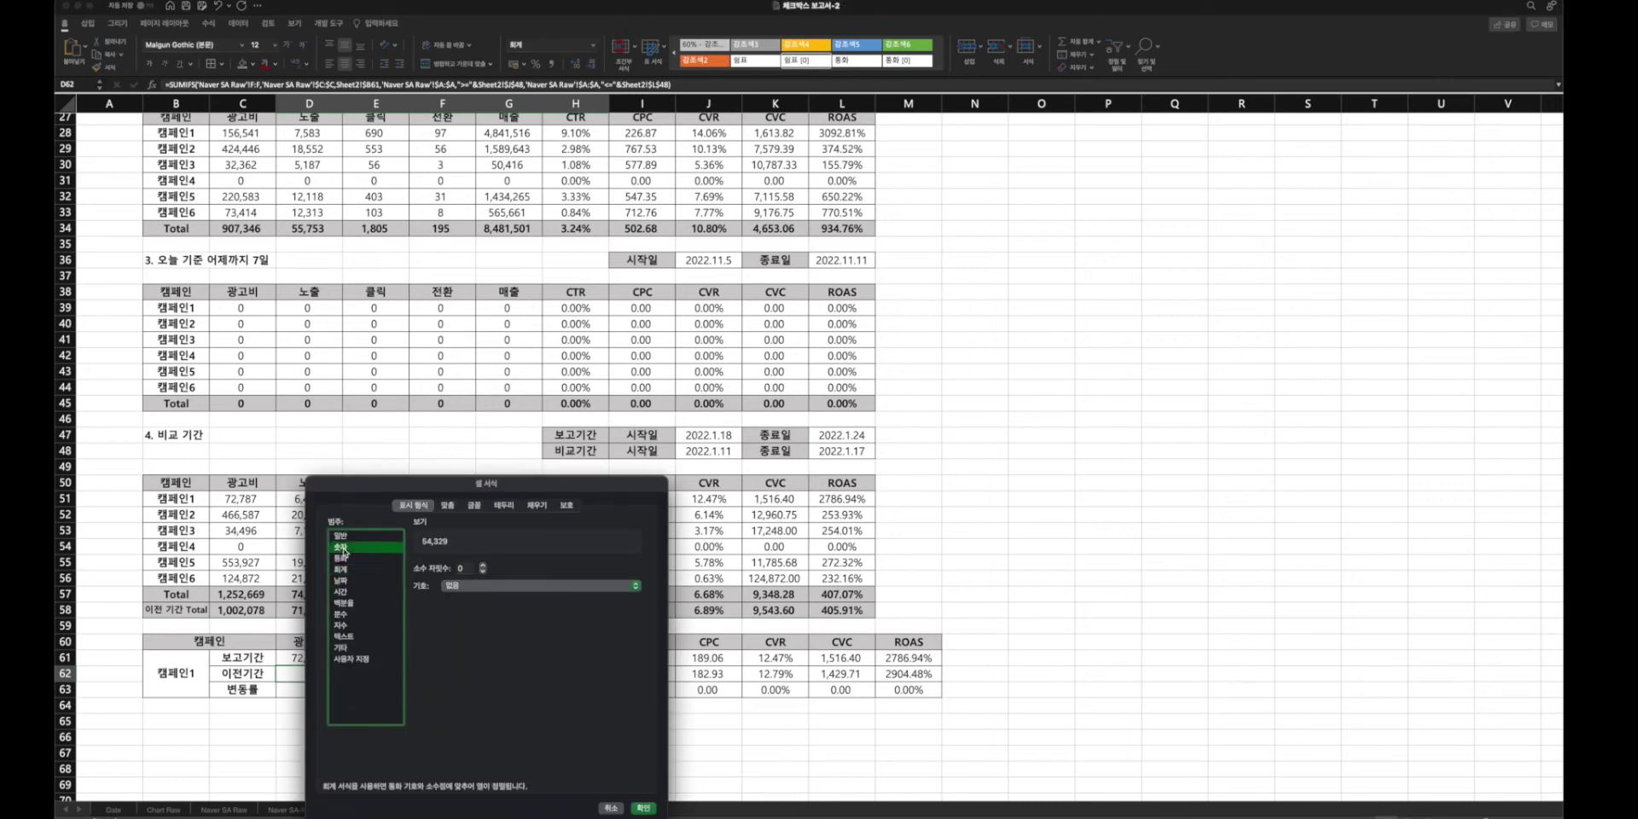
pyautogui.click(643, 807)
pyautogui.click(495, 705)
# - Enter the change-rate formula =D61/D62-1 in D63
pyautogui.click(314, 689)
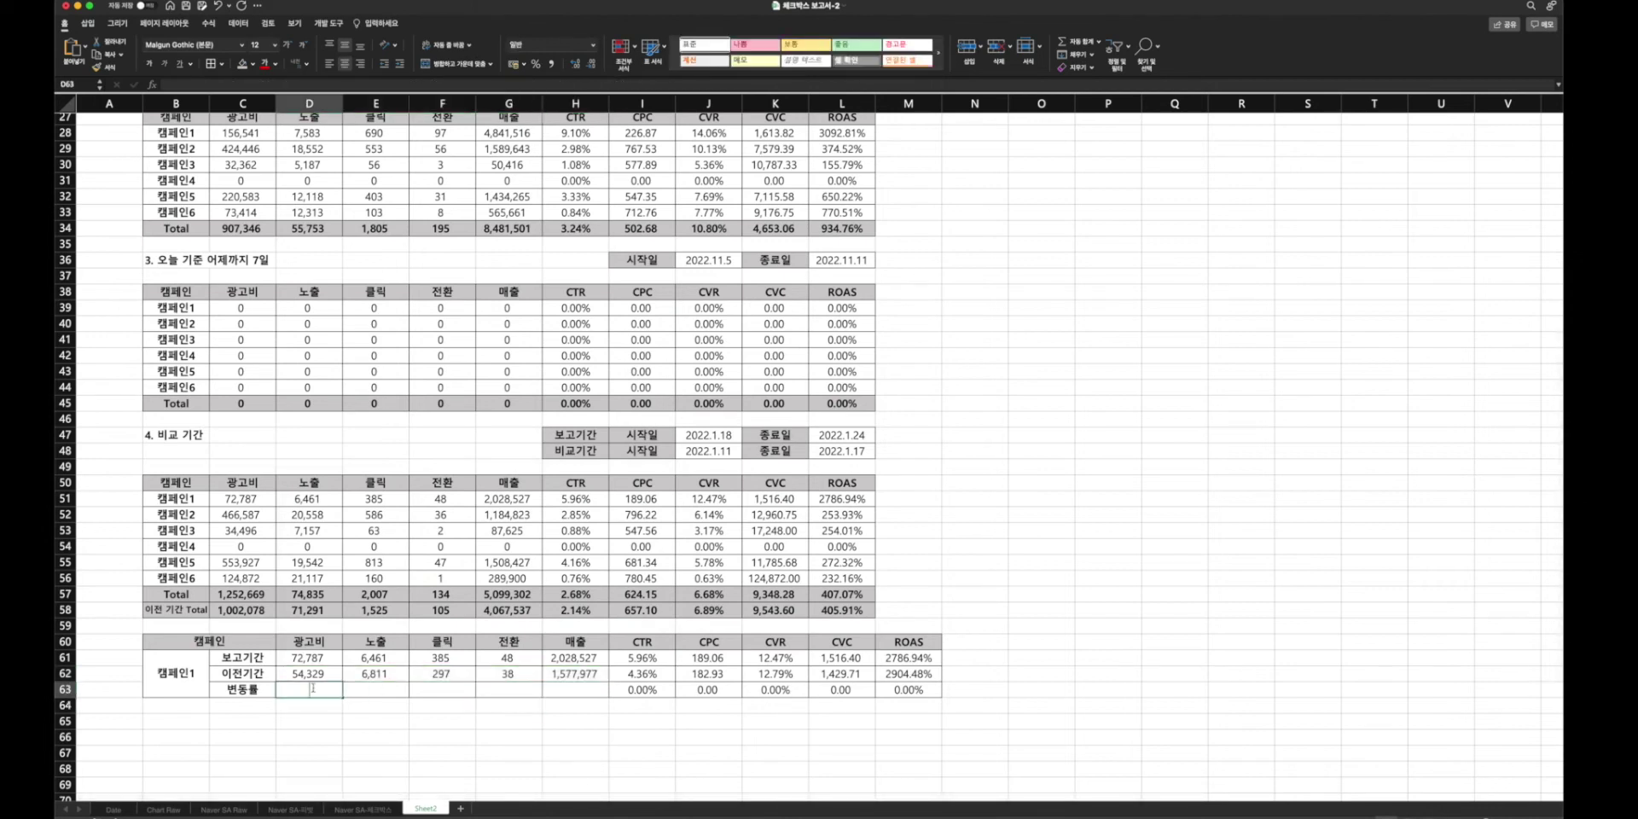
pyautogui.write('=')
pyautogui.press('Up')
pyautogui.write('/')
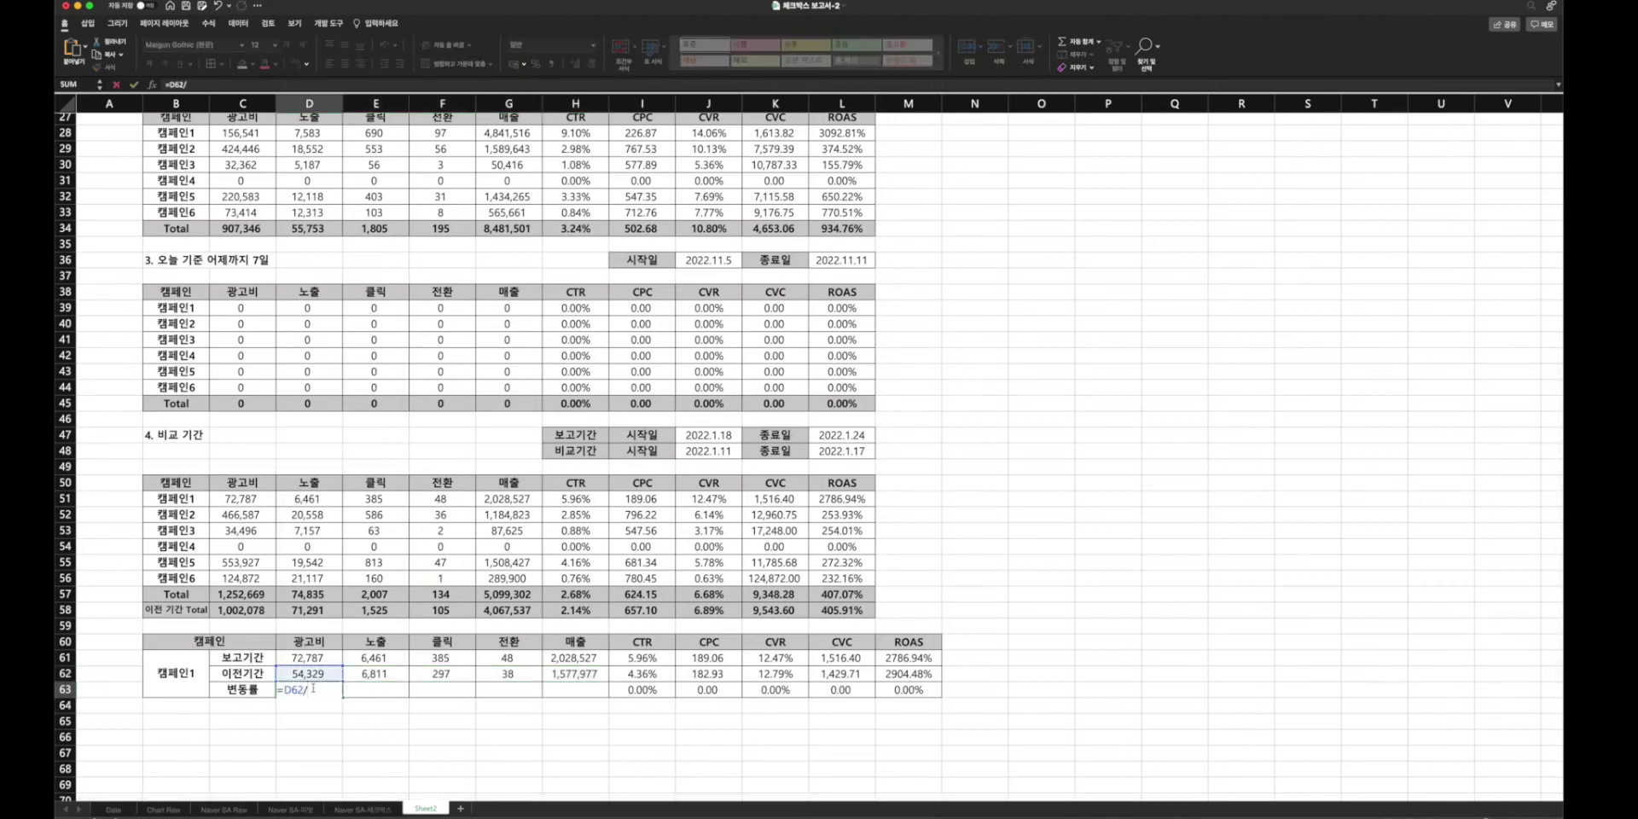
pyautogui.press('BackSpace')
pyautogui.press('BackSpace')
pyautogui.press('BackSpace')
pyautogui.press('BackSpace')
pyautogui.press('Up')
pyautogui.press('Up')
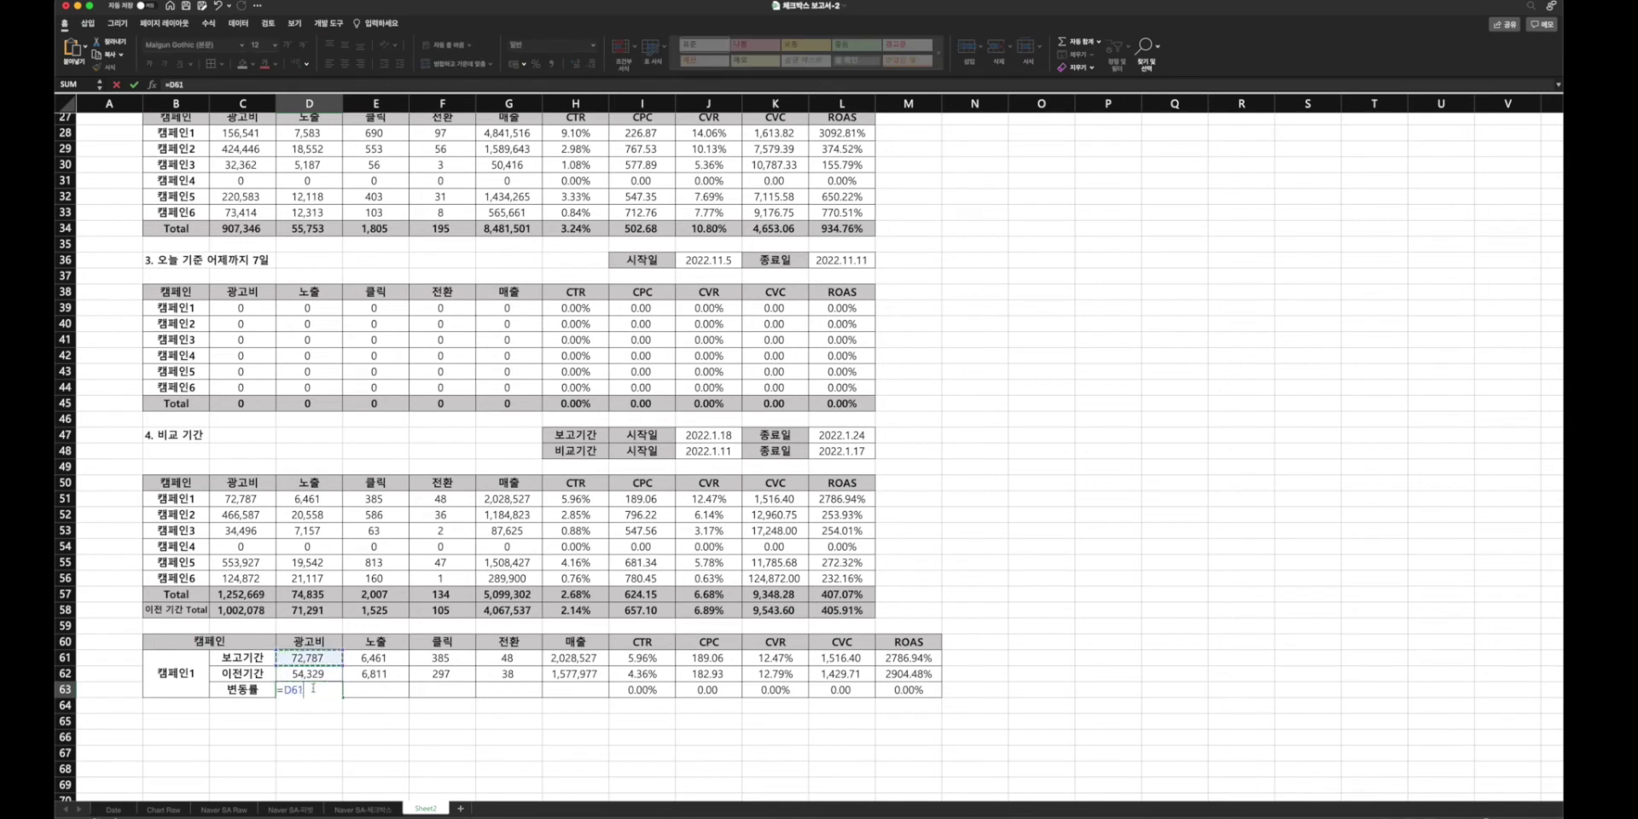
pyautogui.write('/')
pyautogui.press('Up')
pyautogui.write('-1')
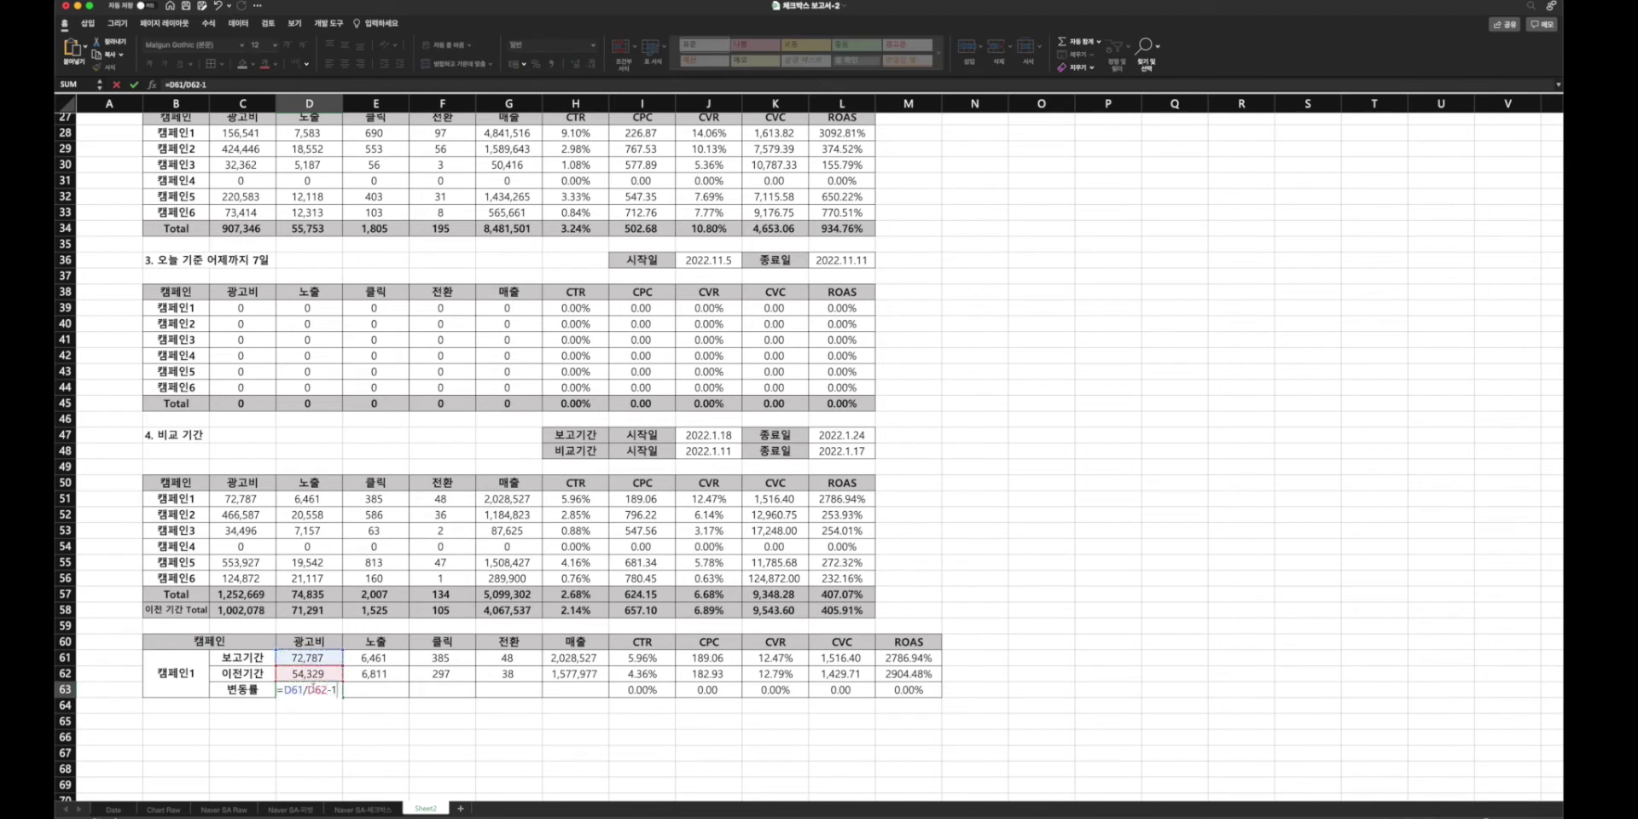
pyautogui.hotkey('ctrl', 'Return')
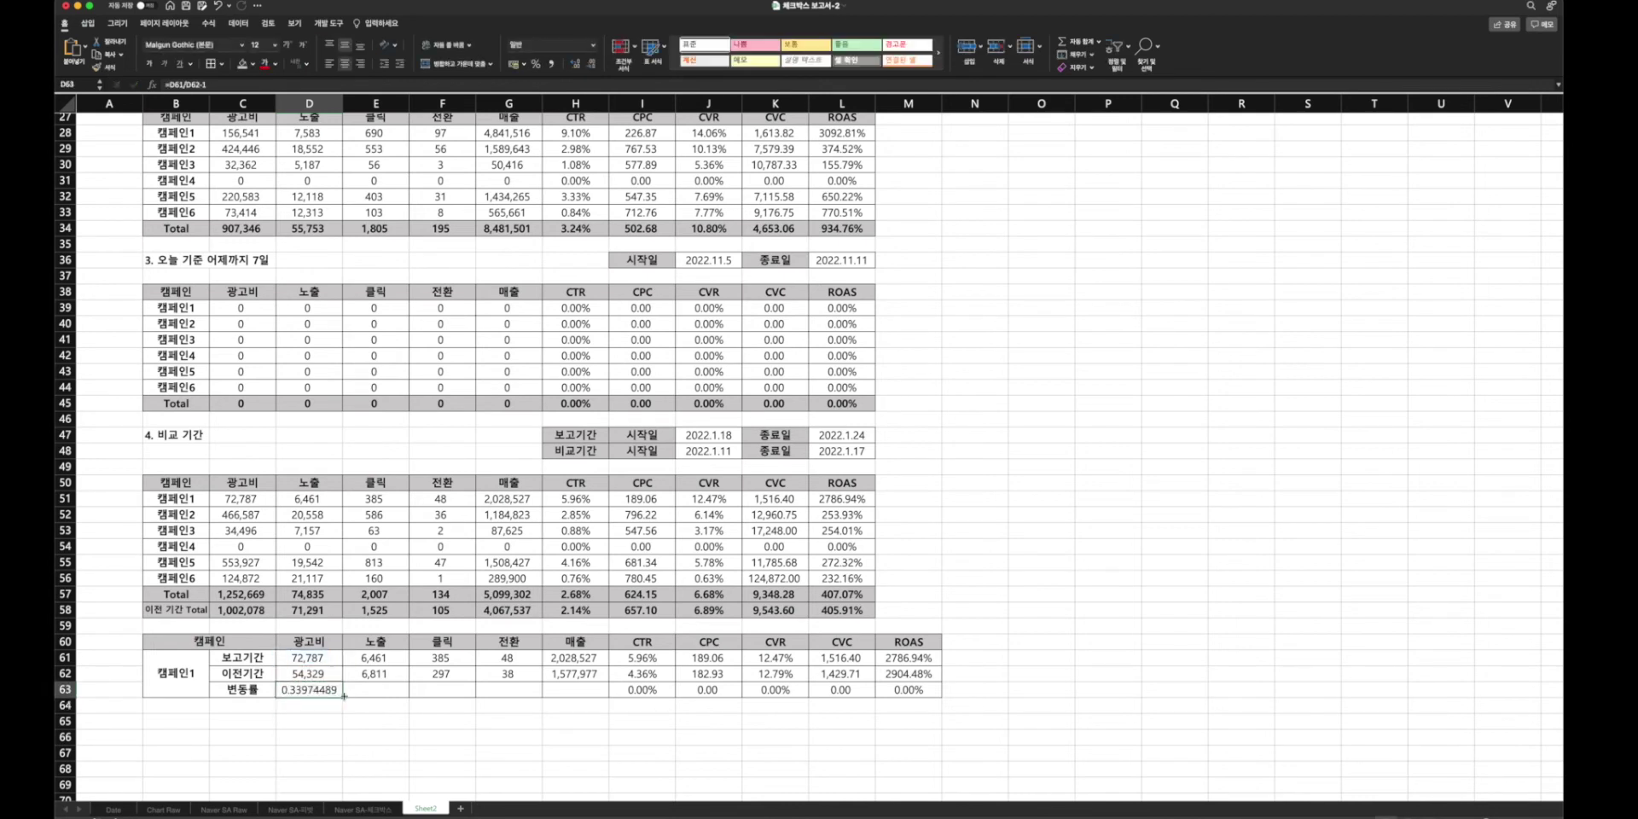
# - Fill the change-rate formula from D63 across to M63 and format the 변동률 row as whole percentages
pyautogui.moveTo(343, 696); pyautogui.dragTo(594, 696)
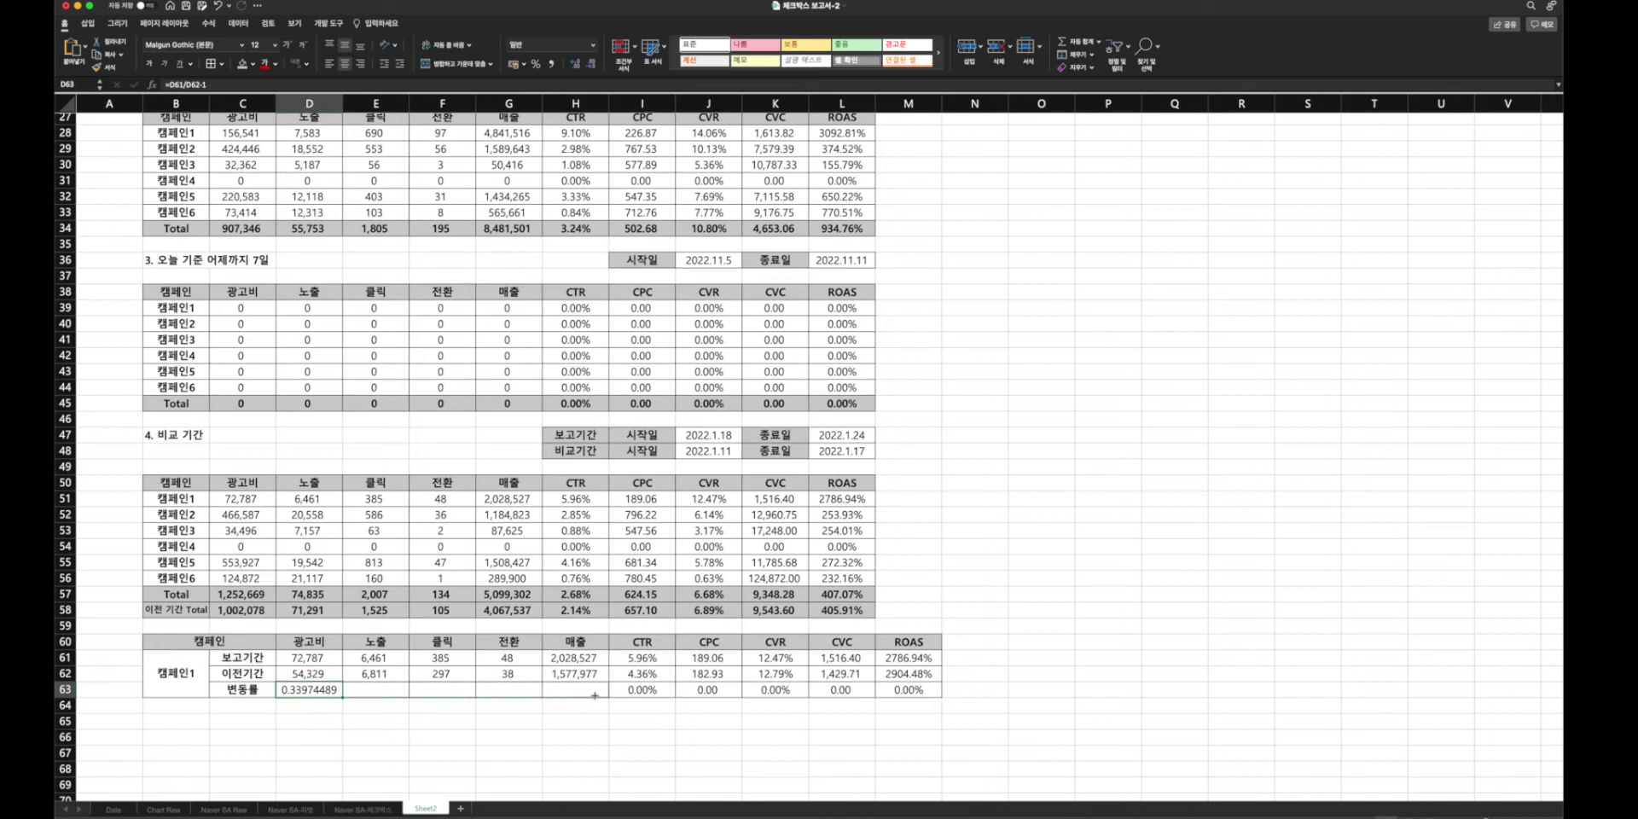
pyautogui.click(536, 64)
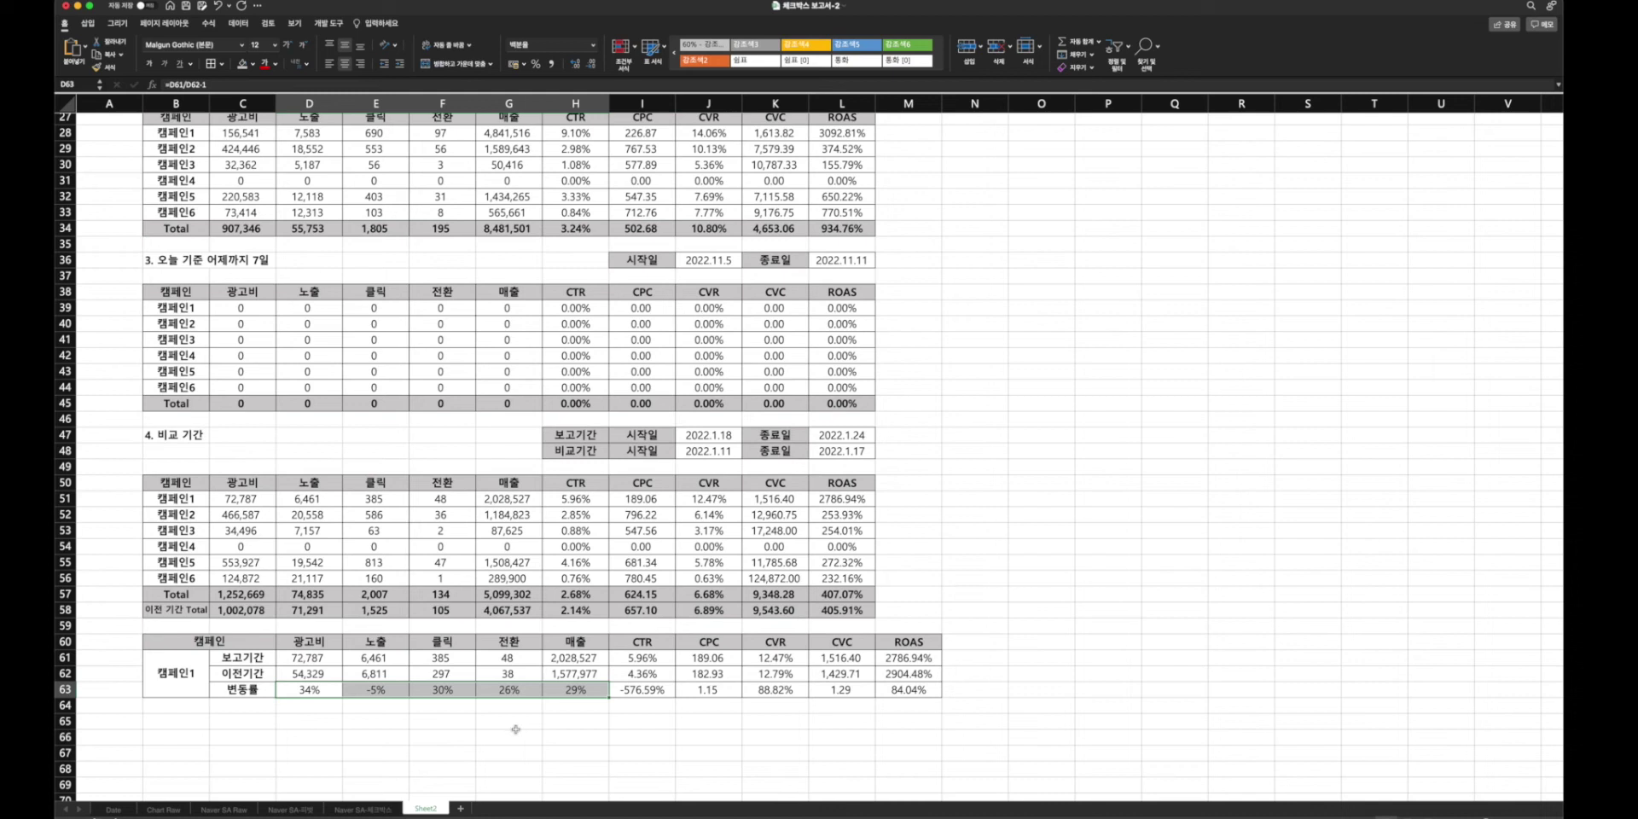
pyautogui.click(629, 694)
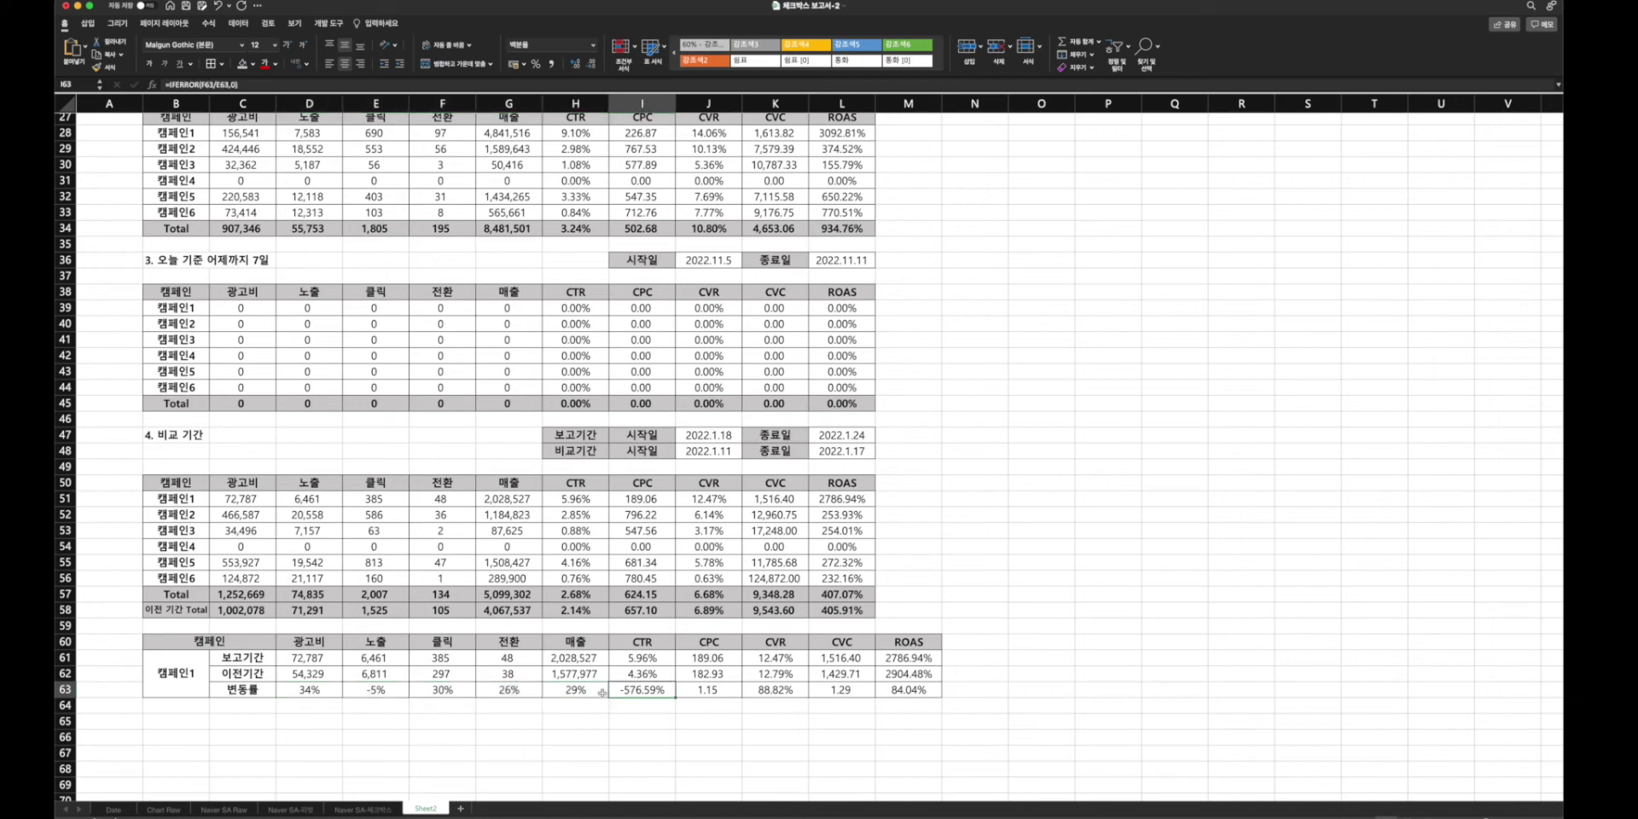
pyautogui.click(605, 692)
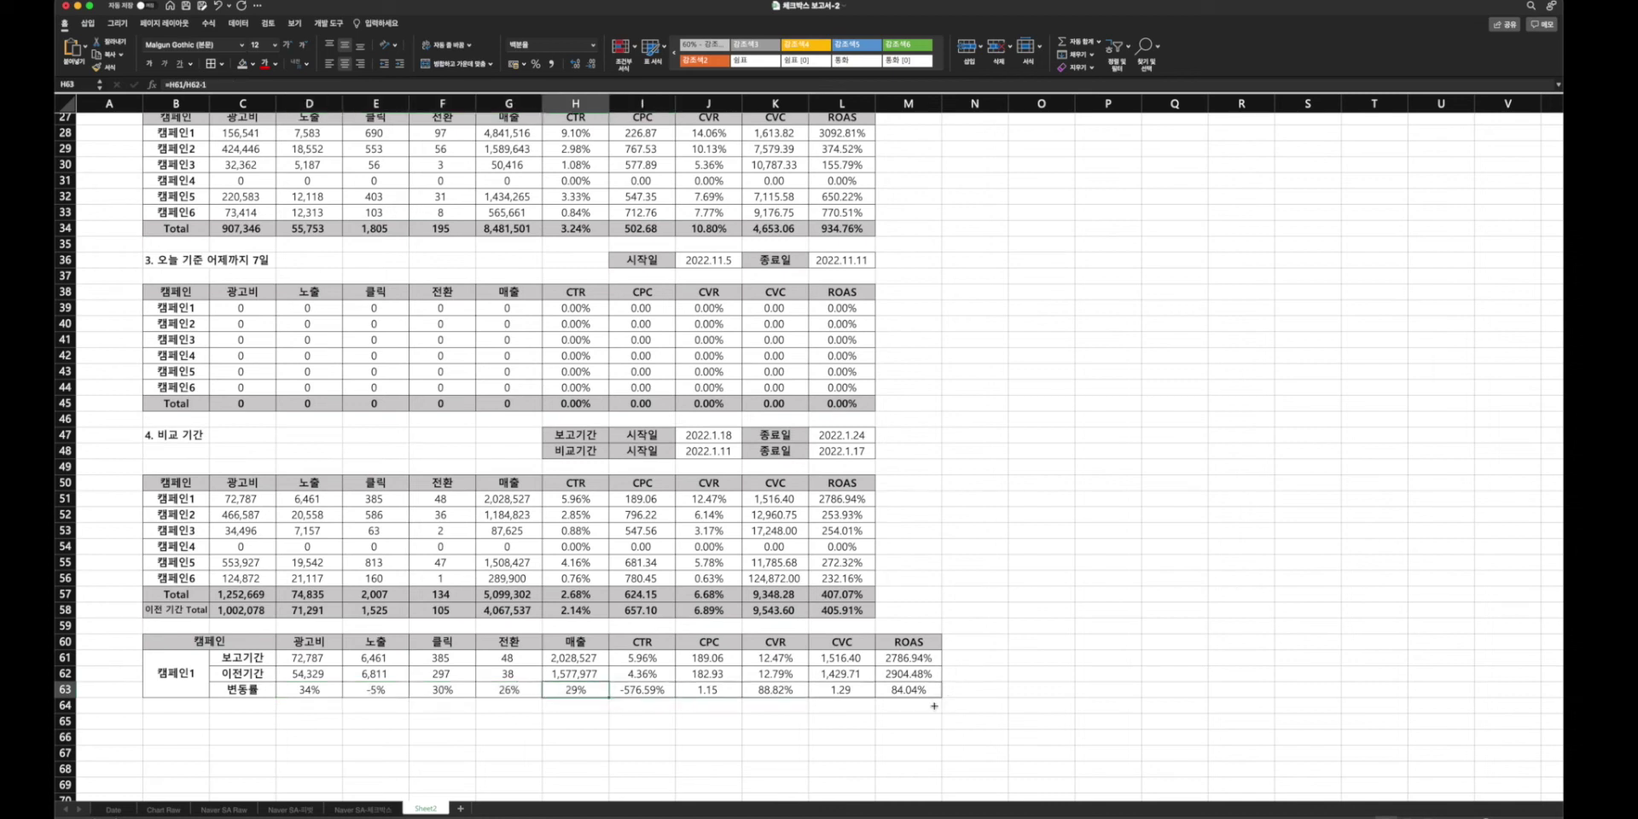
pyautogui.moveTo(934, 705); pyautogui.dragTo(933, 705)
pyautogui.click(1040, 689)
# - Add a conditional formatting rule to D63:M63 that shows values greater than 0 in red text (빨강 텍스트)
pyautogui.moveTo(315, 689); pyautogui.dragTo(908, 690)
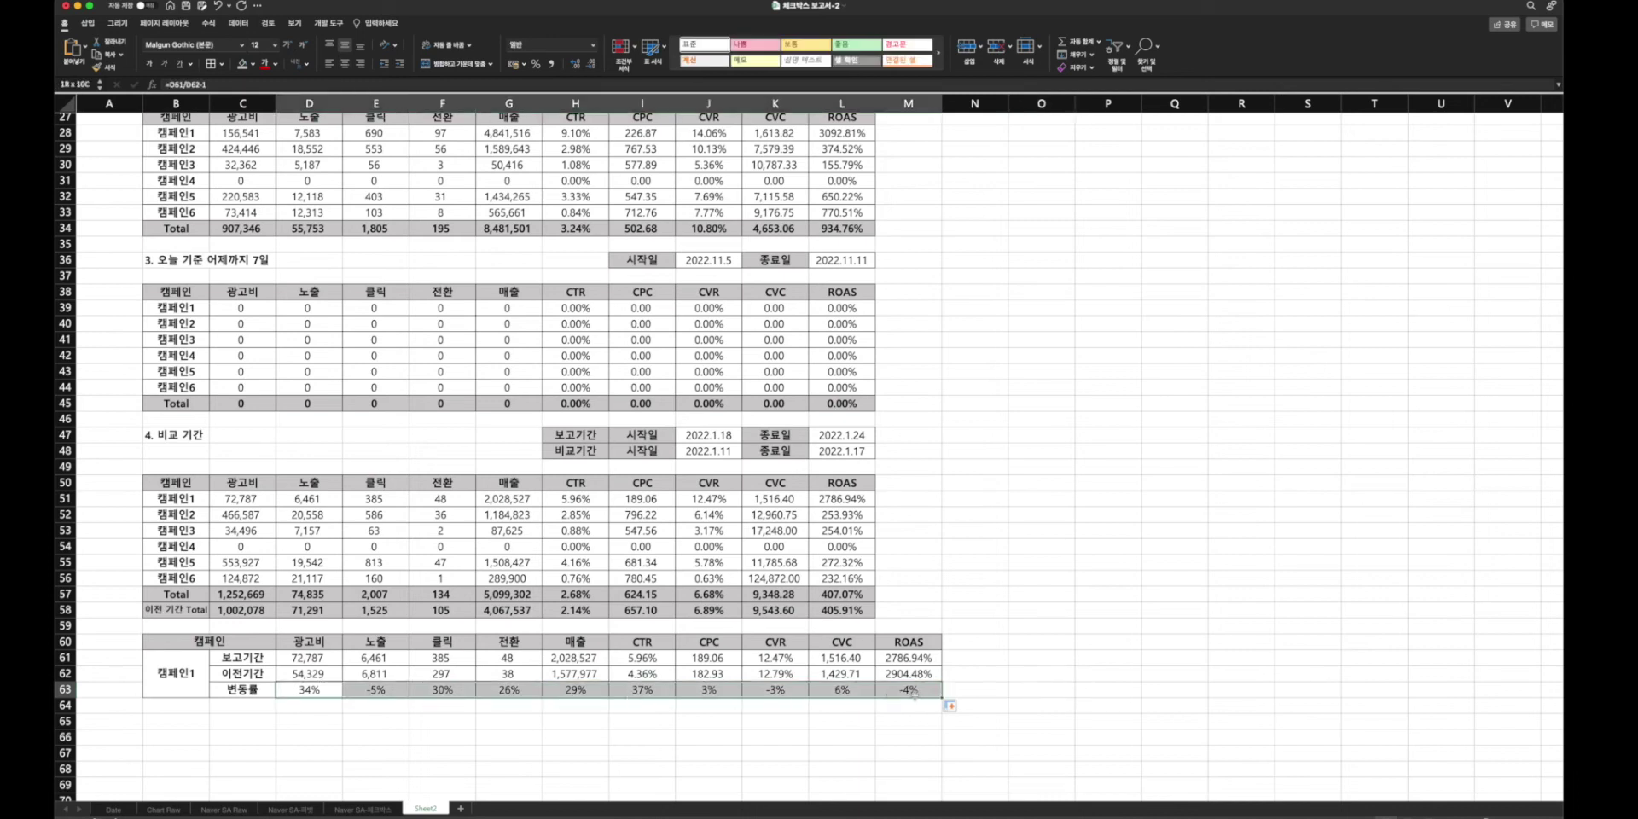
pyautogui.click(620, 50)
pyautogui.moveTo(637, 64)
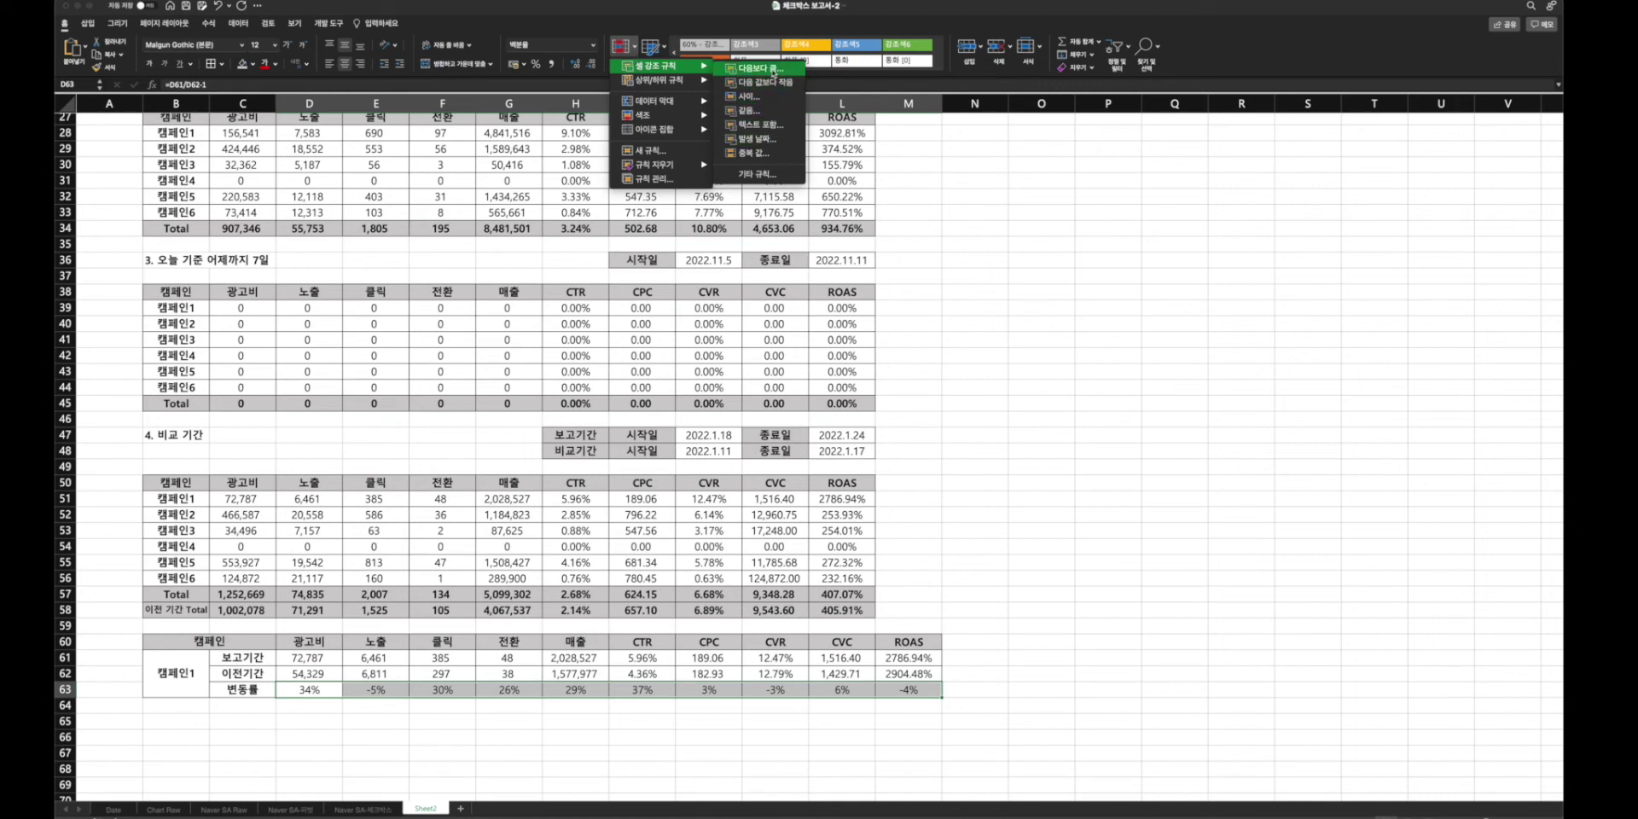
pyautogui.click(759, 67)
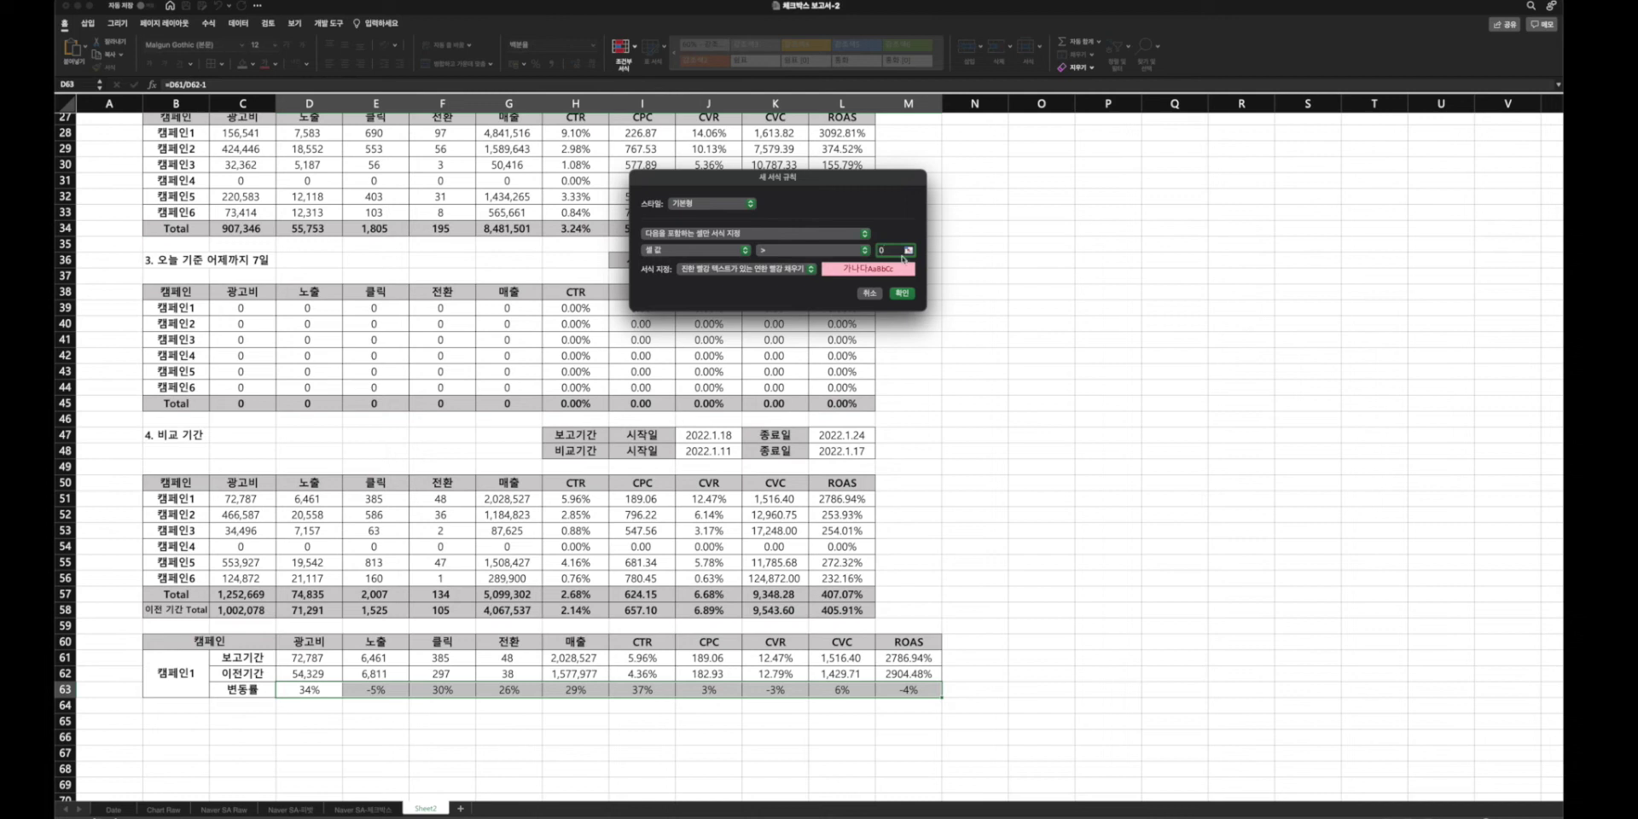
pyautogui.click(793, 270)
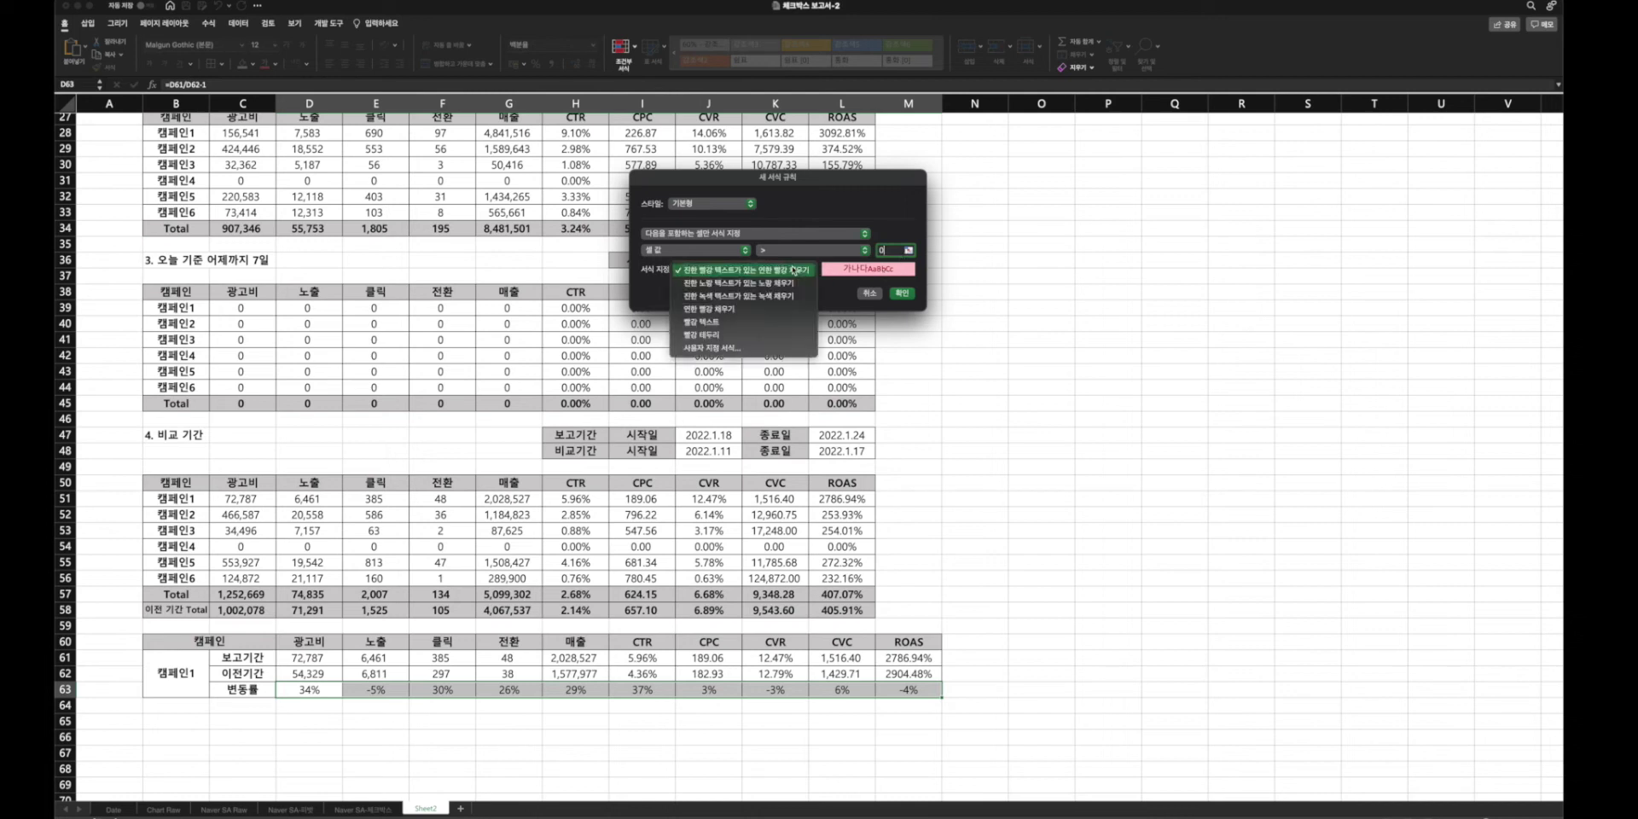
pyautogui.click(770, 320)
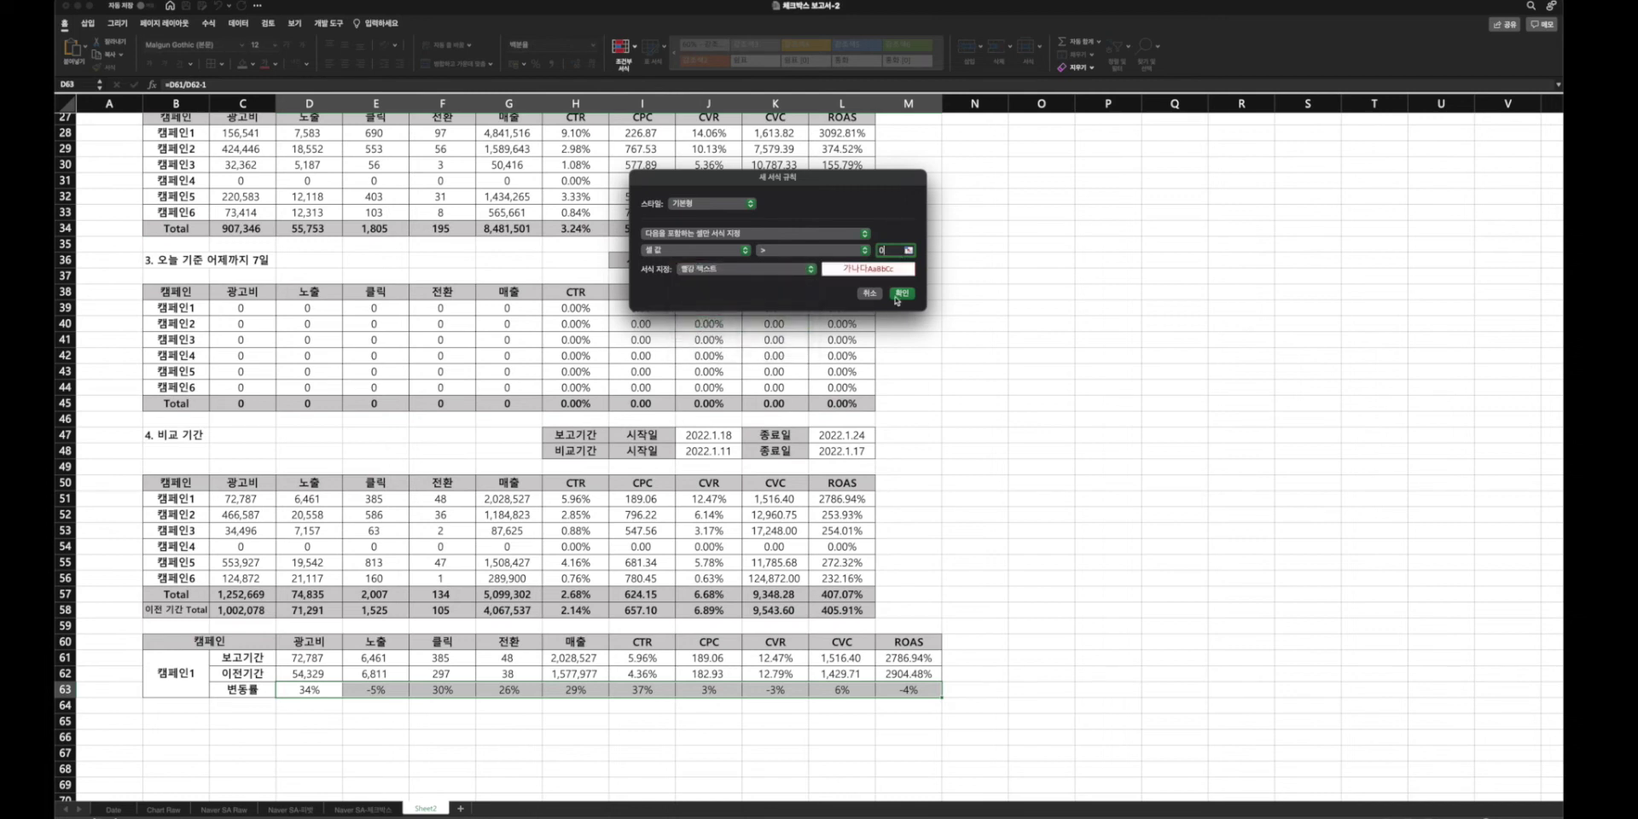
pyautogui.click(901, 293)
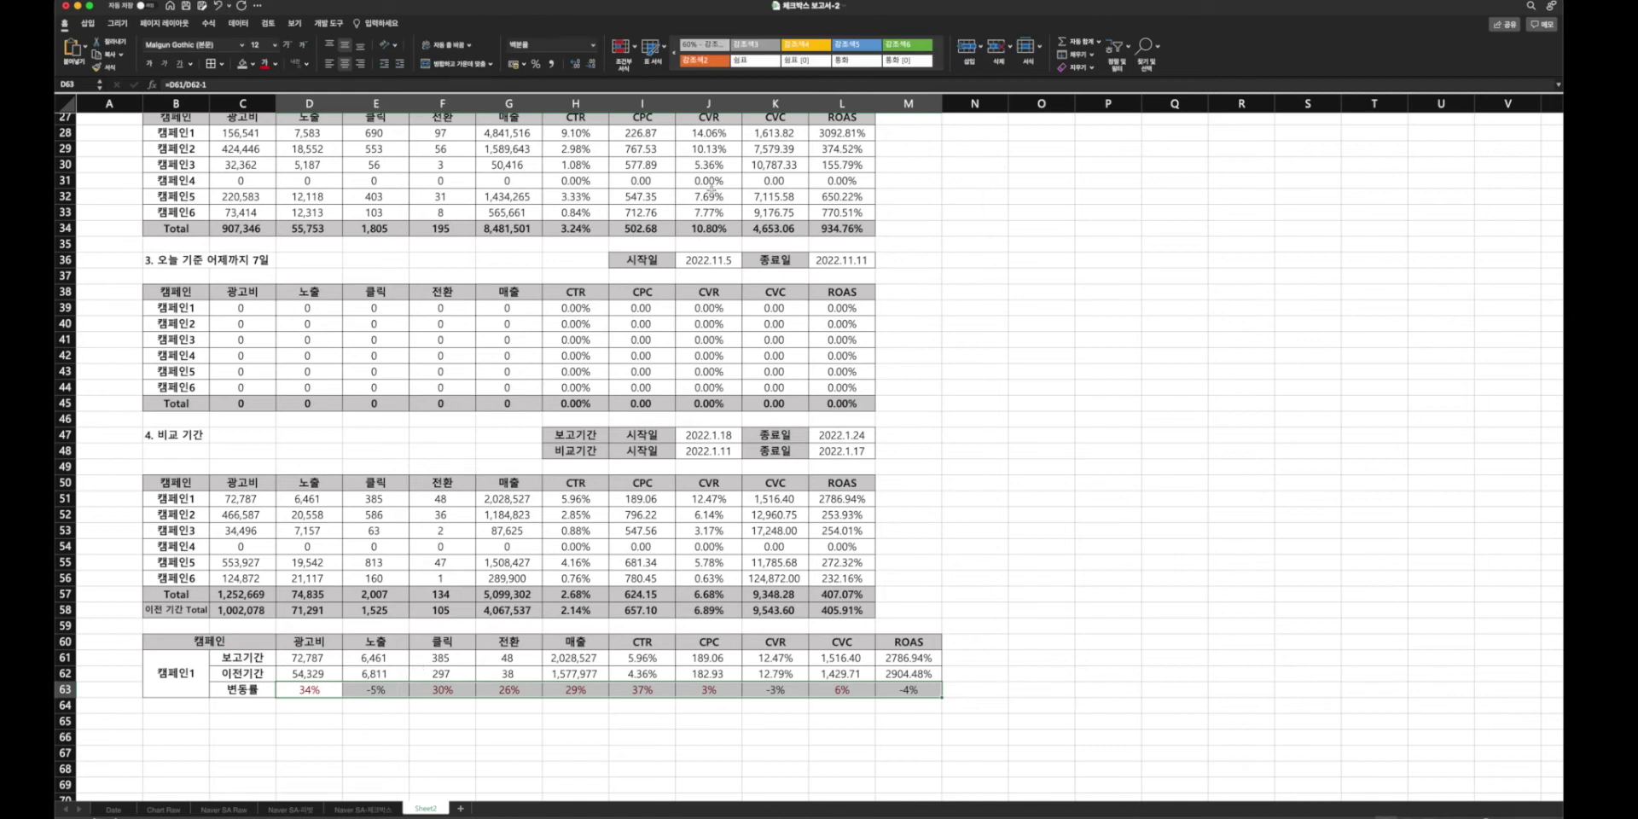
# - Add a second conditional formatting rule to D63:M63 that shows values less than 0 in a custom blue font color
pyautogui.click(621, 47)
pyautogui.moveTo(661, 66)
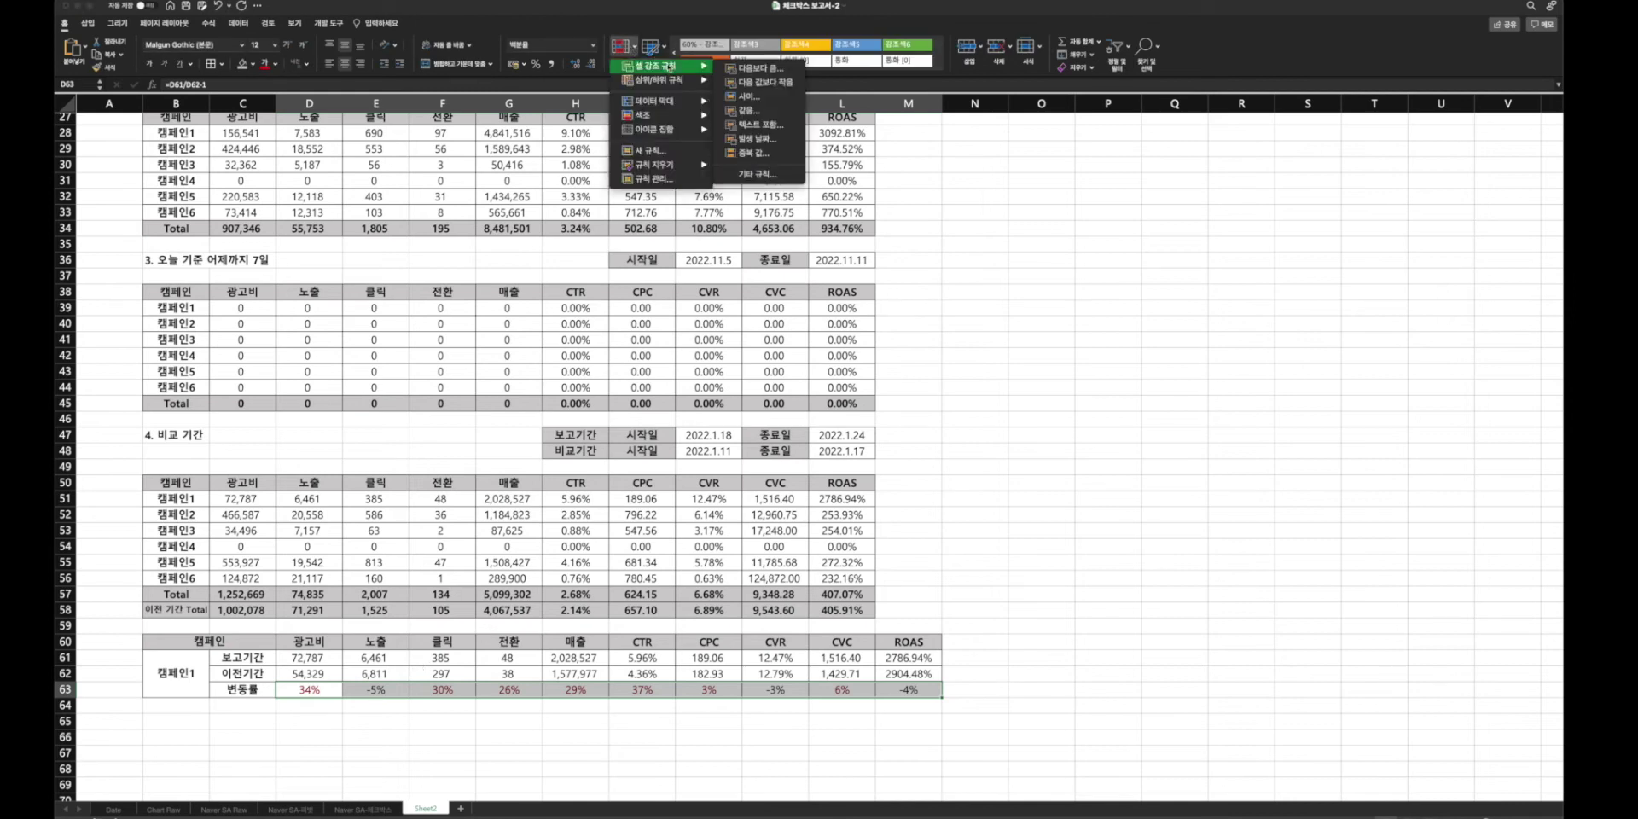
pyautogui.click(768, 83)
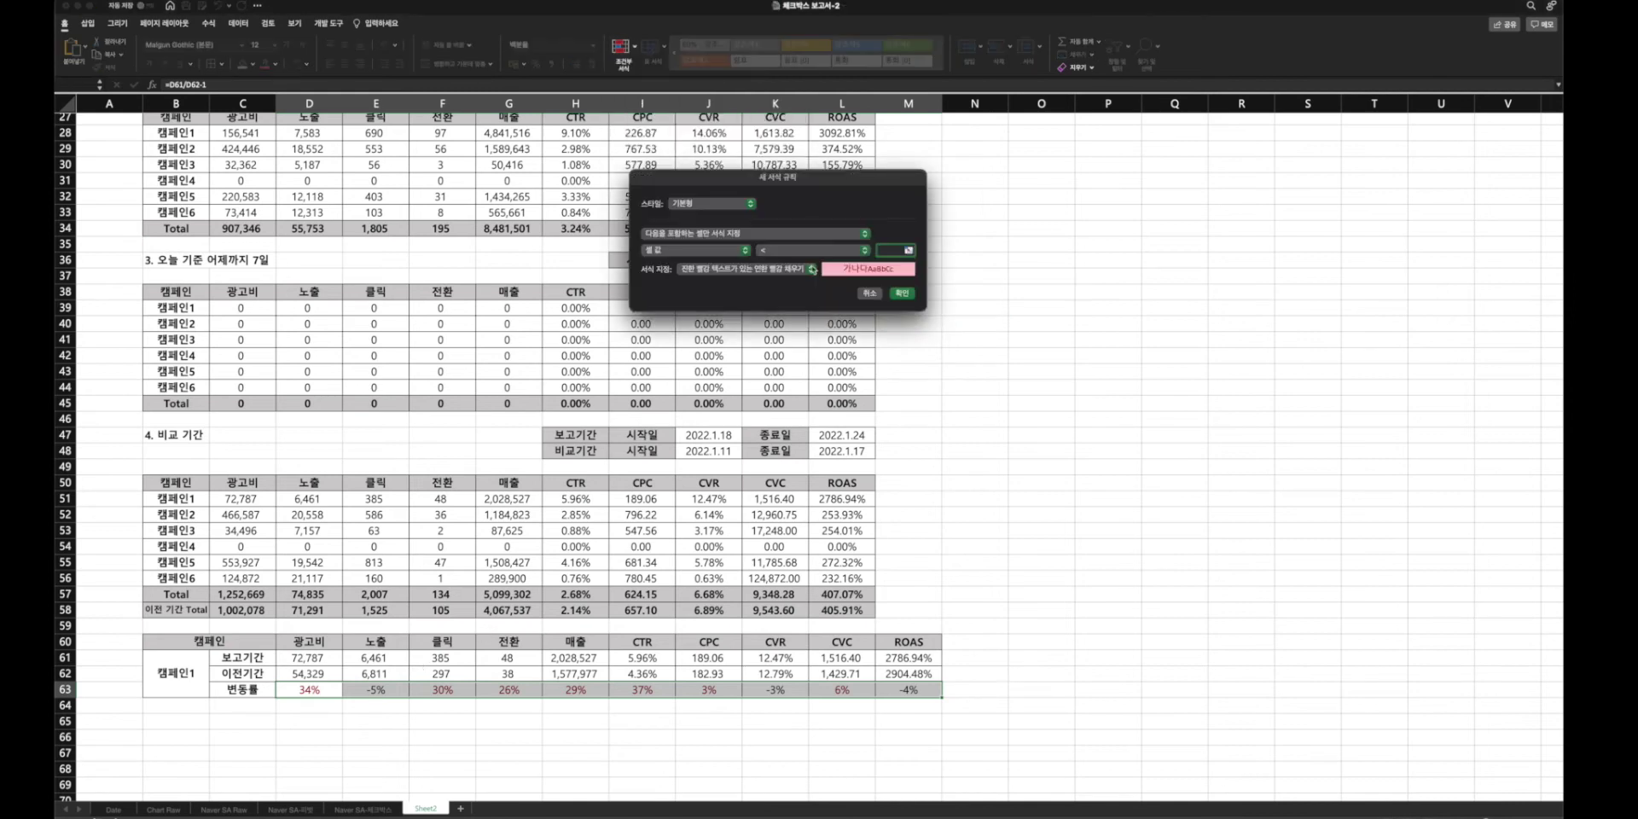
pyautogui.write('0')
pyautogui.click(767, 269)
pyautogui.click(747, 354)
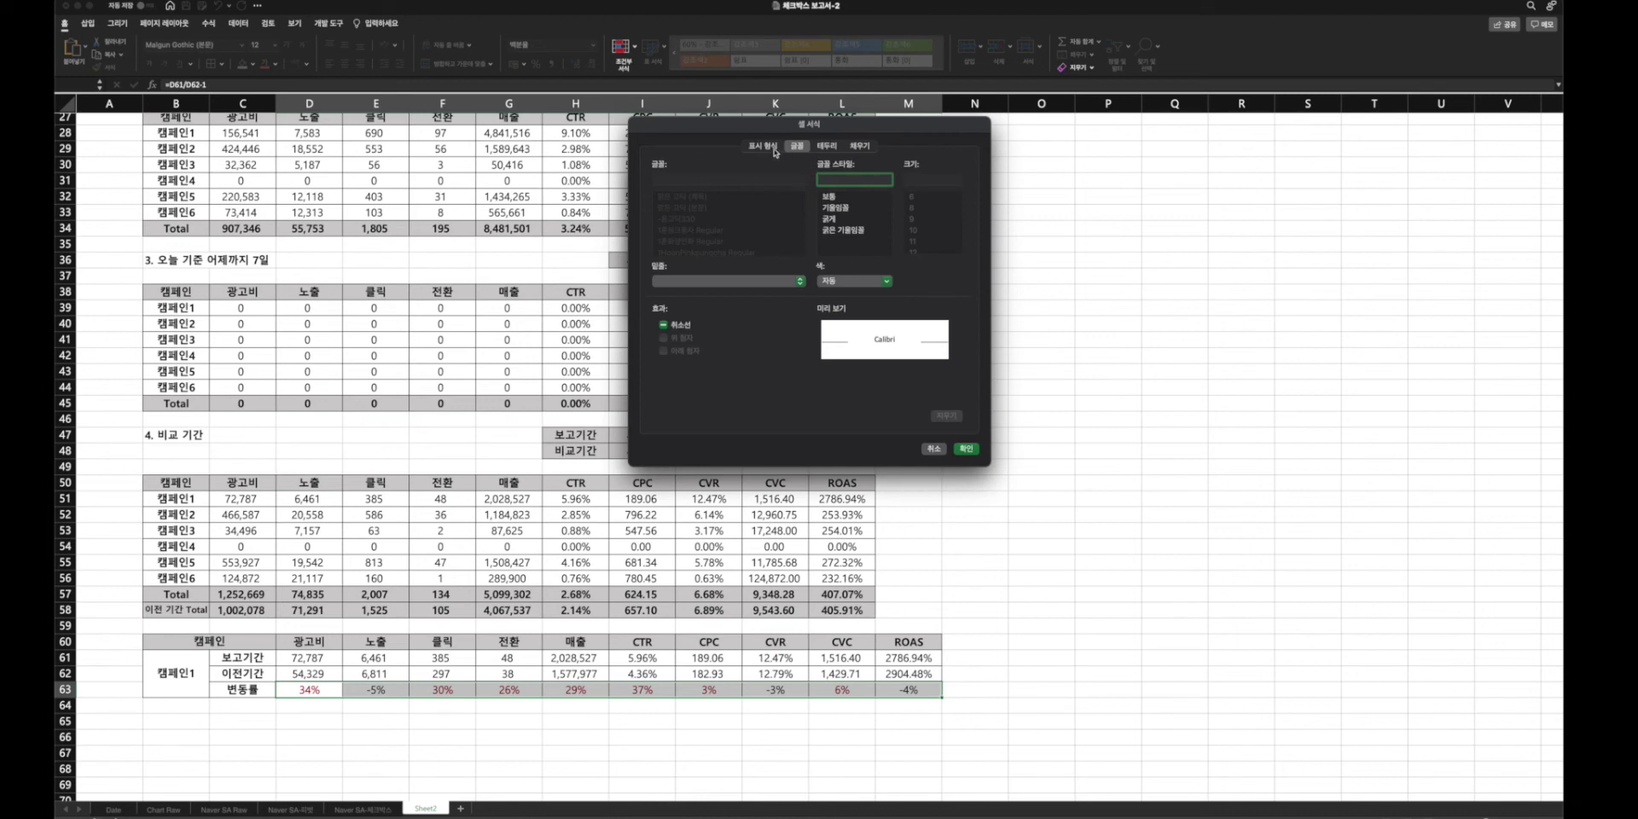
pyautogui.click(887, 282)
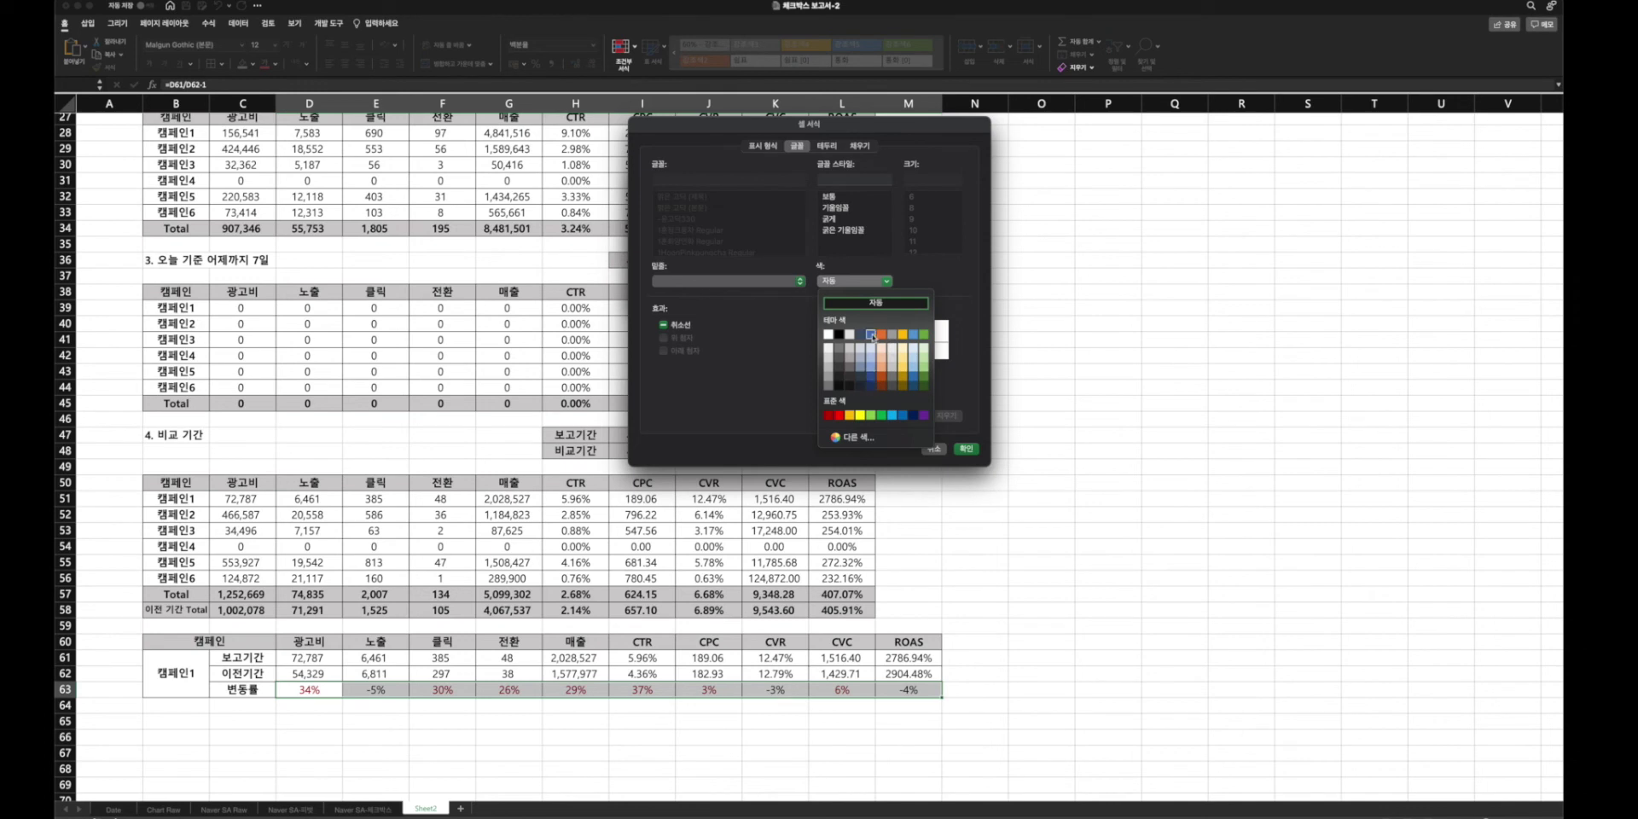
pyautogui.click(871, 334)
pyautogui.click(965, 448)
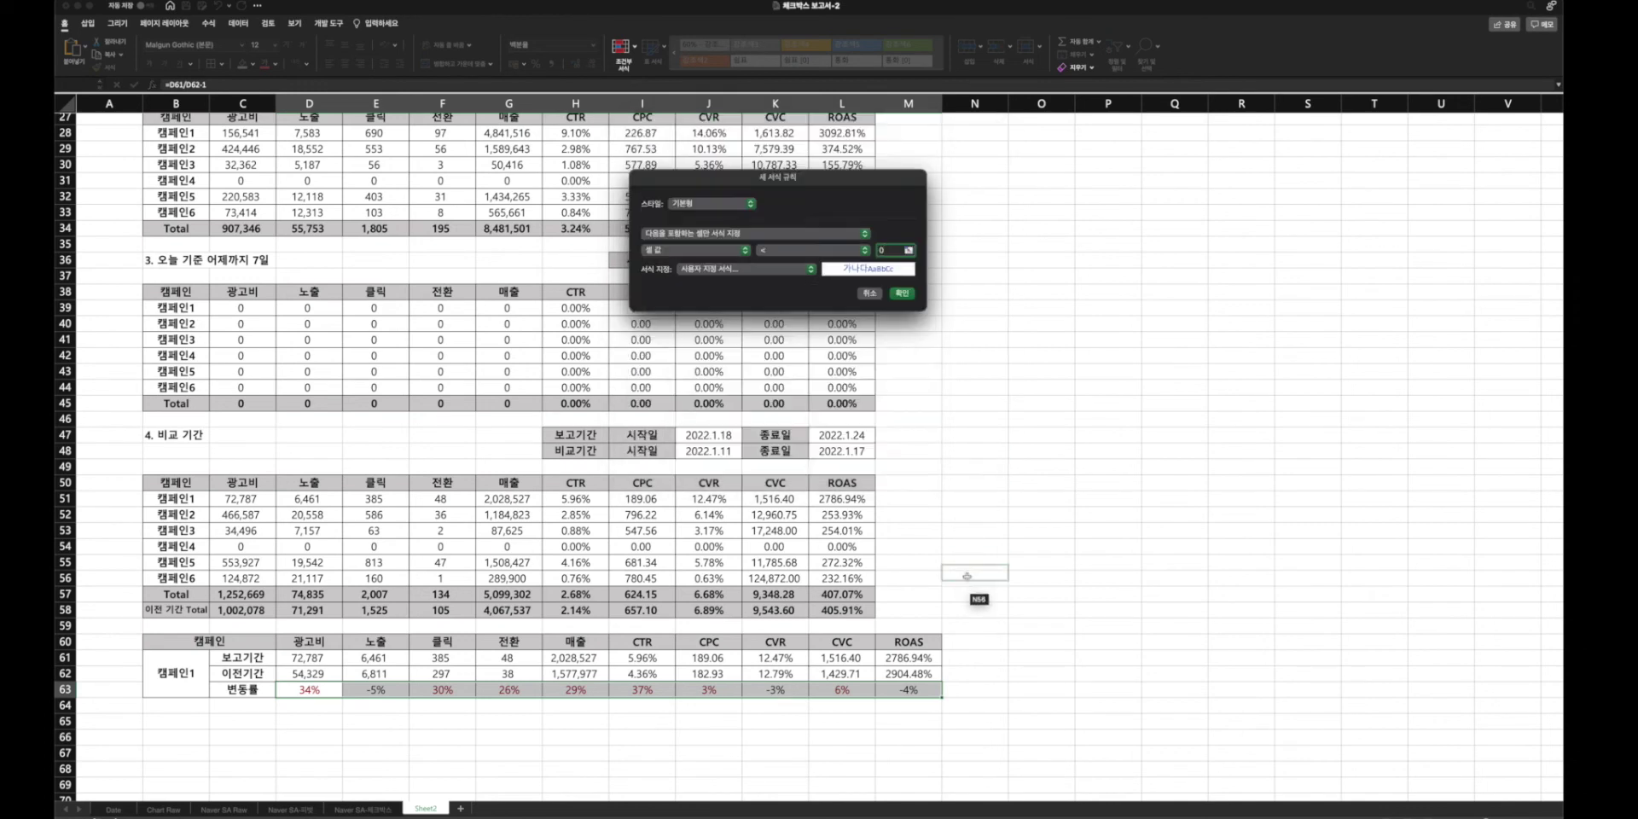
pyautogui.click(774, 704)
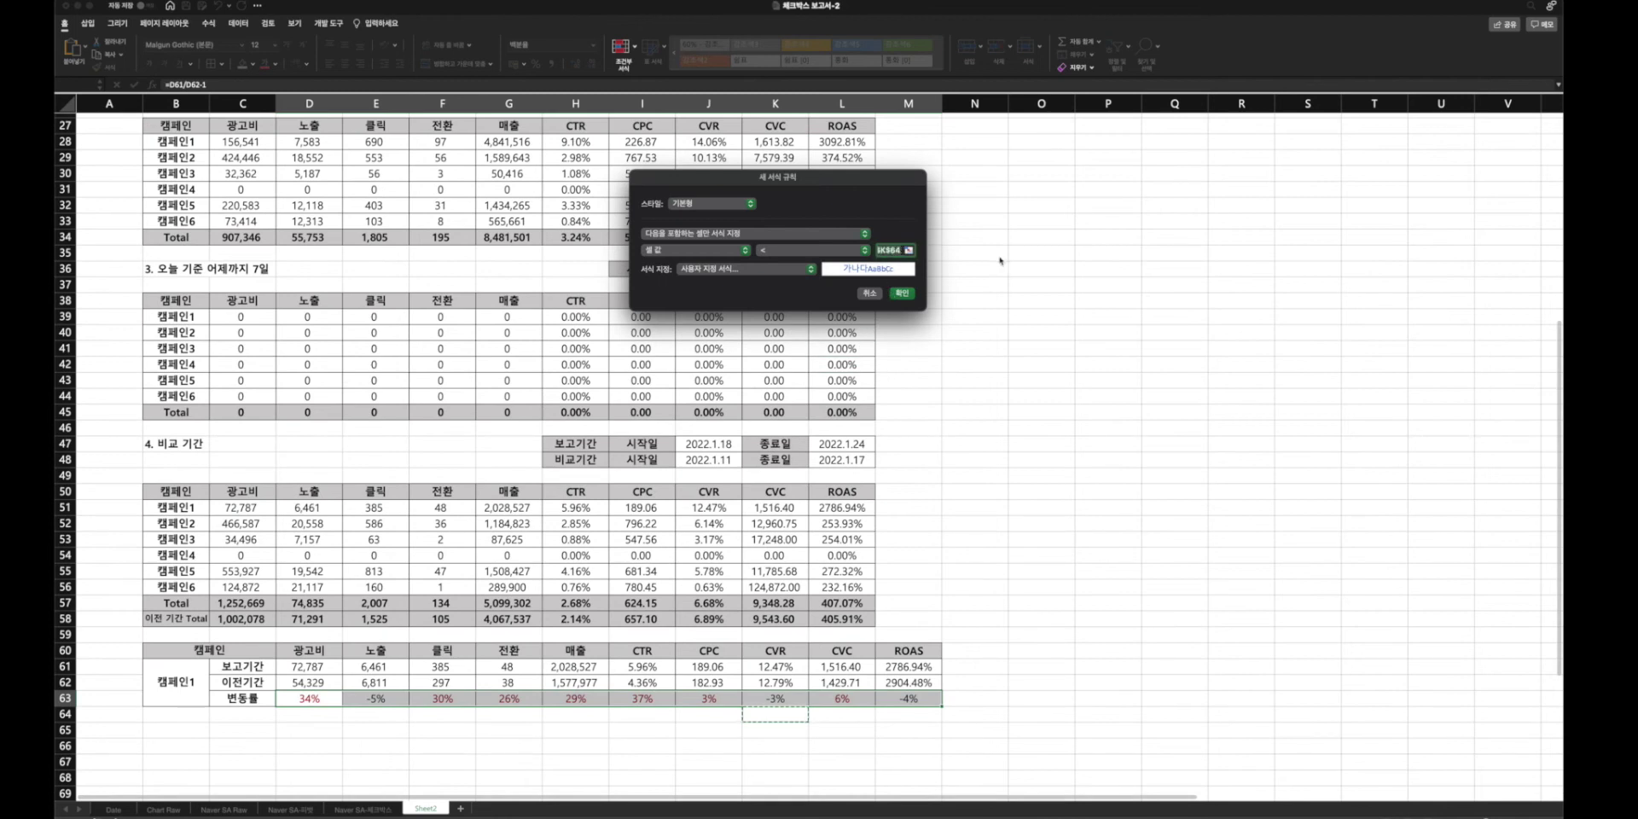
pyautogui.write('0')
pyautogui.click(901, 293)
pyautogui.click(680, 723)
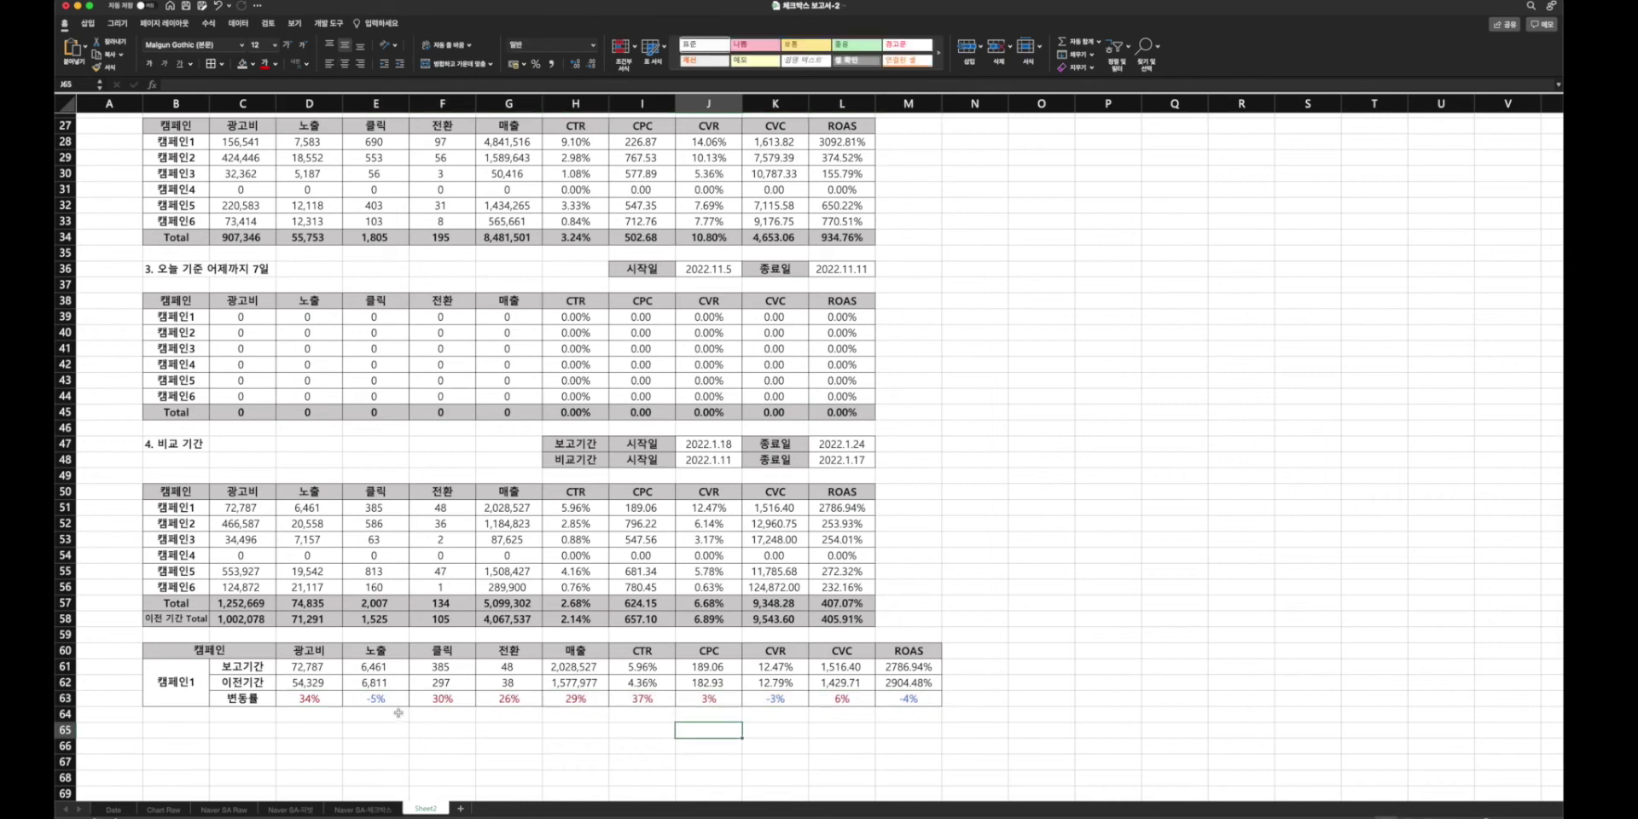
# - Review the campaign change-rate table and the 비교 기간 totals, along with the other period reports on the sheet
pyautogui.click(322, 704)
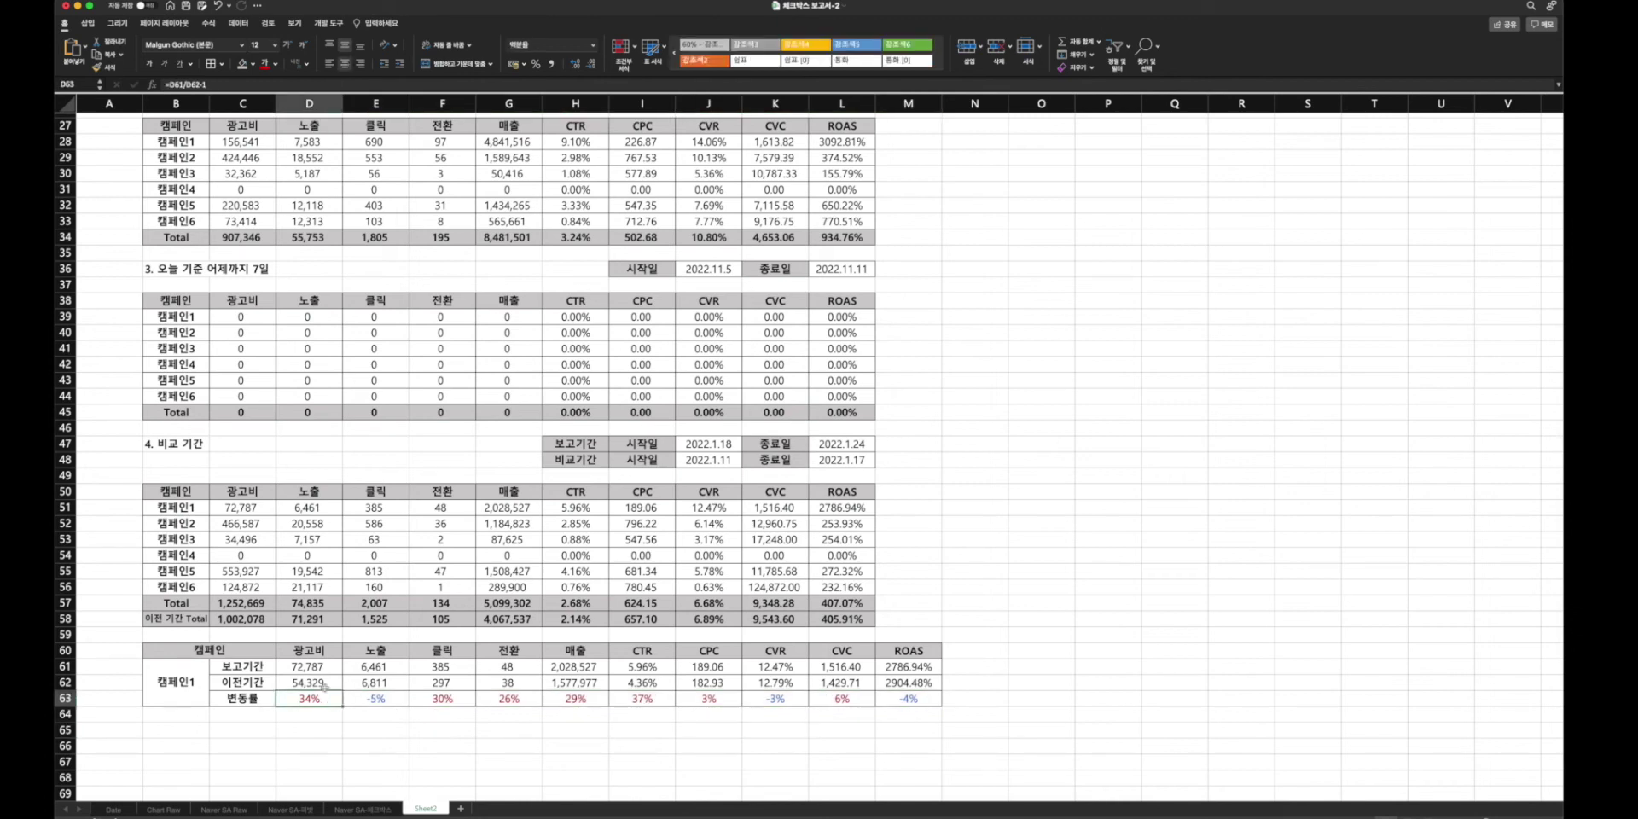
pyautogui.moveTo(179, 522); pyautogui.dragTo(309, 523)
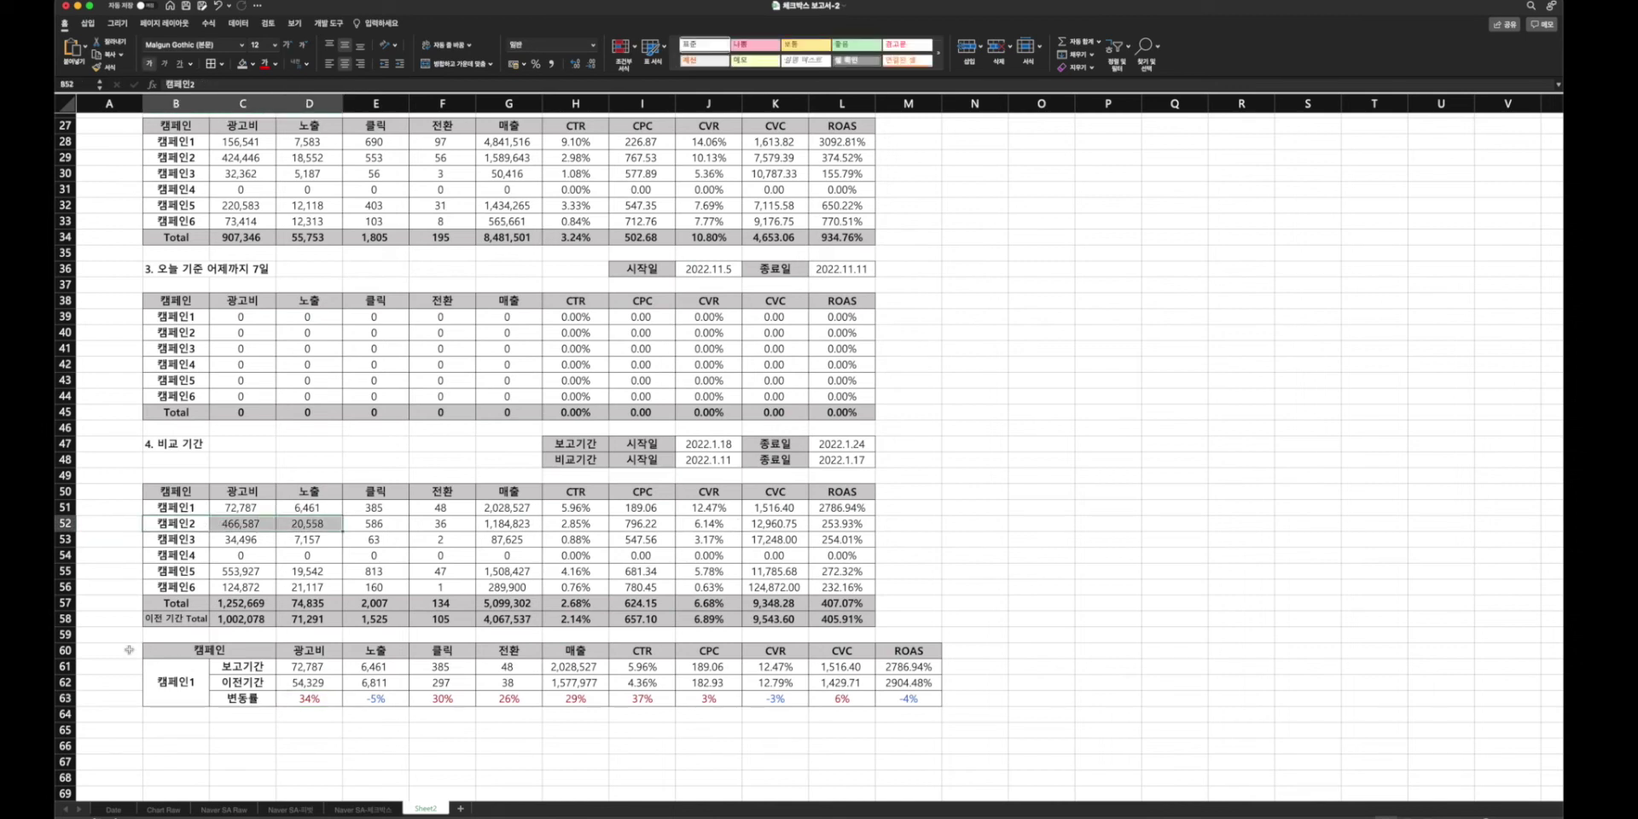
pyautogui.click(183, 620)
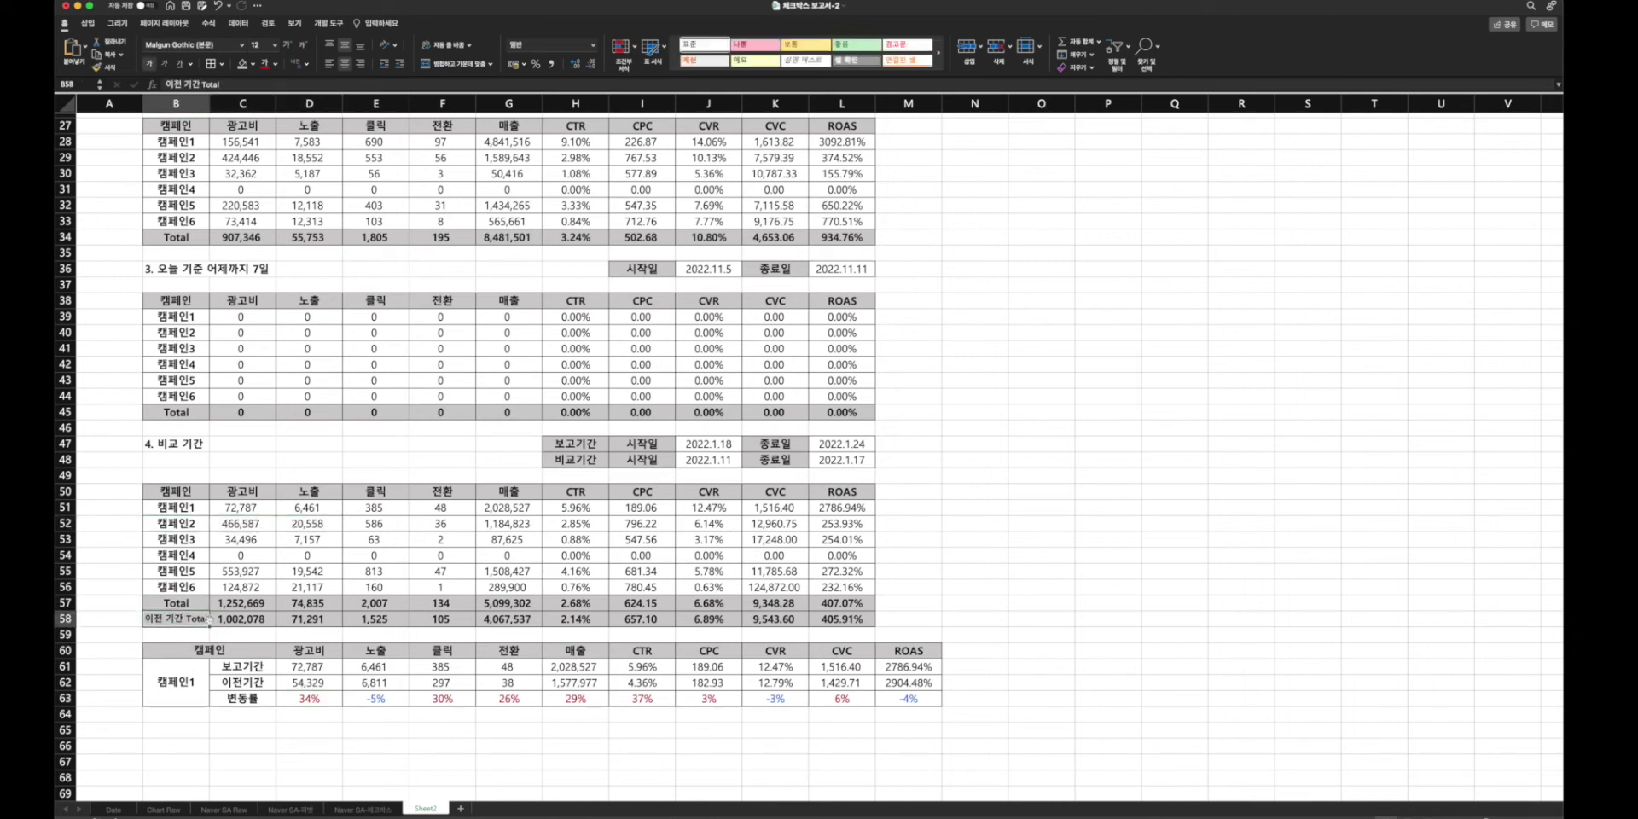
pyautogui.moveTo(220, 620); pyautogui.dragTo(508, 609)
pyautogui.scroll(1, 507, 609)
pyautogui.click(209, 655)
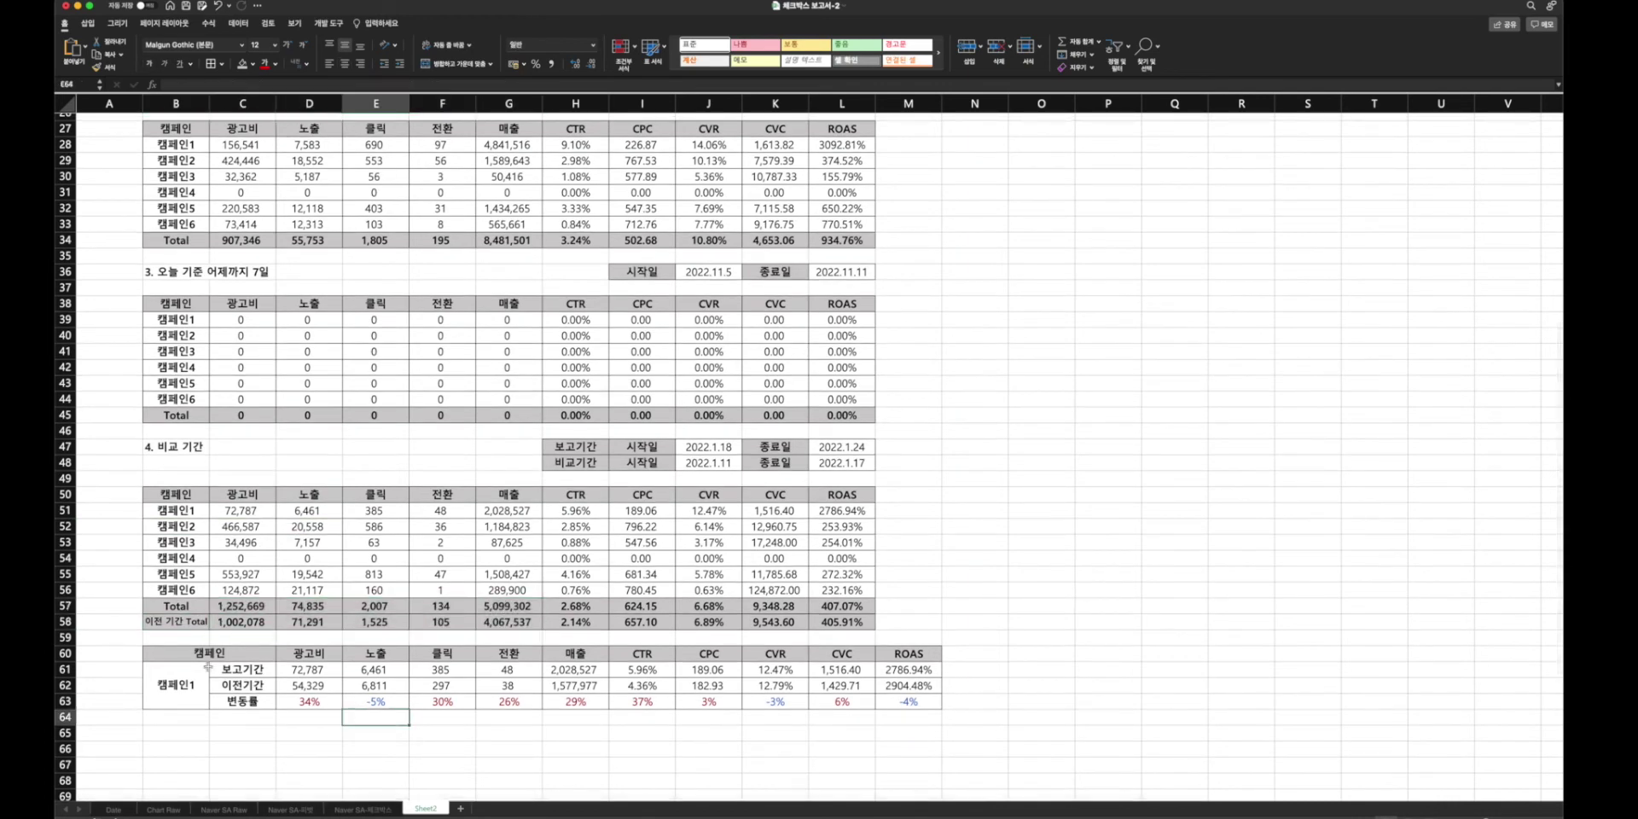
pyautogui.moveTo(322, 664); pyautogui.dragTo(908, 702)
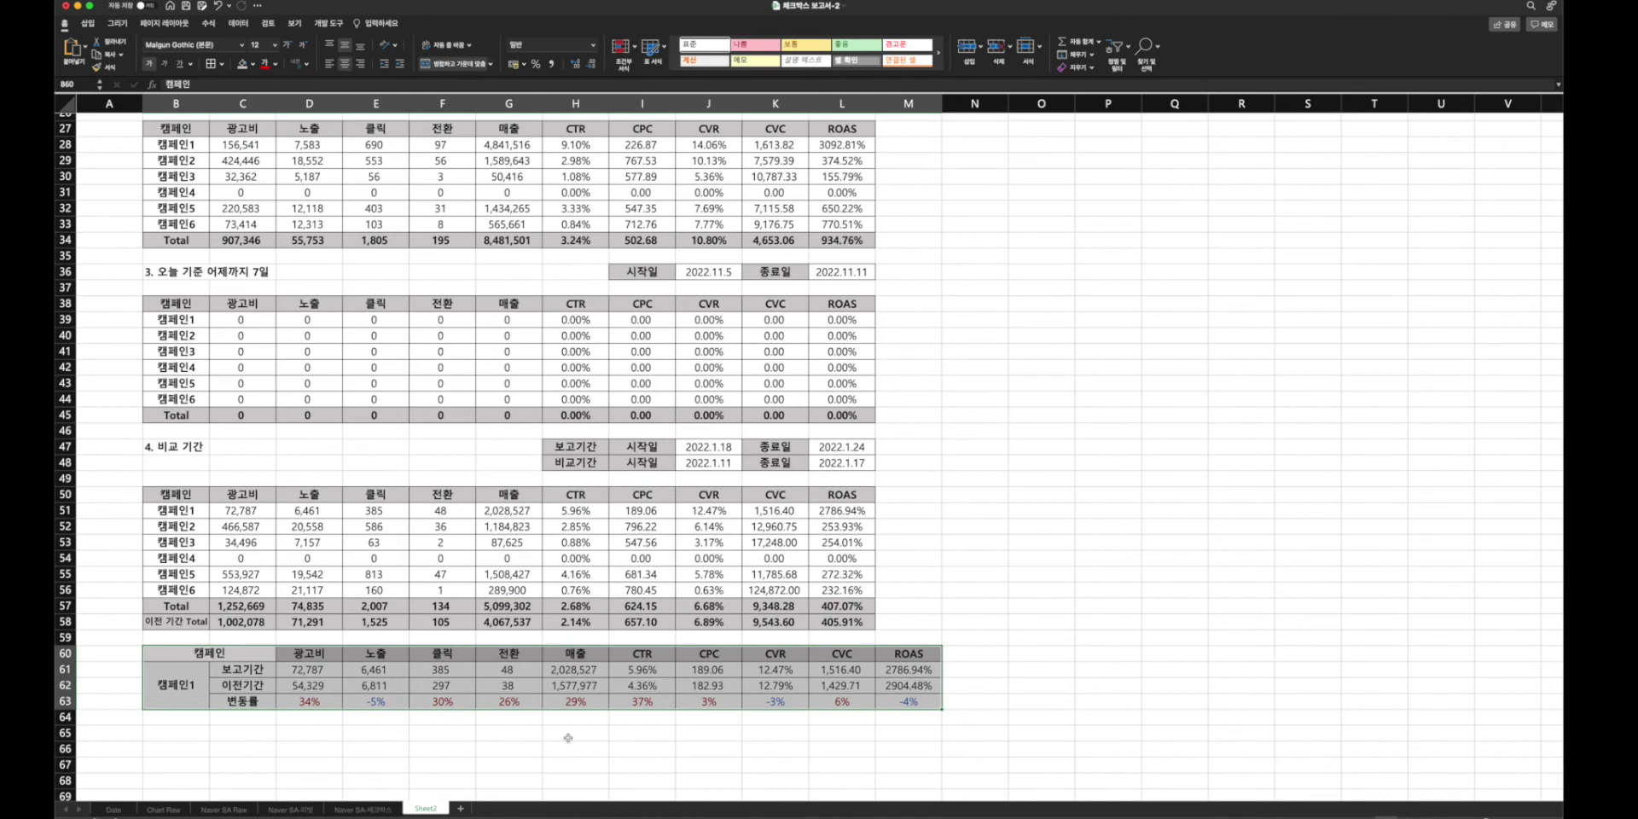
pyautogui.click(433, 734)
pyautogui.scroll(1, 492, 687)
pyautogui.scroll(10, 492, 688)
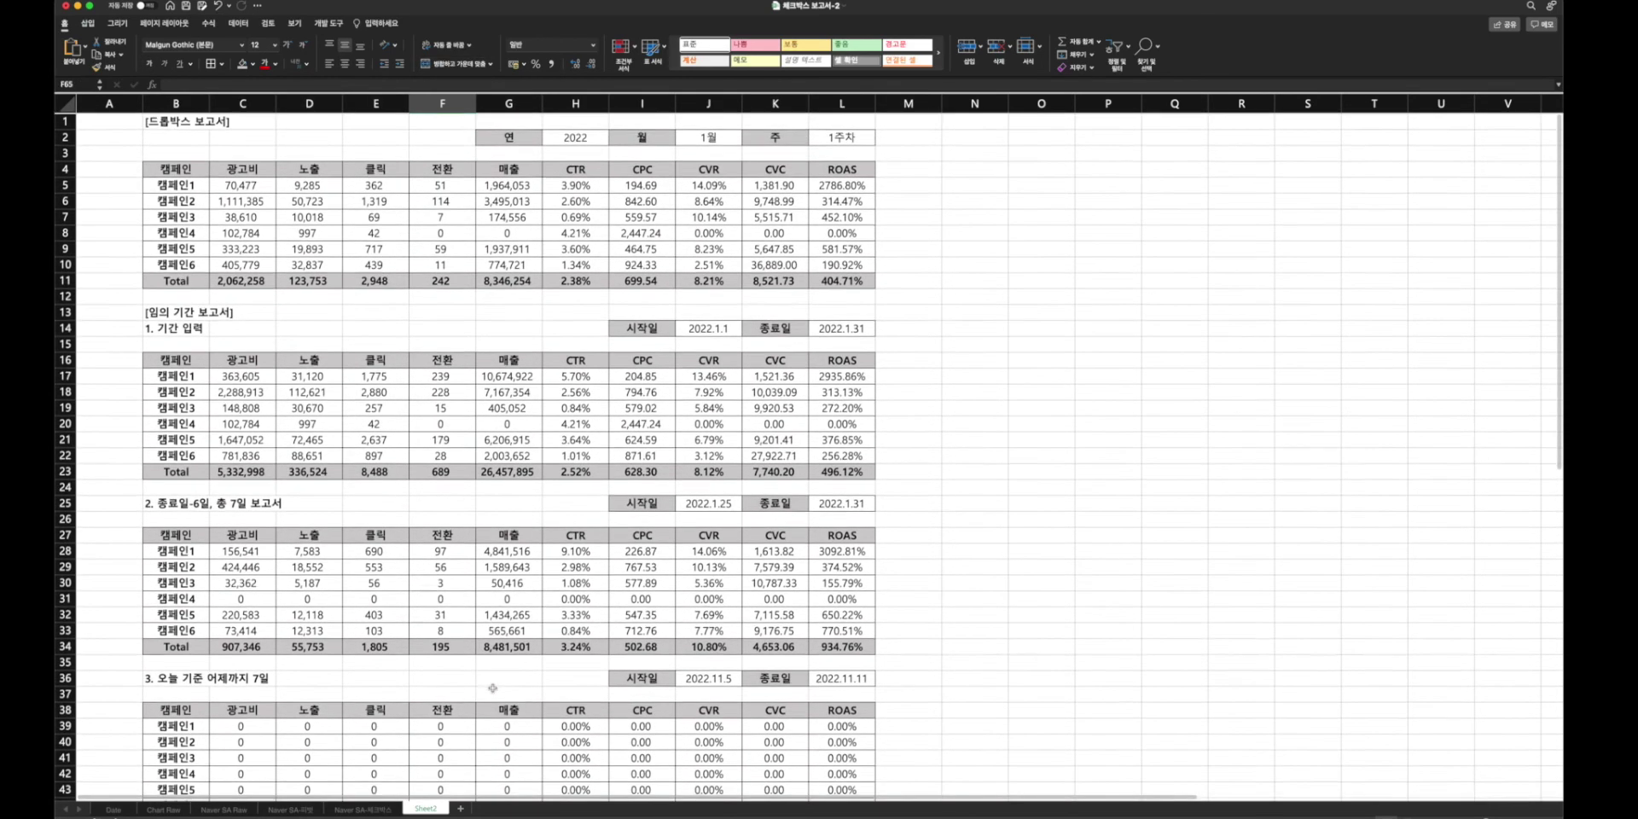
pyautogui.scroll(-7, 489, 691)
pyautogui.scroll(-3, 495, 691)
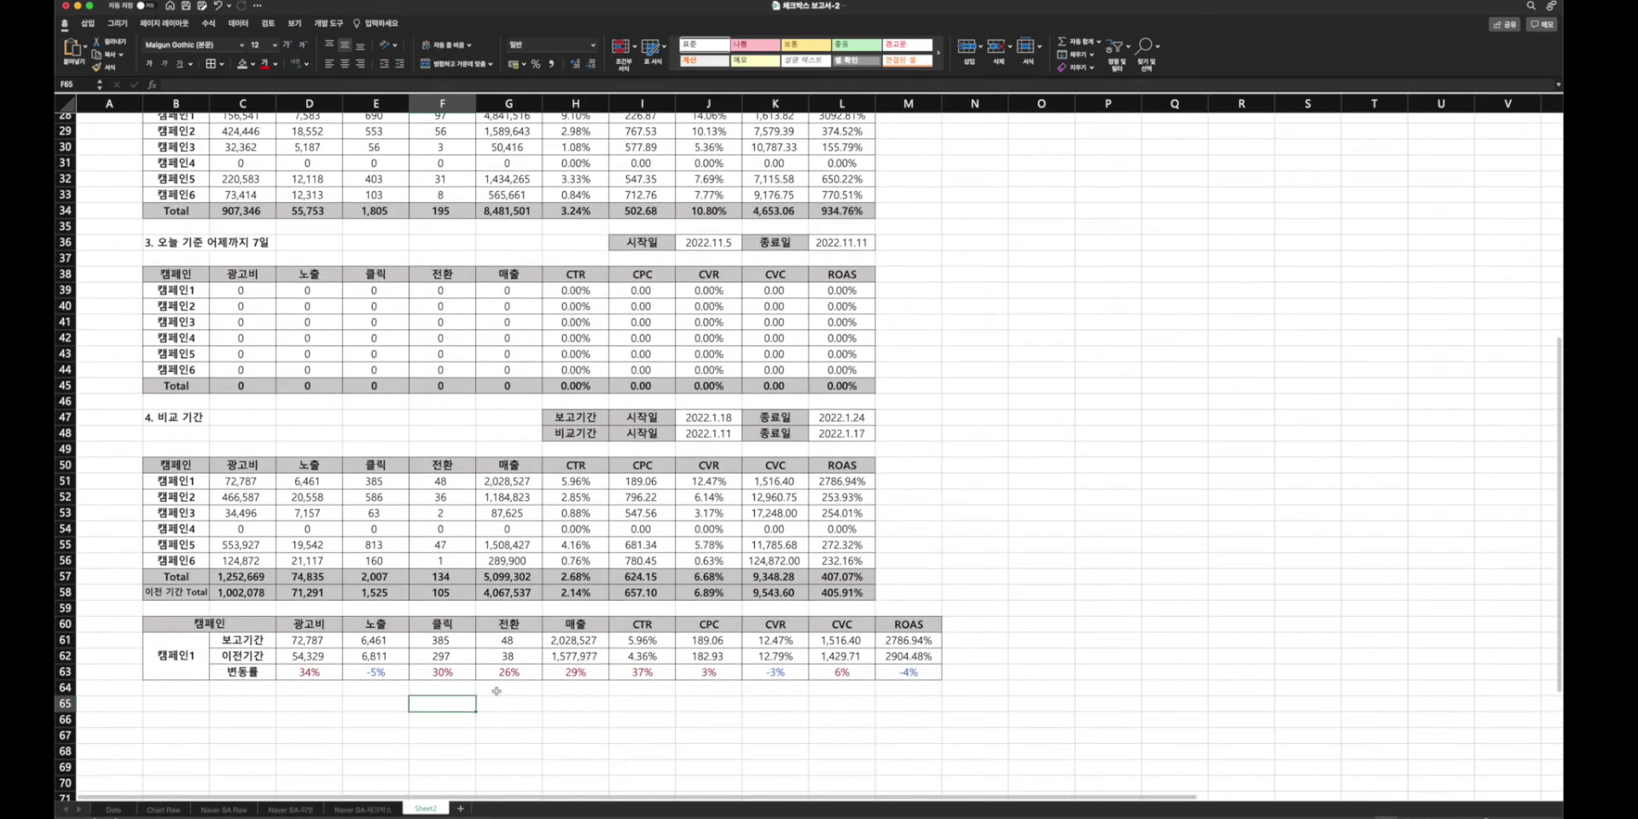
pyautogui.scroll(10, 496, 690)
pyautogui.scroll(-9, 496, 690)
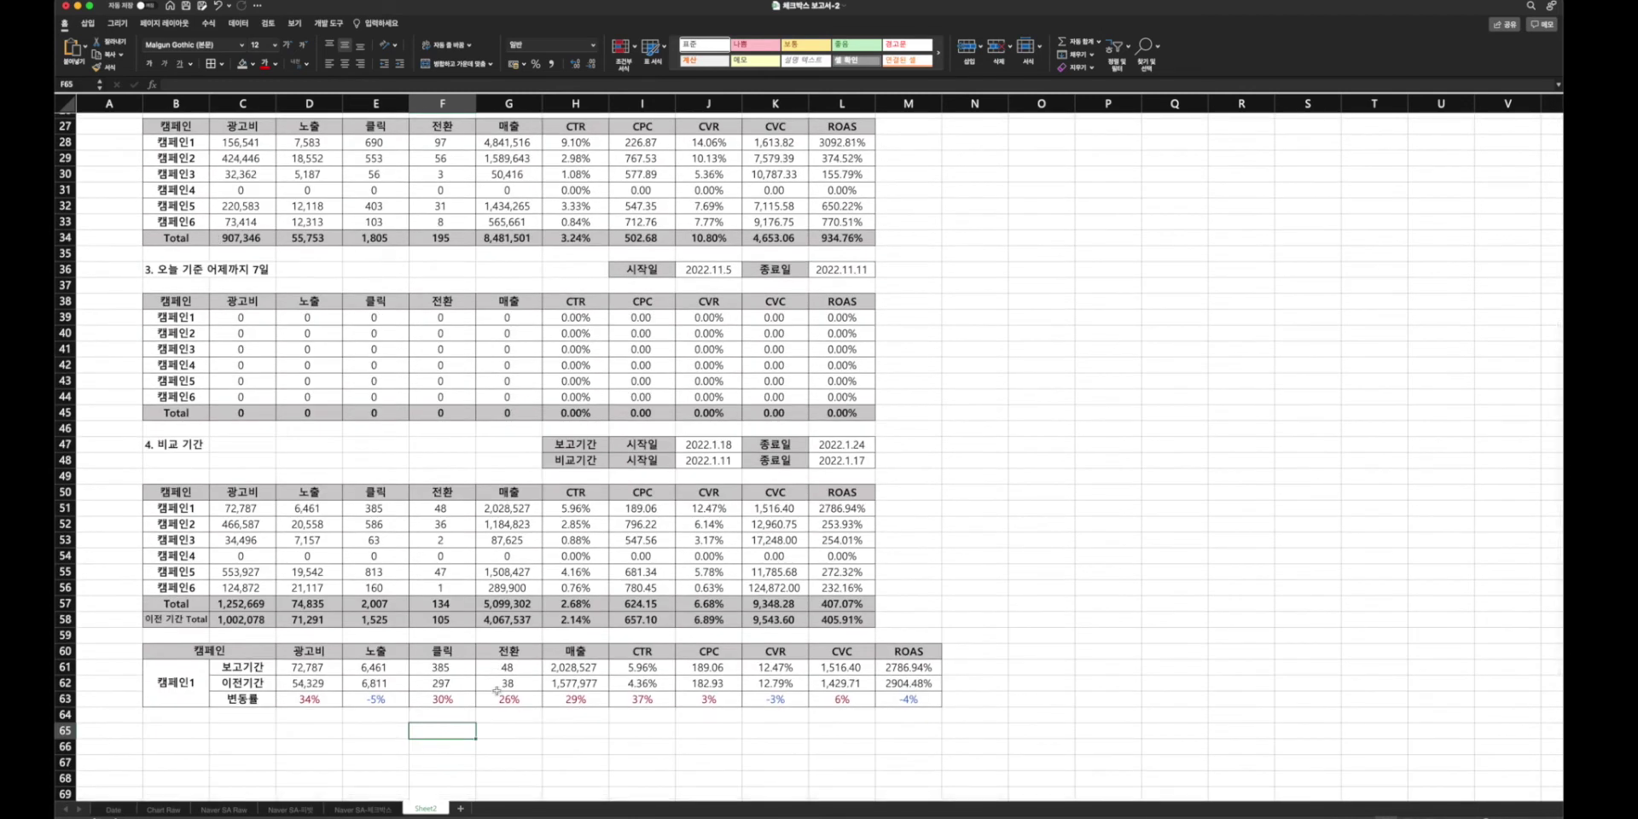
# - Rename the Sheet2 worksheet as 기타
pyautogui.doubleClick(426, 808)
pyautogui.write('트')
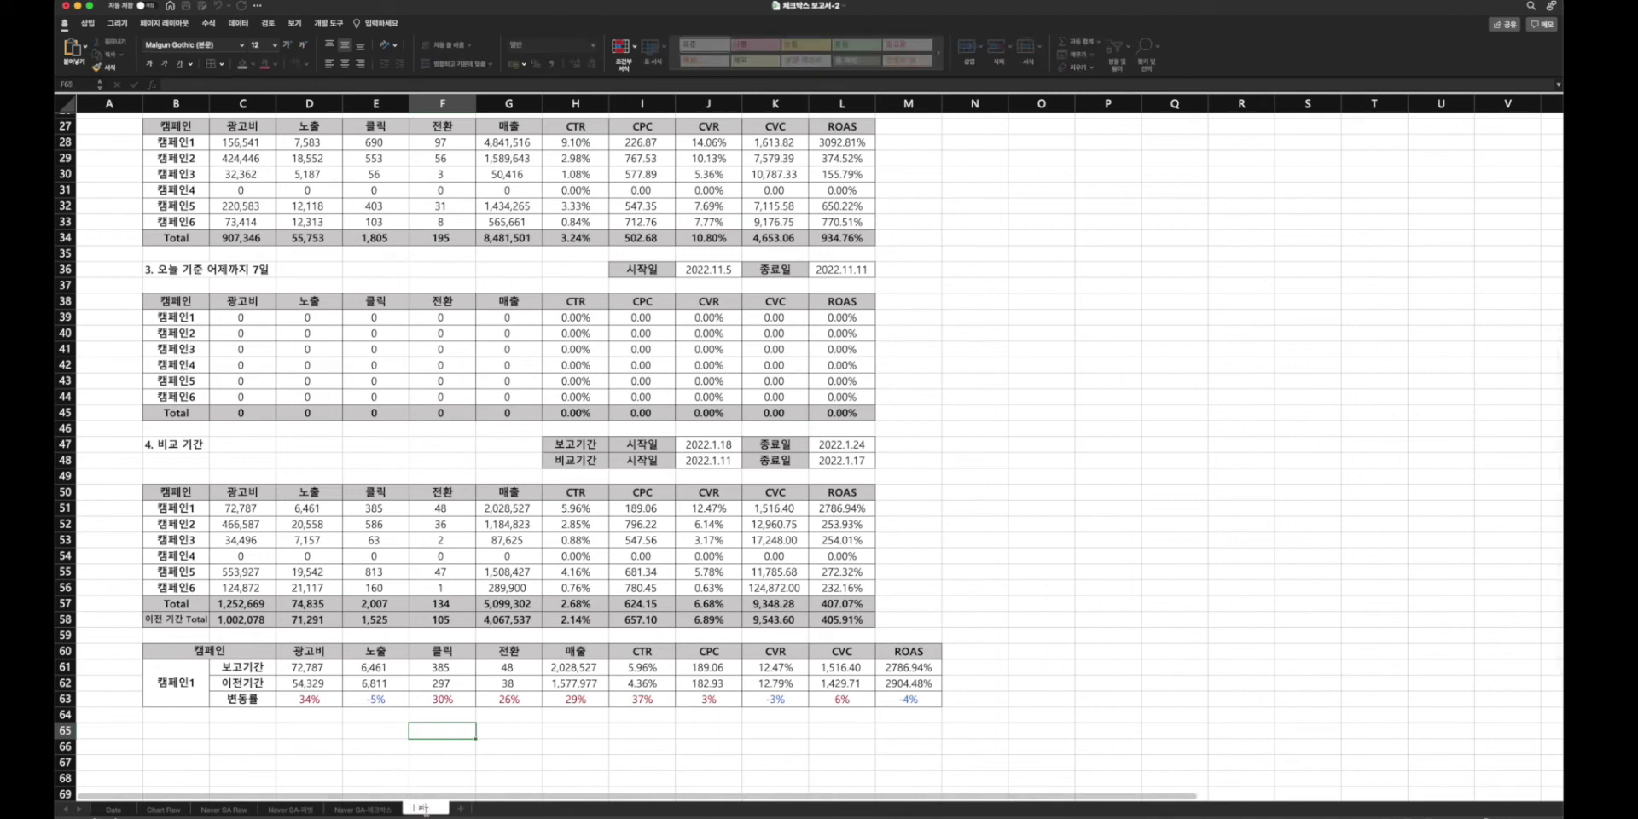
pyautogui.write('타')
pyautogui.press('Return')
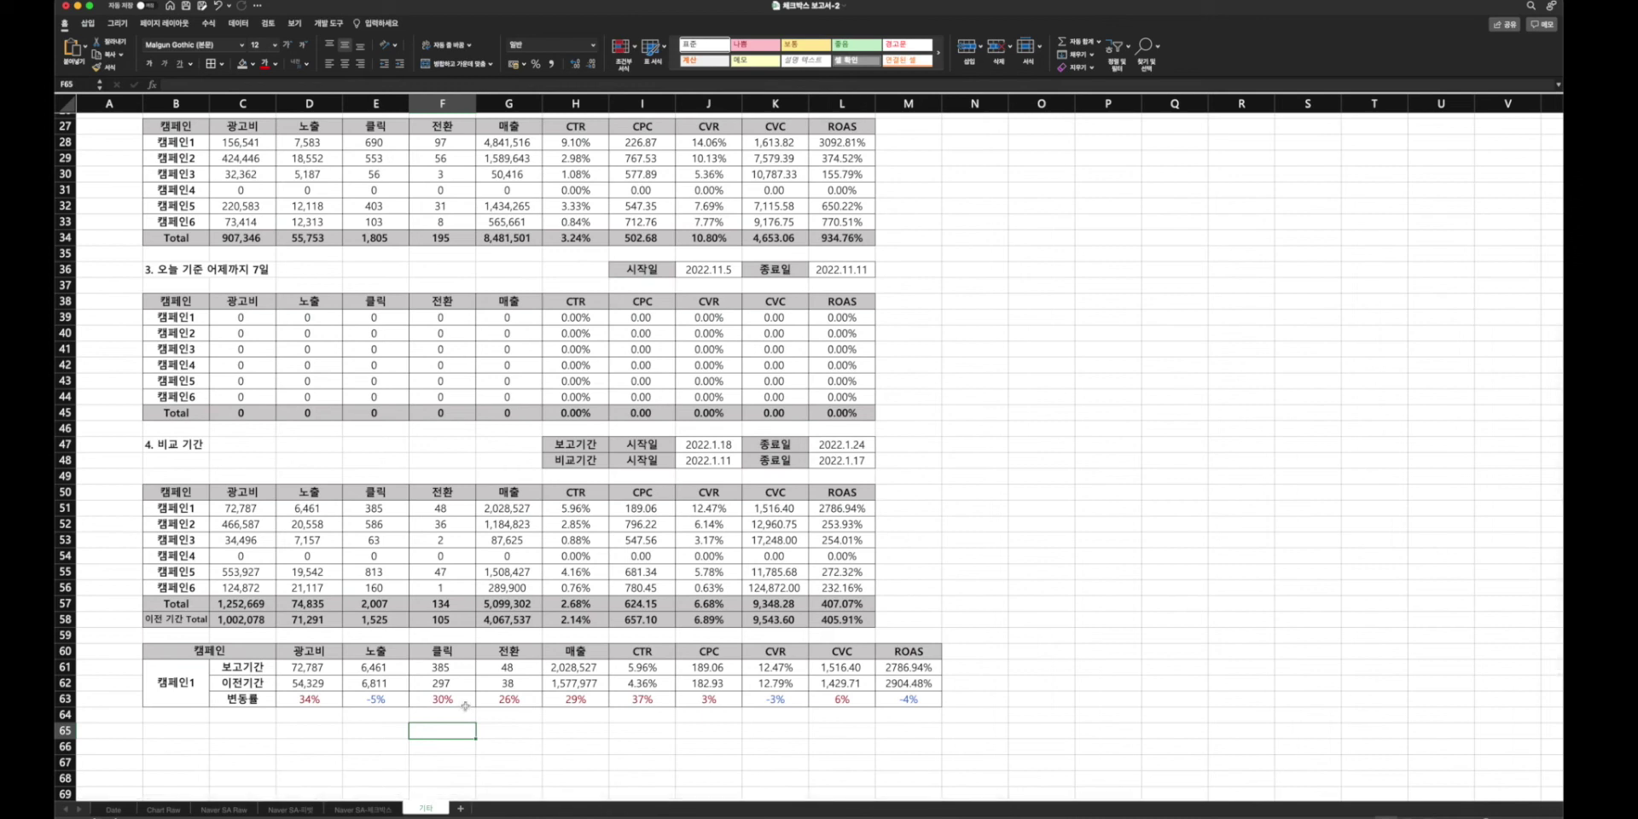
# - Examine the weekly and monthly charts and the 캠페인별 and 주차별 report tables on the Naver SA-체크박스 sheet
pyautogui.scroll(9, 465, 706)
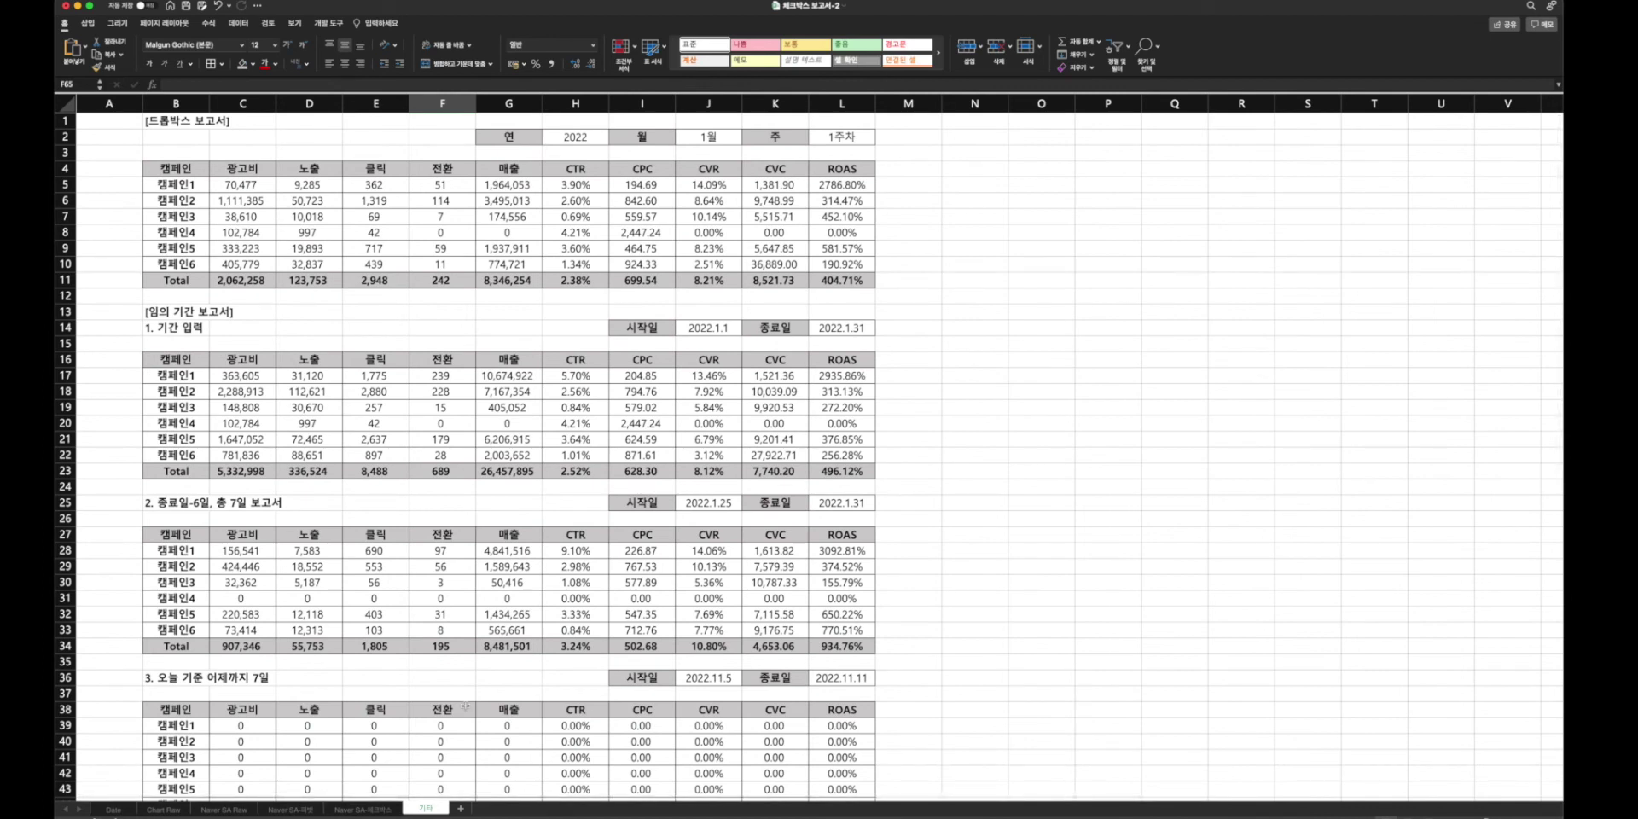
pyautogui.click(358, 809)
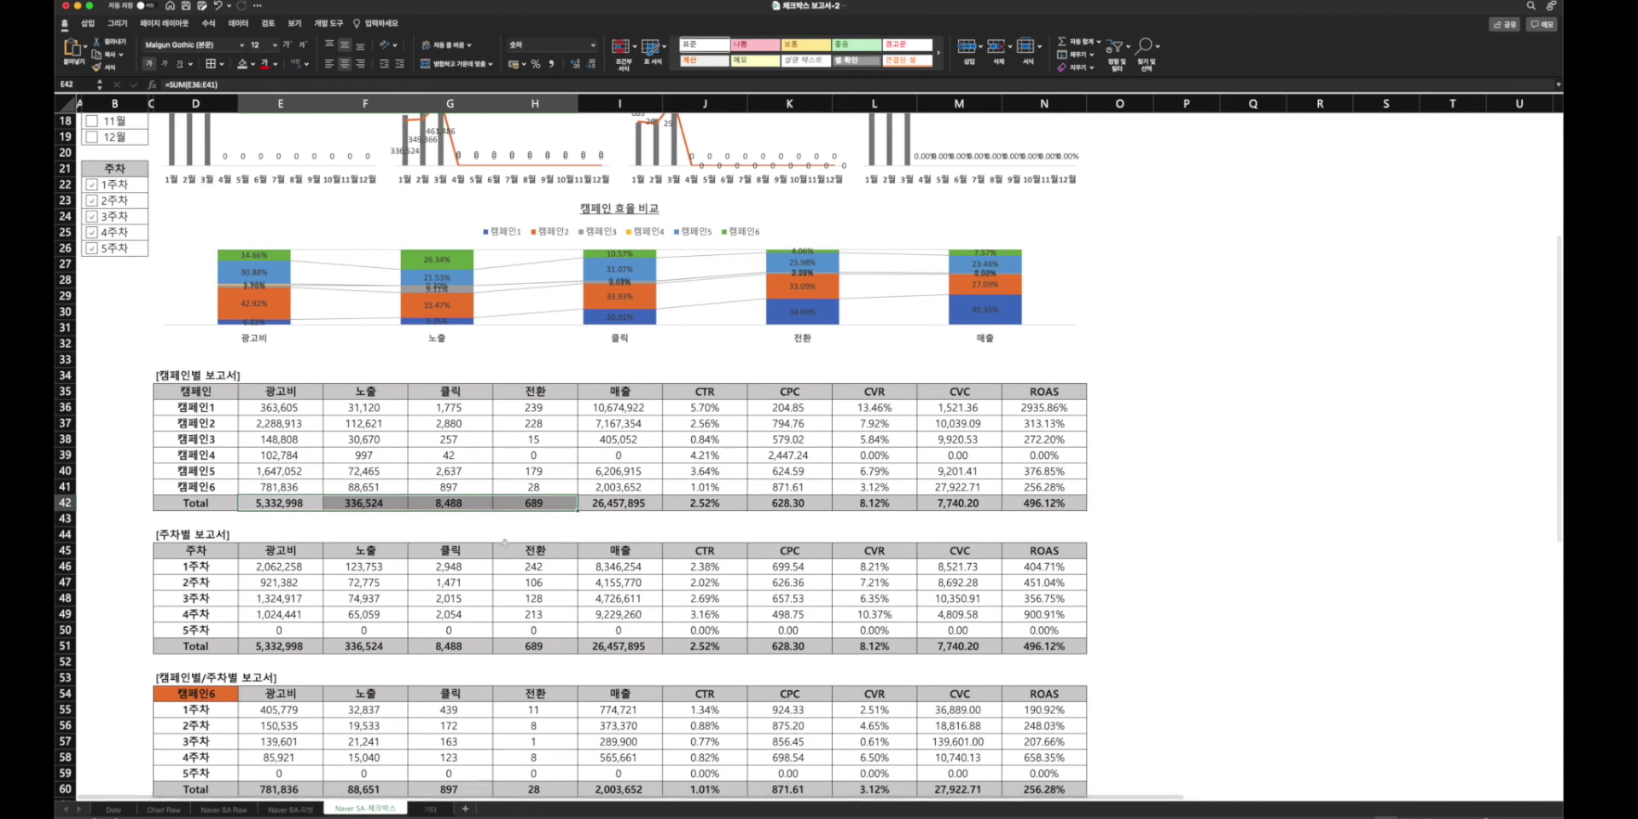
pyautogui.scroll(-5, 505, 544)
pyautogui.scroll(8, 505, 543)
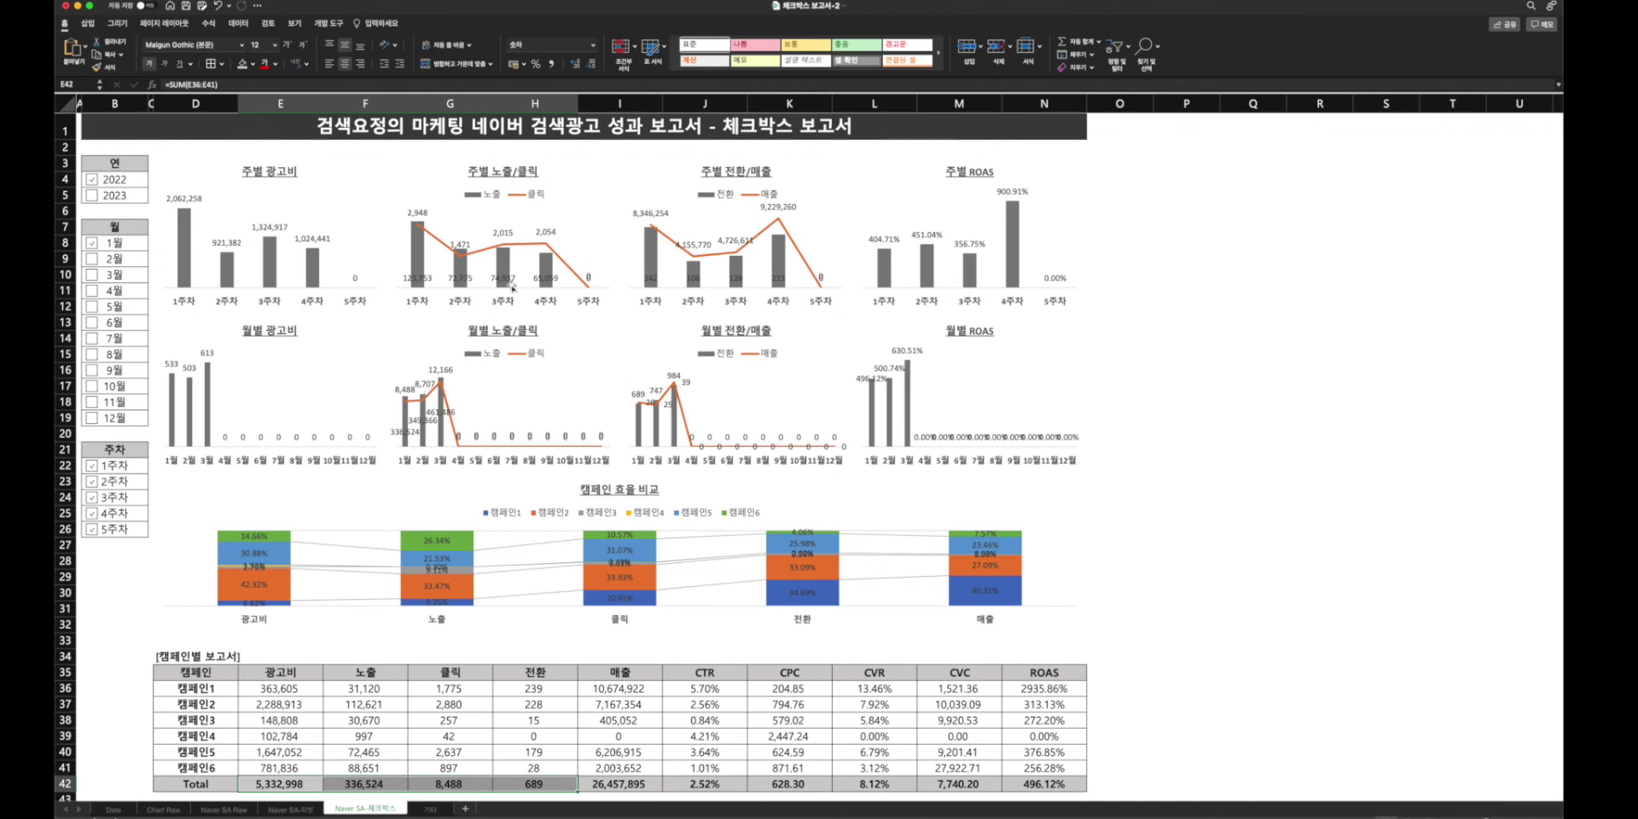
pyautogui.scroll(-3, 561, 578)
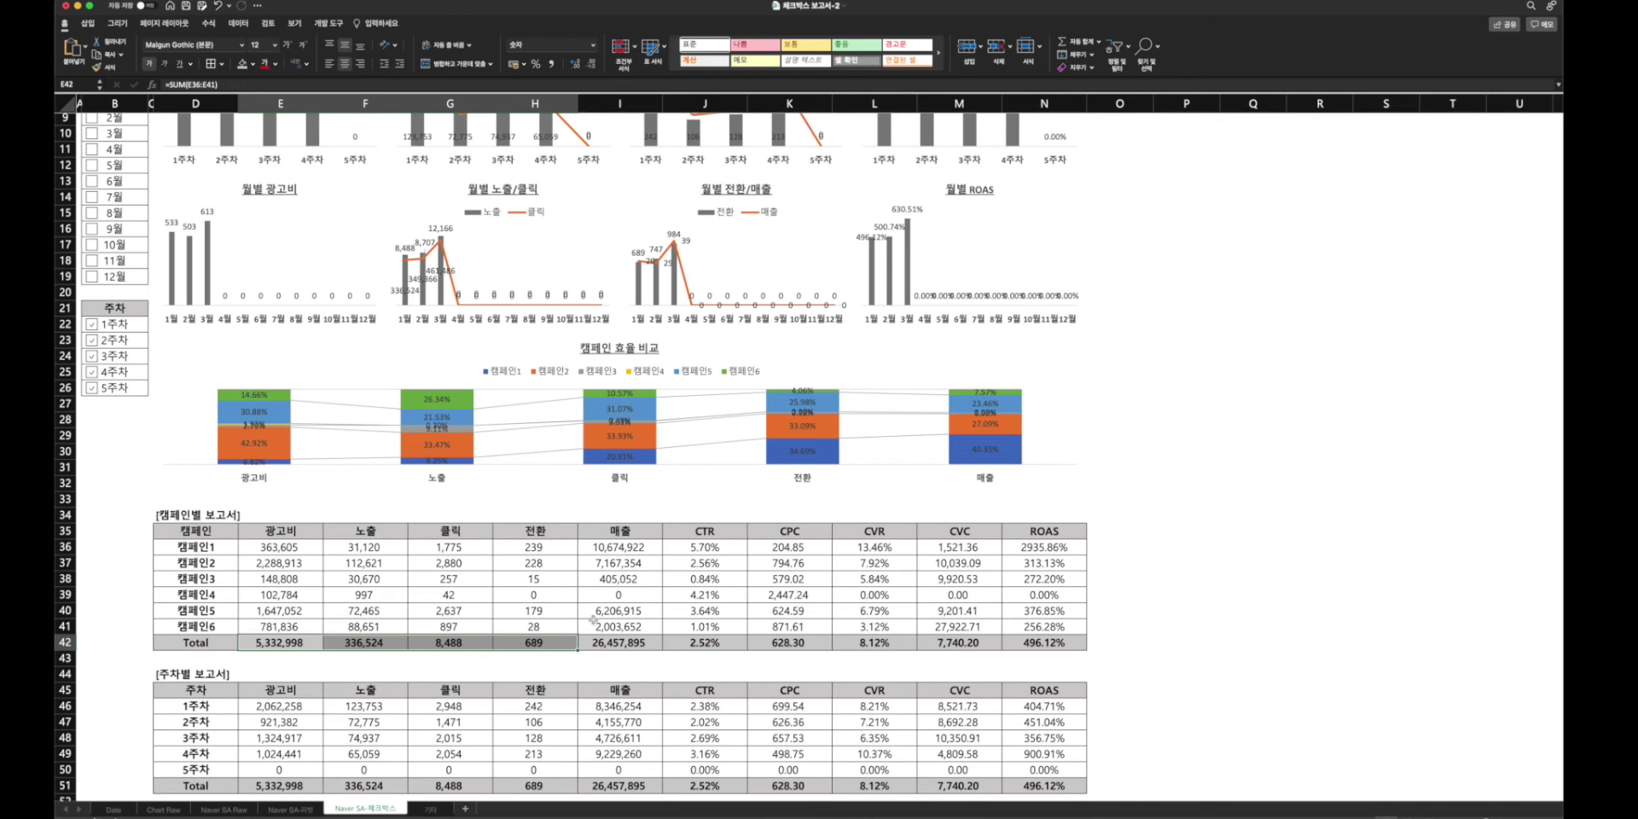
pyautogui.scroll(1, 592, 618)
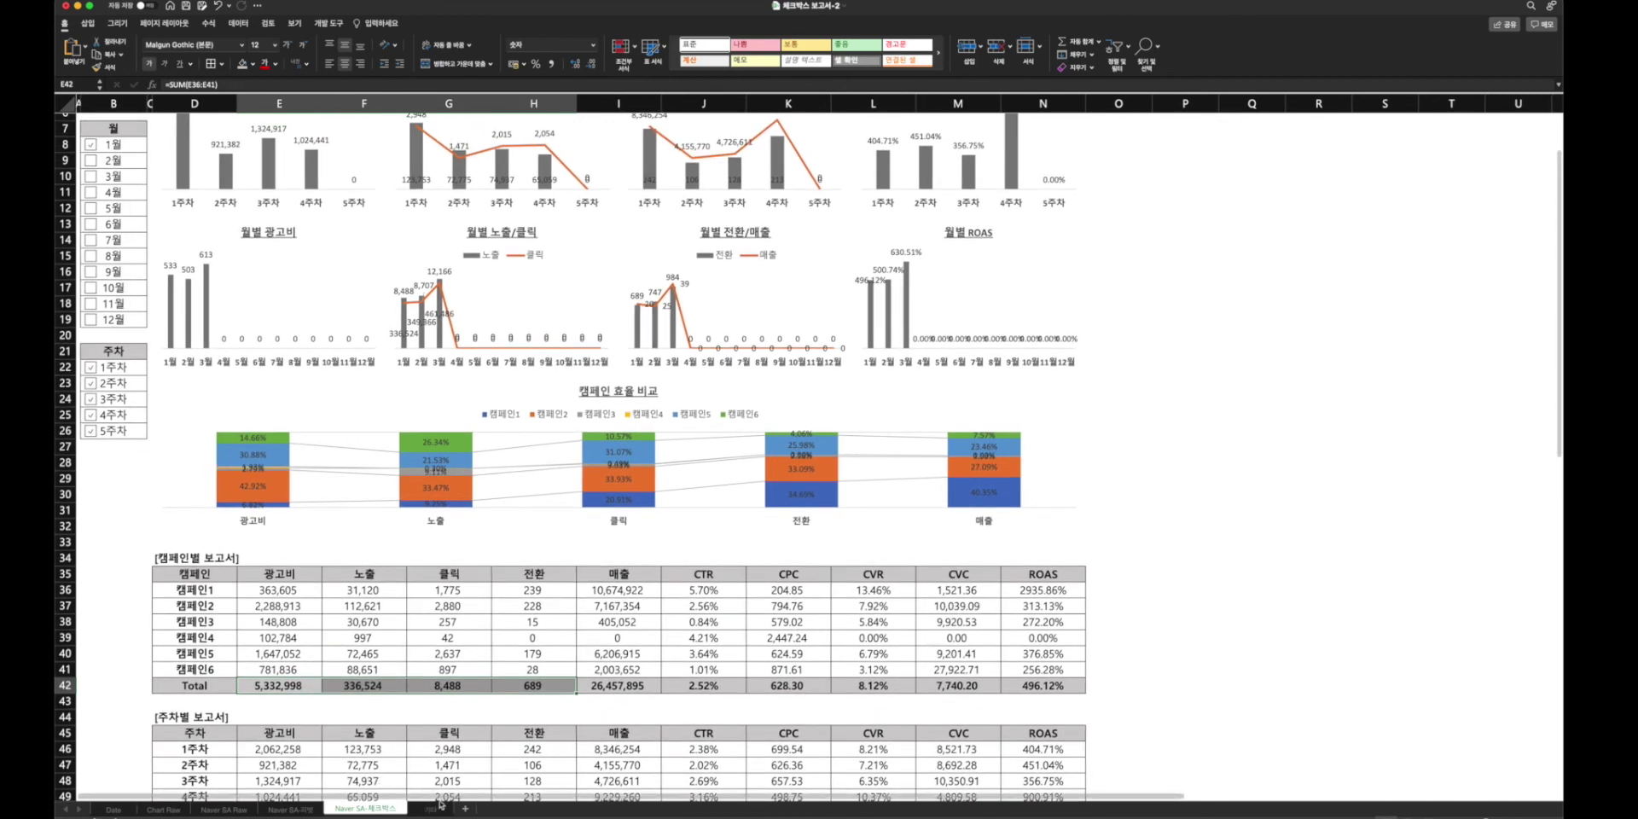
pyautogui.scroll(2, 723, 300)
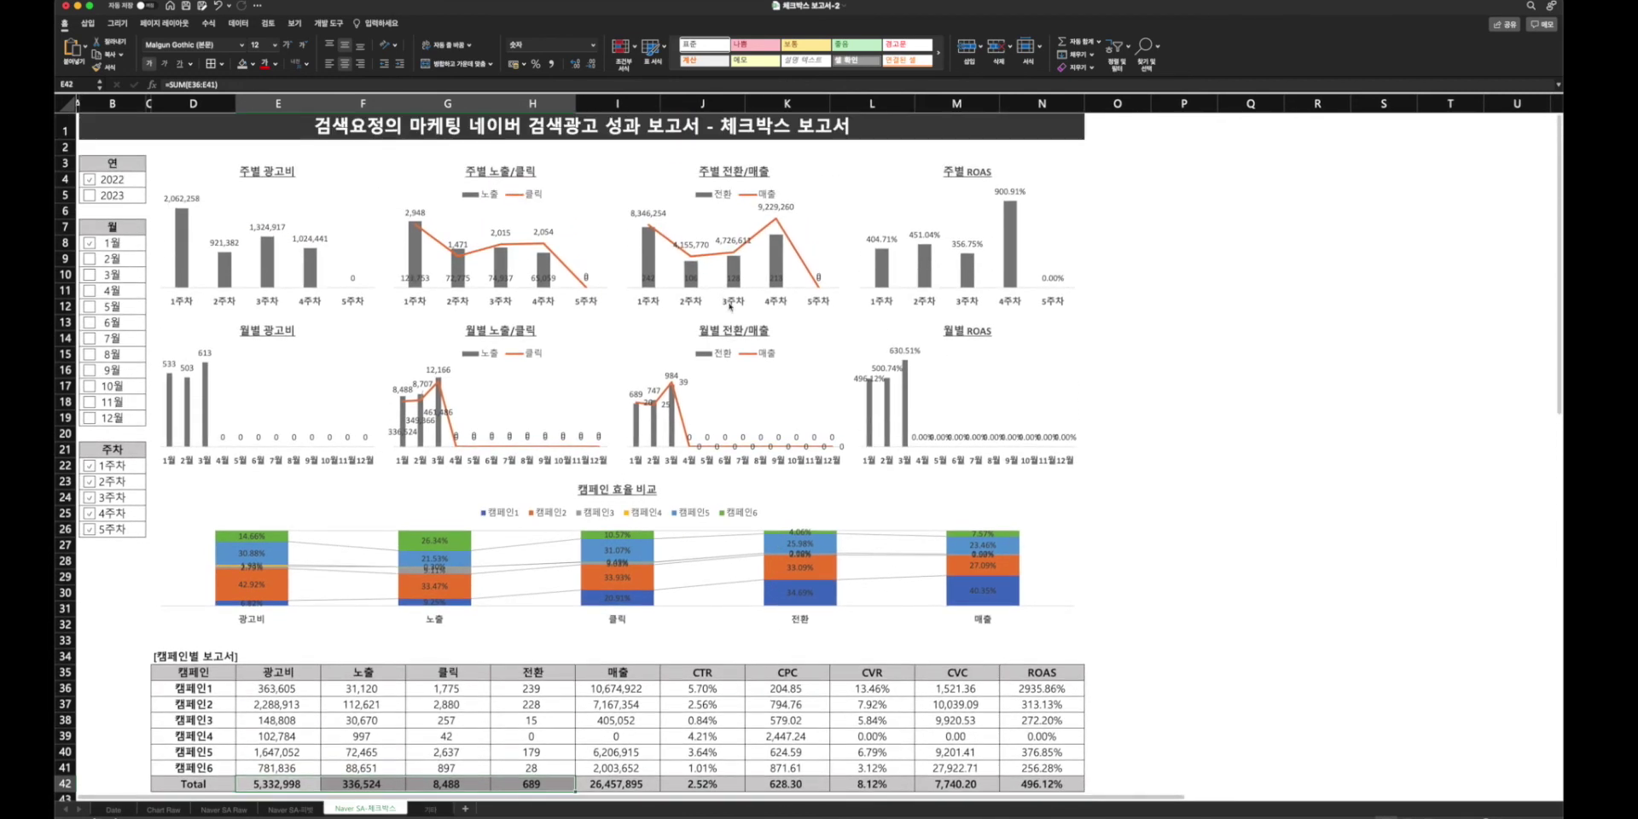
pyautogui.scroll(-4, 724, 300)
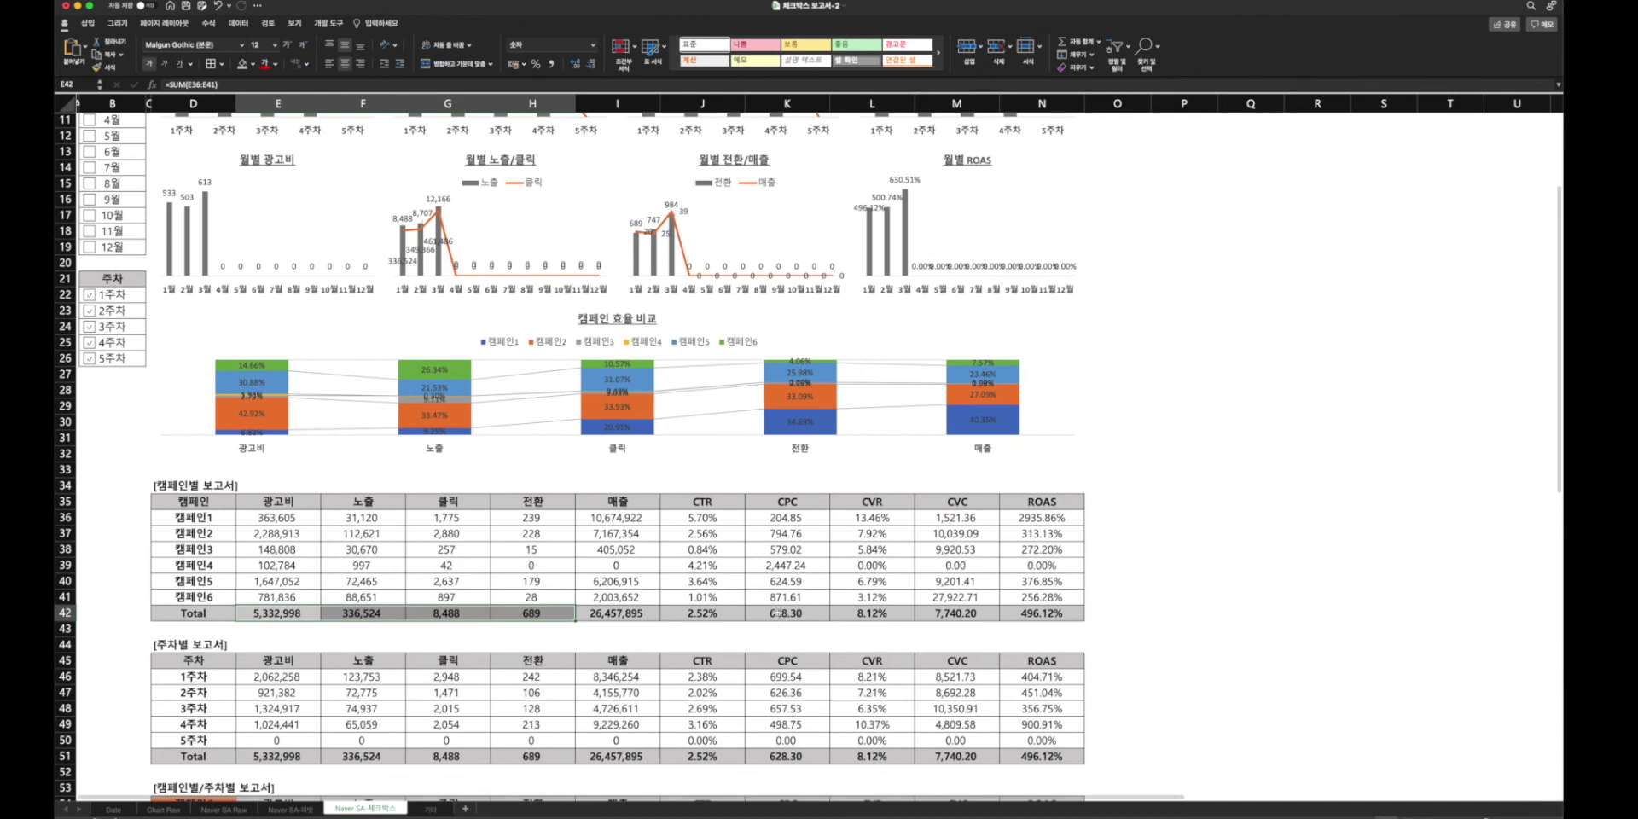
pyautogui.scroll(-1, 781, 624)
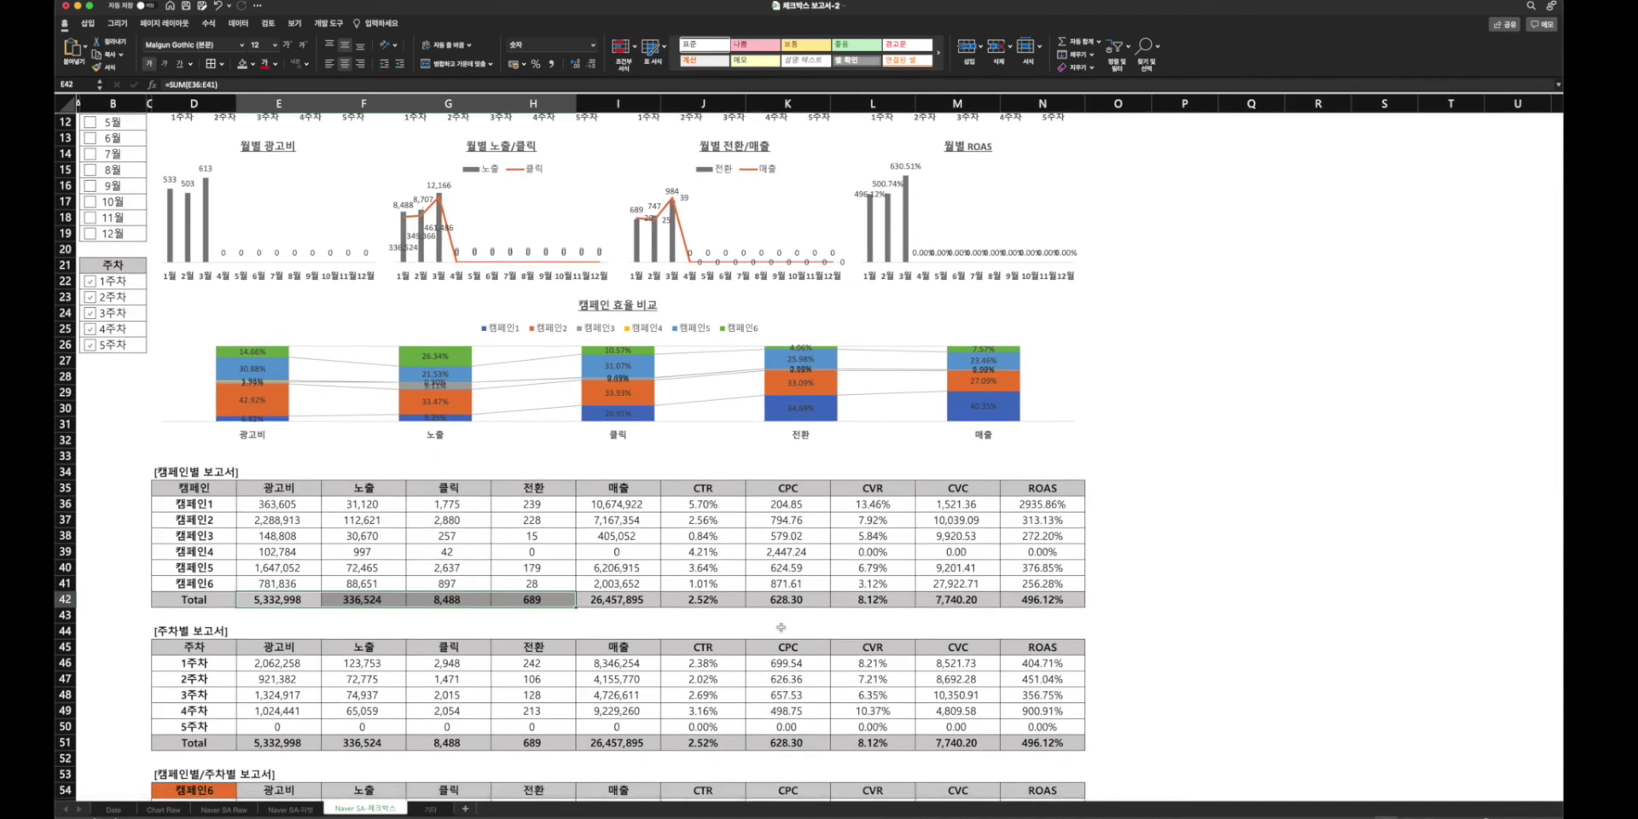
pyautogui.scroll(5, 774, 598)
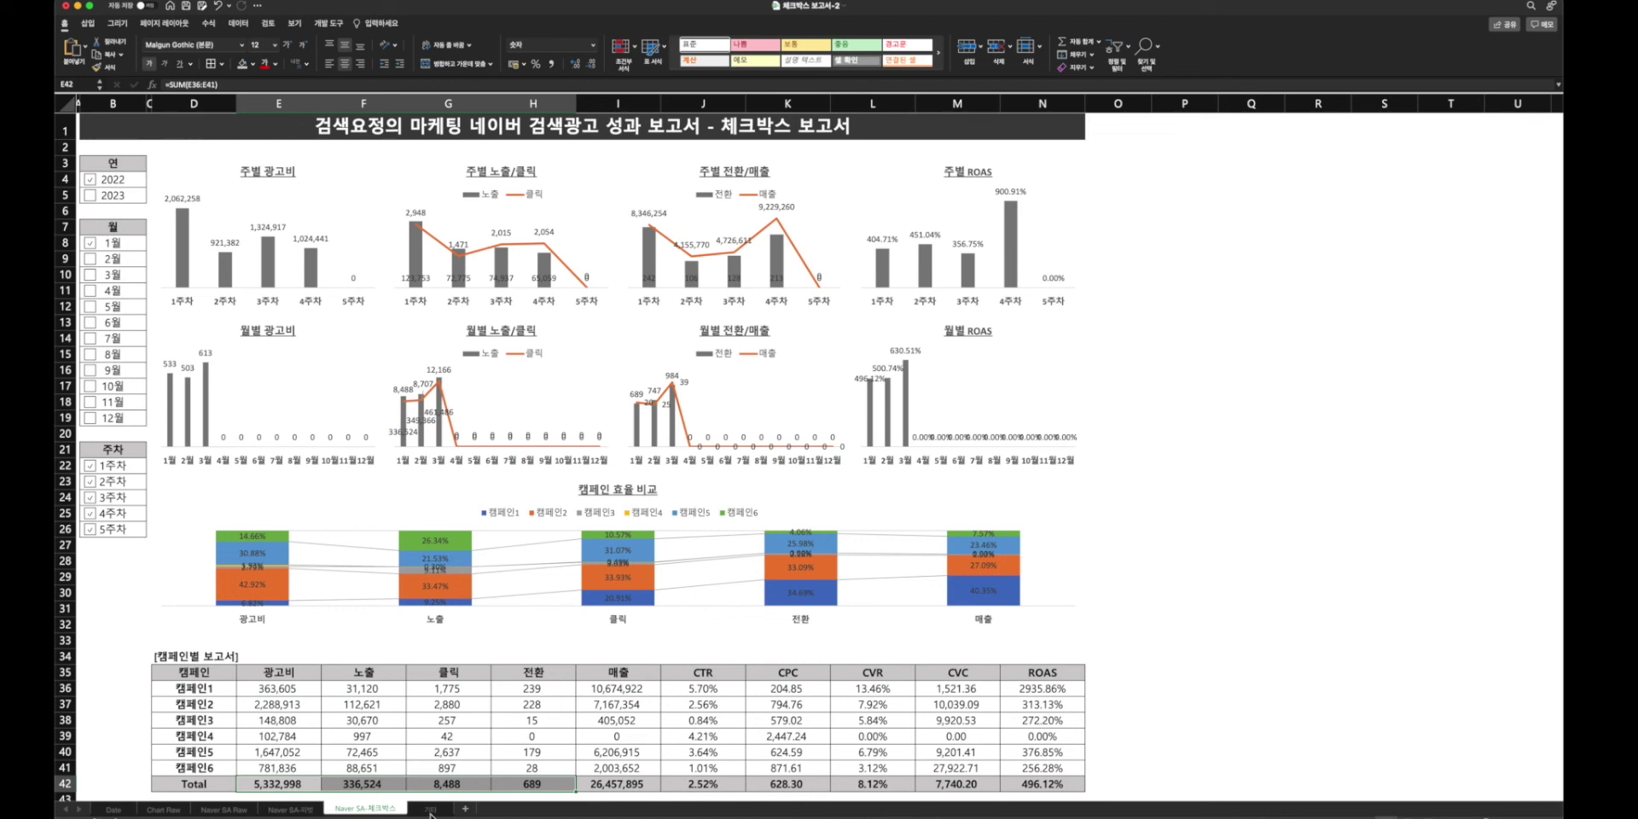
# - Look over the Naver SA Raw data, the 기타 period reports and the checkbox sheet's 캠페인4 매출 formula, then return to 기타
pyautogui.click(225, 808)
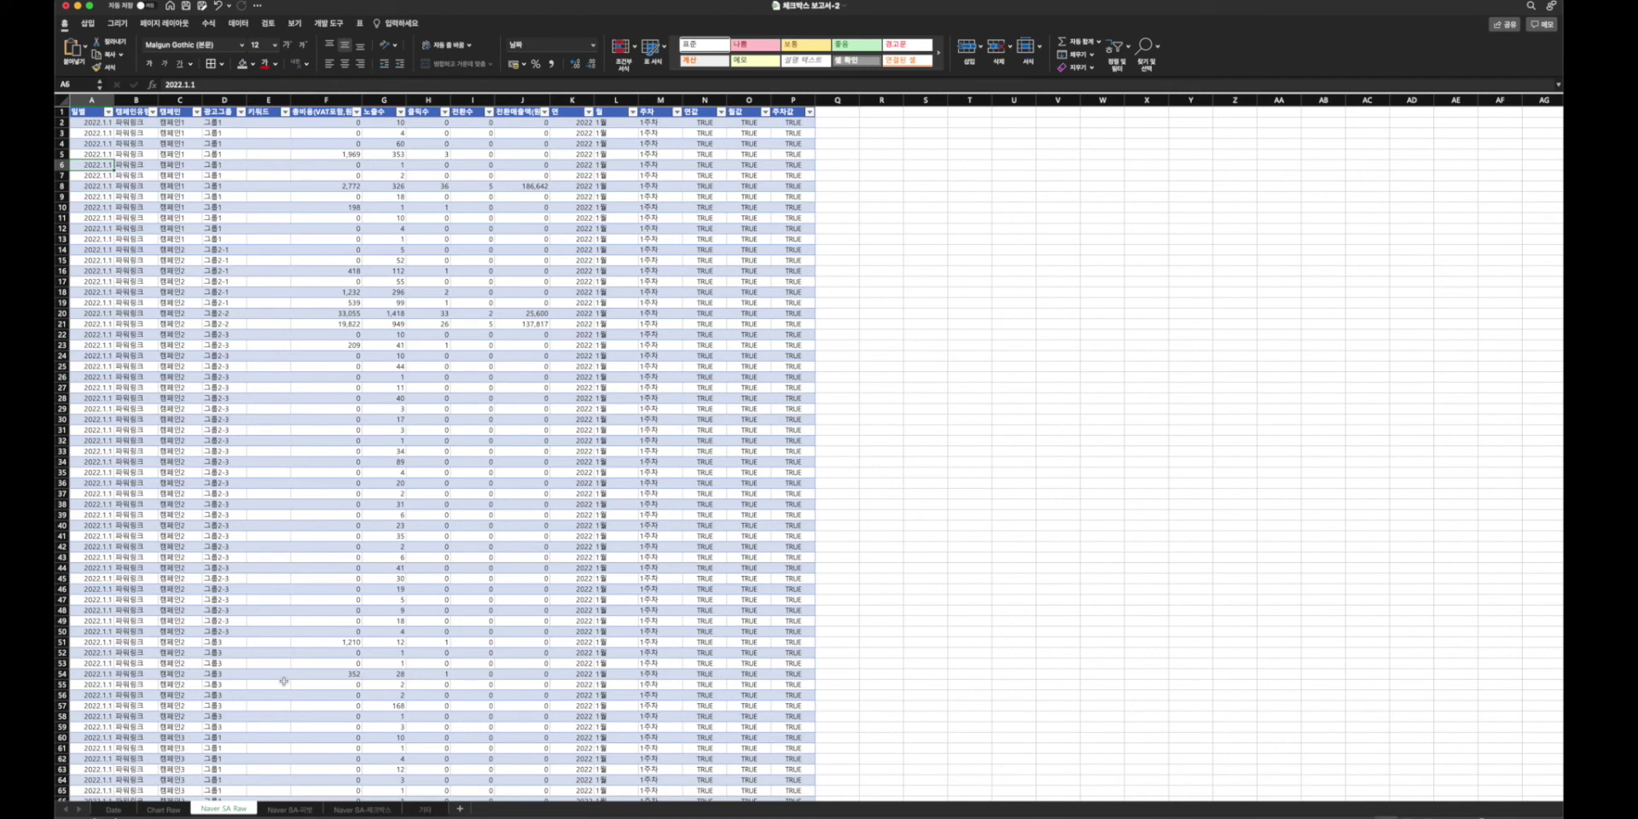
pyautogui.click(421, 809)
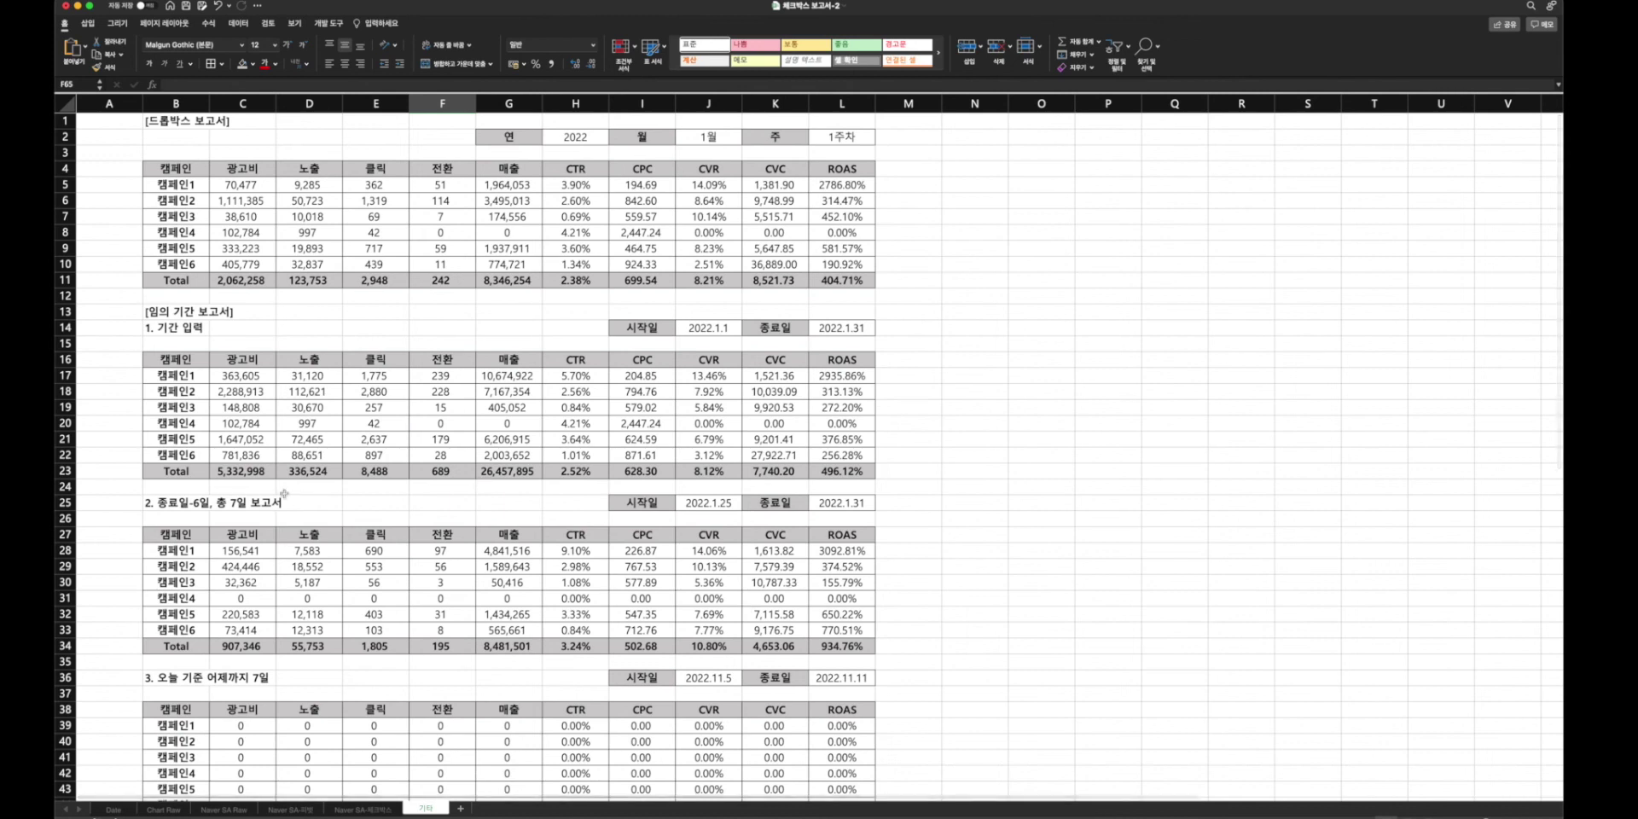
pyautogui.moveTo(175, 488); pyautogui.dragTo(835, 522)
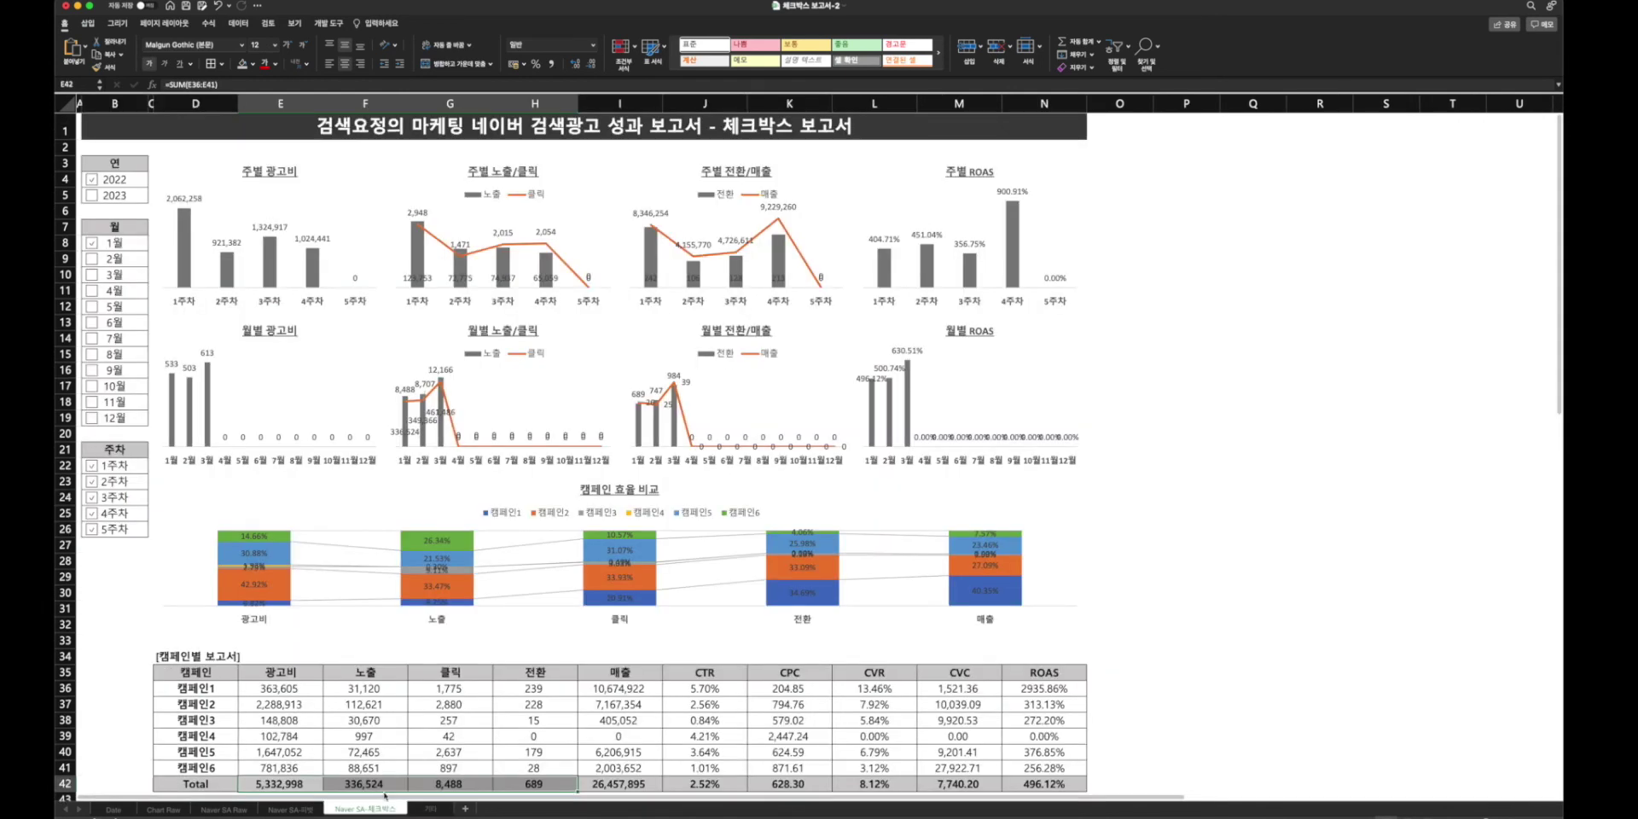
pyautogui.click(363, 809)
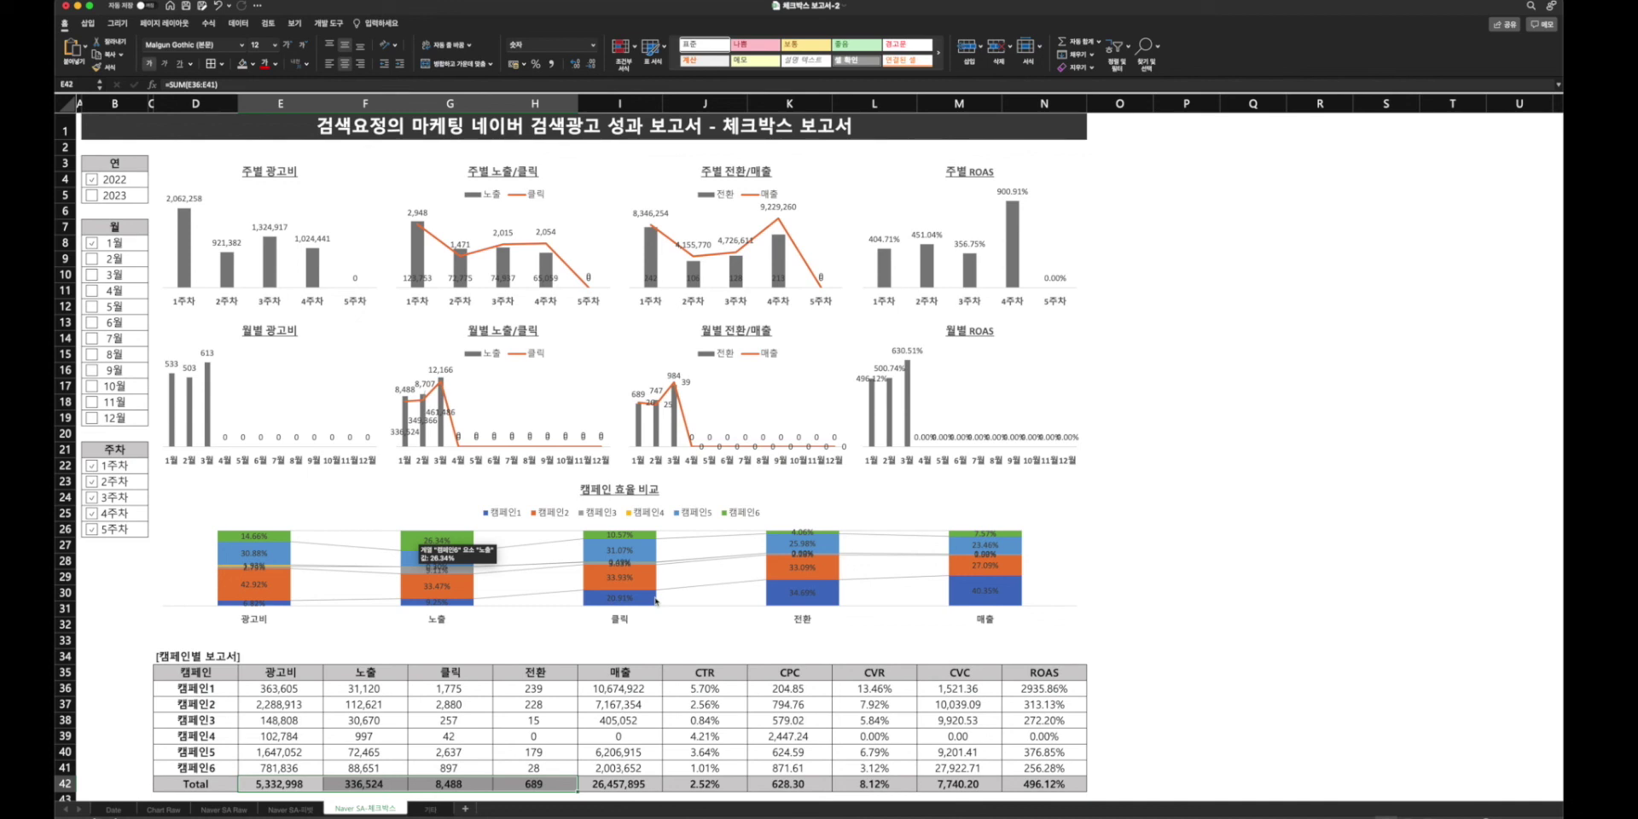
pyautogui.click(612, 731)
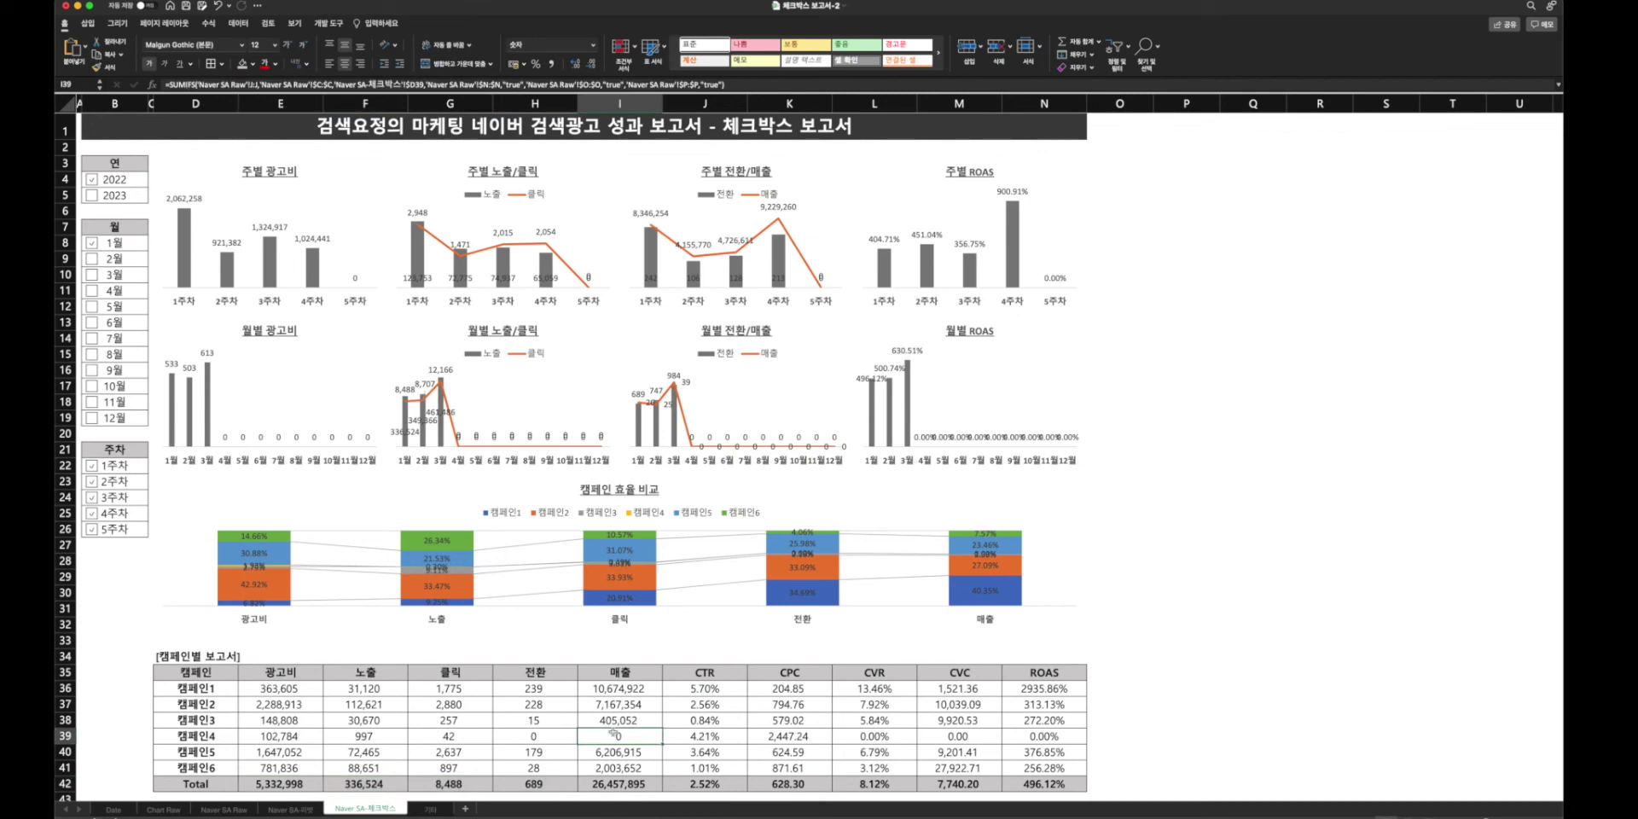
pyautogui.click(429, 808)
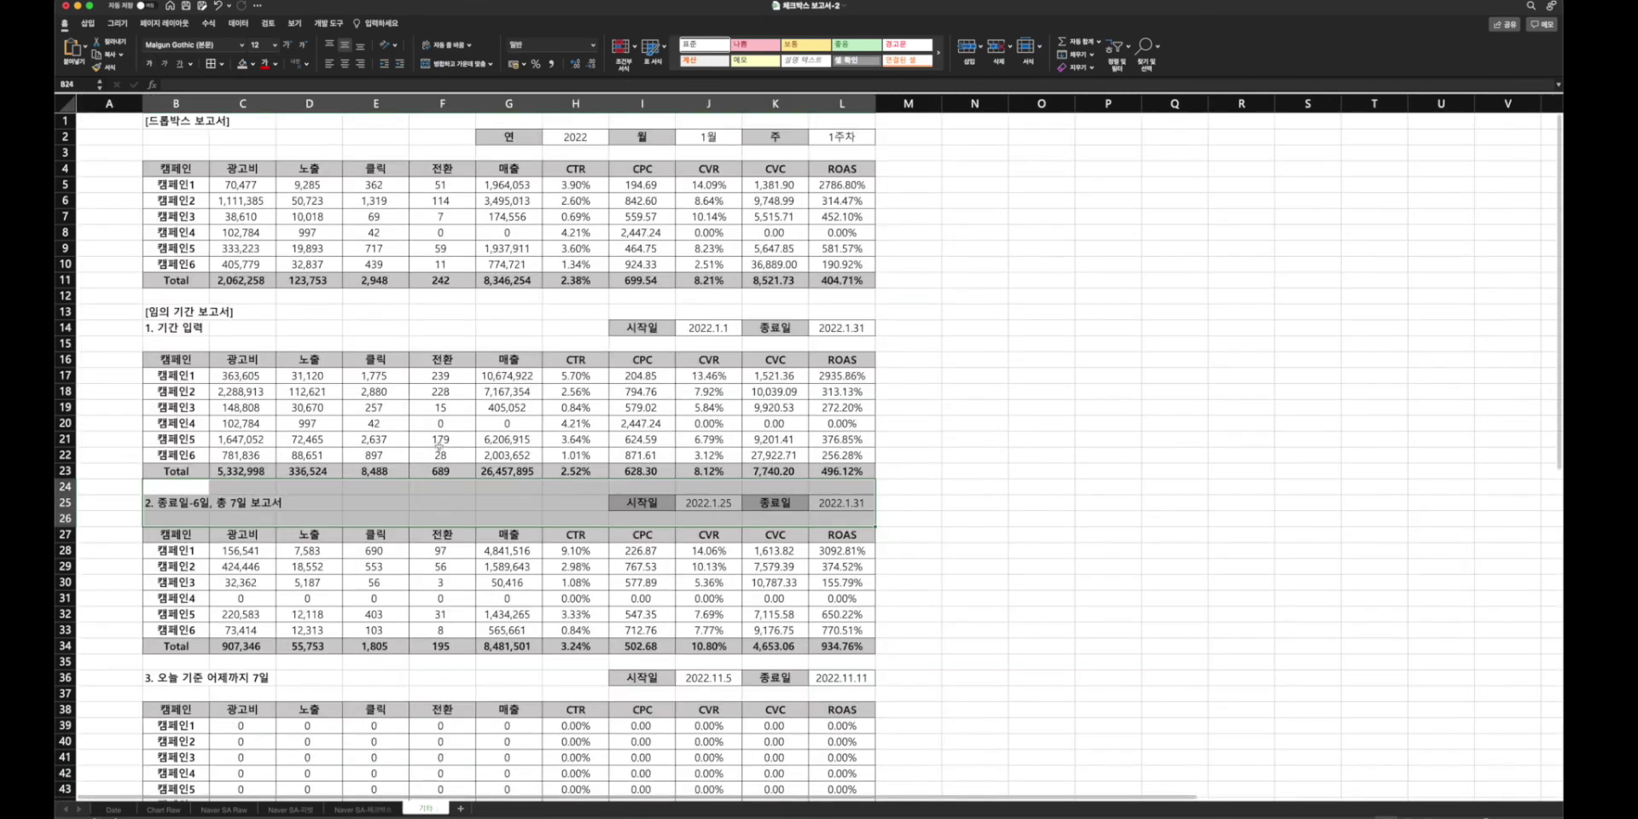